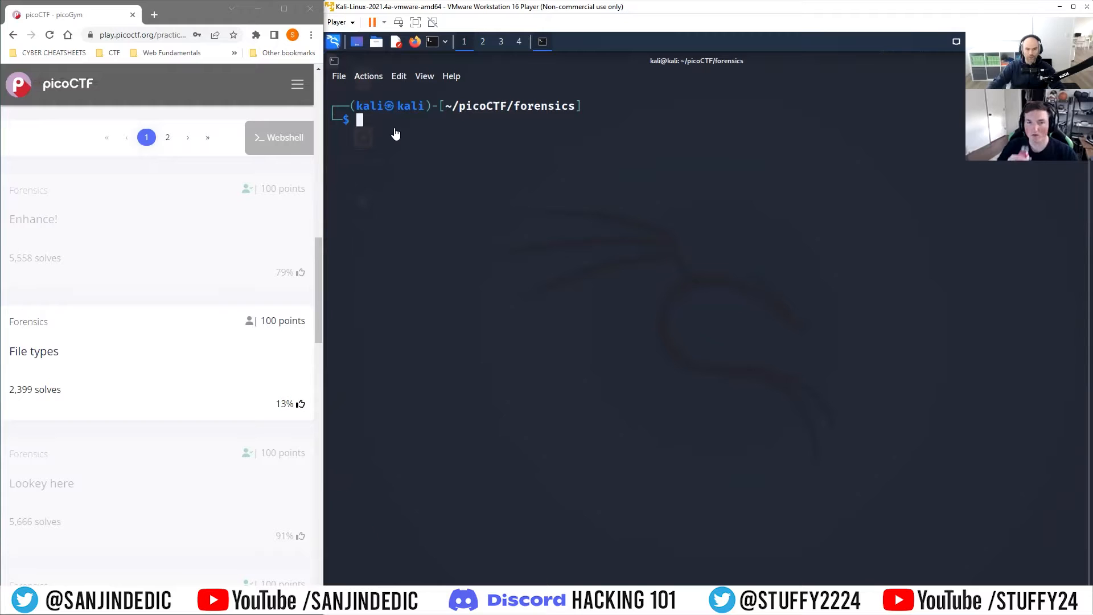
Step: Search the picoGym practice challenges by name for enhance and open the Enhance! challenge
{"action": "scroll", "coordinate": [168, 215], "scroll_direction": "up", "scroll_amount": 9}
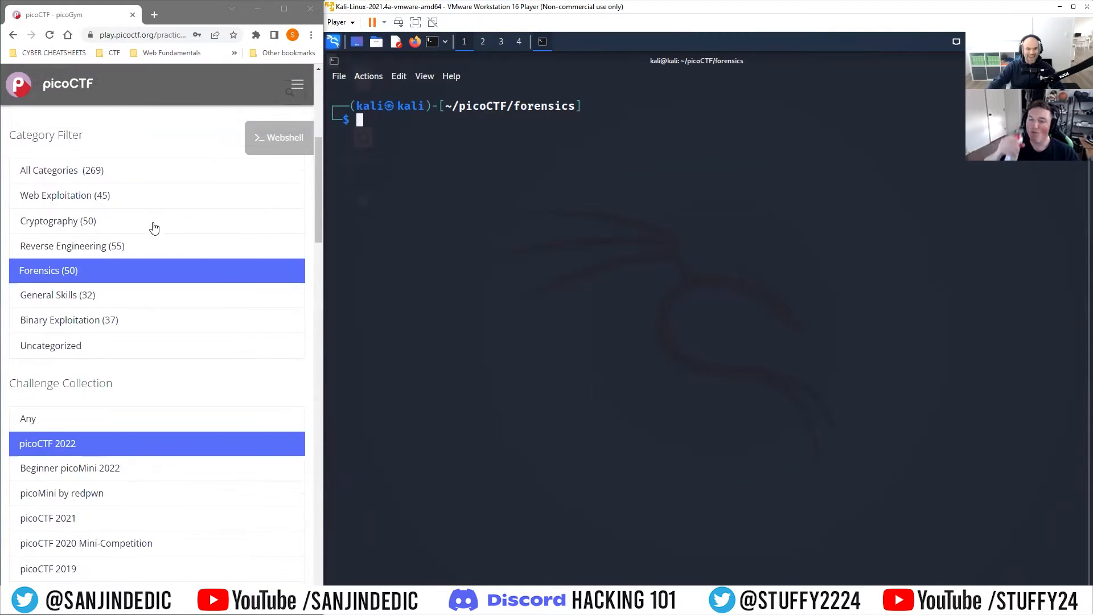
{"action": "scroll", "coordinate": [149, 223], "scroll_direction": "up", "scroll_amount": 6}
{"action": "left_click", "coordinate": [91, 422]}
{"action": "type", "text": "enhance"}
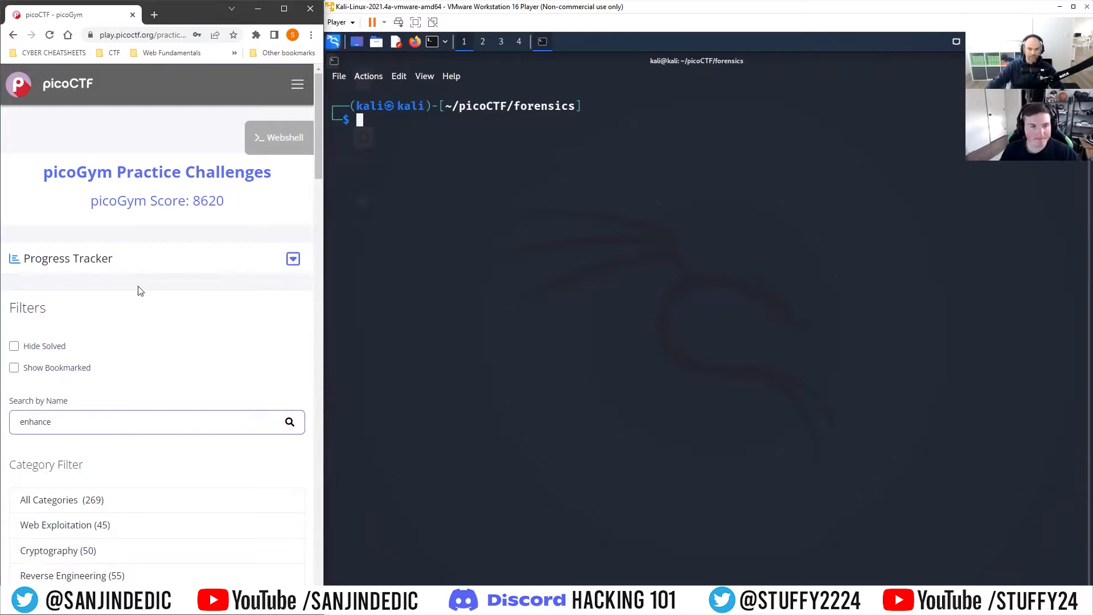
{"action": "scroll", "coordinate": [109, 416], "scroll_direction": "down", "scroll_amount": 10}
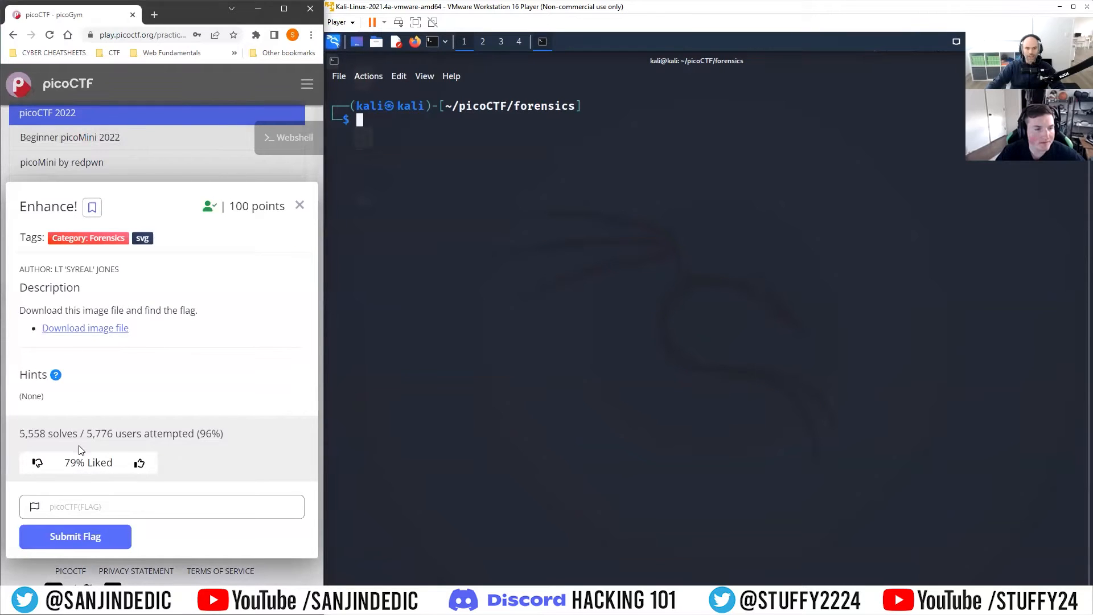
Step: Download the challenge's image file, saving it as an SVG, and open it in a browser tab
{"action": "left_click", "coordinate": [106, 329]}
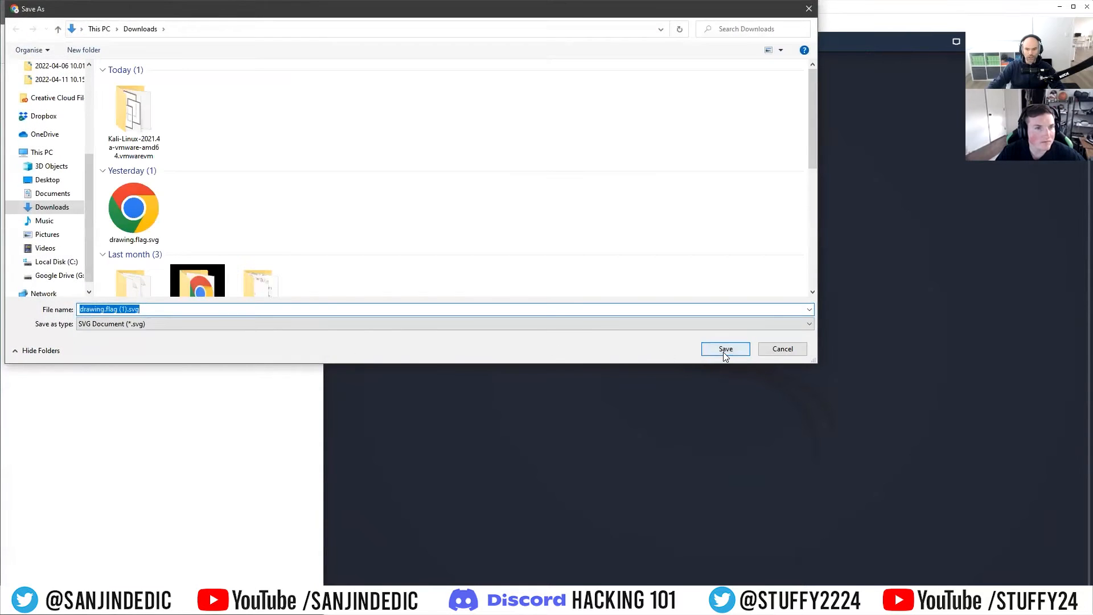
{"action": "left_click", "coordinate": [725, 349]}
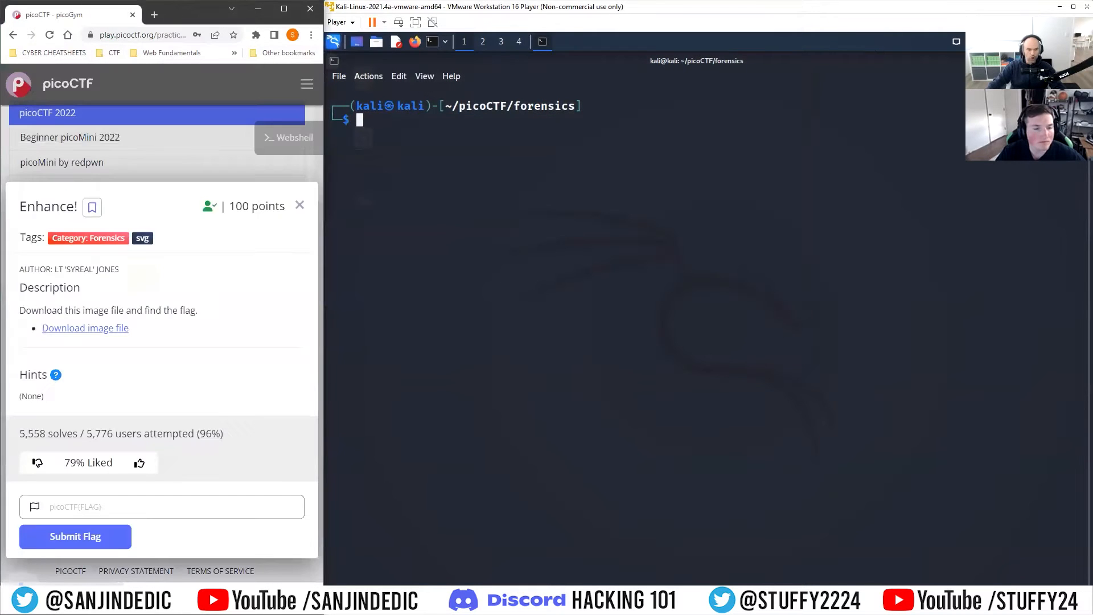
{"action": "left_click", "coordinate": [100, 575]}
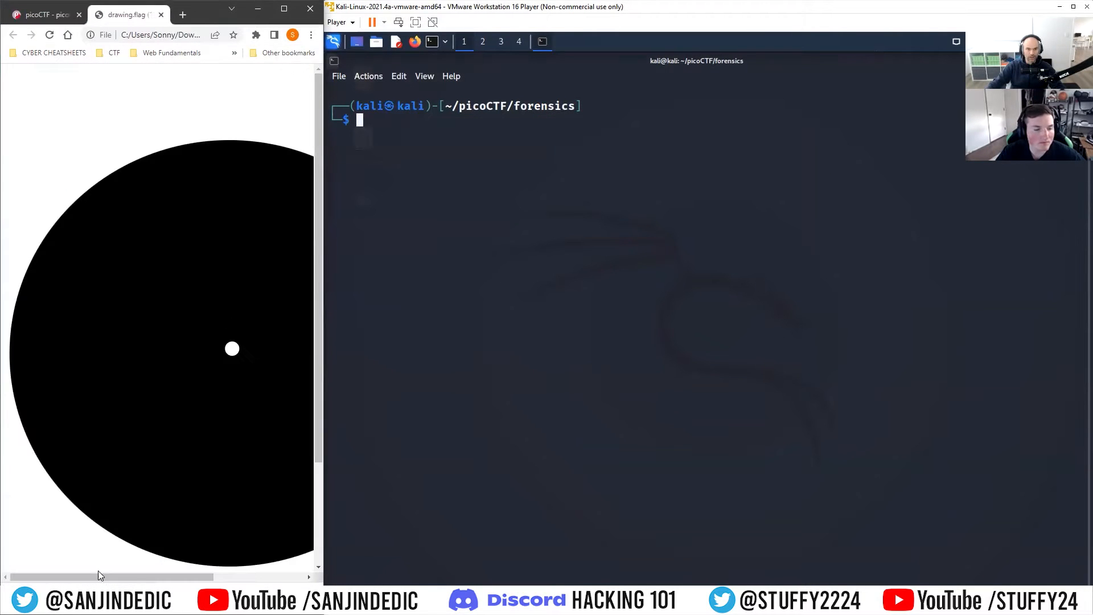
Step: Enlarge the browser window to view the image, and restore it to its place beside the terminal
{"action": "left_click", "coordinate": [284, 8]}
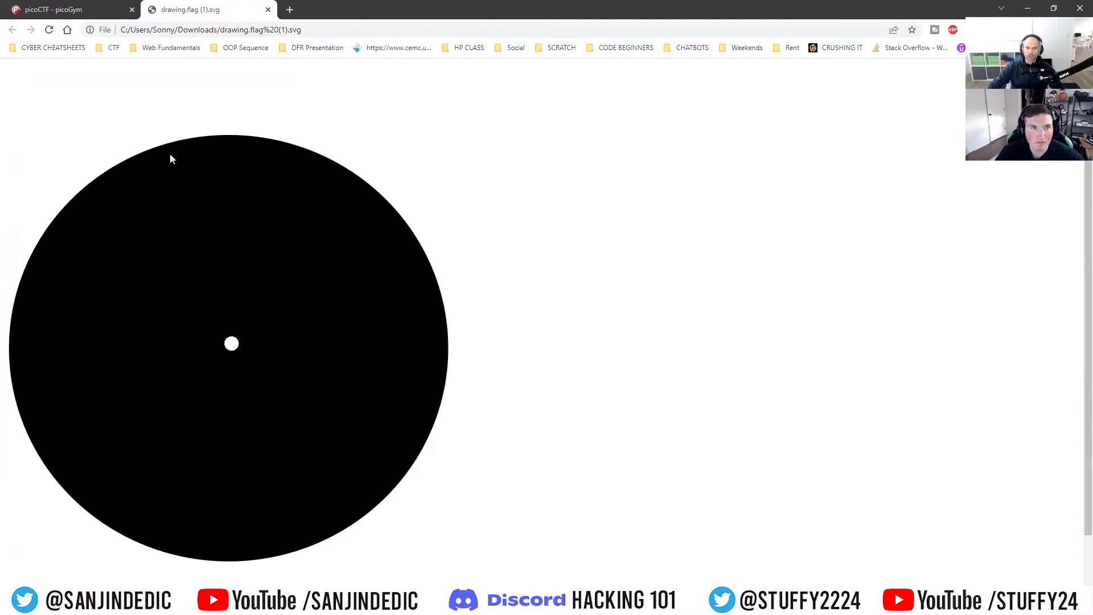
{"action": "left_click", "coordinate": [1053, 7]}
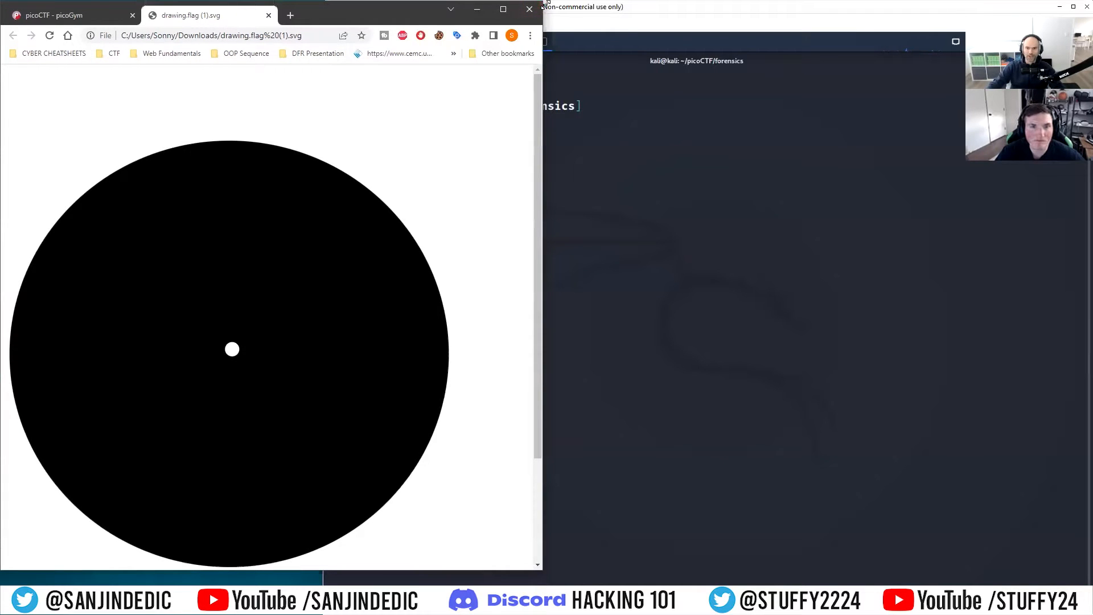
{"action": "left_click_drag", "start_coordinate": [544, 5], "coordinate": [323, 5]}
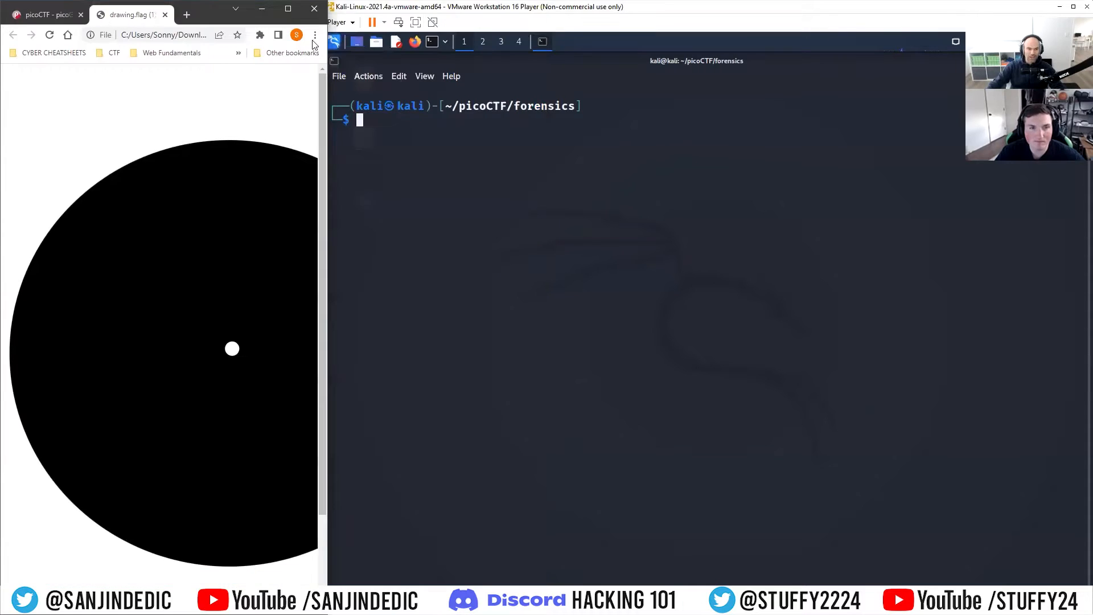
{"action": "left_click", "coordinate": [413, 126]}
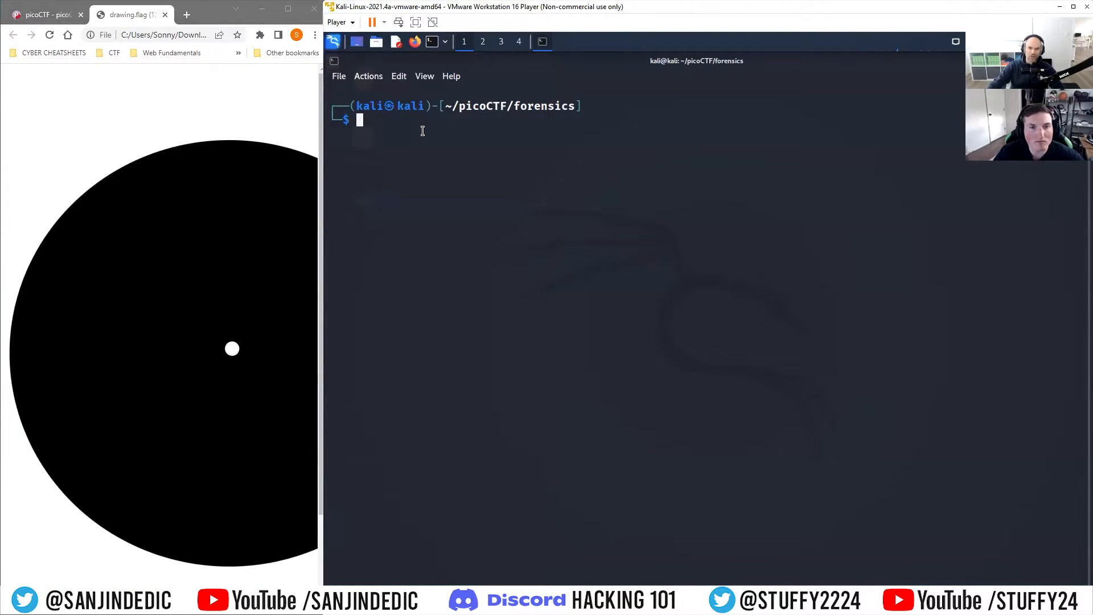
{"action": "type", "text": "wget"}
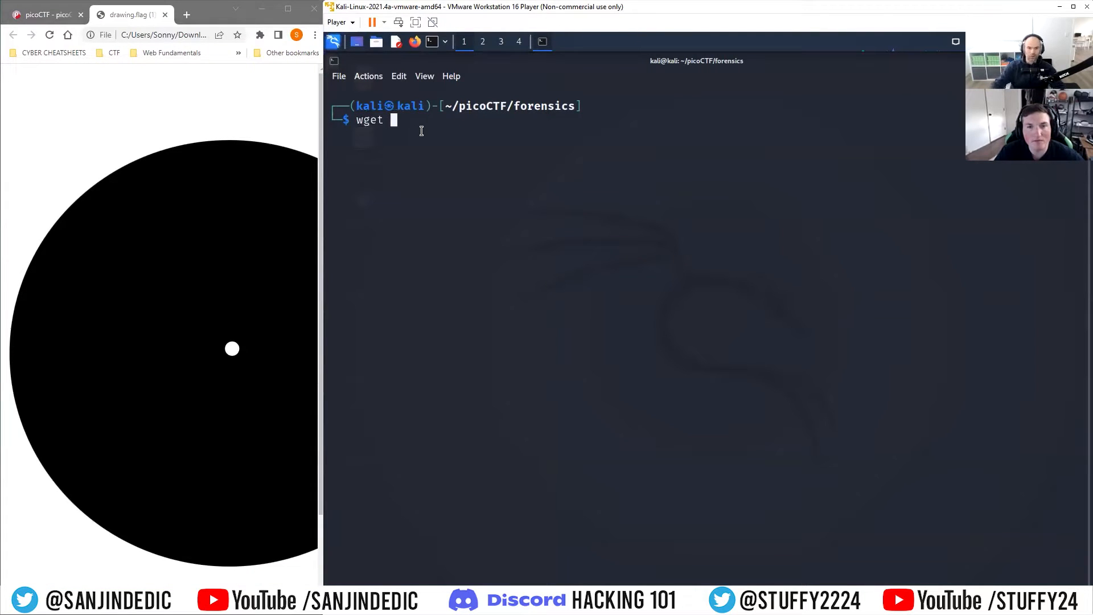
{"action": "left_click", "coordinate": [49, 14]}
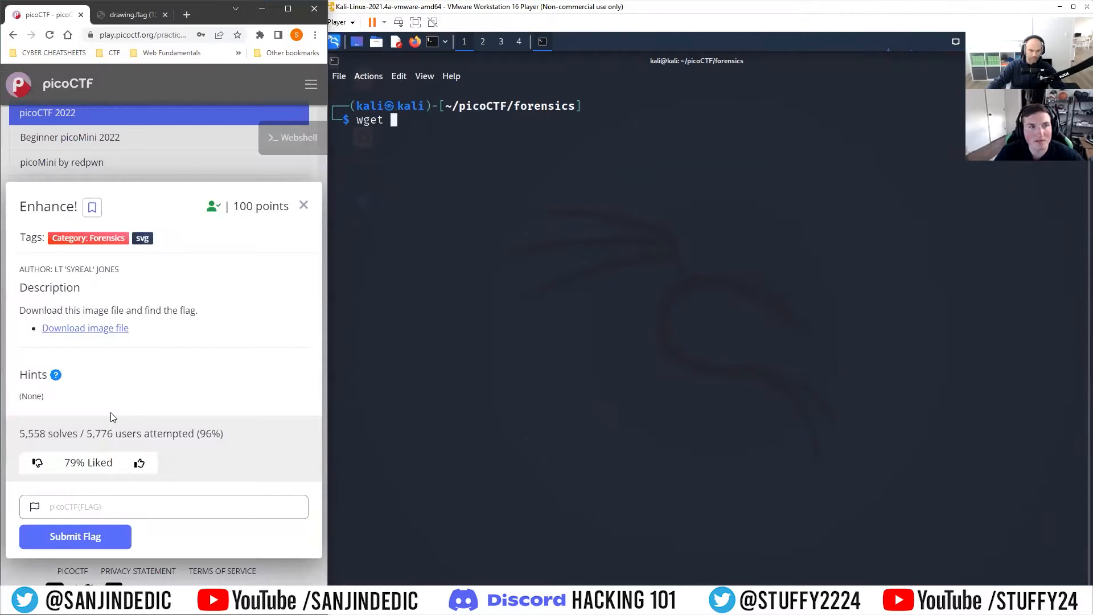
{"action": "right_click", "coordinate": [91, 329]}
{"action": "left_click", "coordinate": [148, 395]}
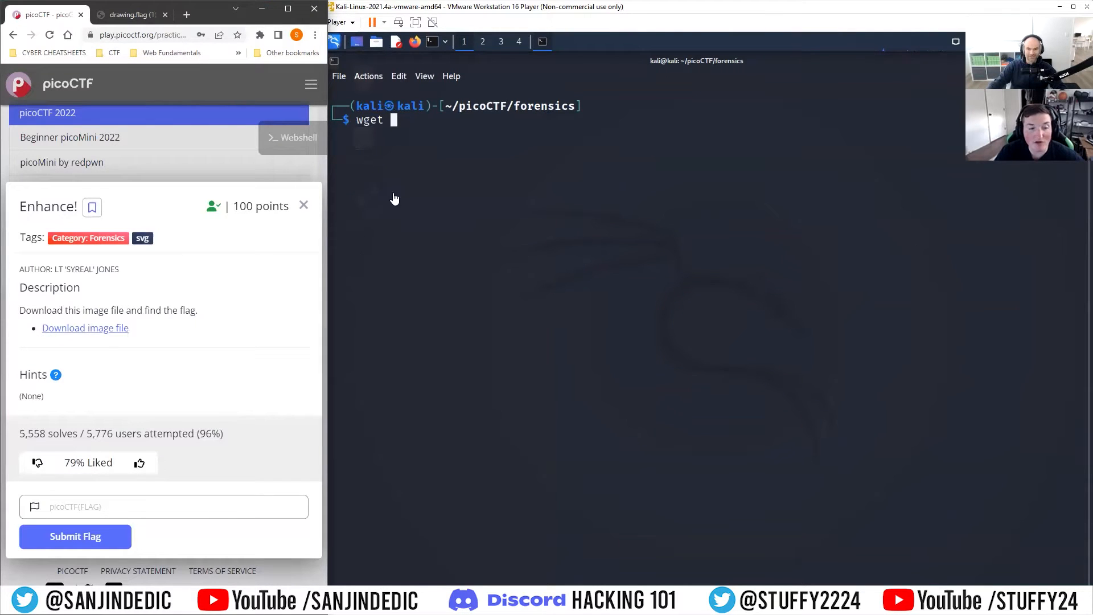
{"action": "left_click", "coordinate": [417, 122]}
{"action": "key", "text": "ctrl+shift+v"}
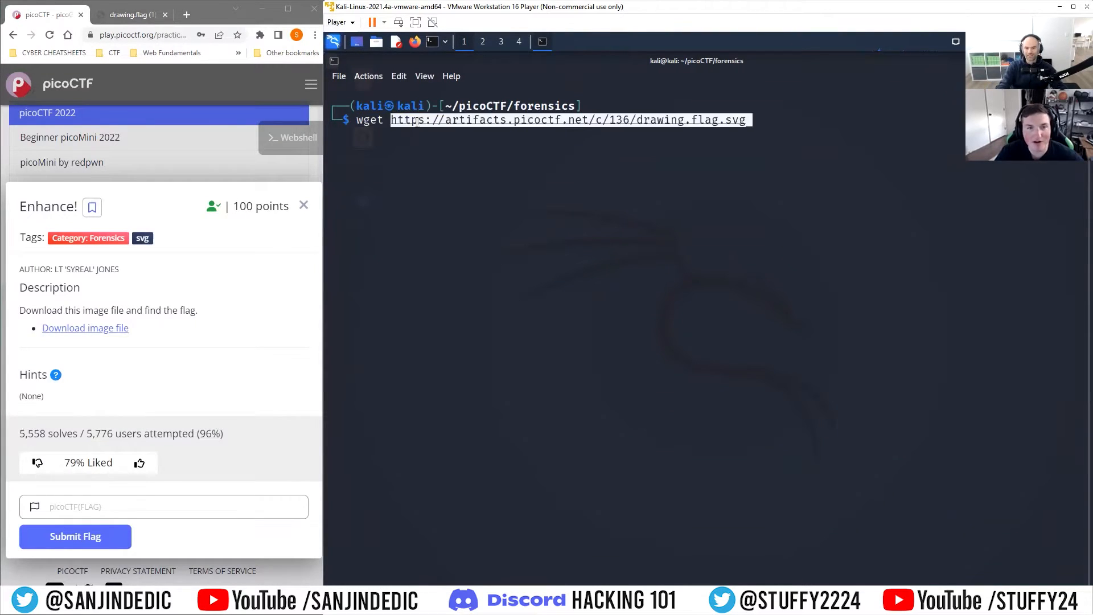
{"action": "key", "text": "Return"}
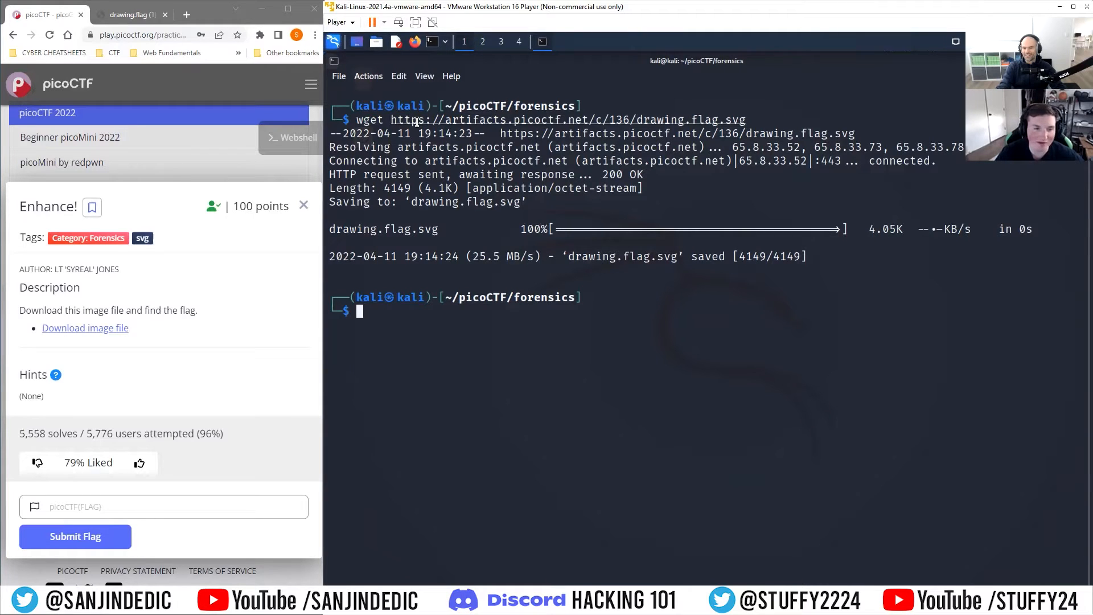
Step: Search drawing.flag.svg for the string pico with grep
{"action": "type", "text": "grep"}
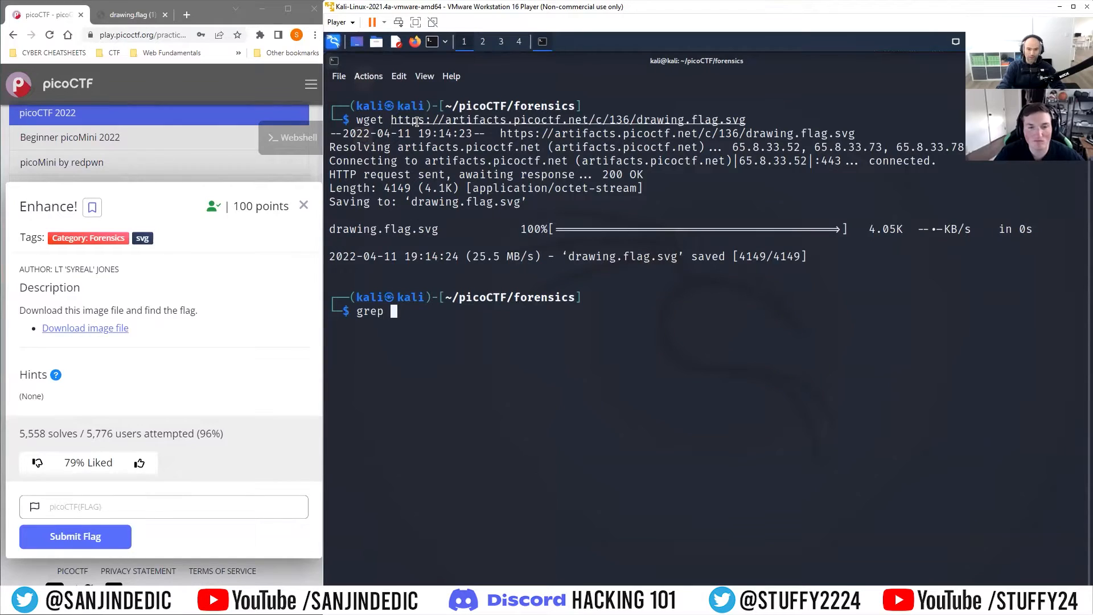
{"action": "type", "text": "d"}
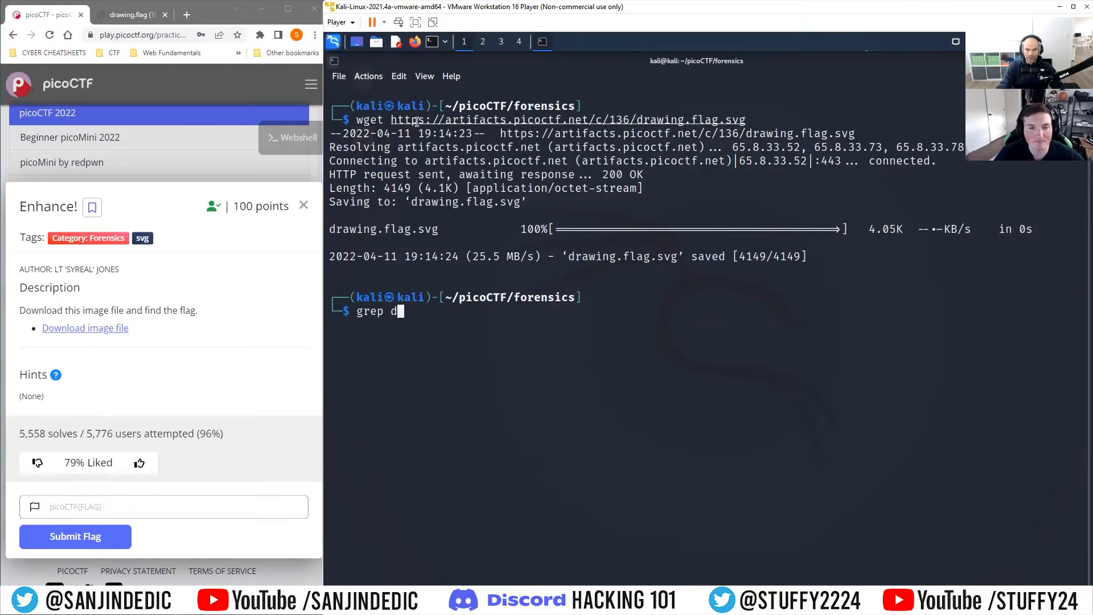
{"action": "key", "text": "Tab"}
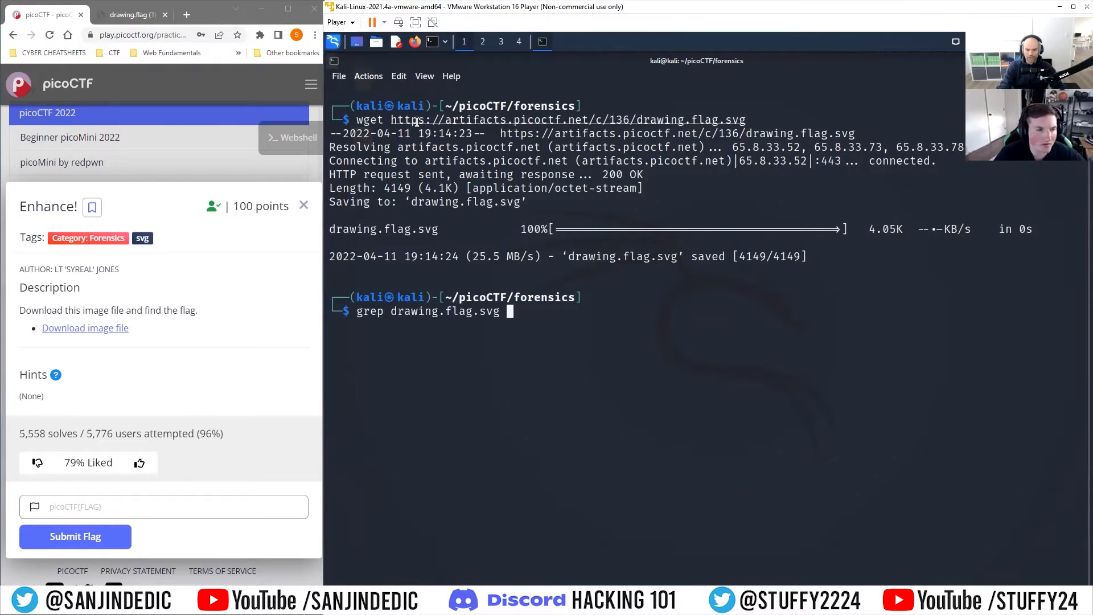
{"action": "key", "text": "BackSpace"}
{"action": "key", "text": "BackSpace"}
{"action": "key", "text": "BackSpace"}
{"action": "key", "text": "BackSpace"}
{"action": "key", "text": "BackSpace"}
{"action": "key", "text": "BackSpace"}
{"action": "key", "text": "BackSpace"}
{"action": "key", "text": "BackSpace"}
{"action": "key", "text": "BackSpace"}
{"action": "key", "text": "BackSpace"}
{"action": "key", "text": "BackSpace"}
{"action": "key", "text": "BackSpace"}
{"action": "key", "text": "BackSpace"}
{"action": "key", "text": "BackSpace"}
{"action": "key", "text": "BackSpace"}
{"action": "key", "text": "BackSpace"}
{"action": "key", "text": "BackSpace"}
{"action": "type", "text": "pico dr"}
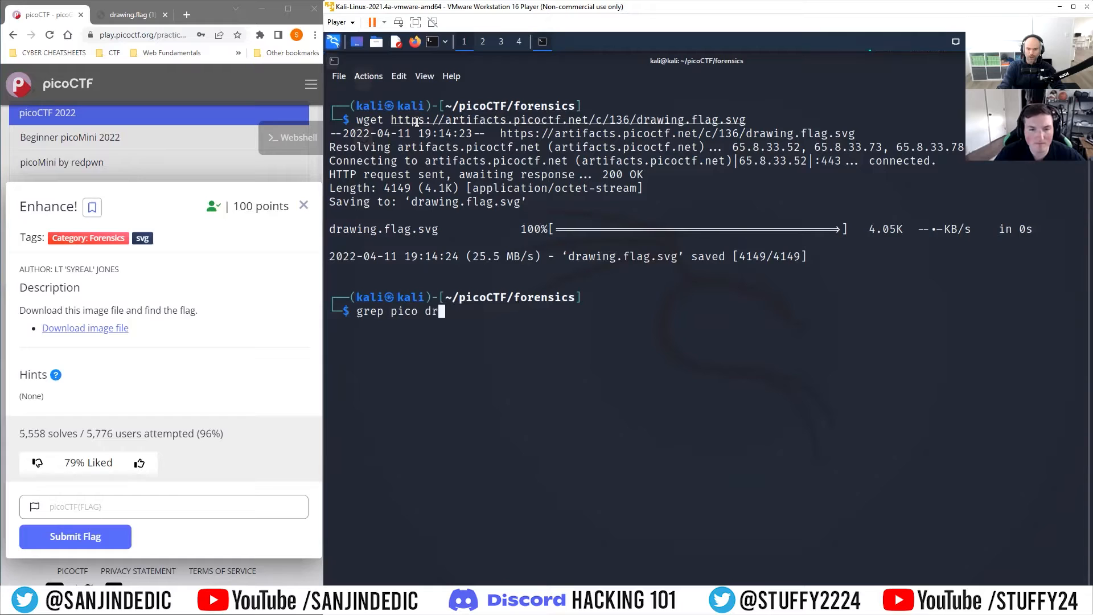
{"action": "key", "text": "Tab"}
{"action": "key", "text": "Return"}
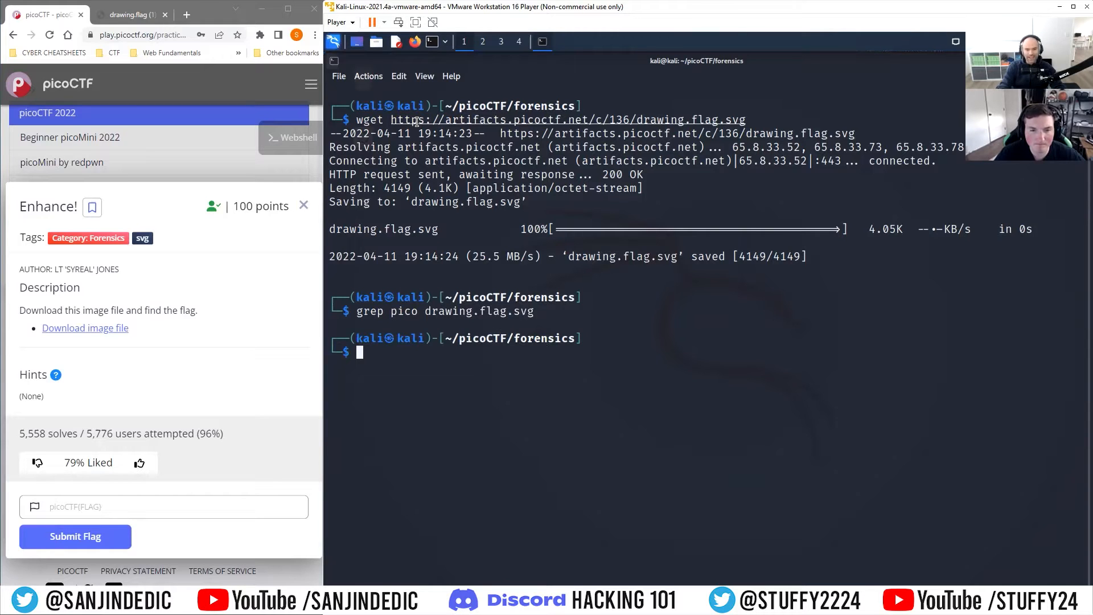
Step: Print the full contents of drawing.flag.svg in the terminal with cat
{"action": "type", "text": "cat"}
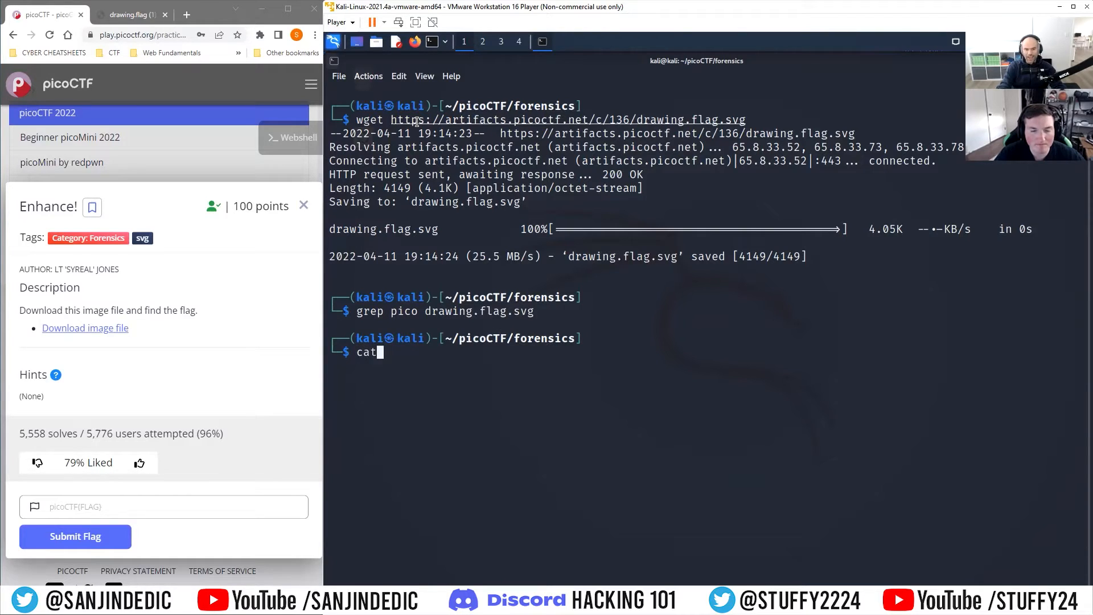
{"action": "type", "text": " dr"}
{"action": "key", "text": "Tab"}
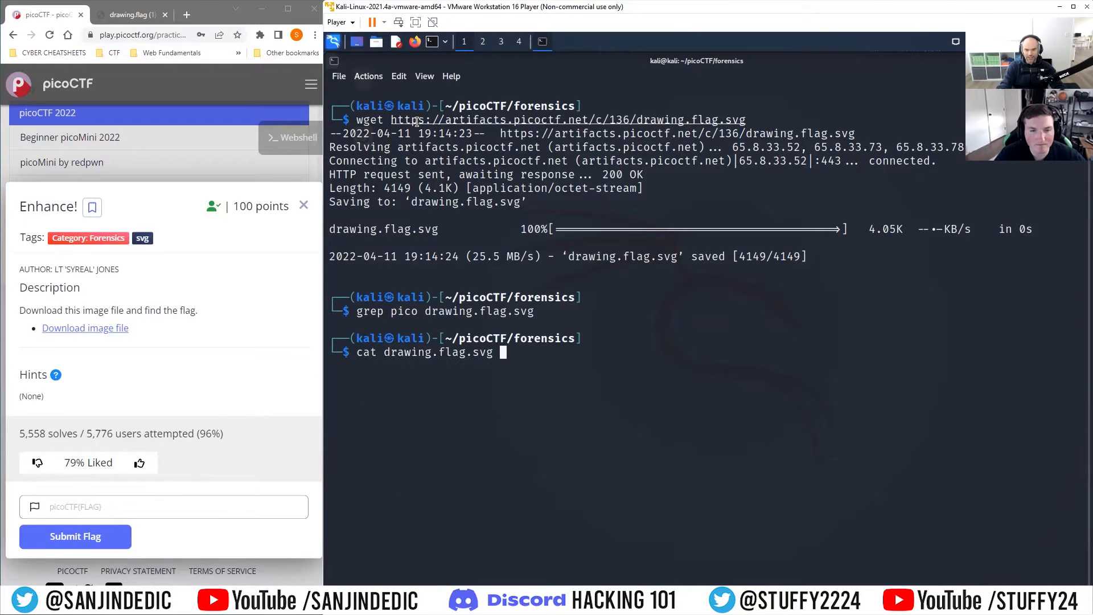
{"action": "key", "text": "Return"}
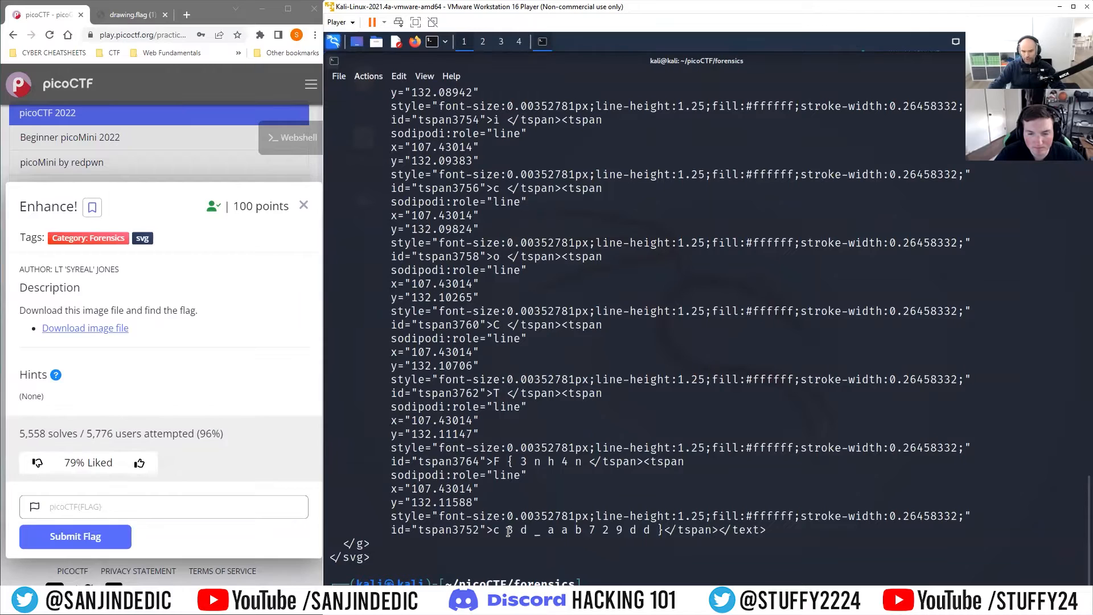
Step: Examine the single characters held in the tspan elements near the end of the SVG output
{"action": "left_click_drag", "start_coordinate": [501, 529], "coordinate": [663, 529]}
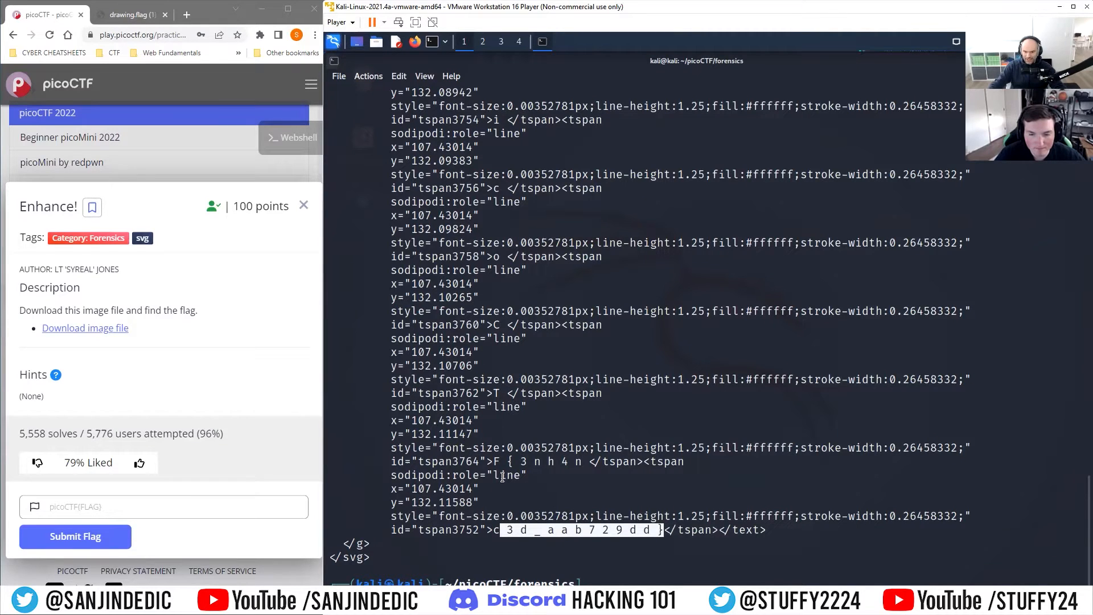
{"action": "left_click_drag", "start_coordinate": [504, 462], "coordinate": [581, 462]}
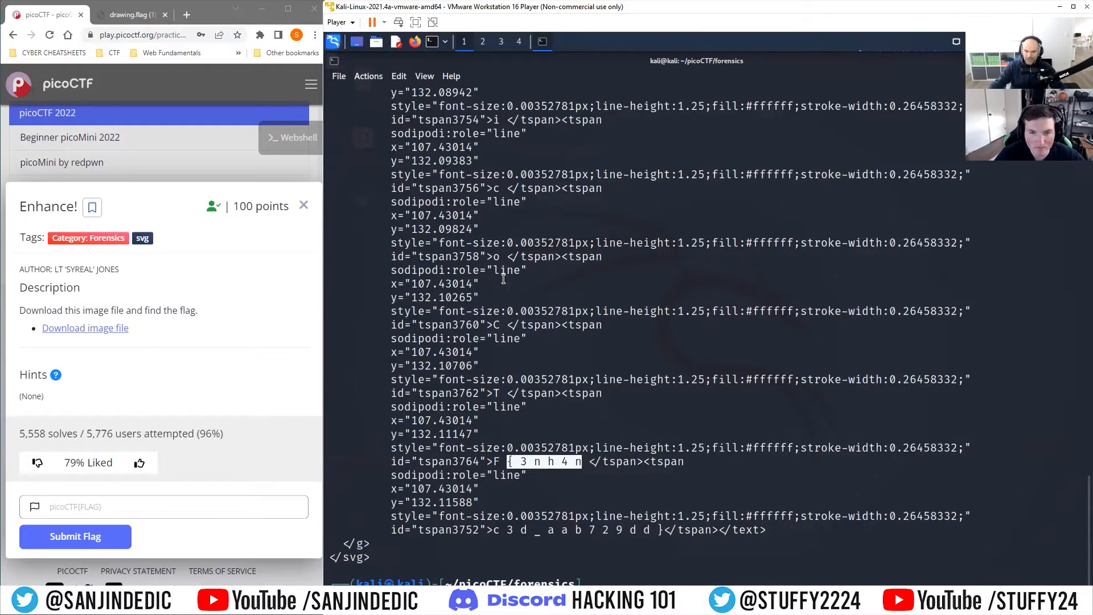
{"action": "scroll", "coordinate": [507, 158], "scroll_direction": "up", "scroll_amount": 3}
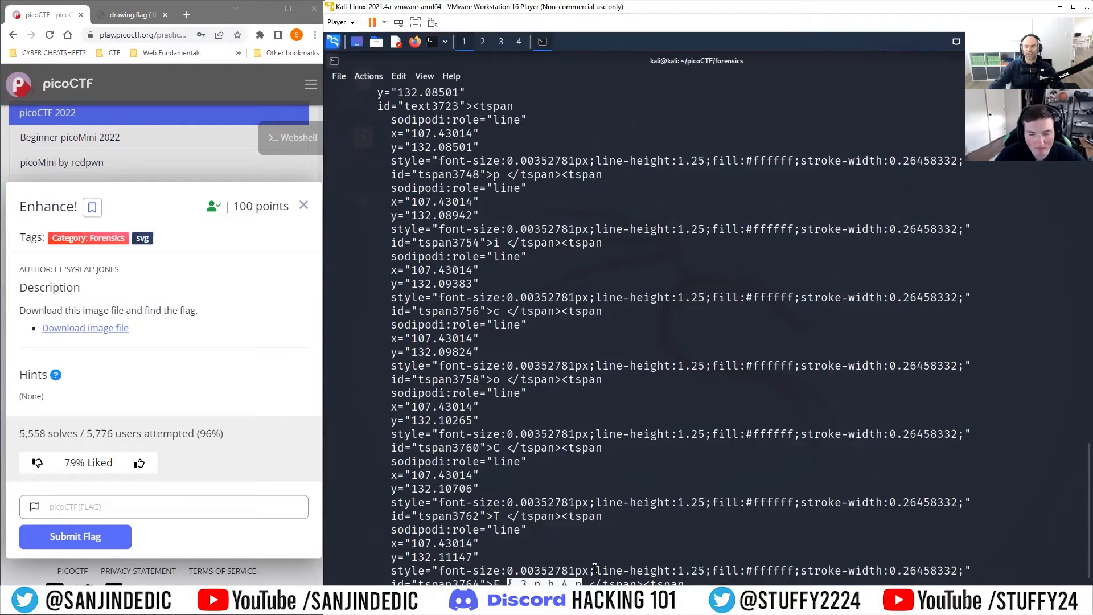
{"action": "scroll", "coordinate": [604, 541], "scroll_direction": "down", "scroll_amount": 3}
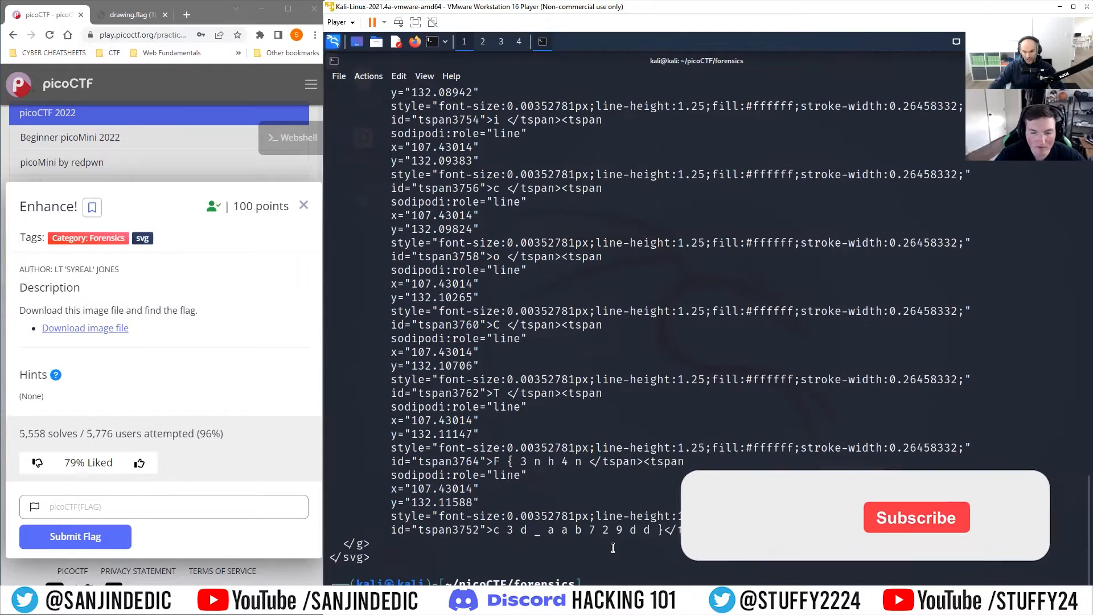
Step: Copy the last tspan's characters 3 d _ a a b 7 2 9 d d and paste them into the flag field
{"action": "left_click_drag", "start_coordinate": [663, 530], "coordinate": [506, 530]}
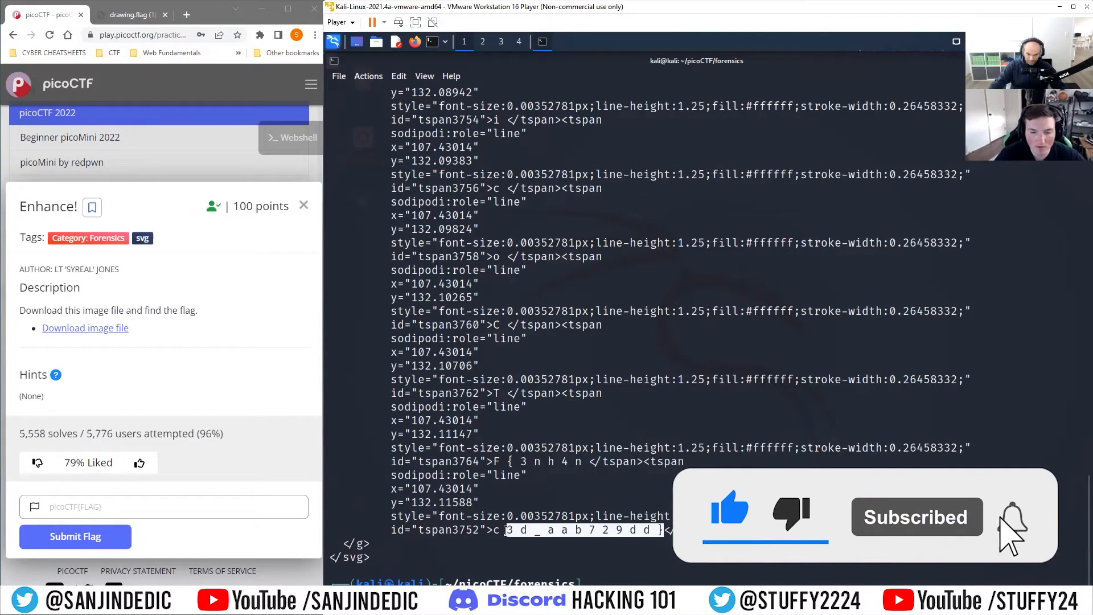
{"action": "key", "text": "ctrl+c"}
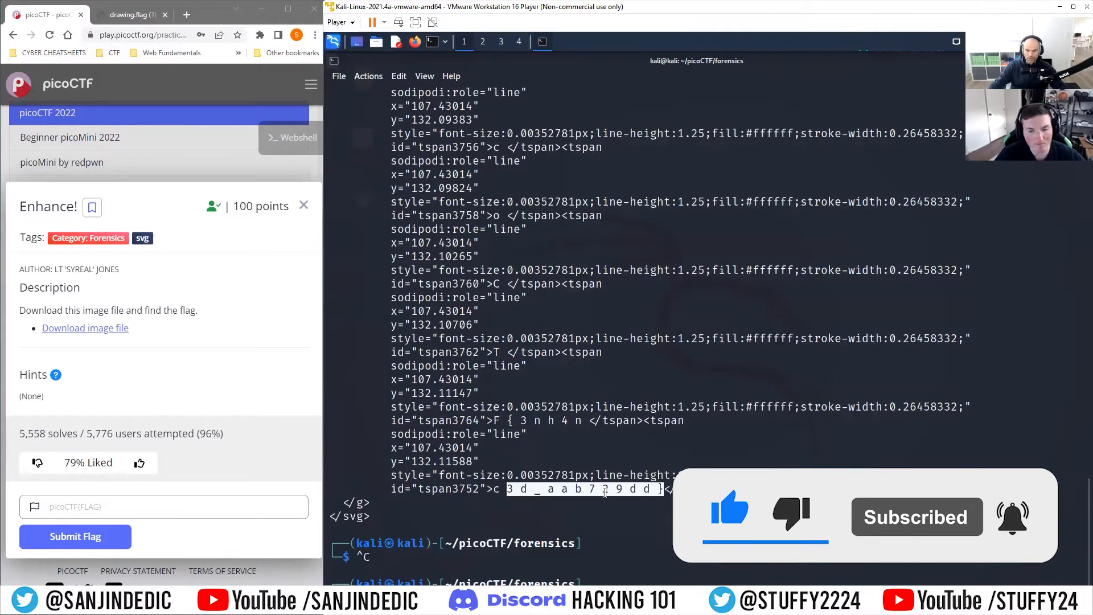
{"action": "right_click", "coordinate": [539, 490]}
{"action": "left_click", "coordinate": [563, 294]}
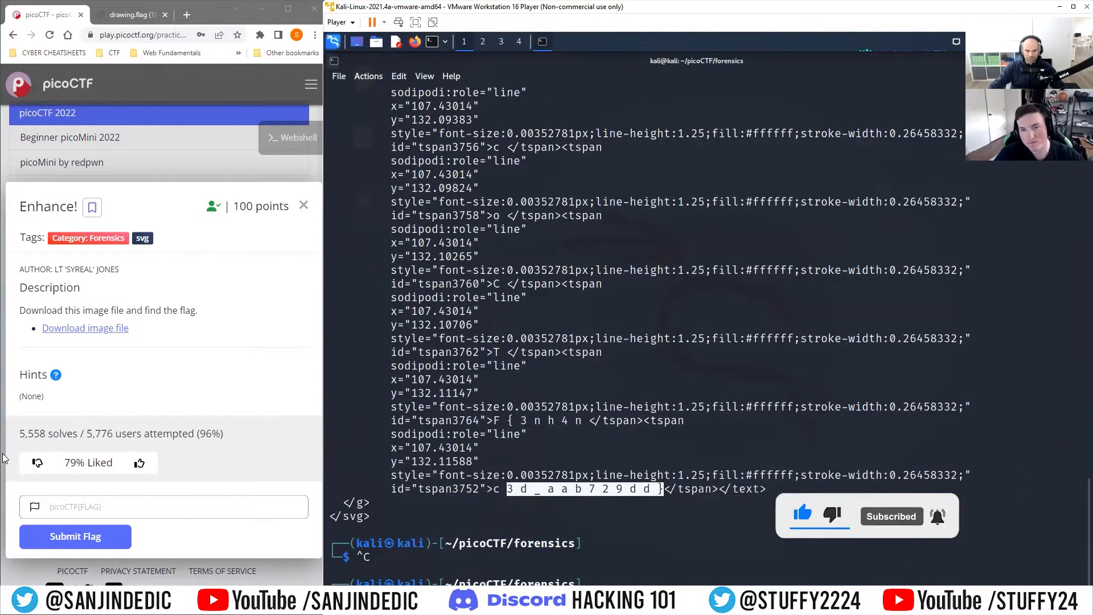
{"action": "left_click", "coordinate": [127, 508]}
{"action": "key", "text": "ctrl+v"}
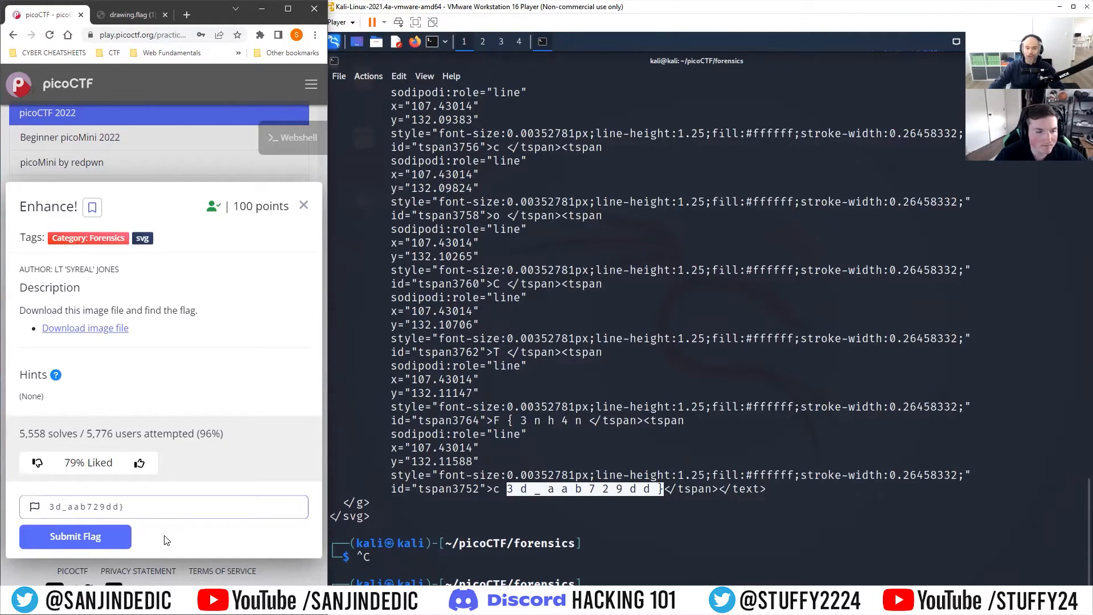
Step: Remove the spaces from the pasted flag fragment
{"action": "left_click", "coordinate": [119, 509]}
{"action": "key", "text": "BackSpace"}
{"action": "left_click", "coordinate": [113, 508]}
{"action": "key", "text": "BackSpace"}
{"action": "left_click", "coordinate": [98, 509]}
{"action": "key", "text": "BackSpace"}
{"action": "left_click", "coordinate": [87, 509]}
{"action": "key", "text": "BackSpace"}
{"action": "key", "text": "Left"}
{"action": "key", "text": "BackSpace"}
Step: Copy the F { 3 n h 4 n characters to the start of the flag field and complete the prefix as picoCTF
{"action": "key", "text": "Left"}
{"action": "key", "text": "BackSpace"}
{"action": "key", "text": "Left"}
{"action": "key", "text": "BackSpace"}
{"action": "key", "text": "Left"}
{"action": "key", "text": "BackSpace"}
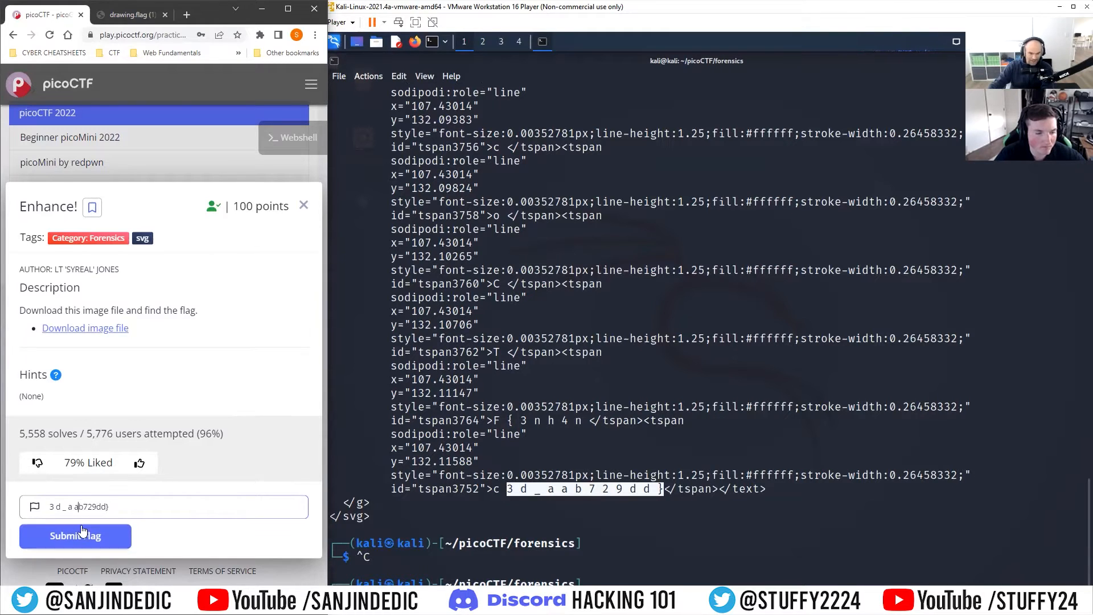
{"action": "left_click_drag", "start_coordinate": [493, 421], "coordinate": [582, 421]}
{"action": "right_click", "coordinate": [551, 449]}
{"action": "left_click", "coordinate": [586, 456]}
{"action": "left_click", "coordinate": [125, 515]}
{"action": "key", "text": "ctrl+v"}
{"action": "key", "text": "BackSpace"}
{"action": "key", "text": "Left"}
{"action": "key", "text": "BackSpace"}
{"action": "key", "text": "Left"}
{"action": "key", "text": "BackSpace"}
{"action": "key", "text": "Left"}
{"action": "key", "text": "BackSpace"}
{"action": "key", "text": "Left"}
{"action": "key", "text": "BackSpace"}
{"action": "key", "text": "Left"}
{"action": "key", "text": "BackSpace"}
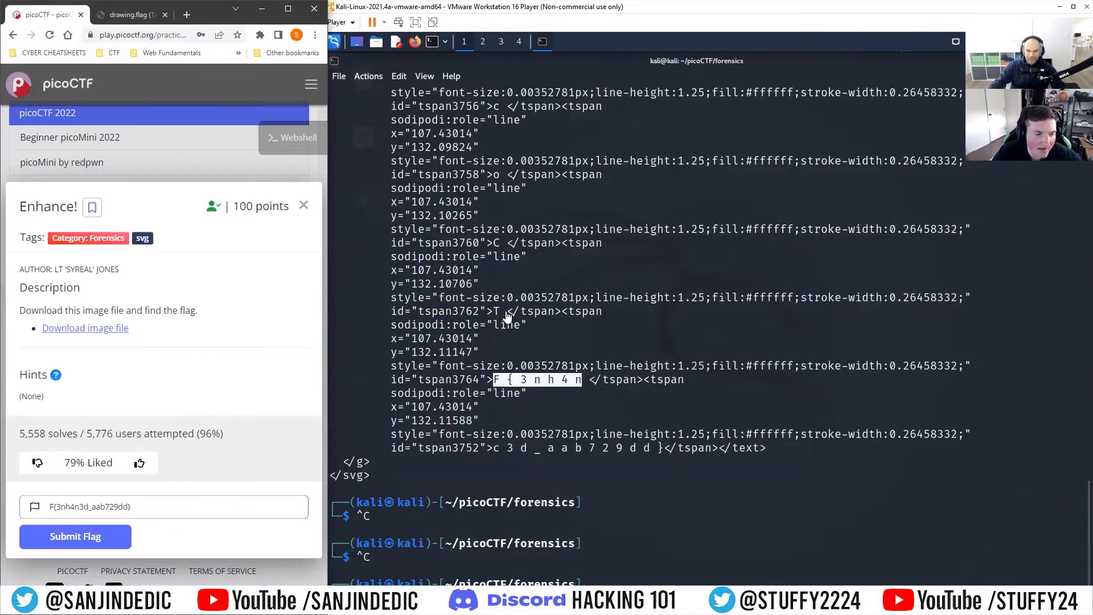
{"action": "type", "text": "picoC"}
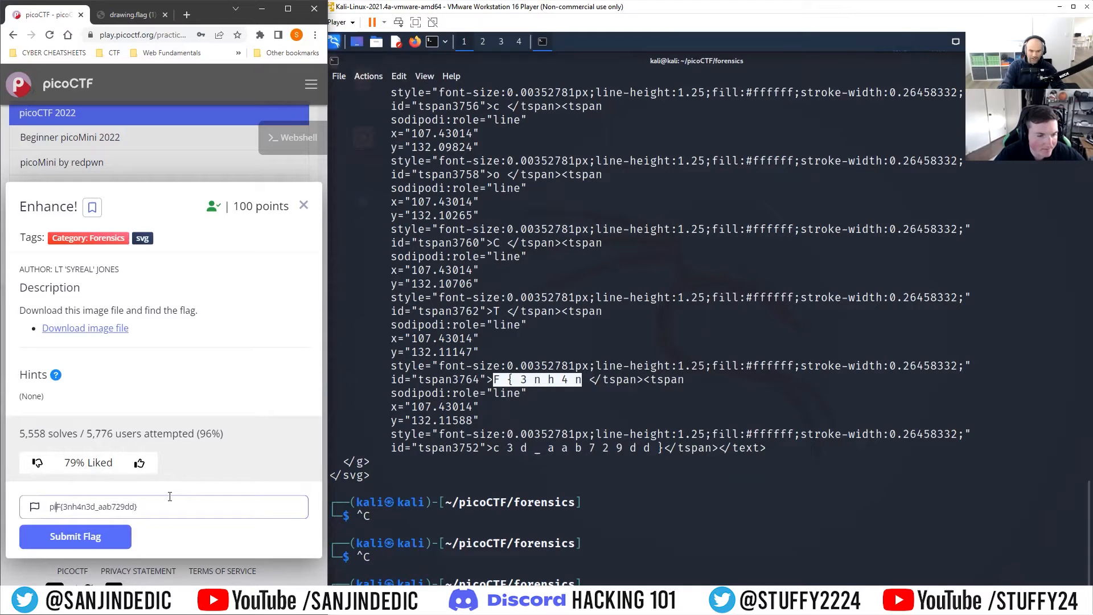
{"action": "type", "text": "T"}
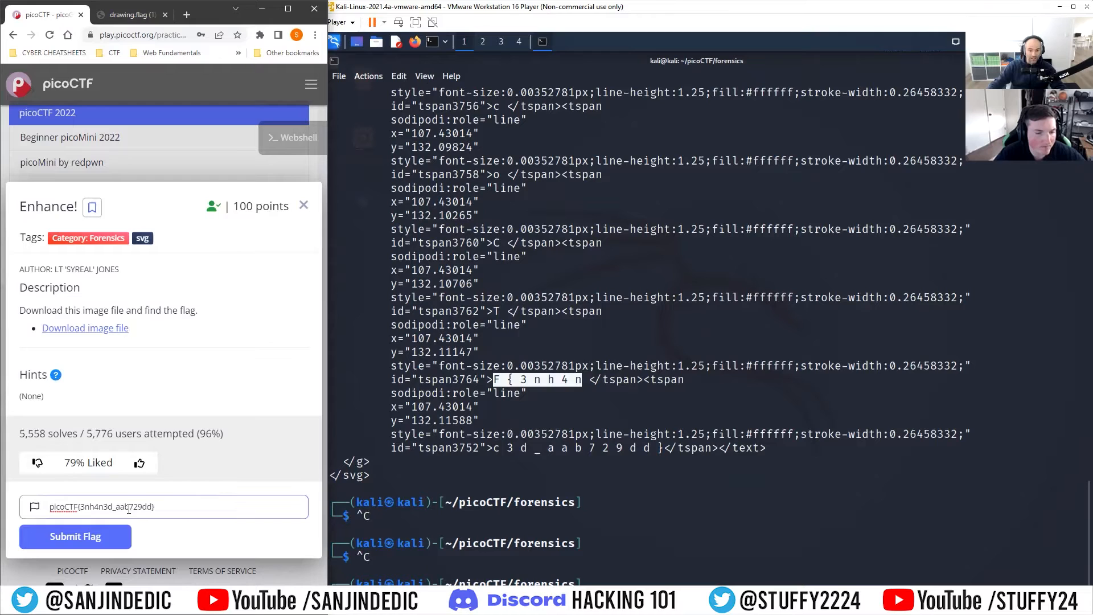
Step: Try submitting the typed flag, then clear the flag field
{"action": "left_click", "coordinate": [112, 530]}
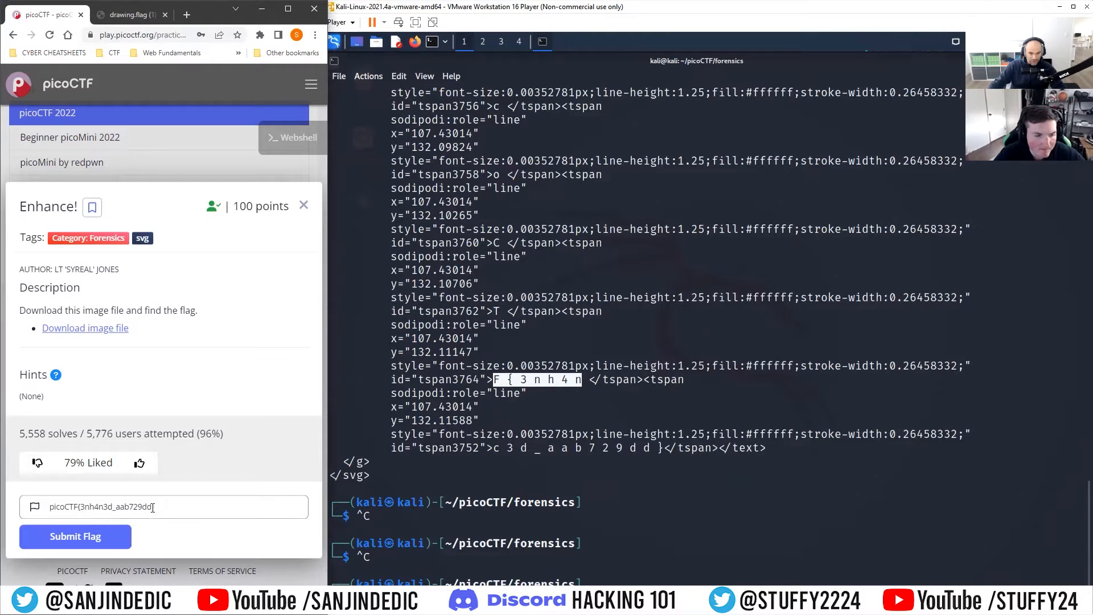
{"action": "left_click", "coordinate": [117, 506]}
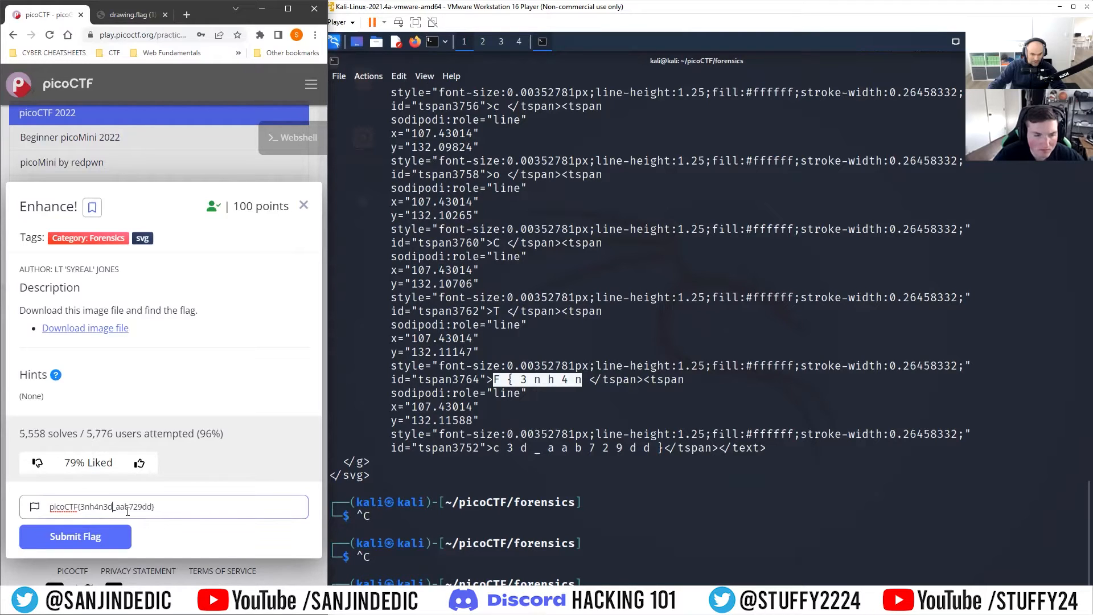
{"action": "key", "text": "ctrl+a"}
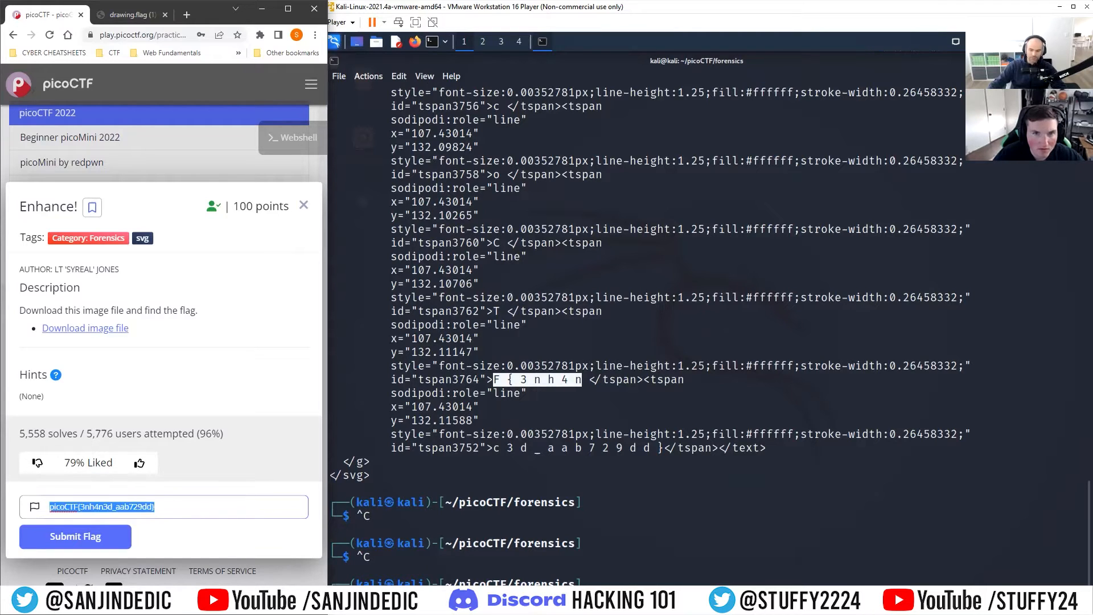
{"action": "key", "text": "BackSpace"}
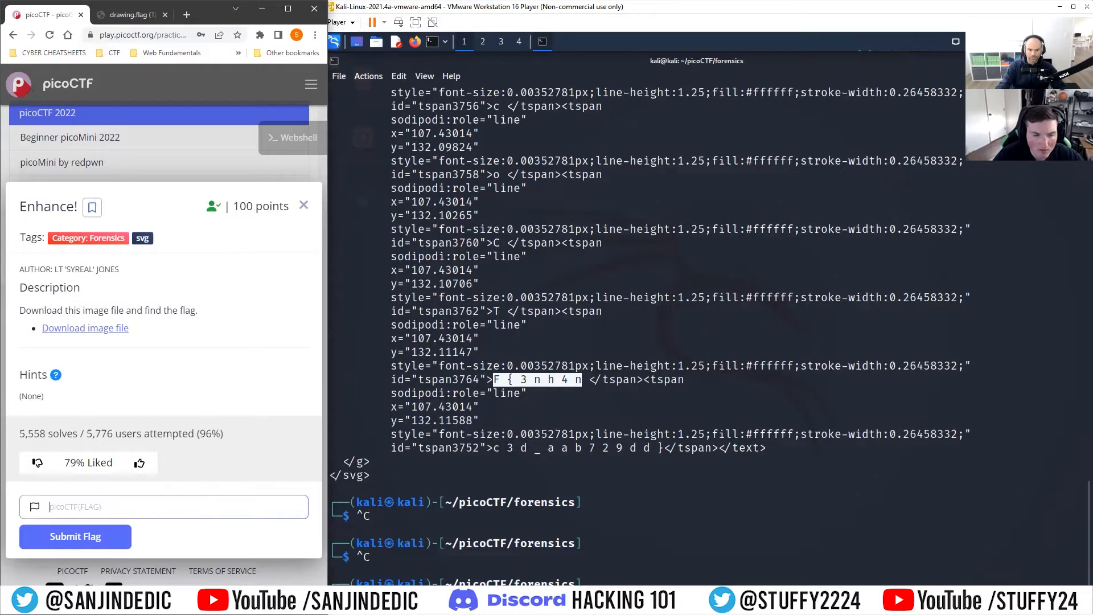
Step: Enter the flag picoCTF{3nh4nc3d_aab729dd} in the flag field and submit it
{"action": "type", "text": "pi"}
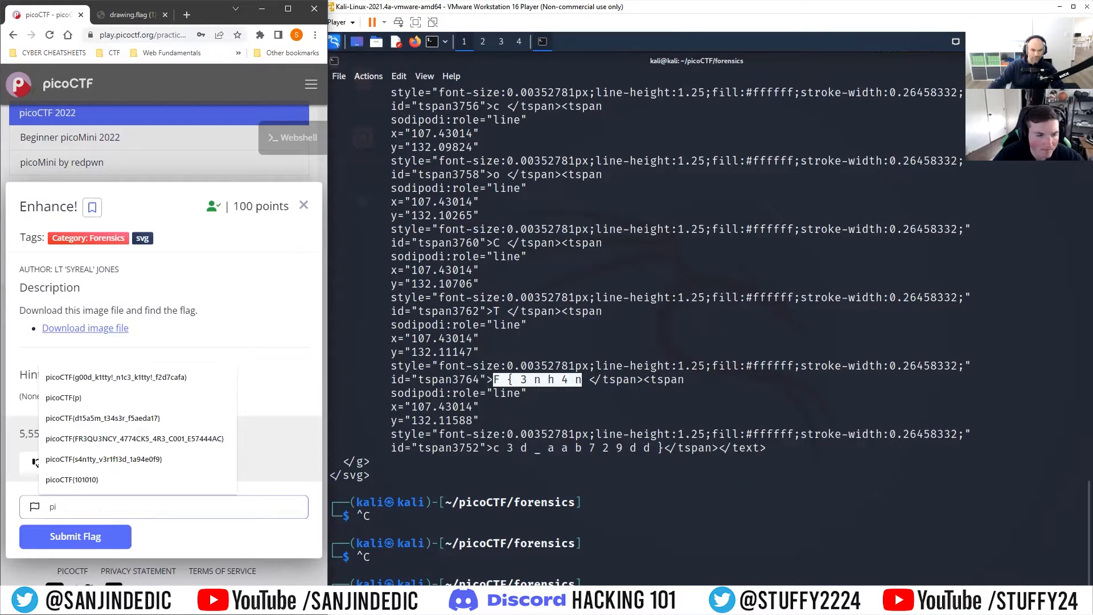
{"action": "type", "text": "coCTF"}
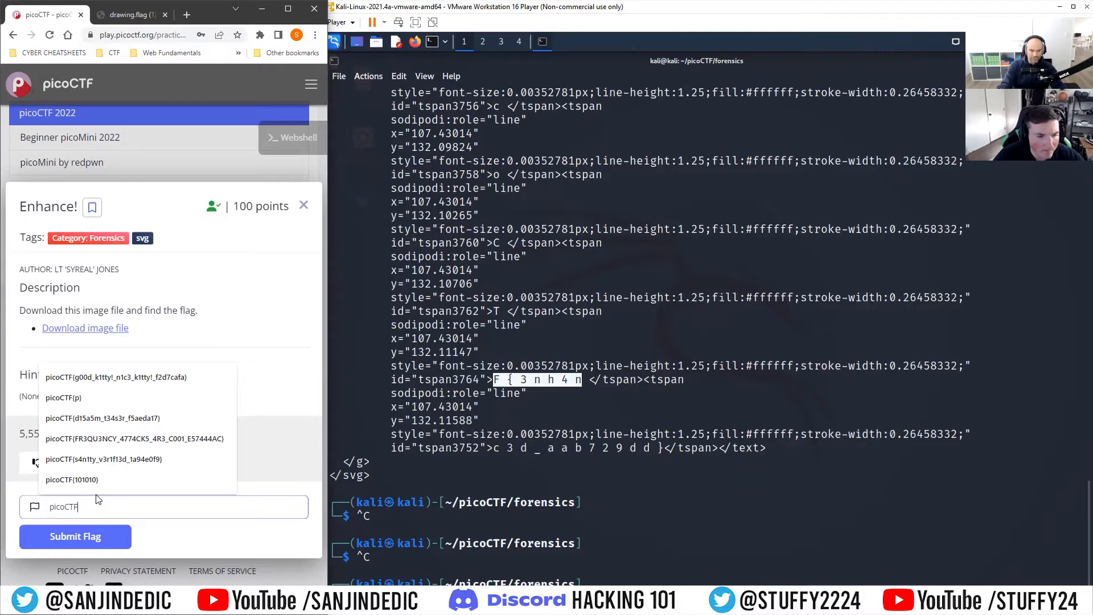
{"action": "type", "text": "{3nh4nc3d_aab729dd"}
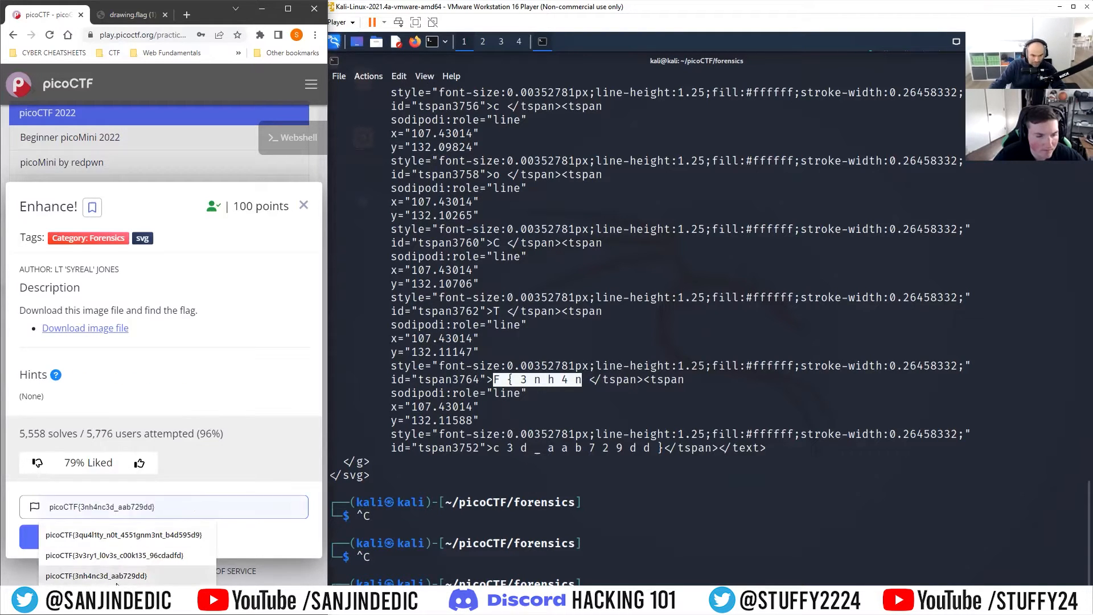
{"action": "left_click", "coordinate": [124, 578]}
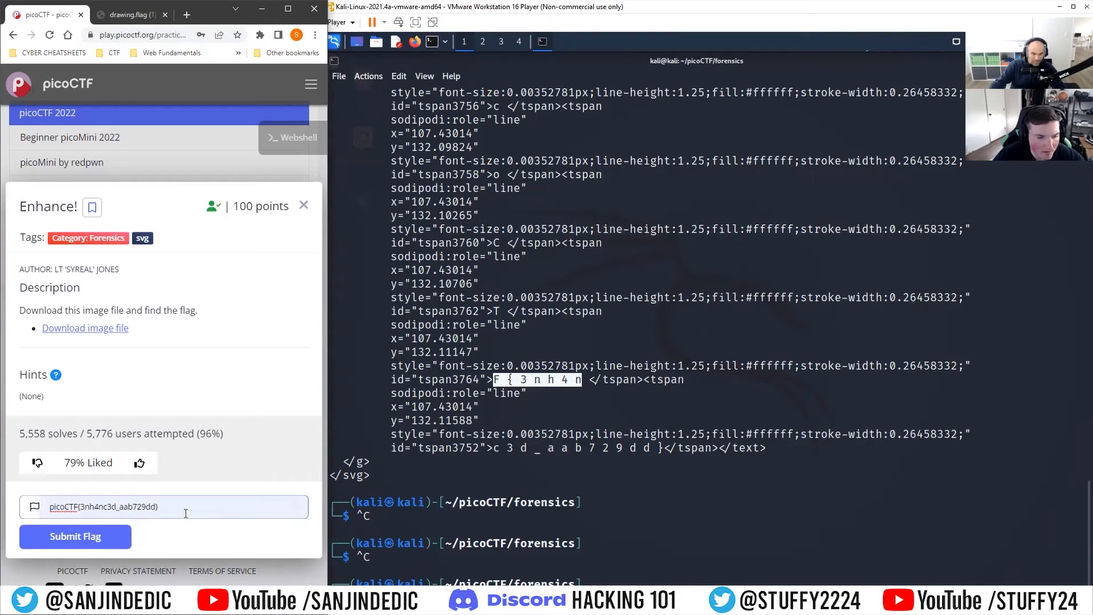
{"action": "left_click", "coordinate": [94, 537]}
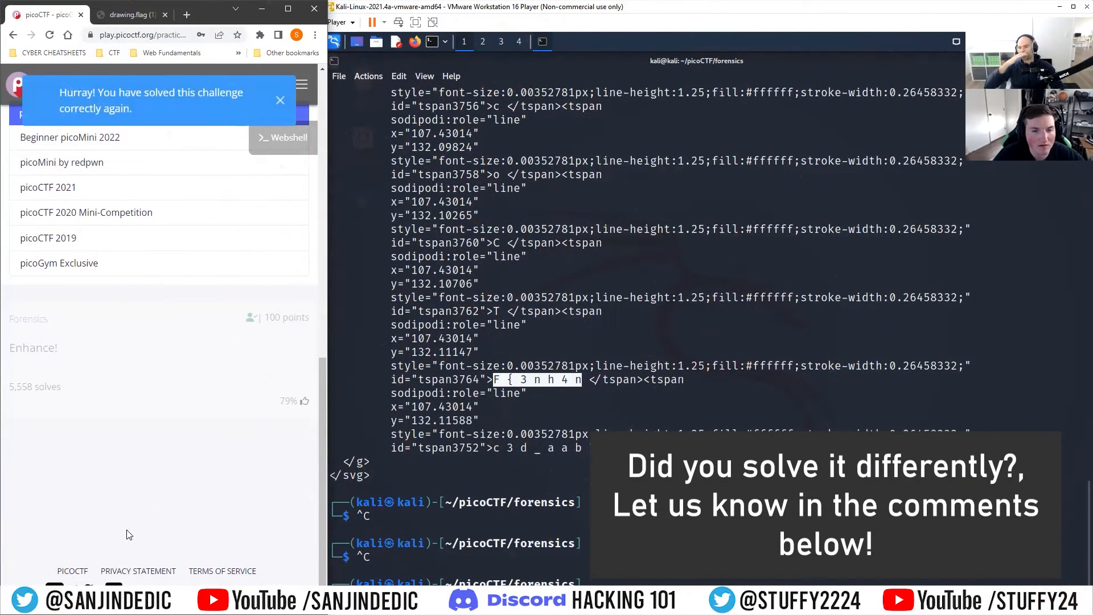
Step: Clear the terminal screen
{"action": "left_click", "coordinate": [706, 341]}
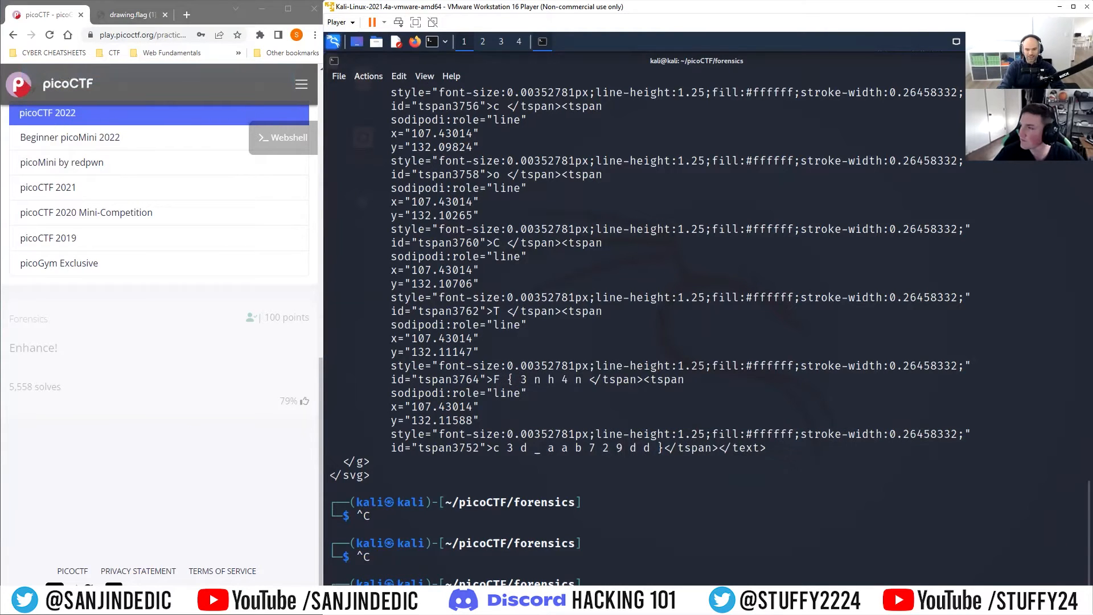
{"action": "key", "text": "ctrl+l"}
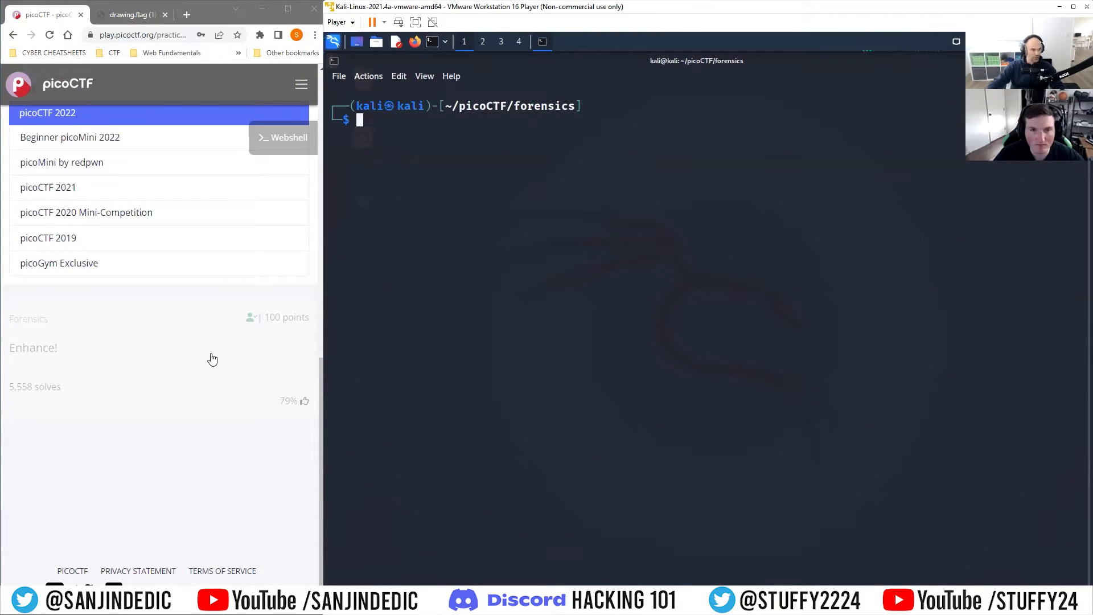
Step: Search the practice challenges for lookey here and open the Lookey here challenge
{"action": "scroll", "coordinate": [134, 259], "scroll_direction": "up", "scroll_amount": 10}
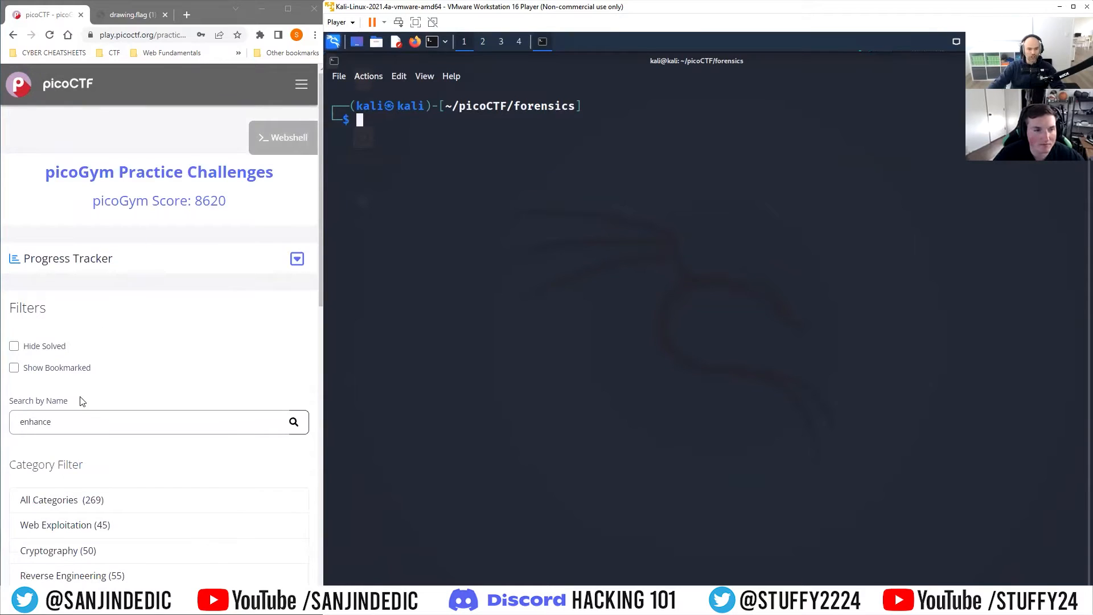
{"action": "double_click", "coordinate": [82, 421]}
{"action": "type", "text": "lookey hjere"}
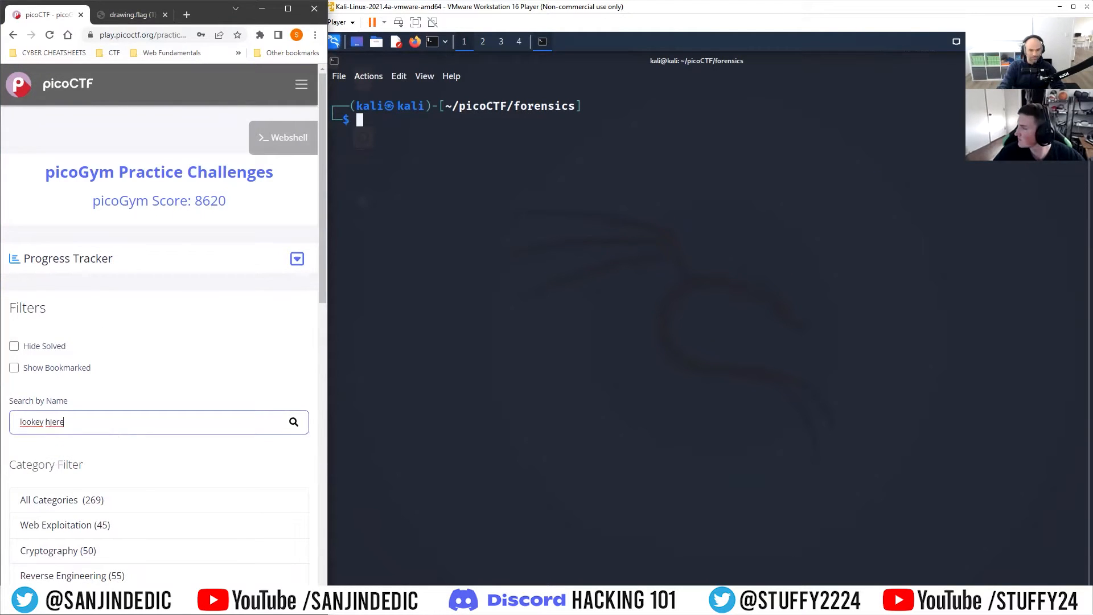
{"action": "key", "text": "BackSpace"}
{"action": "key", "text": "BackSpace"}
{"action": "key", "text": "BackSpace"}
{"action": "key", "text": "BackSpace"}
{"action": "key", "text": "BackSpace"}
{"action": "type", "text": "here"}
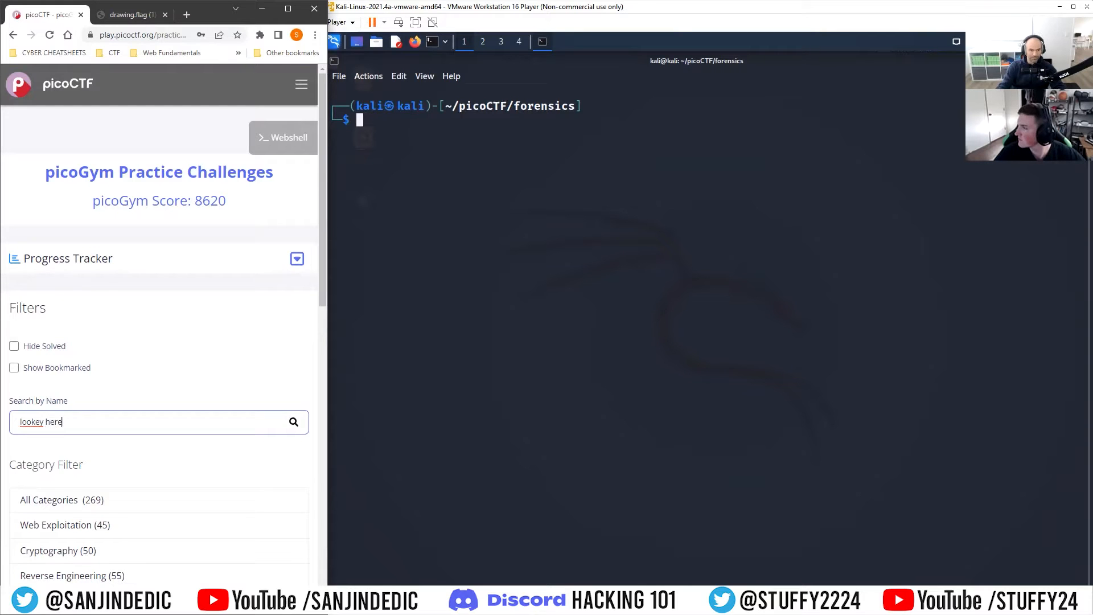
{"action": "scroll", "coordinate": [175, 444], "scroll_direction": "down", "scroll_amount": 10}
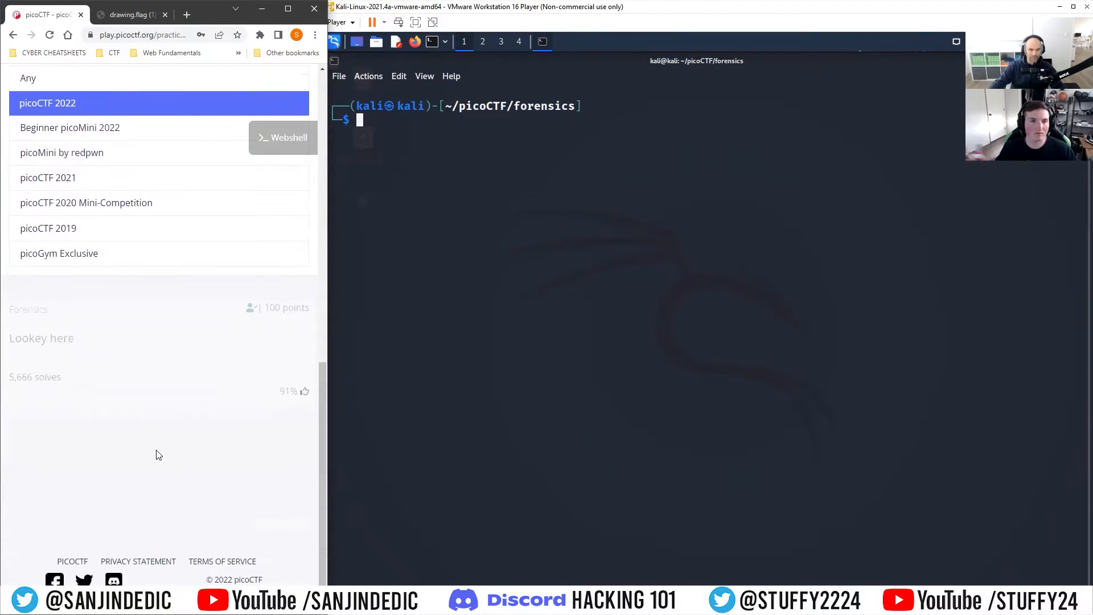
{"action": "left_click", "coordinate": [109, 381]}
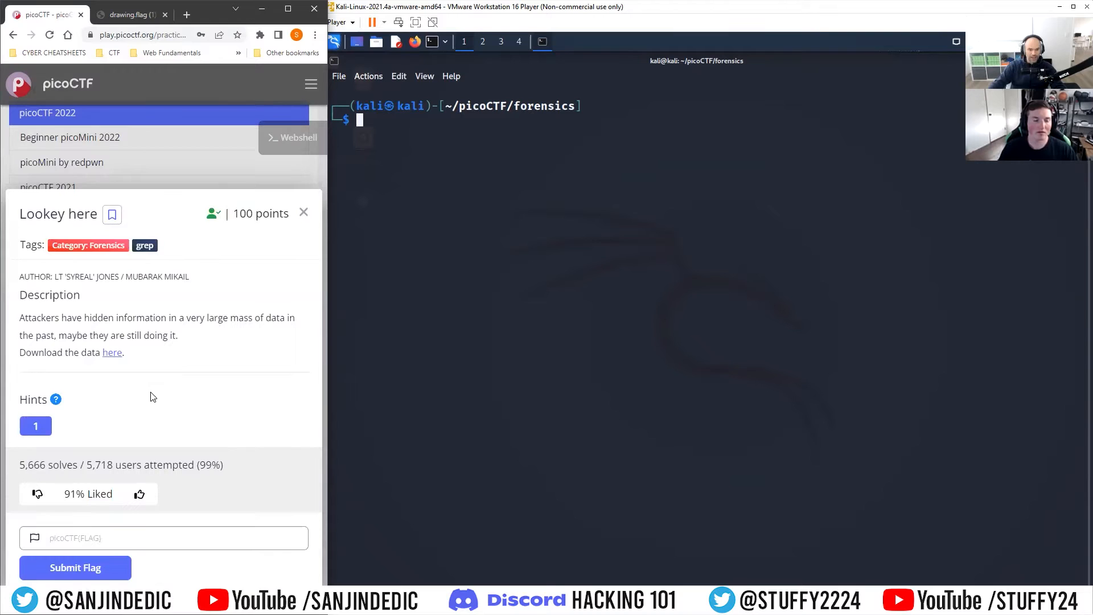
{"action": "left_click_drag", "start_coordinate": [221, 465], "coordinate": [209, 464]}
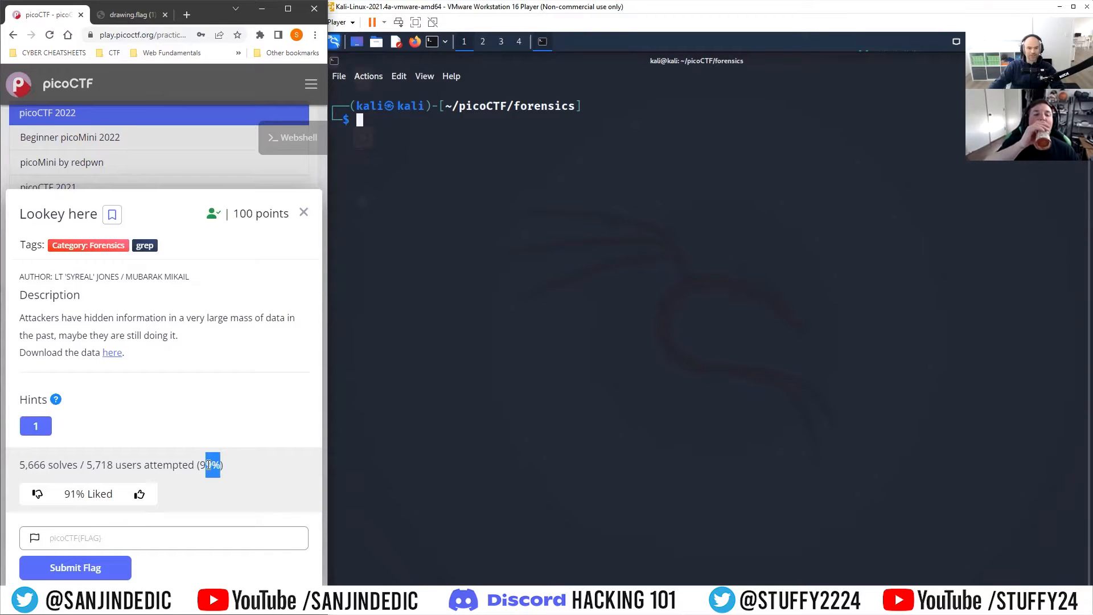
{"action": "left_click", "coordinate": [277, 468]}
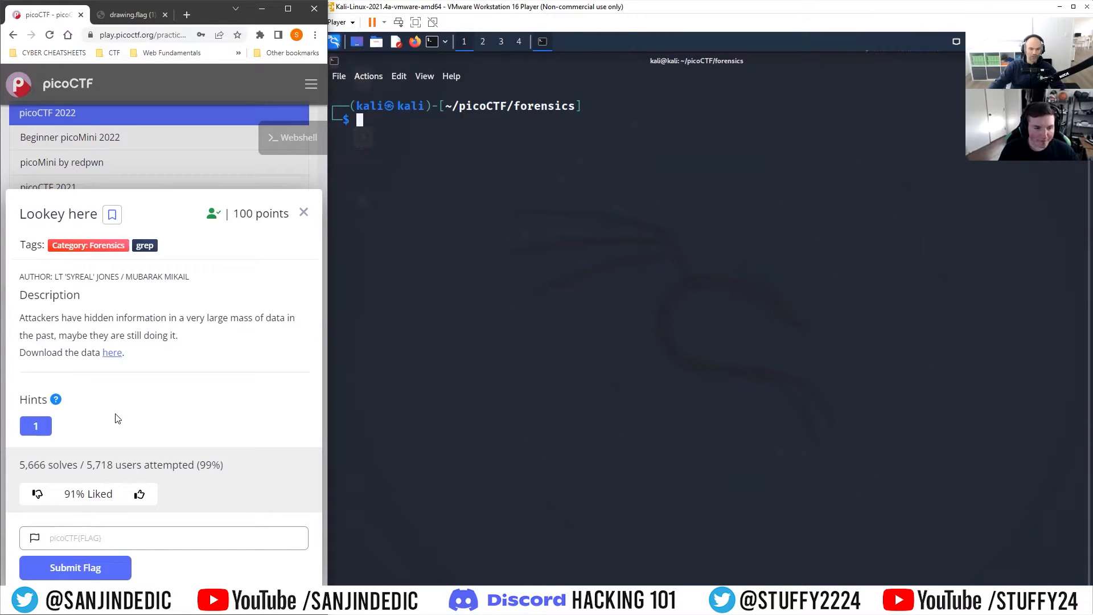
{"action": "right_click", "coordinate": [113, 353]}
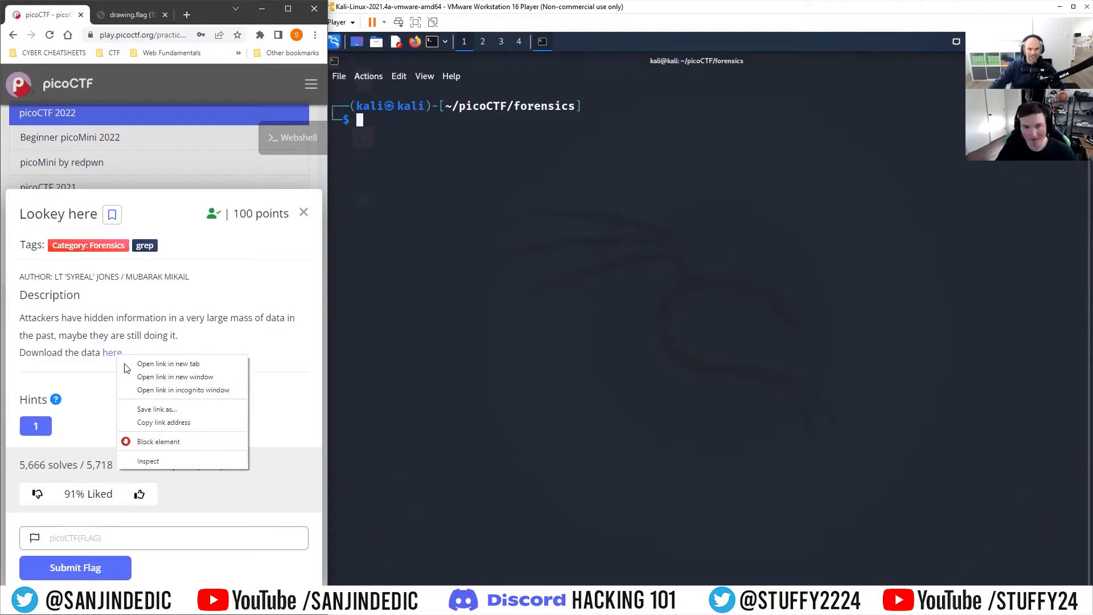
{"action": "left_click", "coordinate": [175, 422]}
{"action": "left_click", "coordinate": [482, 189]}
{"action": "type", "text": "wget"}
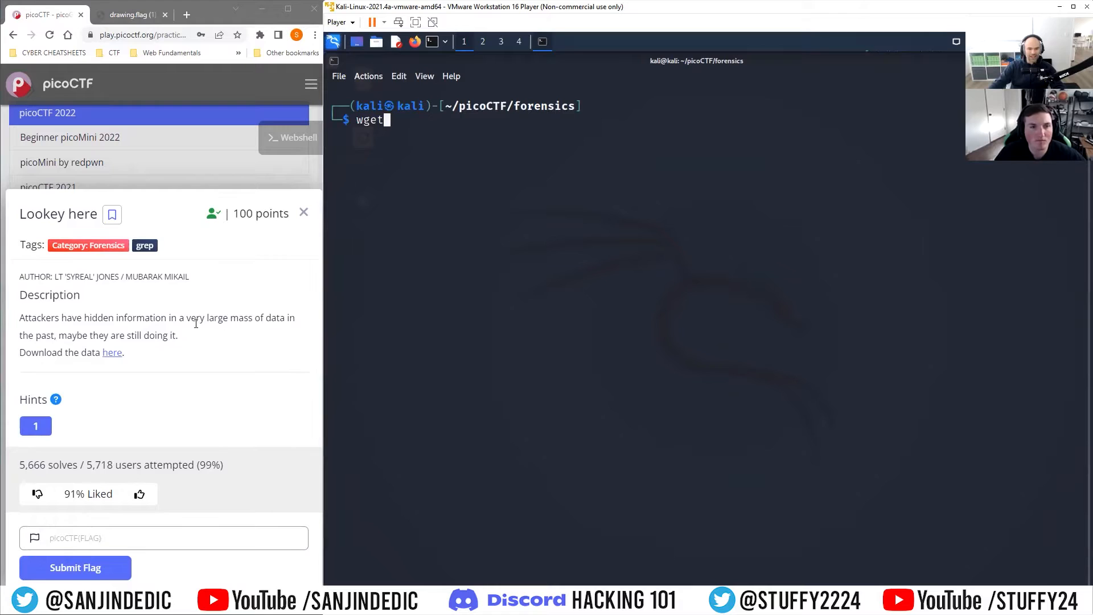
{"action": "left_click_drag", "start_coordinate": [188, 318], "coordinate": [181, 353]}
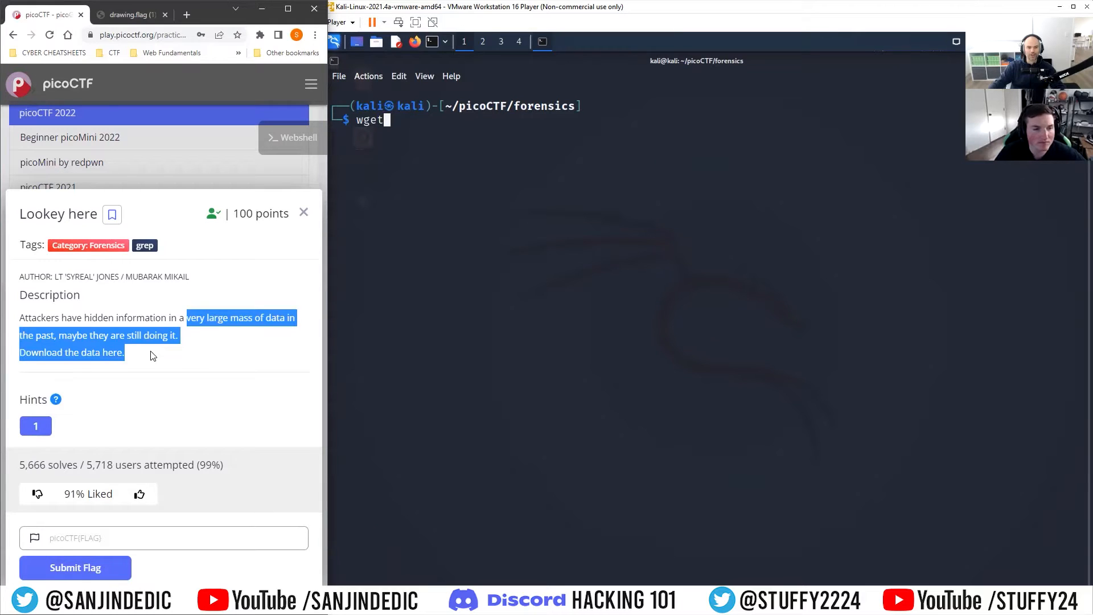
{"action": "left_click", "coordinate": [428, 144]}
{"action": "type", "text": "wget"}
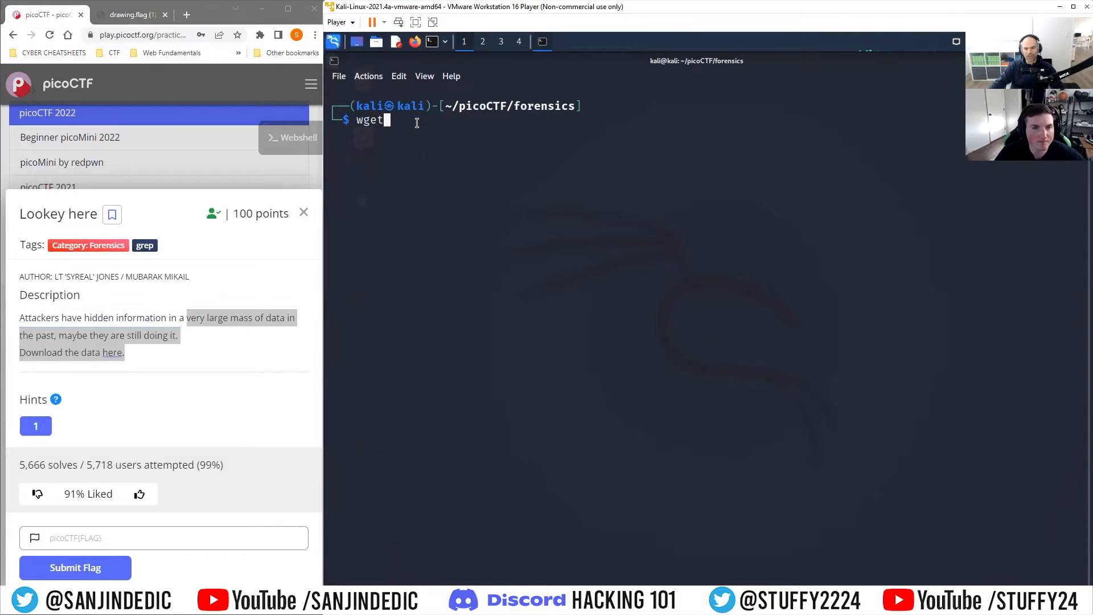
{"action": "key", "text": "ctrl+shift+v"}
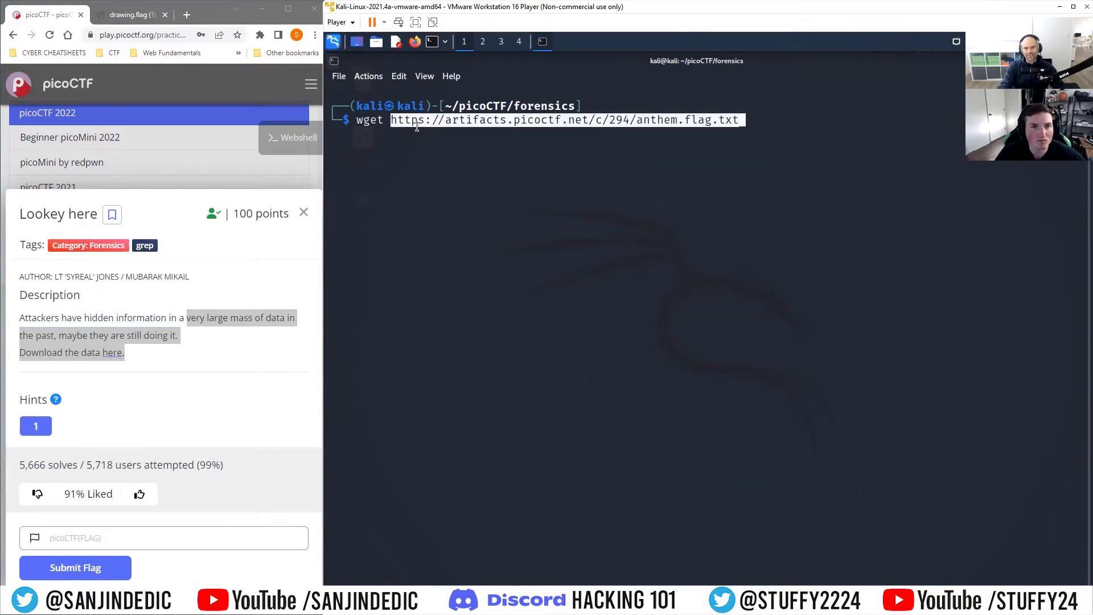
{"action": "key", "text": "Return"}
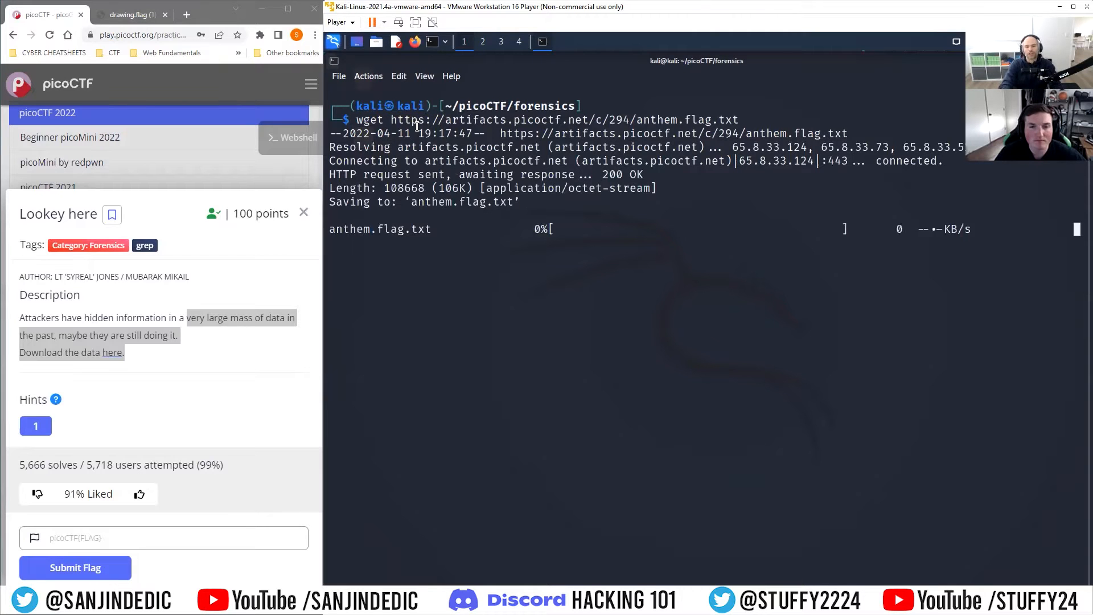
Step: Search anthem.flag.txt for the string pico with grep
{"action": "type", "text": "gre"}
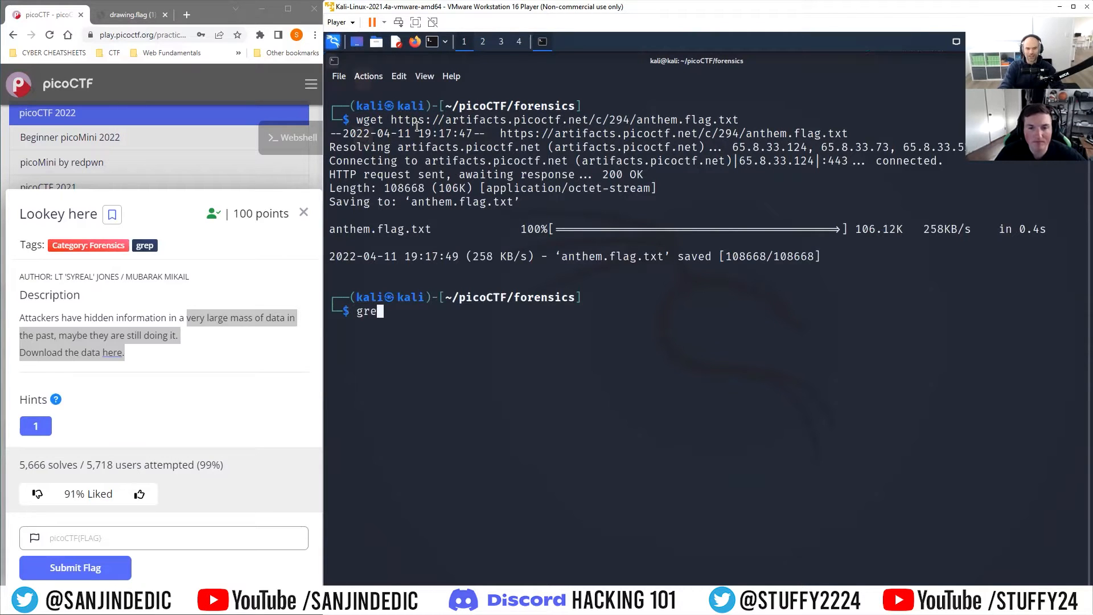
{"action": "type", "text": "p pico"}
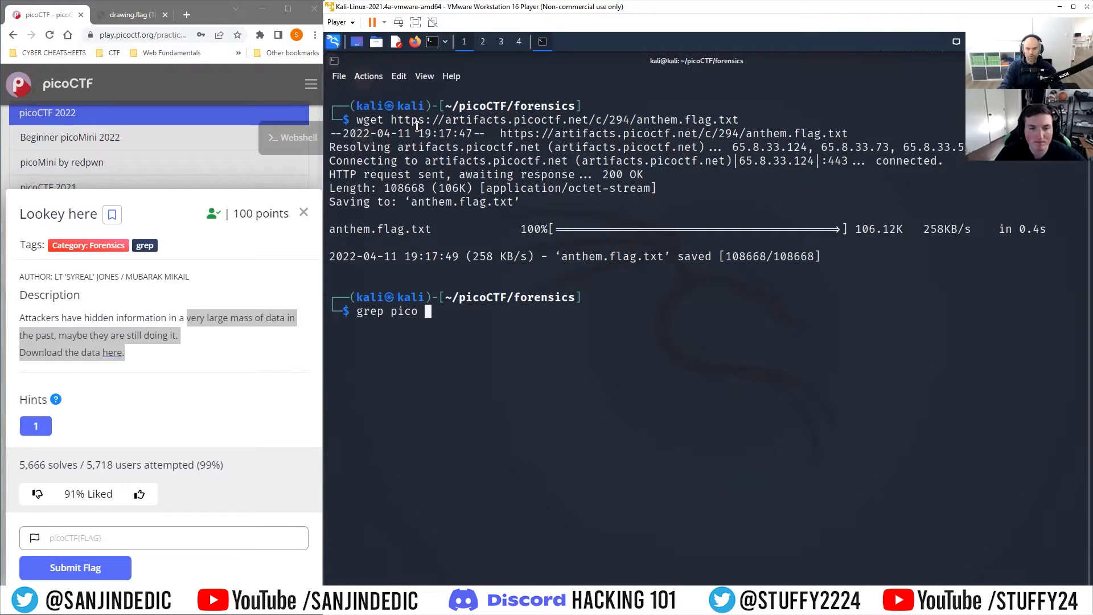
{"action": "type", "text": " anthem.flag.txt"}
{"action": "key", "text": "Return"}
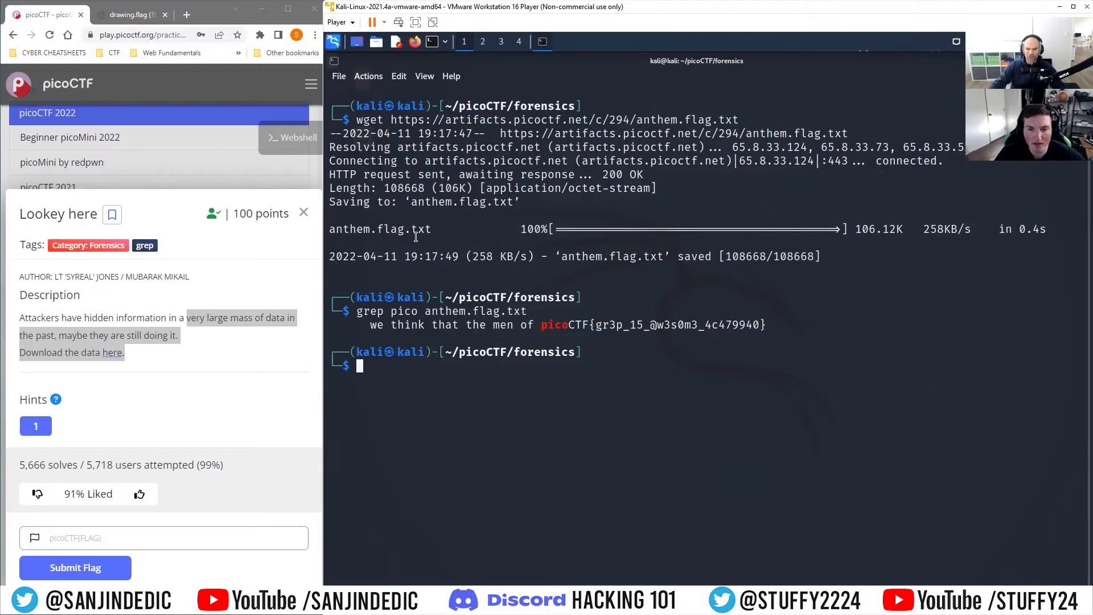
Step: Copy the picoCTF flag from the grep output, paste it into the flag field and submit it
{"action": "left_click_drag", "start_coordinate": [767, 325], "coordinate": [542, 323]}
{"action": "right_click", "coordinate": [564, 325]}
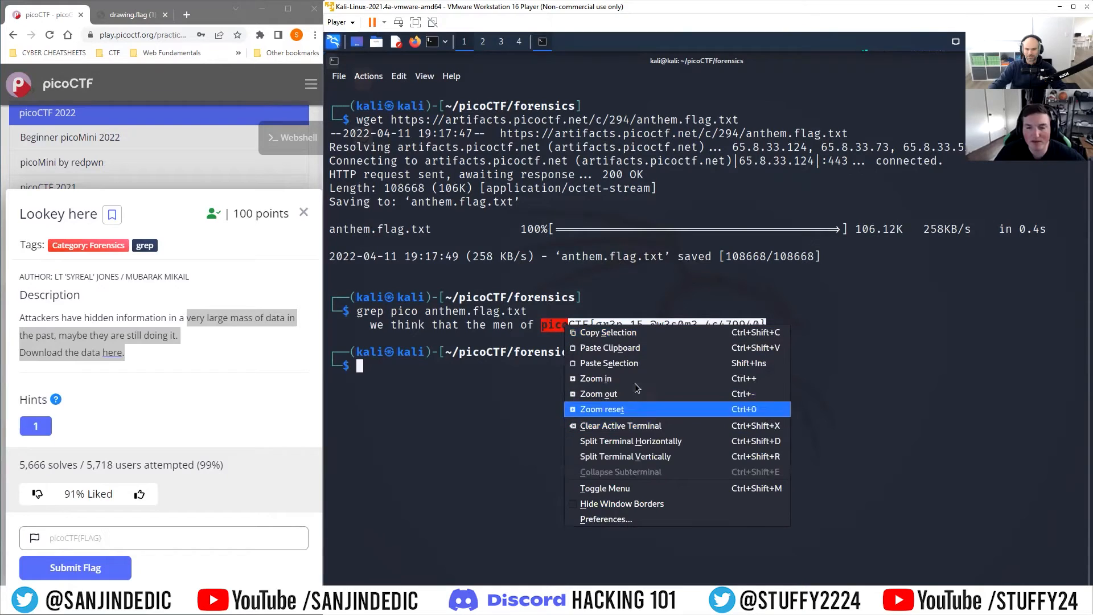
{"action": "left_click", "coordinate": [629, 333]}
{"action": "left_click", "coordinate": [74, 540]}
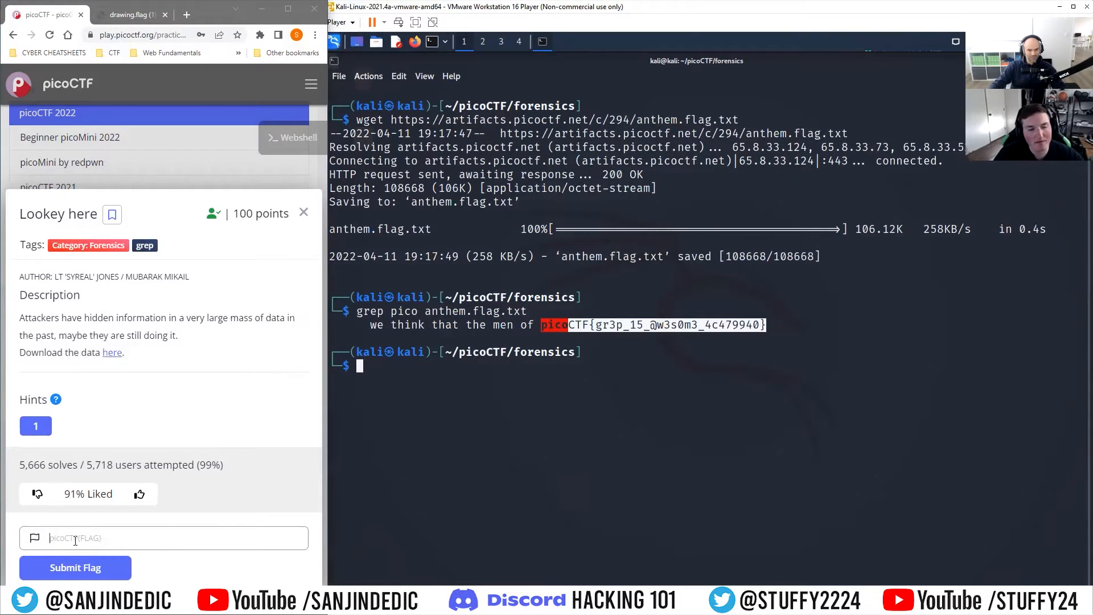
{"action": "key", "text": "ctrl+v"}
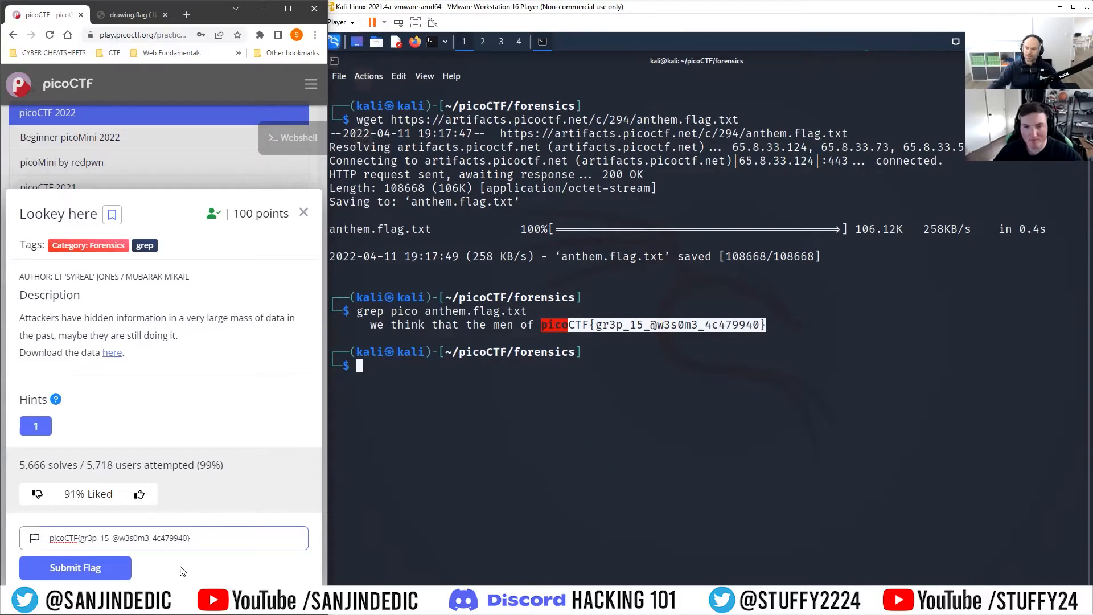
{"action": "left_click", "coordinate": [120, 568]}
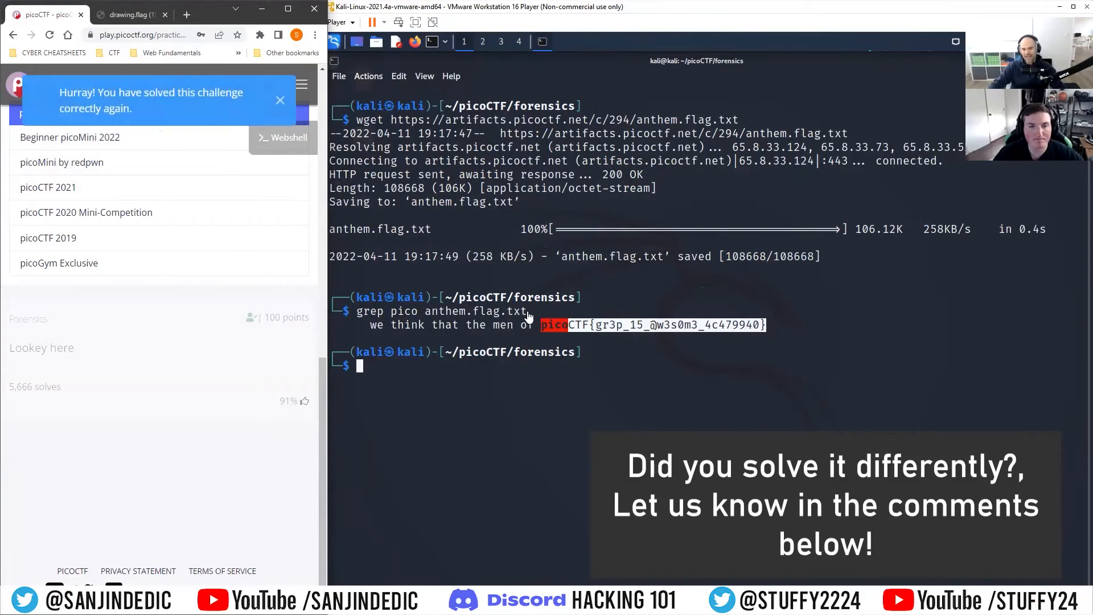
Step: Clear the terminal with the clear command
{"action": "left_click", "coordinate": [438, 374]}
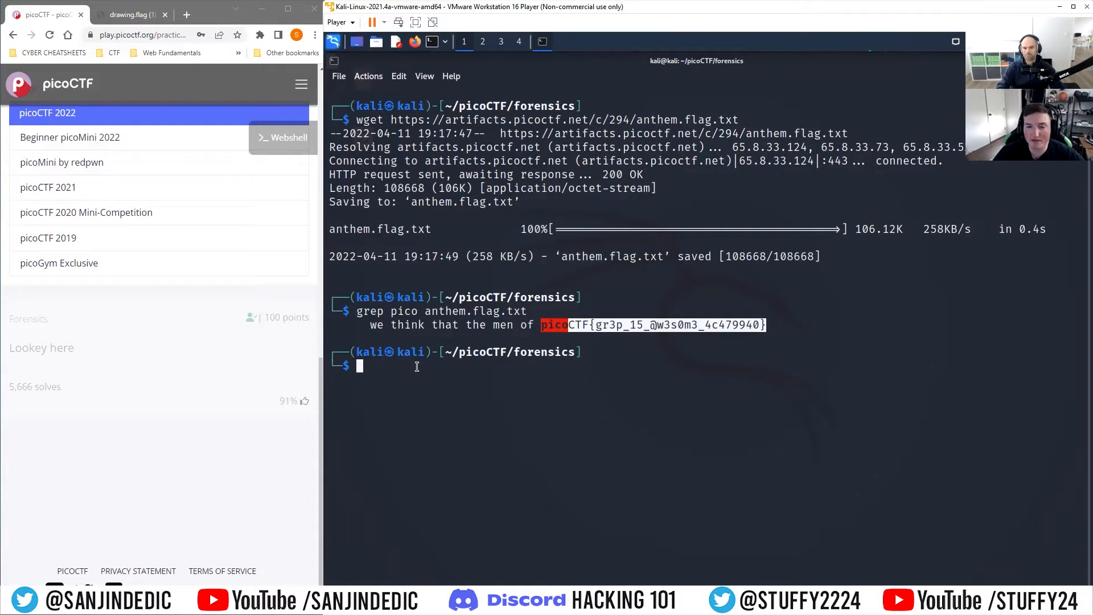
{"action": "type", "text": "clear"}
{"action": "key", "text": "Return"}
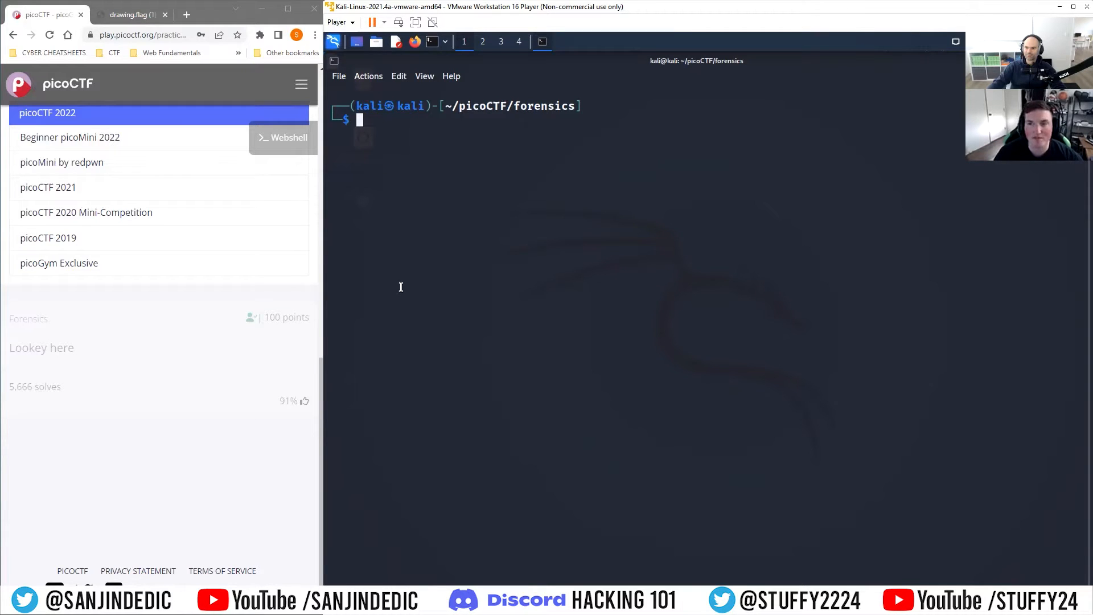
{"action": "scroll", "coordinate": [245, 277], "scroll_direction": "up", "scroll_amount": 10}
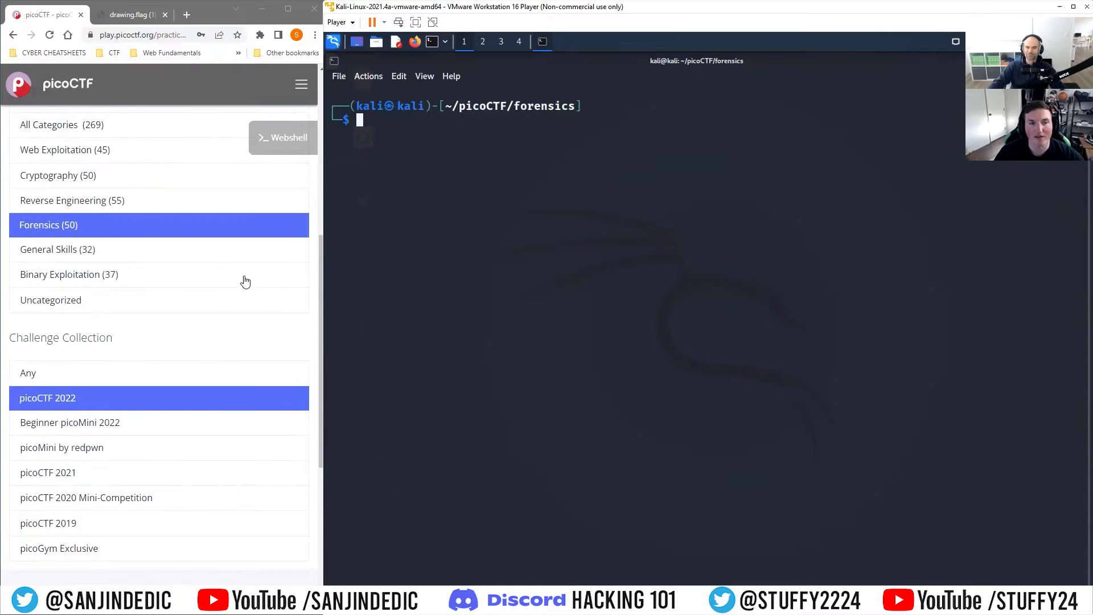
{"action": "scroll", "coordinate": [215, 301], "scroll_direction": "down", "scroll_amount": 3}
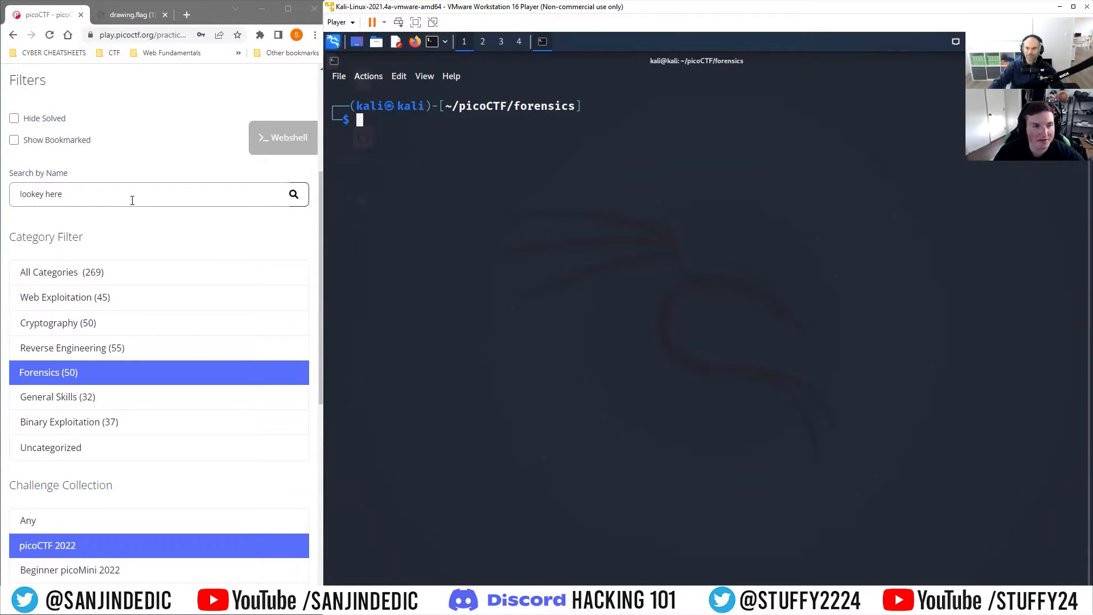
Step: Search the challenges for redaction and open the Redaction gone wrong challenge
{"action": "triple_click", "coordinate": [112, 203]}
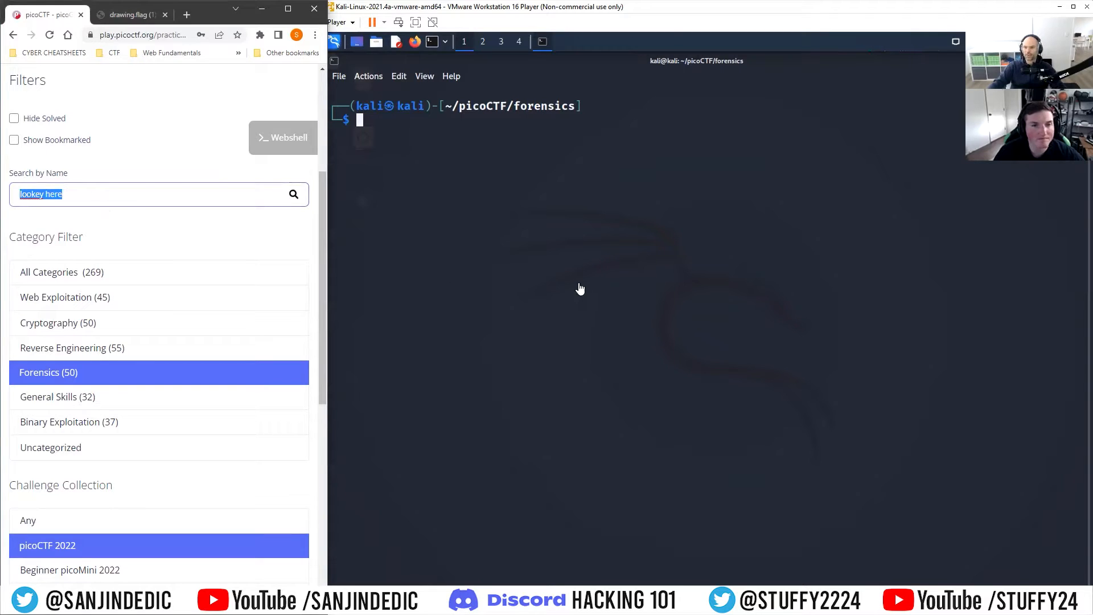
{"action": "key", "text": "BackSpace"}
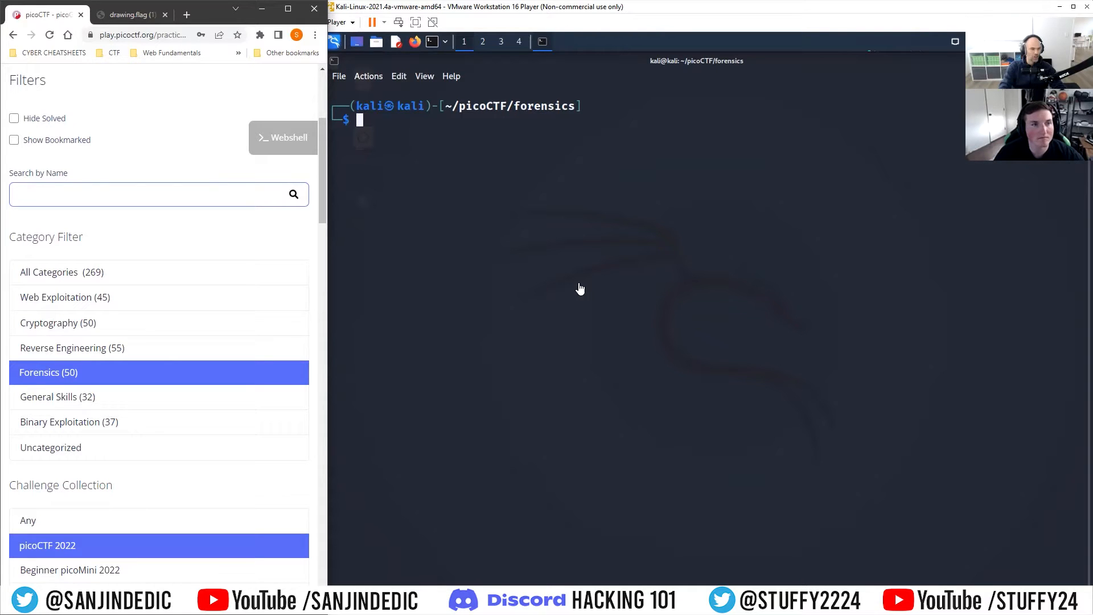
{"action": "type", "text": "redaction"}
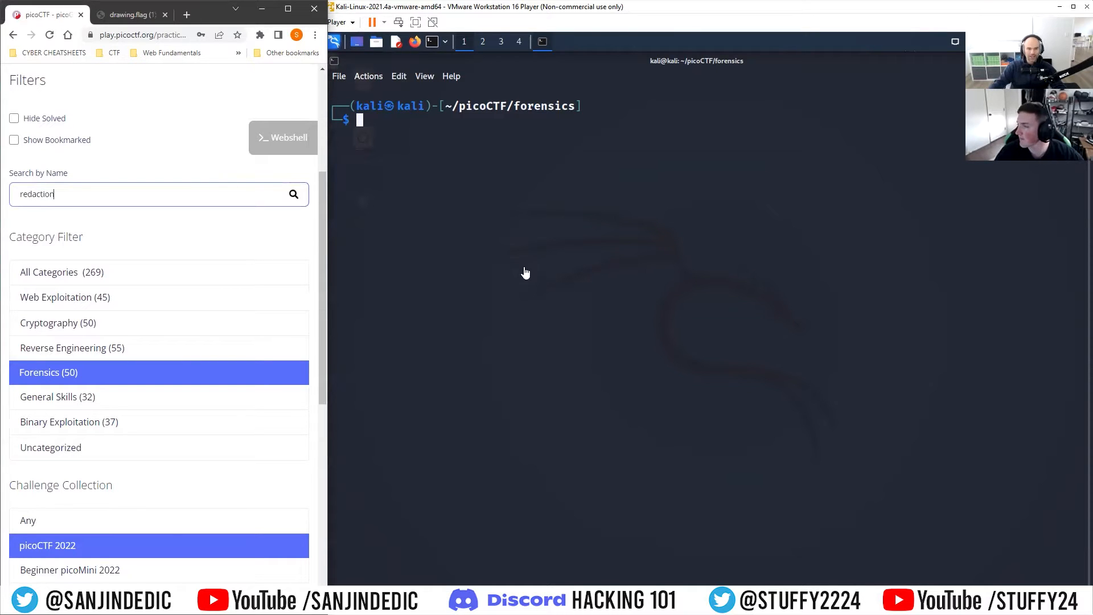
{"action": "scroll", "coordinate": [276, 371], "scroll_direction": "down", "scroll_amount": 8}
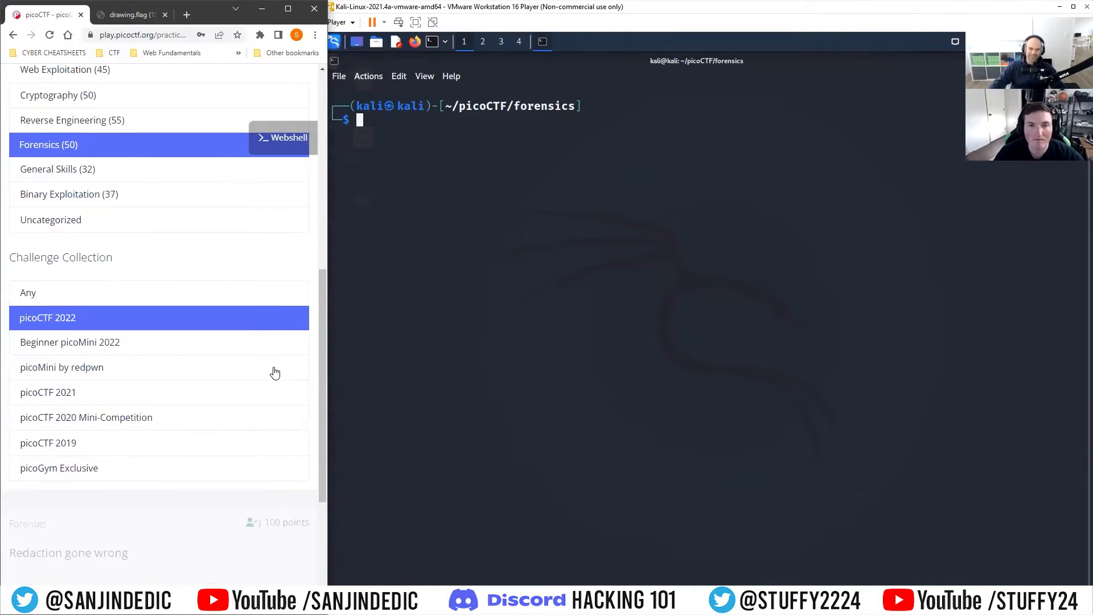
{"action": "right_click", "coordinate": [109, 344]}
{"action": "left_click", "coordinate": [72, 343]}
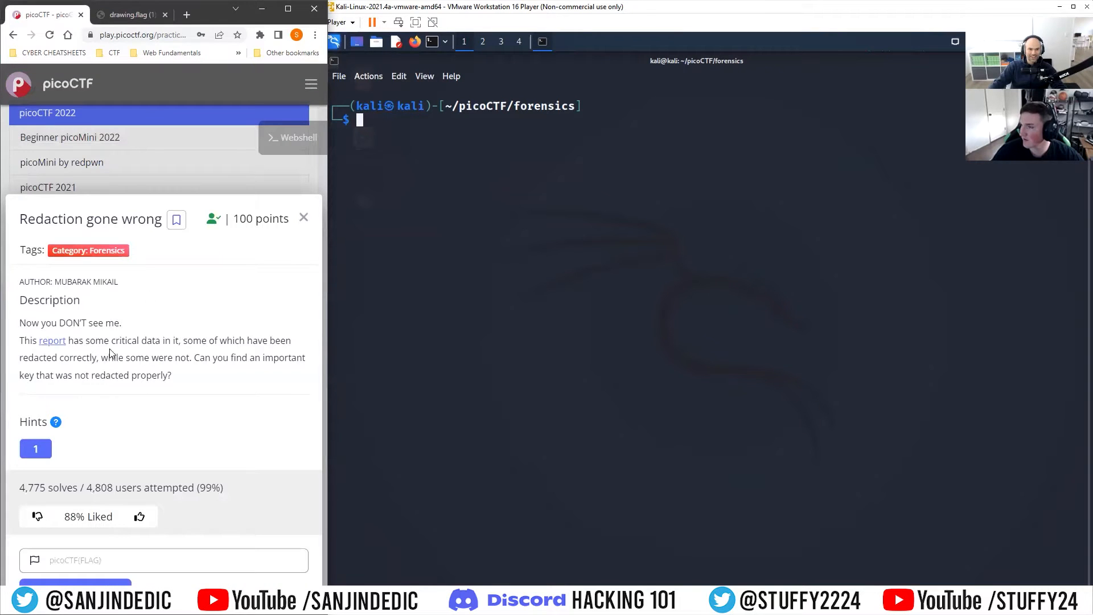
Step: Read the challenge description and reveal its hint
{"action": "left_click_drag", "start_coordinate": [20, 325], "coordinate": [229, 374]}
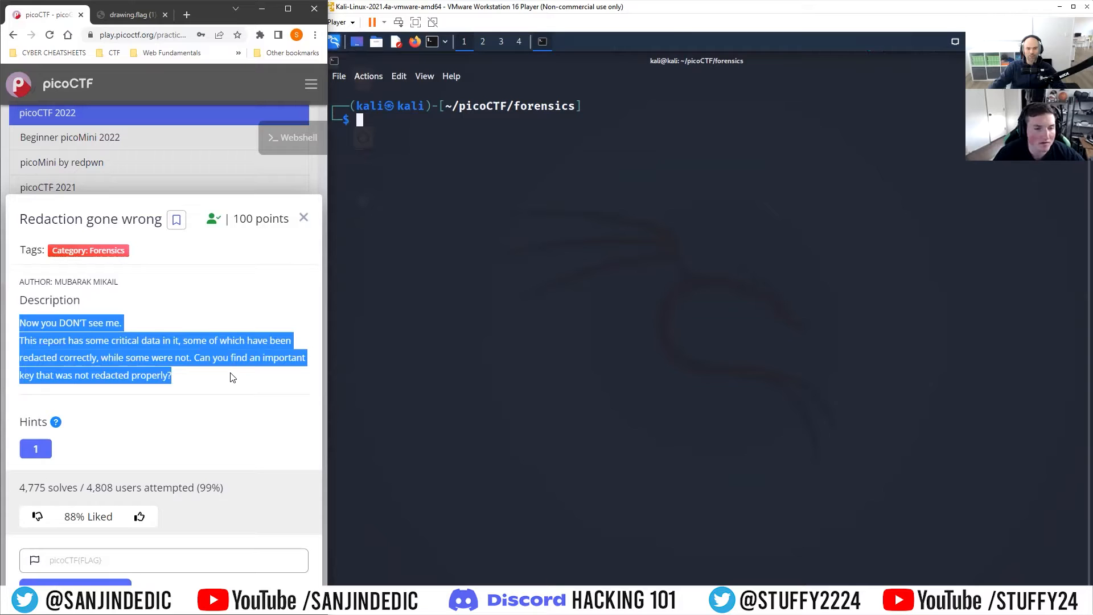
{"action": "left_click", "coordinate": [225, 367]}
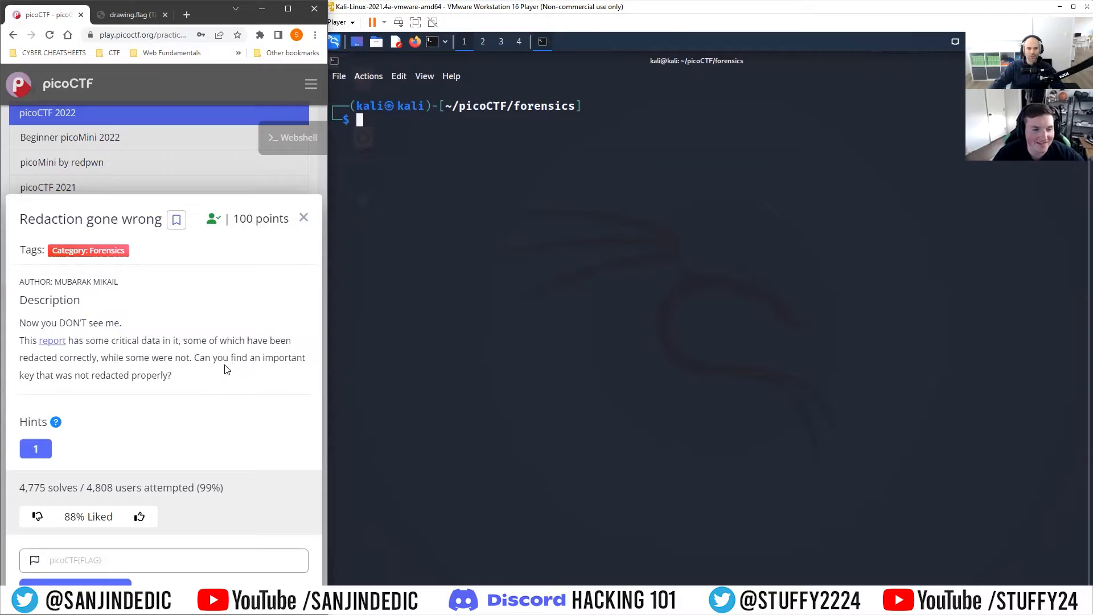
{"action": "left_click", "coordinate": [39, 452]}
{"action": "left_click_drag", "start_coordinate": [168, 476], "coordinate": [20, 475]}
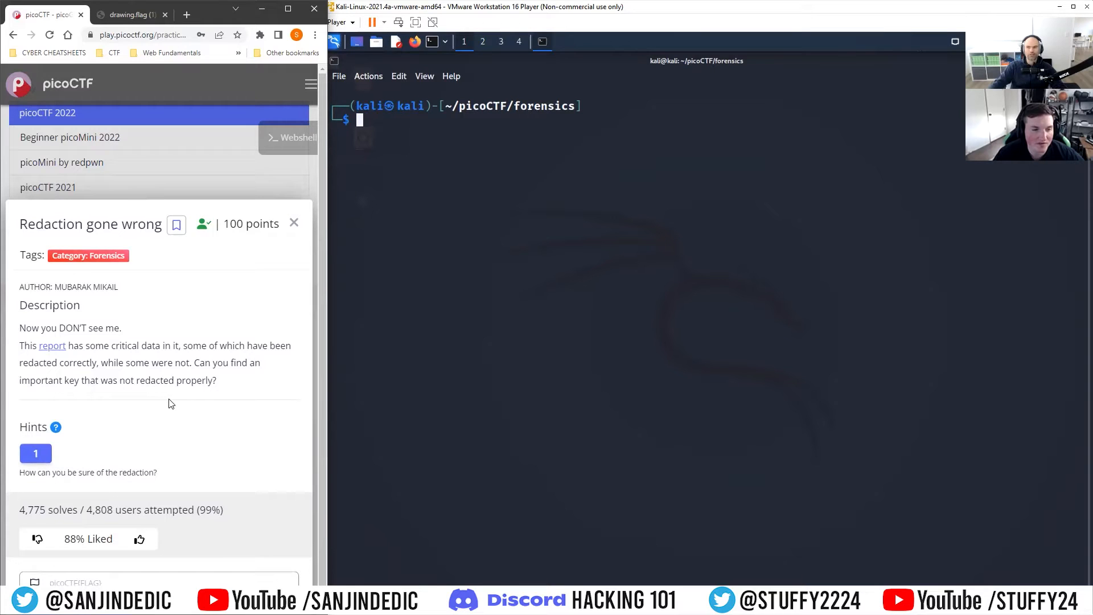
Step: Copy the report link address and download it in the terminal with wget
{"action": "right_click", "coordinate": [56, 351]}
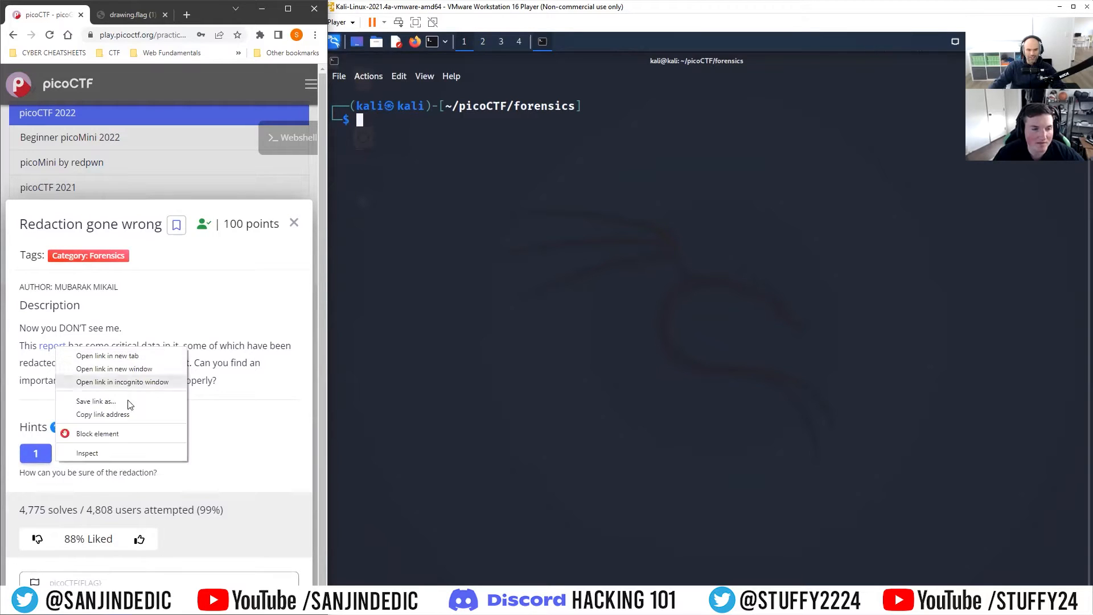
{"action": "left_click", "coordinate": [114, 411]}
{"action": "left_click", "coordinate": [450, 138]}
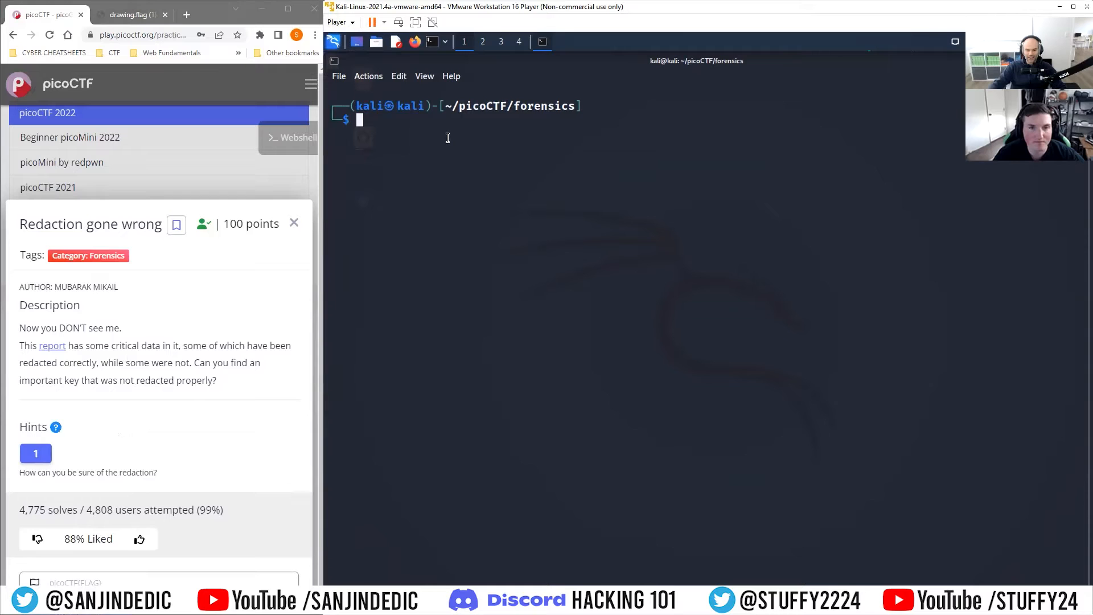
{"action": "type", "text": "wget"}
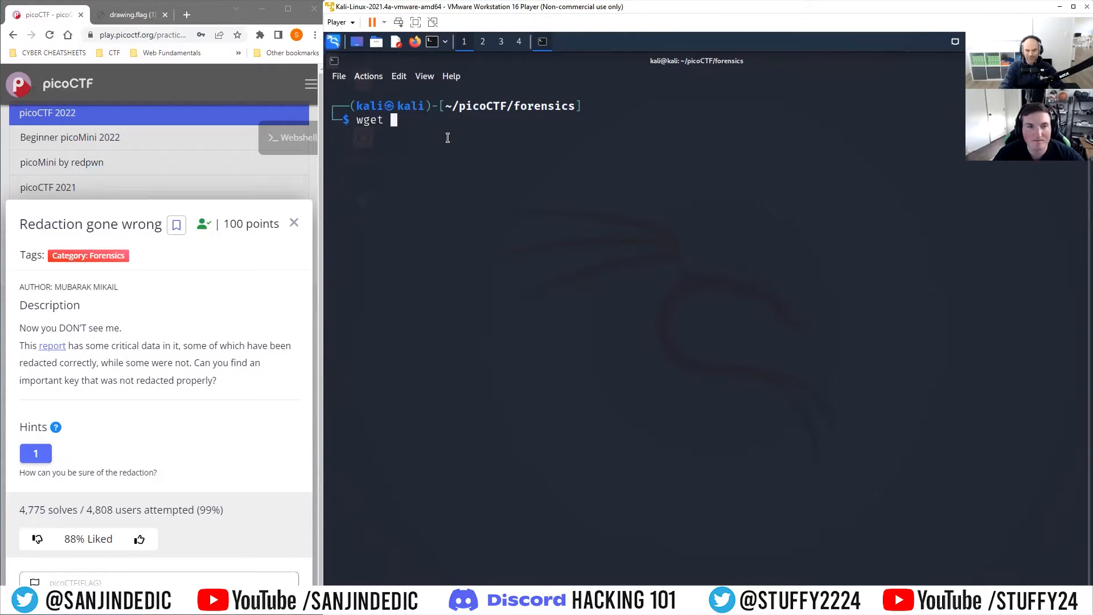
{"action": "key", "text": "ctrl+shift+v"}
{"action": "key", "text": "Return"}
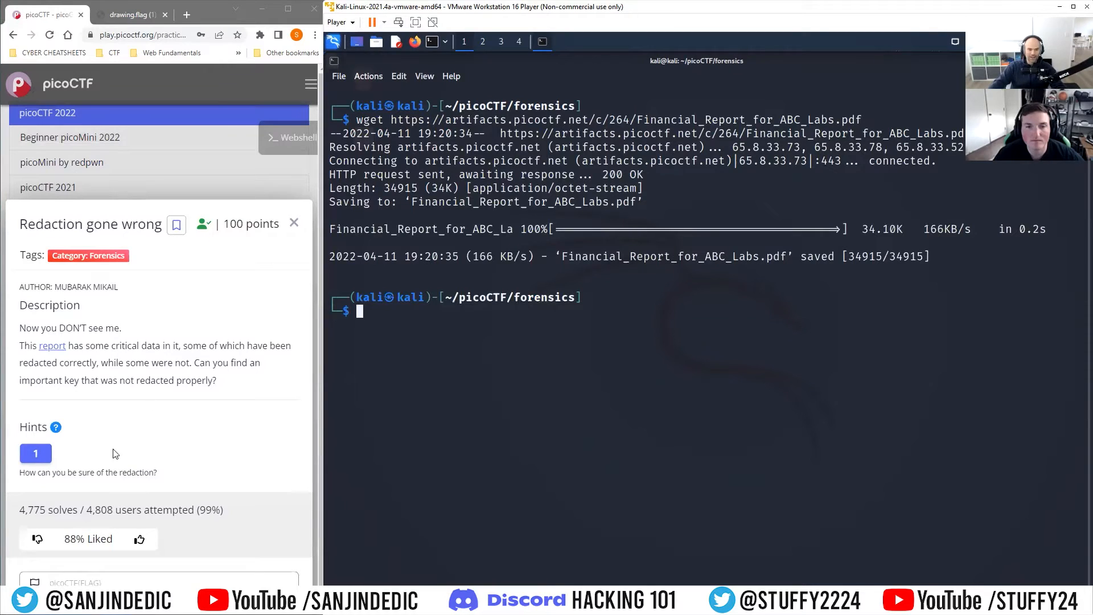
Step: Open the report PDF in a new browser window and examine its redacted text at full size
{"action": "right_click", "coordinate": [54, 351]}
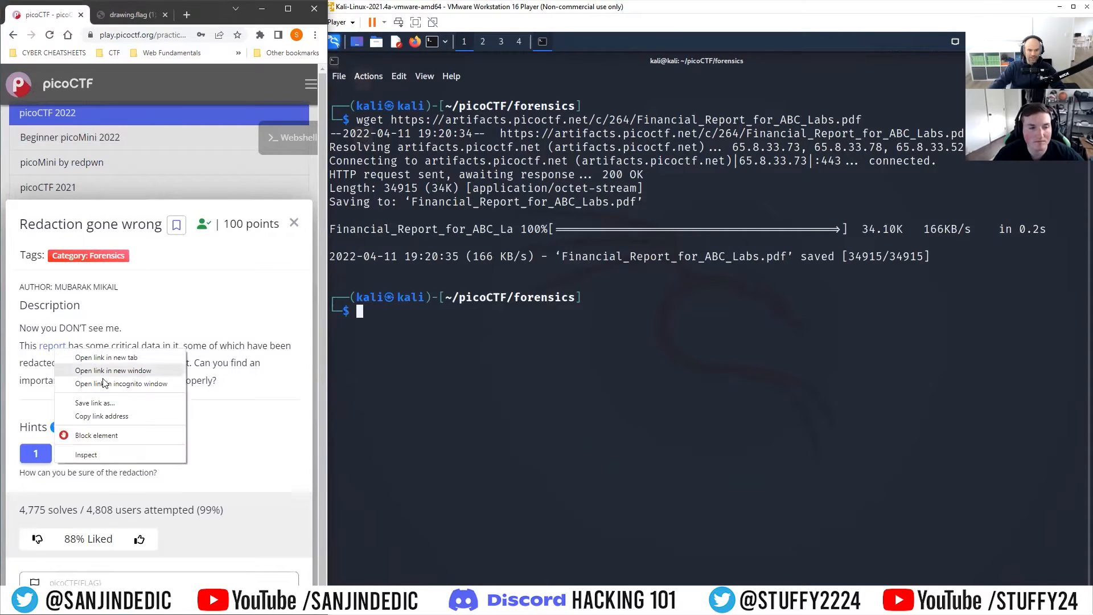
{"action": "left_click", "coordinate": [53, 349]}
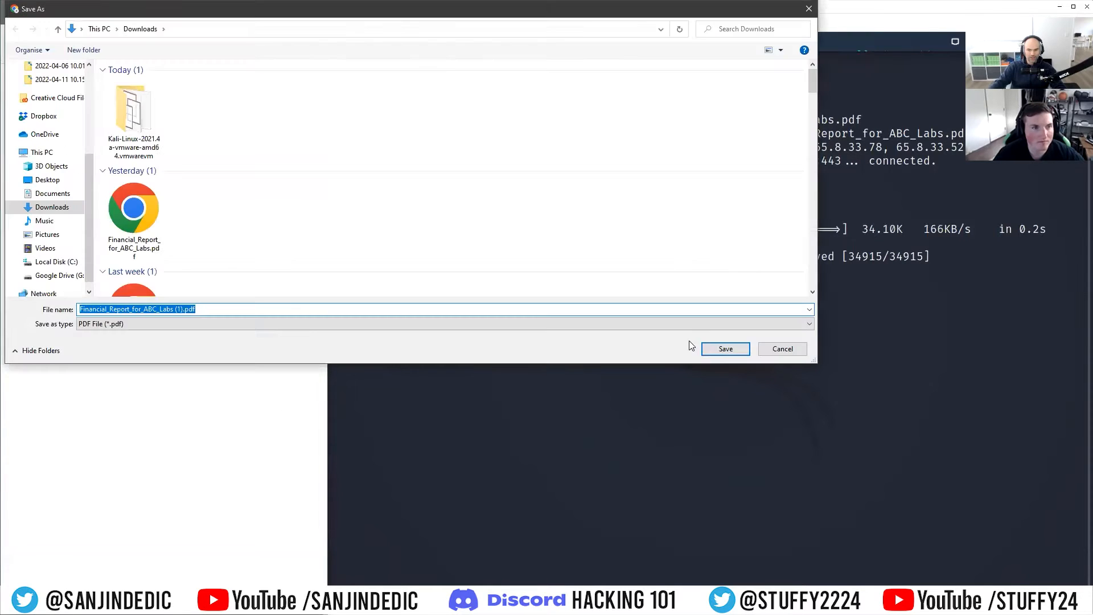
{"action": "left_click", "coordinate": [715, 348]}
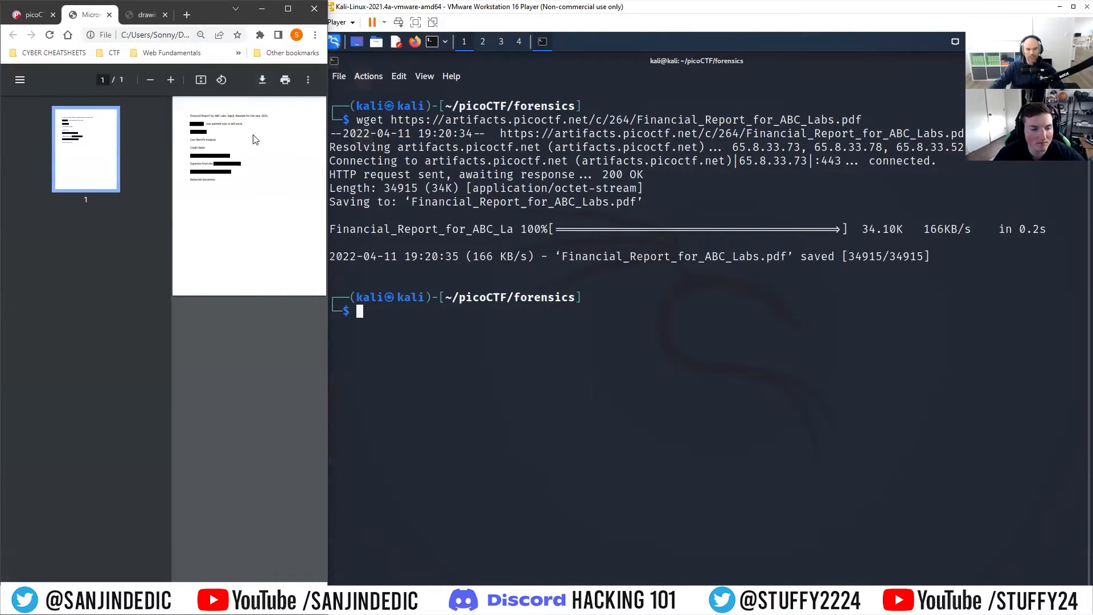
{"action": "left_click", "coordinate": [288, 11]}
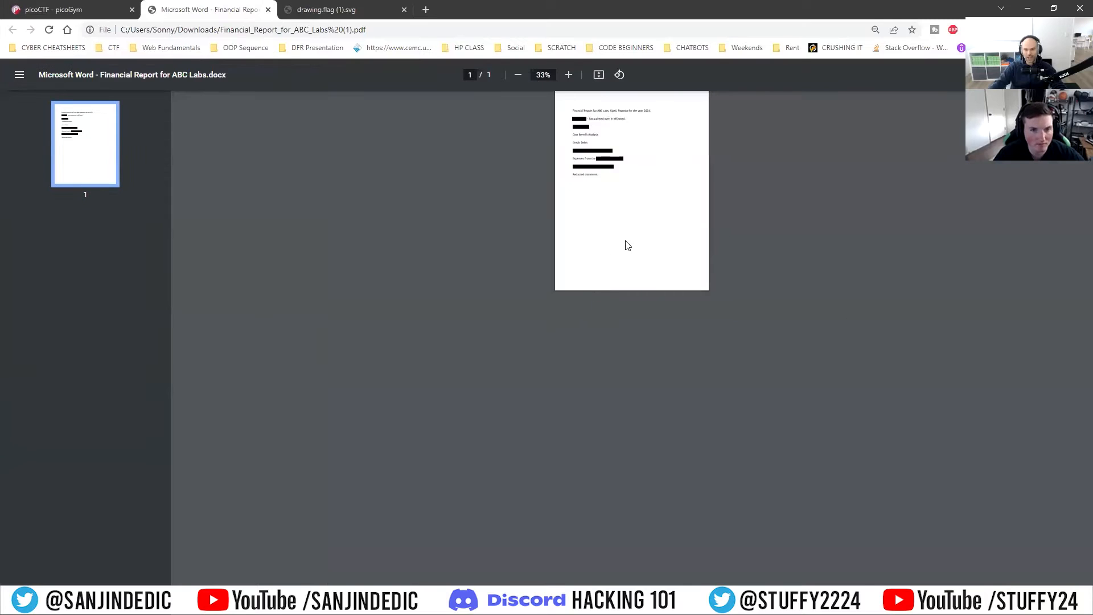
{"action": "scroll", "coordinate": [628, 250], "scroll_direction": "up", "scroll_amount": 3}
{"action": "scroll", "coordinate": [551, 245], "scroll_direction": "up", "scroll_amount": 2}
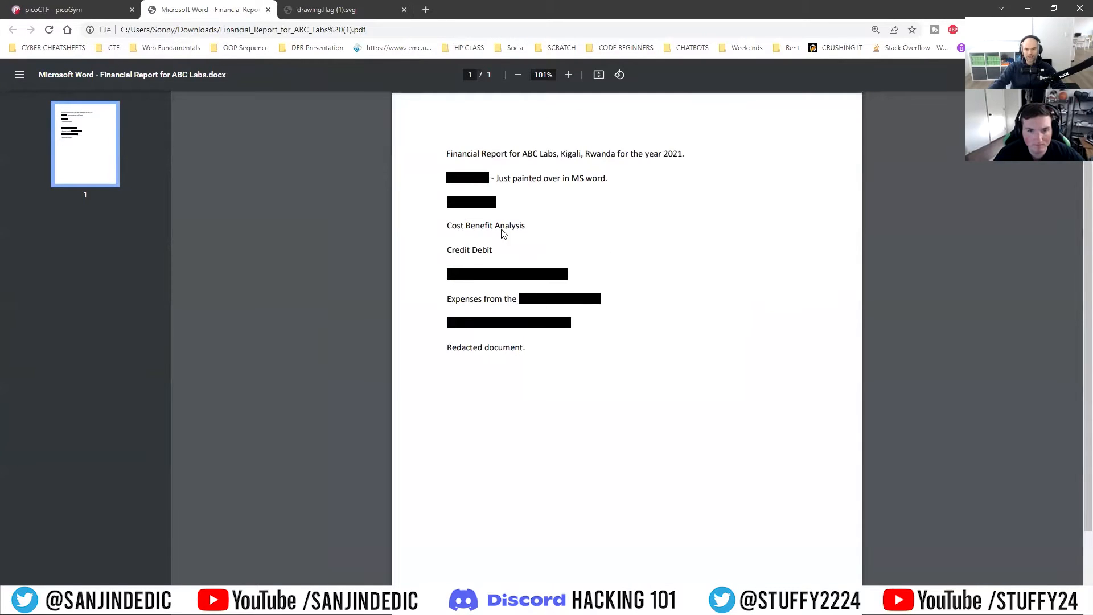
{"action": "left_click_drag", "start_coordinate": [495, 178], "coordinate": [505, 176]}
{"action": "left_click", "coordinate": [527, 222]}
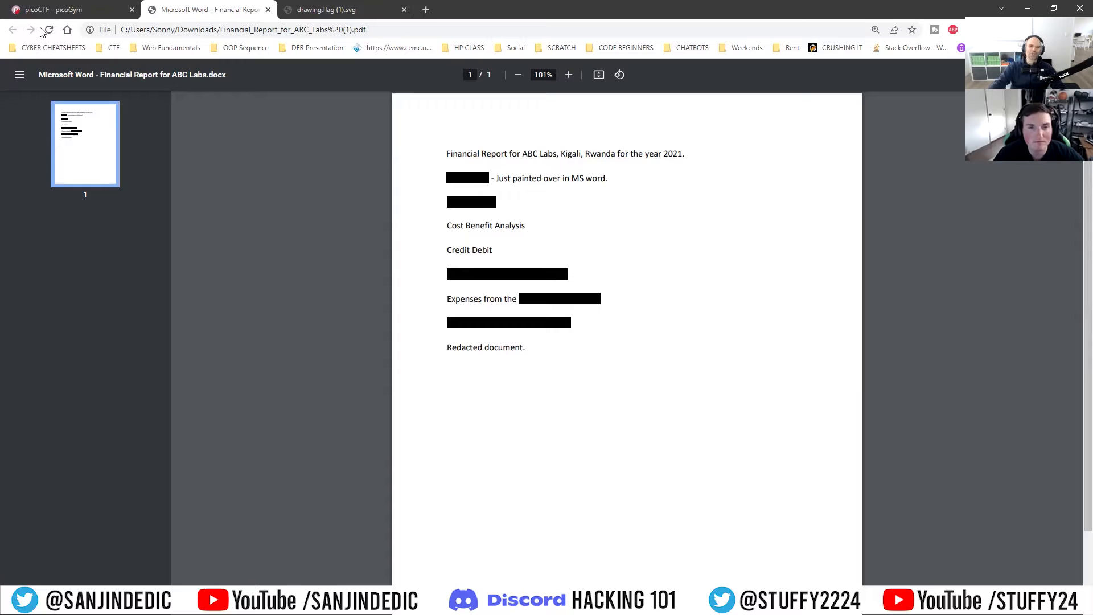
Step: Back at the challenge page, check the report's type with file Financial_Report_for_ABC_Labs.pdf
{"action": "left_click", "coordinate": [68, 9]}
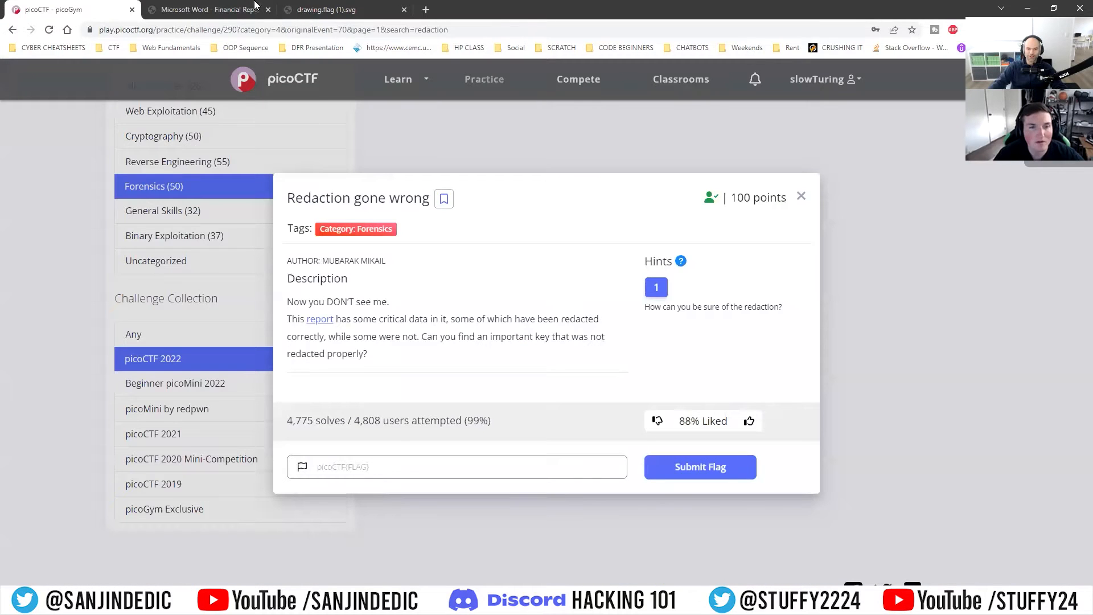
{"action": "double_click", "coordinate": [810, 3]}
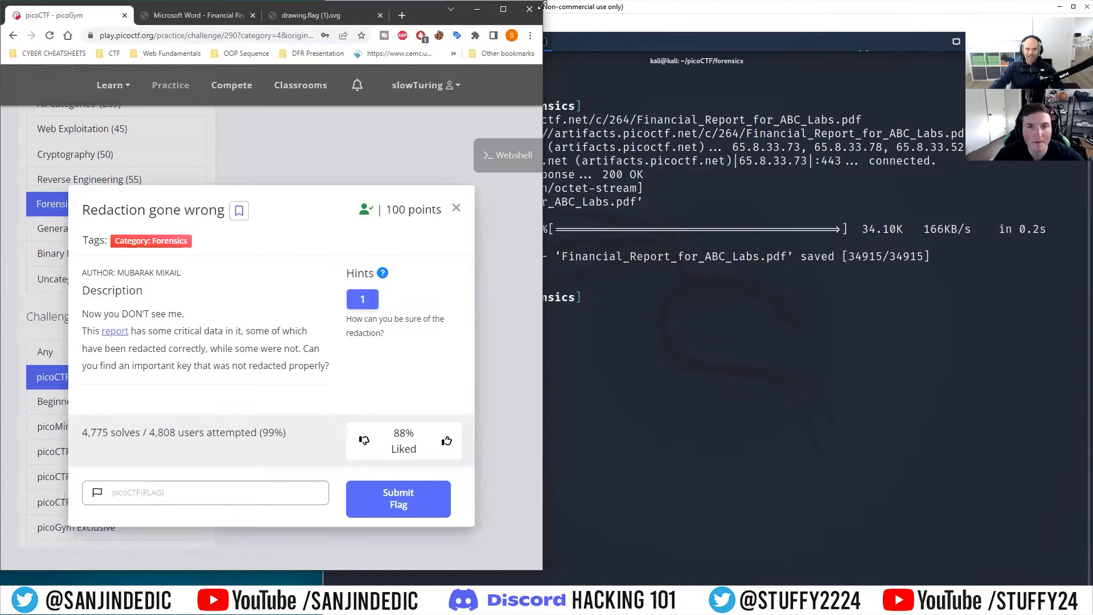
{"action": "left_click_drag", "start_coordinate": [541, 5], "coordinate": [314, 6]}
{"action": "left_click", "coordinate": [414, 312]}
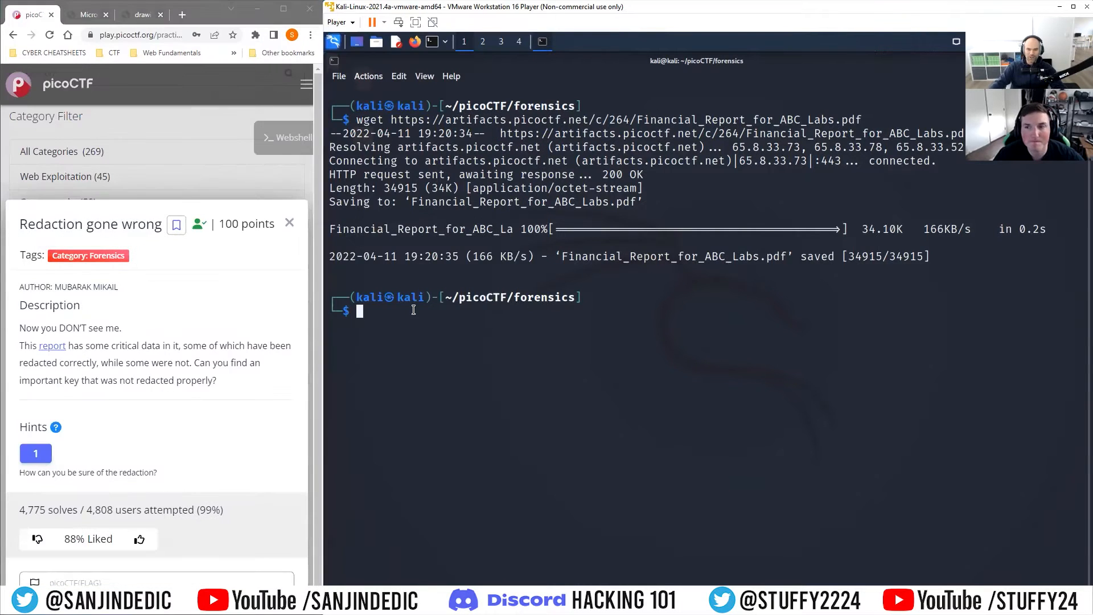
{"action": "type", "text": "file "}
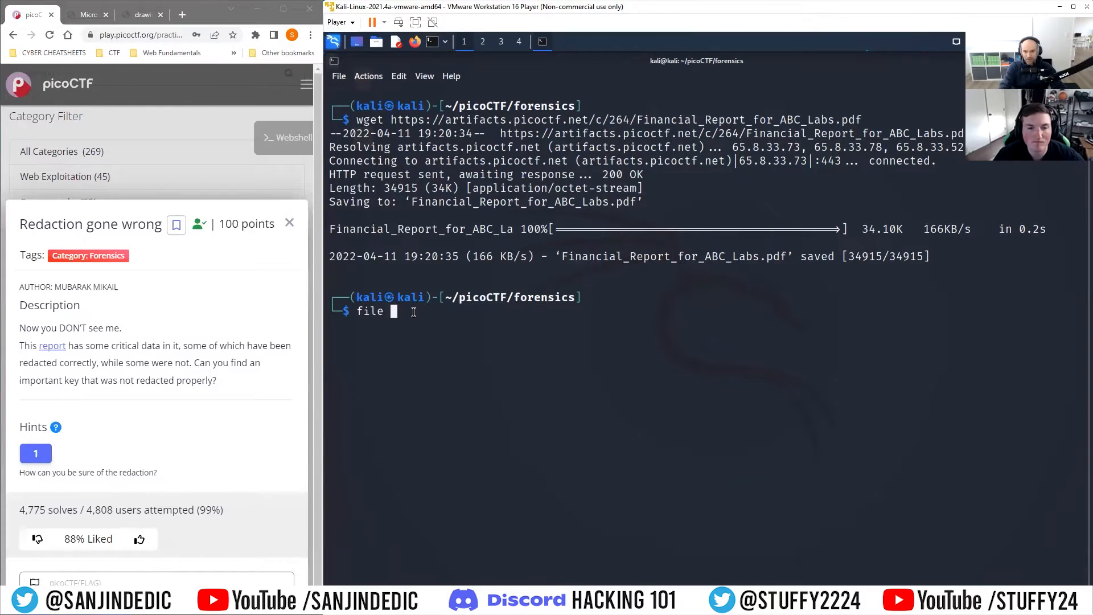
{"action": "type", "text": "Fi"}
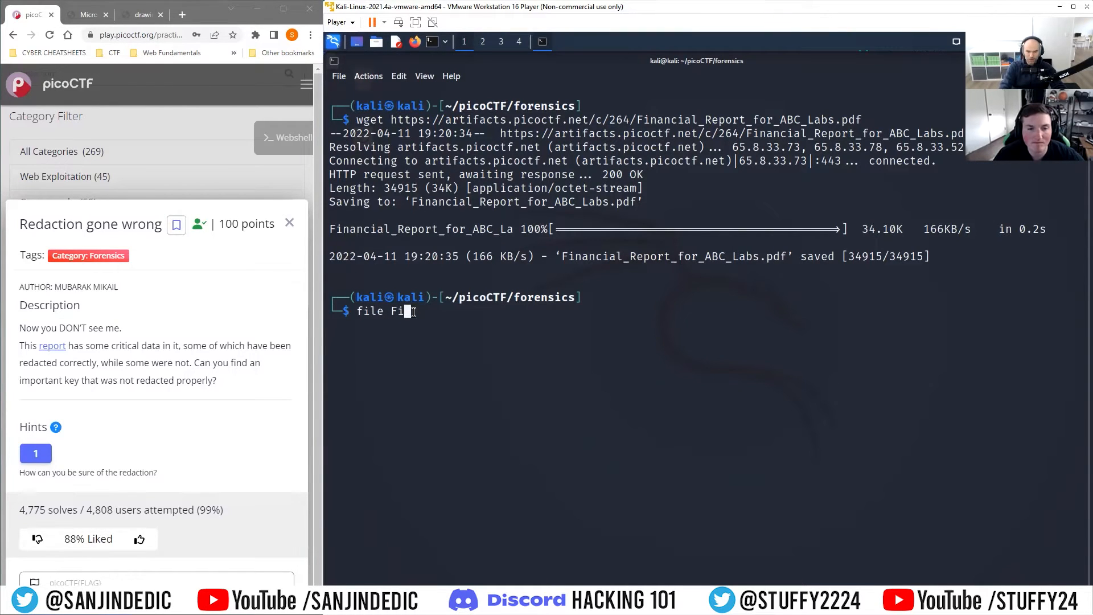
{"action": "key", "text": "Tab"}
{"action": "key", "text": "Return"}
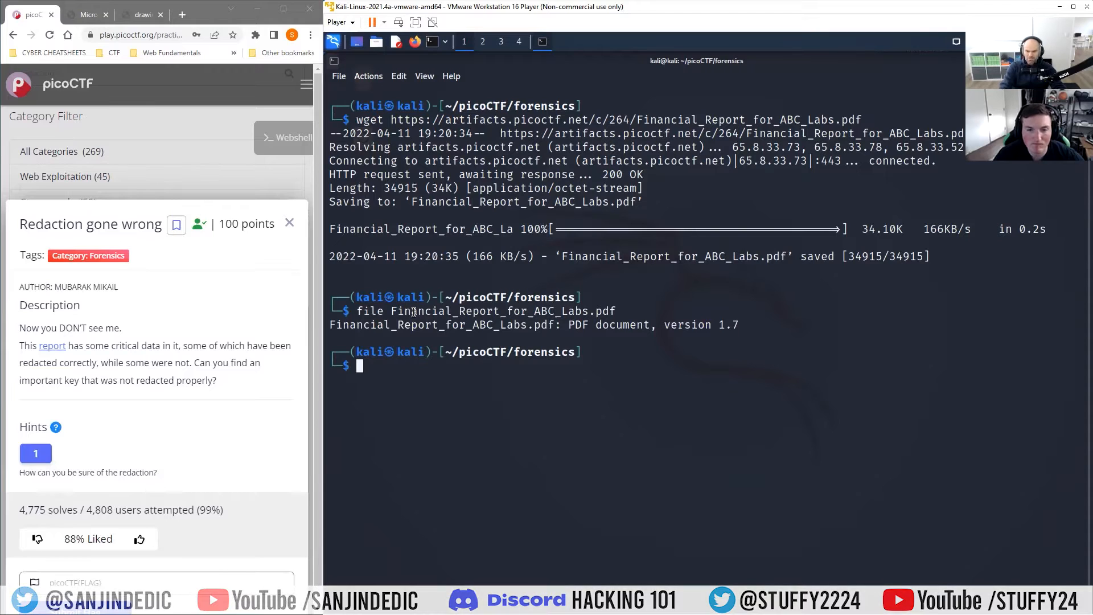
Step: Print the report's raw contents with cat Financial_Report_for_ABC_Labs.pdf
{"action": "type", "text": "c"}
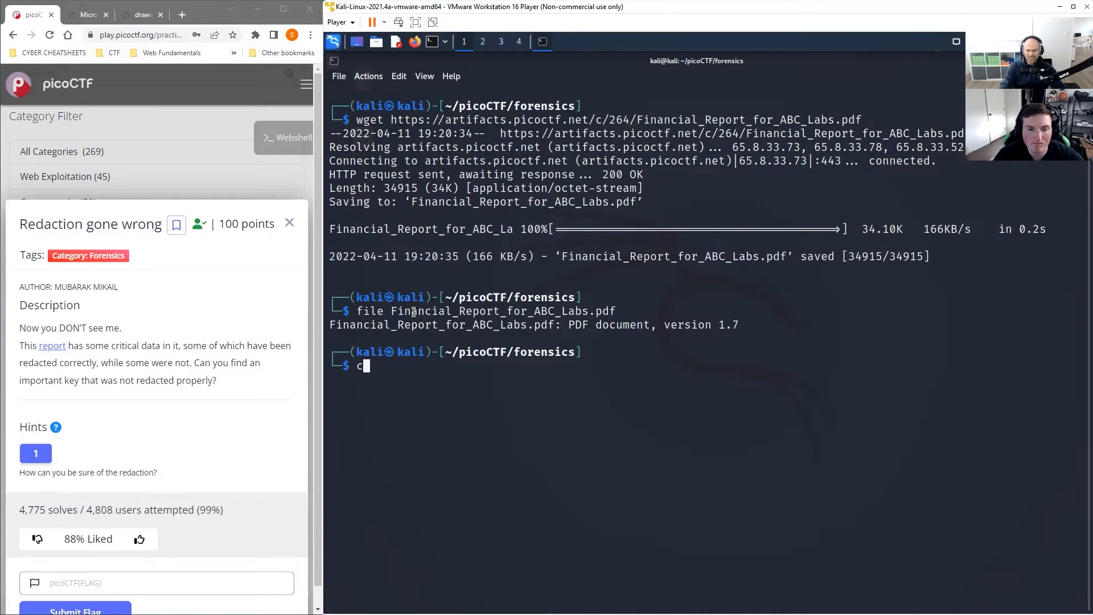
{"action": "type", "text": "at Fi"}
{"action": "key", "text": "Tab"}
{"action": "key", "text": "Return"}
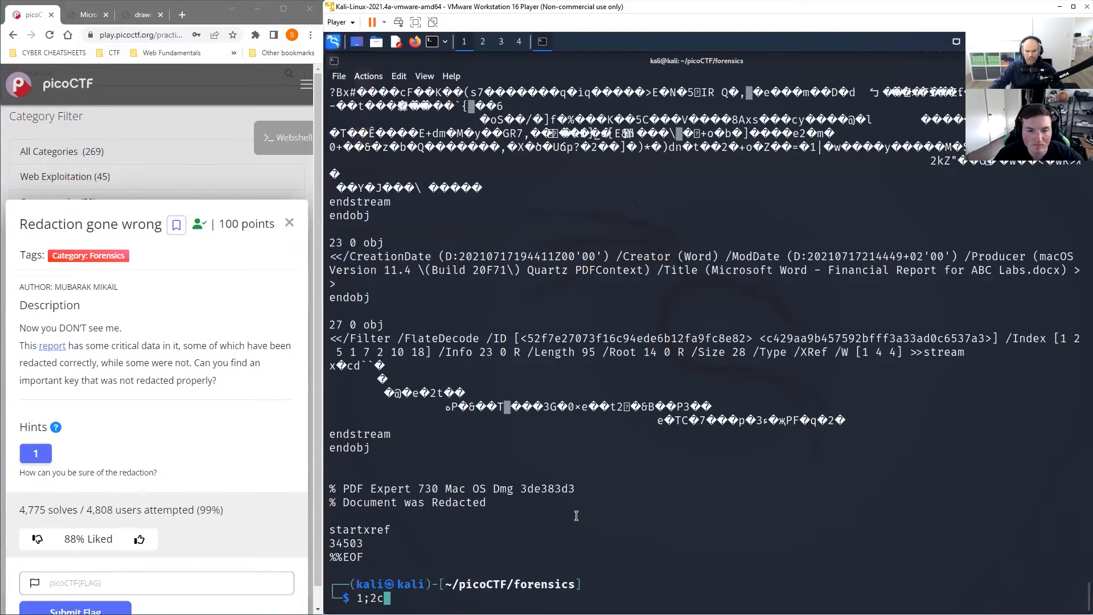
Step: Scroll through the raw PDF output, examining its metadata and streams for the hidden key
{"action": "scroll", "coordinate": [557, 516], "scroll_direction": "up", "scroll_amount": 4}
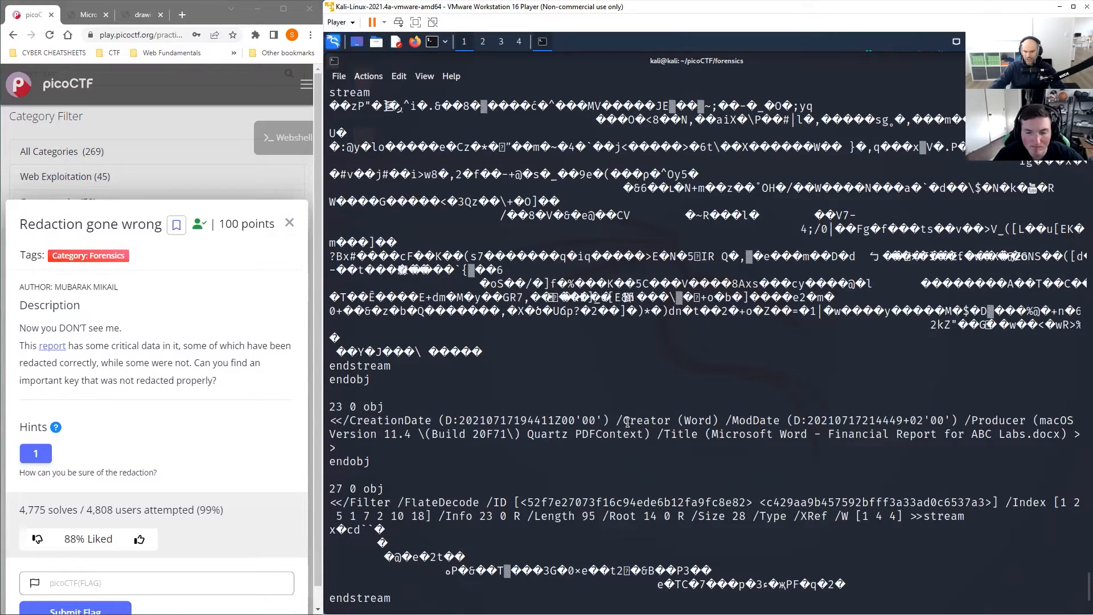
{"action": "left_click_drag", "start_coordinate": [628, 422], "coordinate": [719, 422]}
{"action": "left_click_drag", "start_coordinate": [1061, 435], "coordinate": [834, 436]}
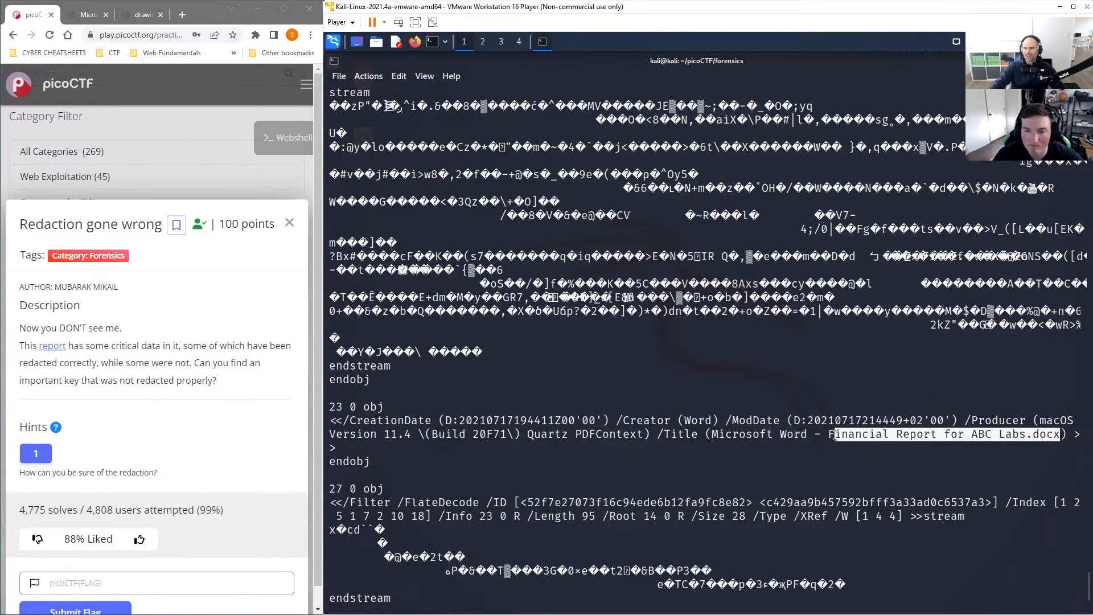
{"action": "scroll", "coordinate": [590, 424], "scroll_direction": "up", "scroll_amount": 3}
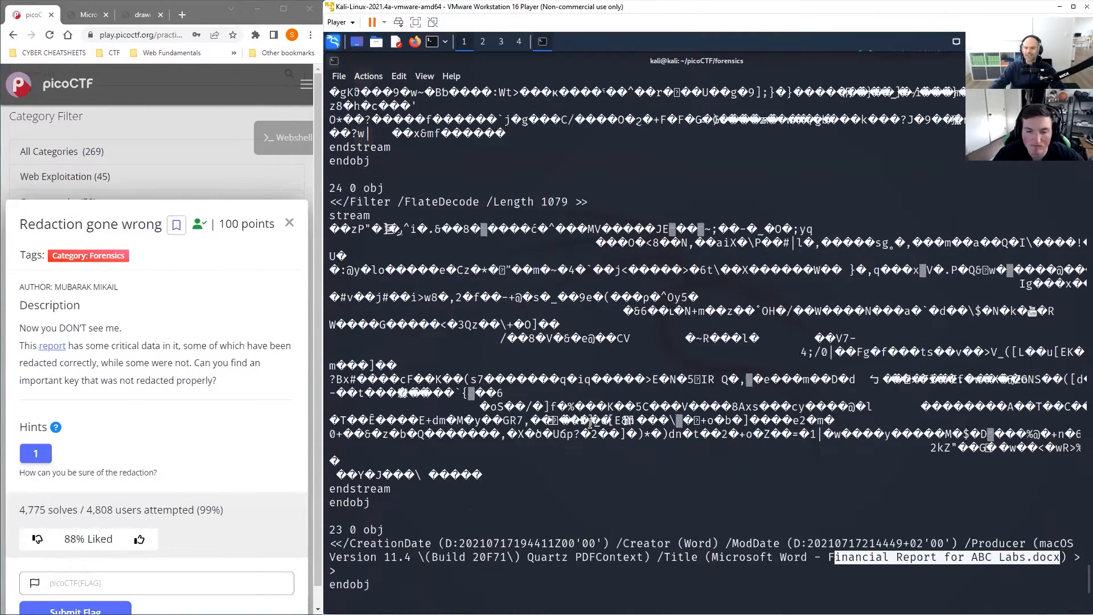
{"action": "scroll", "coordinate": [590, 425], "scroll_direction": "up", "scroll_amount": 7}
{"action": "scroll", "coordinate": [604, 418], "scroll_direction": "up", "scroll_amount": 5}
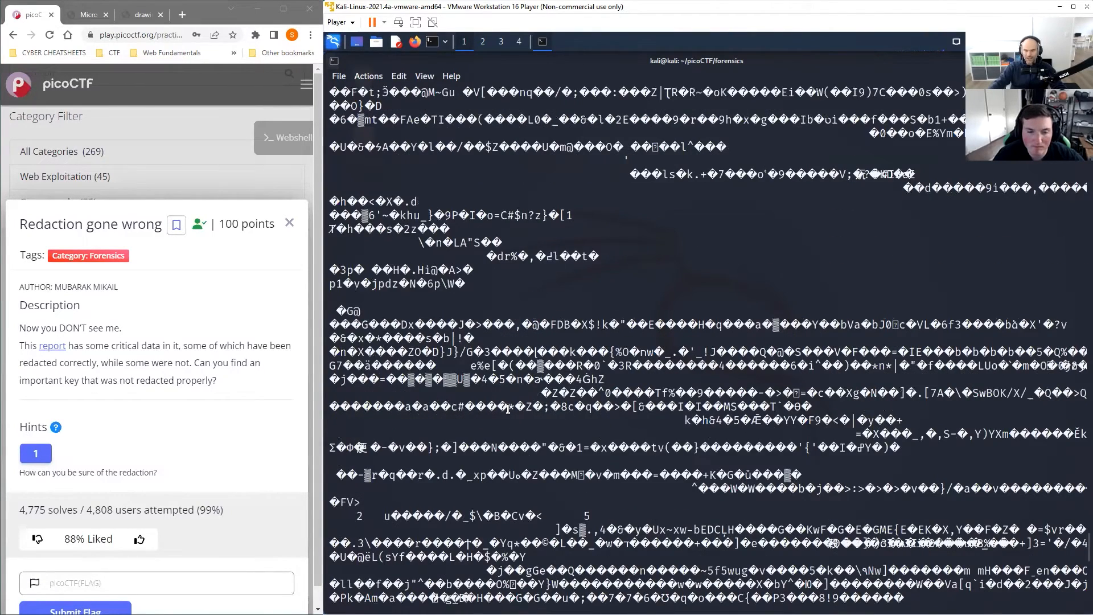
{"action": "scroll", "coordinate": [581, 415], "scroll_direction": "up", "scroll_amount": 5}
{"action": "scroll", "coordinate": [577, 414], "scroll_direction": "up", "scroll_amount": 8}
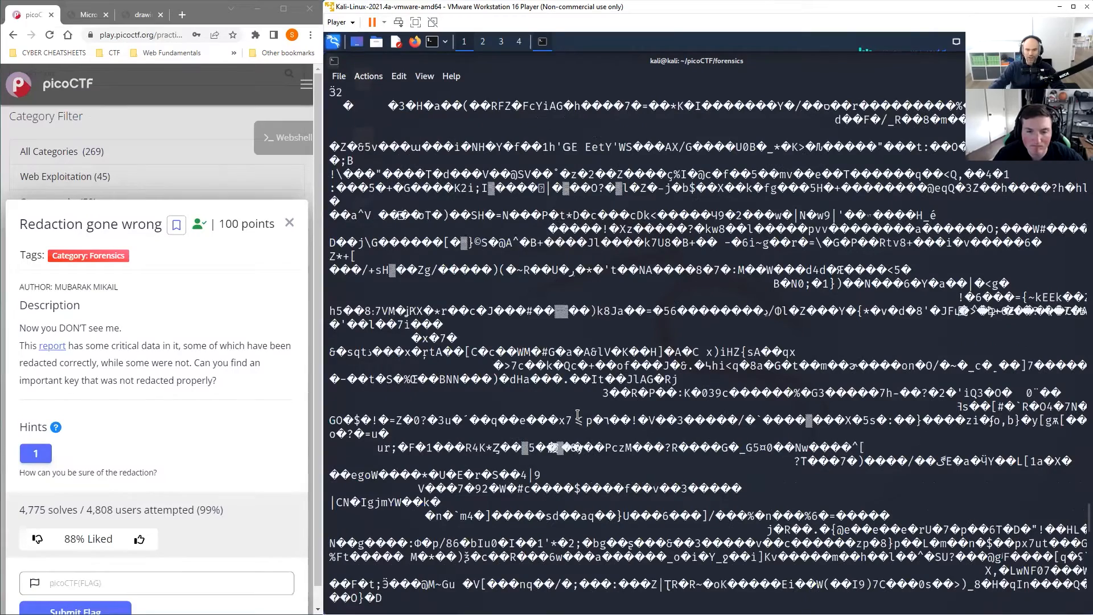
{"action": "scroll", "coordinate": [578, 414], "scroll_direction": "up", "scroll_amount": 8}
{"action": "scroll", "coordinate": [579, 414], "scroll_direction": "up", "scroll_amount": 8}
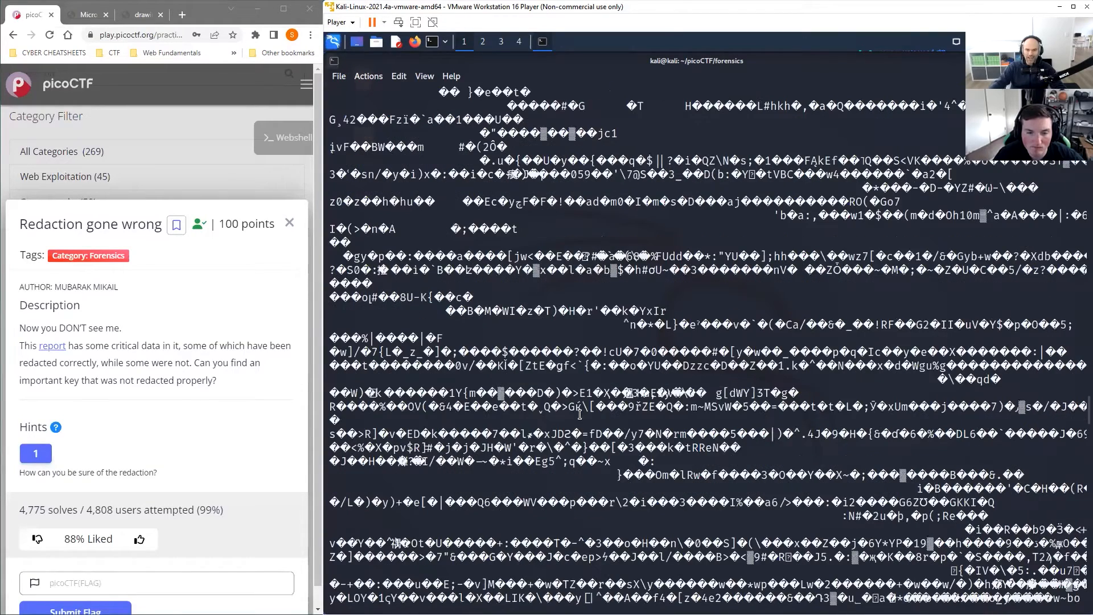
{"action": "scroll", "coordinate": [580, 414], "scroll_direction": "up", "scroll_amount": 8}
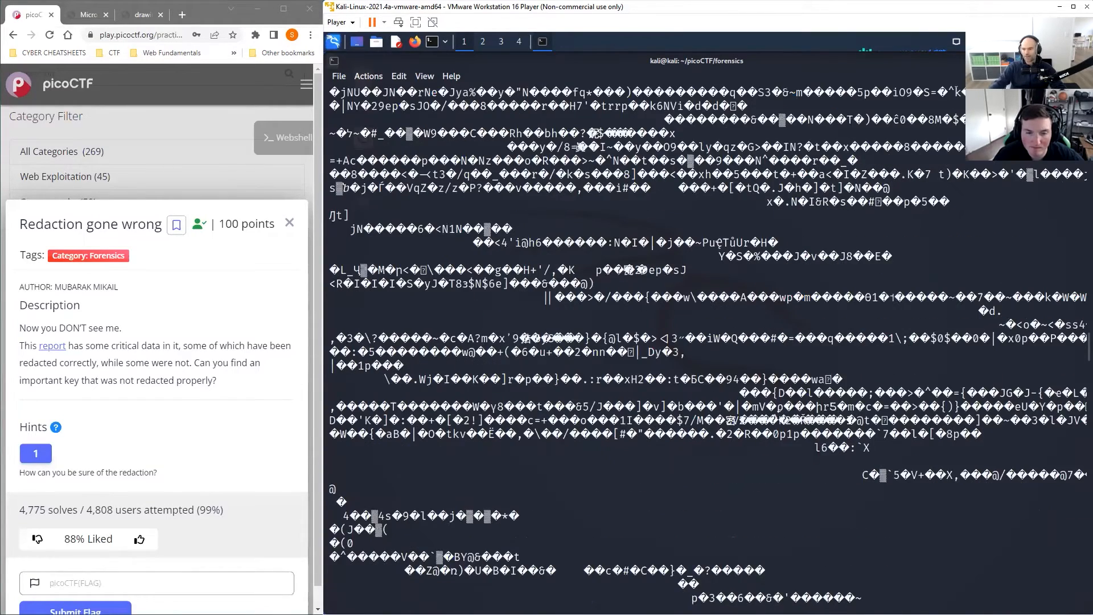
{"action": "scroll", "coordinate": [580, 413], "scroll_direction": "up", "scroll_amount": 8}
{"action": "scroll", "coordinate": [580, 414], "scroll_direction": "up", "scroll_amount": 8}
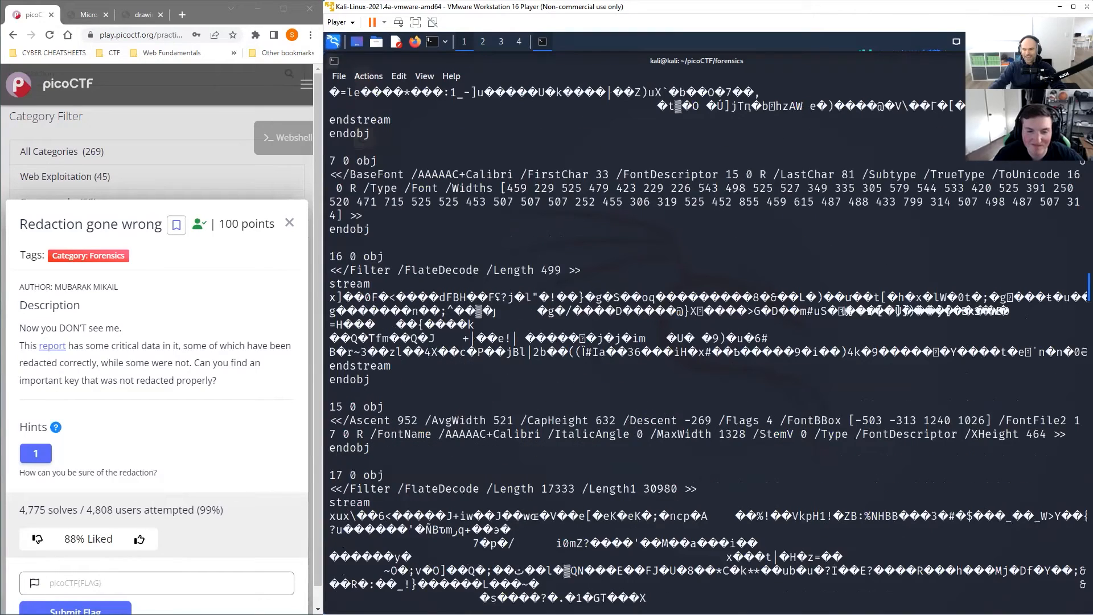
{"action": "scroll", "coordinate": [473, 545], "scroll_direction": "down", "scroll_amount": 5}
{"action": "scroll", "coordinate": [473, 545], "scroll_direction": "down", "scroll_amount": 5}
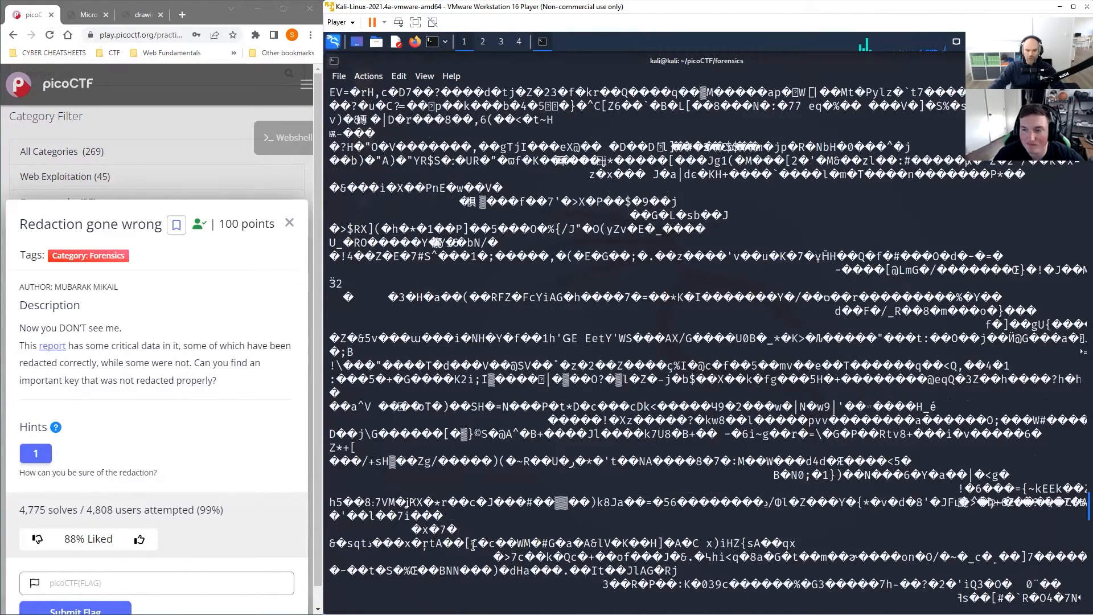
Step: Extract the report's printable text with strings Financial_Report_for_ABC_Labs.pdf
{"action": "scroll", "coordinate": [472, 545], "scroll_direction": "down", "scroll_amount": 5}
{"action": "left_click", "coordinate": [473, 546]}
{"action": "key", "text": "BackSpace"}
{"action": "key", "text": "BackSpace"}
{"action": "key", "text": "BackSpace"}
{"action": "key", "text": "BackSpace"}
{"action": "type", "text": "string"}
{"action": "key", "text": "BackSpace"}
{"action": "type", "text": "s Fin"}
{"action": "key", "text": "Tab"}
{"action": "key", "text": "Return"}
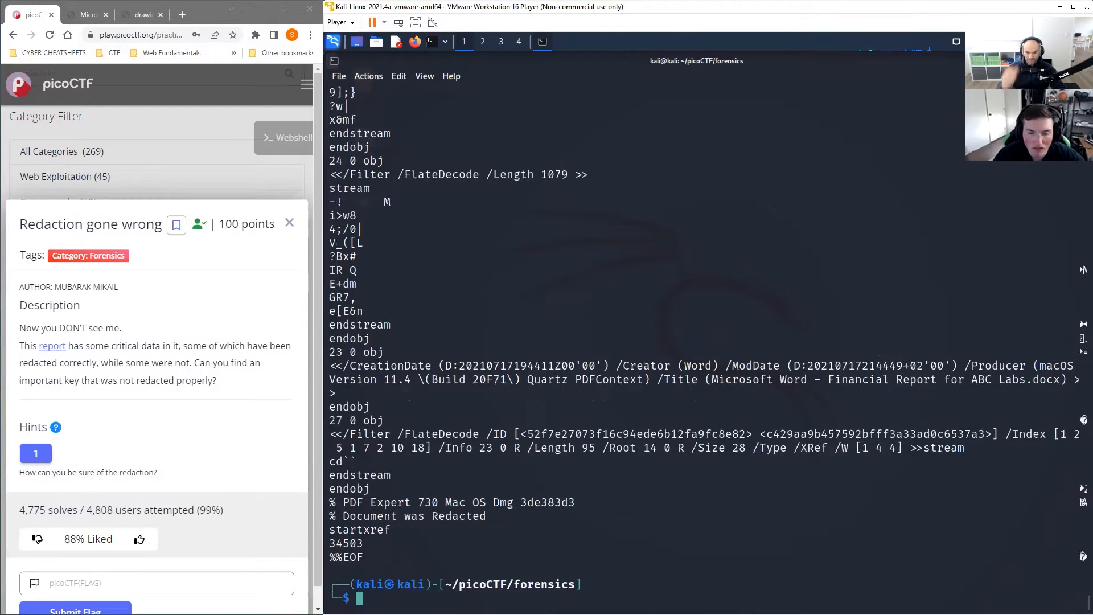
Step: Scroll through the strings output, examining the PDF objects and streams for the hidden key
{"action": "scroll", "coordinate": [510, 311], "scroll_direction": "up", "scroll_amount": 10}
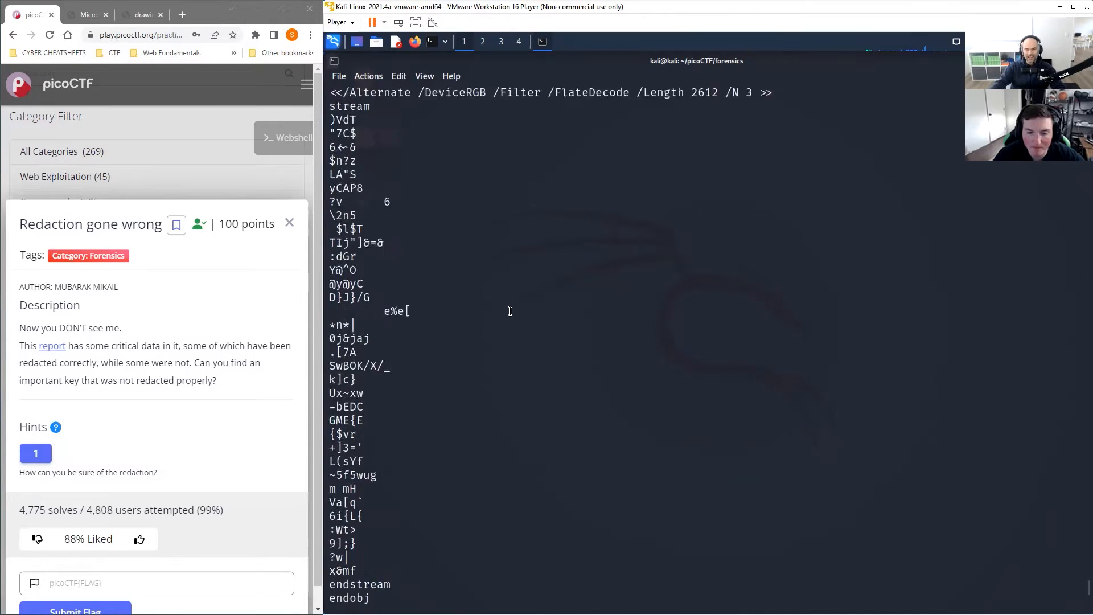
{"action": "scroll", "coordinate": [510, 311], "scroll_direction": "up", "scroll_amount": 6}
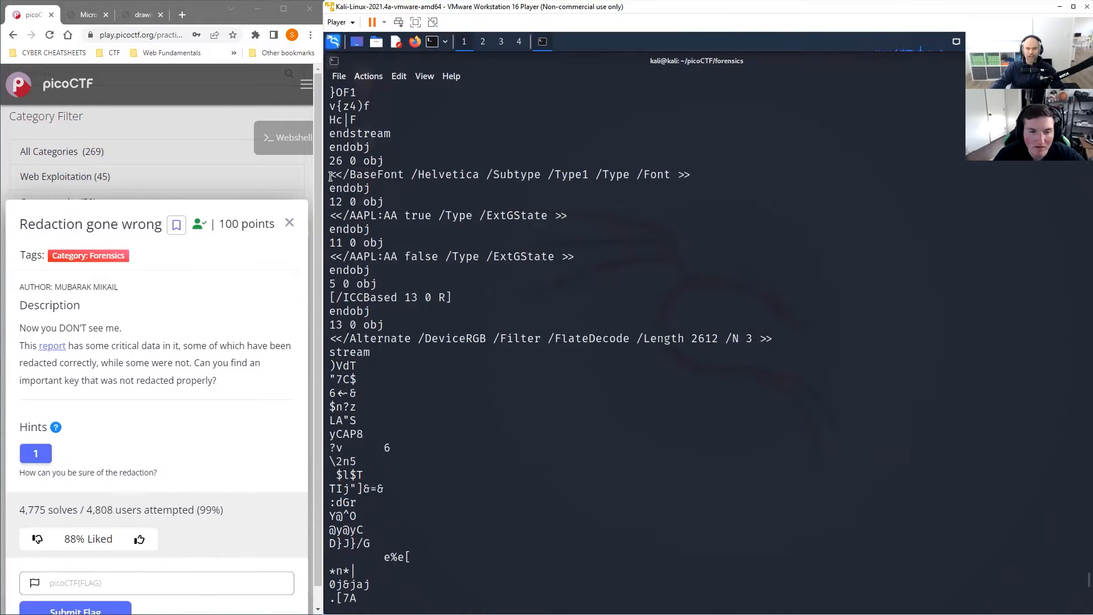
{"action": "left_click_drag", "start_coordinate": [340, 93], "coordinate": [330, 92]}
{"action": "scroll", "coordinate": [569, 285], "scroll_direction": "up", "scroll_amount": 8}
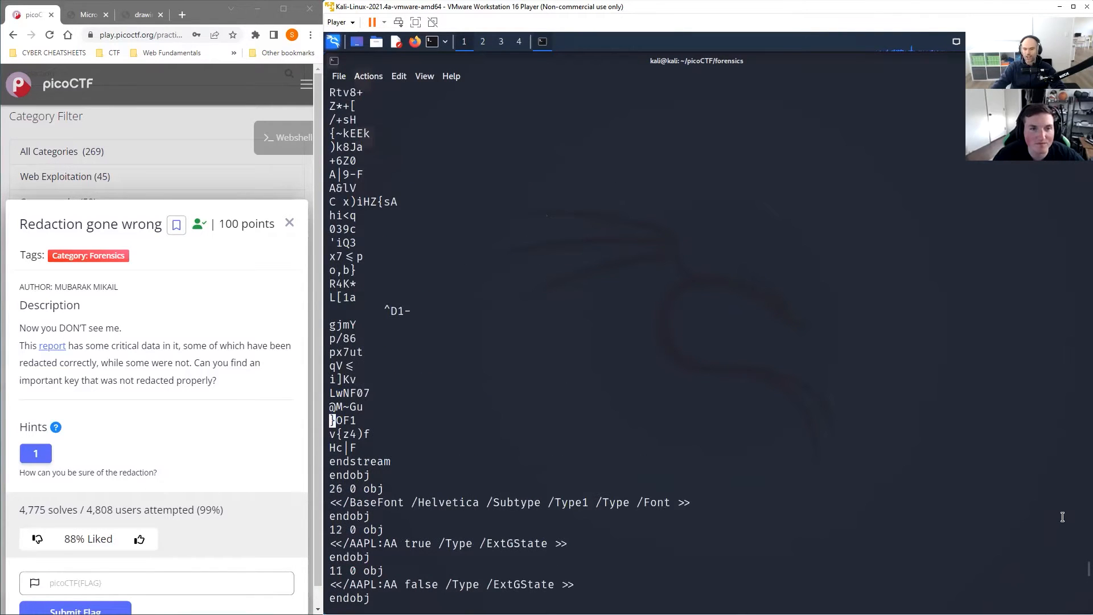
{"action": "scroll", "coordinate": [557, 433], "scroll_direction": "down", "scroll_amount": 12}
{"action": "scroll", "coordinate": [512, 421], "scroll_direction": "down", "scroll_amount": 4}
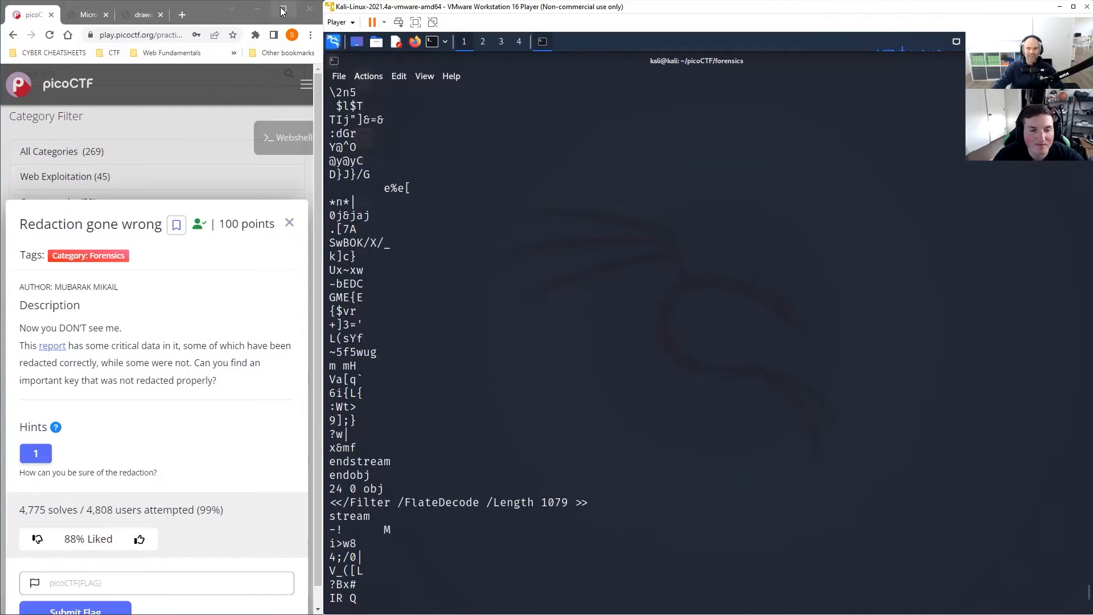
Step: Switch to the report PDF tab, maximize it, and copy all of its text including the redacted lines
{"action": "left_click", "coordinate": [146, 17]}
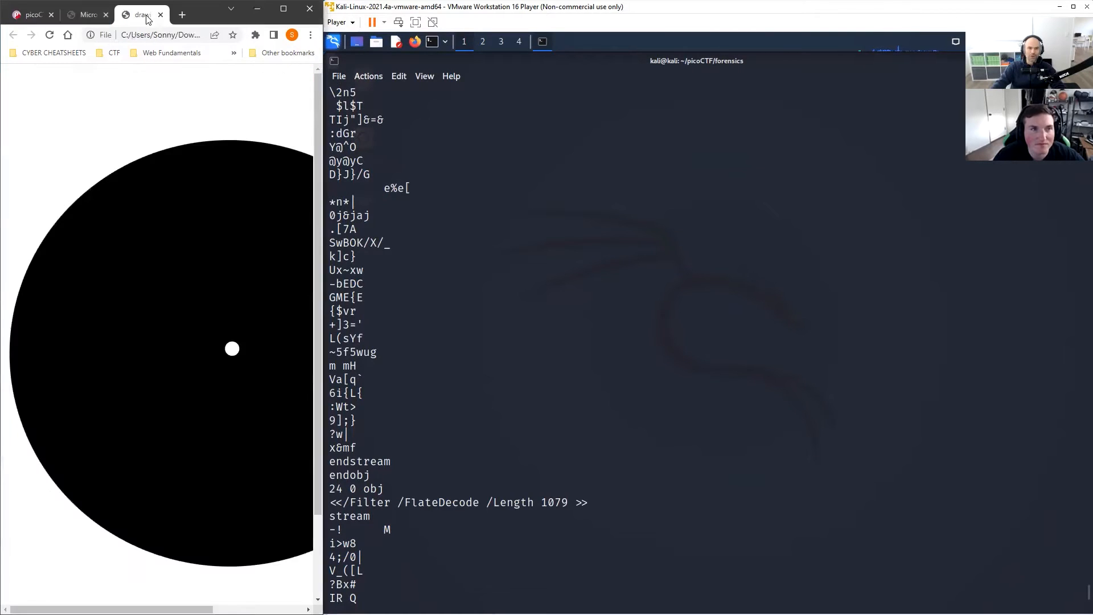
{"action": "left_click", "coordinate": [86, 15]}
{"action": "left_click", "coordinate": [284, 9]}
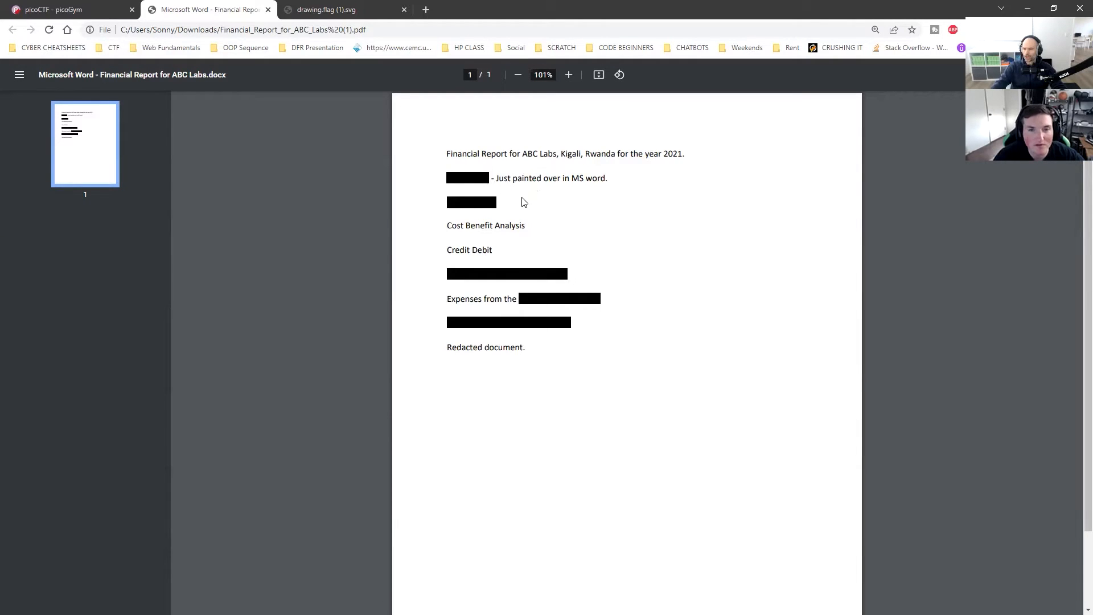
{"action": "left_click_drag", "start_coordinate": [447, 153], "coordinate": [528, 348]}
{"action": "right_click", "coordinate": [497, 348]}
{"action": "left_click", "coordinate": [545, 354]}
Step: Back in the terminal, clear the screen and paste the copied report text to reveal the redacted lines
{"action": "key", "text": "ctrl+shift+Tab"}
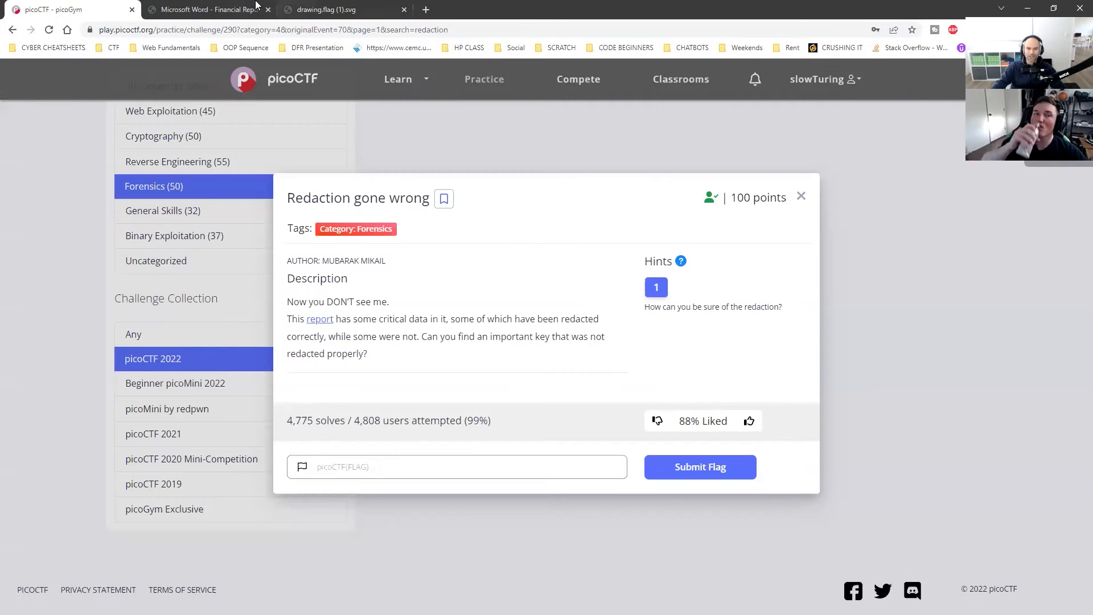
{"action": "left_click", "coordinate": [1051, 8]}
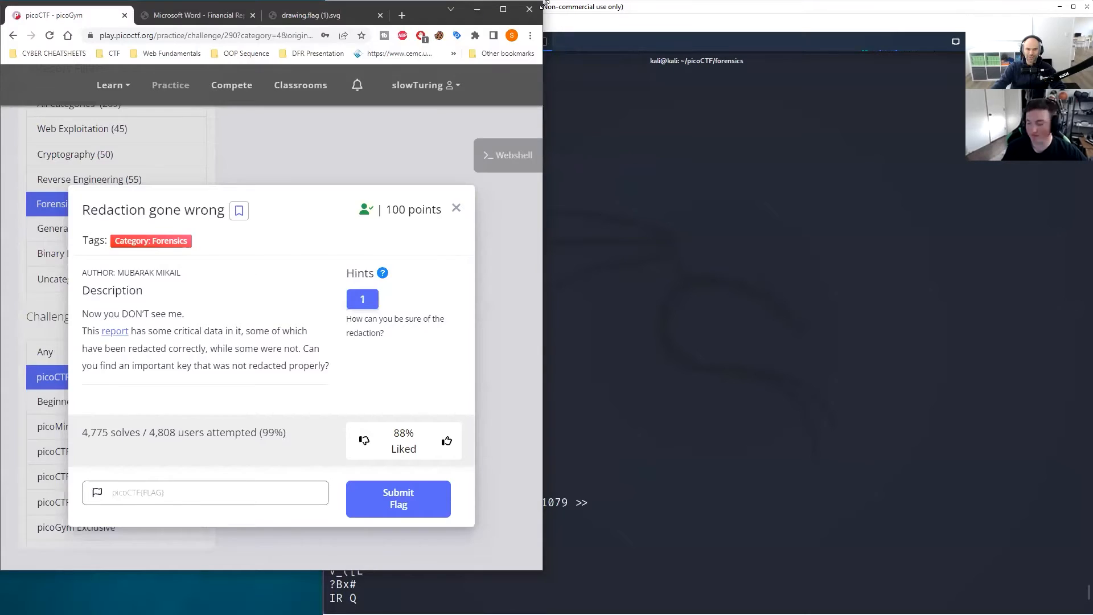
{"action": "left_click_drag", "start_coordinate": [543, 4], "coordinate": [322, 4]}
{"action": "left_click", "coordinate": [461, 574]}
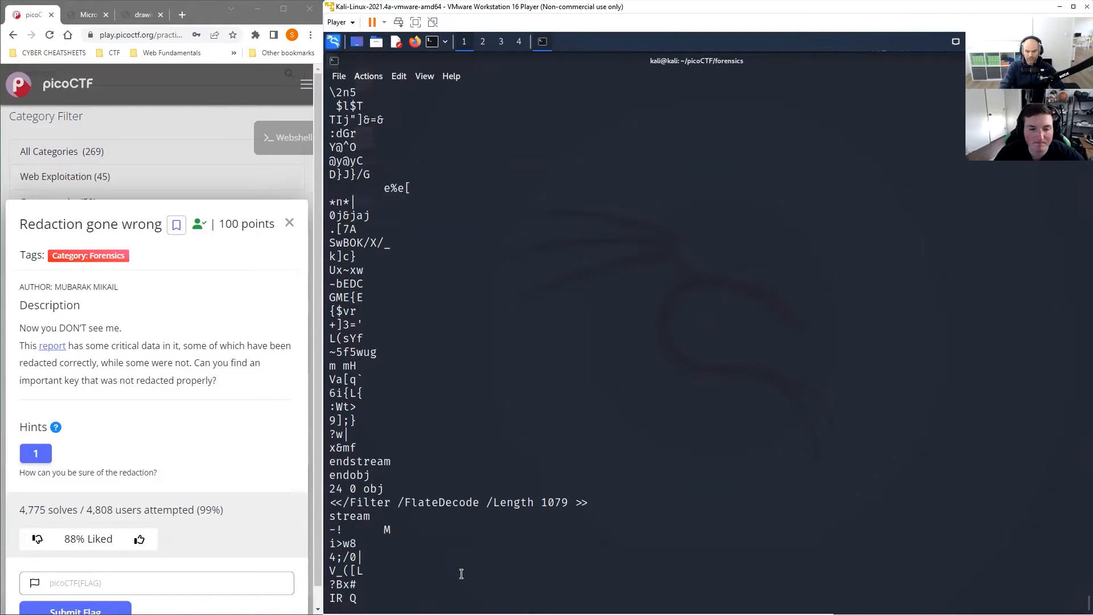
{"action": "key", "text": "ctrl+c"}
{"action": "type", "text": "clear"}
{"action": "key", "text": "Return"}
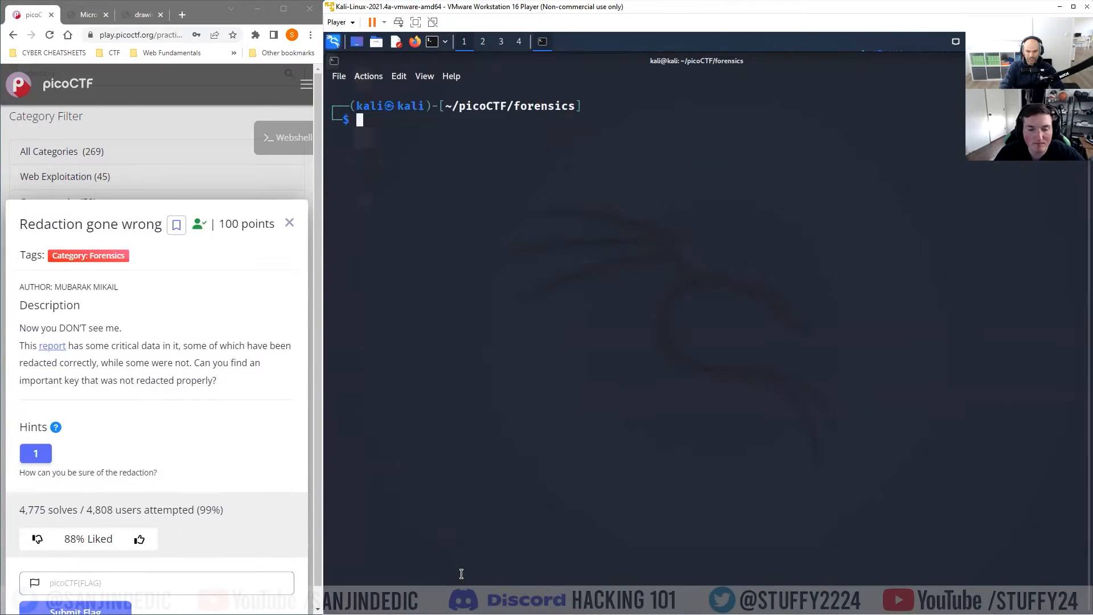
{"action": "key", "text": "ctrl+shift+v"}
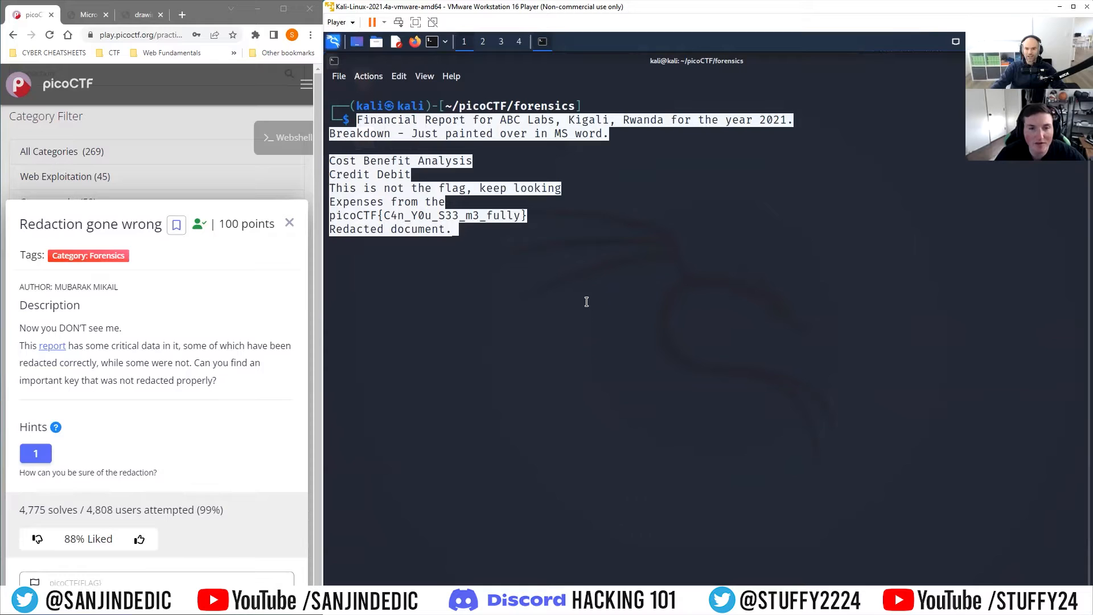
Step: Copy the revealed flag picoCTF{C4n_Y0u_S33_m3_fully} and submit it in the challenge's flag field
{"action": "left_click_drag", "start_coordinate": [528, 215], "coordinate": [340, 214]}
{"action": "left_click", "coordinate": [441, 231]}
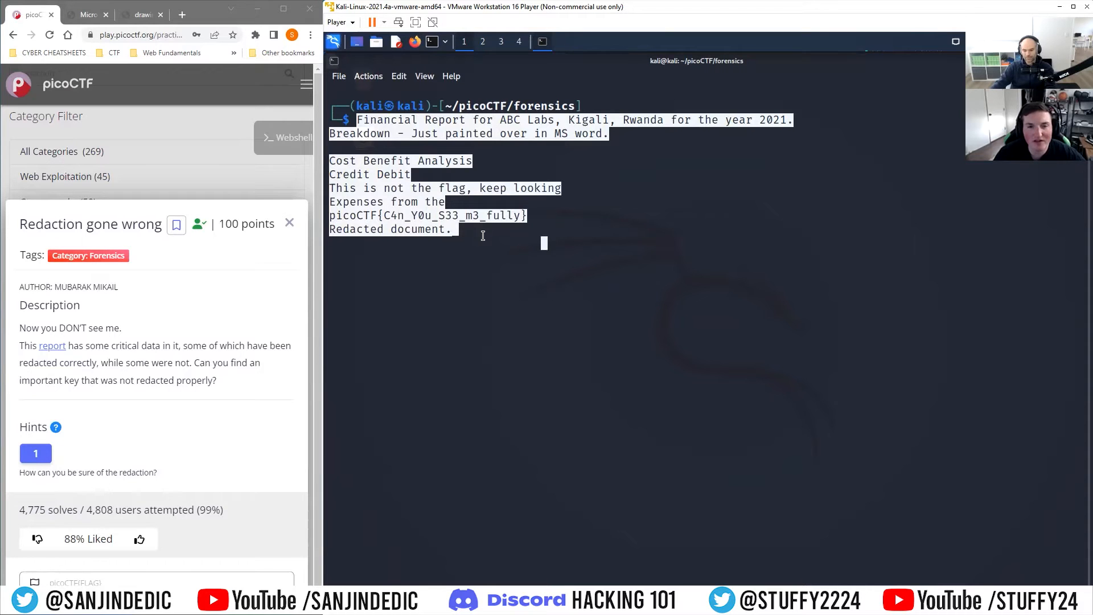
{"action": "key", "text": "Return"}
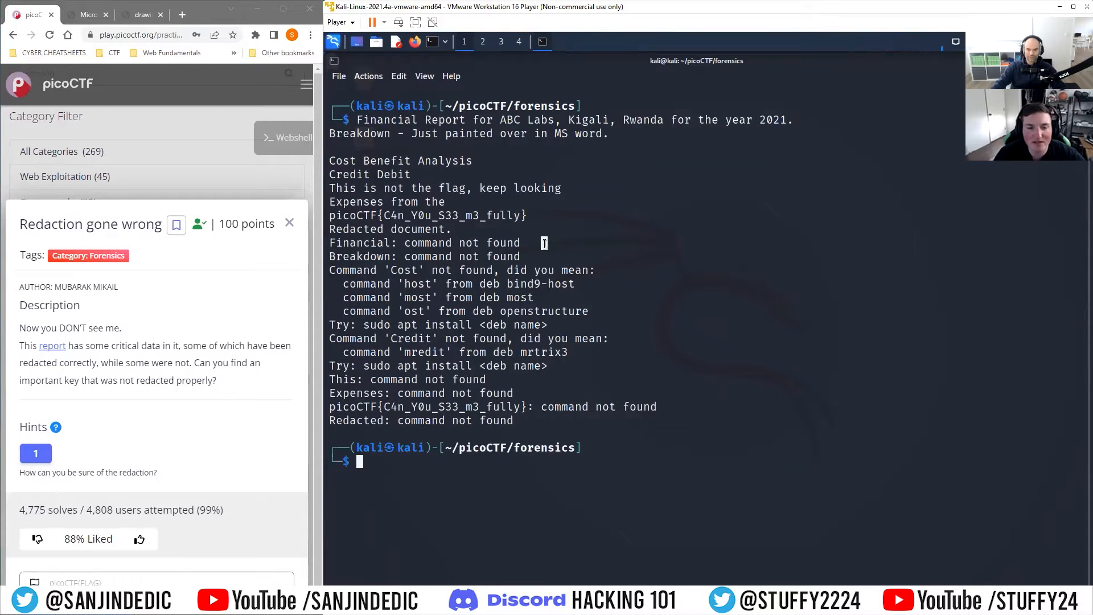
{"action": "left_click_drag", "start_coordinate": [530, 211], "coordinate": [328, 216]}
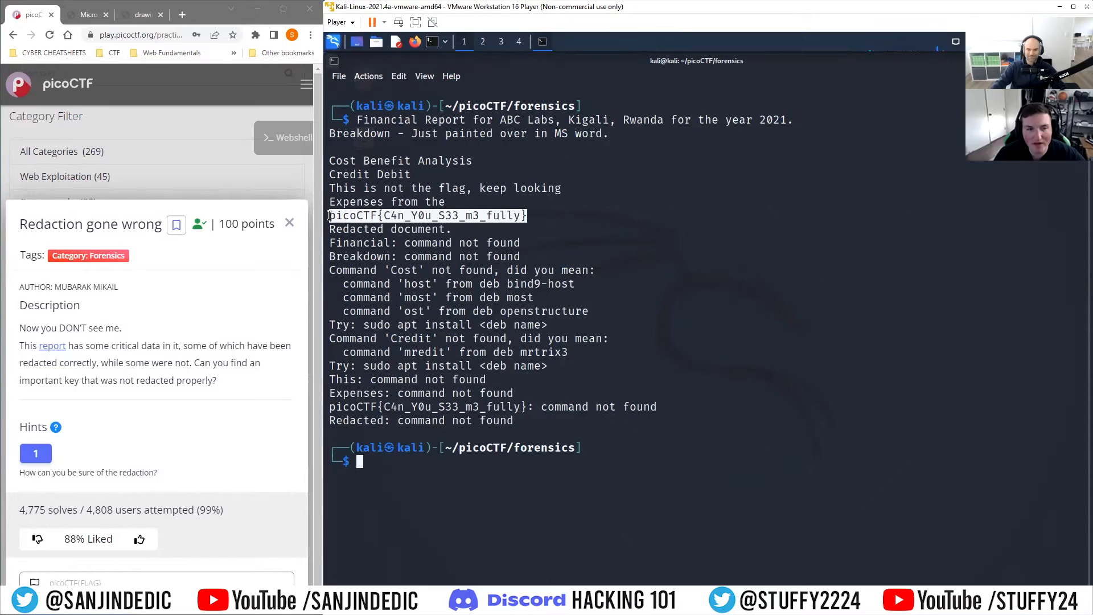
{"action": "right_click", "coordinate": [357, 218]}
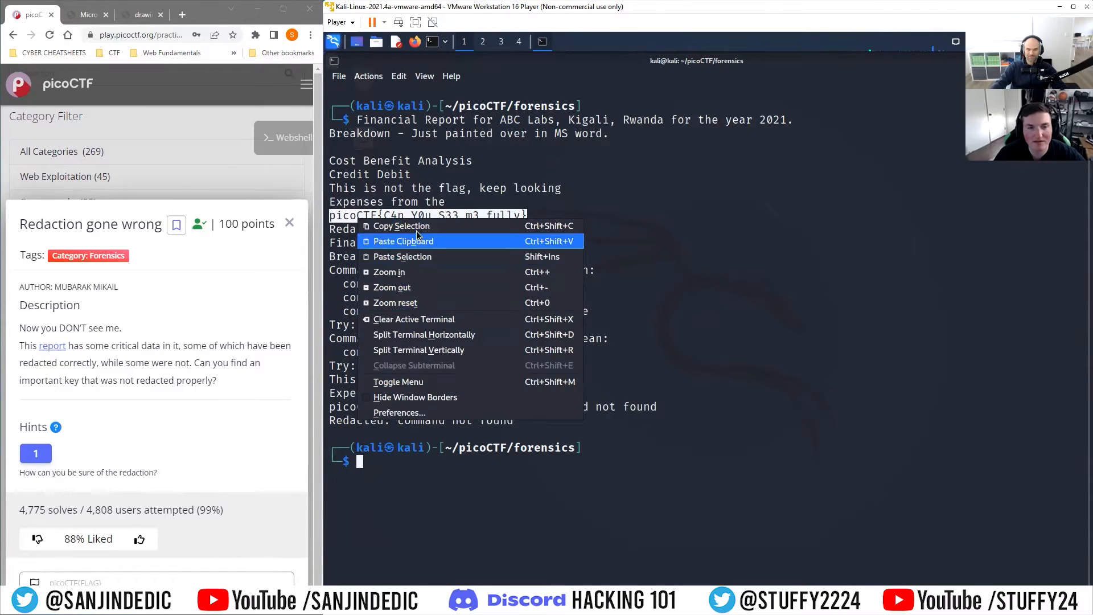
{"action": "left_click", "coordinate": [399, 225]}
{"action": "left_click", "coordinate": [85, 581]}
{"action": "key", "text": "ctrl+v"}
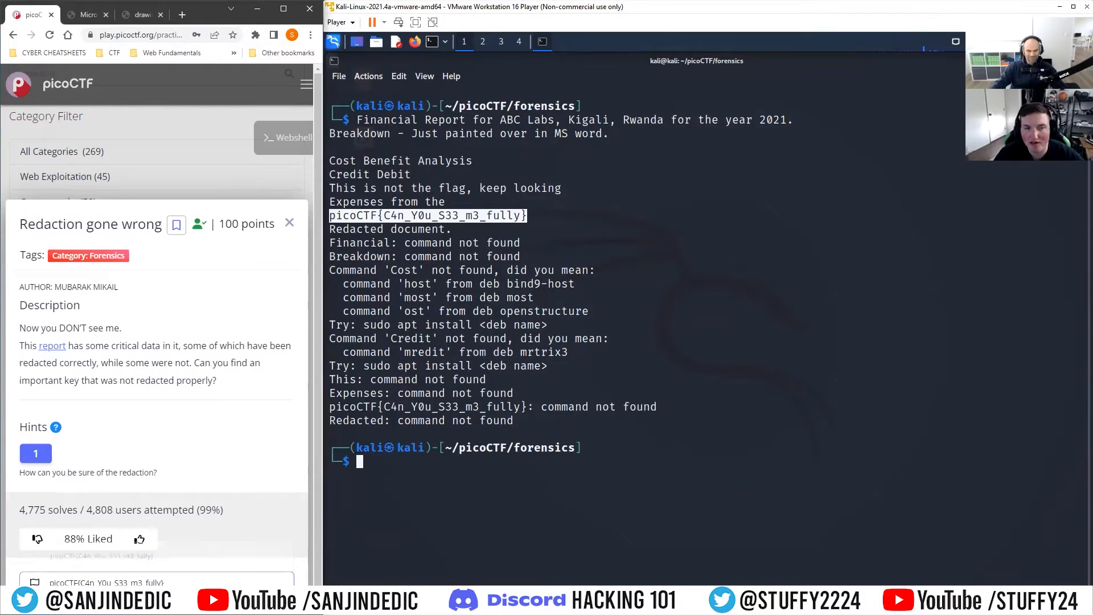
{"action": "key", "text": "Return"}
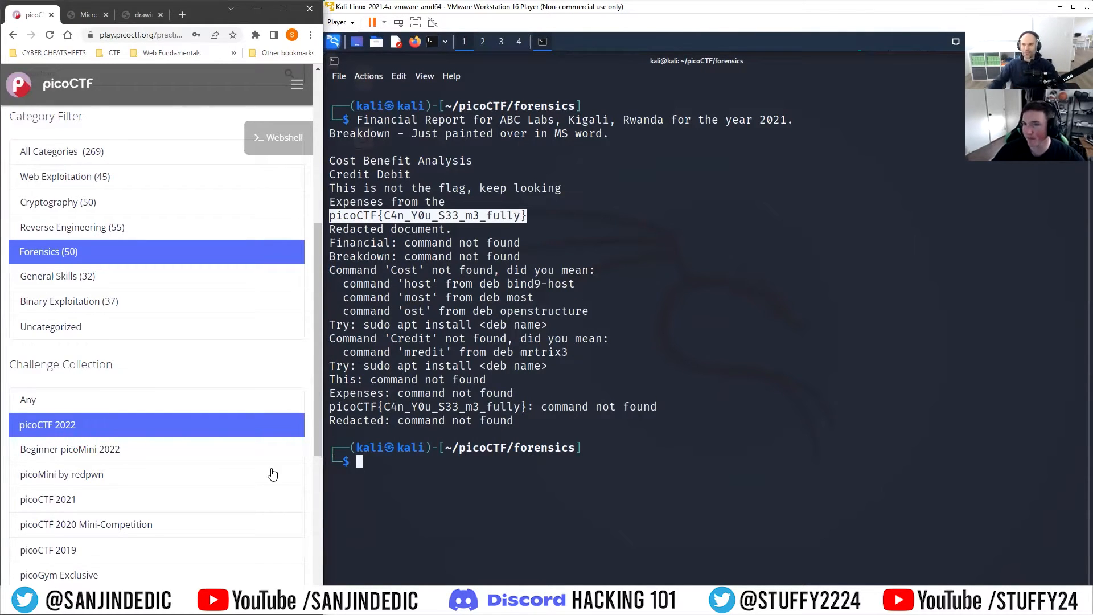
Step: Clear the terminal and open the Packets Primer challenge by searching the practice challenges for packets
{"action": "left_click", "coordinate": [404, 464]}
{"action": "type", "text": "clear"}
{"action": "key", "text": "Return"}
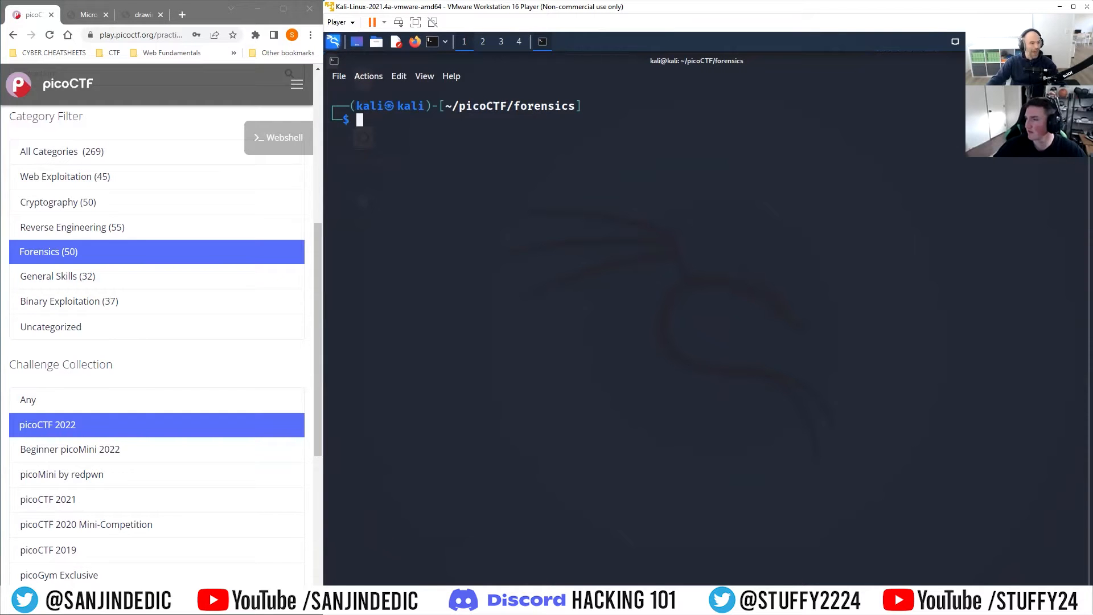
{"action": "scroll", "coordinate": [243, 296], "scroll_direction": "up", "scroll_amount": 2}
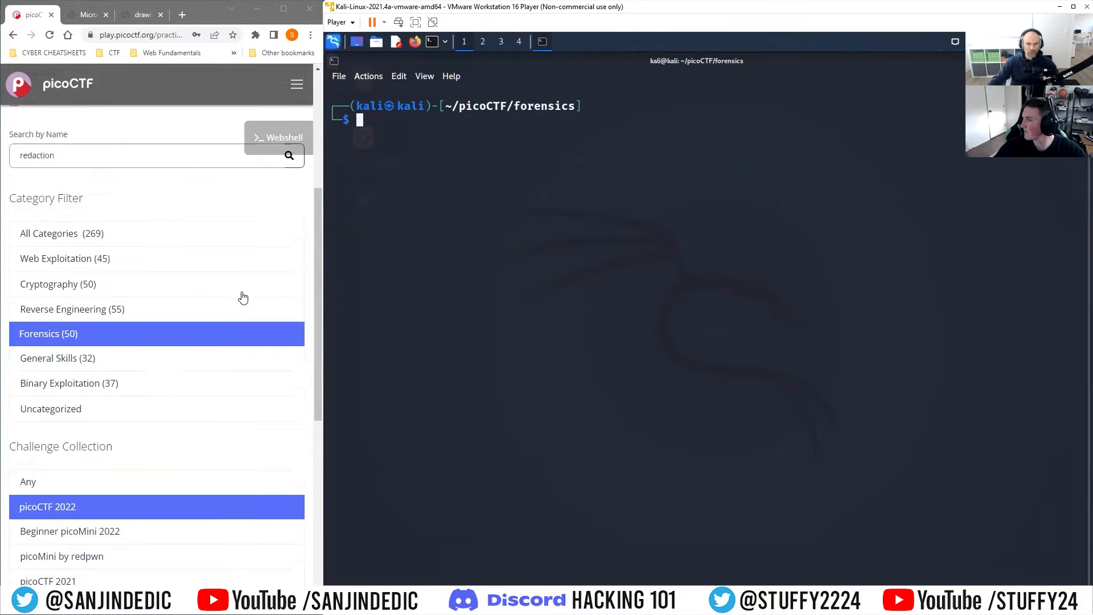
{"action": "scroll", "coordinate": [243, 297], "scroll_direction": "up", "scroll_amount": 5}
{"action": "left_click_drag", "start_coordinate": [73, 421], "coordinate": [25, 416]}
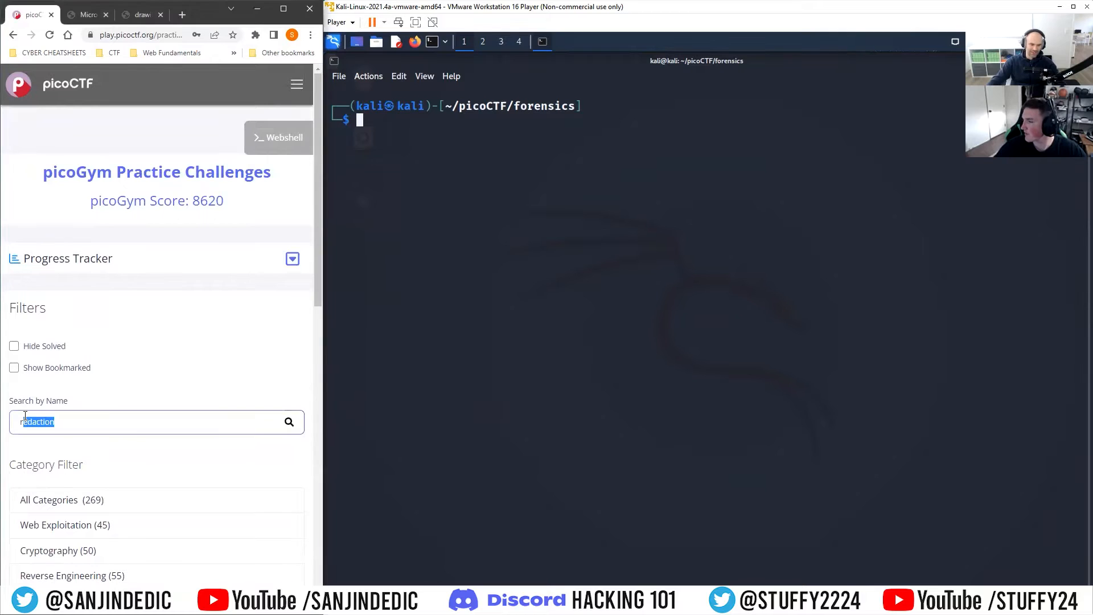
{"action": "key", "text": "BackSpace"}
{"action": "key", "text": "BackSpace"}
{"action": "type", "text": "packets"}
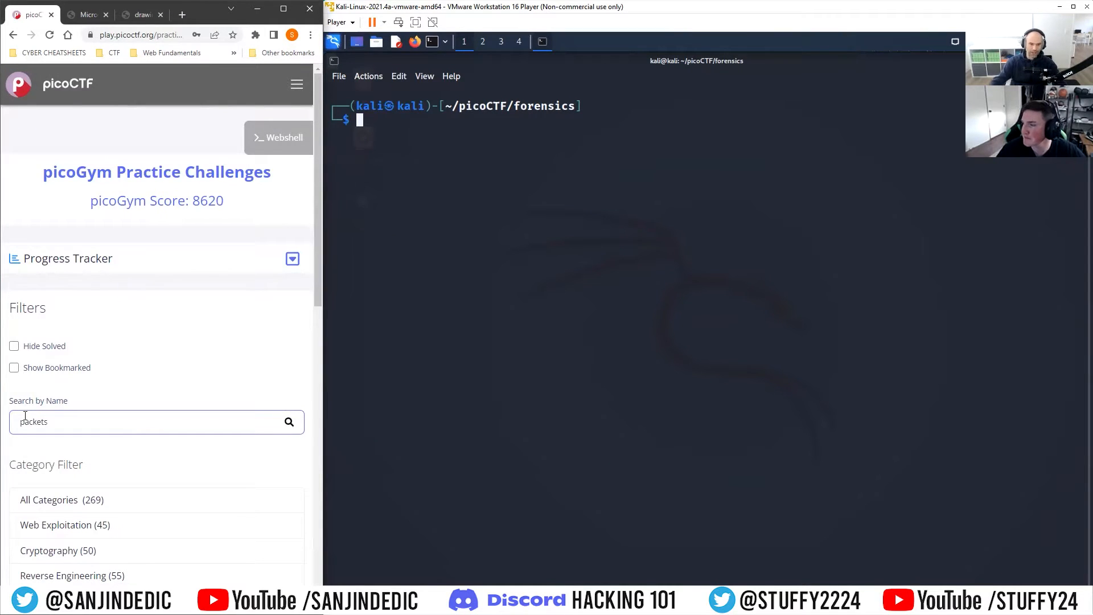
{"action": "scroll", "coordinate": [173, 429], "scroll_direction": "down", "scroll_amount": 10}
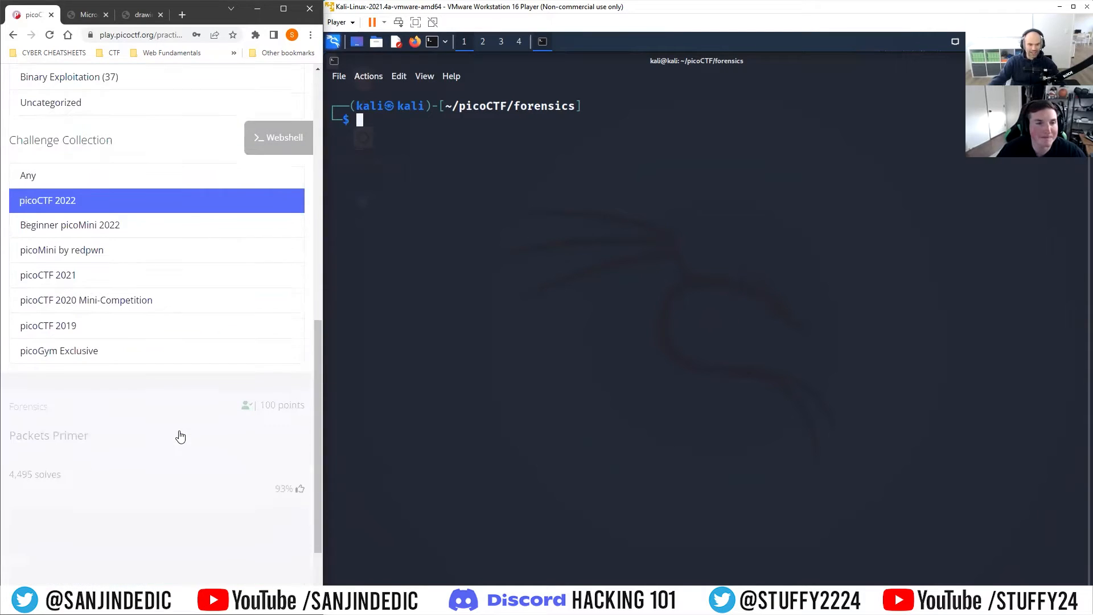
{"action": "left_click", "coordinate": [118, 356]}
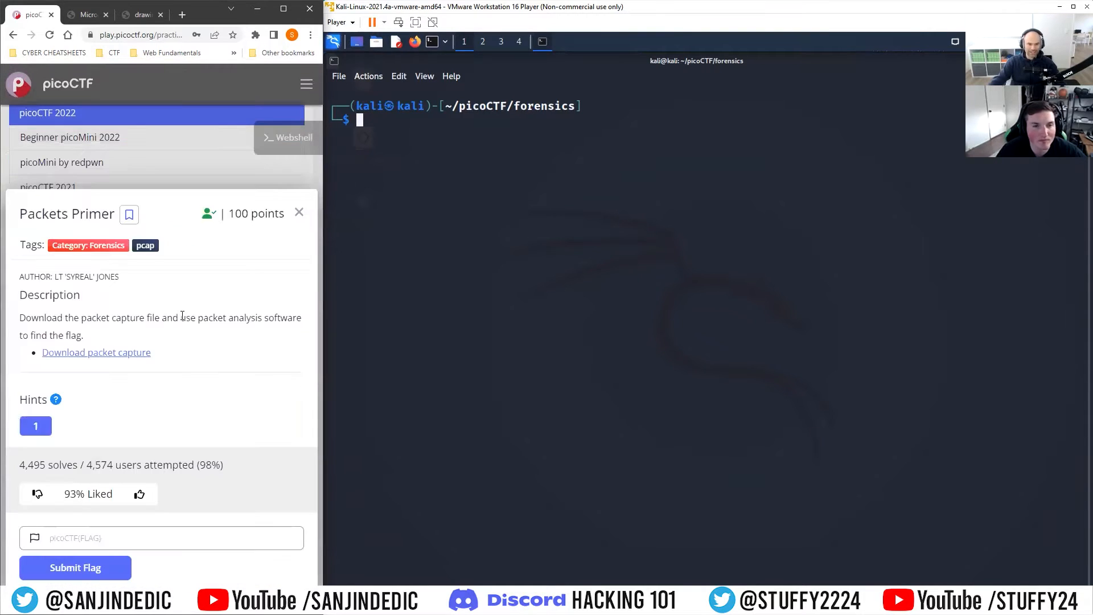
Step: Copy the packet capture's download link address and reveal the challenge's hint
{"action": "right_click", "coordinate": [135, 354]}
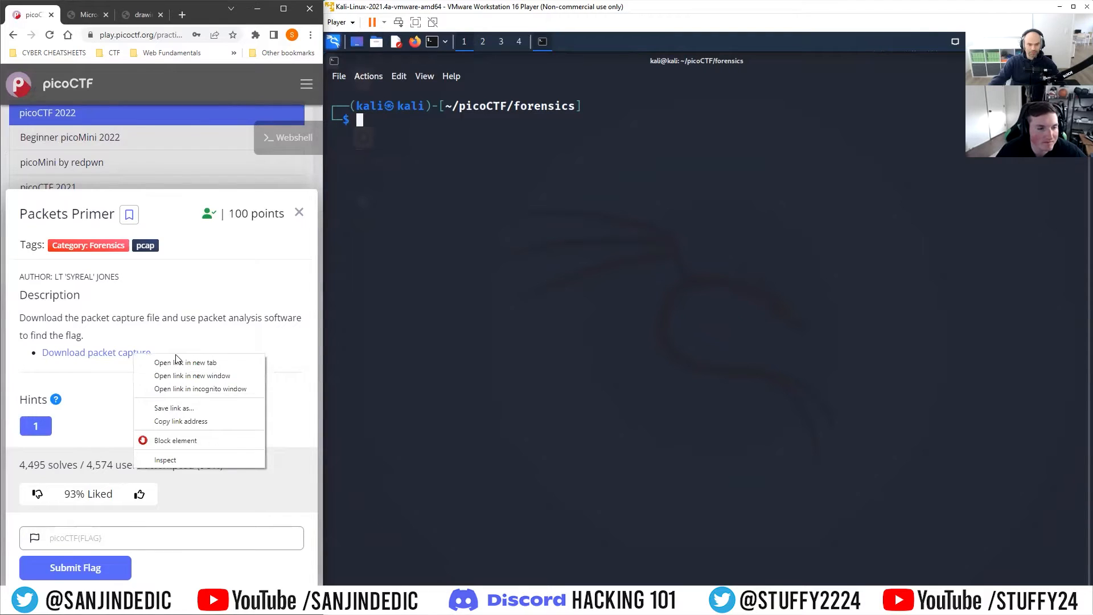
{"action": "left_click", "coordinate": [85, 337]}
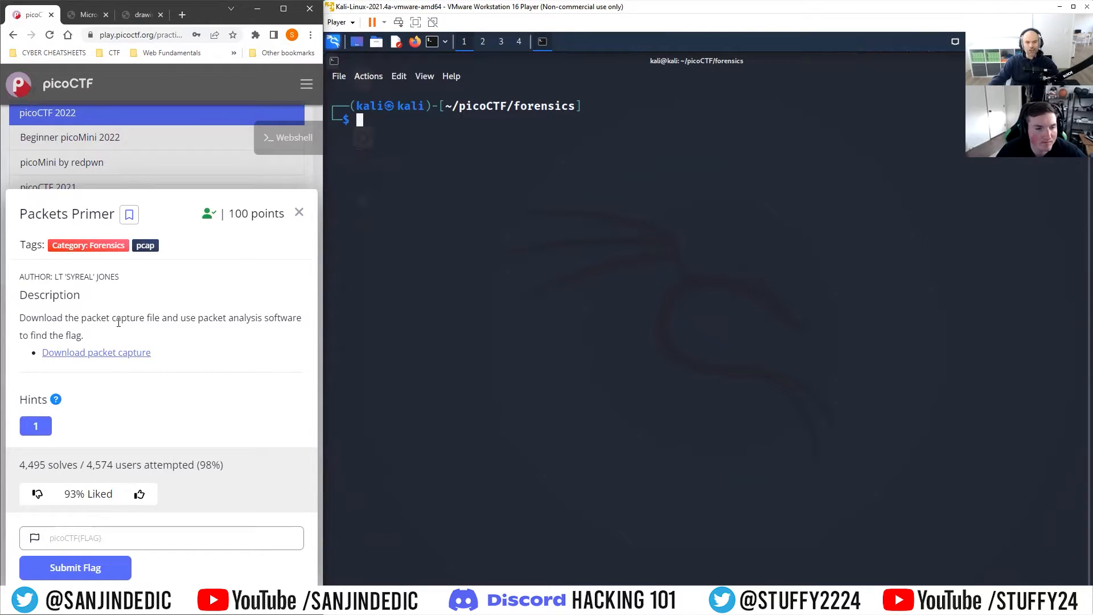
{"action": "left_click_drag", "start_coordinate": [188, 319], "coordinate": [122, 337]}
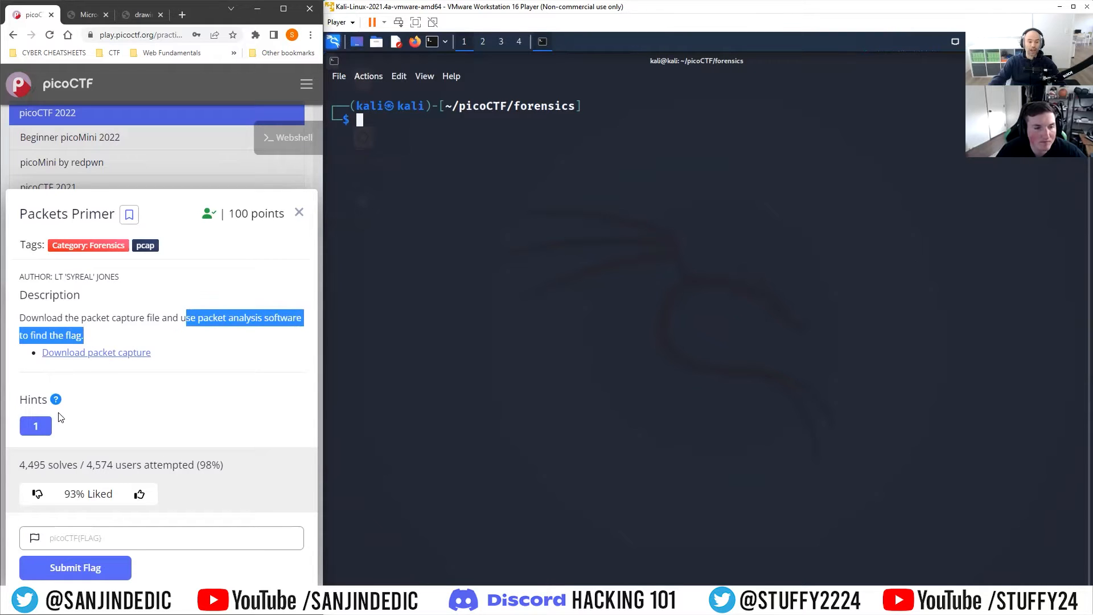
{"action": "left_click", "coordinate": [43, 427]}
{"action": "right_click", "coordinate": [116, 370]}
{"action": "left_click", "coordinate": [208, 427]}
{"action": "left_click", "coordinate": [399, 136]}
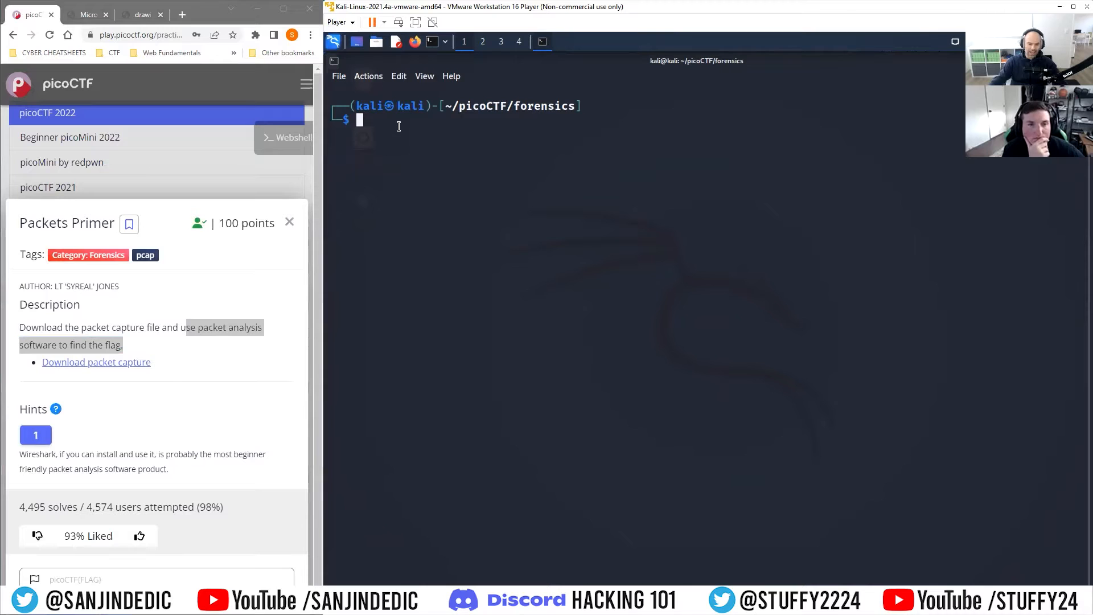
Step: Download the packet capture into the forensics folder with wget and the copied link
{"action": "type", "text": "wget"}
{"action": "key", "text": "ctrl+shift+v"}
{"action": "key", "text": "Return"}
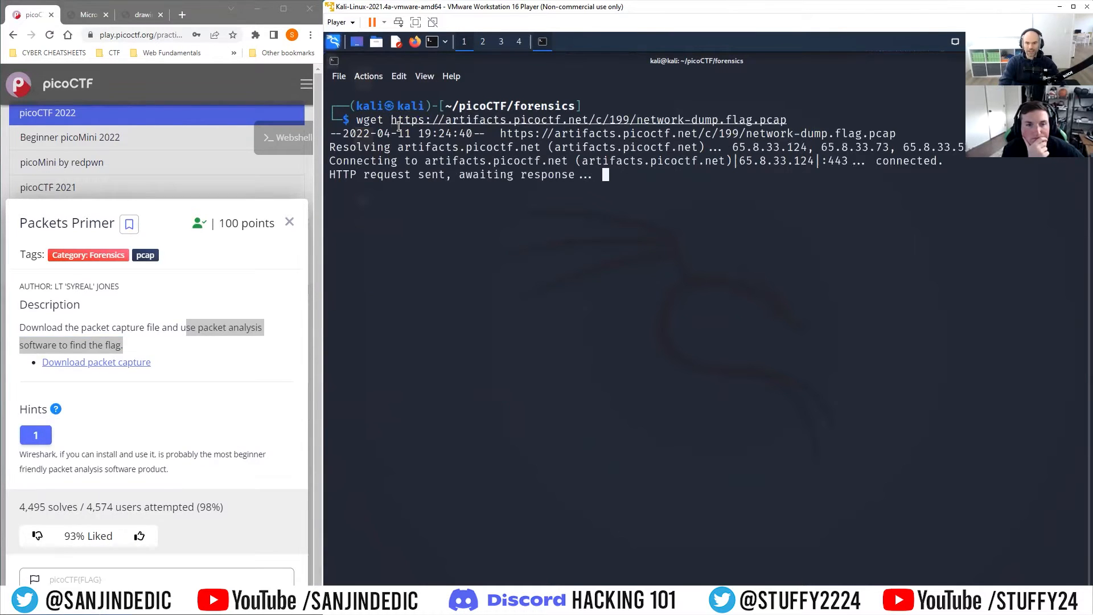
Step: List the capture's printable text with strings network-dump.flag.pcap
{"action": "type", "text": "string"}
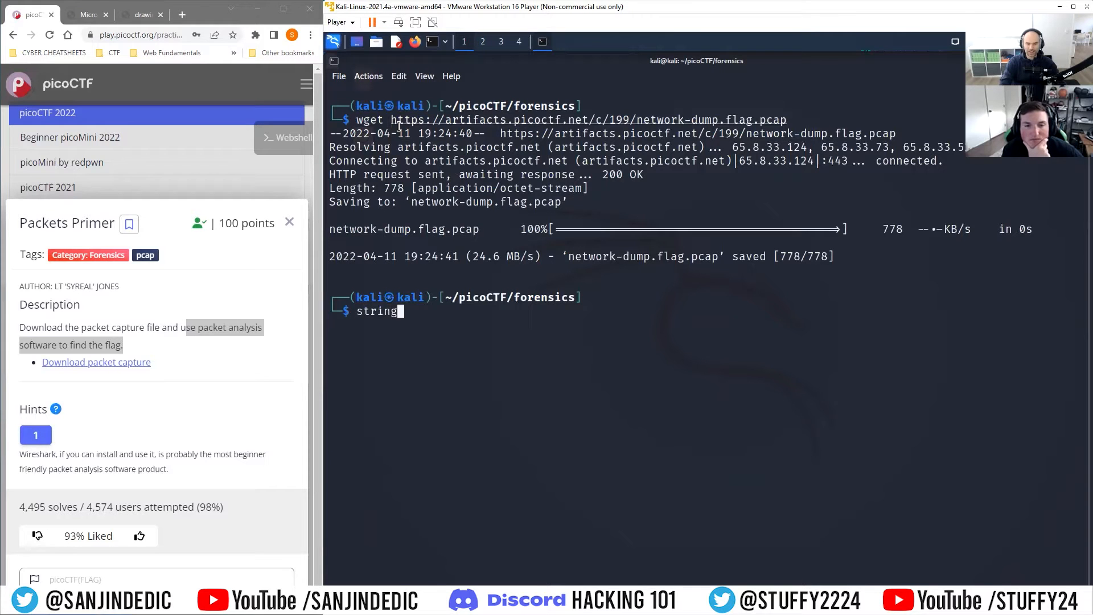
{"action": "type", "text": "s  ne"}
{"action": "key", "text": "Tab"}
{"action": "key", "text": "Return"}
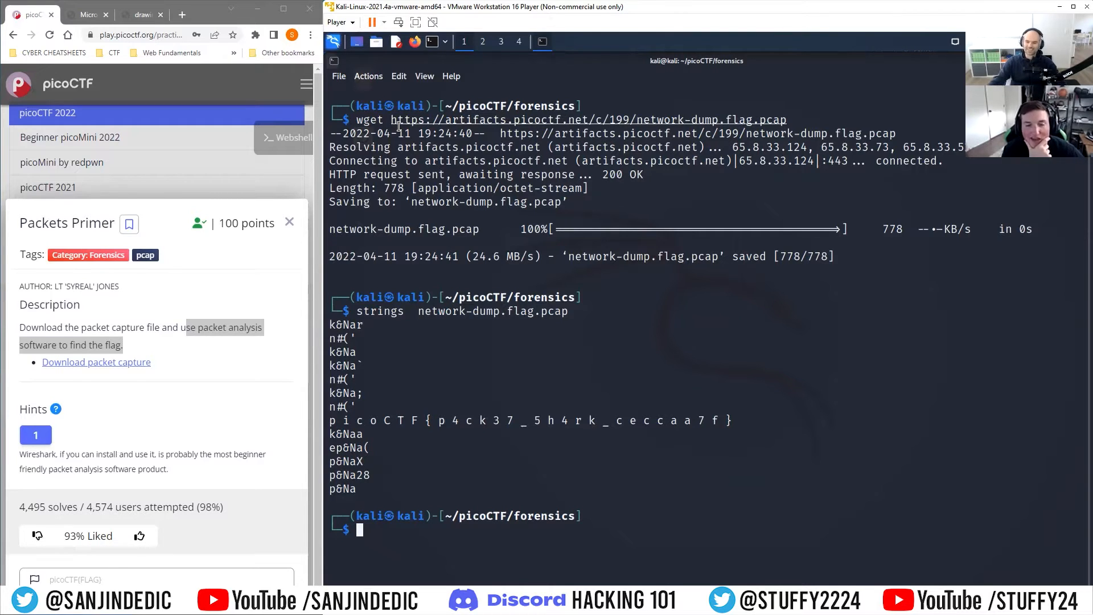
Step: Print the raw capture with cat network-dump.flag.pcap and scroll back to compare both outputs
{"action": "type", "text": "cat"}
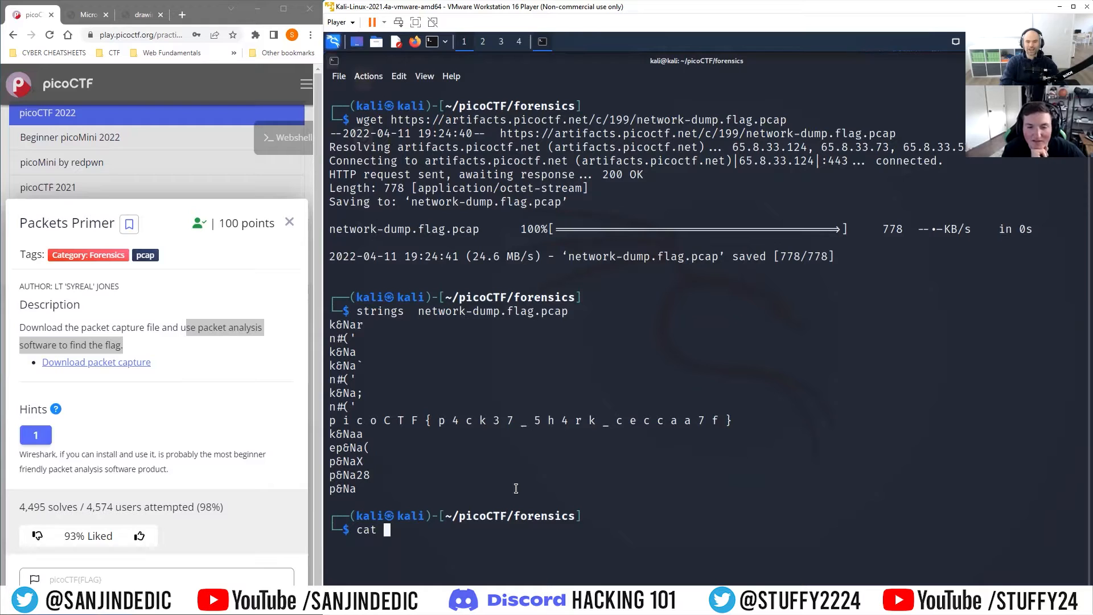
{"action": "type", "text": "N"}
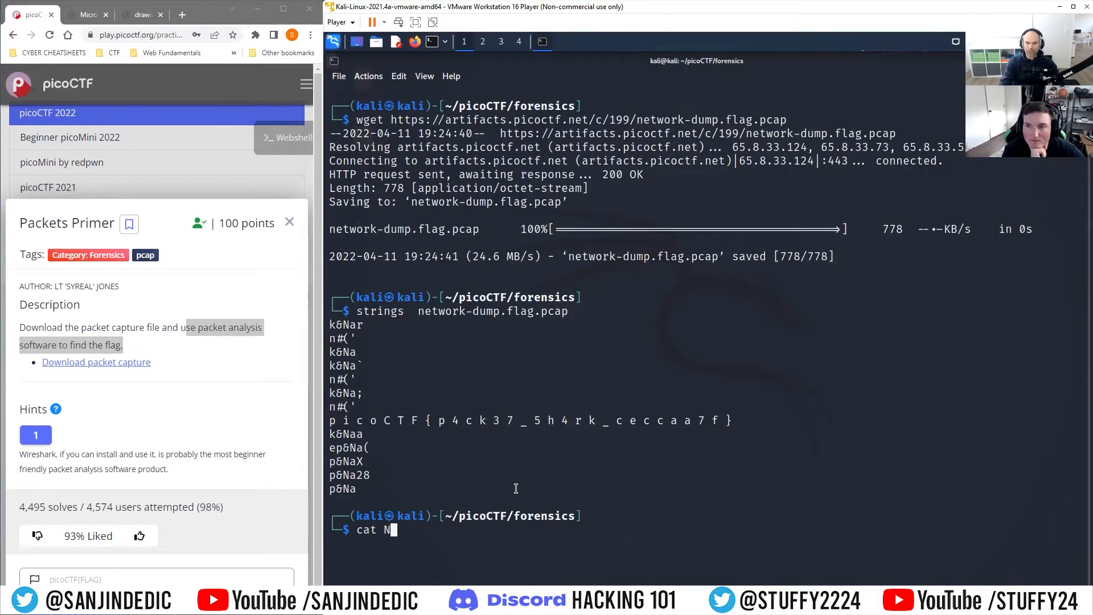
{"action": "key", "text": "BackSpace"}
{"action": "type", "text": "ne"}
{"action": "key", "text": "Tab"}
{"action": "key", "text": "Return"}
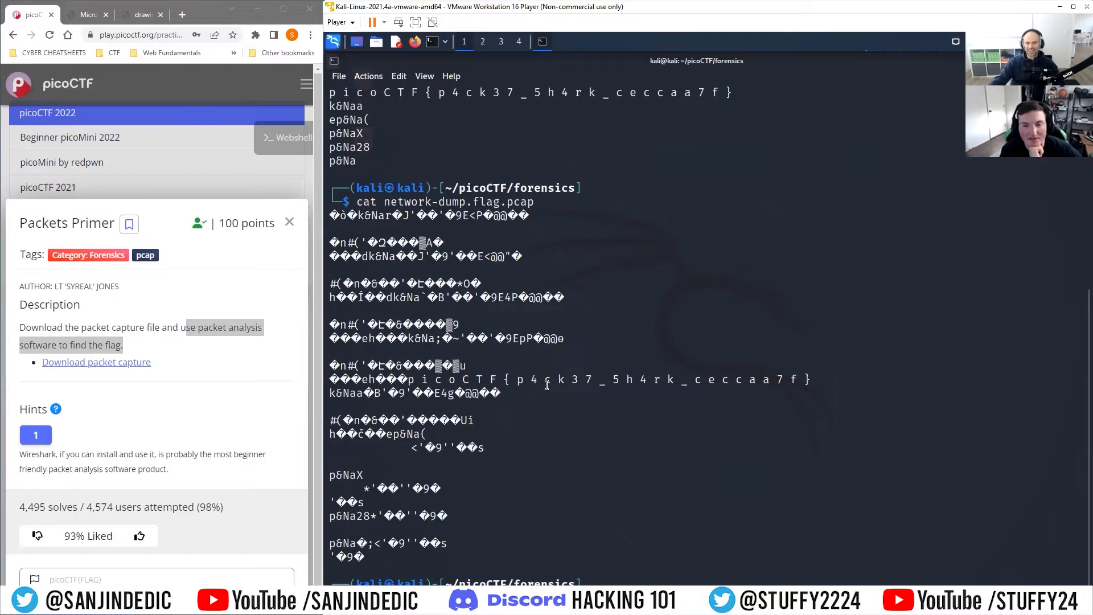
{"action": "scroll", "coordinate": [547, 384], "scroll_direction": "up", "scroll_amount": 5}
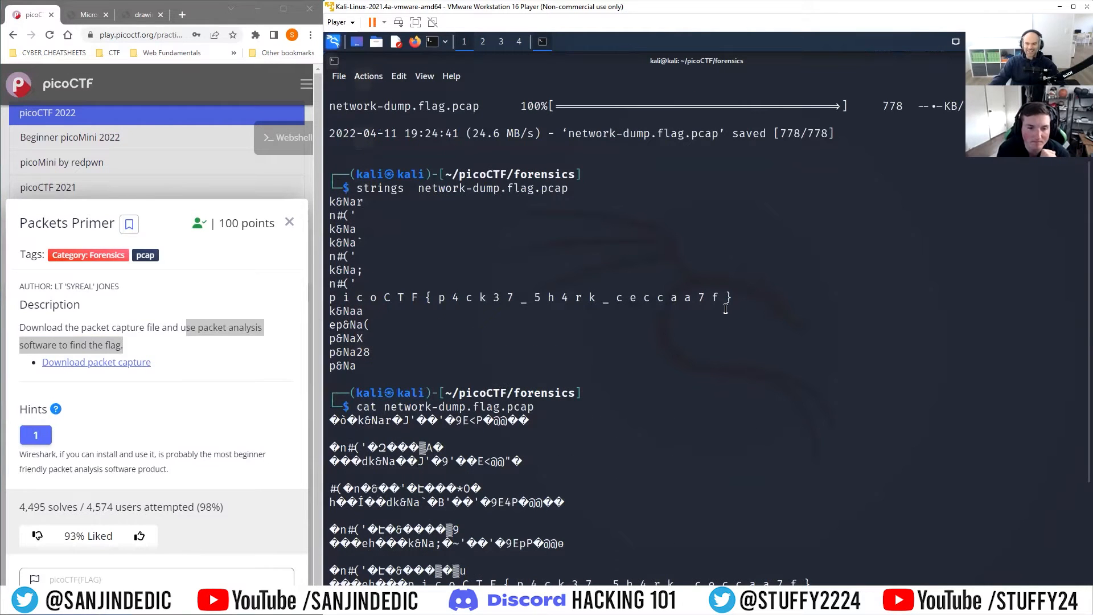
Step: Copy the flag from the strings output and submit picoCTF{p4ck37_5h4rk_ceccaa7f} for Packets Primer
{"action": "left_click_drag", "start_coordinate": [733, 302], "coordinate": [325, 301]}
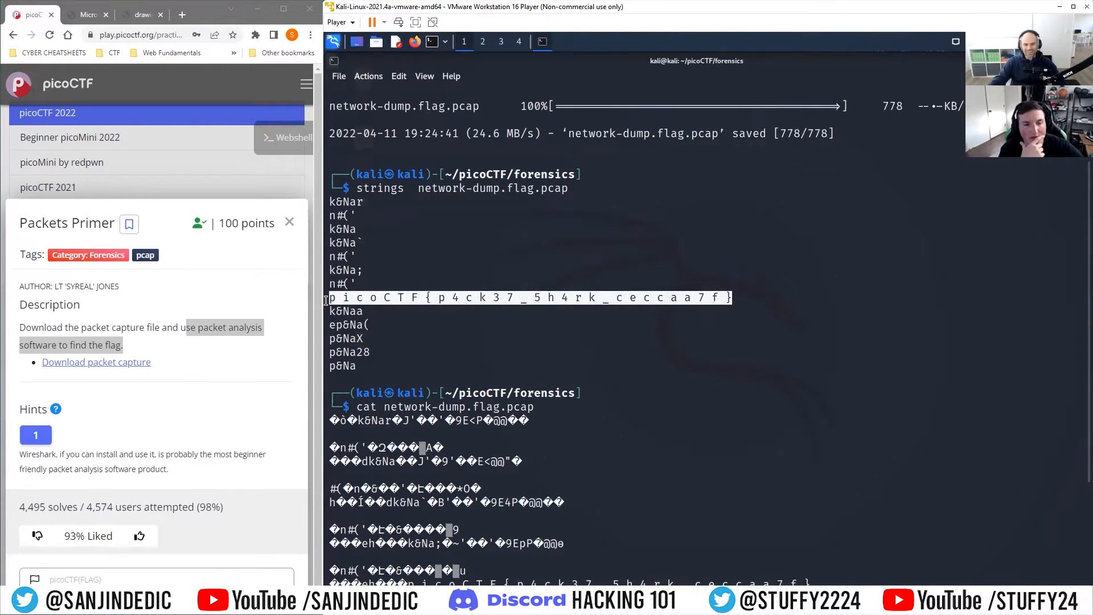
{"action": "left_click", "coordinate": [134, 577]}
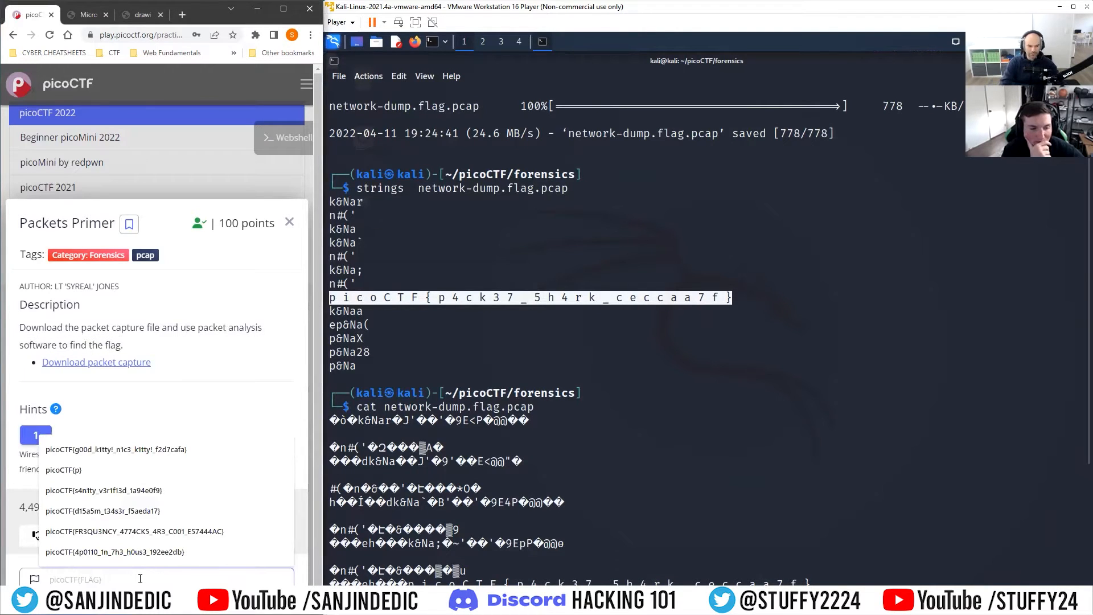
{"action": "type", "text": "pic"}
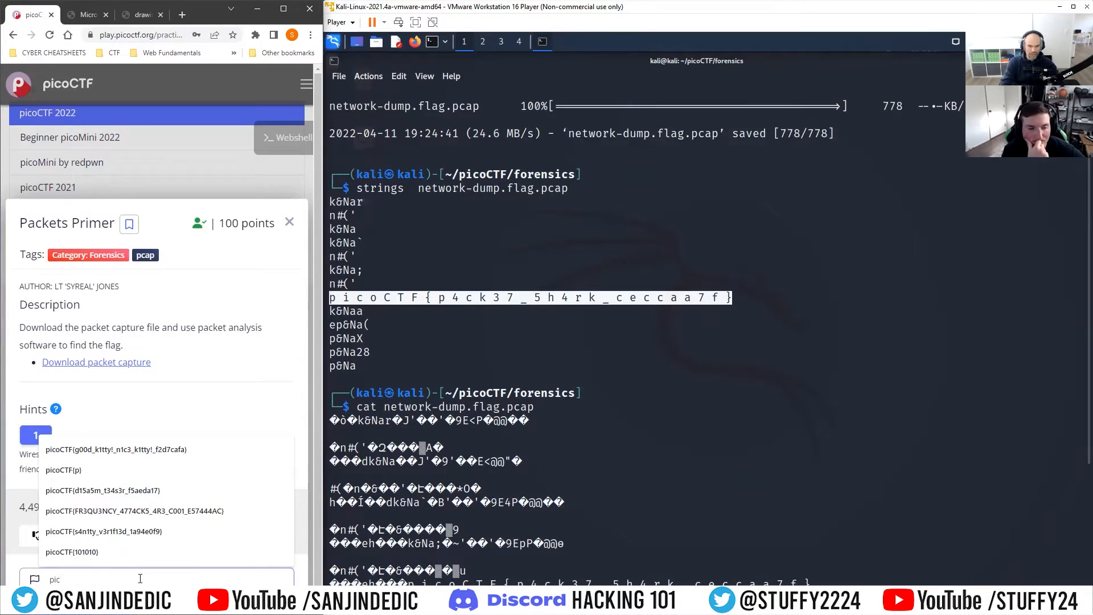
{"action": "type", "text": "oCTF{"}
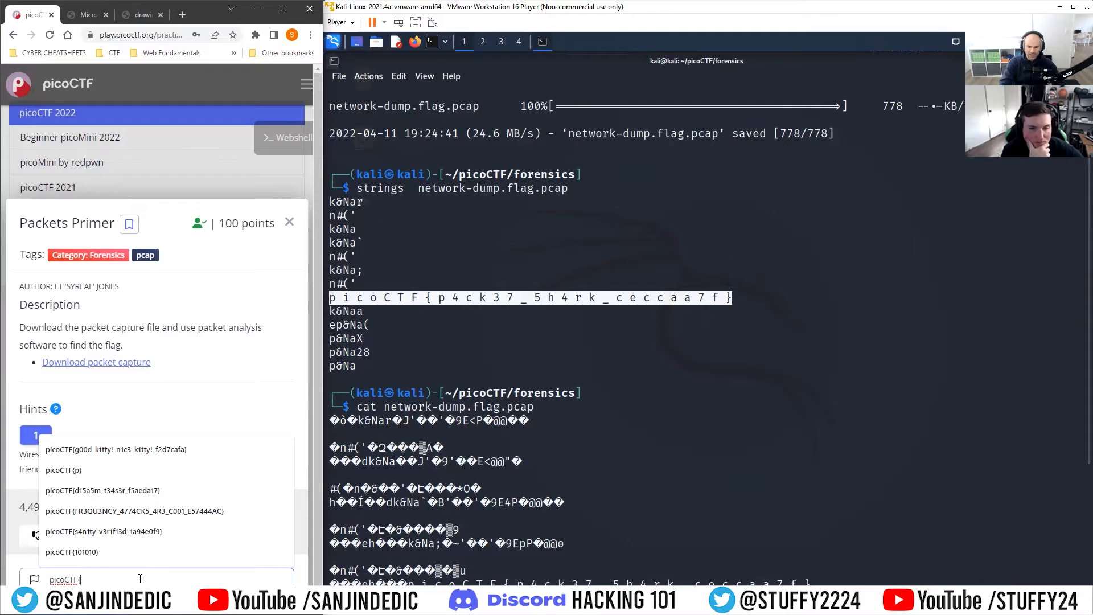
{"action": "type", "text": "p4ck37_5h4rk_ceccaa7f"}
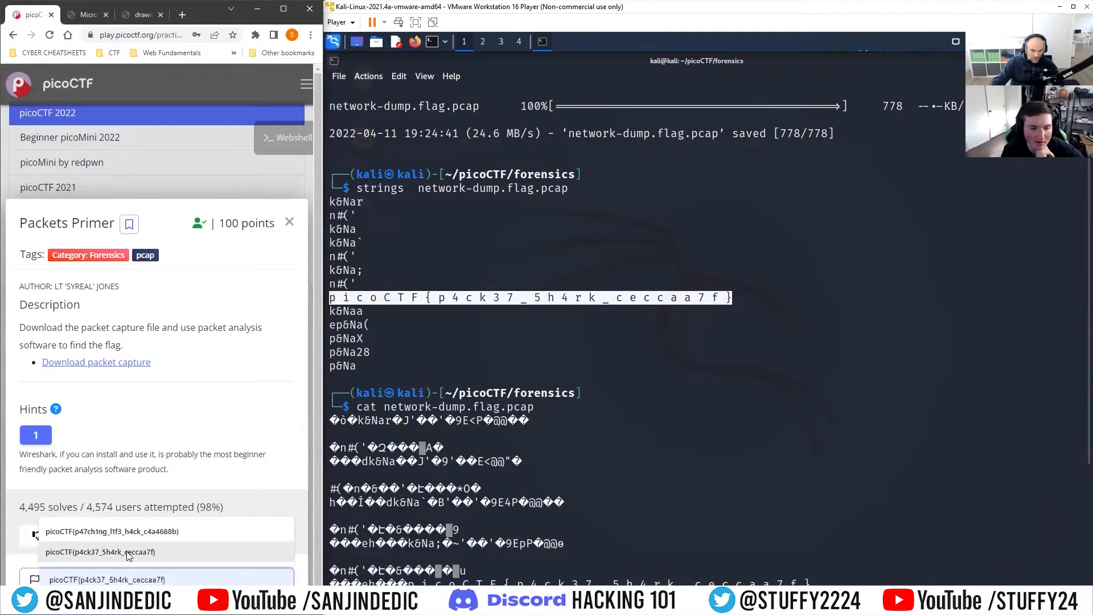
{"action": "left_click", "coordinate": [128, 552]}
{"action": "key", "text": "Return"}
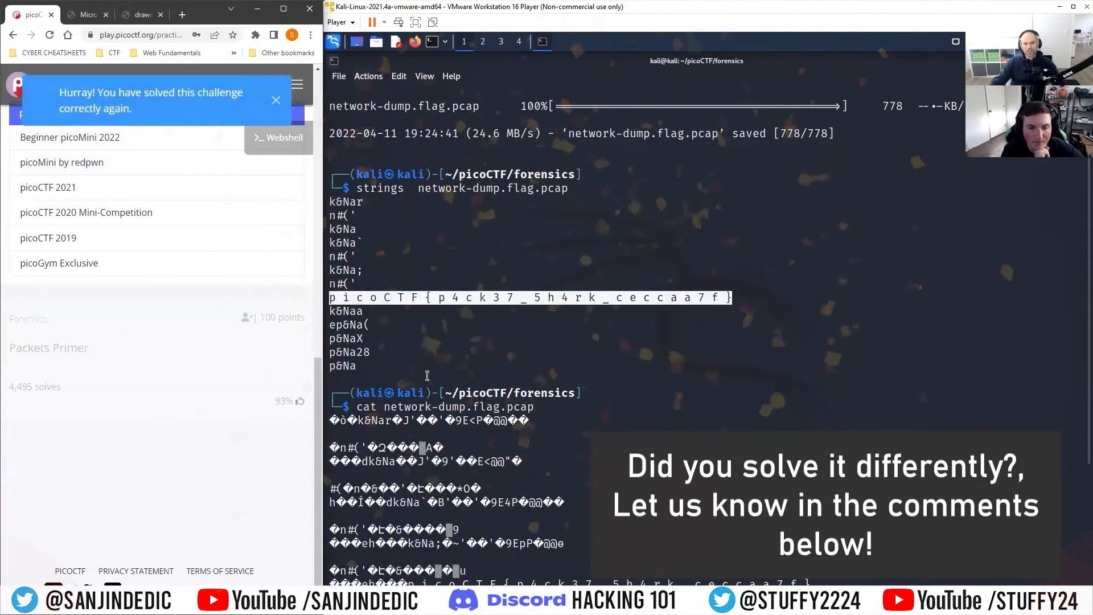
Step: Open network-dump.flag.pcap in Wireshark from the terminal
{"action": "scroll", "coordinate": [427, 376], "scroll_direction": "down", "scroll_amount": 6}
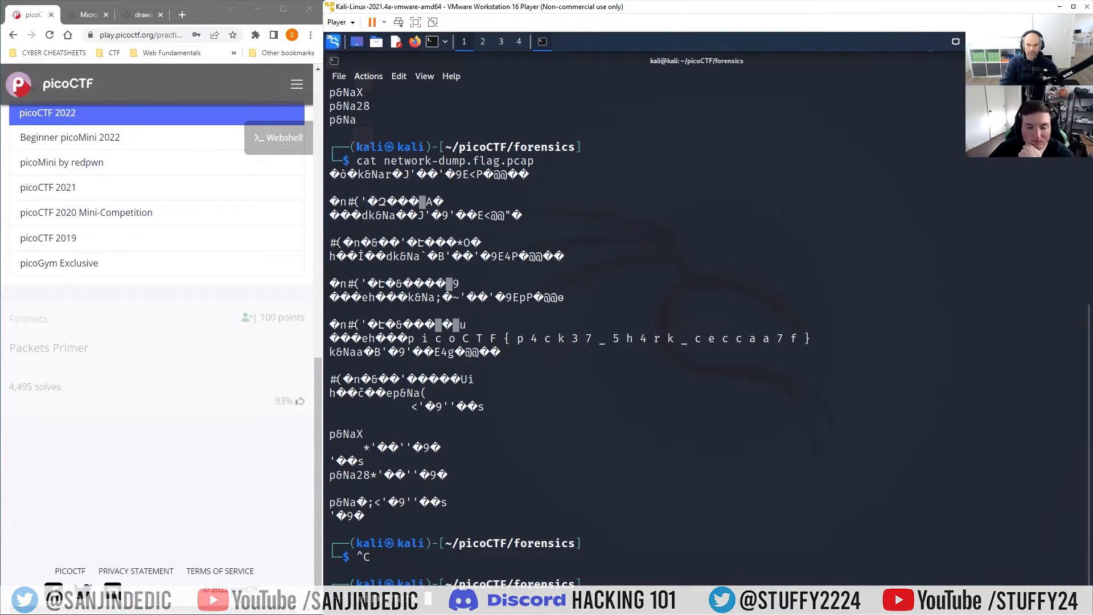
{"action": "type", "text": "wireshark pa"}
{"action": "key", "text": "BackSpace"}
{"action": "key", "text": "BackSpace"}
{"action": "type", "text": "n"}
{"action": "key", "text": "Tab"}
{"action": "key", "text": "Return"}
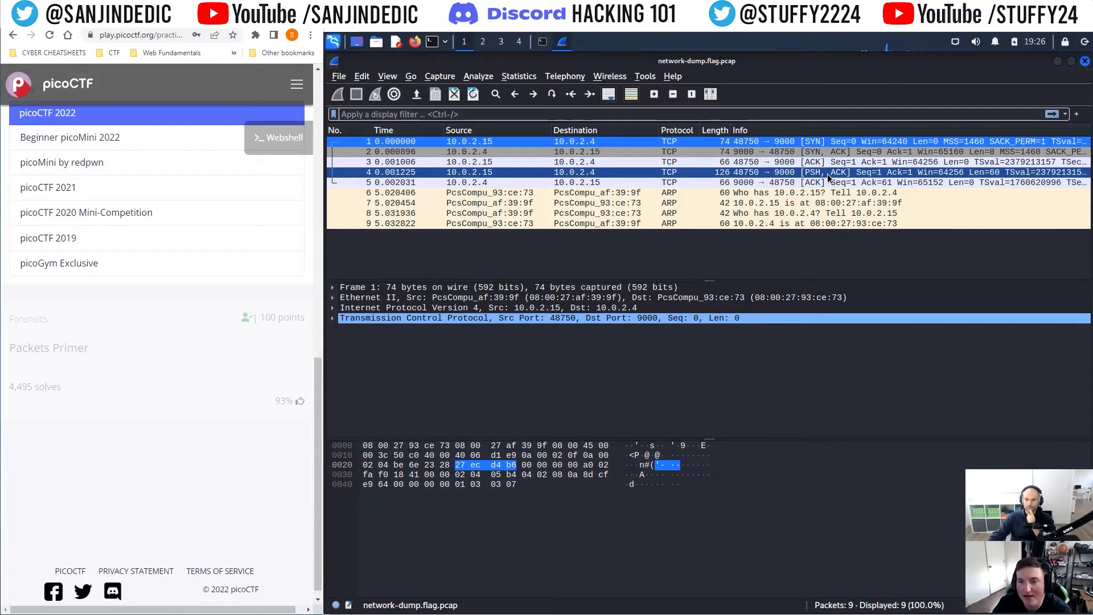
Step: Select packet 4 and expand its Data field to examine the payload
{"action": "left_click", "coordinate": [797, 193]}
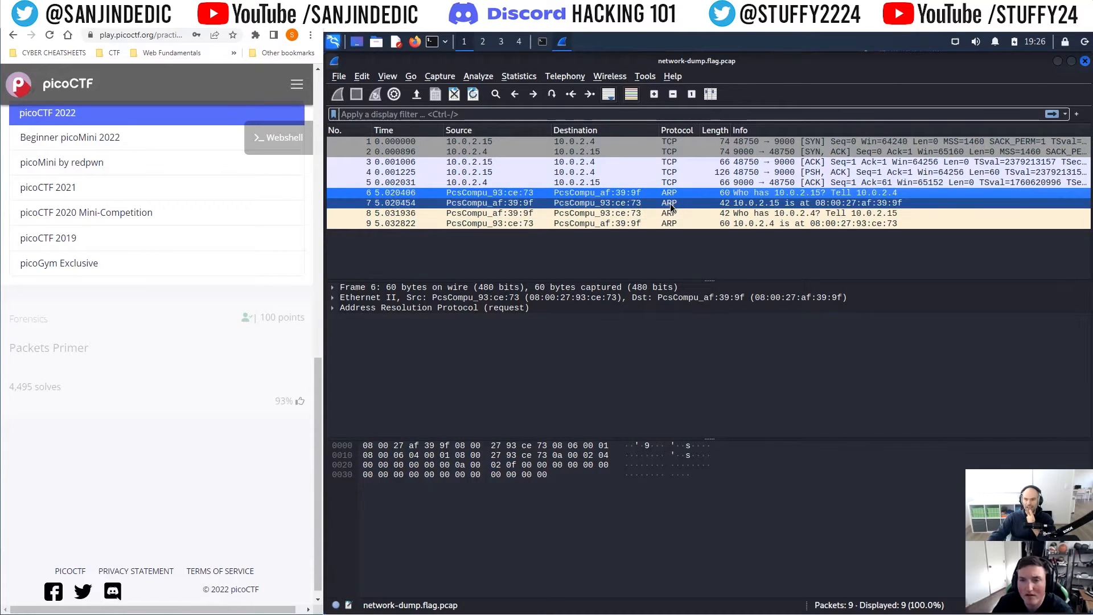
{"action": "left_click", "coordinate": [832, 172]}
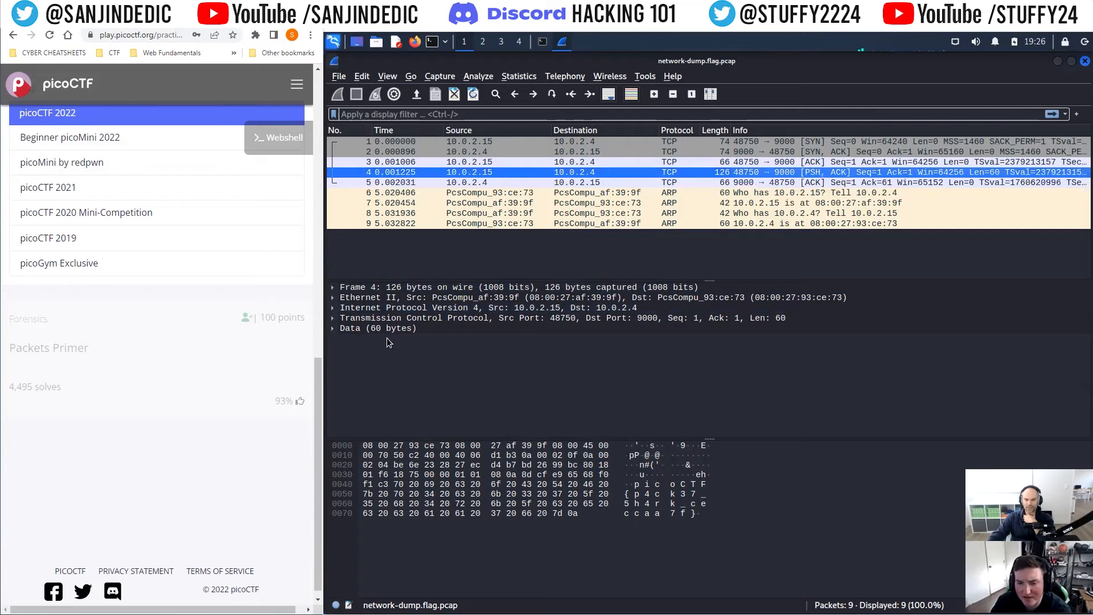
{"action": "left_click", "coordinate": [333, 329]}
{"action": "left_click", "coordinate": [332, 329]}
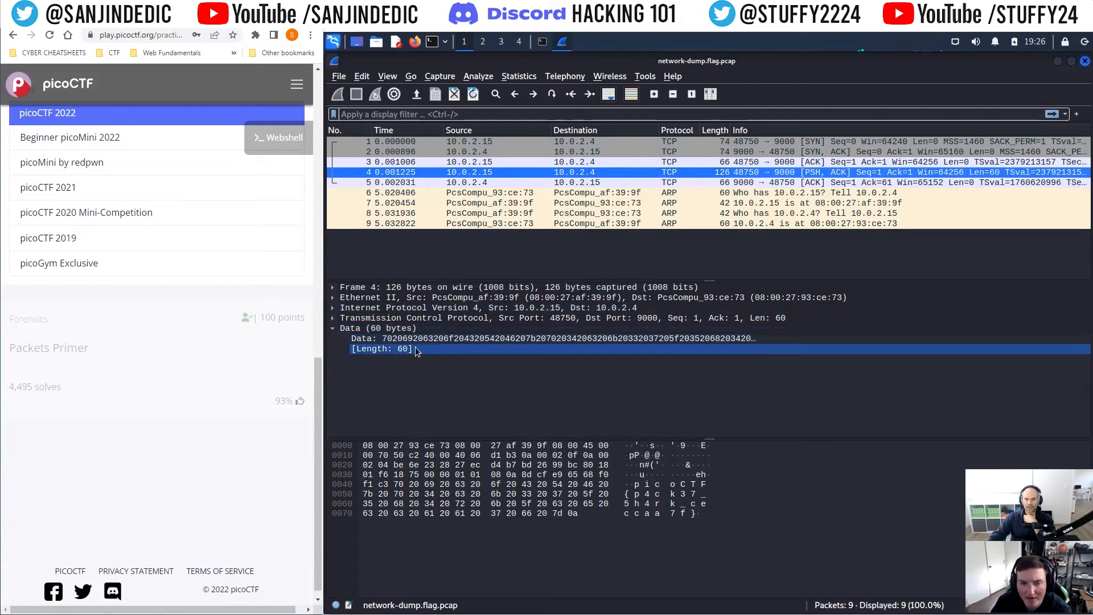
{"action": "left_click", "coordinate": [466, 339]}
{"action": "right_click", "coordinate": [465, 342]}
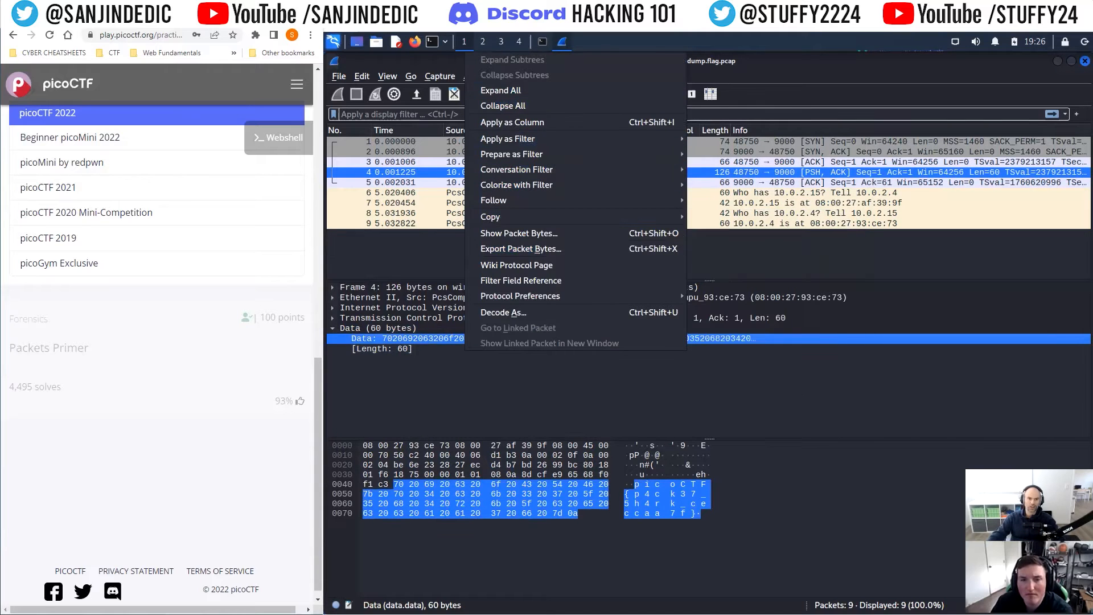
Step: Search for CyberChef in a new browser tab and open it
{"action": "left_click", "coordinate": [213, 18]}
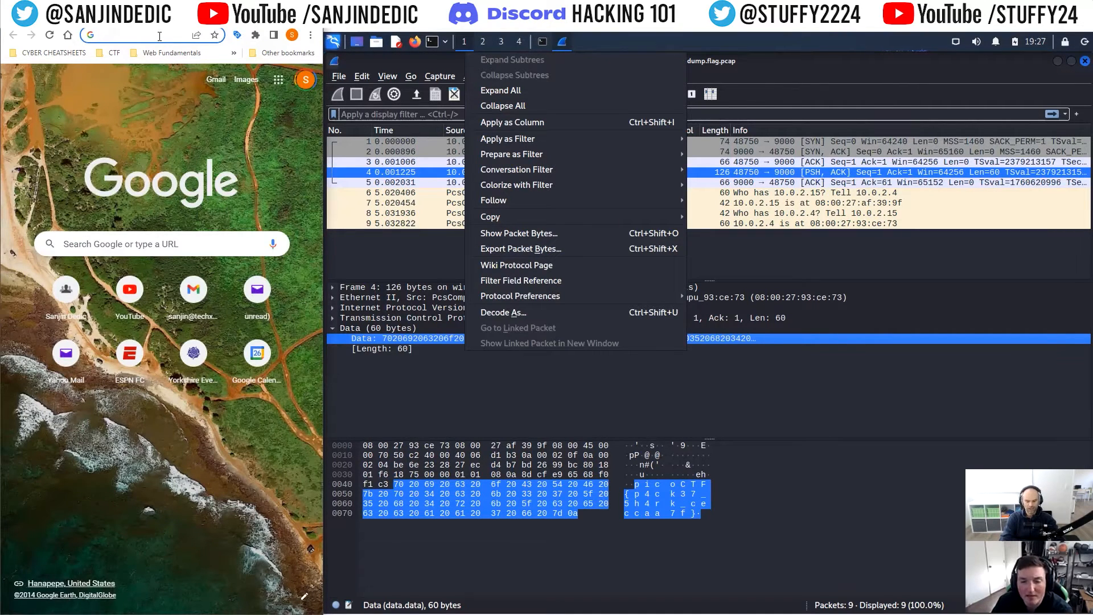
{"action": "type", "text": "cyberchef"}
{"action": "key", "text": "Return"}
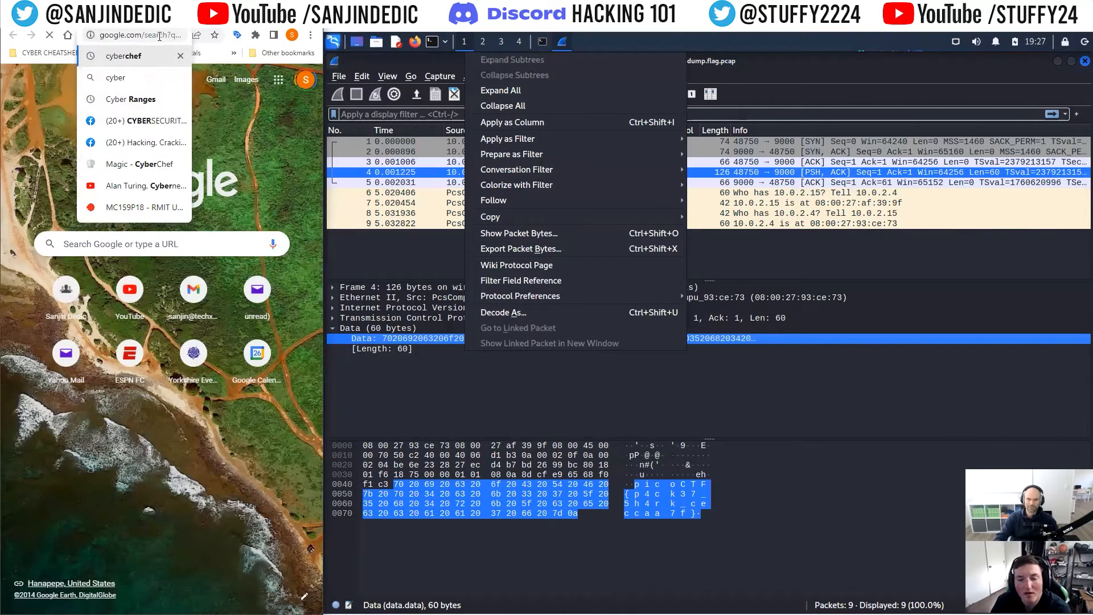
{"action": "left_click", "coordinate": [87, 197]}
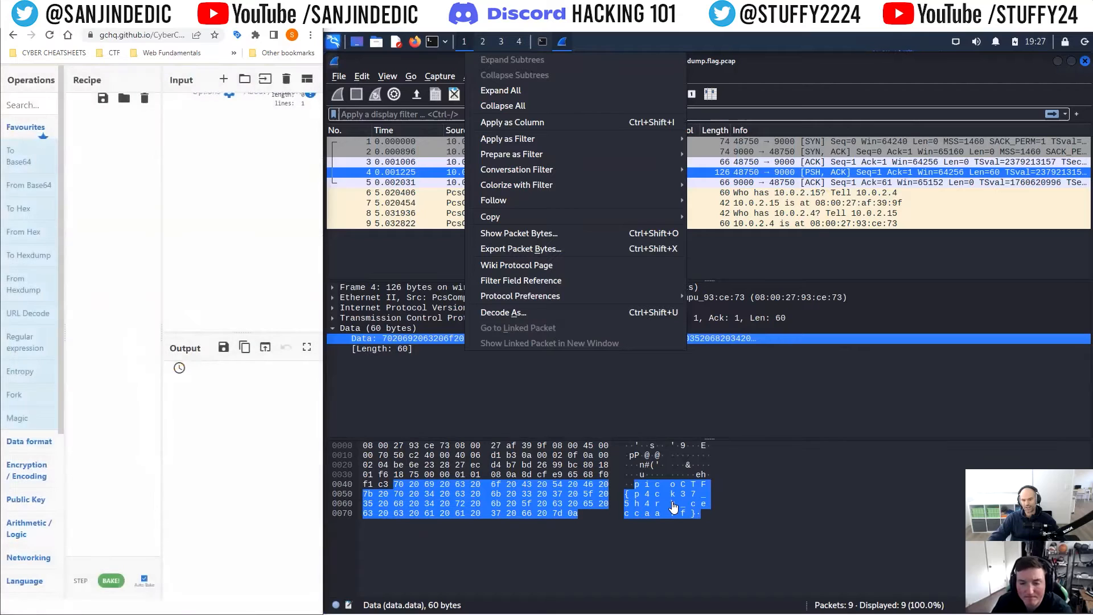
Step: Paste the copied flag text into CyberChef's input
{"action": "left_click", "coordinate": [258, 185]}
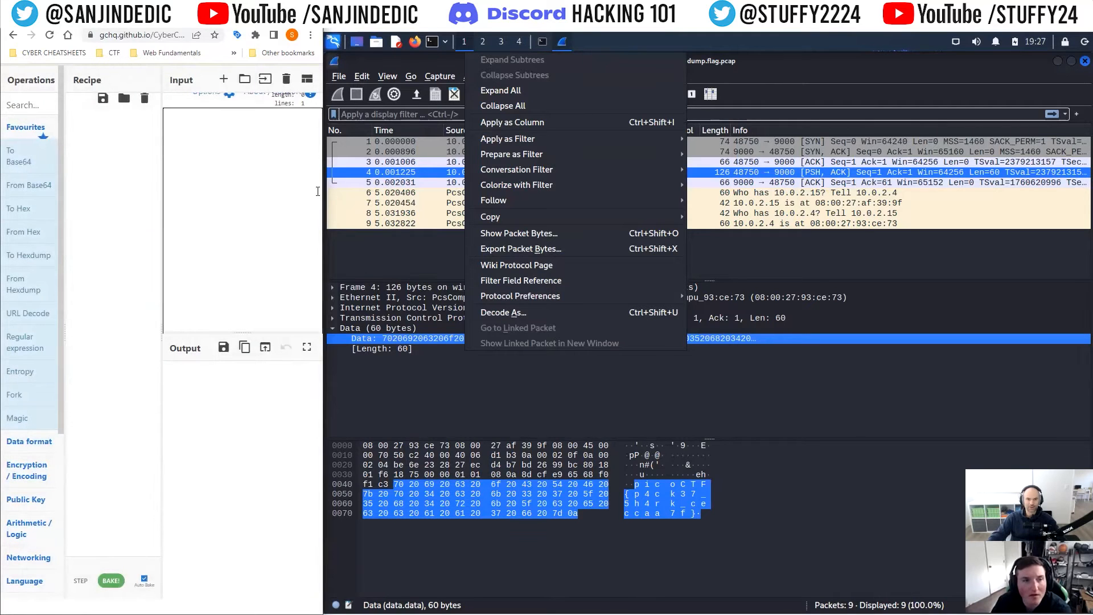
{"action": "left_click", "coordinate": [283, 12]}
{"action": "type", "text": "p i c o C T F { p 4 c k 3 7 _ 5 h 4 r k _ c e c c a a 7 f }"}
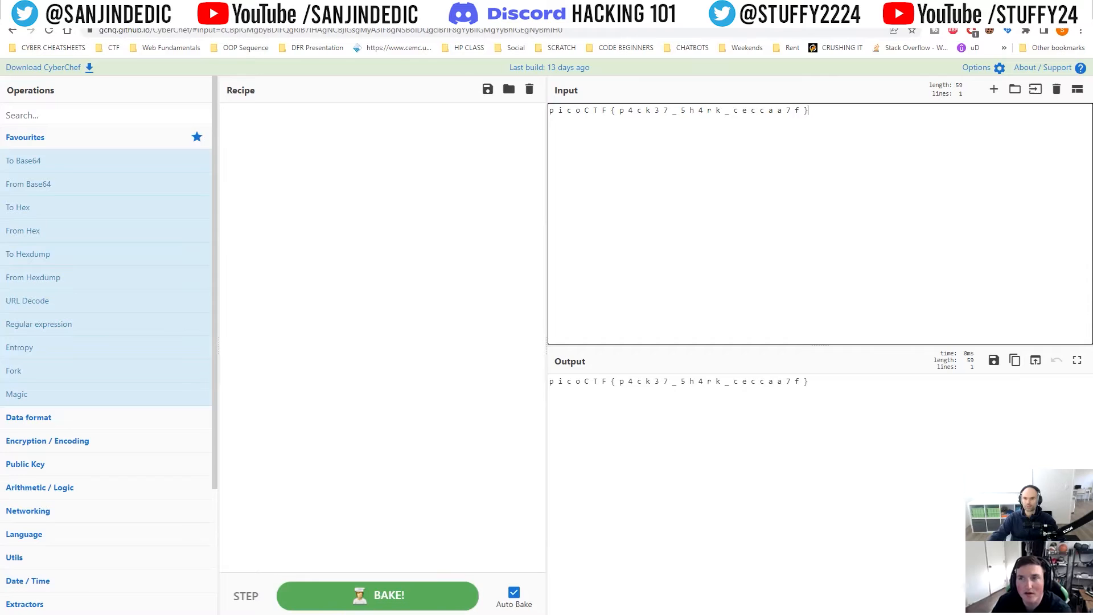
{"action": "left_click", "coordinate": [1054, 8]}
Step: Copy the value of packet 4's Data field
{"action": "left_click", "coordinate": [753, 338]}
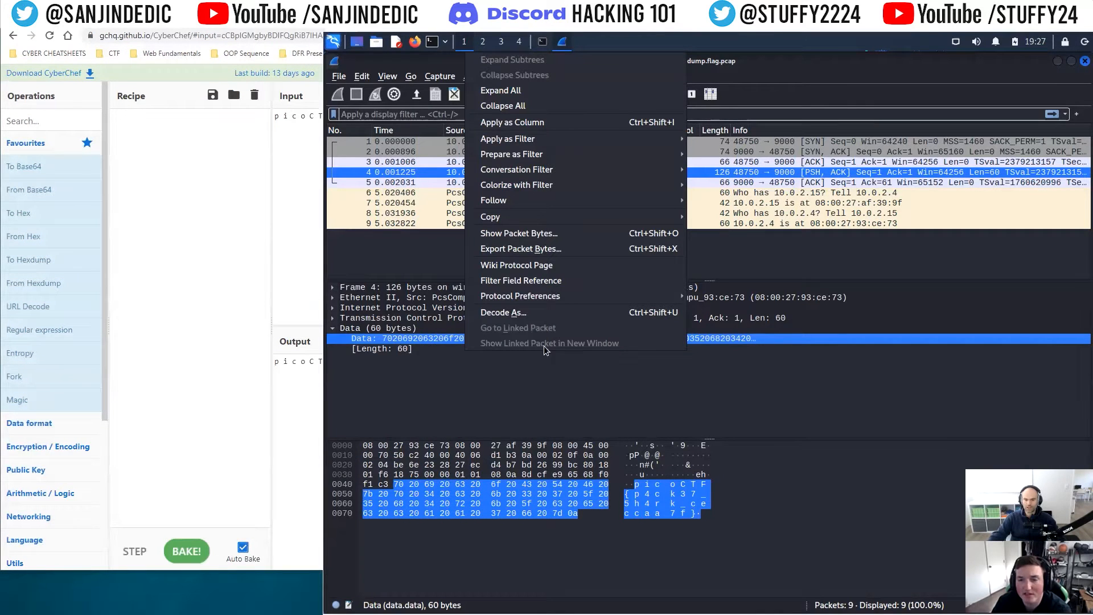
{"action": "left_click", "coordinate": [429, 340]}
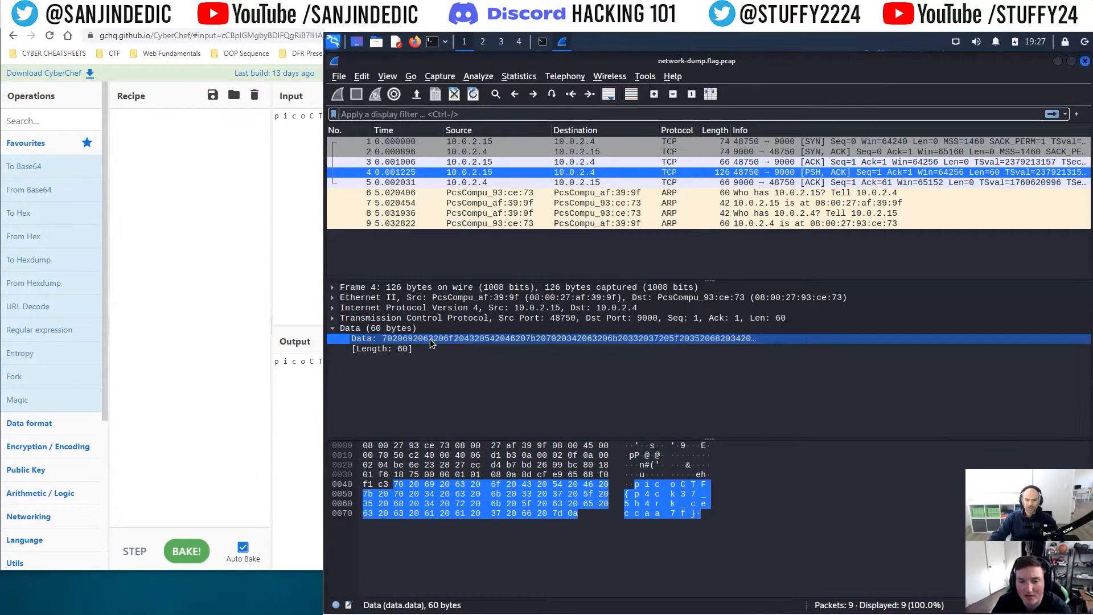
{"action": "right_click", "coordinate": [468, 339]}
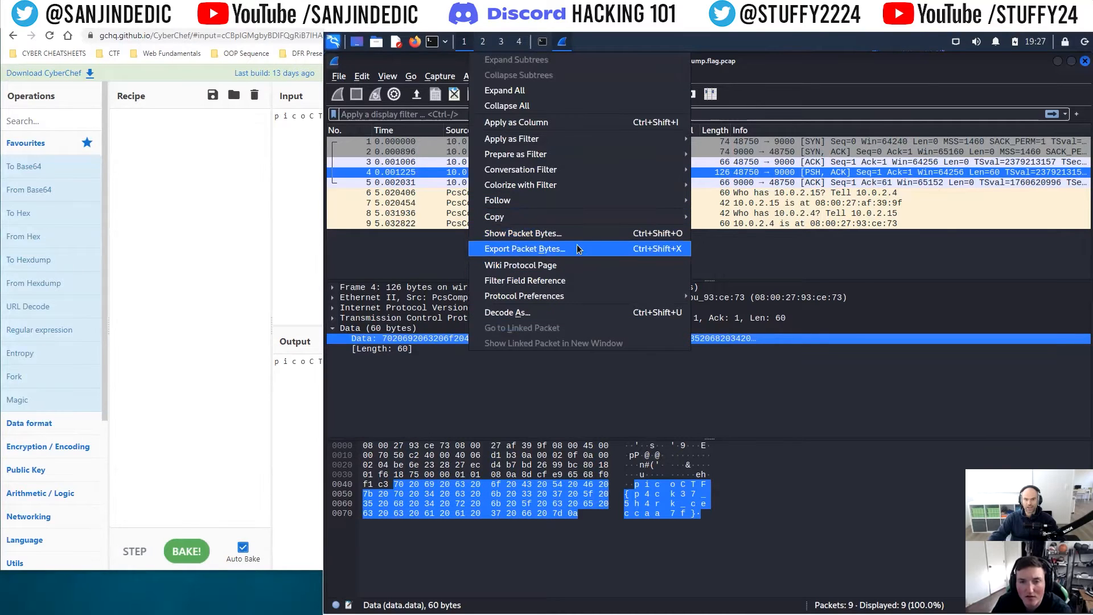
{"action": "left_click", "coordinate": [419, 354]}
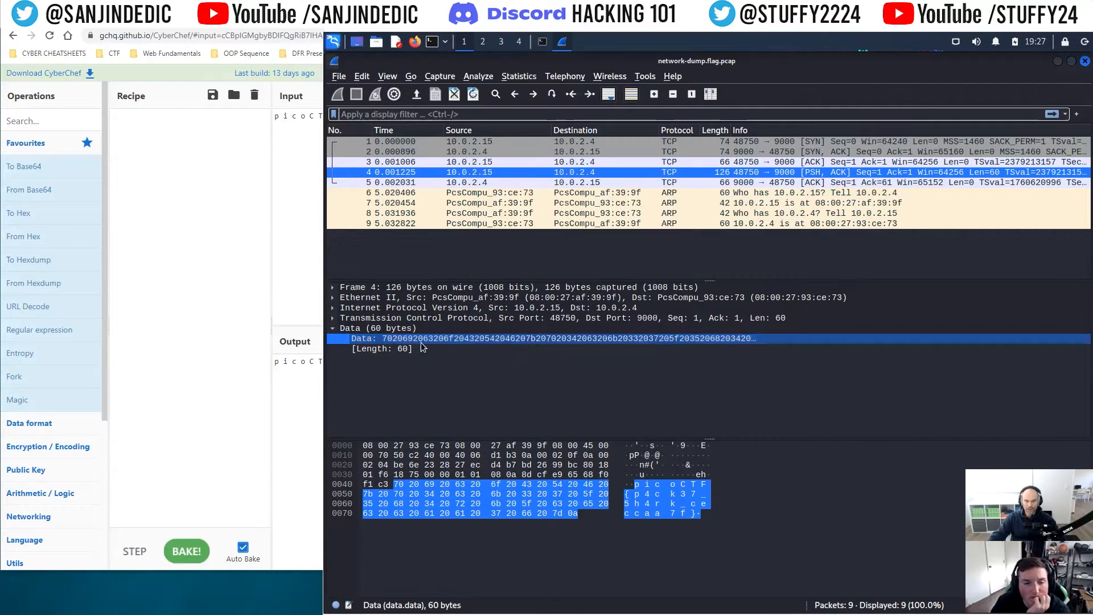
{"action": "right_click", "coordinate": [536, 341]}
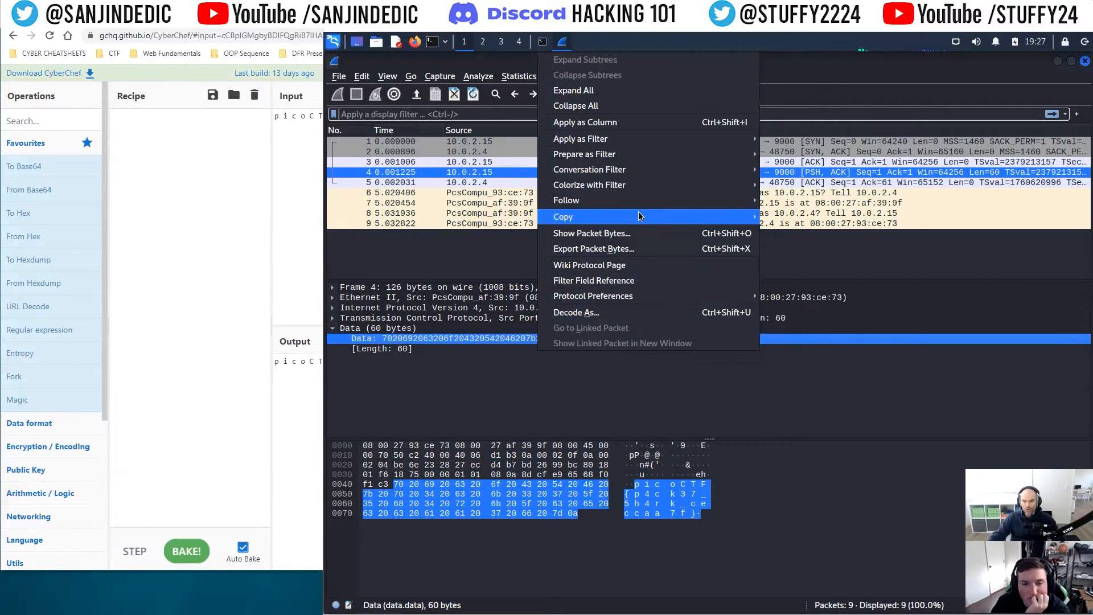
{"action": "mouse_move", "coordinate": [638, 215]}
{"action": "left_click", "coordinate": [838, 278]}
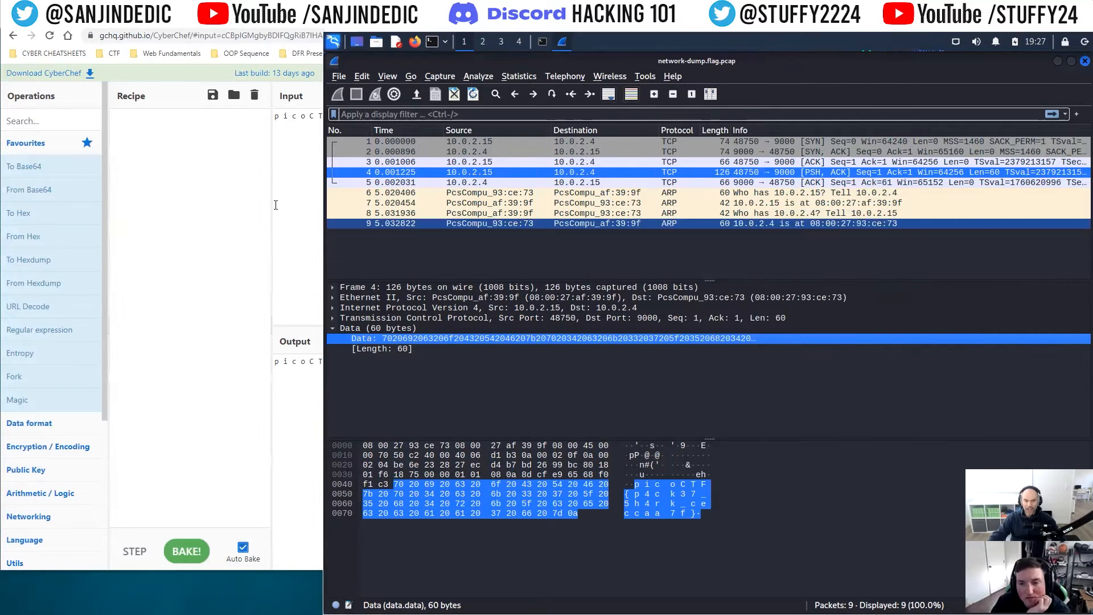
Step: Replace CyberChef's input with the copied hex payload
{"action": "left_click", "coordinate": [298, 161]}
{"action": "left_click_drag", "start_coordinate": [535, 116], "coordinate": [242, 116]}
{"action": "key", "text": "ctrl+v"}
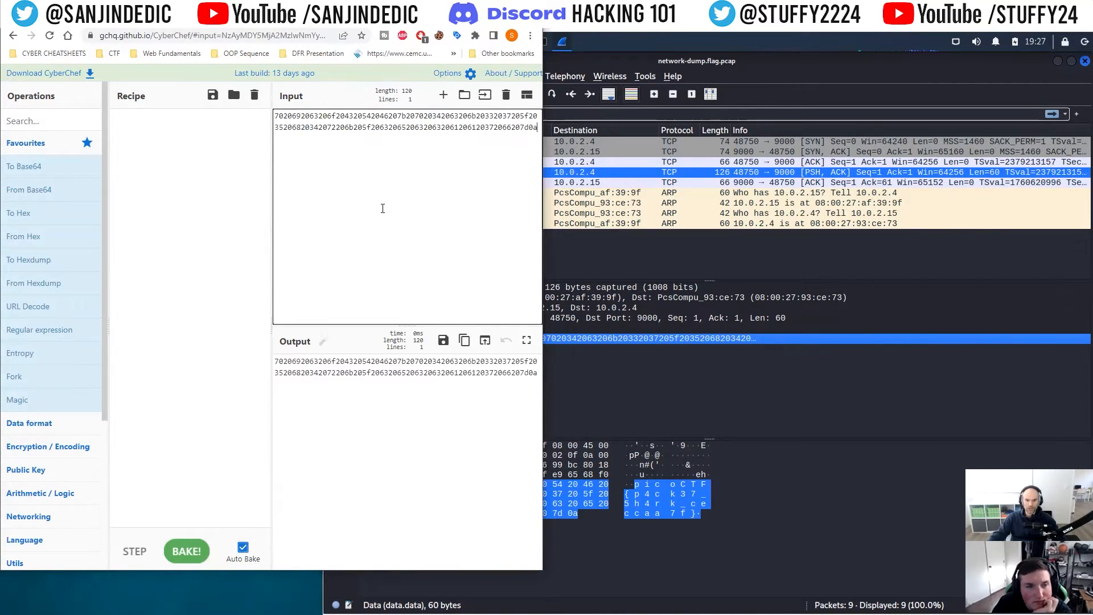
Step: Add the Magic operation to the recipe to decode the hex payload
{"action": "left_click_drag", "start_coordinate": [18, 400], "coordinate": [171, 142]}
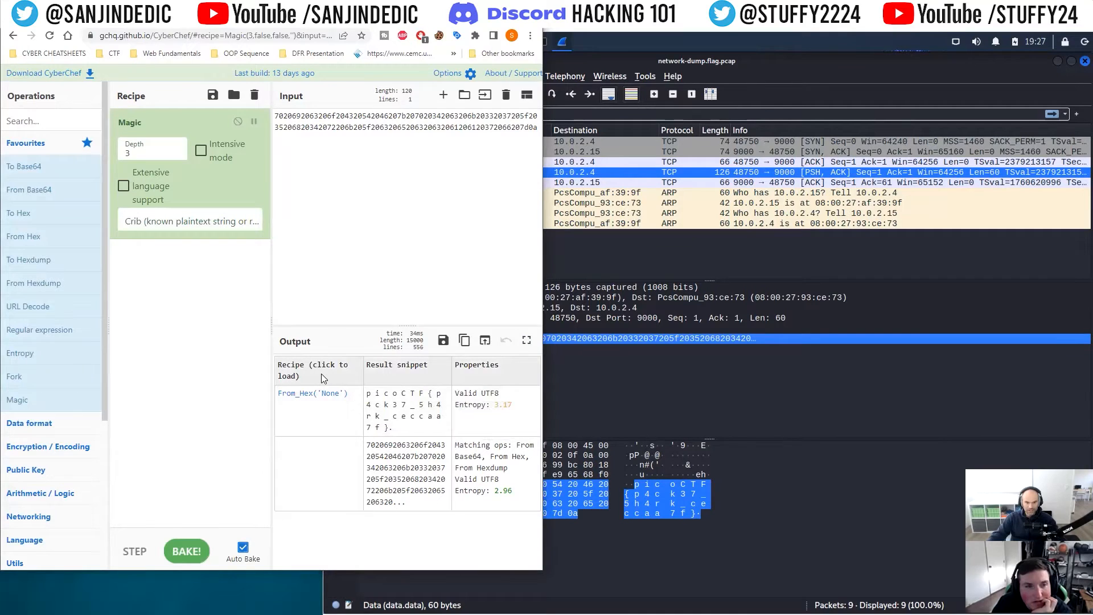
{"action": "left_click", "coordinate": [503, 8]}
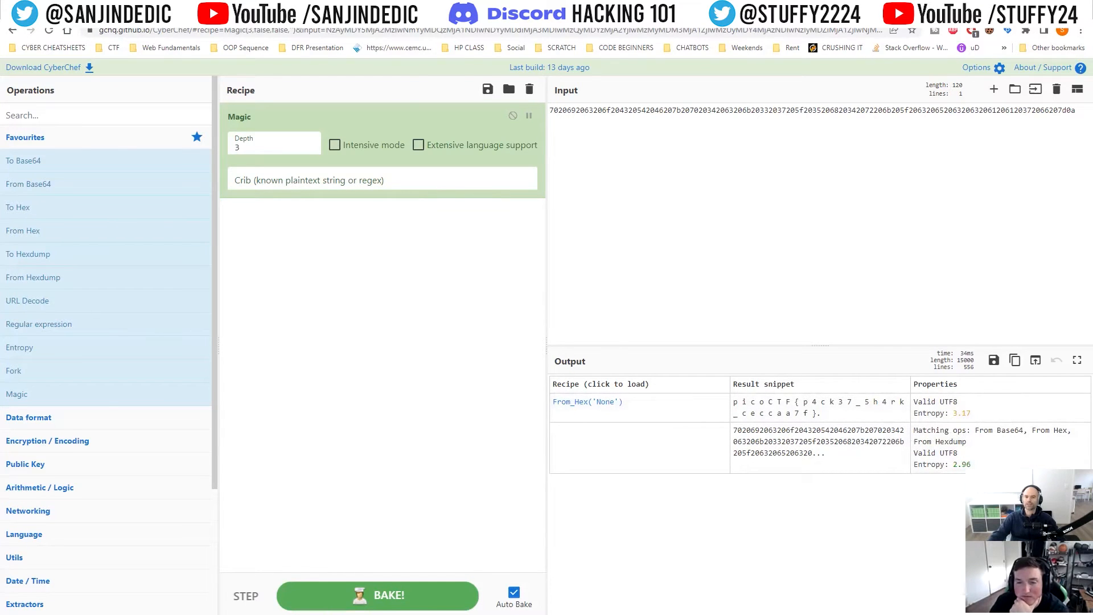
{"action": "left_click", "coordinate": [1054, 7]}
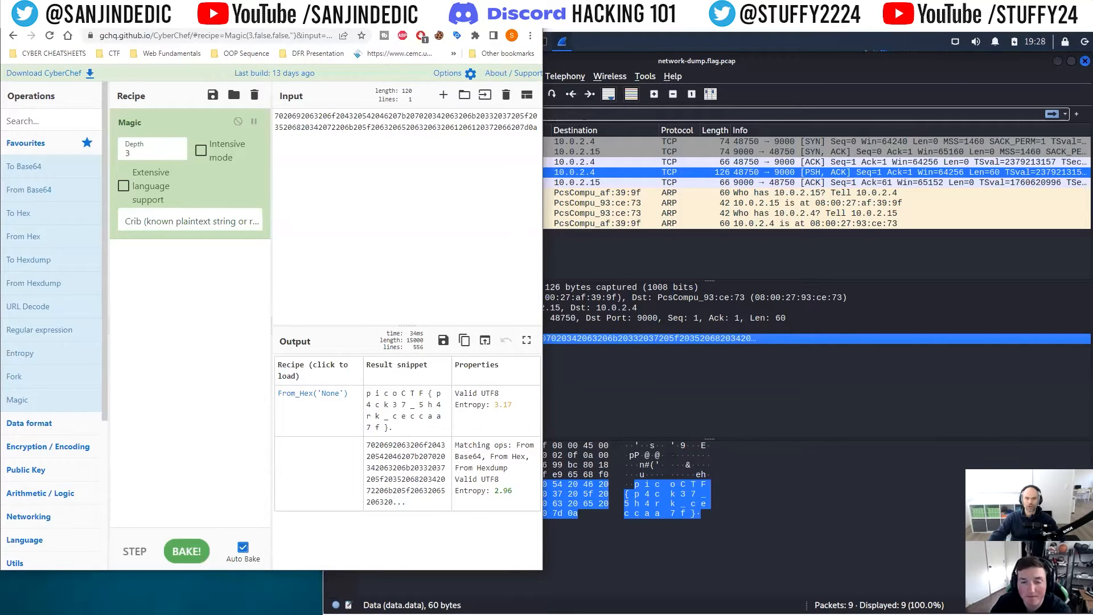
{"action": "key", "text": "super+Left"}
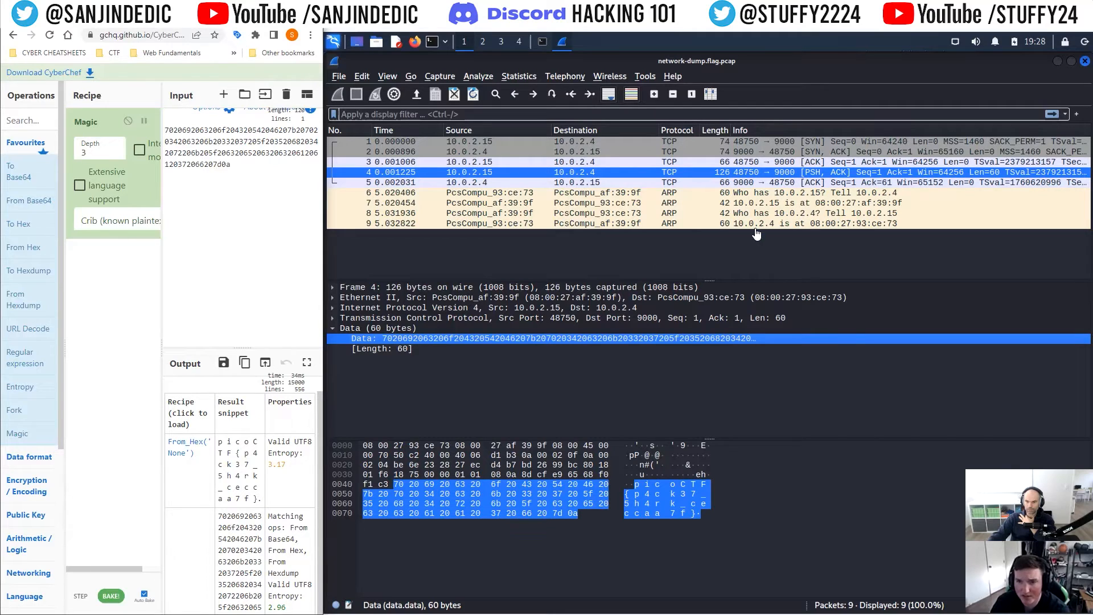
Step: Follow the TCP stream of packet 4 and close the stream window
{"action": "right_click", "coordinate": [763, 176]}
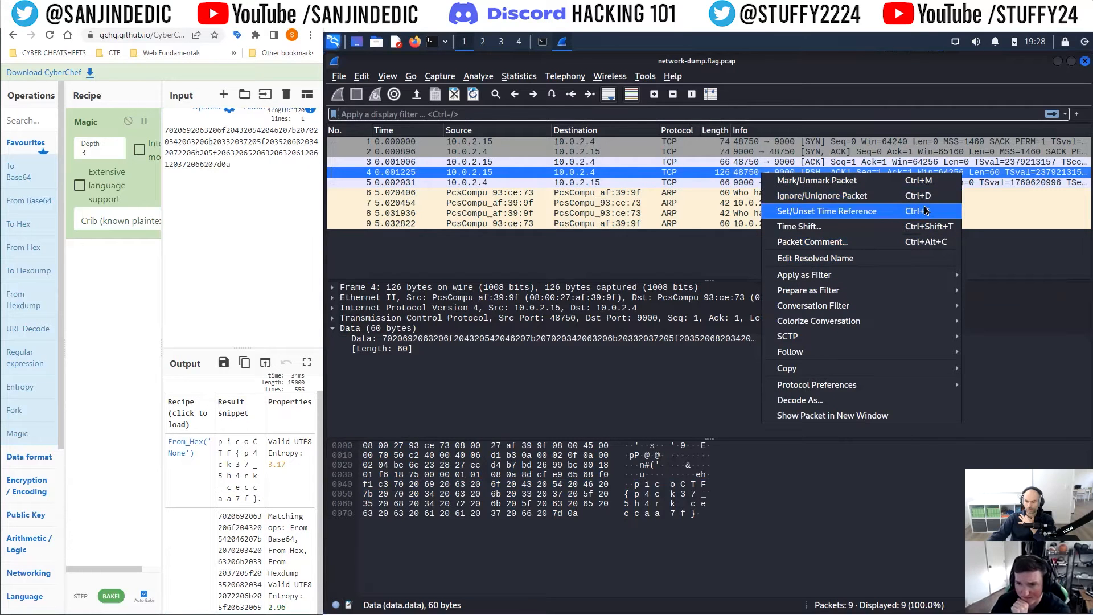
{"action": "mouse_move", "coordinate": [830, 352]}
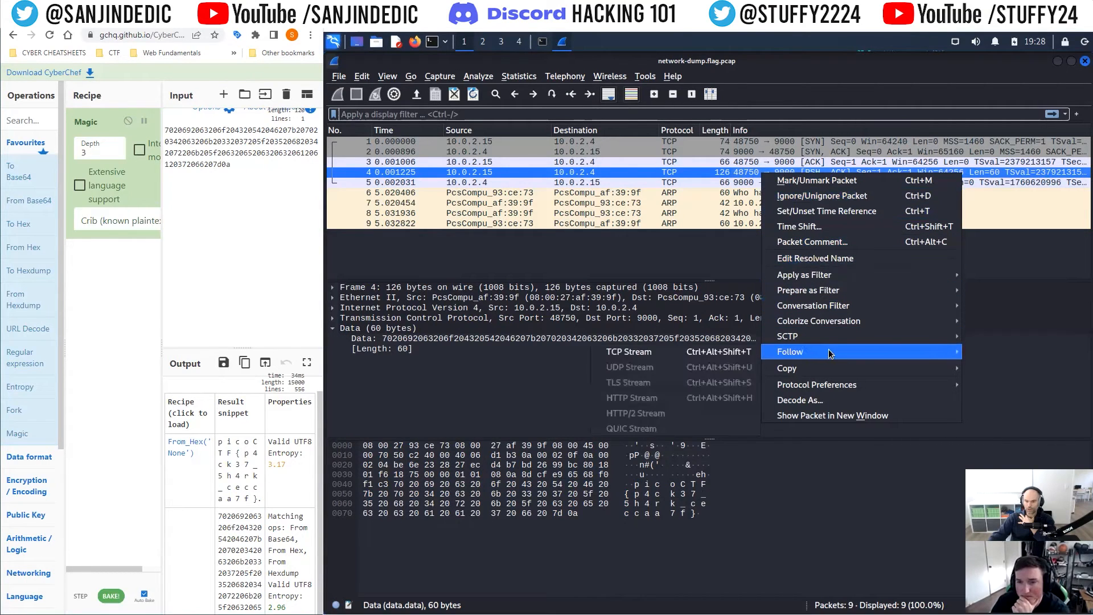
{"action": "left_click", "coordinate": [674, 359]}
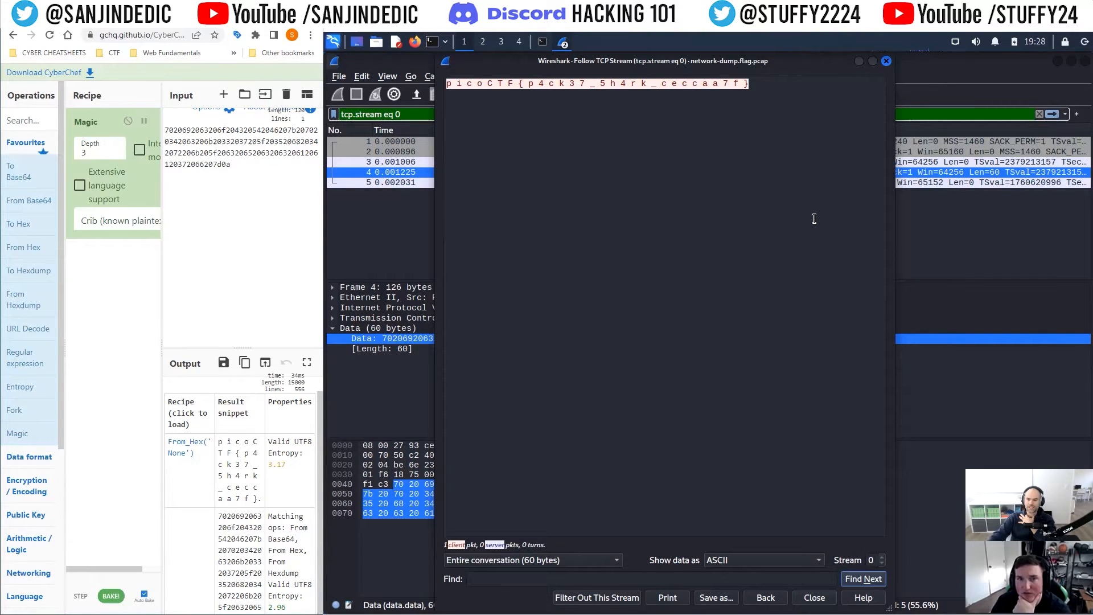
{"action": "left_click", "coordinate": [887, 61]}
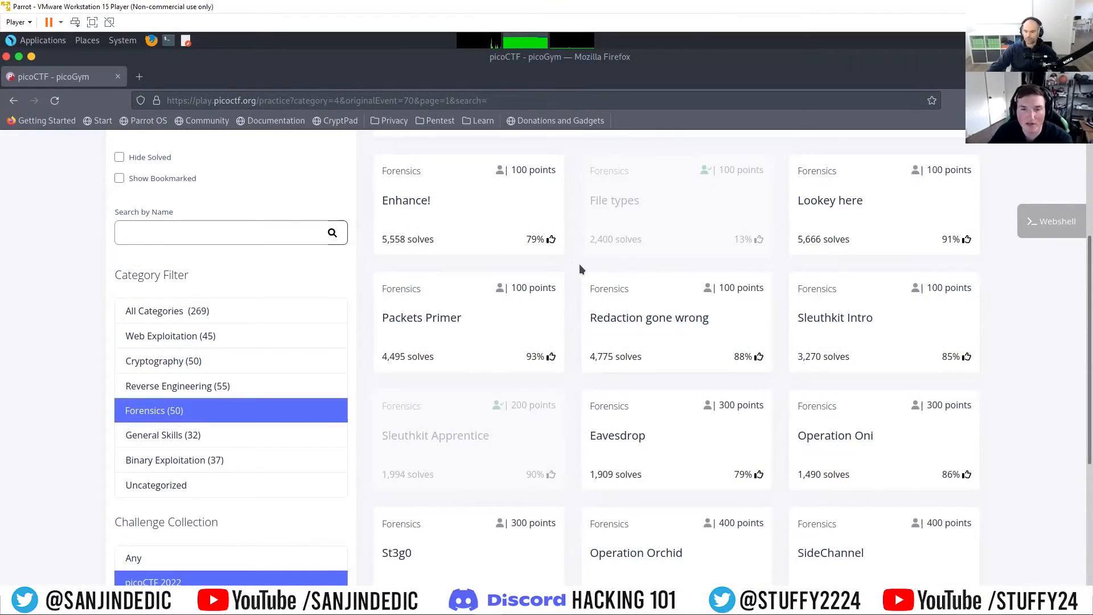
Step: Open the Eavesdrop challenge from the picoGym forensics list
{"action": "scroll", "coordinate": [636, 407], "scroll_direction": "down", "scroll_amount": 2}
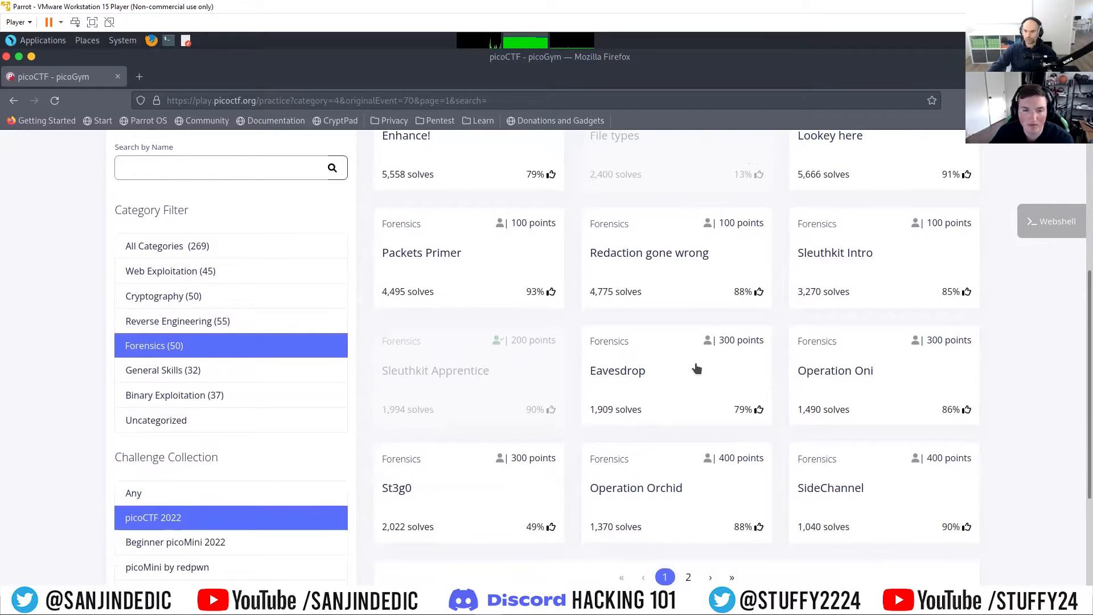
{"action": "scroll", "coordinate": [681, 358], "scroll_direction": "up", "scroll_amount": 2}
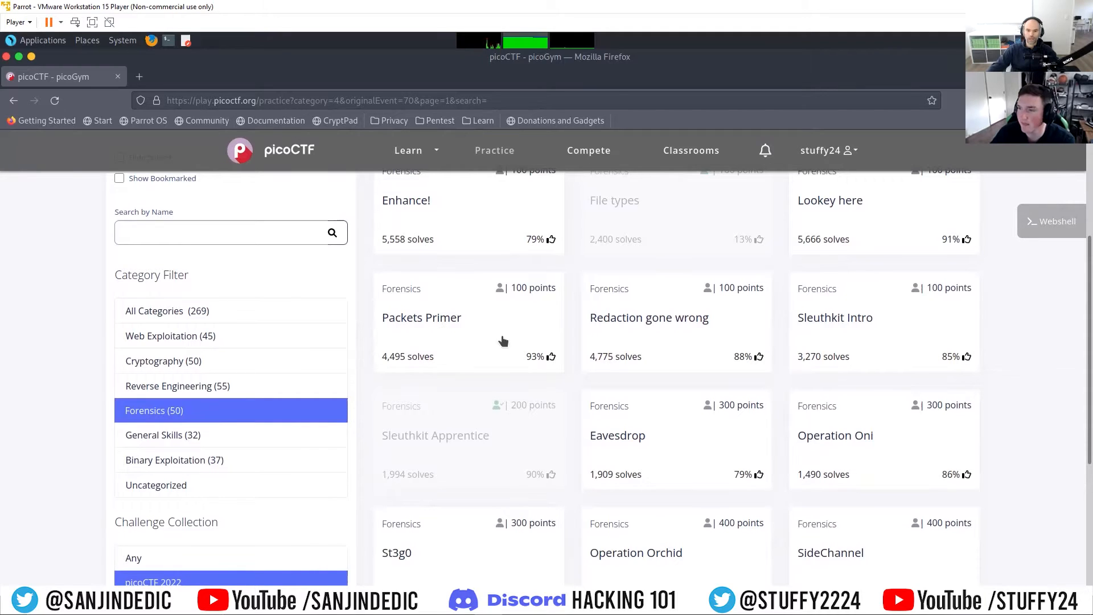
{"action": "left_click", "coordinate": [640, 437]}
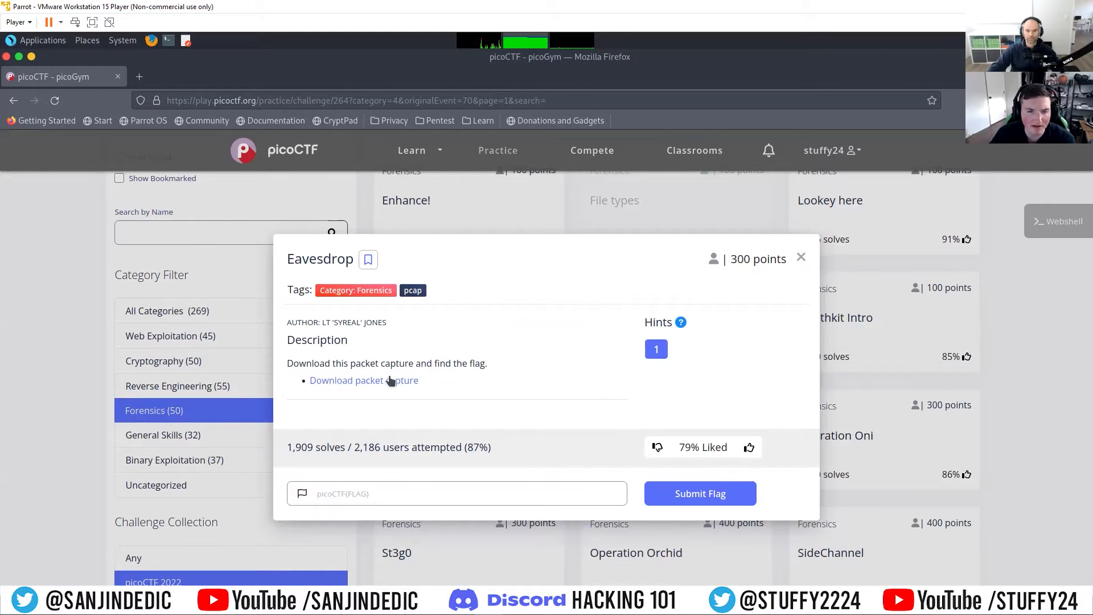
Step: Reveal the Eavesdrop hint and copy the packet capture download link
{"action": "left_click", "coordinate": [654, 352]}
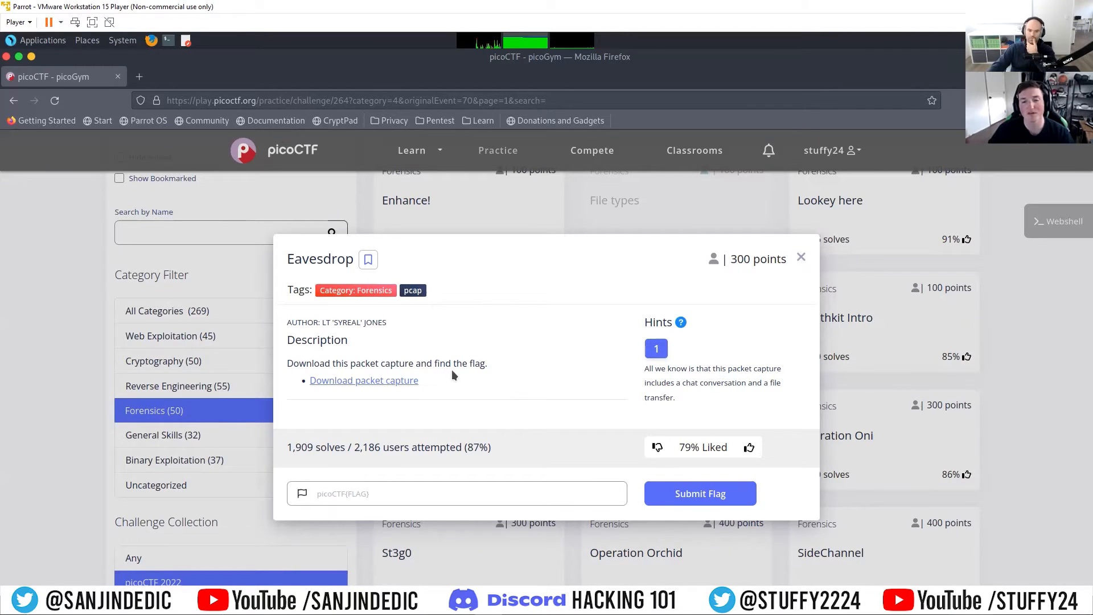
{"action": "right_click", "coordinate": [405, 387]}
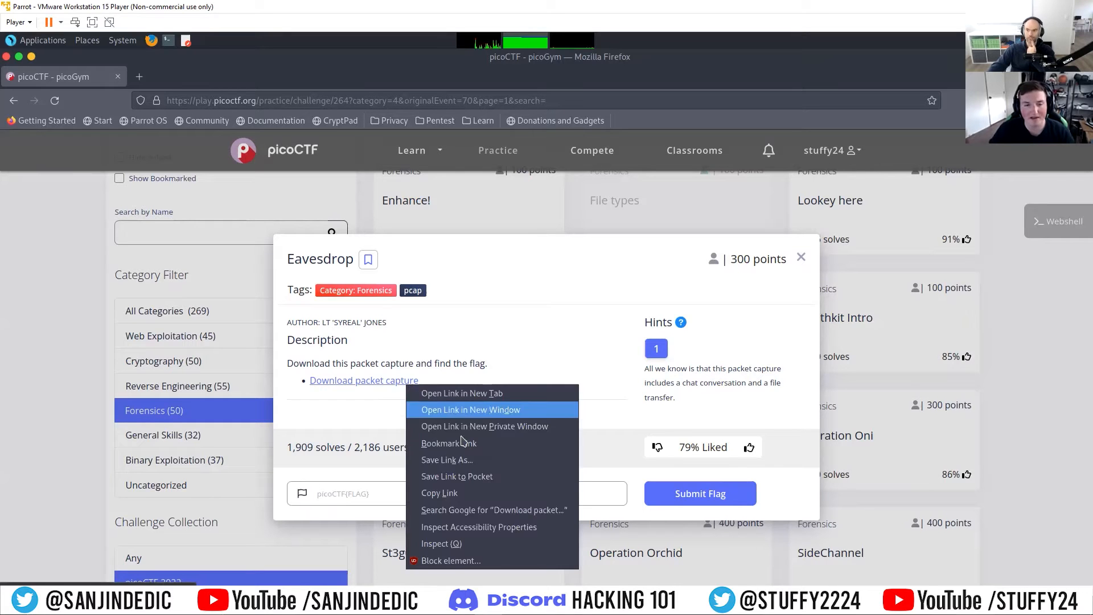
{"action": "left_click", "coordinate": [442, 493]}
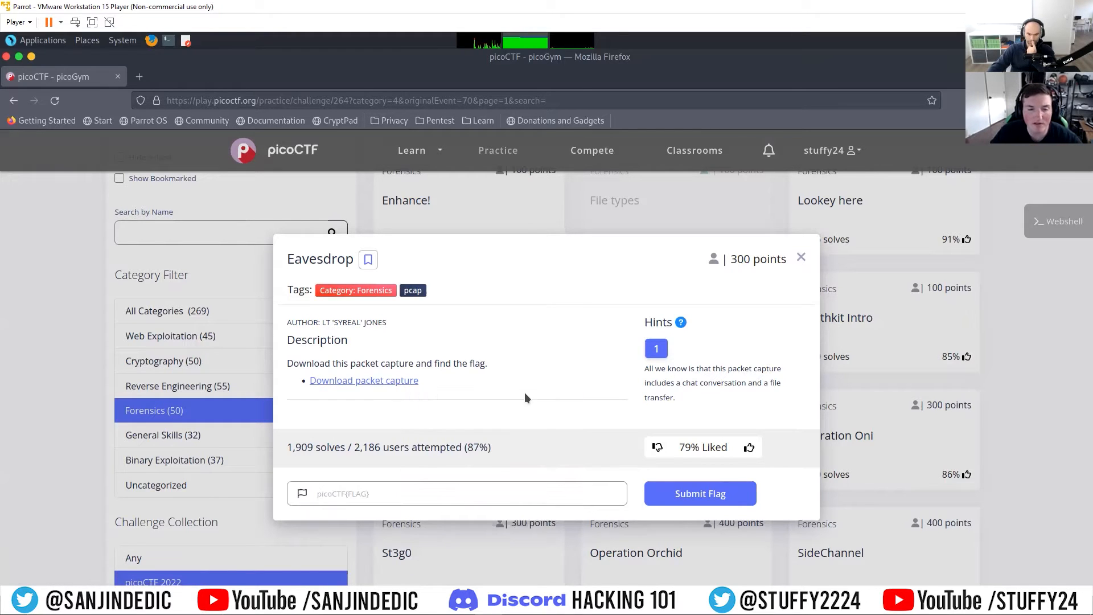
Step: Open a terminal, list the pico folder, and change into the Eavesdrop directory
{"action": "key", "text": "ctrl+alt+t"}
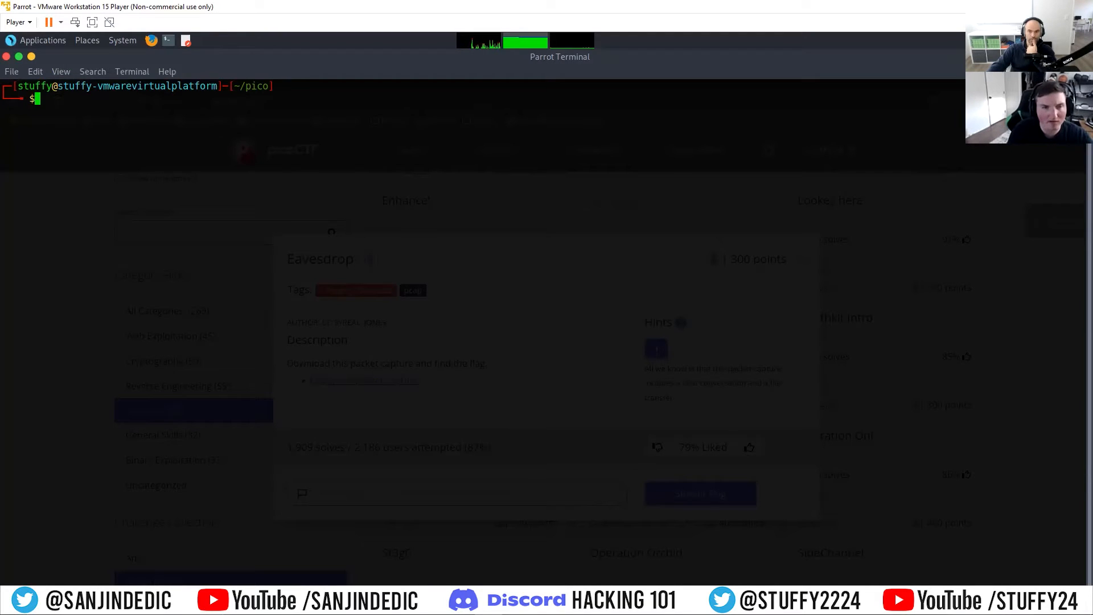
{"action": "type", "text": "ls"}
{"action": "key", "text": "Return"}
{"action": "type", "text": "cd Ea"}
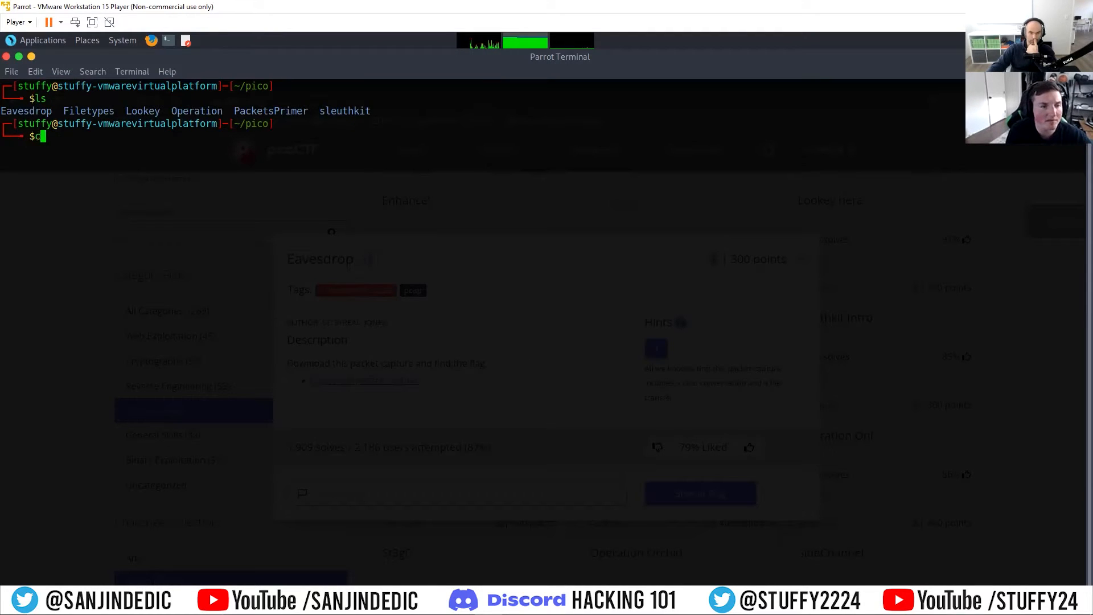
{"action": "key", "text": "Tab"}
{"action": "key", "text": "Return"}
{"action": "type", "text": "ls"}
{"action": "key", "text": "Return"}
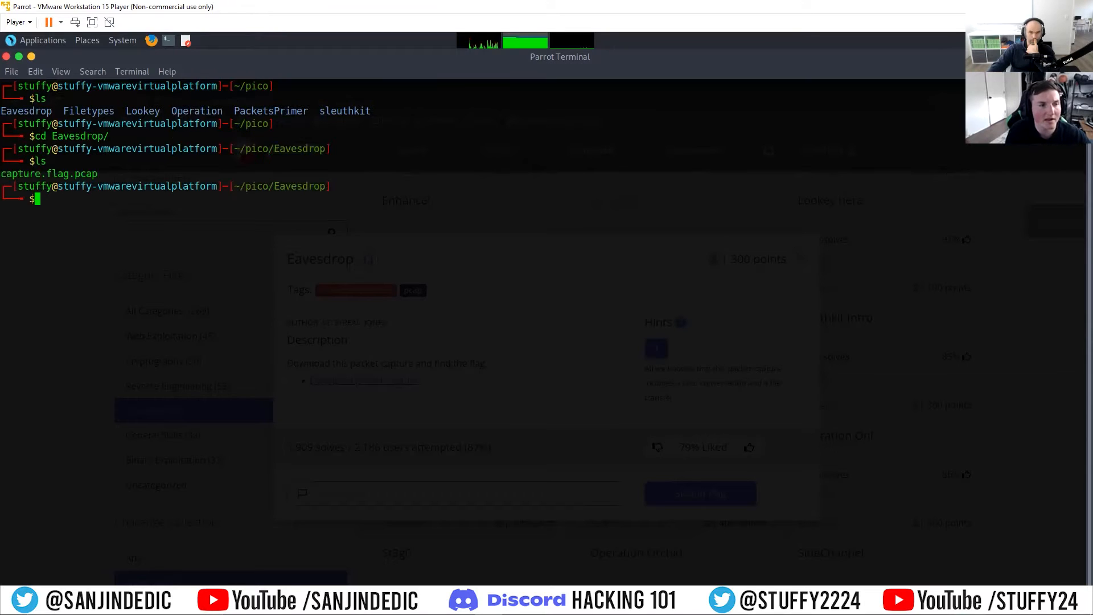
Step: Open capture.flag.pcap in Wireshark and enlarge its window
{"action": "type", "text": "wireshar"}
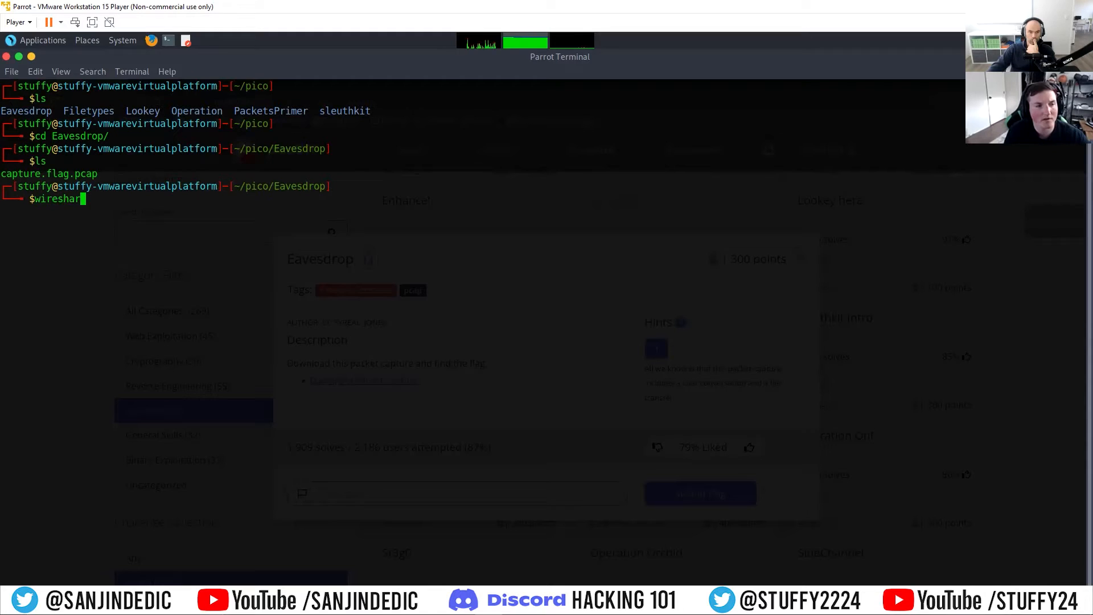
{"action": "type", "text": "k c"}
{"action": "key", "text": "Tab"}
{"action": "key", "text": "Return"}
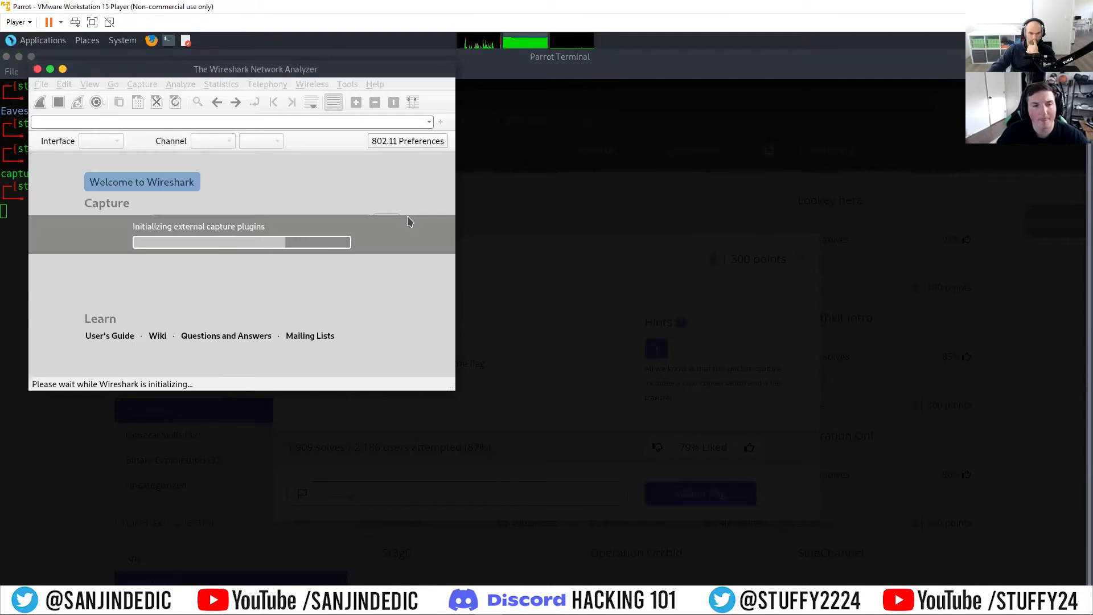
{"action": "left_click_drag", "start_coordinate": [349, 69], "coordinate": [428, 70]}
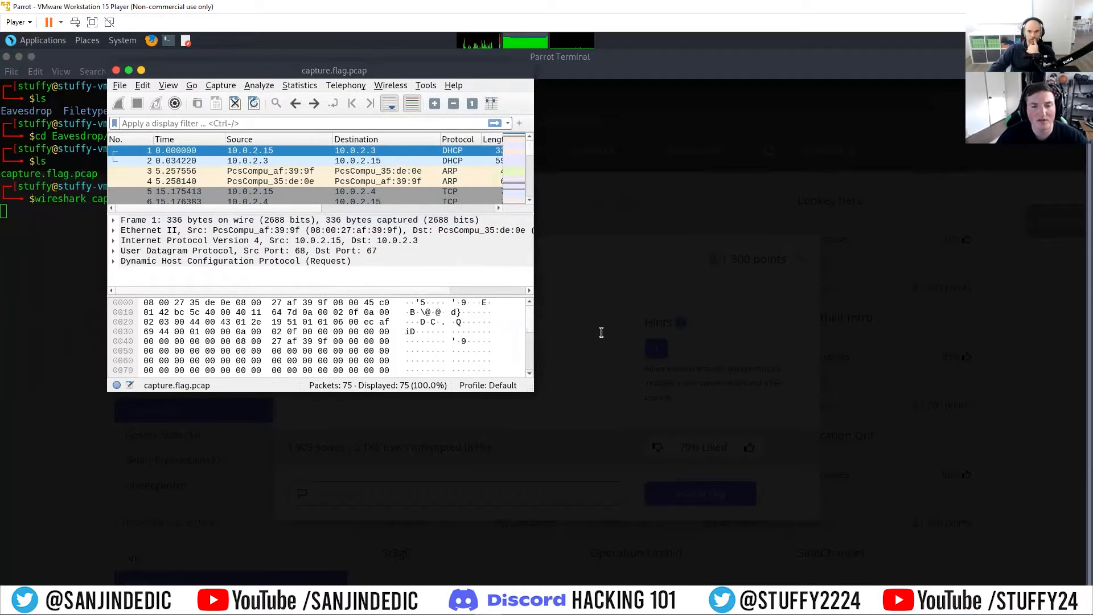
{"action": "left_click_drag", "start_coordinate": [537, 392], "coordinate": [905, 536]}
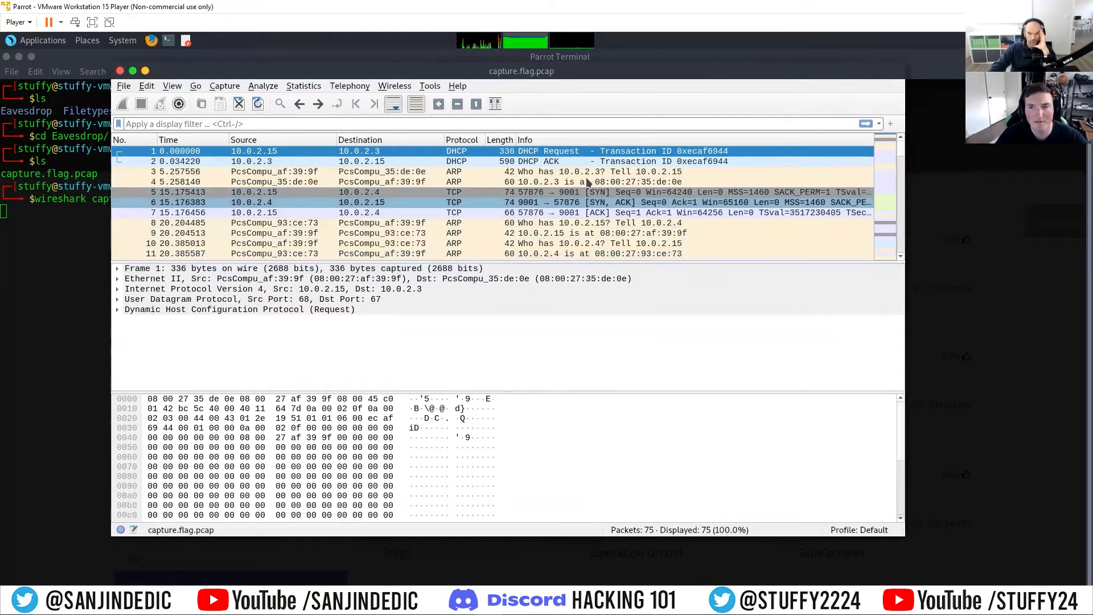
Step: Follow the TCP stream of packet 7 to view the chat conversation
{"action": "scroll", "coordinate": [566, 196], "scroll_direction": "down", "scroll_amount": 15}
{"action": "scroll", "coordinate": [566, 201], "scroll_direction": "down", "scroll_amount": 4}
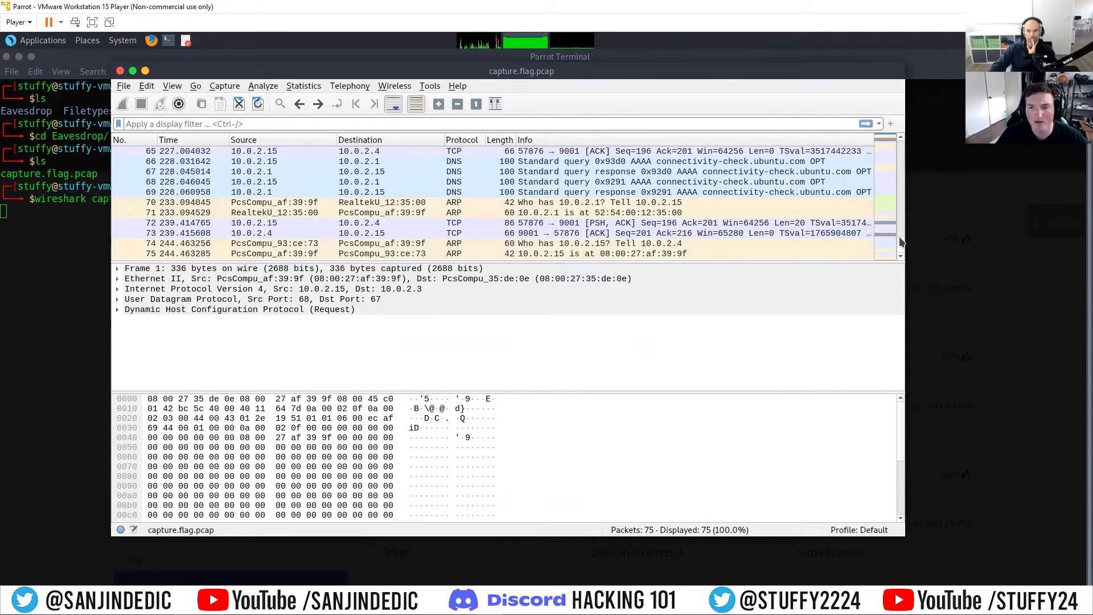
{"action": "scroll", "coordinate": [486, 180], "scroll_direction": "up", "scroll_amount": 20}
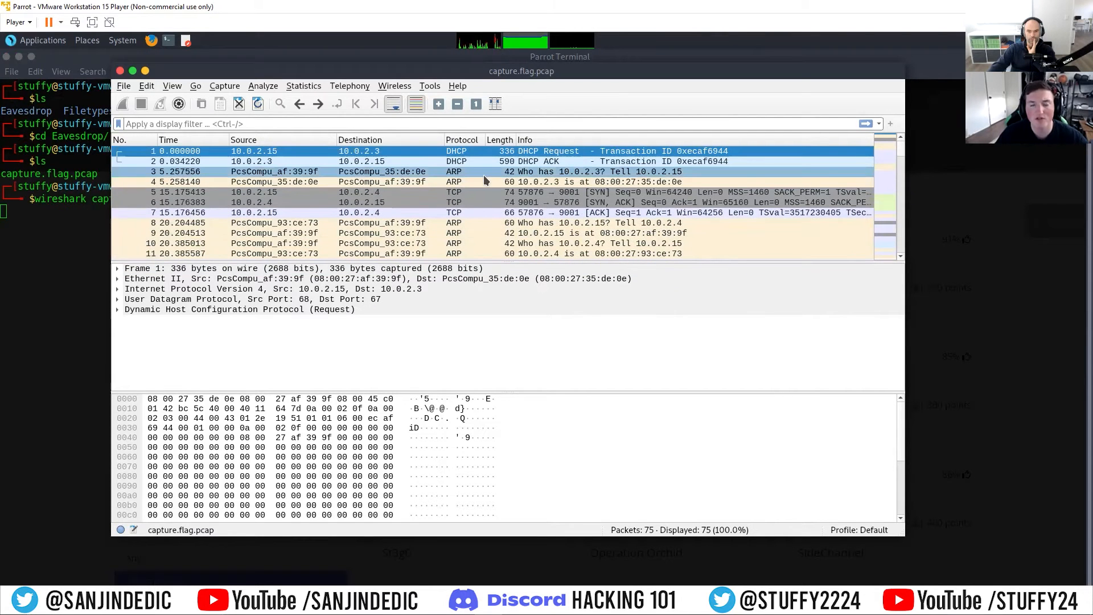
{"action": "left_click", "coordinate": [416, 173]}
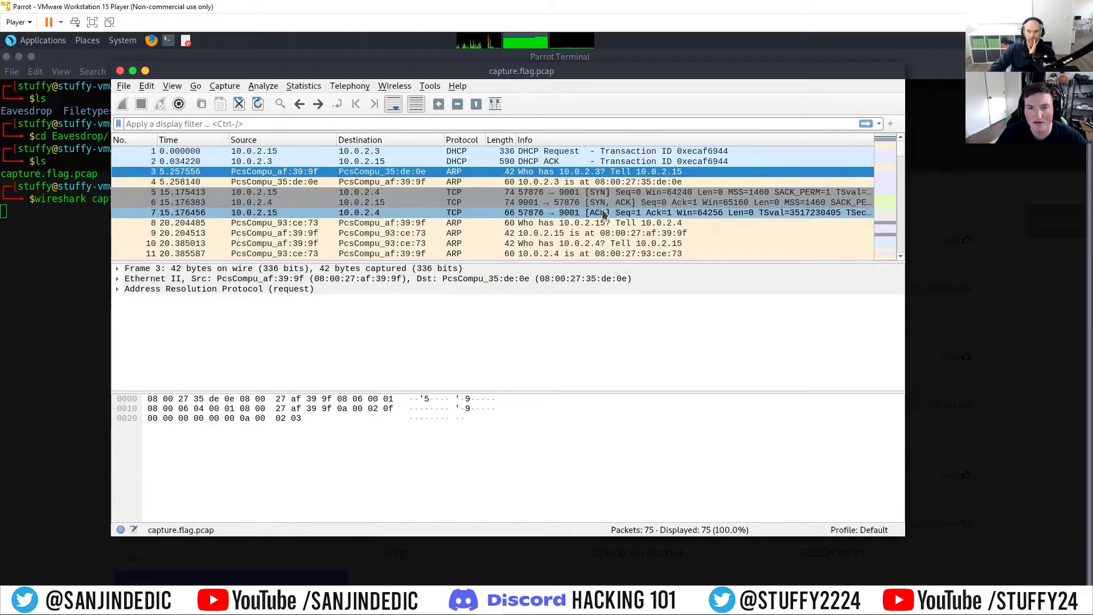
{"action": "left_click", "coordinate": [504, 214]}
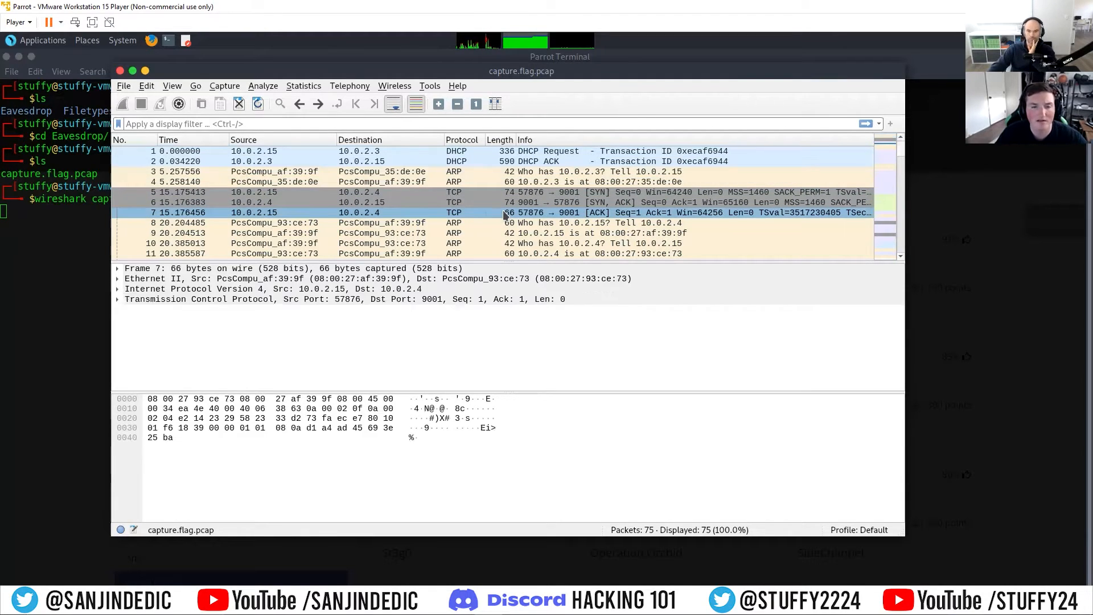
{"action": "right_click", "coordinate": [504, 215]}
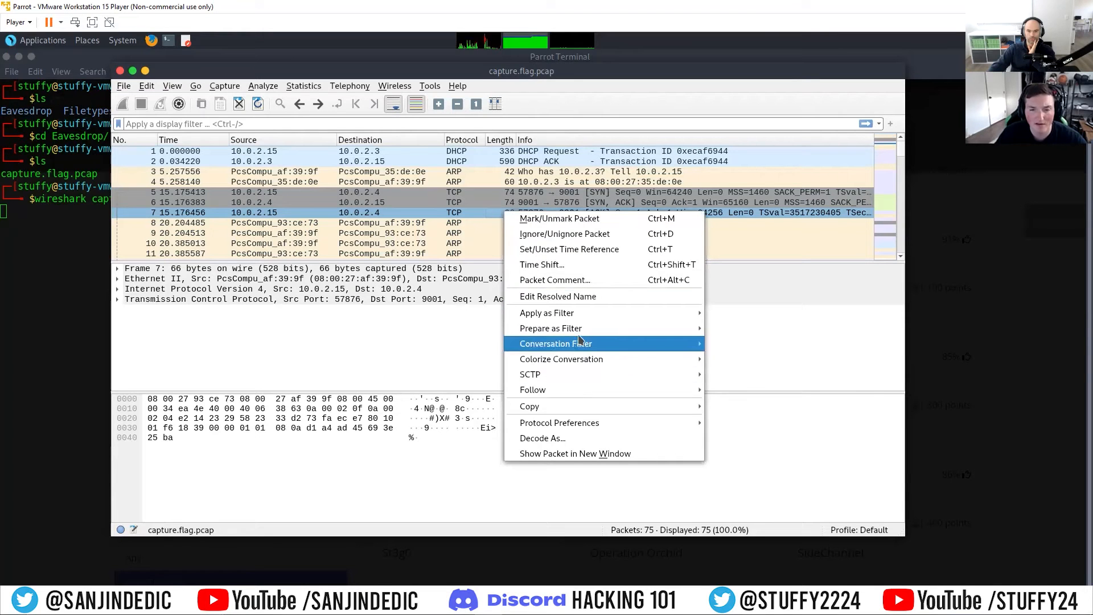
{"action": "mouse_move", "coordinate": [575, 391]}
{"action": "left_click", "coordinate": [734, 389]}
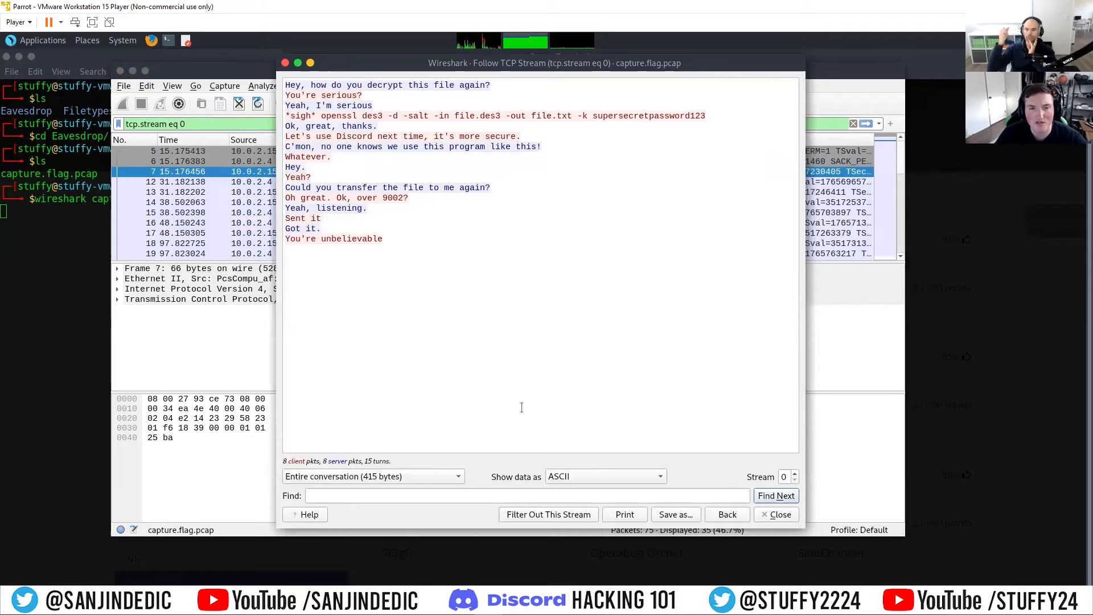
Step: Copy the openssl des3 decryption command from the chat conversation
{"action": "left_click_drag", "start_coordinate": [427, 295], "coordinate": [288, 80]}
{"action": "left_click", "coordinate": [548, 303]}
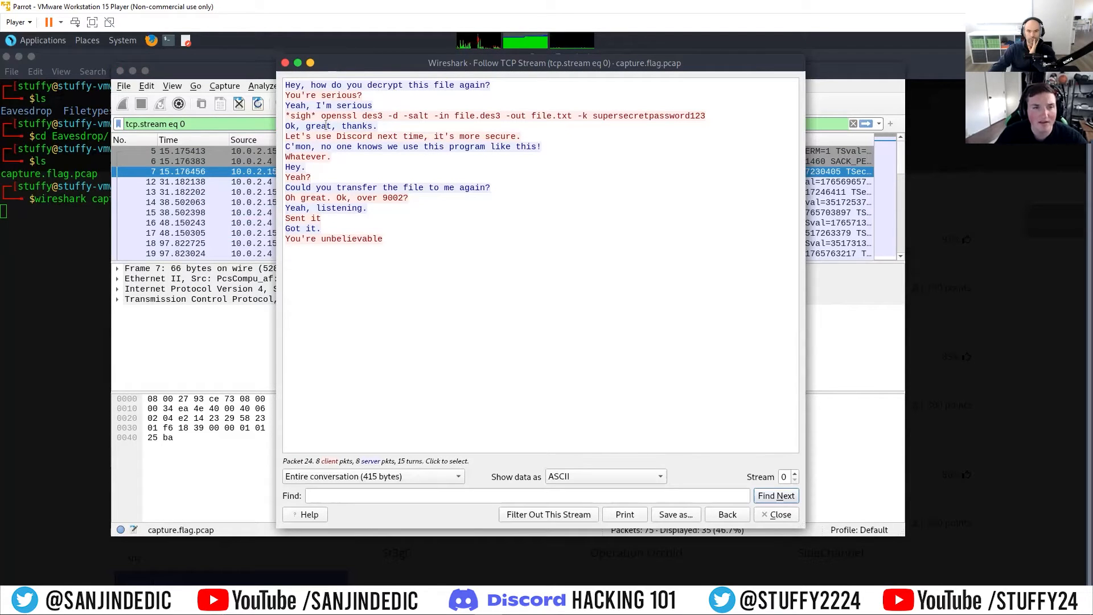
{"action": "left_click_drag", "start_coordinate": [321, 117], "coordinate": [715, 111]}
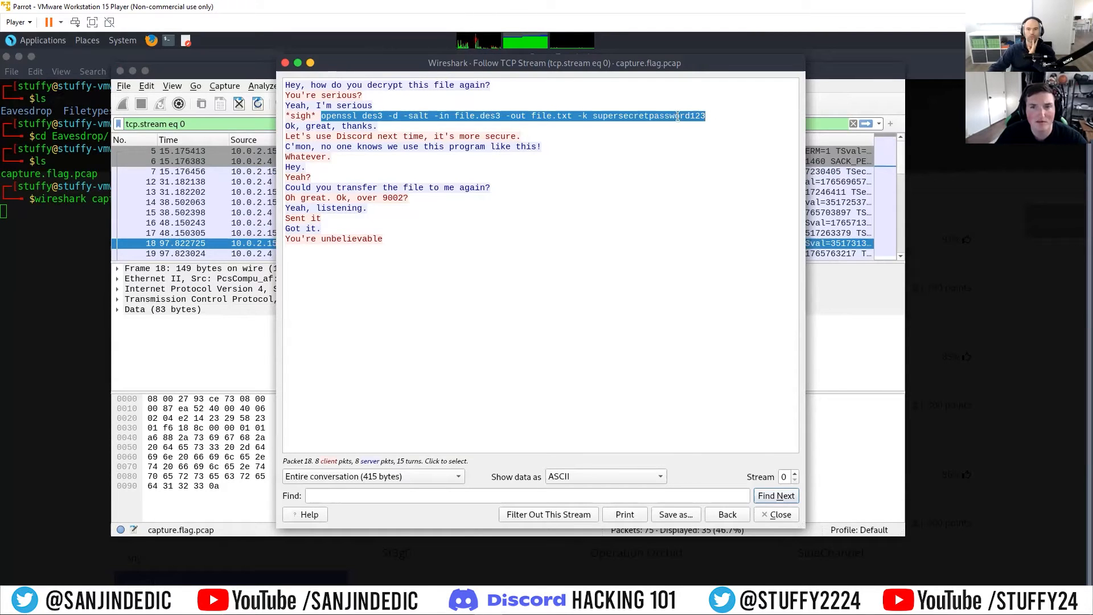
{"action": "right_click", "coordinate": [677, 113]}
{"action": "left_click", "coordinate": [692, 120]}
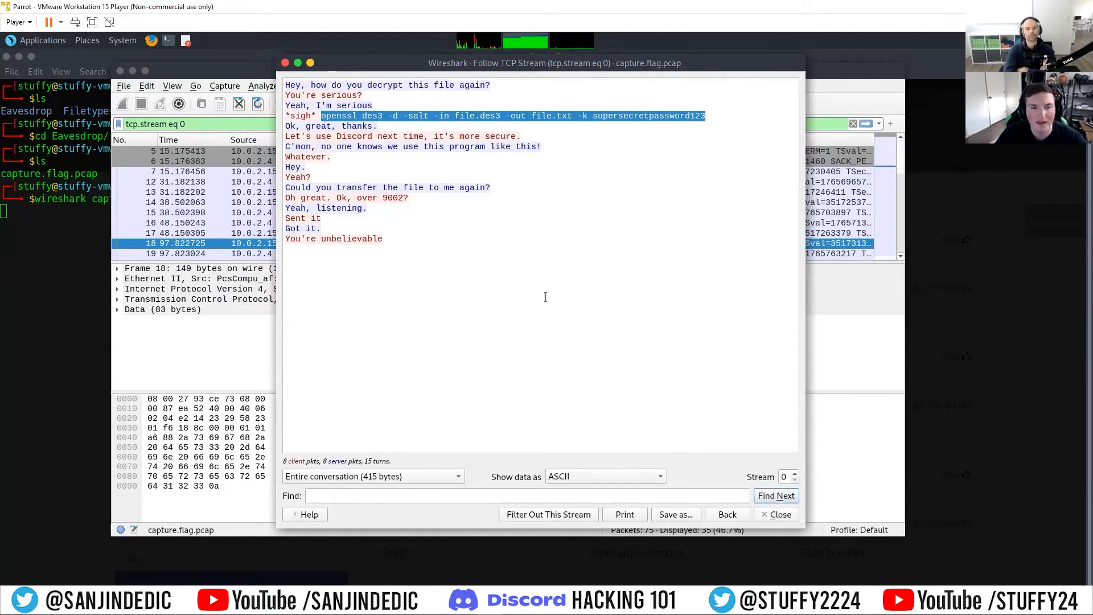
{"action": "left_click", "coordinate": [498, 367]}
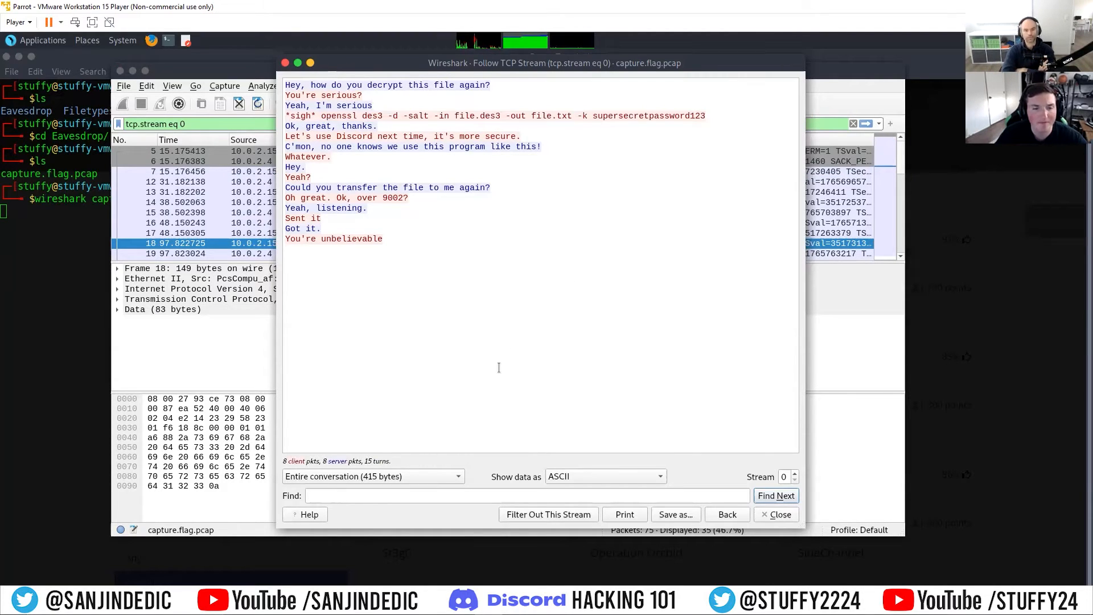
Step: Step through the other TCP streams of the capture and back to stream 0
{"action": "left_click", "coordinate": [795, 475]}
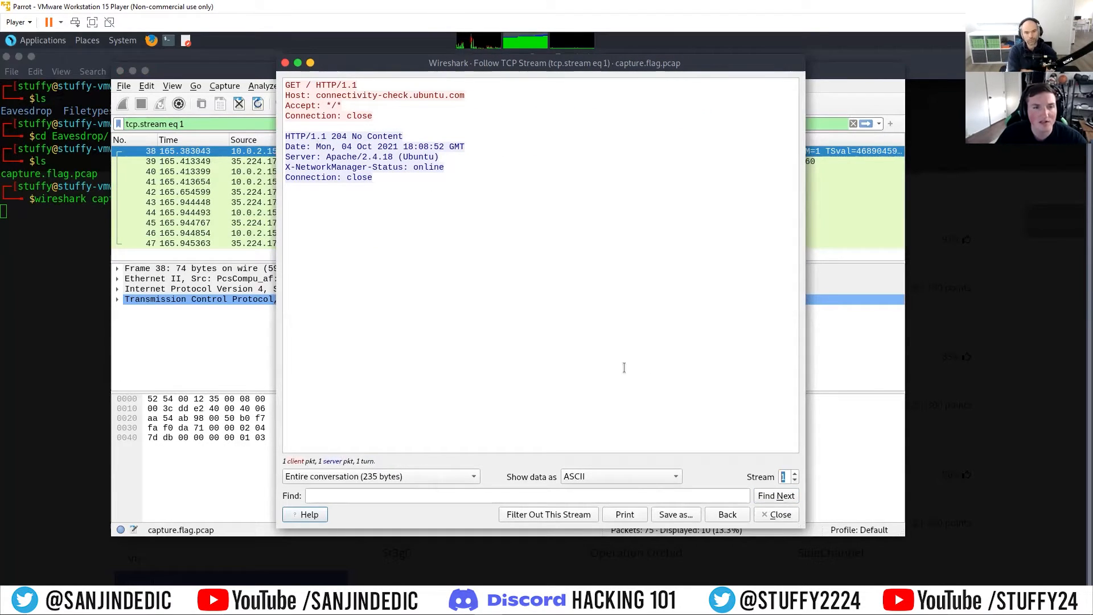
{"action": "left_click", "coordinate": [796, 475]}
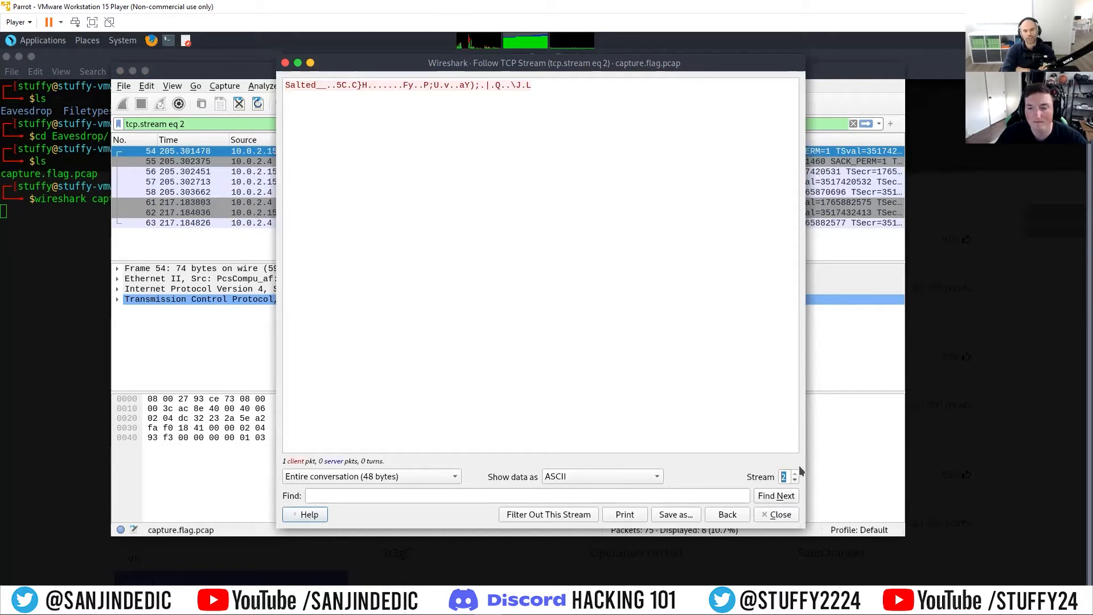
{"action": "left_click", "coordinate": [796, 479]}
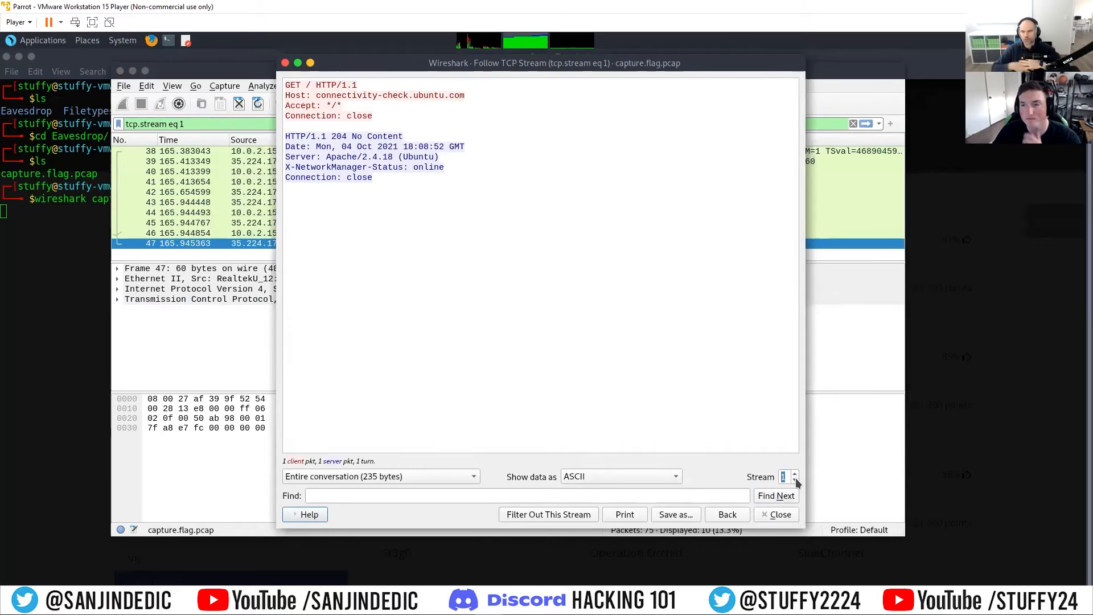
{"action": "left_click", "coordinate": [795, 480]}
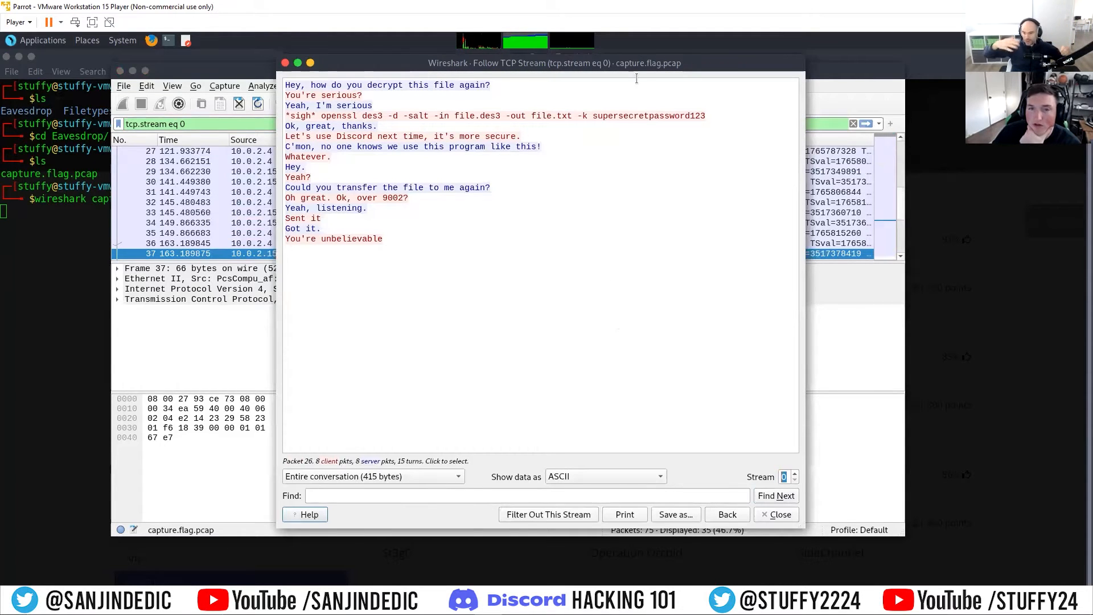
{"action": "left_click_drag", "start_coordinate": [736, 75], "coordinate": [579, 100]}
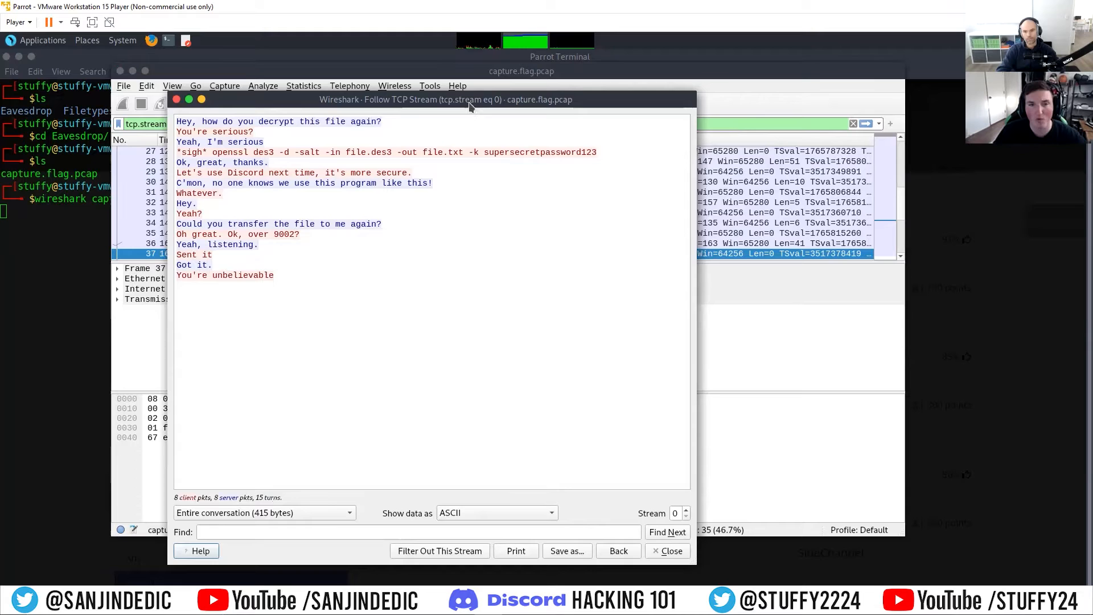
{"action": "left_click_drag", "start_coordinate": [607, 250], "coordinate": [504, 114]}
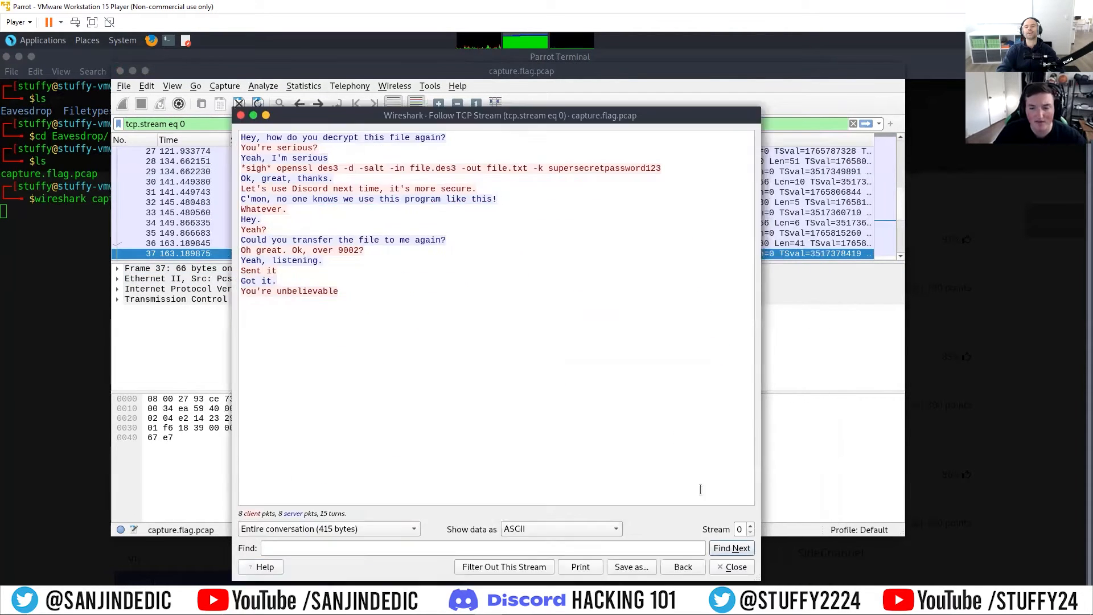
Step: Switch through the streams to stream 2 and examine the salted encrypted file transfer
{"action": "left_click", "coordinate": [750, 527]}
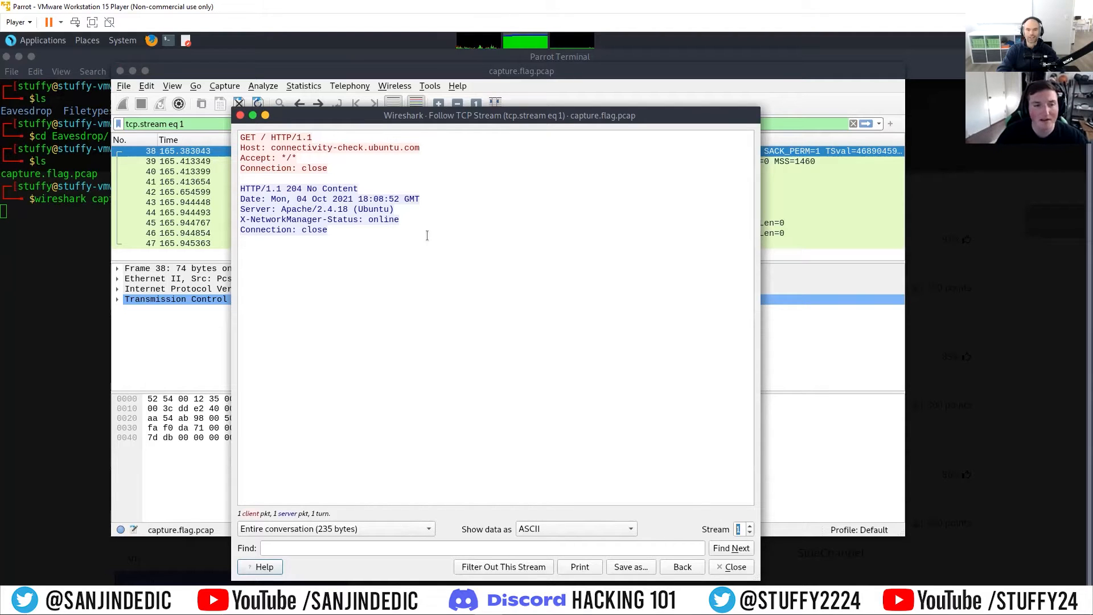
{"action": "left_click", "coordinate": [751, 527]}
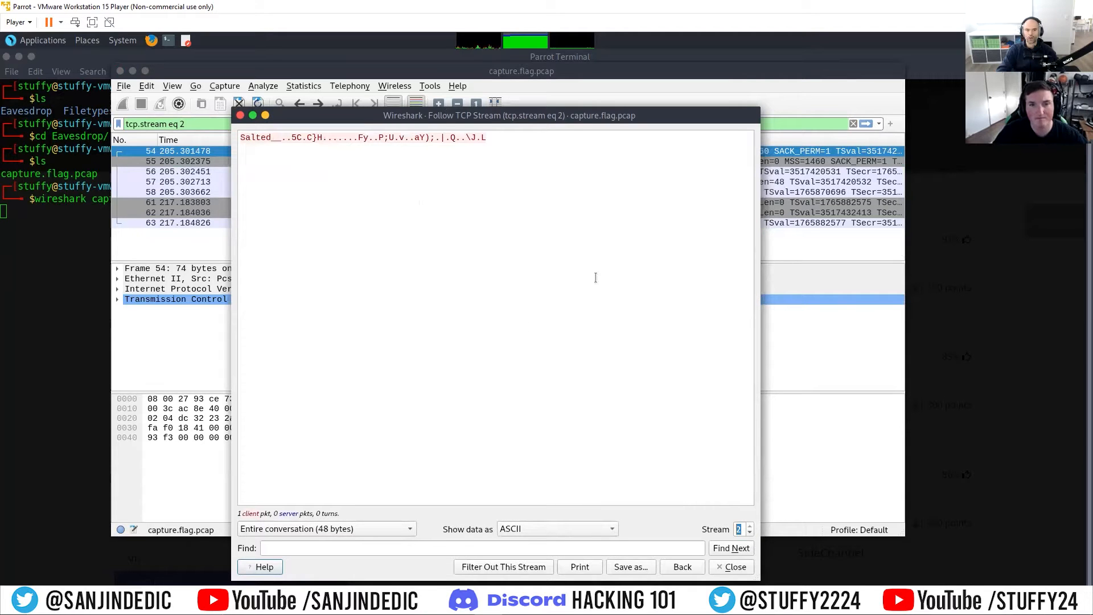
{"action": "left_click_drag", "start_coordinate": [562, 115], "coordinate": [640, 343]}
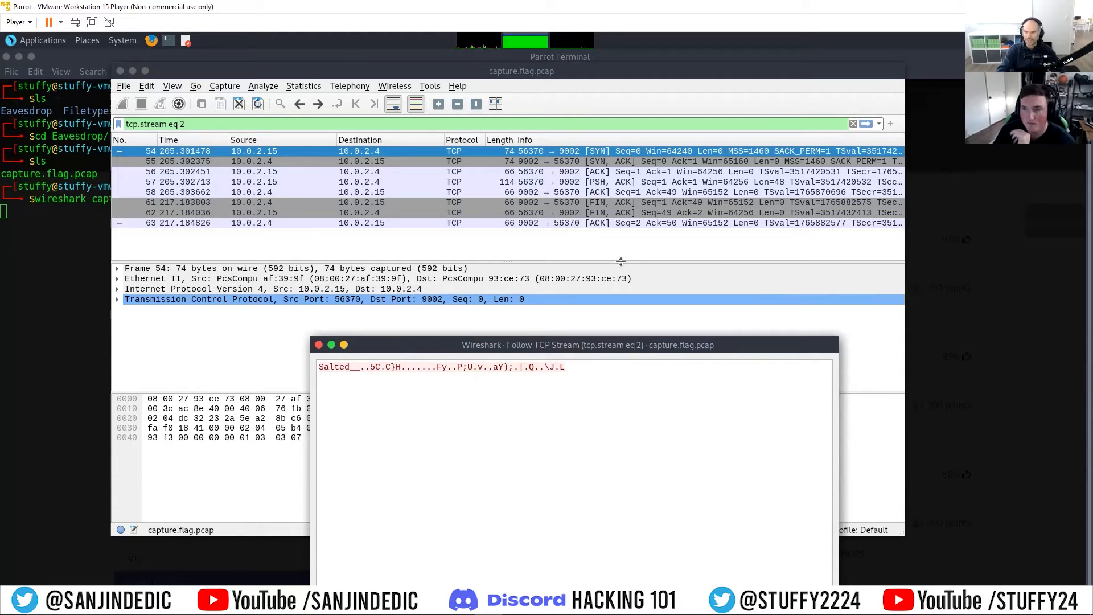
{"action": "left_click_drag", "start_coordinate": [628, 345], "coordinate": [619, 314]}
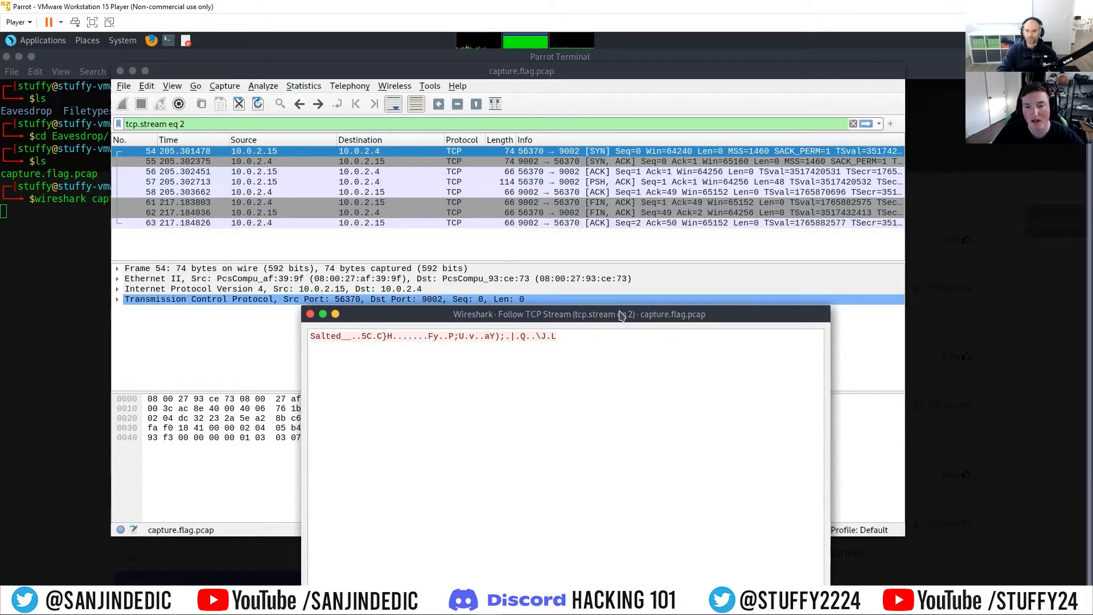
{"action": "left_click_drag", "start_coordinate": [620, 316], "coordinate": [574, 141]}
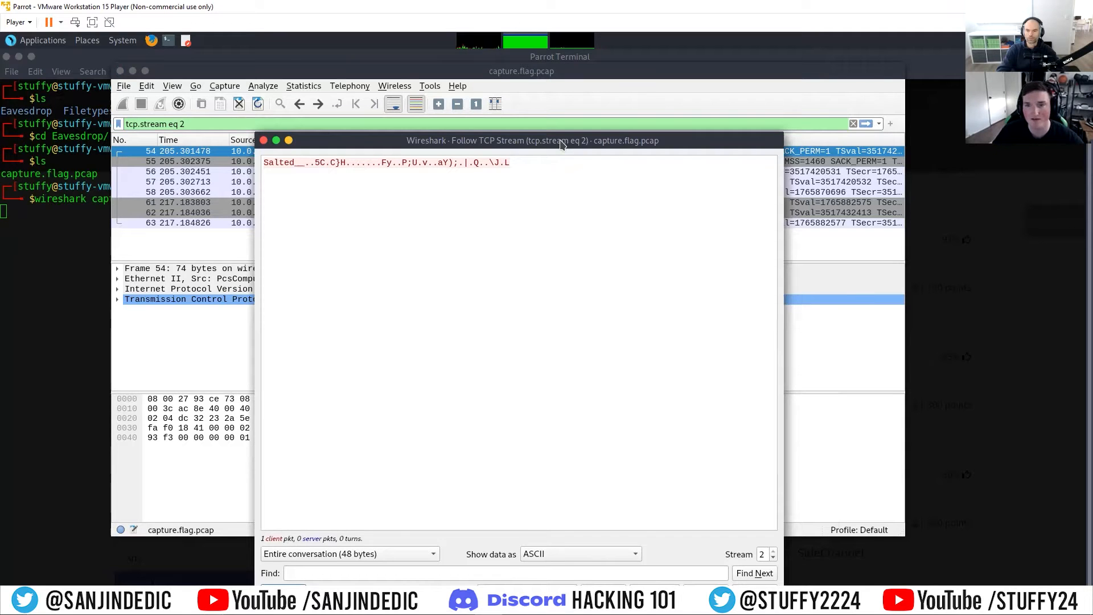
{"action": "left_click_drag", "start_coordinate": [560, 140], "coordinate": [552, 110]}
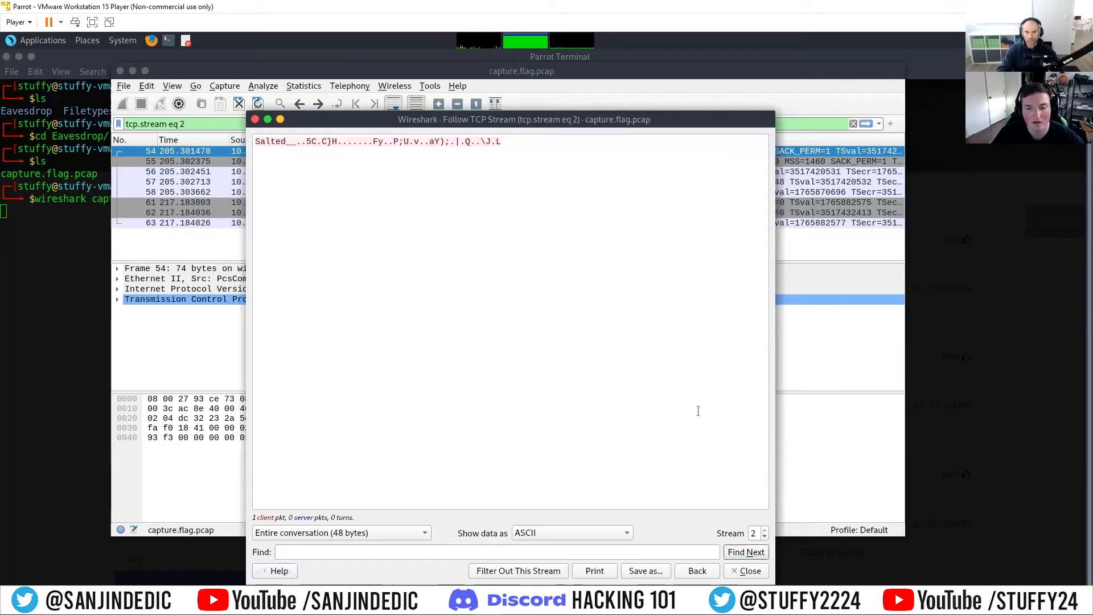
{"action": "left_click", "coordinate": [764, 537]}
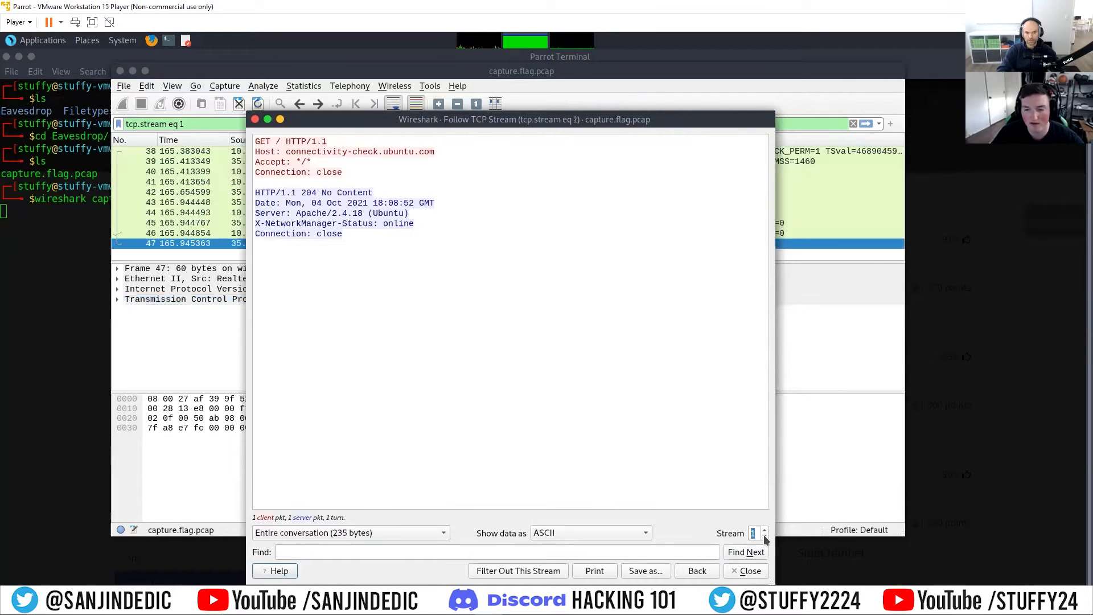
{"action": "left_click", "coordinate": [763, 535]}
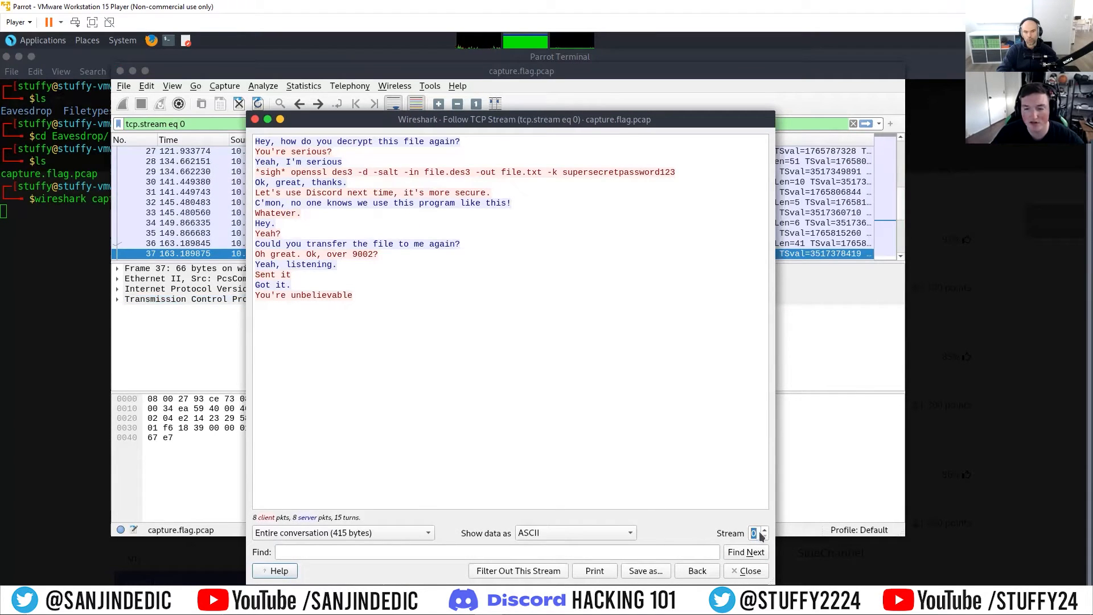
{"action": "left_click", "coordinate": [764, 529]}
{"action": "left_click", "coordinate": [765, 529]}
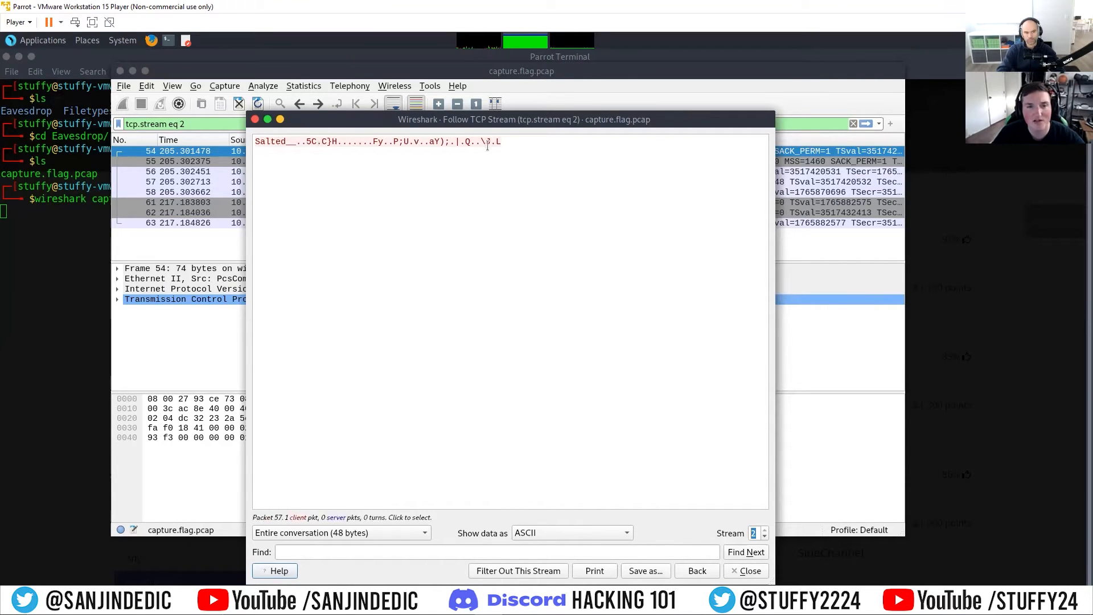
Step: Step back to stream 1 and return to stream 2 to recheck the salted encrypted data
{"action": "left_click_drag", "start_coordinate": [516, 123], "coordinate": [529, 107]}
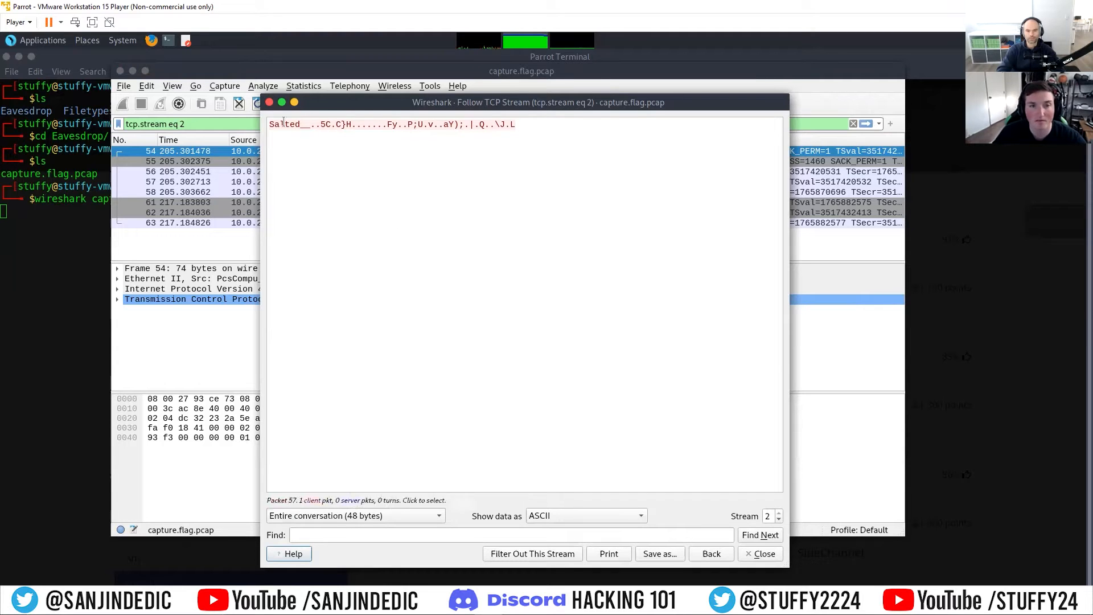
{"action": "left_click", "coordinate": [779, 519]}
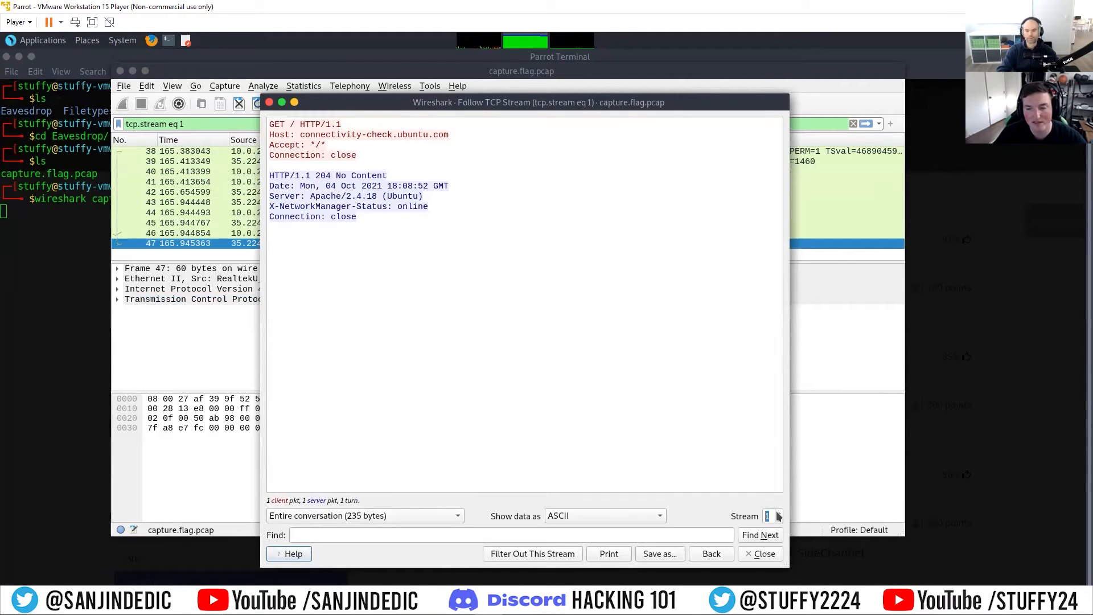
{"action": "left_click", "coordinate": [779, 513]}
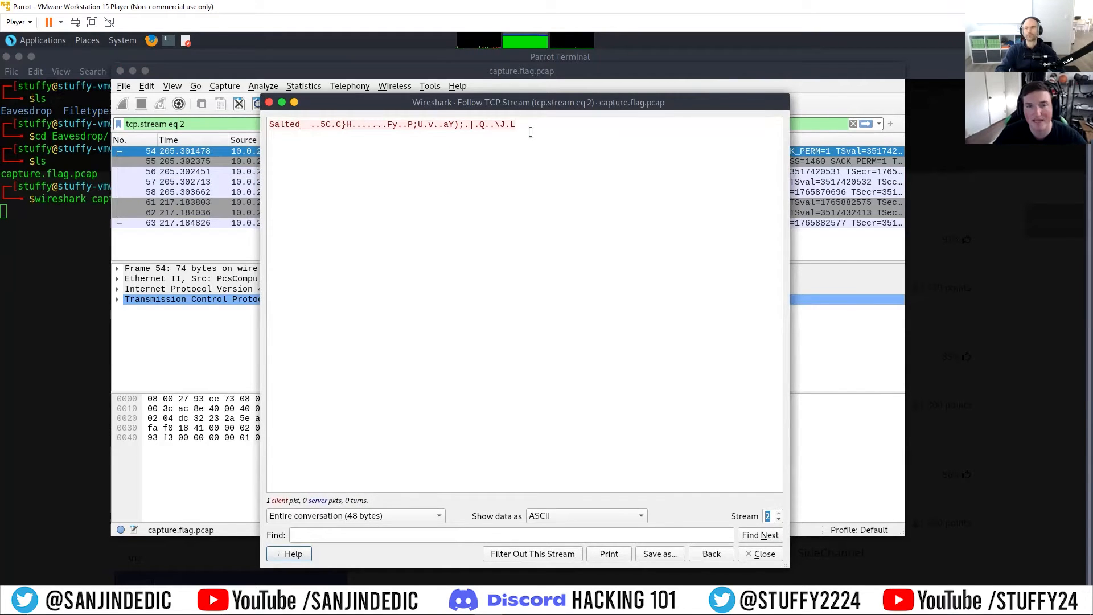
{"action": "left_click_drag", "start_coordinate": [530, 130], "coordinate": [272, 123]}
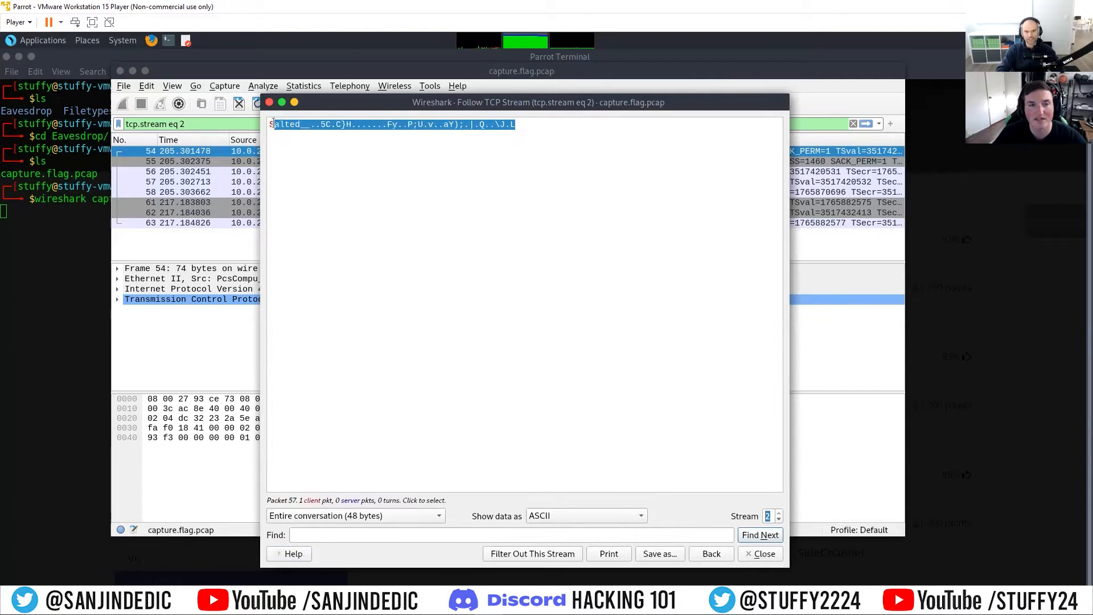
{"action": "left_click", "coordinate": [582, 144]}
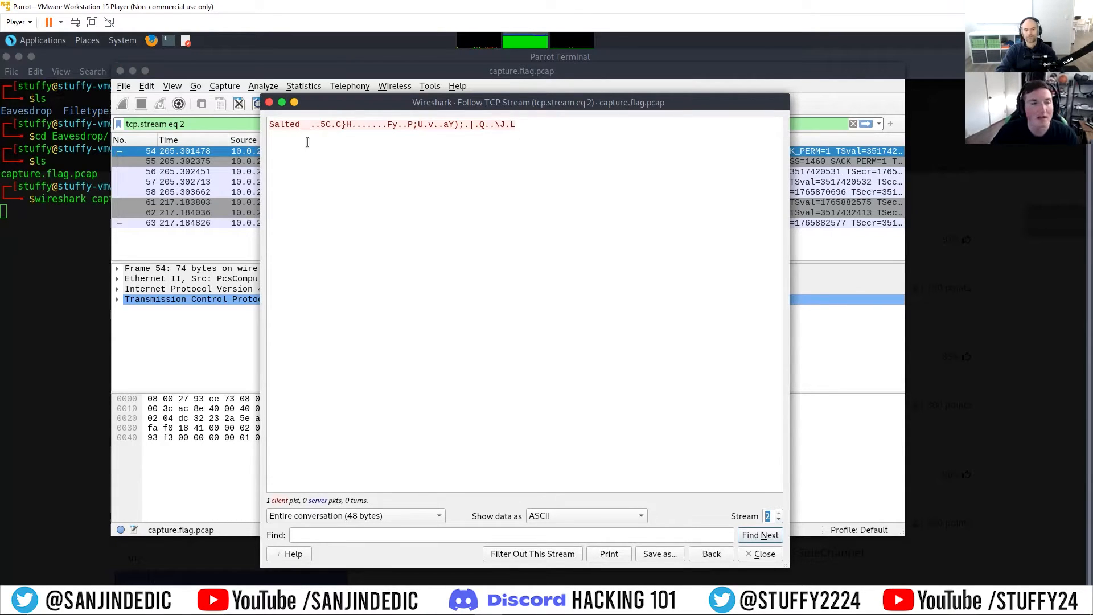
Step: Paste the copied openssl des3 command into a text editor document and add blank lines below it
{"action": "left_click", "coordinate": [186, 41]}
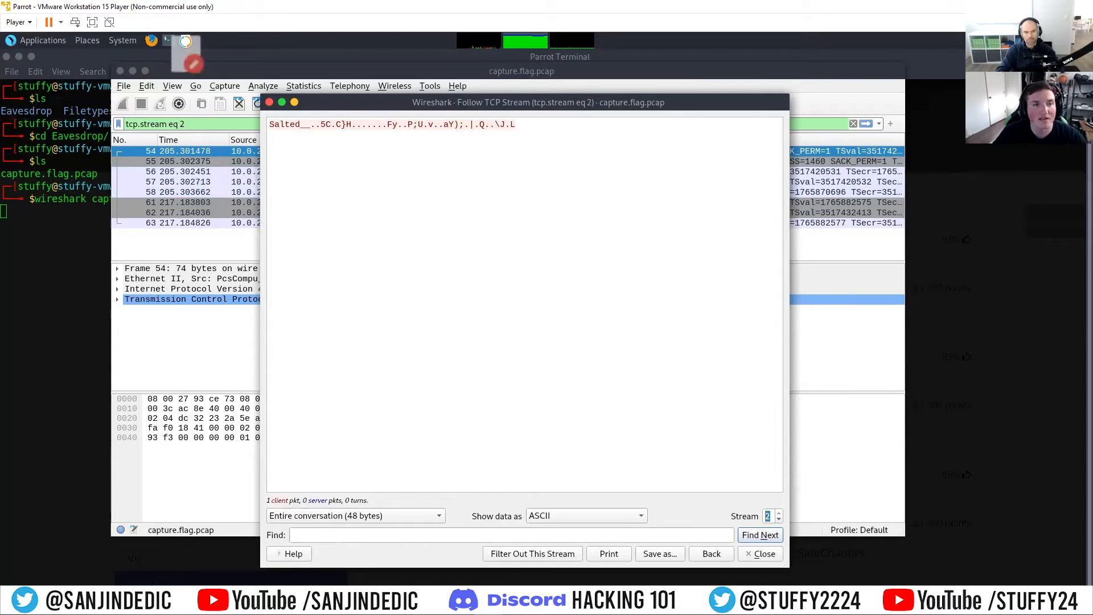
{"action": "right_click", "coordinate": [136, 195]}
{"action": "left_click", "coordinate": [148, 221]}
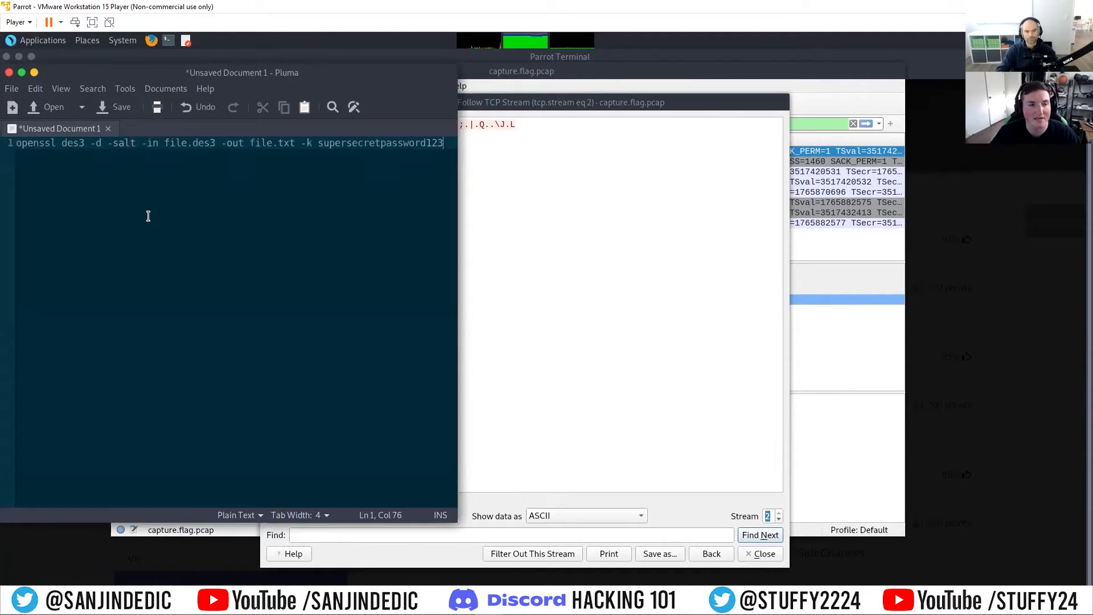
{"action": "key", "text": "Return"}
{"action": "key", "text": "Return"}
{"action": "key", "text": "Return"}
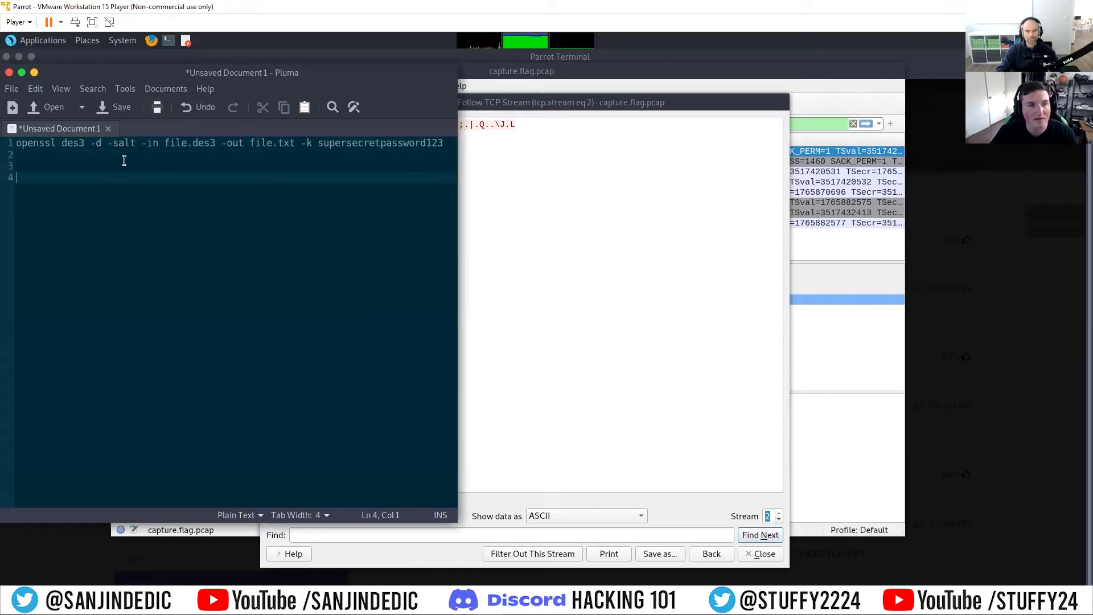
Step: Copy stream 2's salted ASCII data and paste it on line 4 of the editor document
{"action": "left_click_drag", "start_coordinate": [321, 72], "coordinate": [388, 124]}
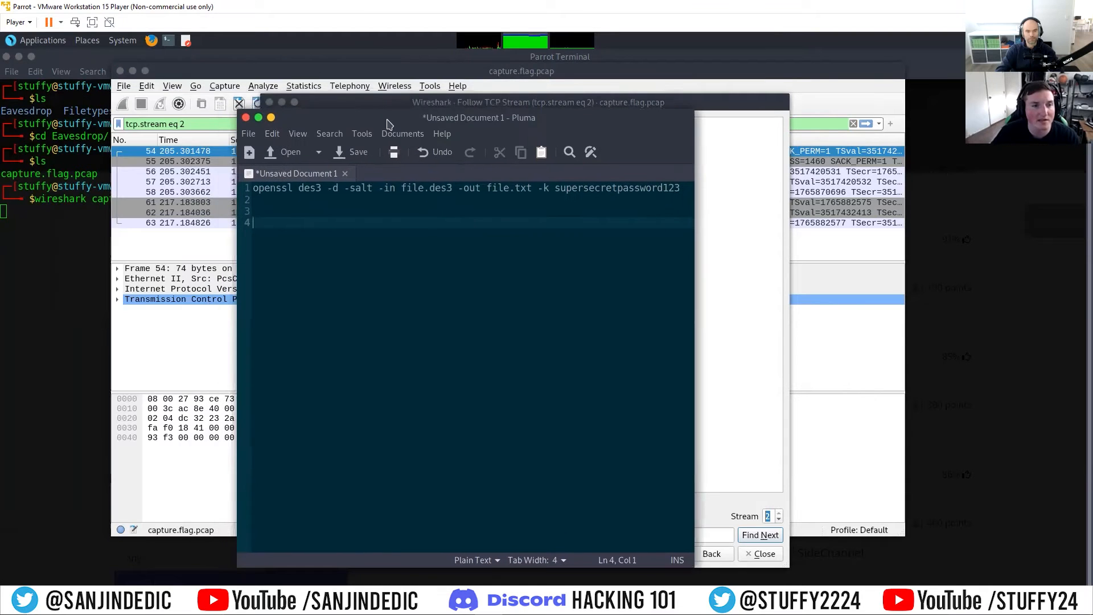
{"action": "left_click_drag", "start_coordinate": [295, 117], "coordinate": [313, 230]}
{"action": "left_click_drag", "start_coordinate": [521, 129], "coordinate": [266, 127]}
{"action": "right_click", "coordinate": [284, 126]}
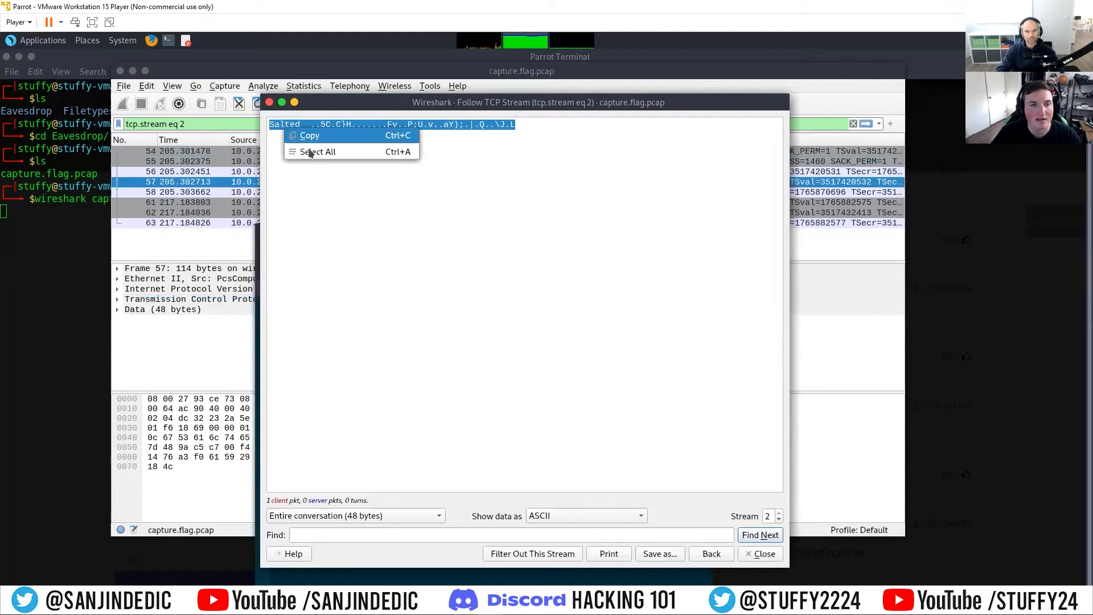
{"action": "left_click", "coordinate": [316, 135]}
{"action": "key", "text": "alt+Tab"}
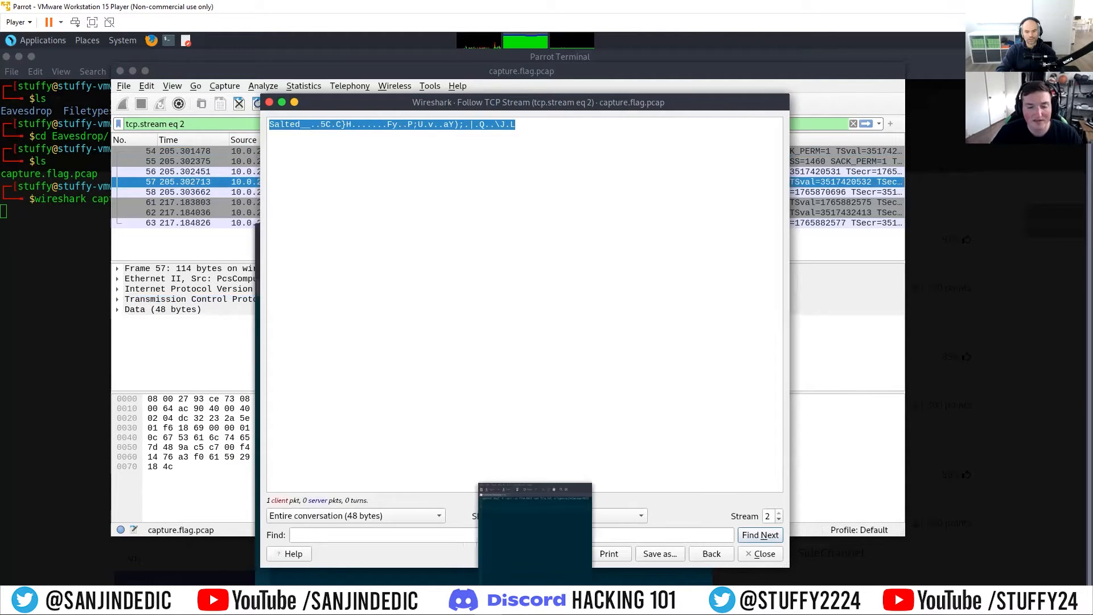
{"action": "right_click", "coordinate": [331, 339]}
{"action": "left_click", "coordinate": [361, 380]}
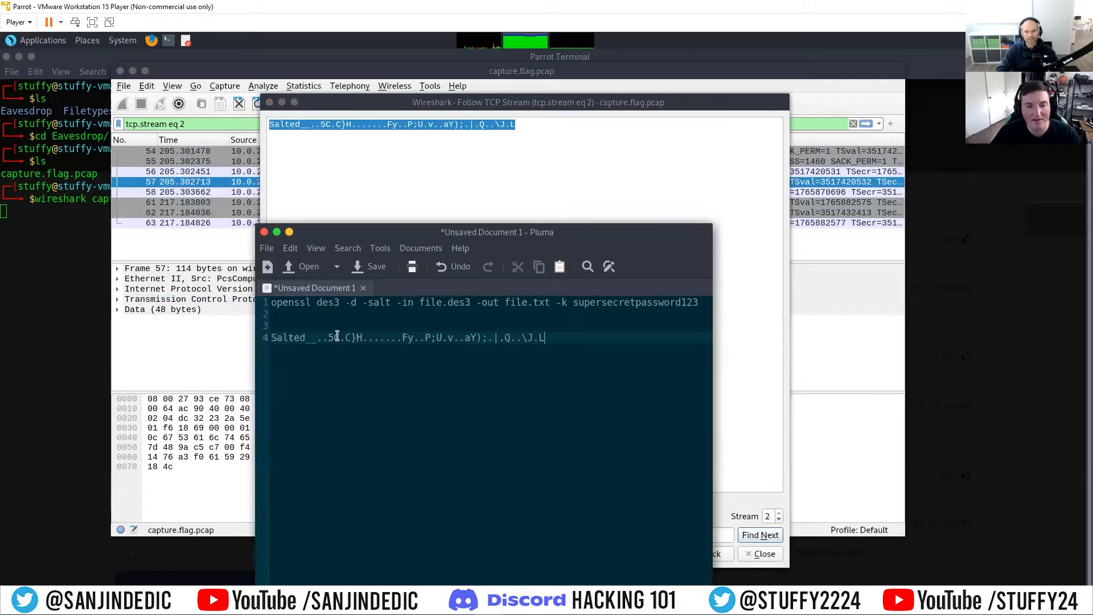
Step: Switch the stream 2 data display to Raw
{"action": "left_click", "coordinate": [527, 108]}
{"action": "left_click", "coordinate": [557, 148]}
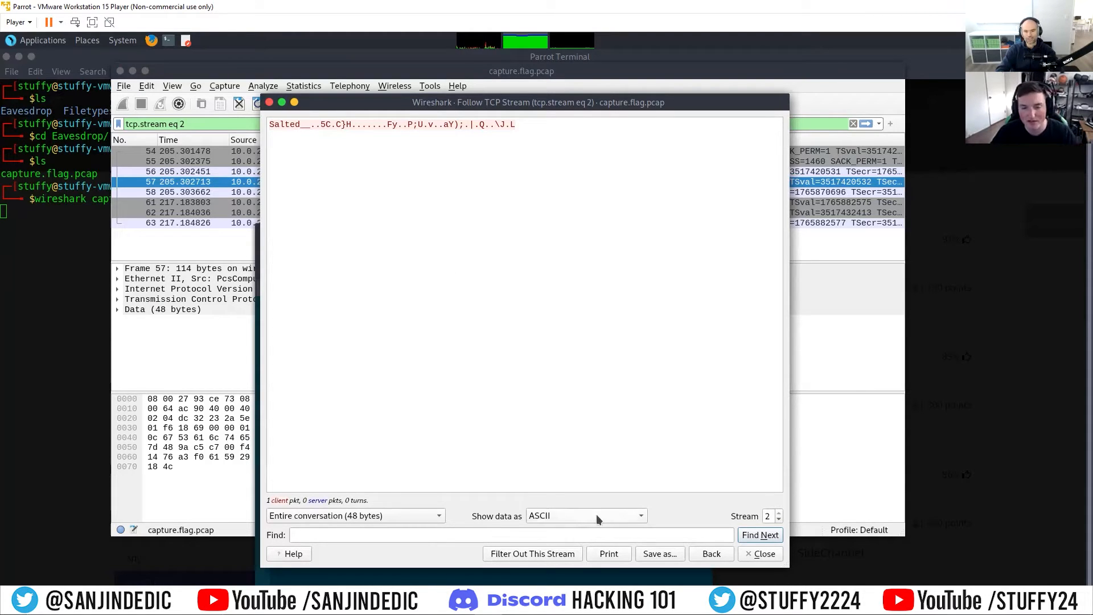
{"action": "left_click", "coordinate": [621, 517]}
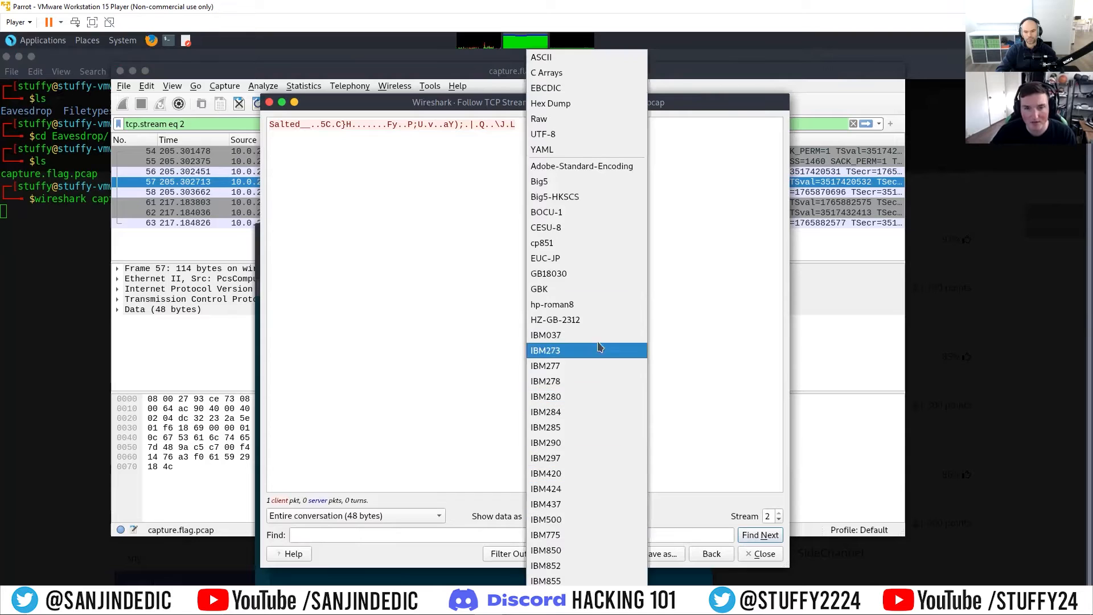
{"action": "left_click", "coordinate": [639, 517]}
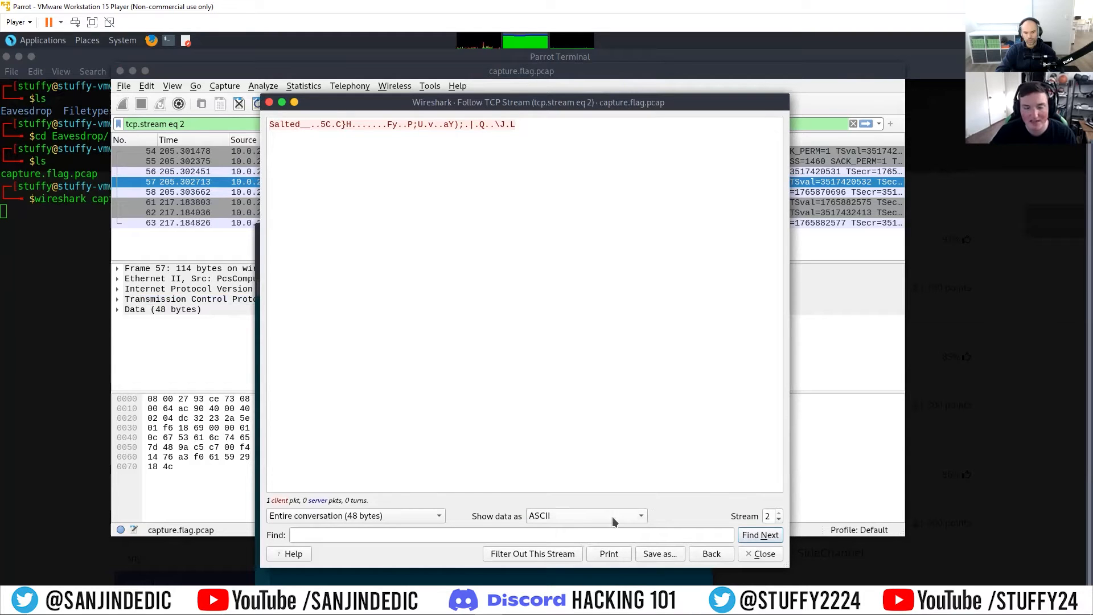
{"action": "left_click", "coordinate": [613, 517]}
{"action": "left_click", "coordinate": [549, 124]}
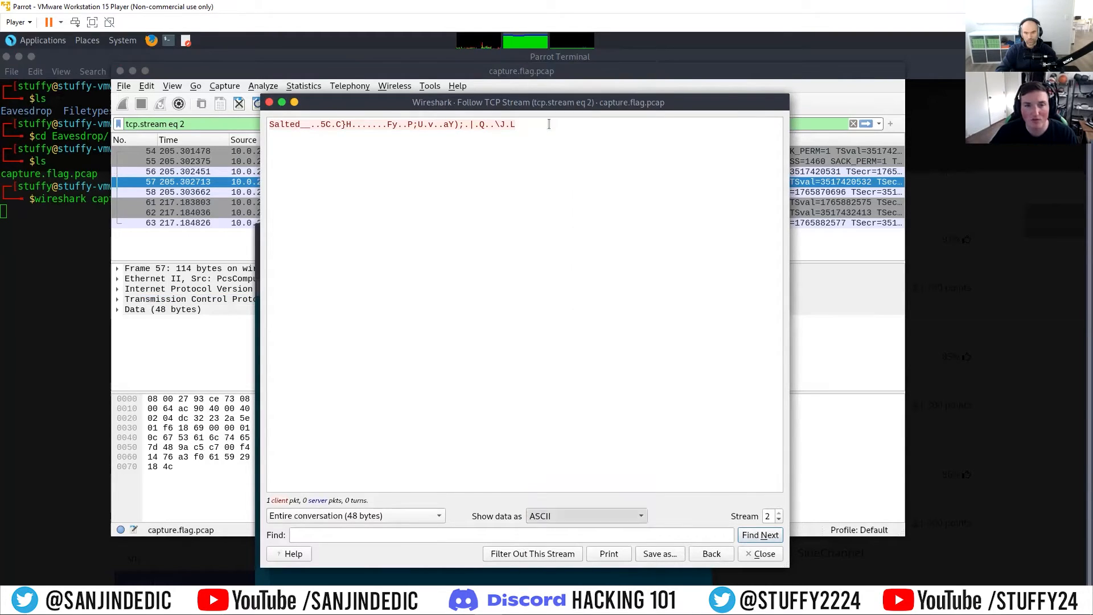
Step: Copy the raw hex data of stream 2 and paste it on line 6 of the editor document
{"action": "left_click_drag", "start_coordinate": [759, 124], "coordinate": [277, 124]}
{"action": "right_click", "coordinate": [277, 124]}
{"action": "left_click", "coordinate": [315, 132]}
{"action": "left_click", "coordinate": [511, 574]}
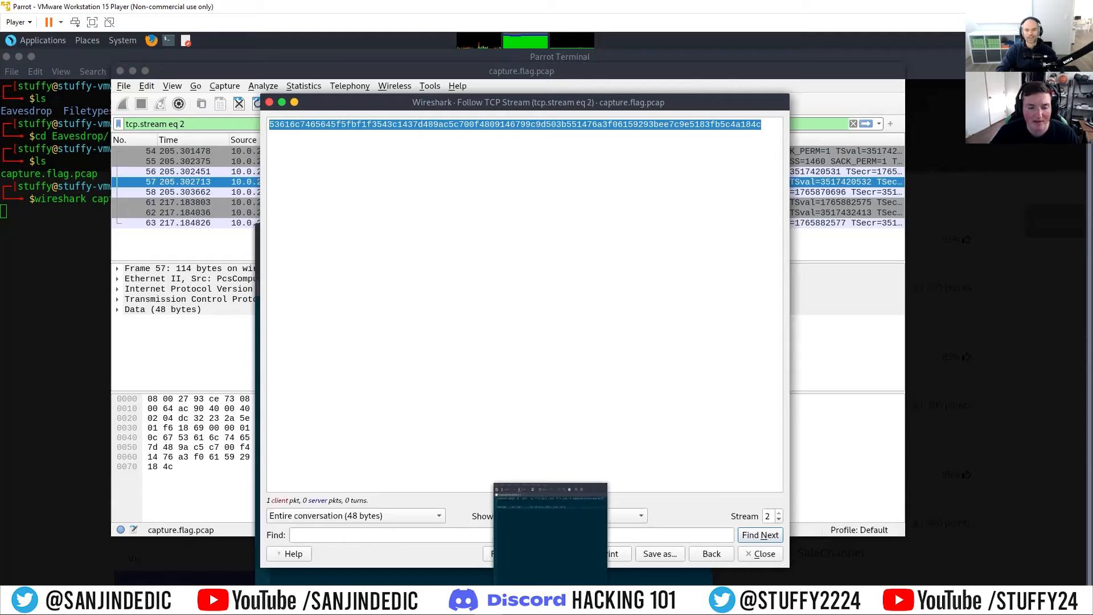
{"action": "key", "text": "Return"}
{"action": "key", "text": "Return"}
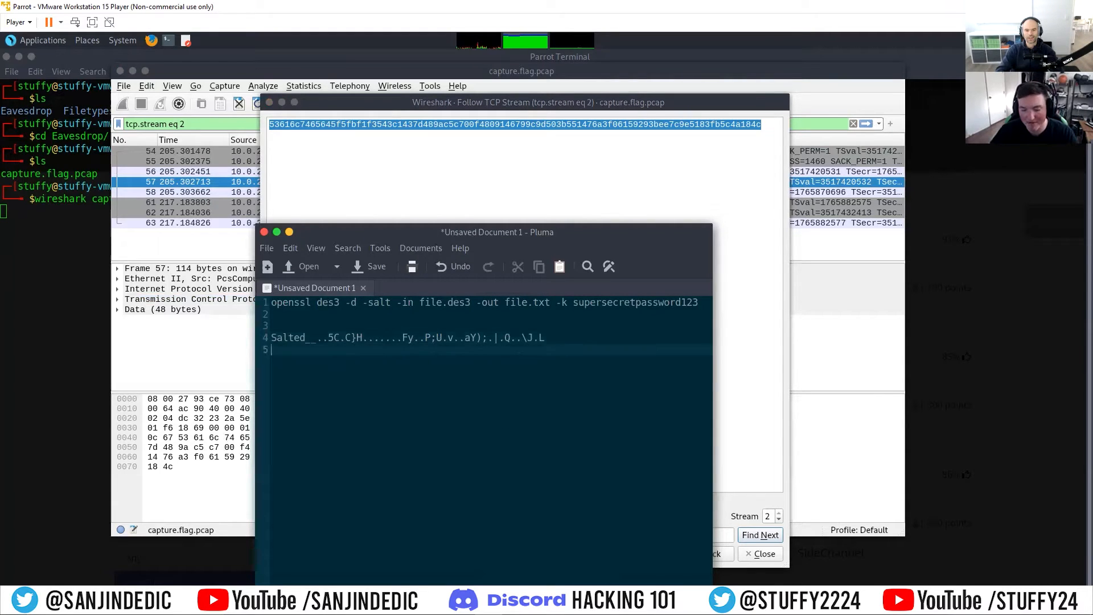
{"action": "right_click", "coordinate": [333, 363]}
{"action": "left_click", "coordinate": [368, 406]}
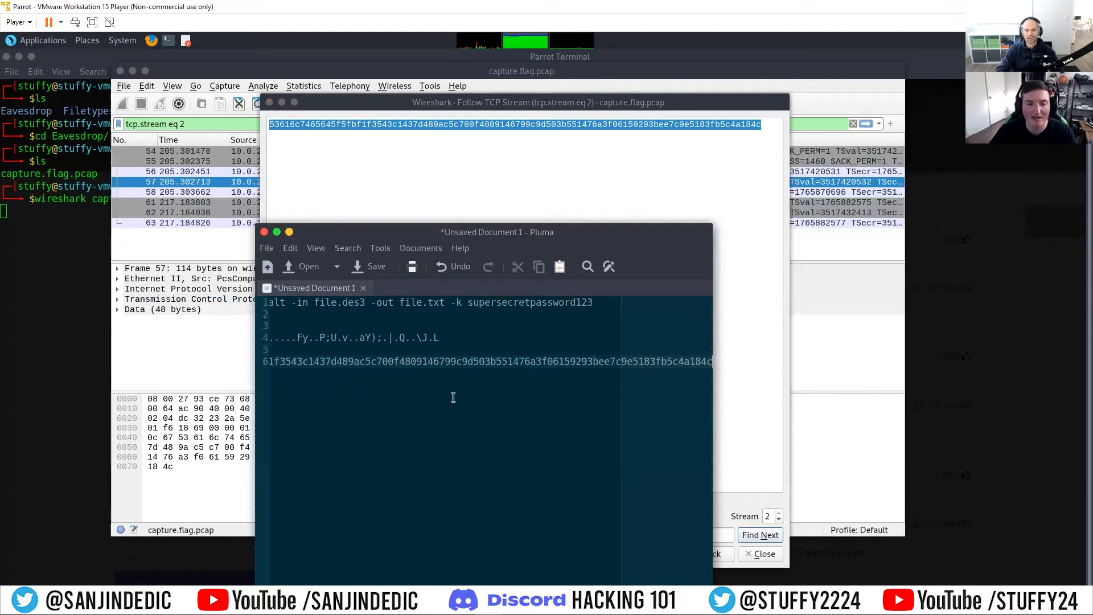
Step: Close Wireshark and clear the terminal
{"action": "left_click", "coordinate": [289, 233]}
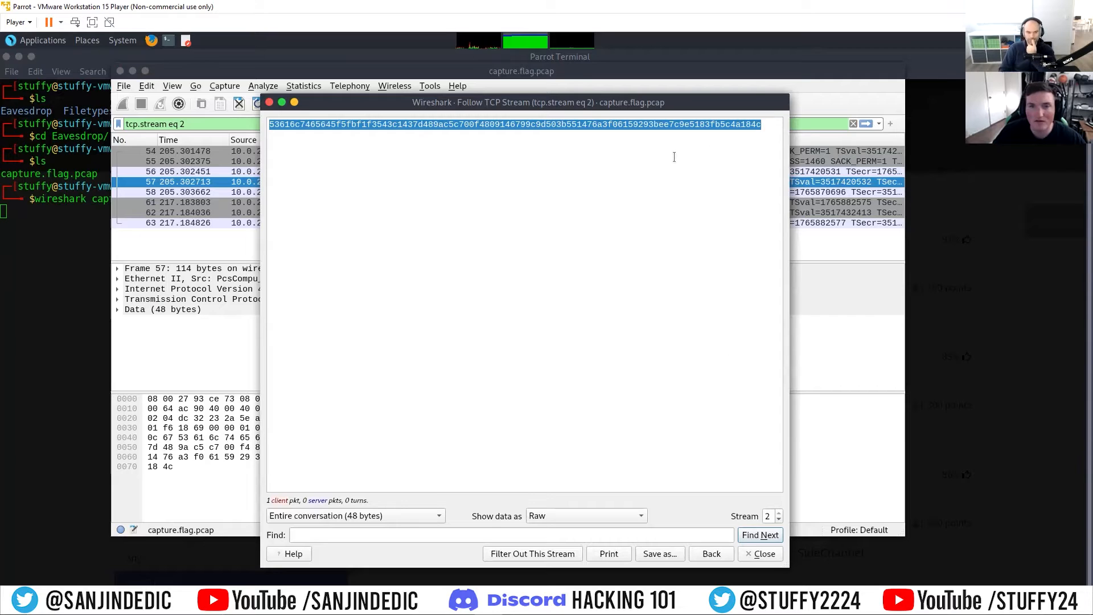
{"action": "left_click", "coordinate": [500, 72]}
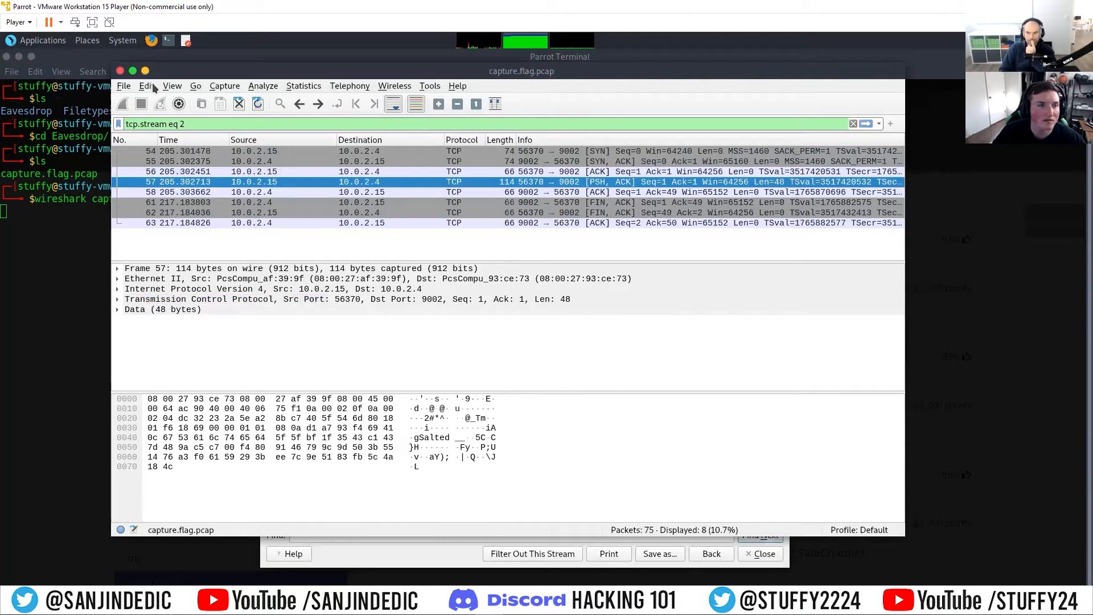
{"action": "left_click", "coordinate": [121, 70]}
{"action": "left_click", "coordinate": [293, 254]}
{"action": "type", "text": "cle"}
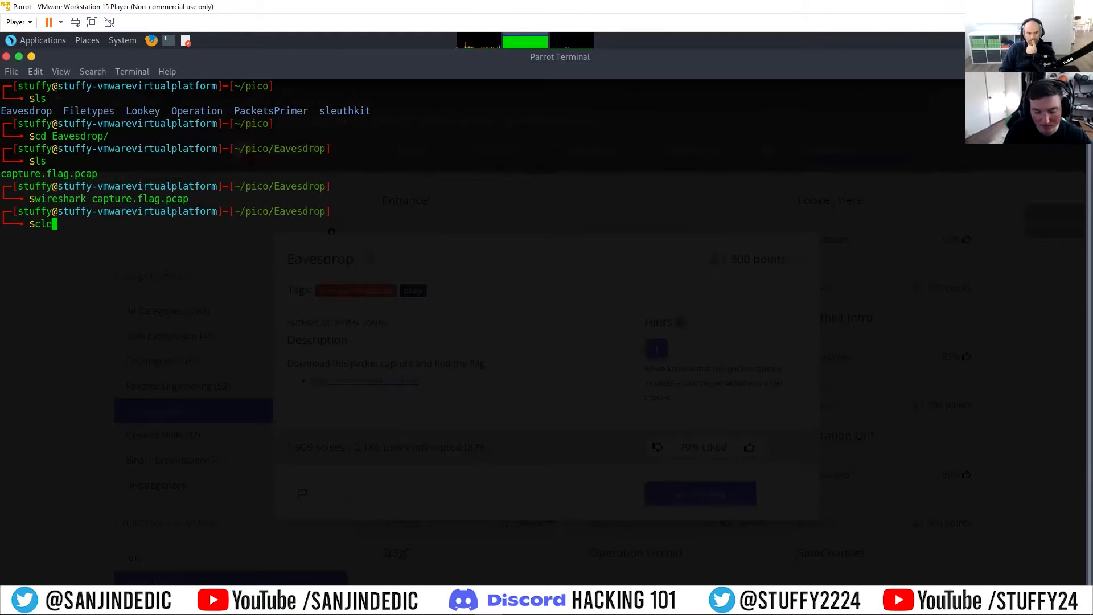
{"action": "type", "text": "ar"}
{"action": "key", "text": "Return"}
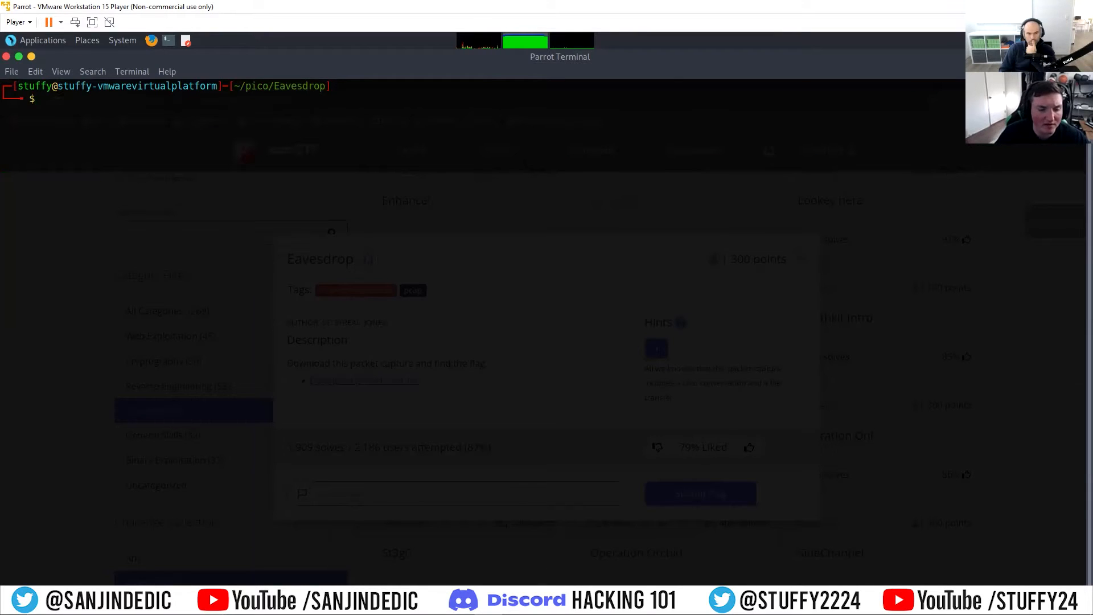
Step: Create a new editor document and paste the raw hex string alone into it
{"action": "left_click", "coordinate": [340, 594]}
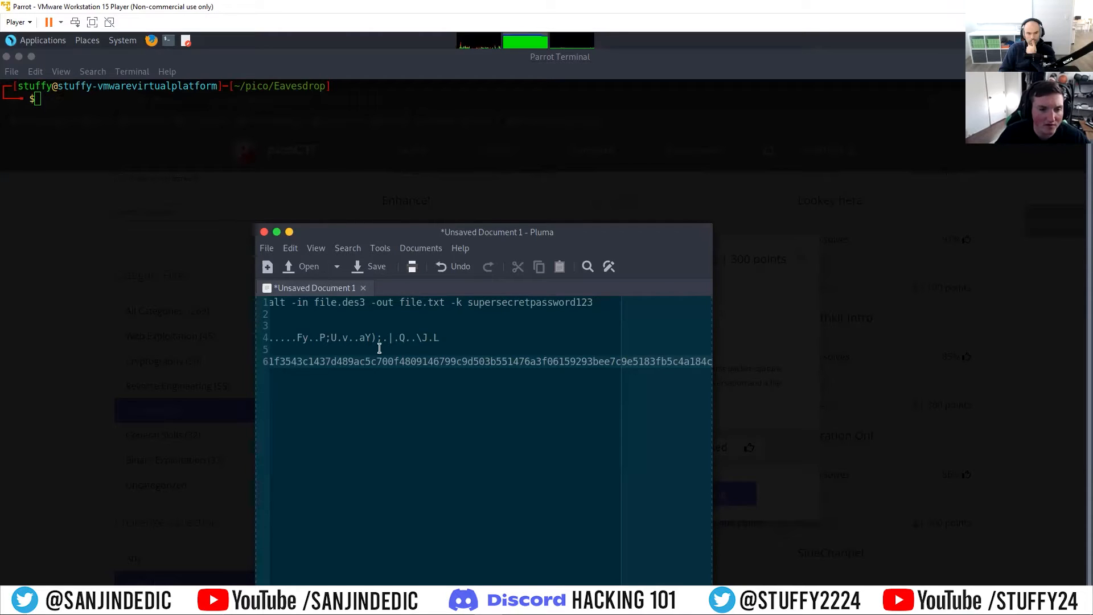
{"action": "key", "text": "ctrl+n"}
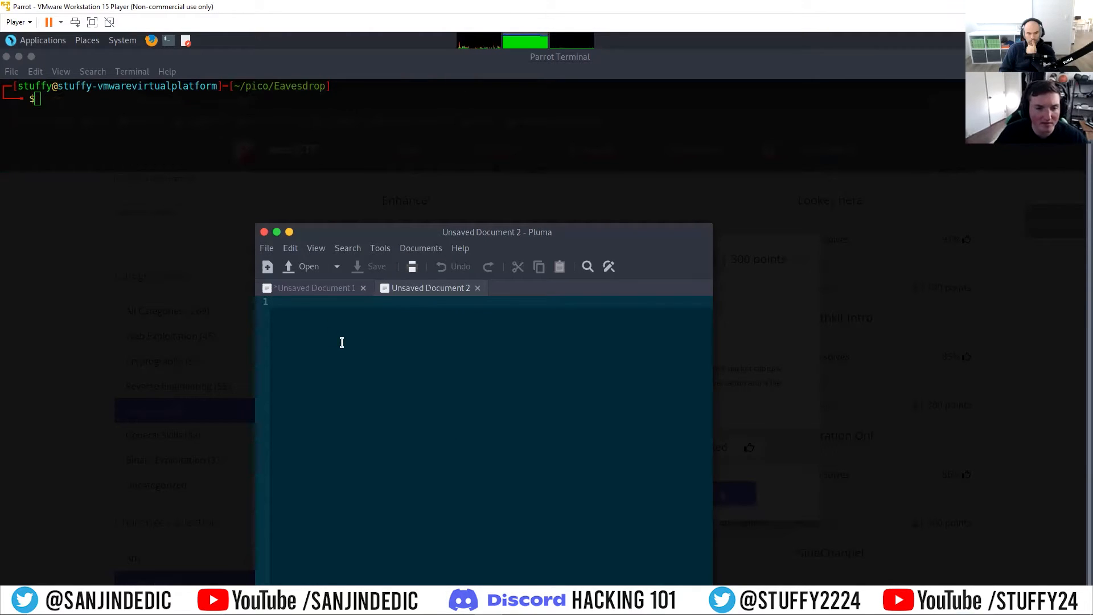
{"action": "left_click", "coordinate": [296, 288]}
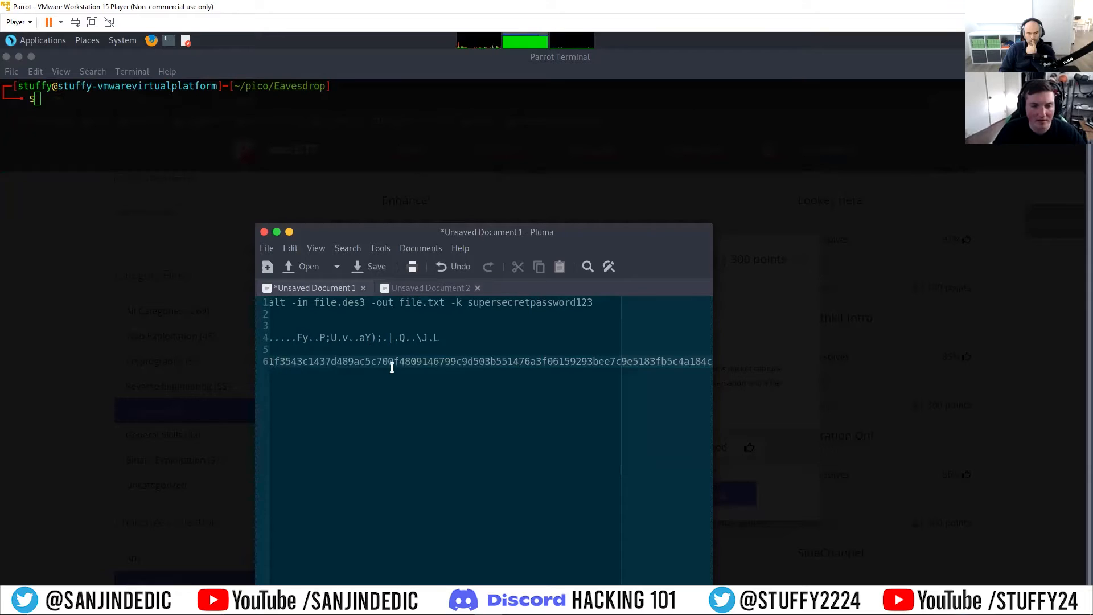
{"action": "left_click_drag", "start_coordinate": [488, 247], "coordinate": [488, 147]}
{"action": "left_click_drag", "start_coordinate": [440, 563], "coordinate": [335, 562]}
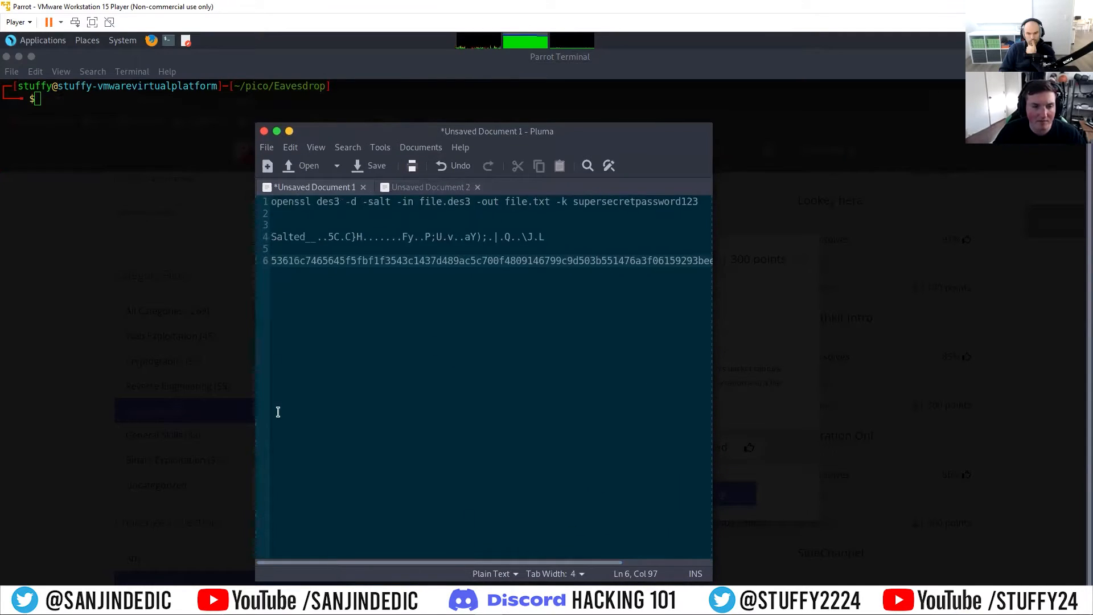
{"action": "left_click_drag", "start_coordinate": [273, 266], "coordinate": [806, 268]}
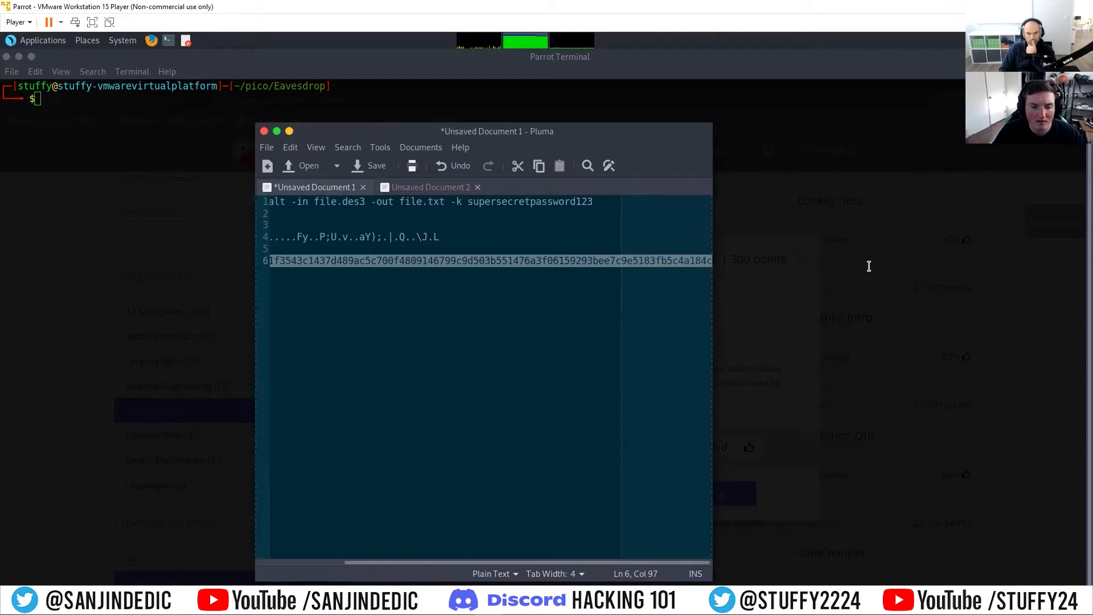
{"action": "key", "text": "ctrl+c"}
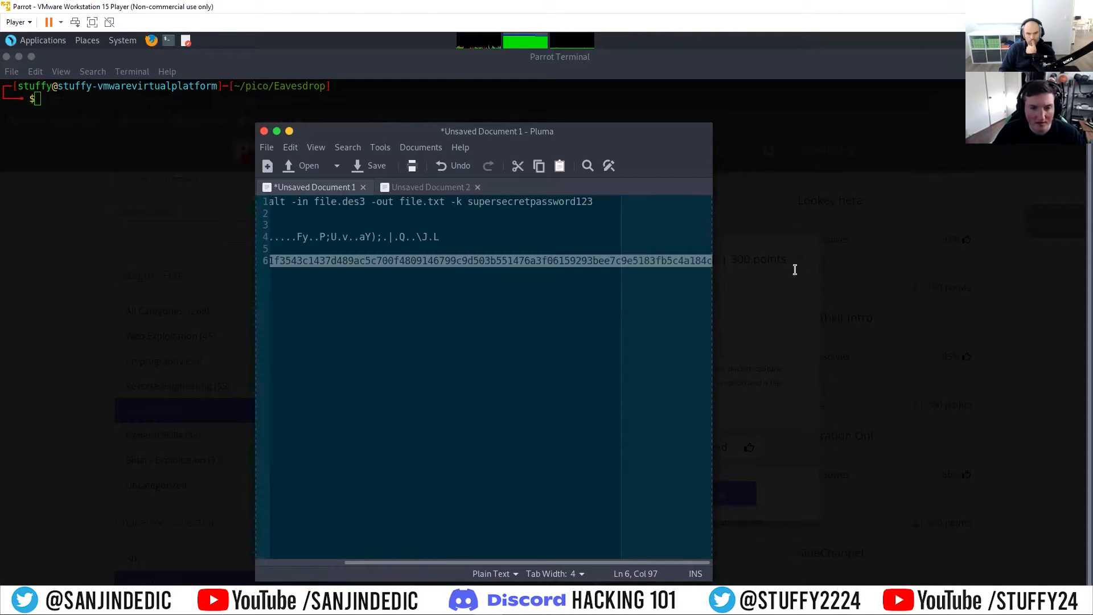
{"action": "left_click", "coordinate": [435, 187]}
{"action": "key", "text": "ctrl+v"}
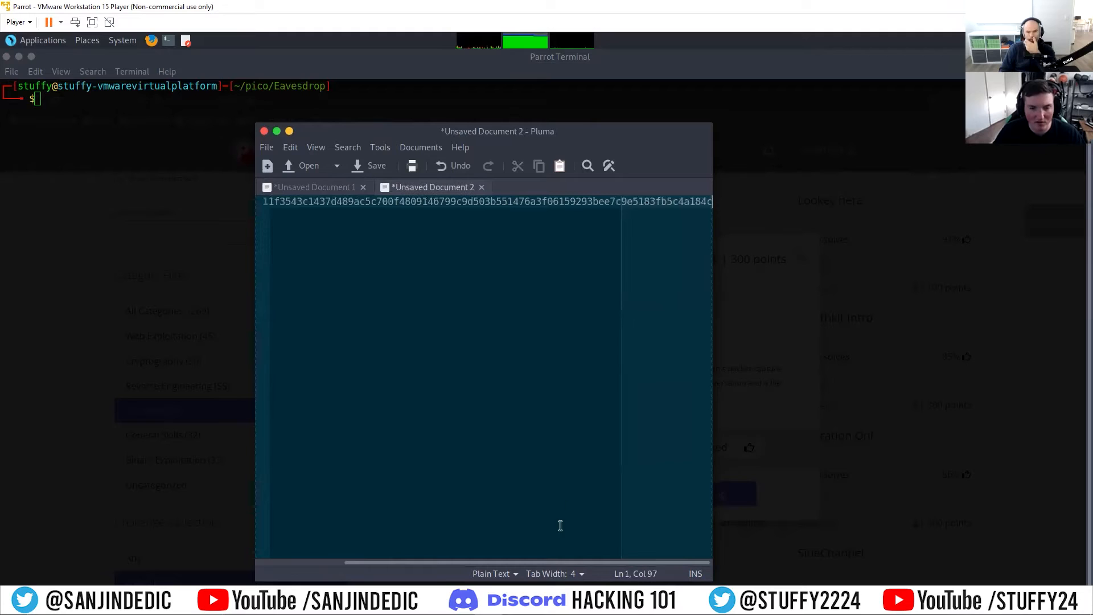
{"action": "left_click_drag", "start_coordinate": [540, 563], "coordinate": [342, 562]}
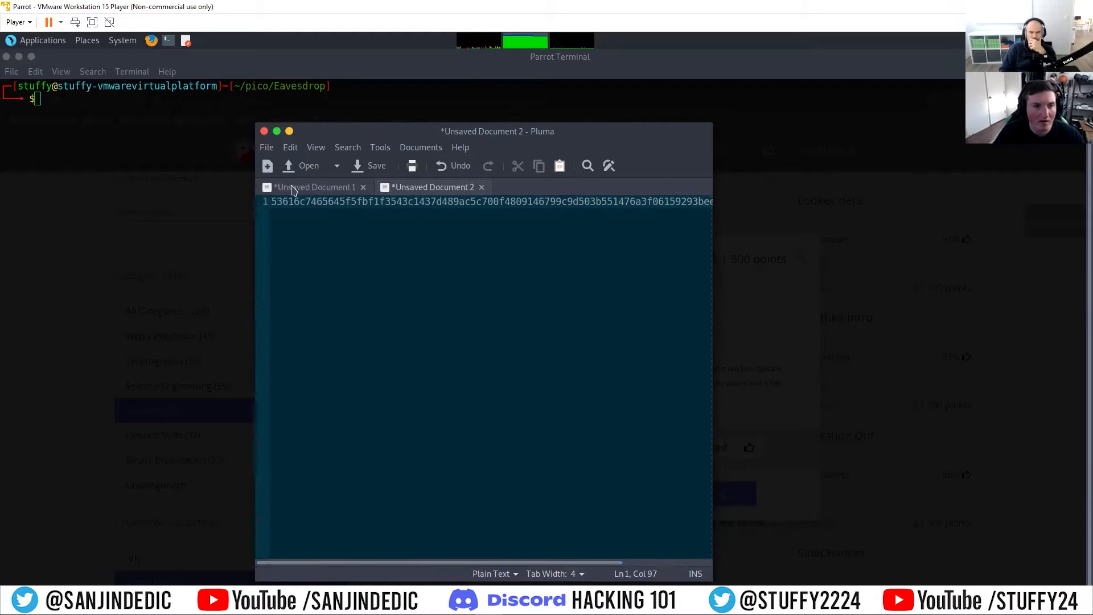
Step: Save the hex-only document as flag in the pico/Eavesdrop folder and close its tab
{"action": "left_click", "coordinate": [374, 169]}
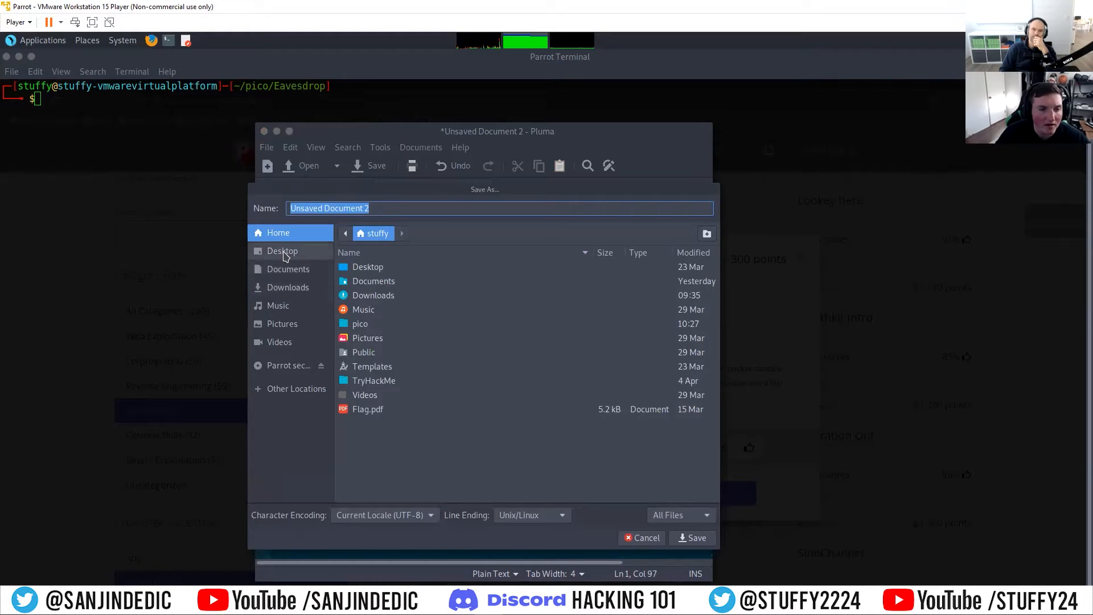
{"action": "double_click", "coordinate": [361, 324]}
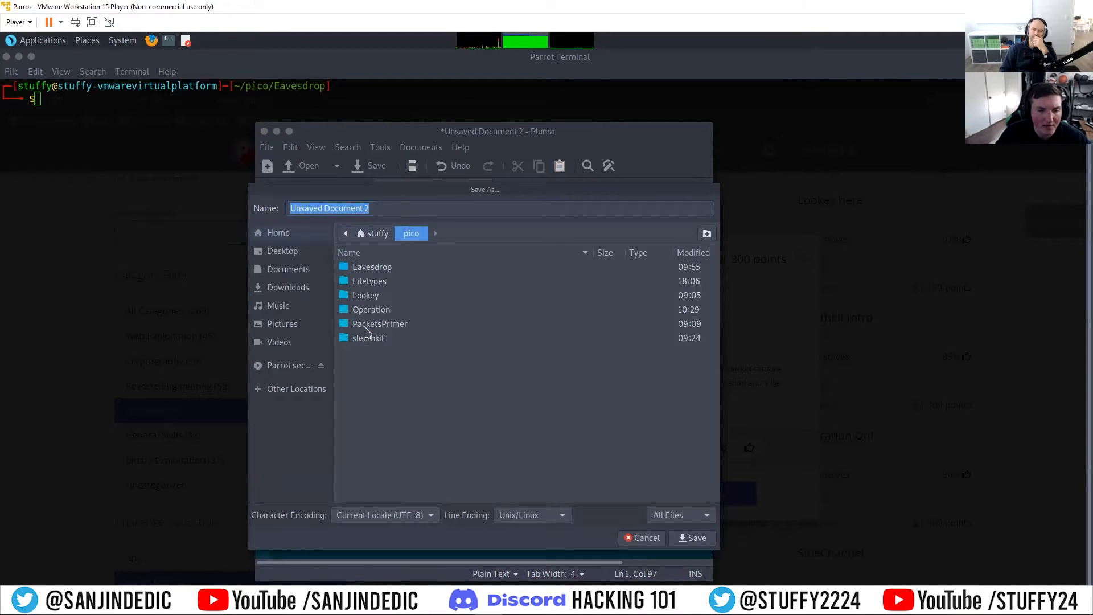
{"action": "double_click", "coordinate": [376, 270]}
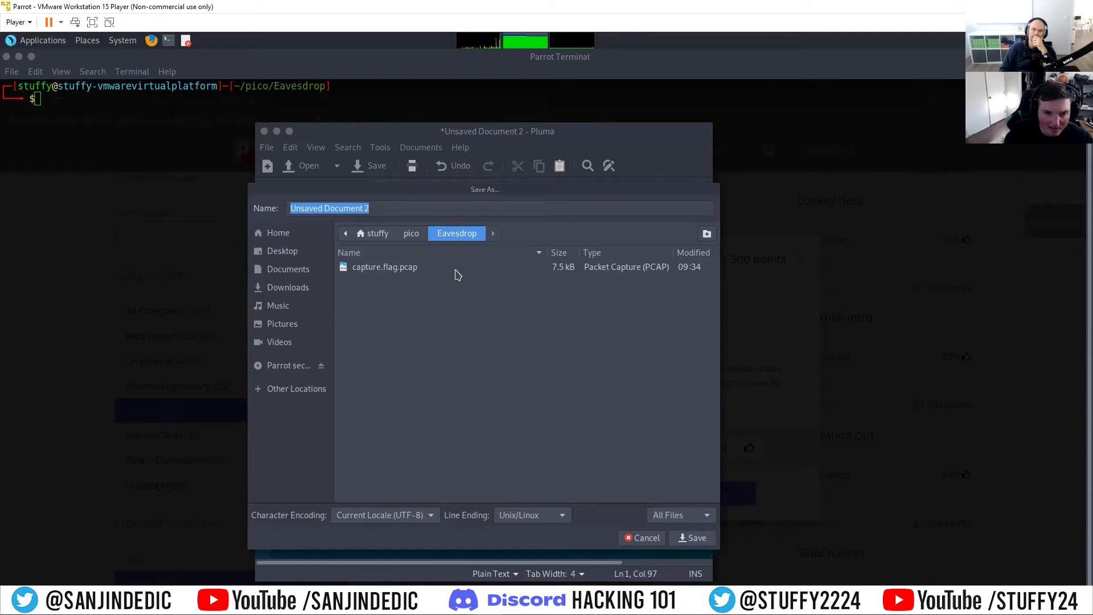
{"action": "type", "text": "flag"}
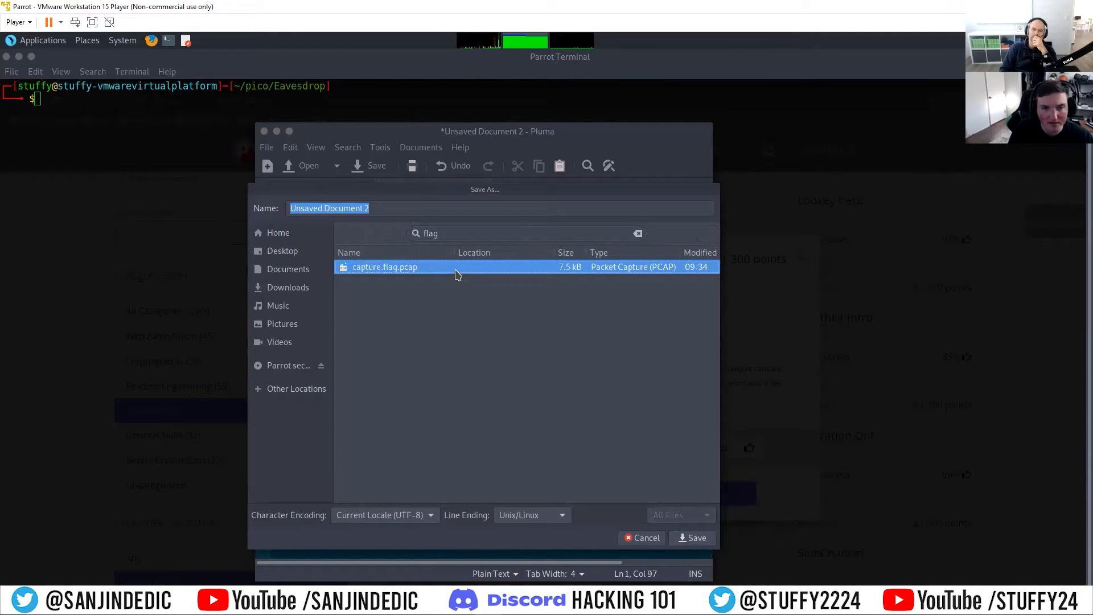
{"action": "left_click", "coordinate": [391, 210]}
{"action": "triple_click", "coordinate": [390, 210]}
{"action": "type", "text": "flag"}
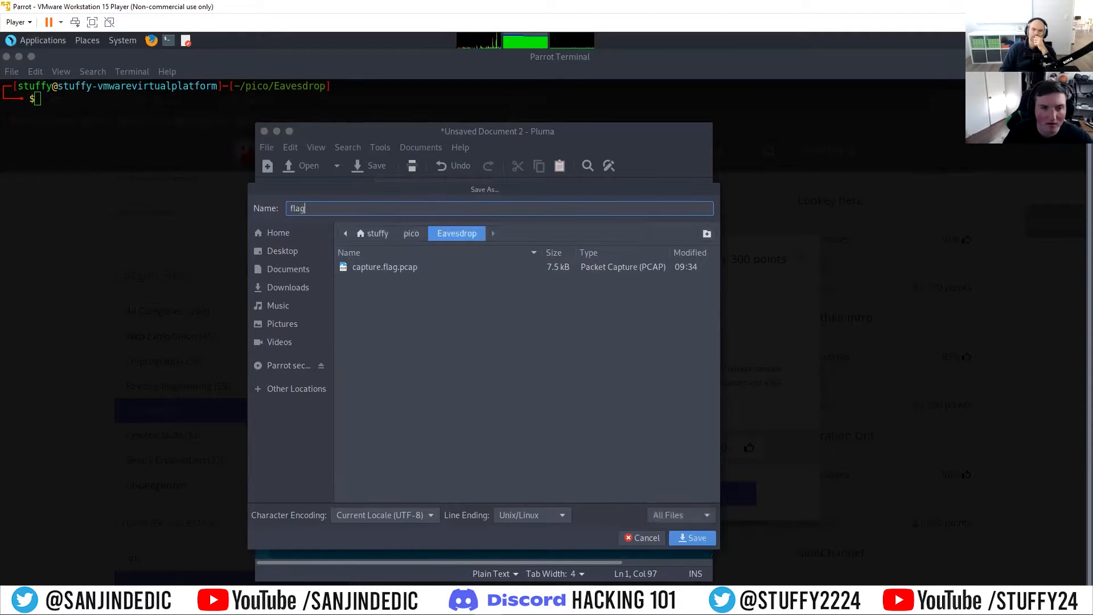
{"action": "key", "text": "Return"}
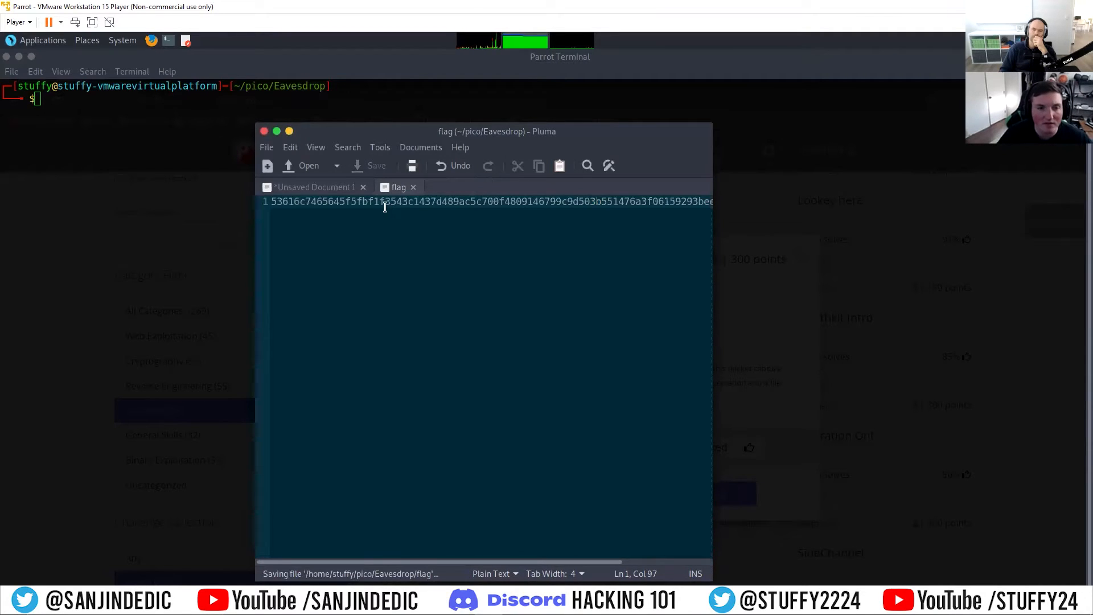
{"action": "left_click", "coordinate": [413, 188]}
Step: Display the contents of the flag file in the terminal
{"action": "left_click", "coordinate": [292, 106]}
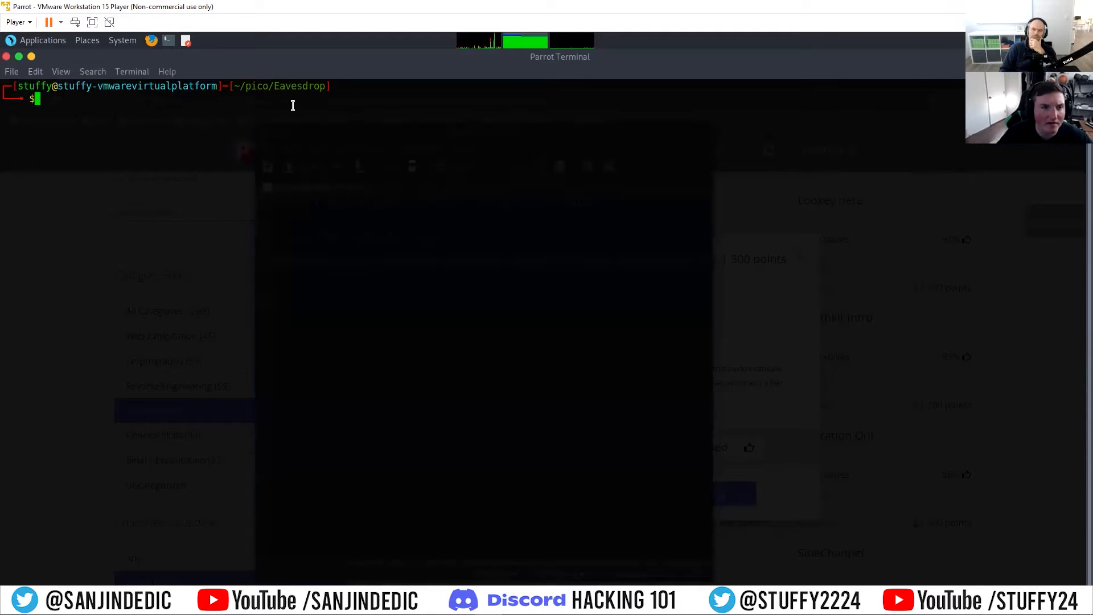
{"action": "type", "text": "cat flag"}
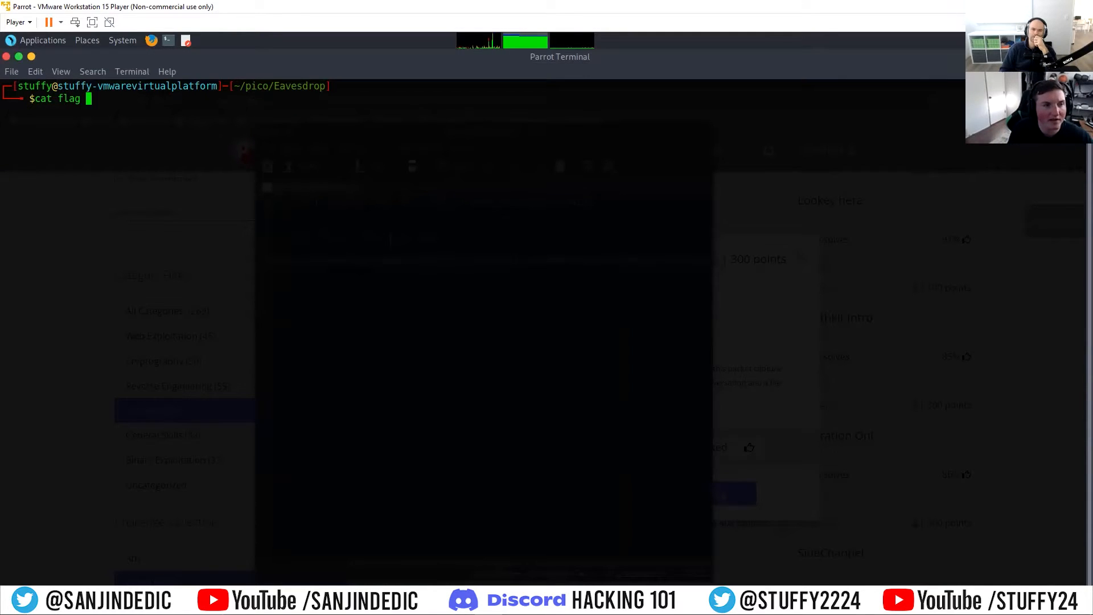
{"action": "key", "text": "Return"}
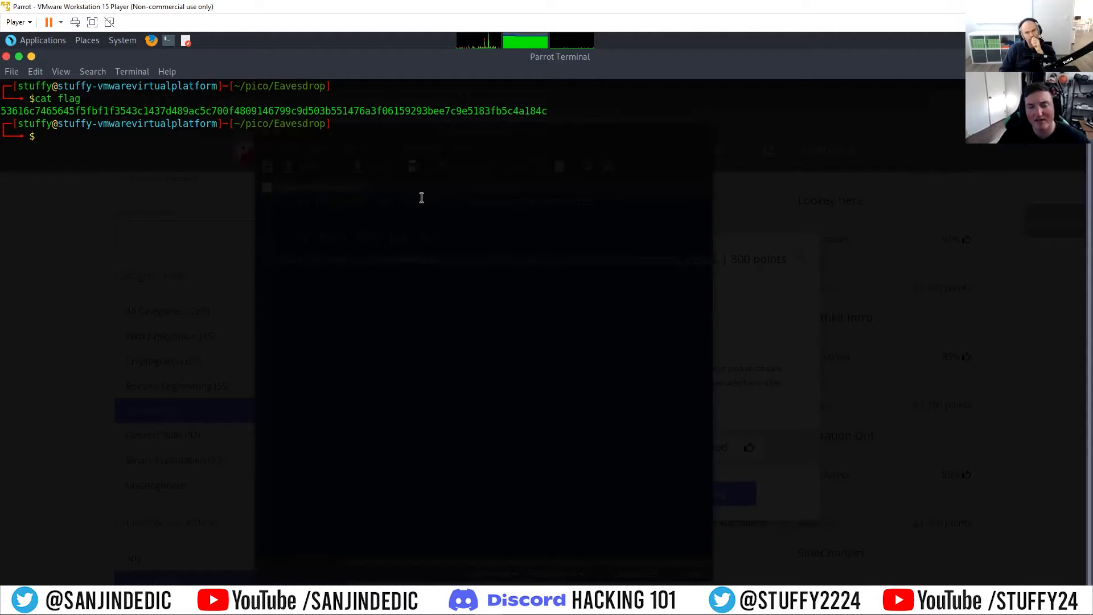
Step: Copy the openssl decryption command with its password from line 1 of the editor and paste it into the terminal
{"action": "left_click", "coordinate": [347, 570]}
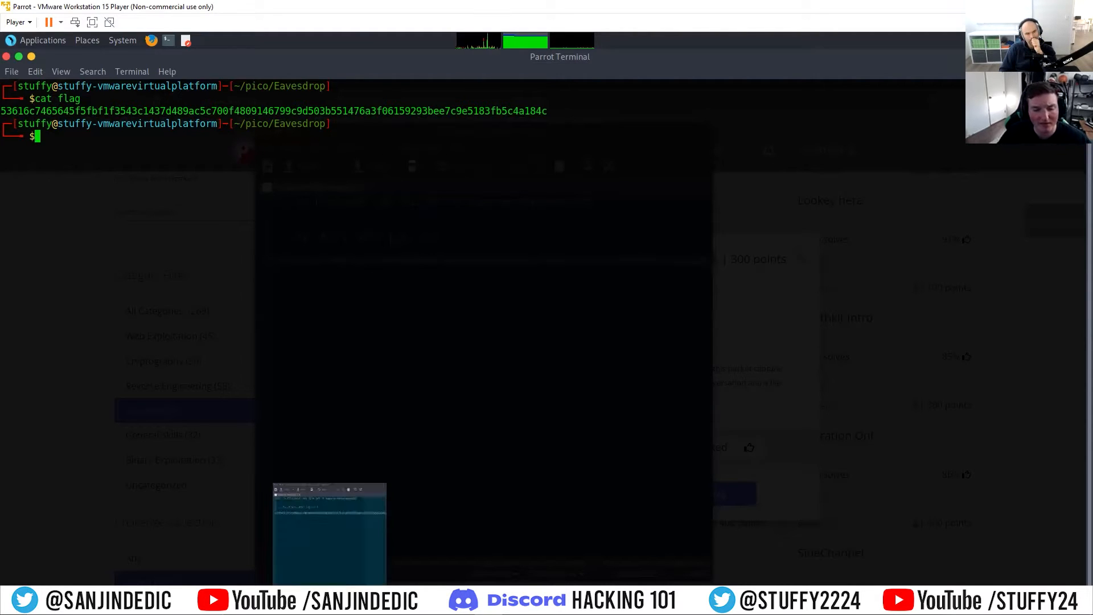
{"action": "left_click", "coordinate": [367, 223]}
{"action": "scroll", "coordinate": [486, 563], "scroll_direction": "left", "scroll_amount": 4}
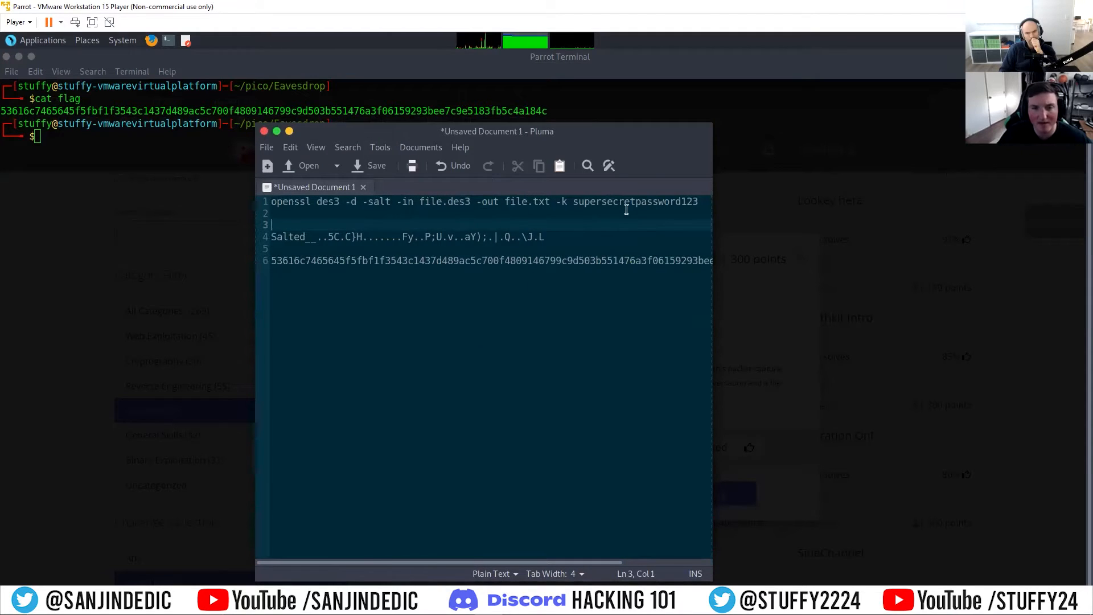
{"action": "left_click_drag", "start_coordinate": [698, 204], "coordinate": [271, 202]}
{"action": "right_click", "coordinate": [281, 206]}
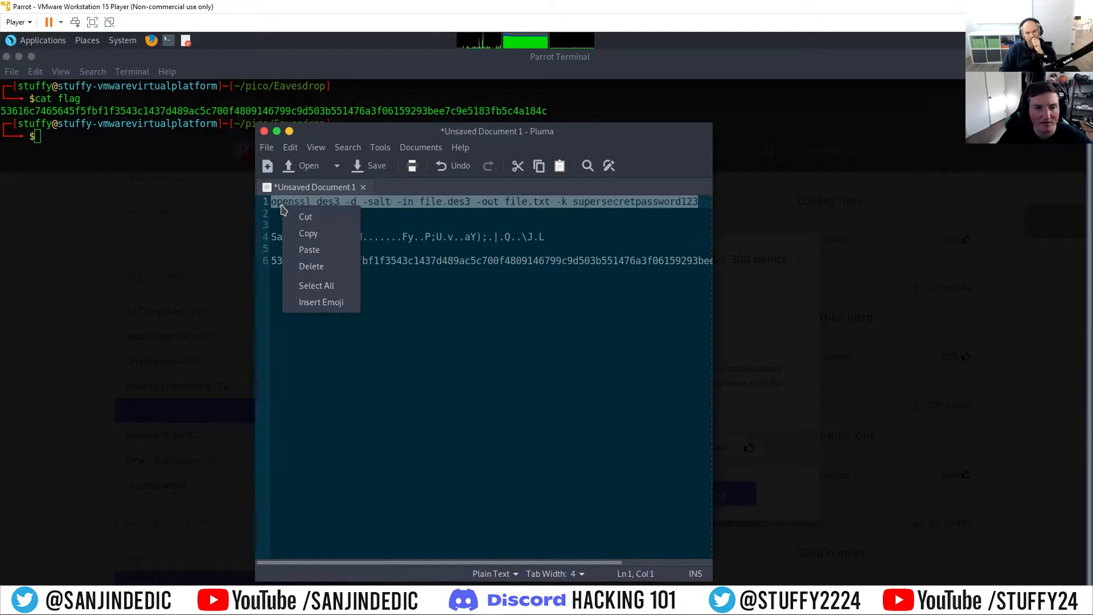
{"action": "left_click", "coordinate": [308, 231]}
{"action": "left_click", "coordinate": [154, 158]}
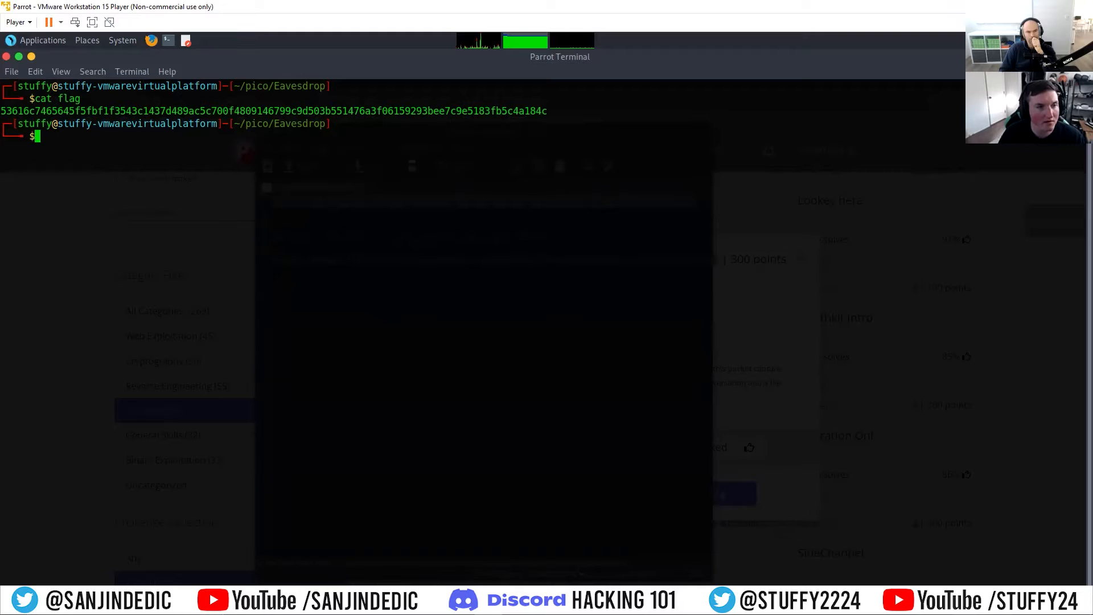
{"action": "key", "text": "ctrl+shift+v"}
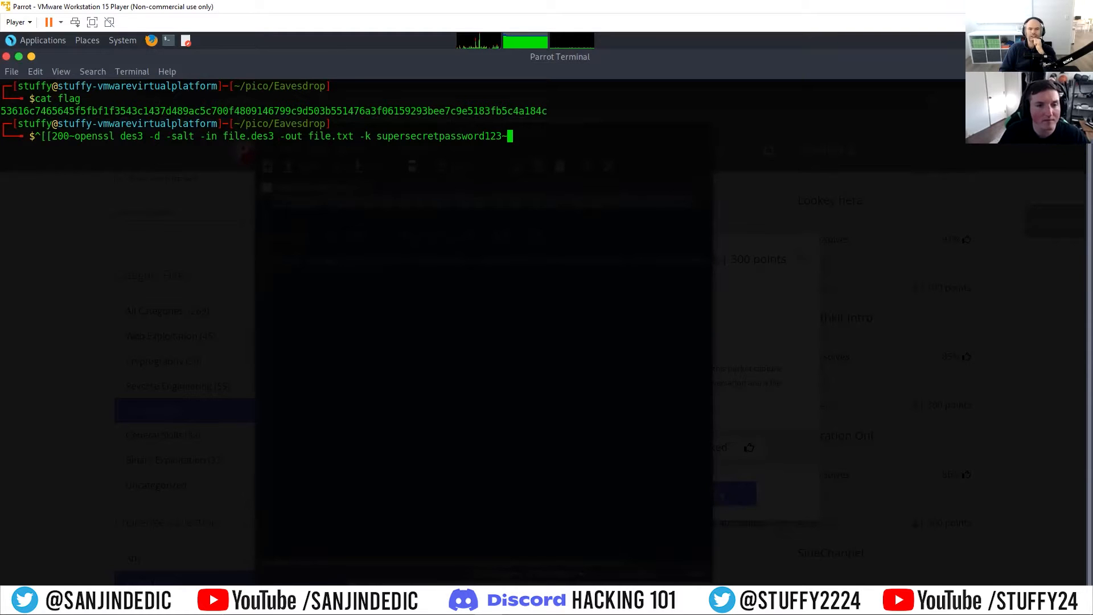
Step: Edit the pasted command to drop the stray paste characters and use flag as the input file, then run it
{"action": "key", "text": "Left"}
{"action": "key", "text": "Left"}
{"action": "key", "text": "Left"}
{"action": "key", "text": "Left"}
{"action": "key", "text": "Left"}
{"action": "key", "text": "Left"}
{"action": "key", "text": "Left"}
{"action": "key", "text": "Left"}
{"action": "key", "text": "Left"}
{"action": "key", "text": "Left"}
{"action": "key", "text": "Left"}
{"action": "key", "text": "Left"}
{"action": "key", "text": "Left"}
{"action": "key", "text": "Left"}
{"action": "key", "text": "Left"}
{"action": "key", "text": "Left"}
{"action": "key", "text": "Left"}
{"action": "key", "text": "Left"}
{"action": "key", "text": "Left"}
{"action": "key", "text": "Left"}
{"action": "key", "text": "Left"}
{"action": "key", "text": "Left"}
{"action": "key", "text": "Left"}
{"action": "key", "text": "Left"}
{"action": "key", "text": "Left"}
{"action": "key", "text": "Left"}
{"action": "key", "text": "Left"}
{"action": "key", "text": "Left"}
{"action": "key", "text": "Left"}
{"action": "key", "text": "Left"}
{"action": "key", "text": "Left"}
{"action": "key", "text": "Left"}
{"action": "key", "text": "Left"}
{"action": "key", "text": "Left"}
{"action": "key", "text": "Left"}
{"action": "key", "text": "Left"}
{"action": "key", "text": "Left"}
{"action": "key", "text": "Left"}
{"action": "key", "text": "Left"}
{"action": "key", "text": "Left"}
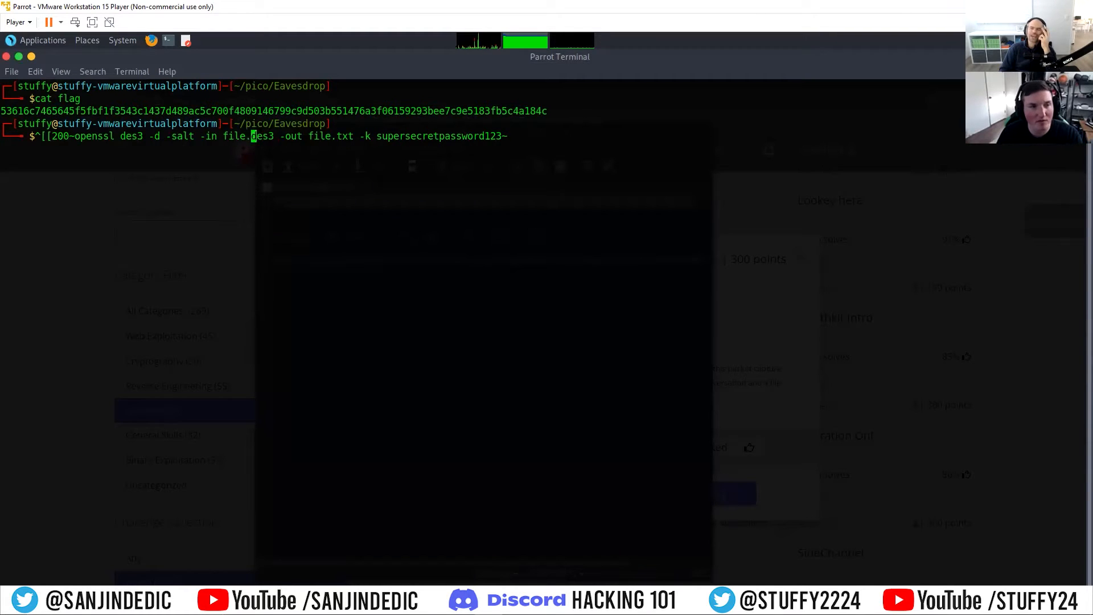
{"action": "key", "text": "Right"}
{"action": "key", "text": "BackSpace"}
{"action": "key", "text": "BackSpace"}
{"action": "key", "text": "BackSpace"}
{"action": "key", "text": "BackSpace"}
{"action": "key", "text": "BackSpace"}
{"action": "key", "text": "BackSpace"}
{"action": "key", "text": "Right"}
{"action": "key", "text": "Right"}
{"action": "key", "text": "Right"}
{"action": "key", "text": "Right"}
{"action": "key", "text": "Right"}
{"action": "key", "text": "Right"}
{"action": "key", "text": "Right"}
{"action": "key", "text": "Right"}
{"action": "key", "text": "Right"}
{"action": "key", "text": "Right"}
{"action": "key", "text": "Right"}
{"action": "key", "text": "Right"}
{"action": "key", "text": "Right"}
{"action": "key", "text": "Right"}
{"action": "key", "text": "Right"}
{"action": "key", "text": "Right"}
{"action": "key", "text": "Right"}
{"action": "key", "text": "Right"}
{"action": "key", "text": "Right"}
{"action": "key", "text": "Right"}
{"action": "key", "text": "Right"}
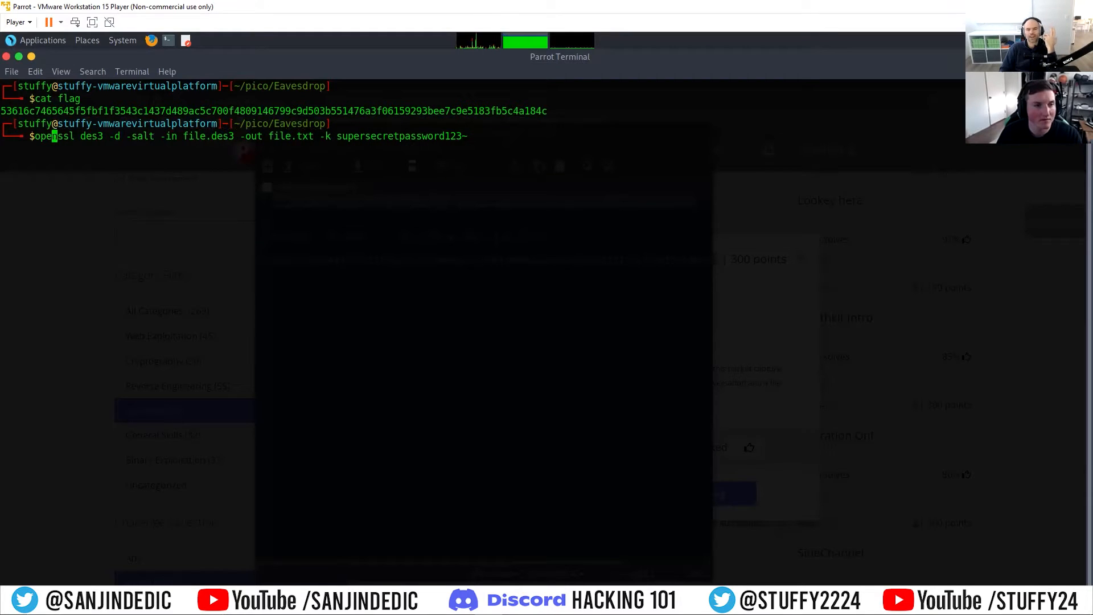
{"action": "key", "text": "BackSpace"}
{"action": "key", "text": "BackSpace"}
{"action": "key", "text": "BackSpace"}
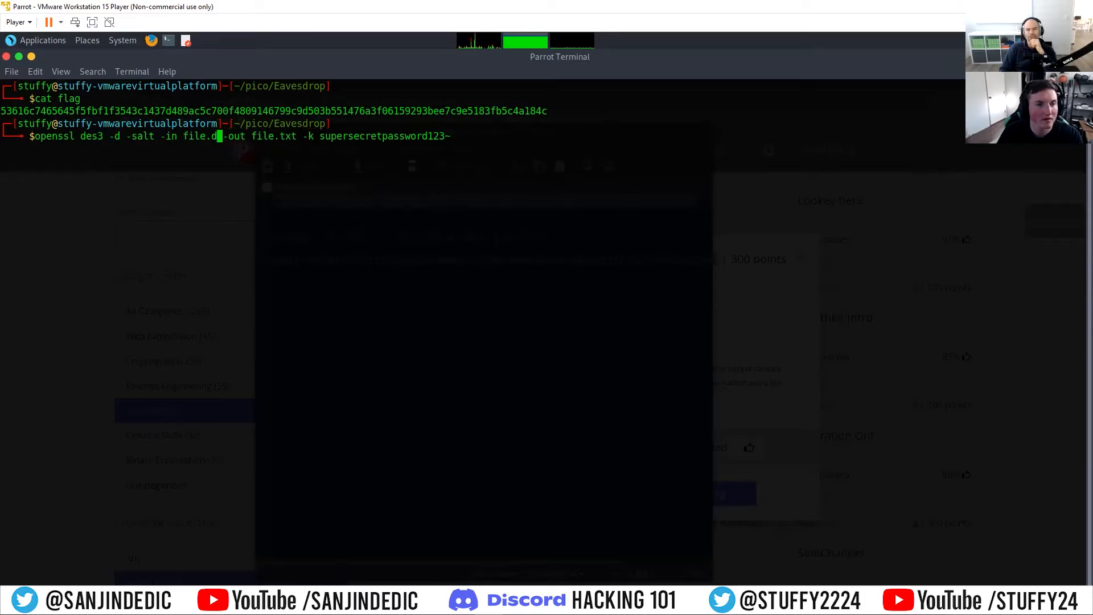
{"action": "key", "text": "BackSpace"}
{"action": "key", "text": "BackSpace"}
{"action": "key", "text": "BackSpace"}
{"action": "key", "text": "BackSpace"}
{"action": "key", "text": "BackSpace"}
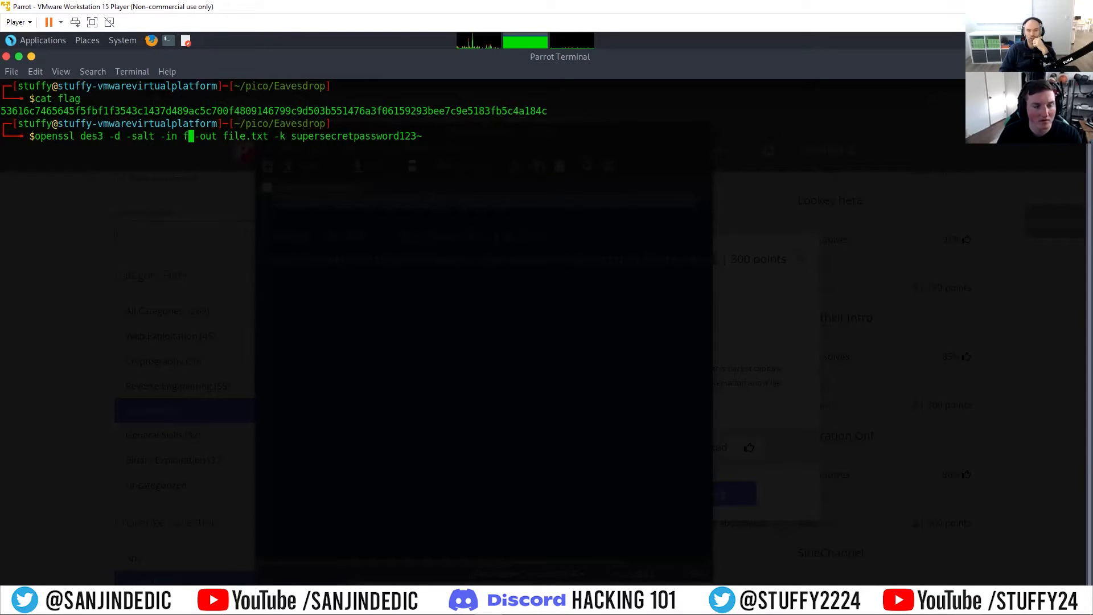
{"action": "type", "text": "lag"}
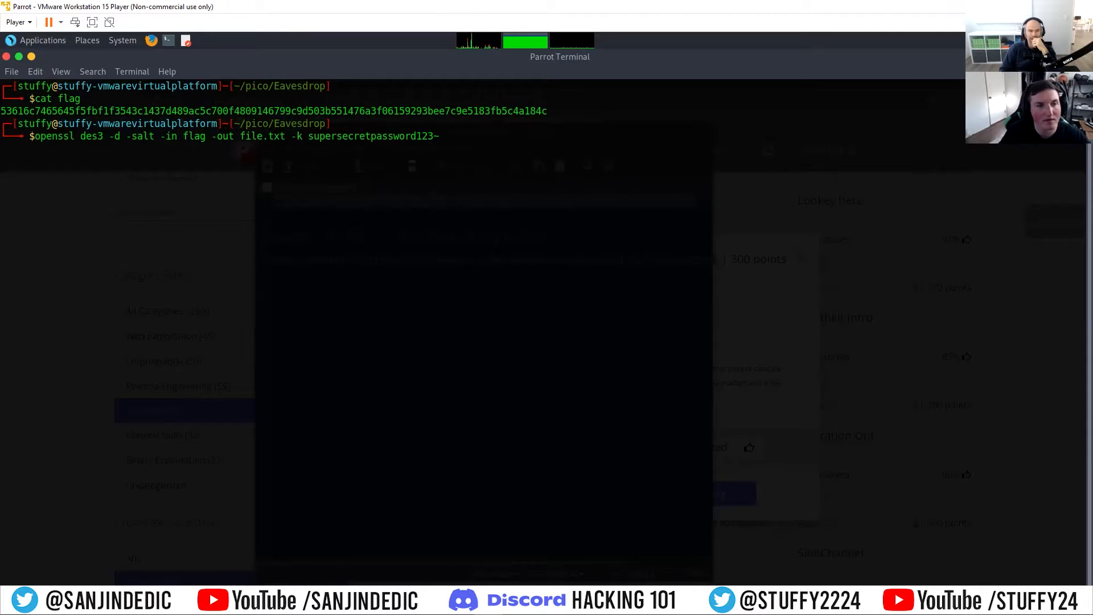
{"action": "key", "text": "Return"}
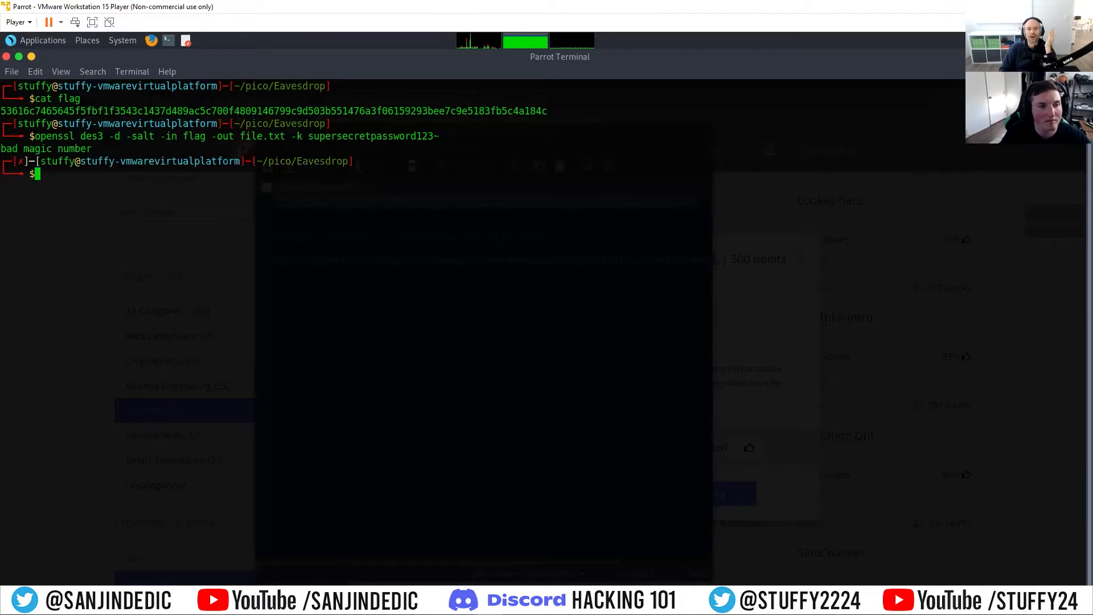
Step: Try running the same decryption command again, then clear the command line
{"action": "key", "text": "Up"}
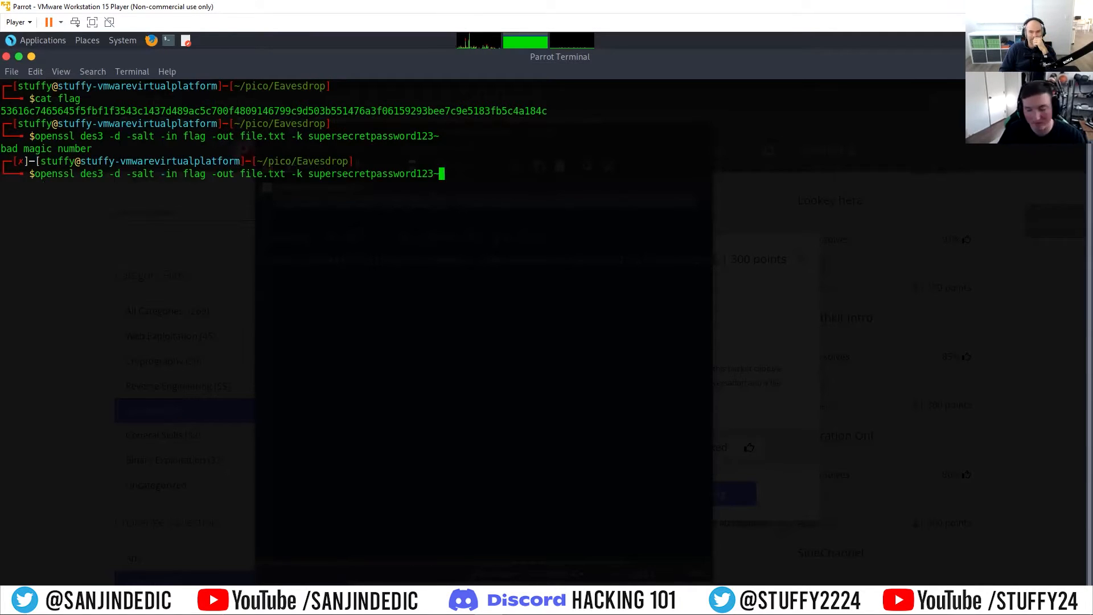
{"action": "key", "text": "Return"}
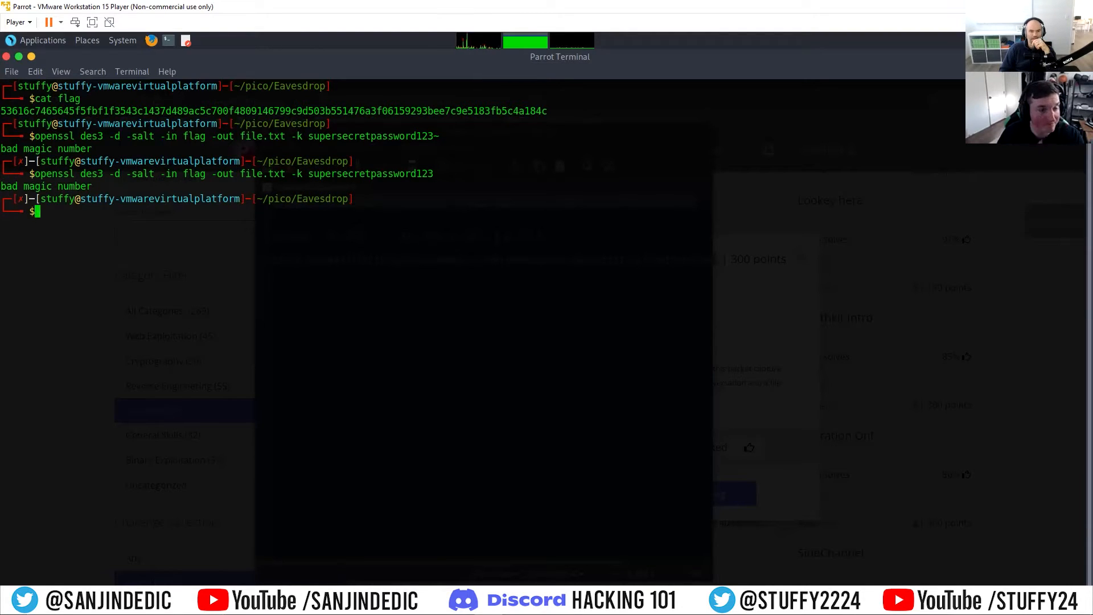
{"action": "key", "text": "Up"}
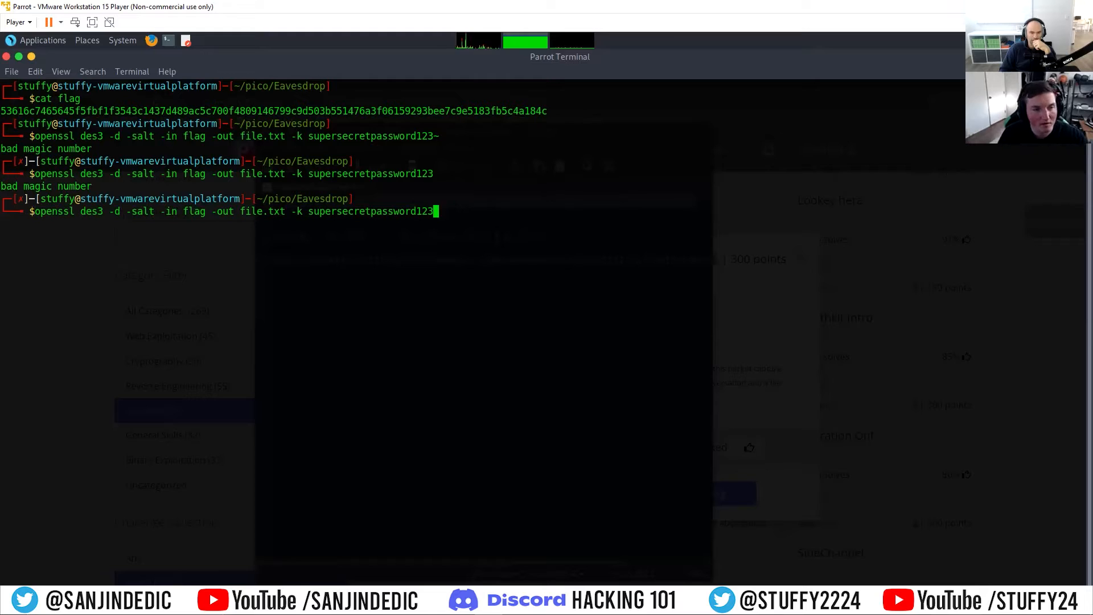
{"action": "key", "text": "Right"}
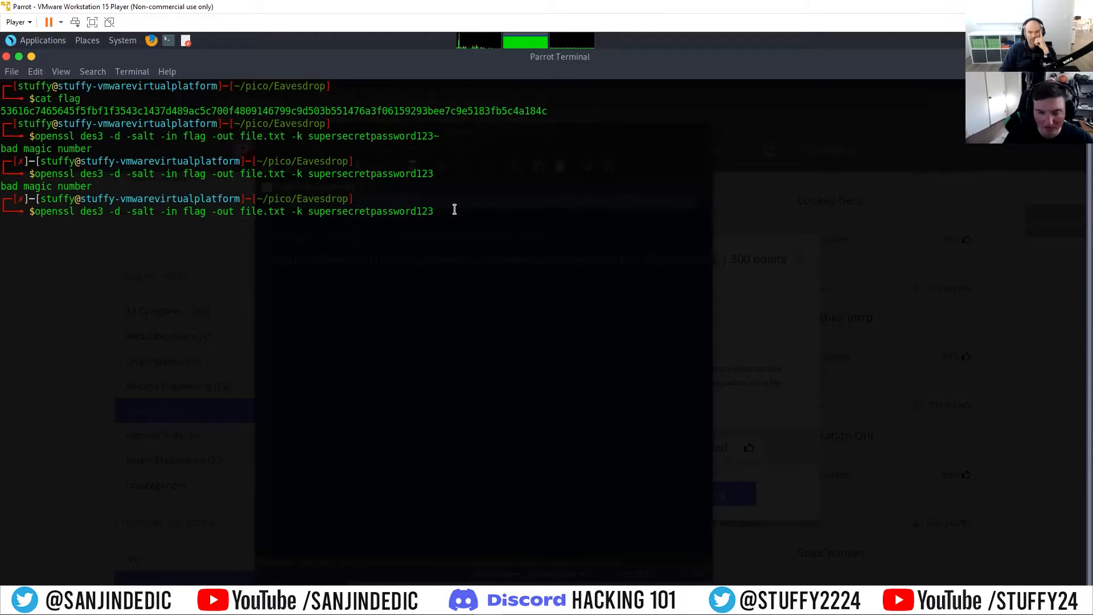
{"action": "key", "text": "ctrl+u"}
Step: List the folder's files and display the contents of file.txt
{"action": "type", "text": "ls"}
{"action": "key", "text": "Return"}
{"action": "type", "text": "rm"}
{"action": "key", "text": "BackSpace"}
{"action": "key", "text": "BackSpace"}
{"action": "type", "text": "cat flag"}
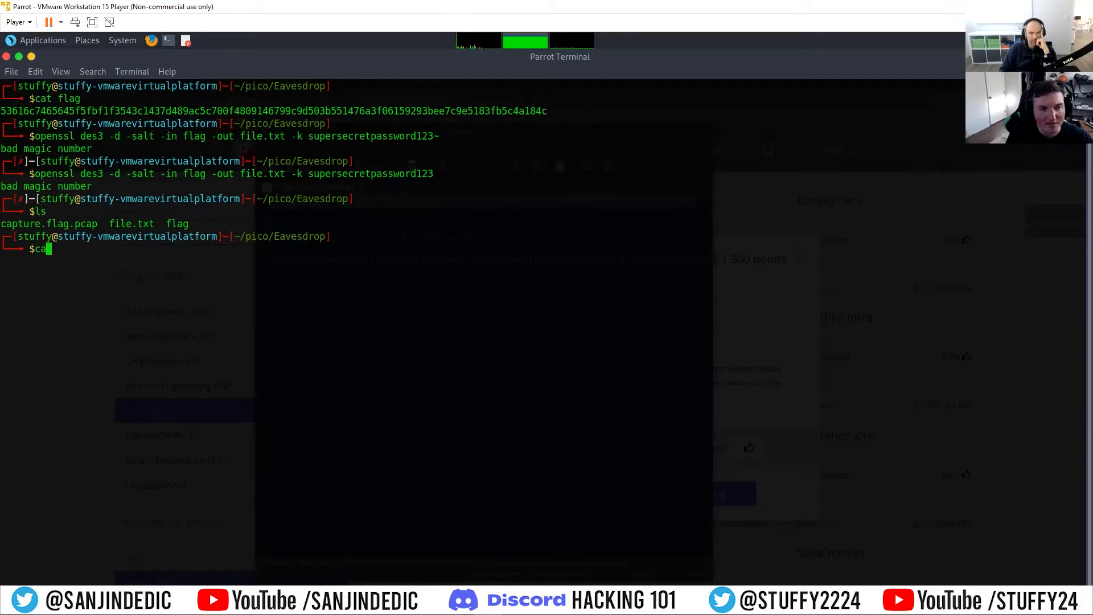
{"action": "key", "text": "BackSpace"}
{"action": "key", "text": "BackSpace"}
{"action": "key", "text": "BackSpace"}
{"action": "key", "text": "BackSpace"}
{"action": "key", "text": "BackSpace"}
{"action": "type", "text": "file.txt"}
{"action": "key", "text": "Return"}
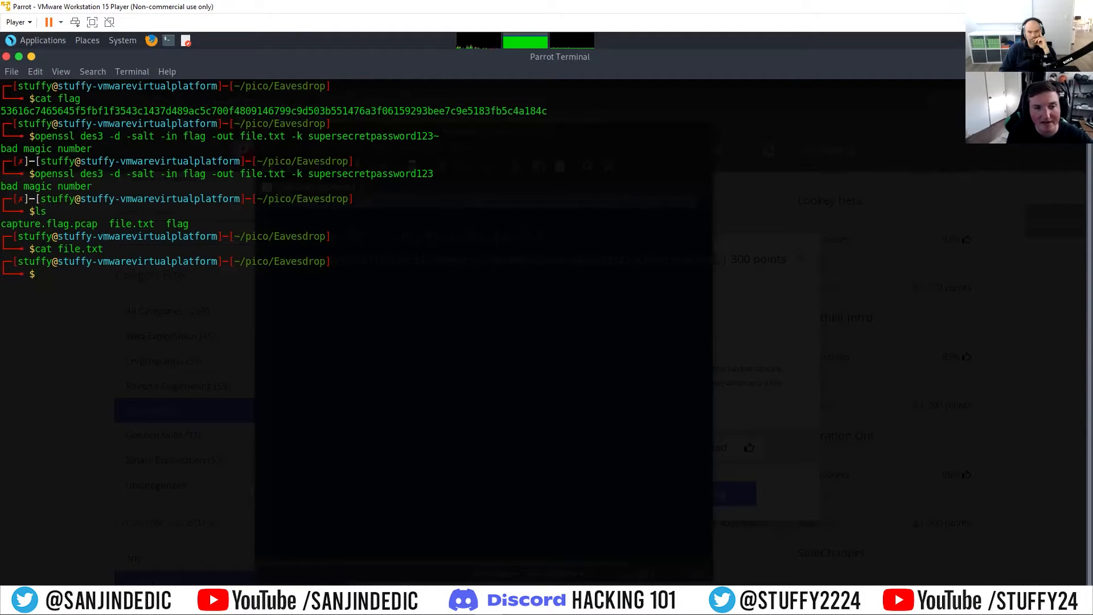
Step: Delete file.txt from the Eavesdrop folder
{"action": "type", "text": "cd"}
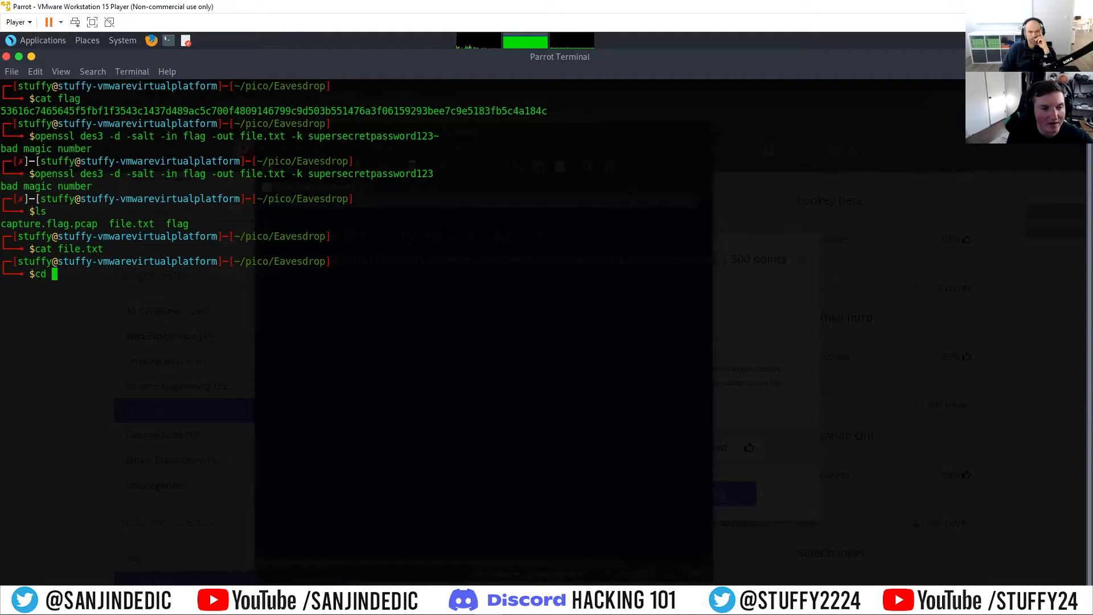
{"action": "key", "text": "BackSpace"}
{"action": "key", "text": "BackSpace"}
{"action": "key", "text": "BackSpace"}
{"action": "type", "text": "rm file.txt"}
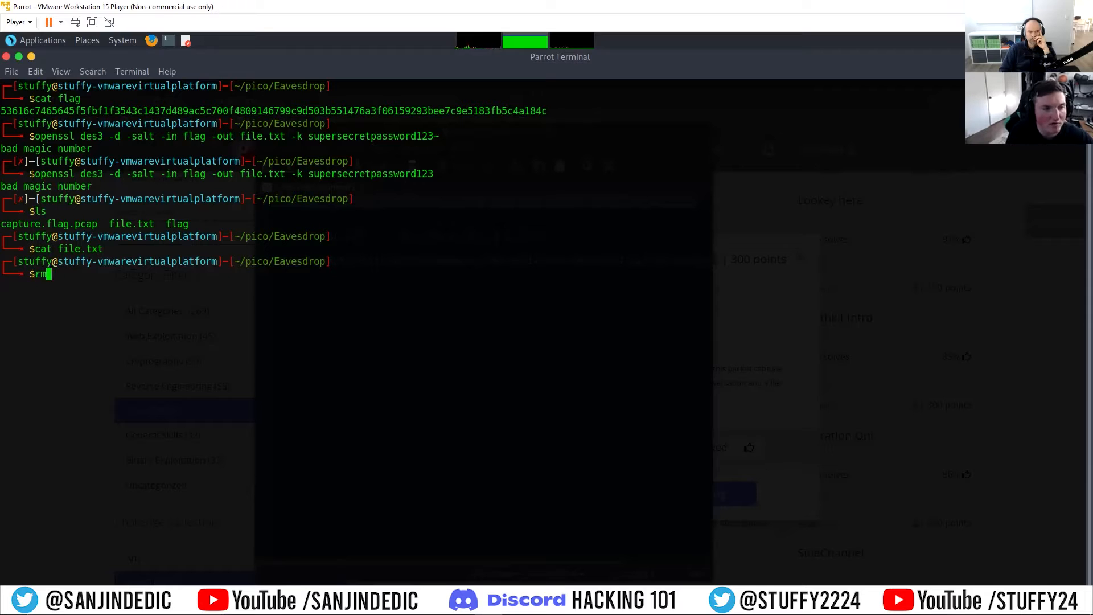
{"action": "key", "text": "Return"}
Step: Compare the recalled openssl command with the original command in the editor, then clear the command line
{"action": "key", "text": "Up"}
{"action": "key", "text": "Up"}
{"action": "key", "text": "Up"}
{"action": "key", "text": "Up"}
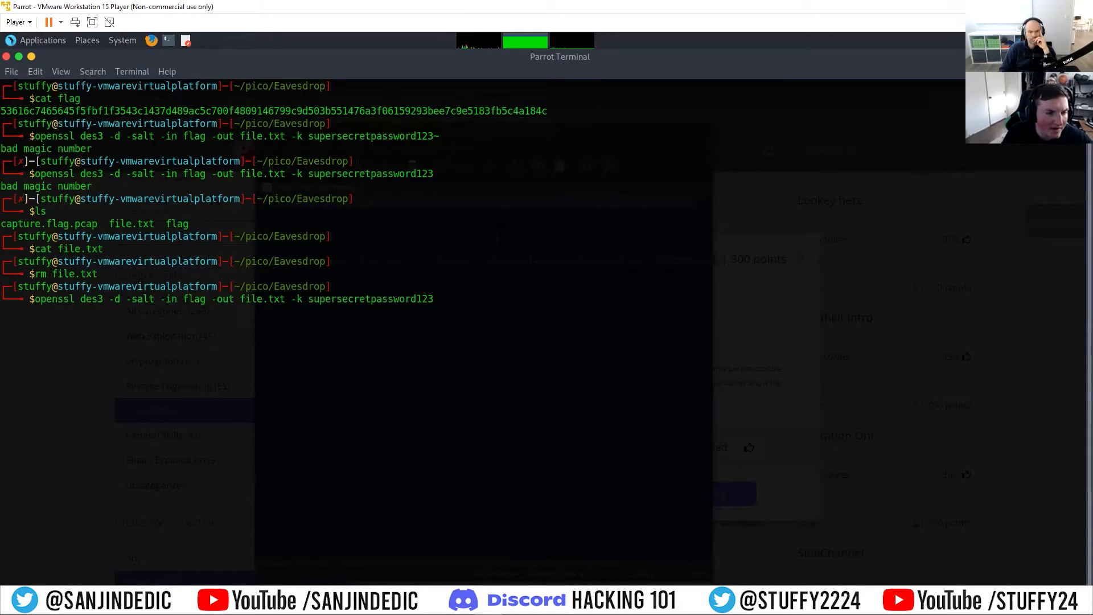
{"action": "left_click", "coordinate": [361, 569]}
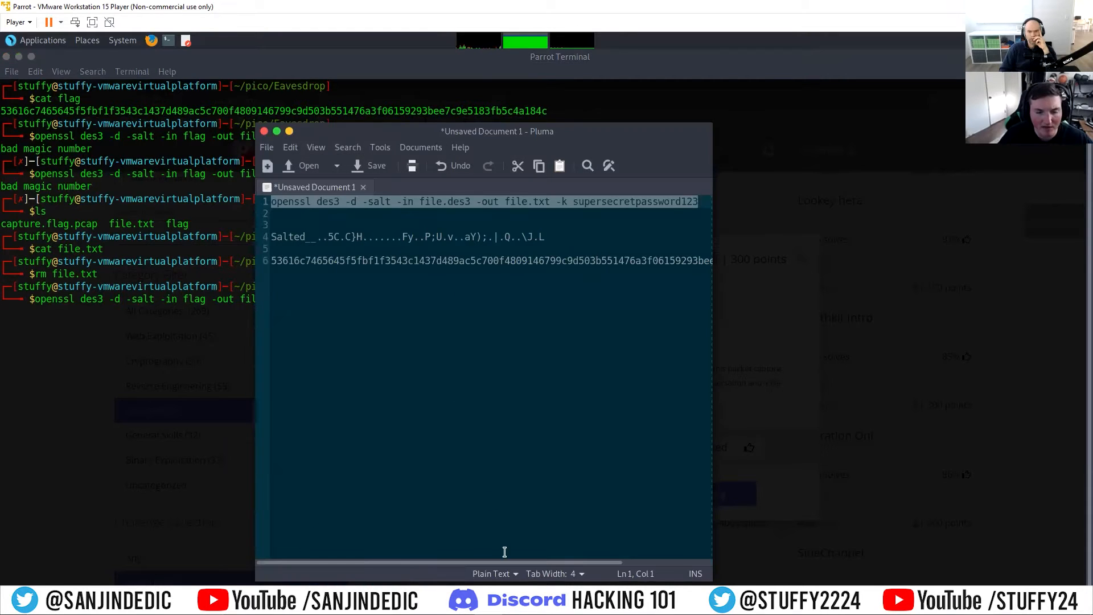
{"action": "mouse_move", "coordinate": [492, 561]}
{"action": "left_mouse_down"}
{"action": "mouse_move", "coordinate": [511, 559]}
{"action": "mouse_move", "coordinate": [475, 554]}
{"action": "left_mouse_up"}
{"action": "left_click_drag", "start_coordinate": [424, 132], "coordinate": [696, 94]}
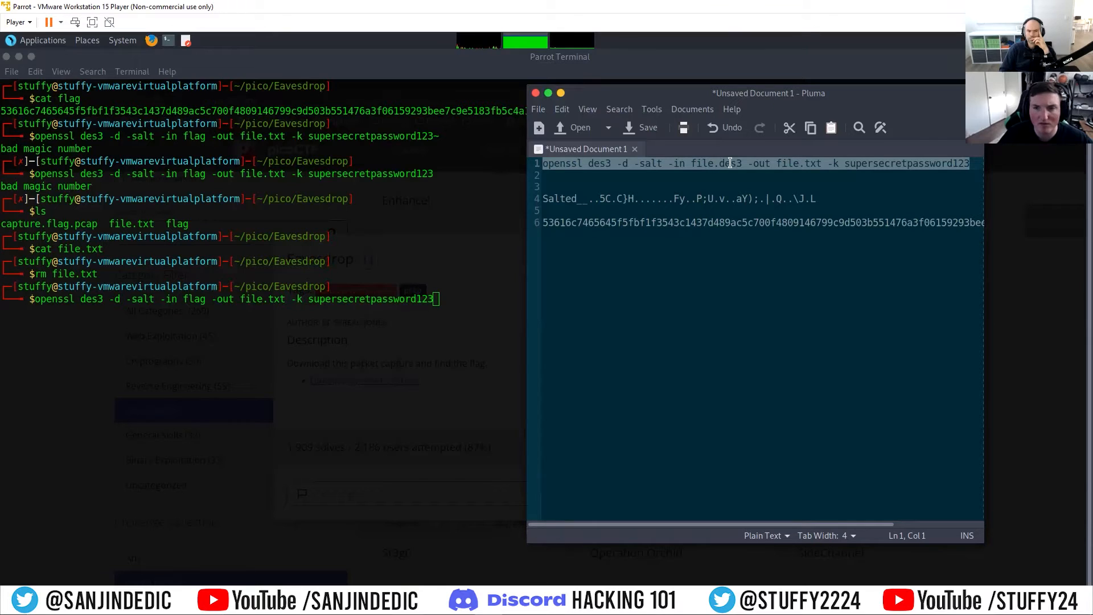
{"action": "left_click_drag", "start_coordinate": [743, 90], "coordinate": [695, 100]}
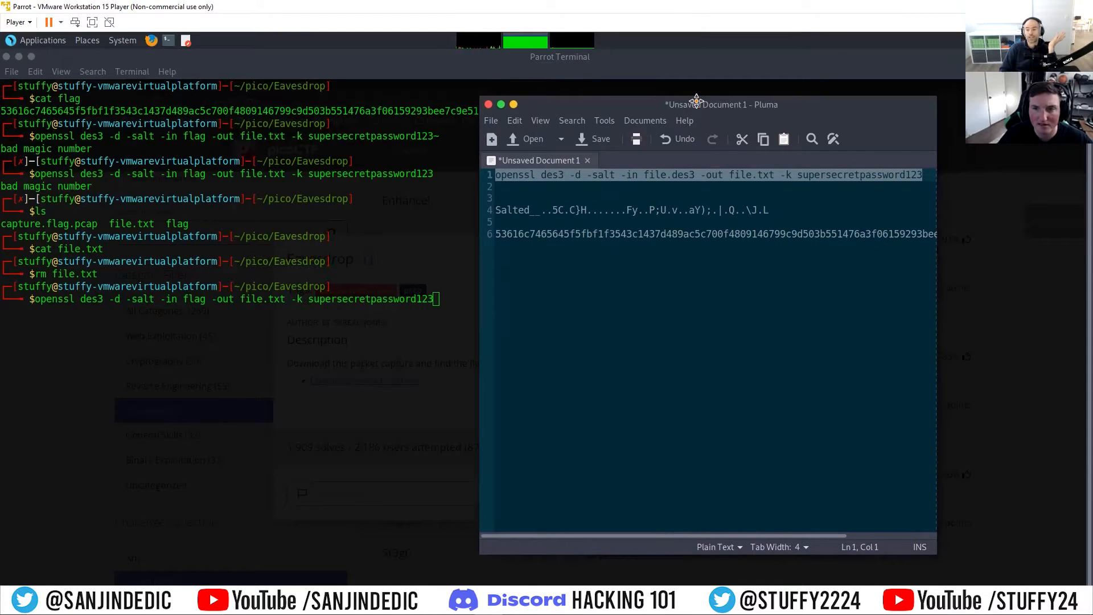
{"action": "left_click", "coordinate": [444, 299]}
{"action": "key", "text": "Down"}
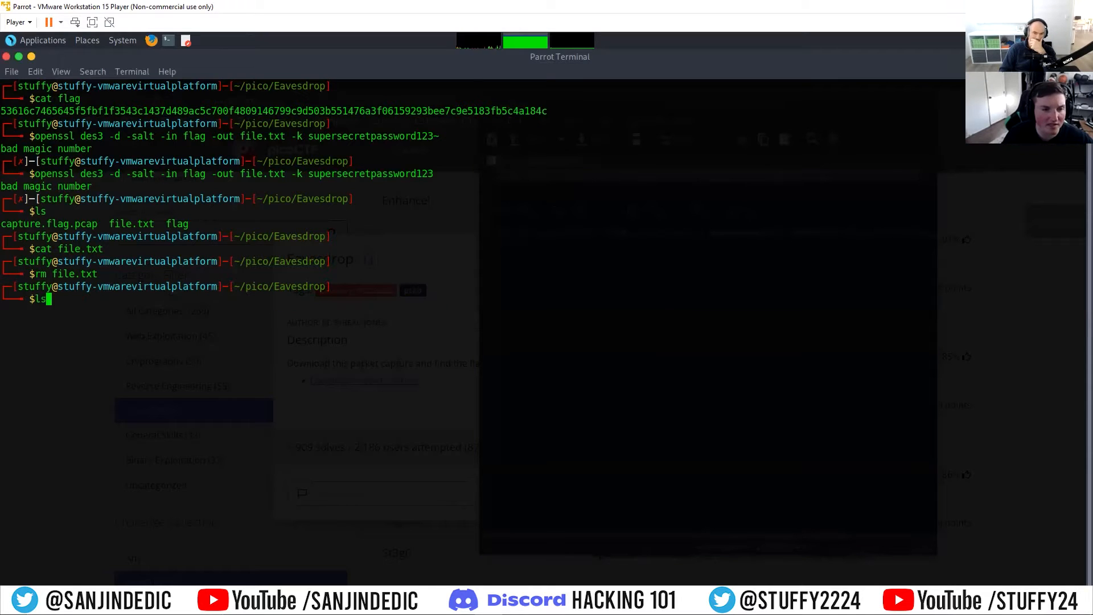
{"action": "key", "text": "BackSpace"}
{"action": "key", "text": "BackSpace"}
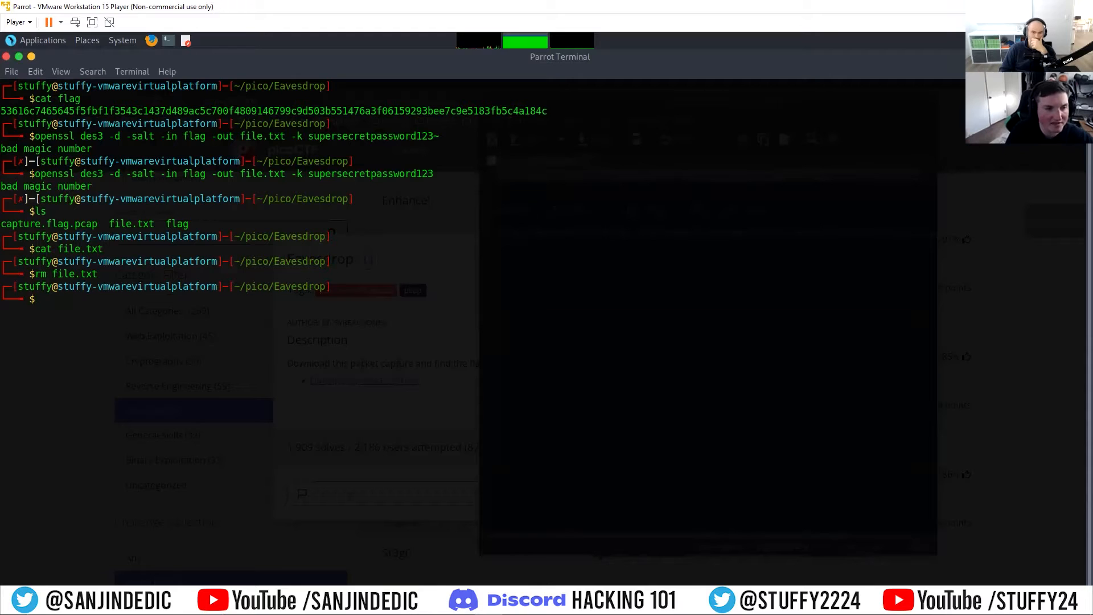
Step: Rename the flag file to flag.des3
{"action": "type", "text": "mv f"}
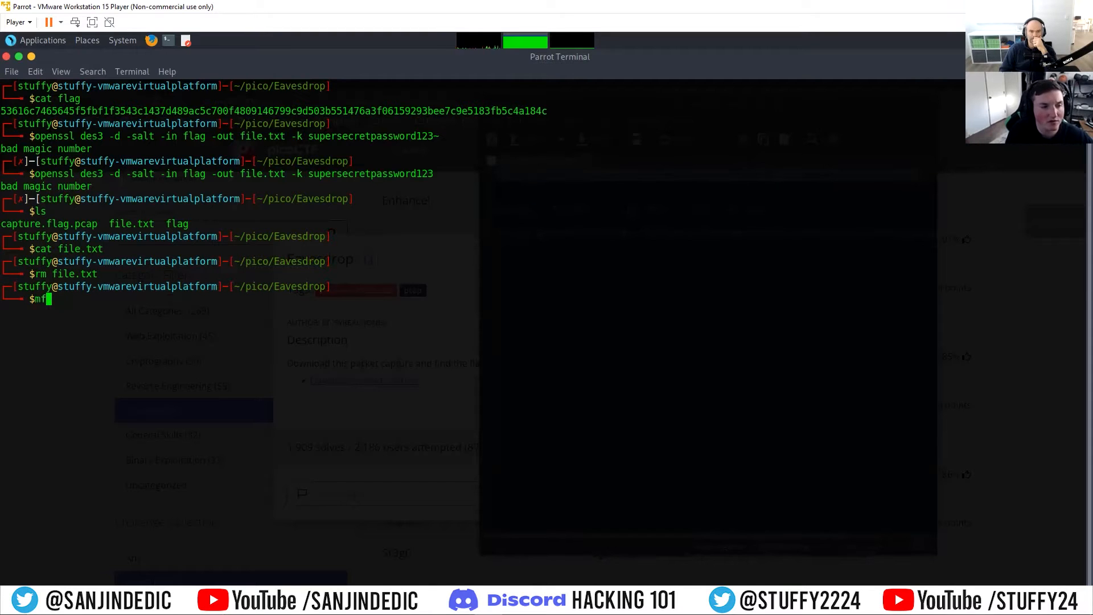
{"action": "type", "text": "lag flag.d"}
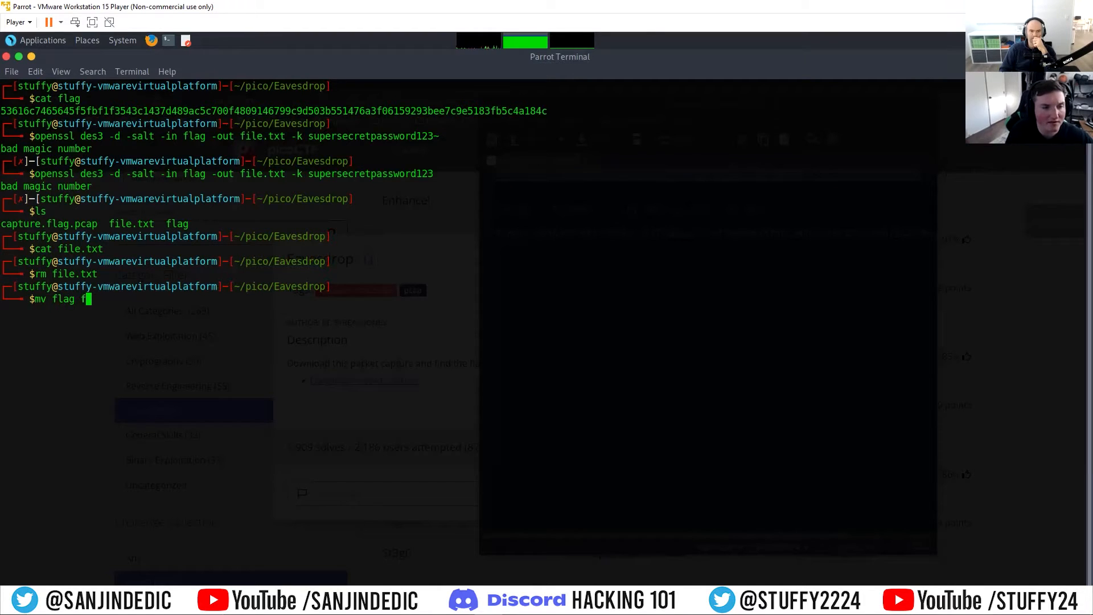
{"action": "type", "text": "es3"}
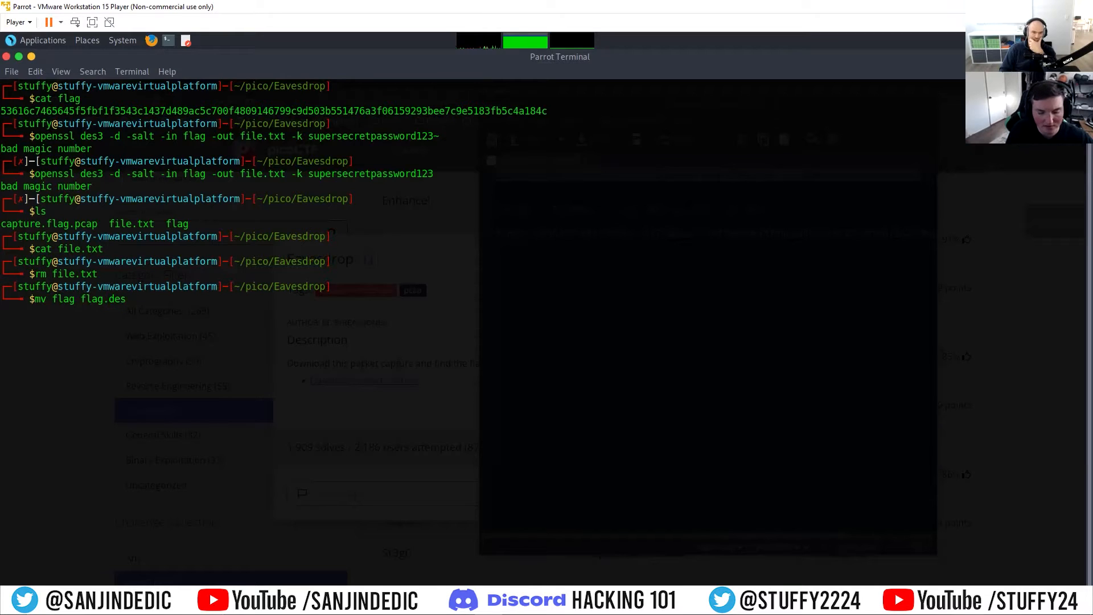
{"action": "key", "text": "Return"}
Step: Rerun the openssl decryption with flag.des3 as the input file
{"action": "key", "text": "Up"}
{"action": "key", "text": "Up"}
{"action": "key", "text": "Up"}
{"action": "key", "text": "Up"}
{"action": "key", "text": "Up"}
{"action": "key", "text": "Left"}
{"action": "key", "text": "Left"}
{"action": "key", "text": "Left"}
{"action": "key", "text": "Left"}
{"action": "key", "text": "Left"}
{"action": "key", "text": "Left"}
{"action": "key", "text": "Left"}
{"action": "key", "text": "Left"}
{"action": "key", "text": "Left"}
{"action": "key", "text": "Left"}
{"action": "key", "text": "Left"}
{"action": "key", "text": "Left"}
{"action": "key", "text": "Left"}
{"action": "key", "text": "Left"}
{"action": "key", "text": "Left"}
{"action": "key", "text": "Left"}
{"action": "key", "text": "Left"}
{"action": "key", "text": "Left"}
{"action": "key", "text": "Left"}
{"action": "key", "text": "Left"}
{"action": "key", "text": "Left"}
{"action": "type", "text": ".des3"}
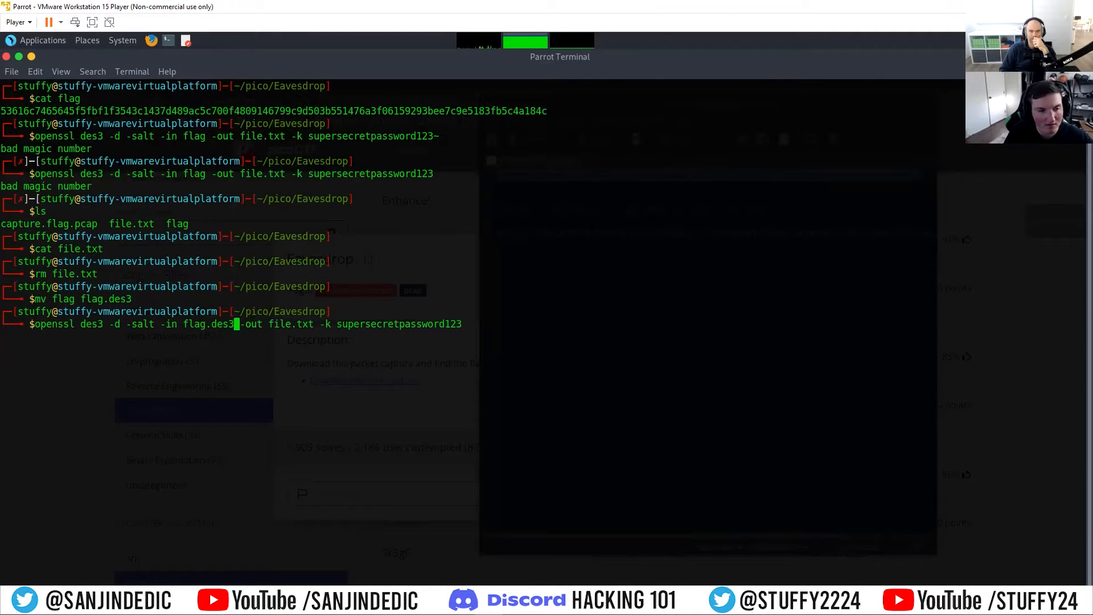
{"action": "key", "text": "Return"}
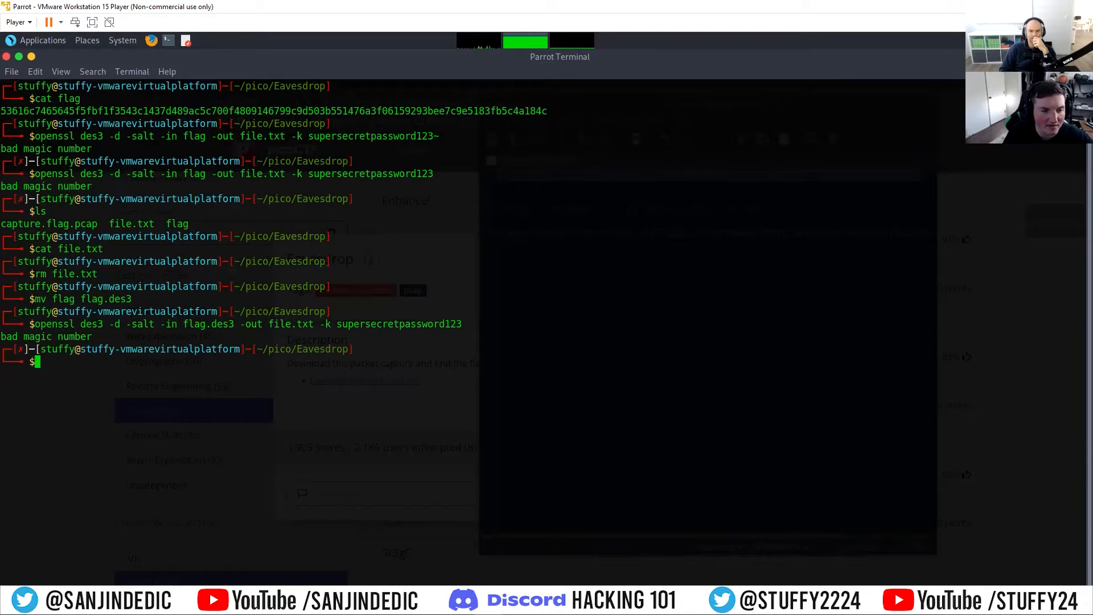
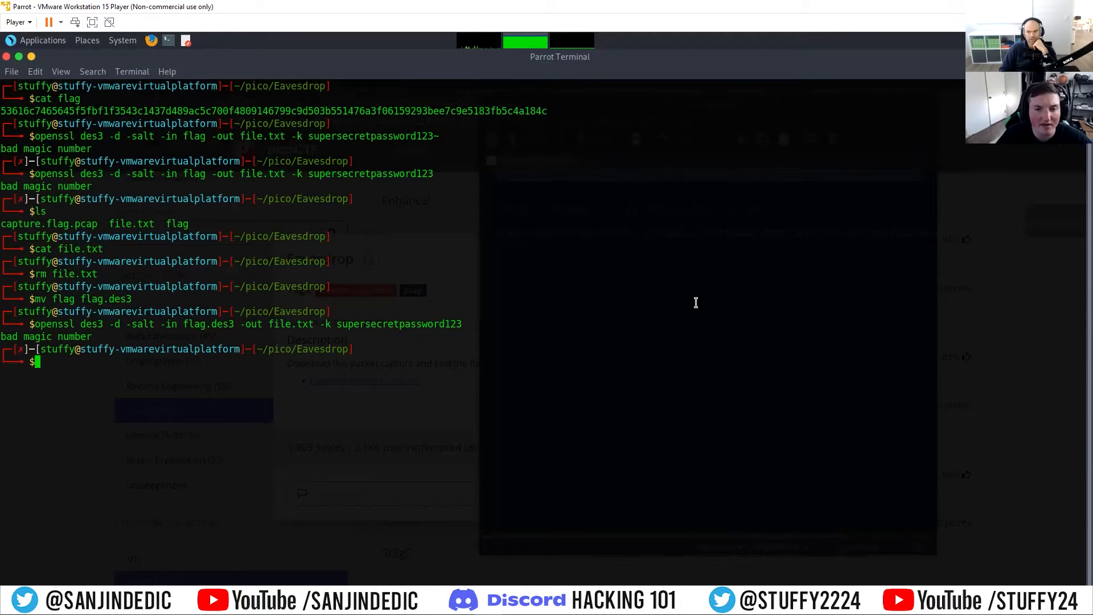
{"action": "type", "text": "cat"}
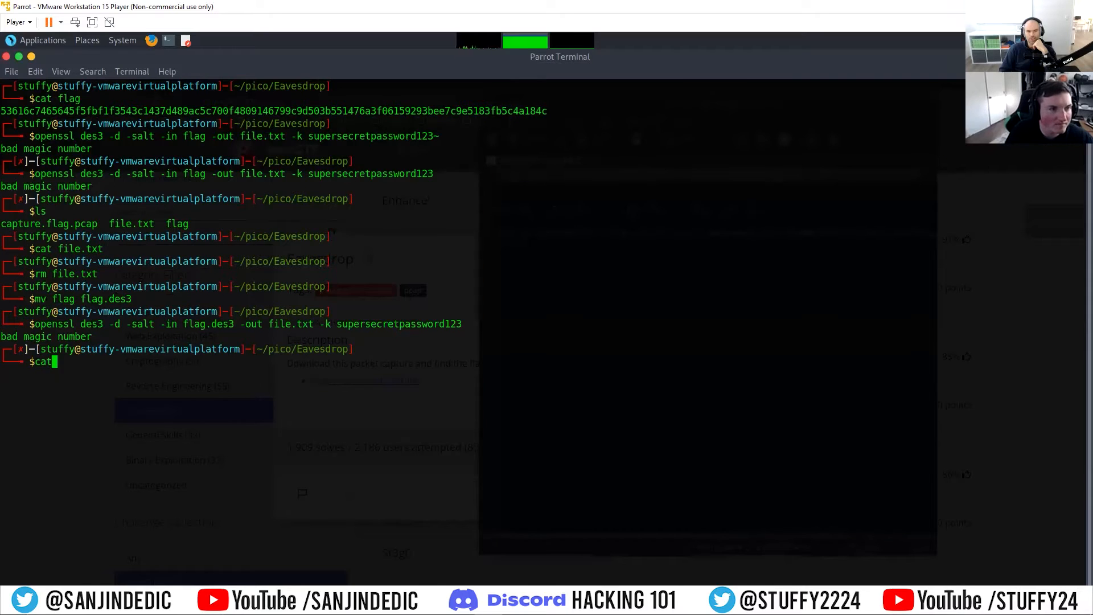
{"action": "key", "text": "BackSpace"}
{"action": "key", "text": "BackSpace"}
{"action": "key", "text": "BackSpace"}
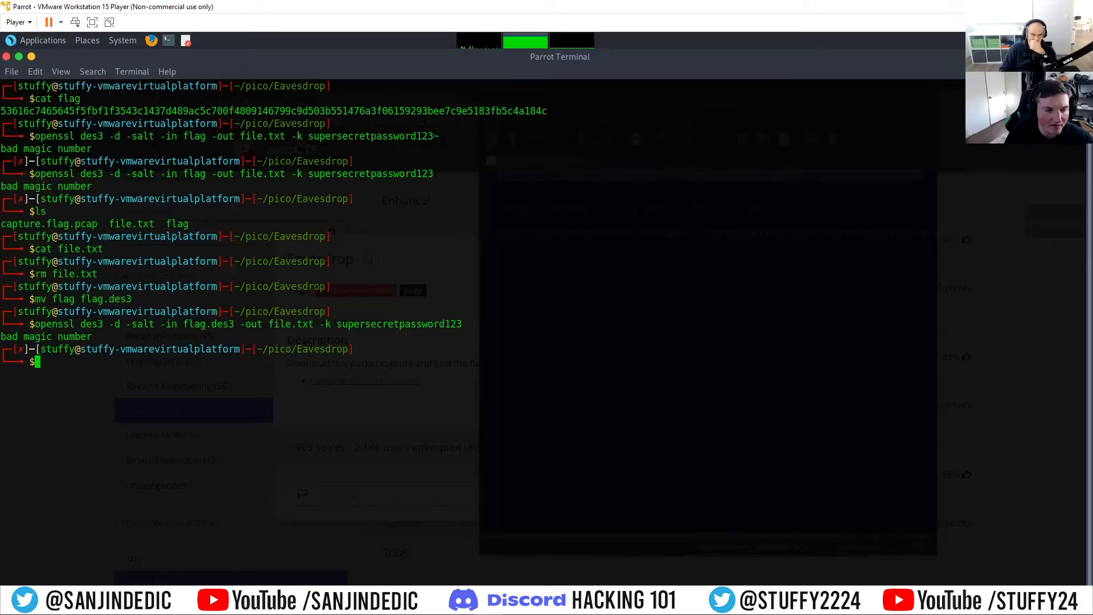
Step: List the contents of the Eavesdrop folder and delete file.txt and flag.des3 with rm
{"action": "type", "text": "ls"}
{"action": "key", "text": "Return"}
{"action": "type", "text": "rm fi"}
{"action": "key", "text": "Tab"}
{"action": "type", "text": "fl"}
{"action": "key", "text": "Tab"}
{"action": "key", "text": "Return"}
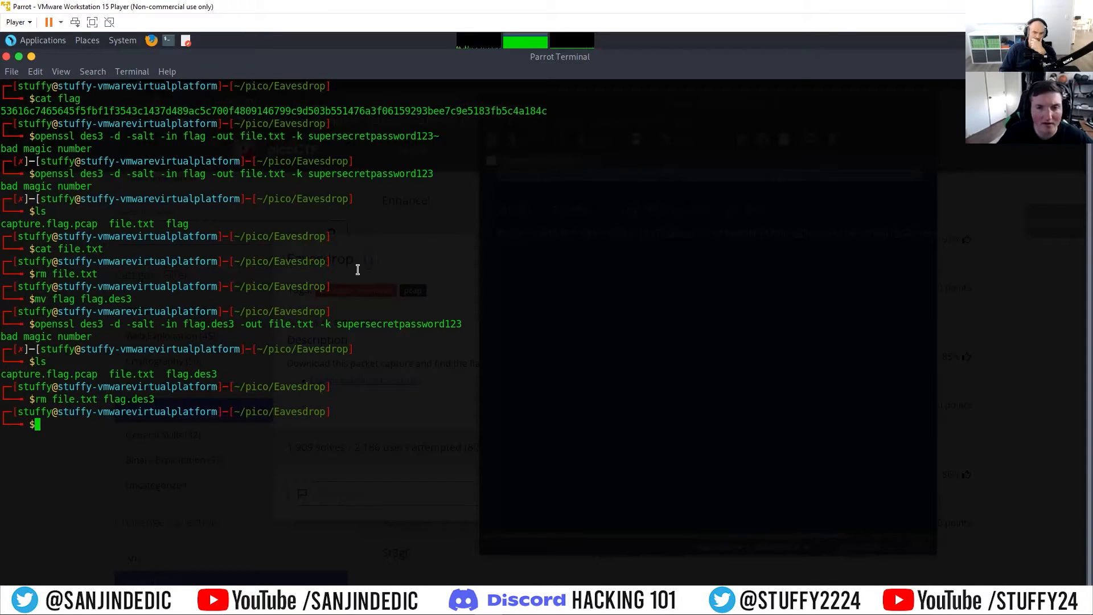
Step: Copy the full hex string from line 6 of the Pluma notes and paste it into a new document
{"action": "mouse_move", "coordinate": [335, 603]}
{"action": "left_click", "coordinate": [335, 535]}
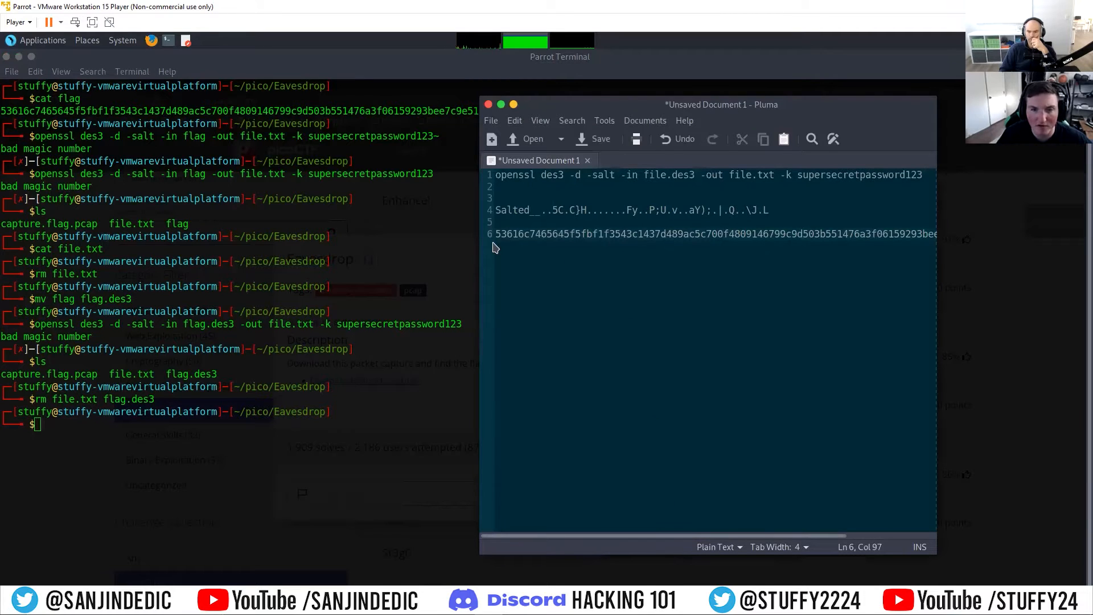
{"action": "left_click_drag", "start_coordinate": [498, 235], "coordinate": [1053, 239]}
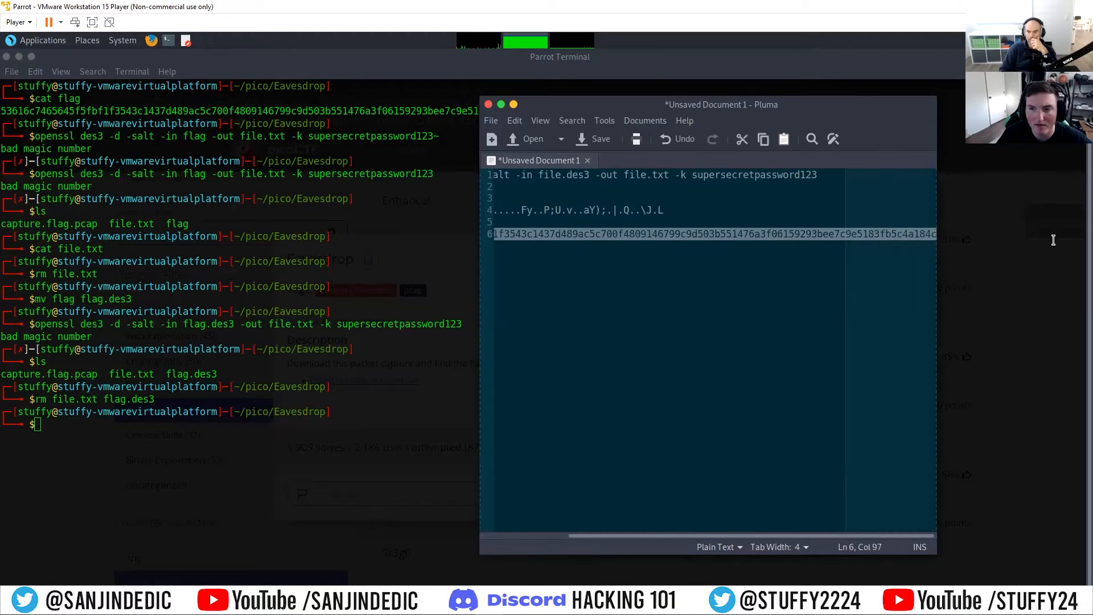
{"action": "right_click", "coordinate": [931, 235]}
{"action": "left_click", "coordinate": [955, 260]}
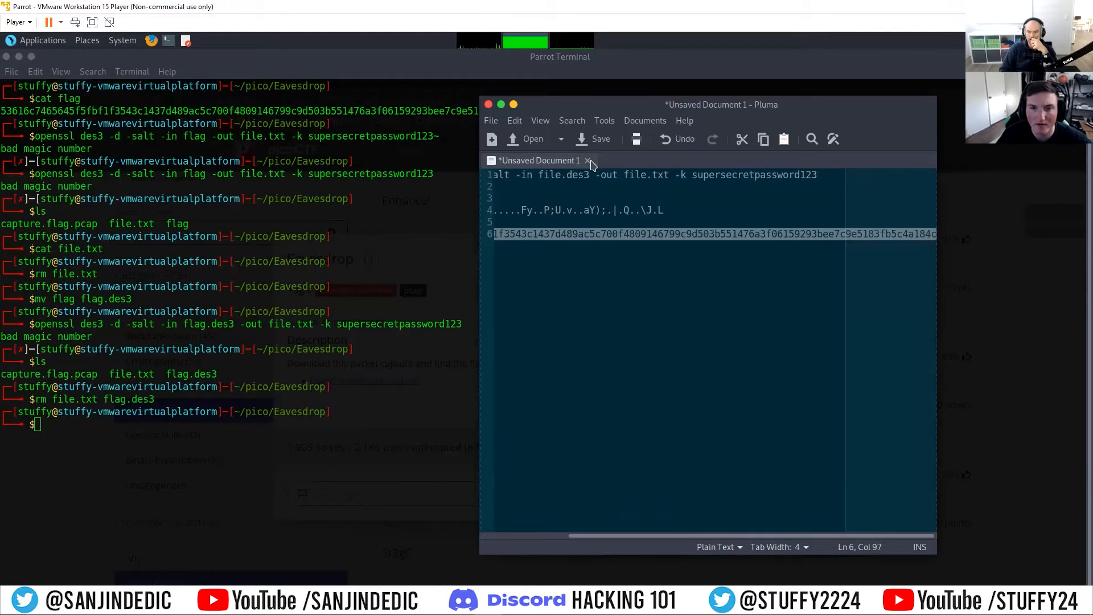
{"action": "left_click", "coordinate": [491, 139]}
{"action": "right_click", "coordinate": [615, 186]}
{"action": "left_click", "coordinate": [641, 228]}
{"action": "left_click_drag", "start_coordinate": [762, 535], "coordinate": [542, 522]}
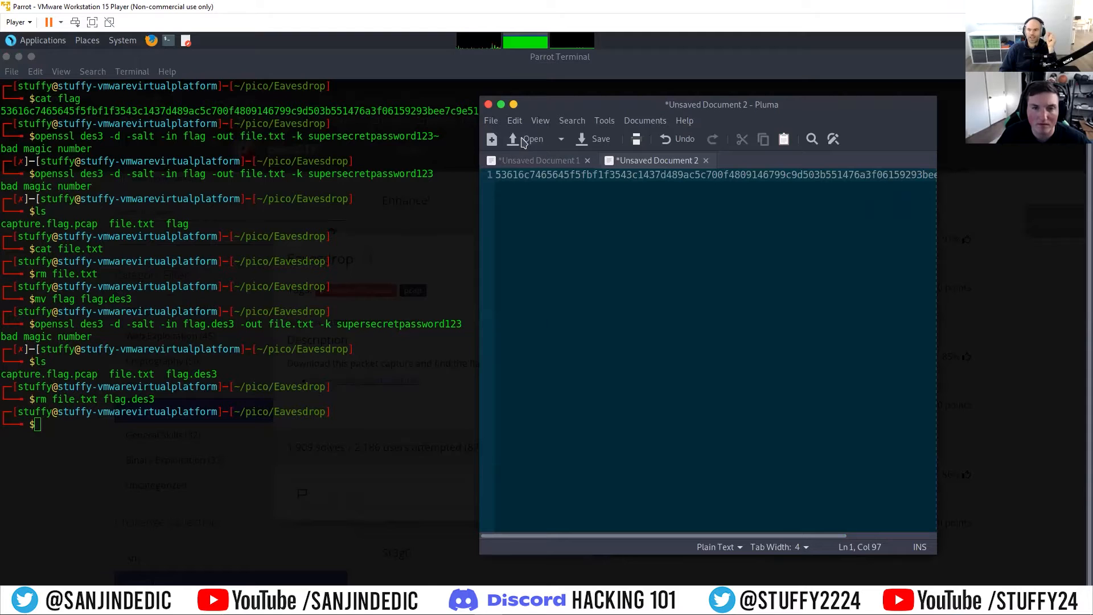
Step: Abandon saving the new Pluma document, discard it unsaved, and minimize the notes window
{"action": "left_click", "coordinate": [595, 139]}
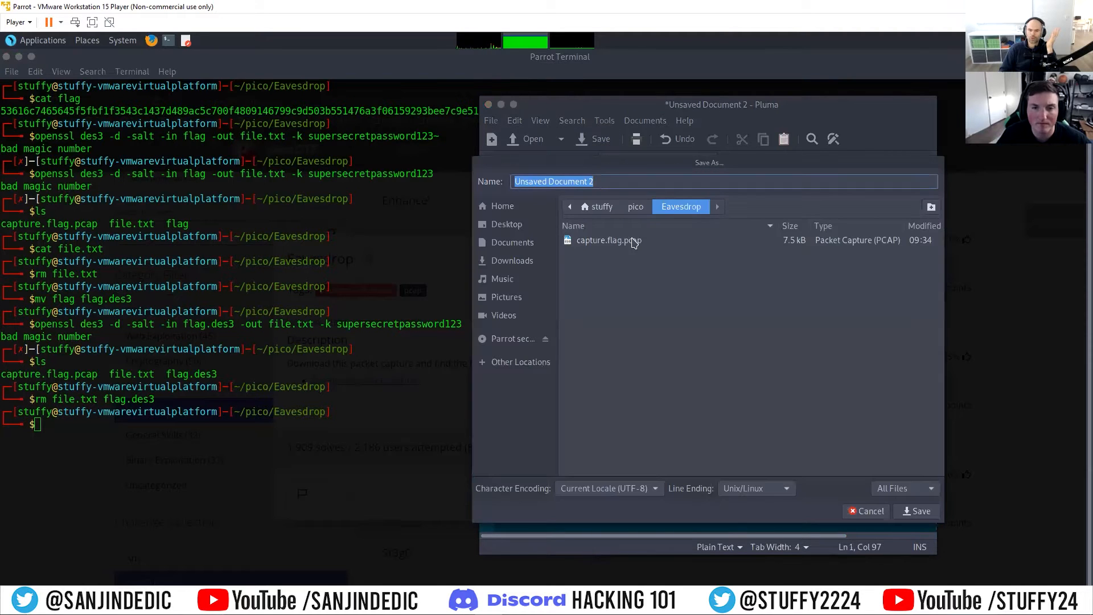
{"action": "key", "text": "BackSpace"}
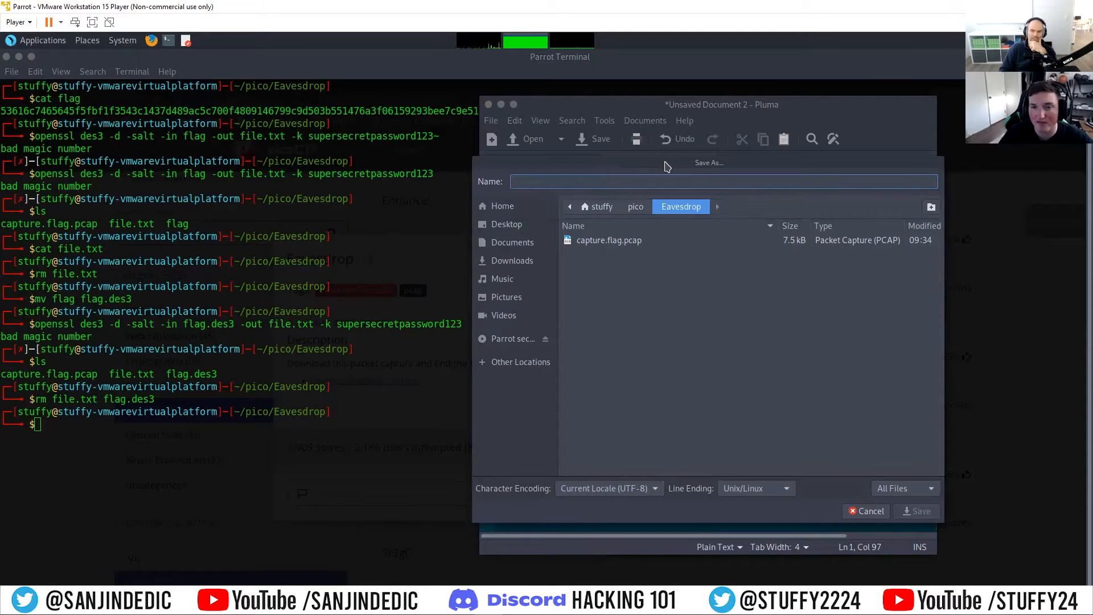
{"action": "left_click", "coordinate": [859, 510]}
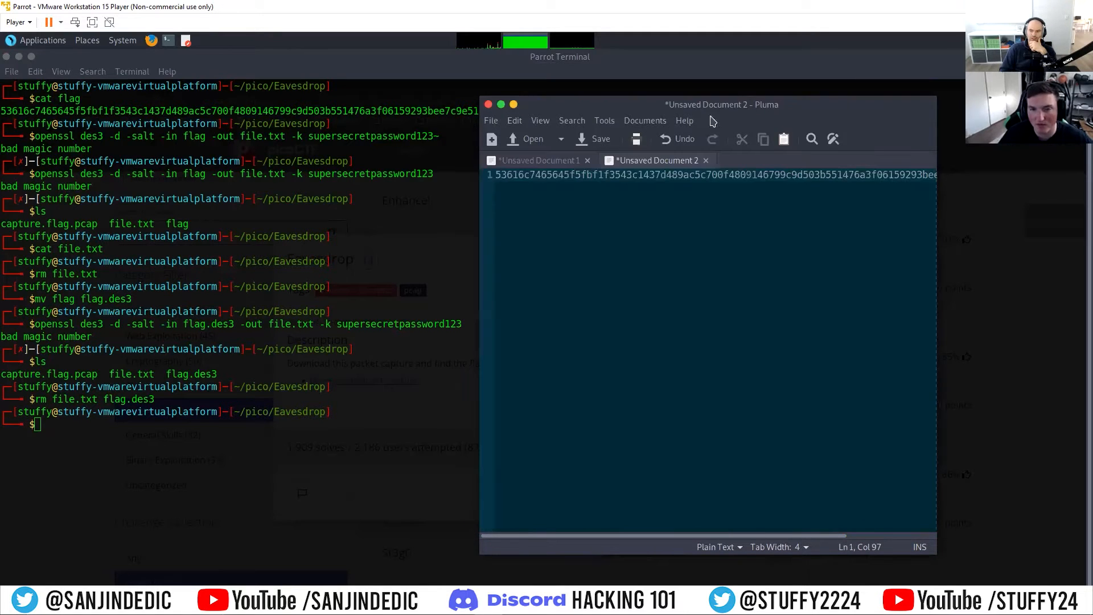
{"action": "left_click", "coordinate": [706, 162]}
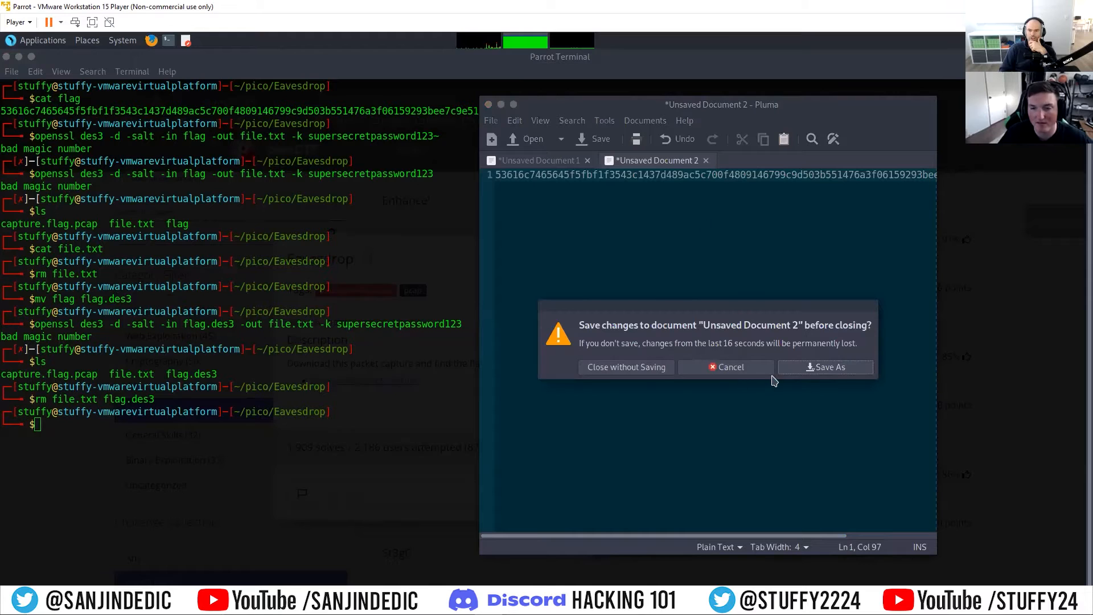
{"action": "left_click", "coordinate": [655, 370]}
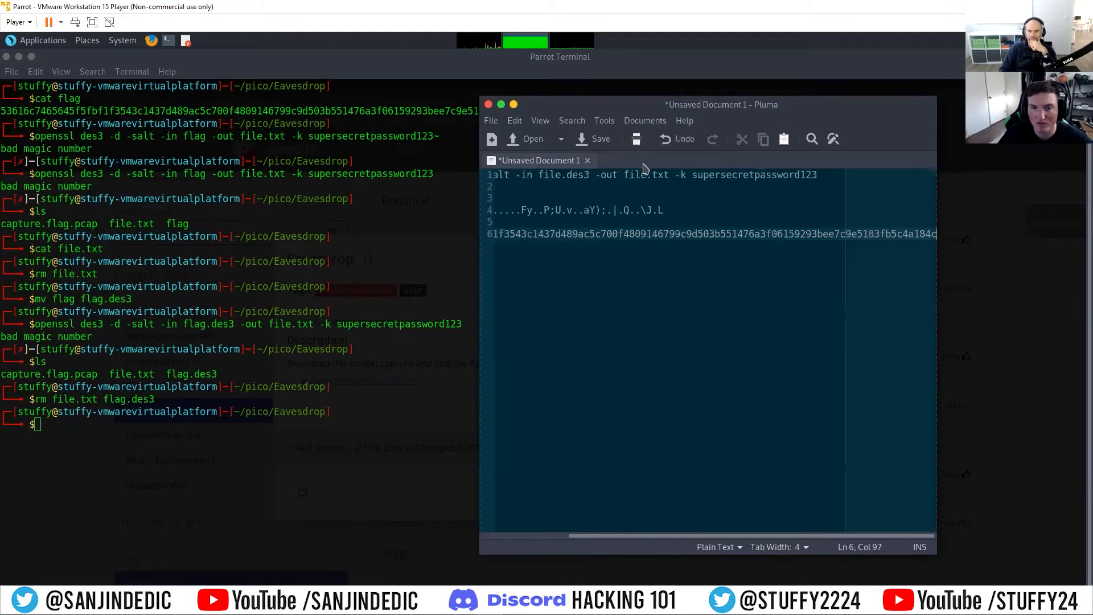
{"action": "left_click", "coordinate": [514, 103]}
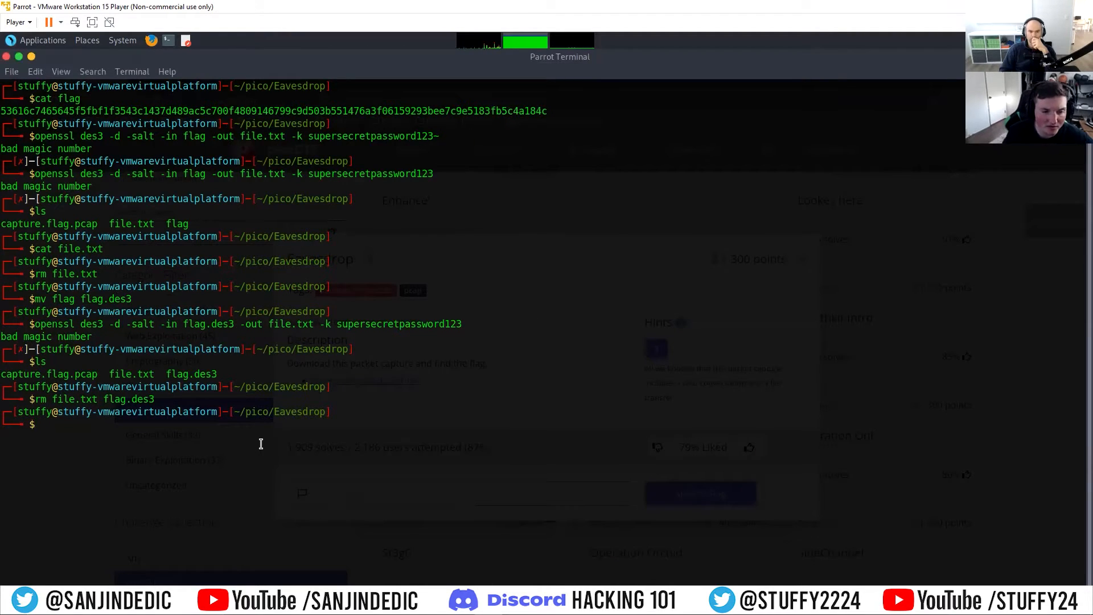
Step: Open capture.flag.pcap in Wireshark with a terminal command
{"action": "type", "text": "wireshark ca"}
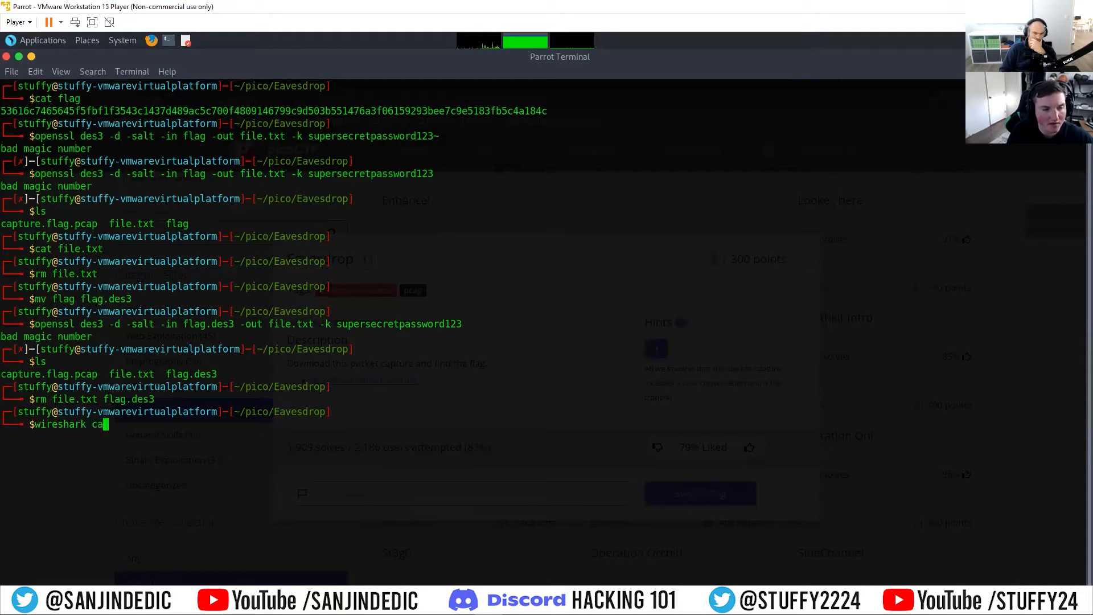
{"action": "key", "text": "Tab"}
{"action": "key", "text": "Return"}
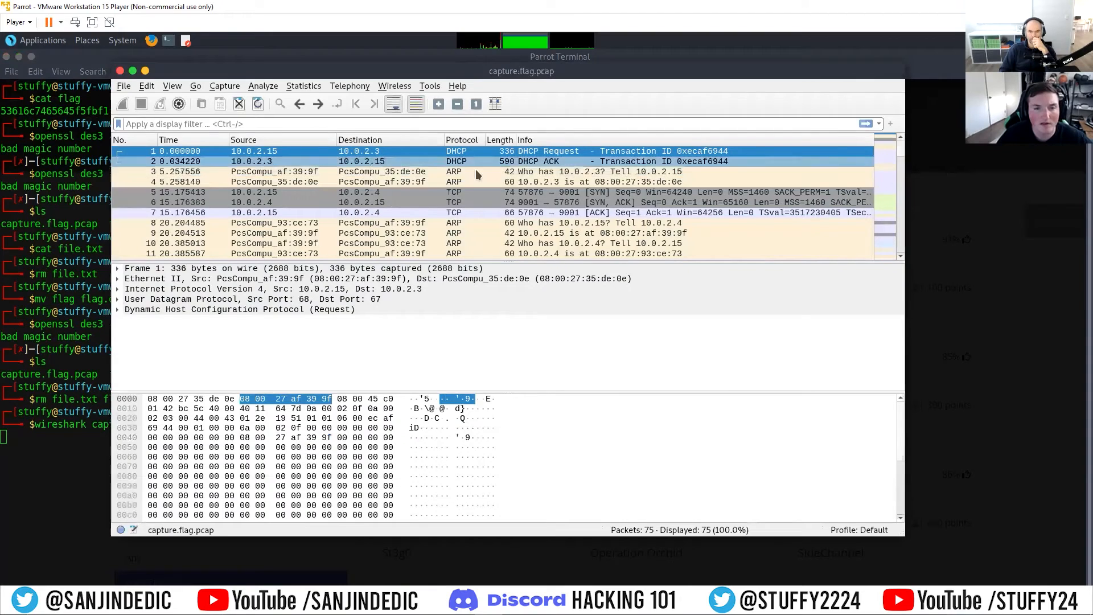
Step: Follow the TCP stream of packet 7, switch to stream 2, and show its data as Raw
{"action": "right_click", "coordinate": [525, 215]}
{"action": "mouse_move", "coordinate": [640, 394]}
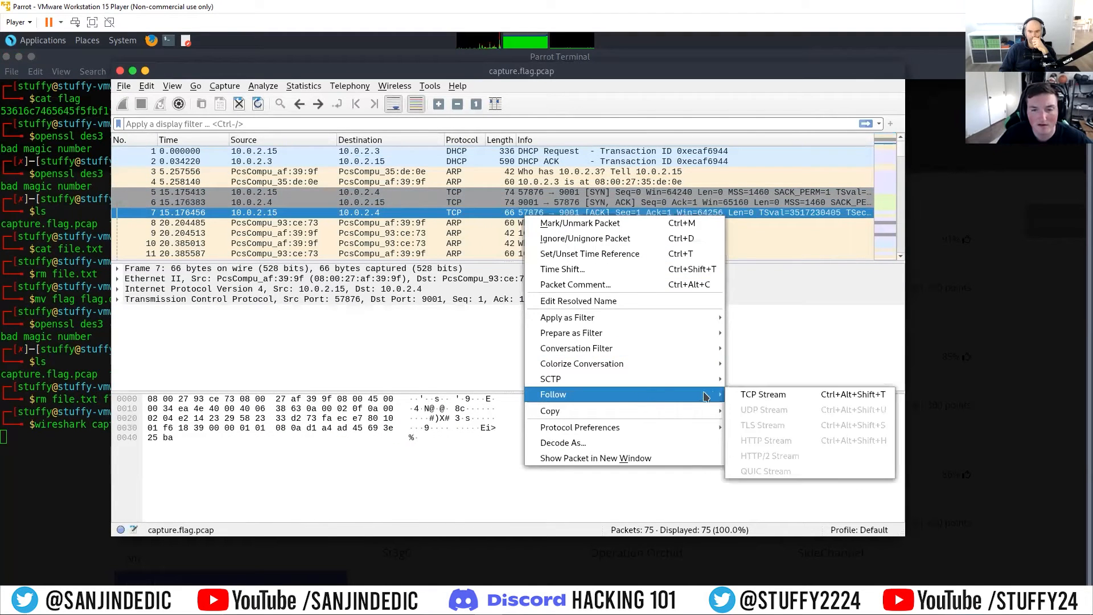
{"action": "left_click", "coordinate": [746, 394]}
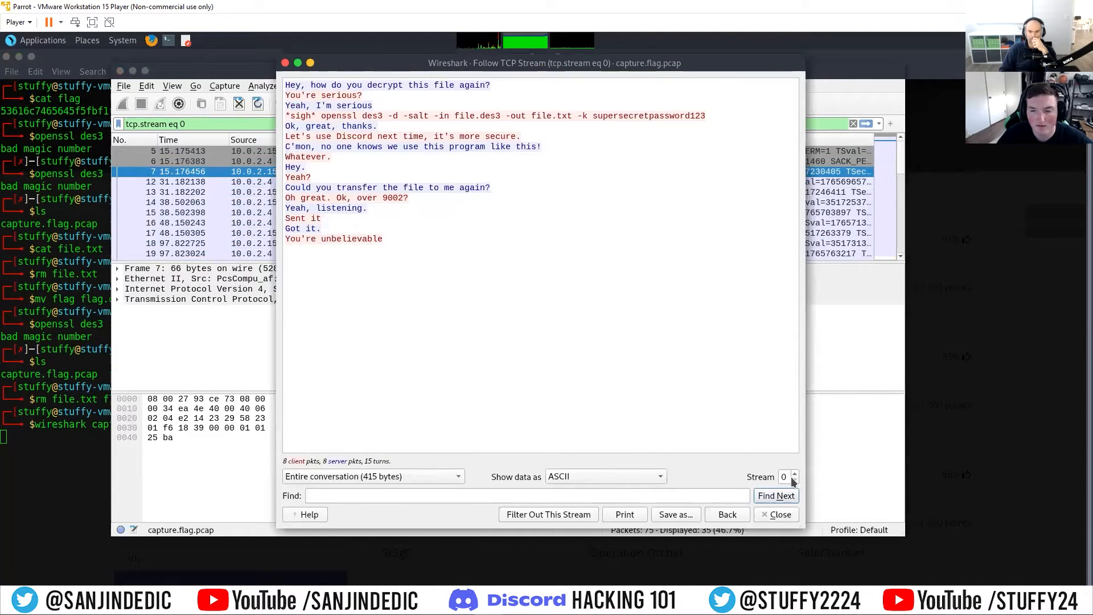
{"action": "left_click", "coordinate": [794, 474]}
{"action": "left_click", "coordinate": [549, 476]}
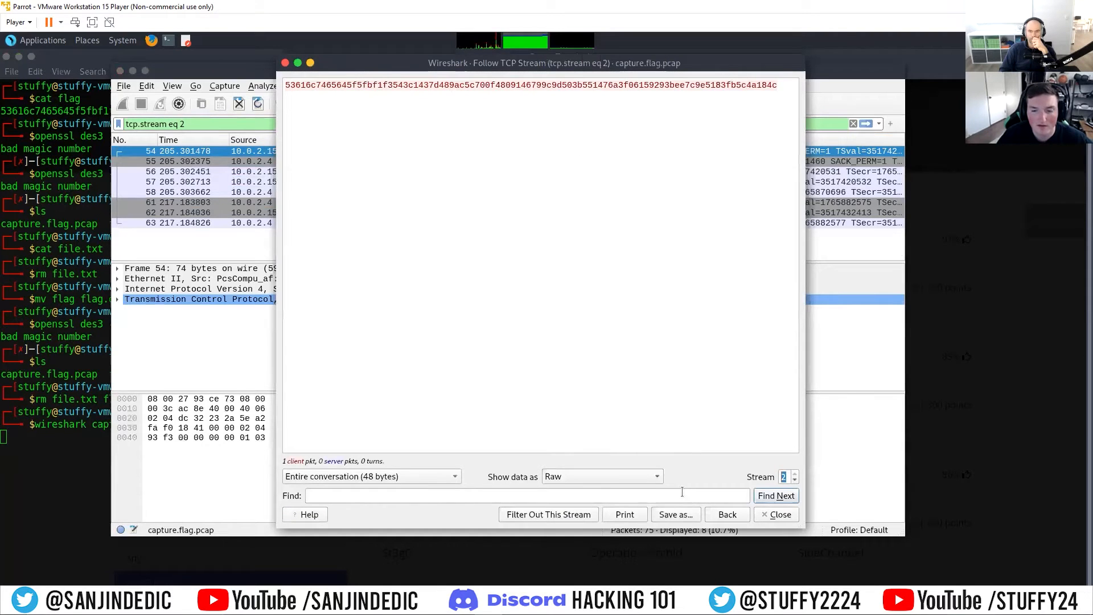
Step: Save the raw content of stream 2 as flag.des3 in the Eavesdrop folder
{"action": "left_click", "coordinate": [684, 513]}
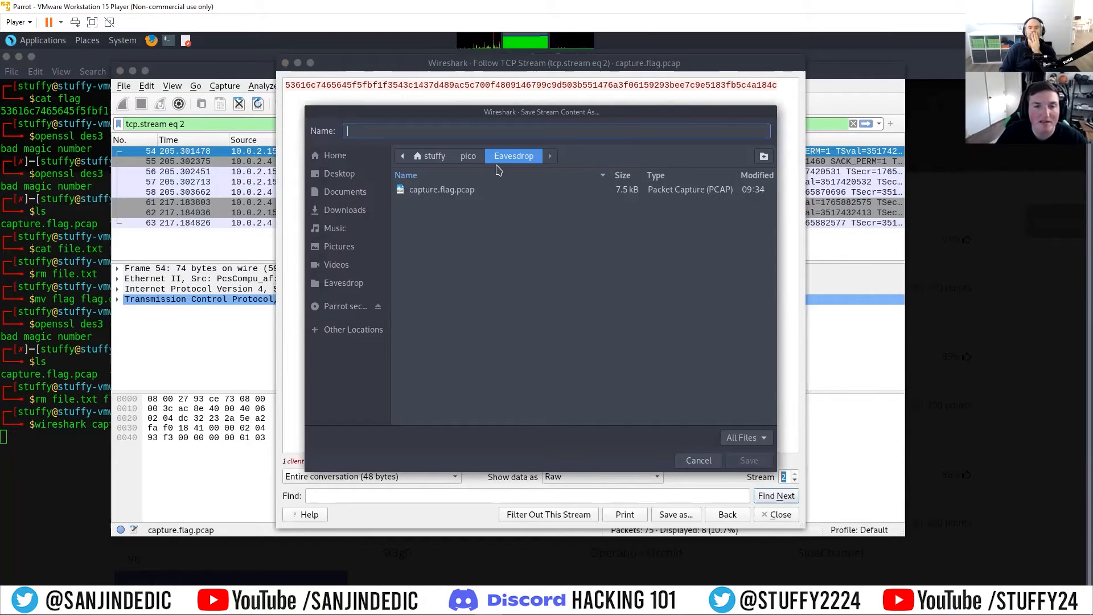
{"action": "type", "text": "flag.des"}
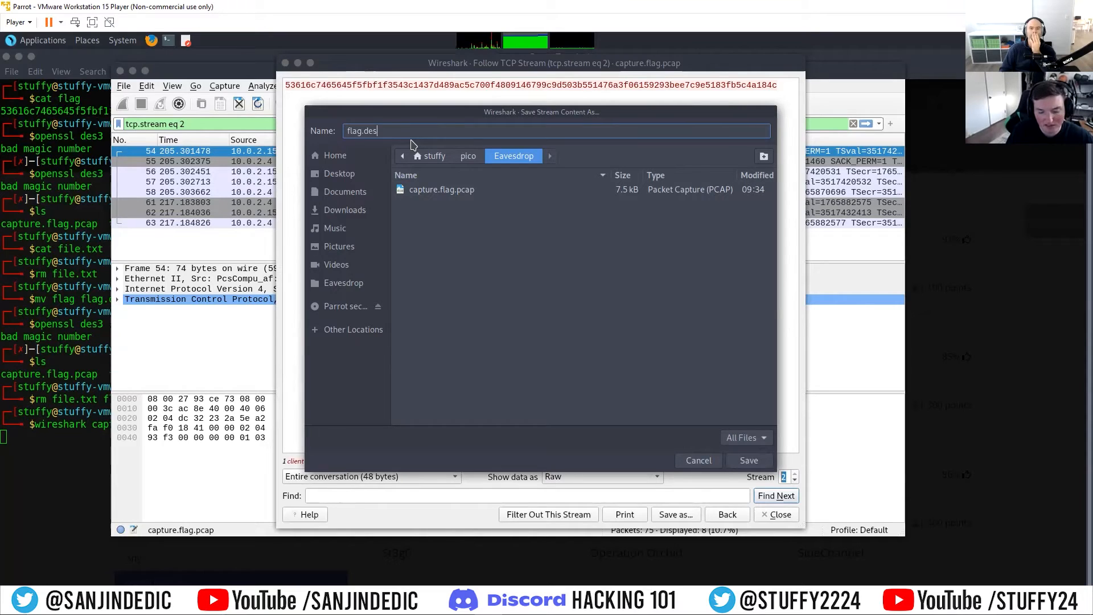
{"action": "type", "text": "3"}
{"action": "left_click", "coordinate": [746, 464]}
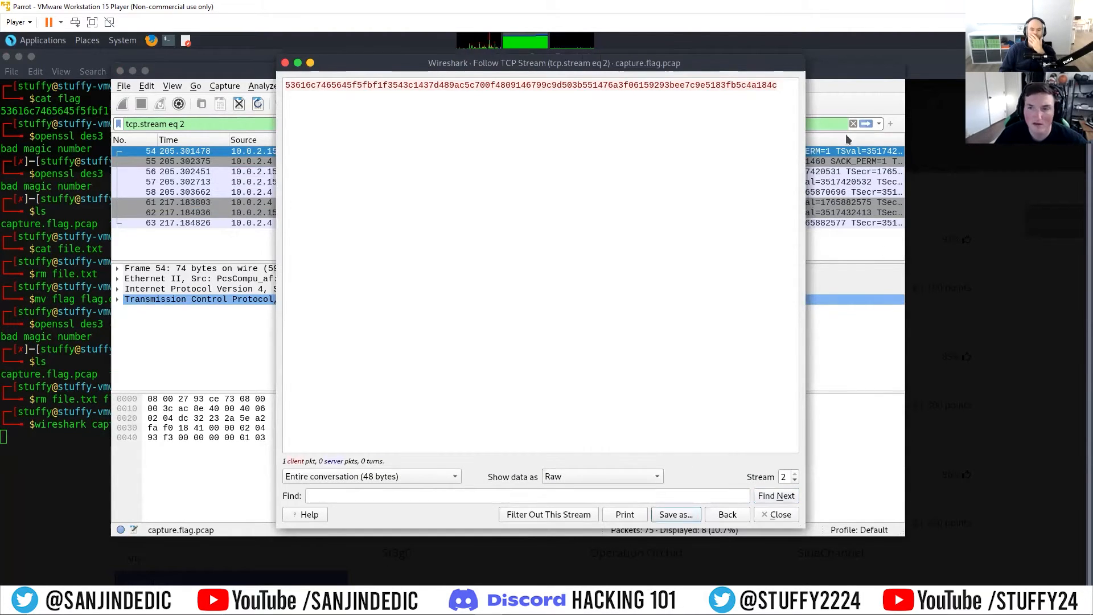
Step: Open a second terminal window in the Eavesdrop folder and move it toward the middle of the desktop
{"action": "left_click", "coordinate": [86, 435]}
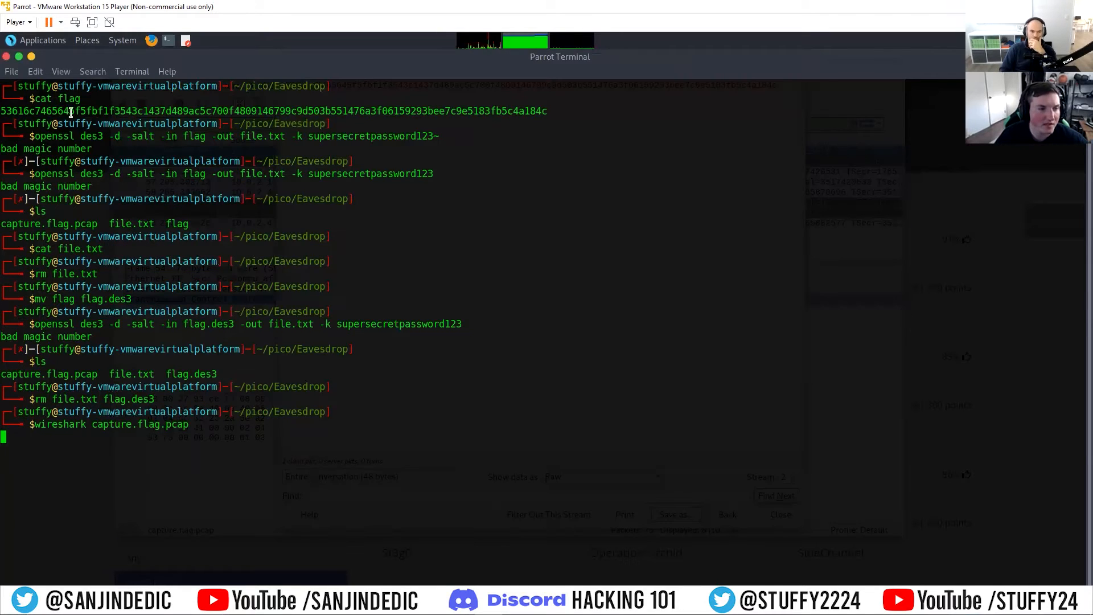
{"action": "left_click", "coordinate": [12, 72]}
{"action": "left_click", "coordinate": [40, 104]}
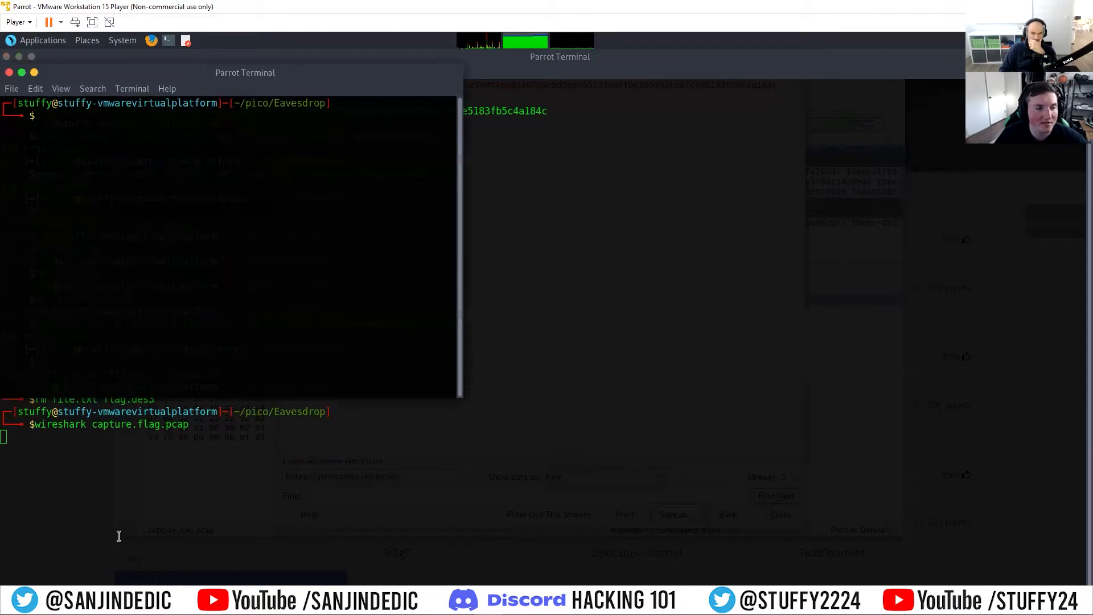
{"action": "left_click_drag", "start_coordinate": [194, 67], "coordinate": [411, 128]}
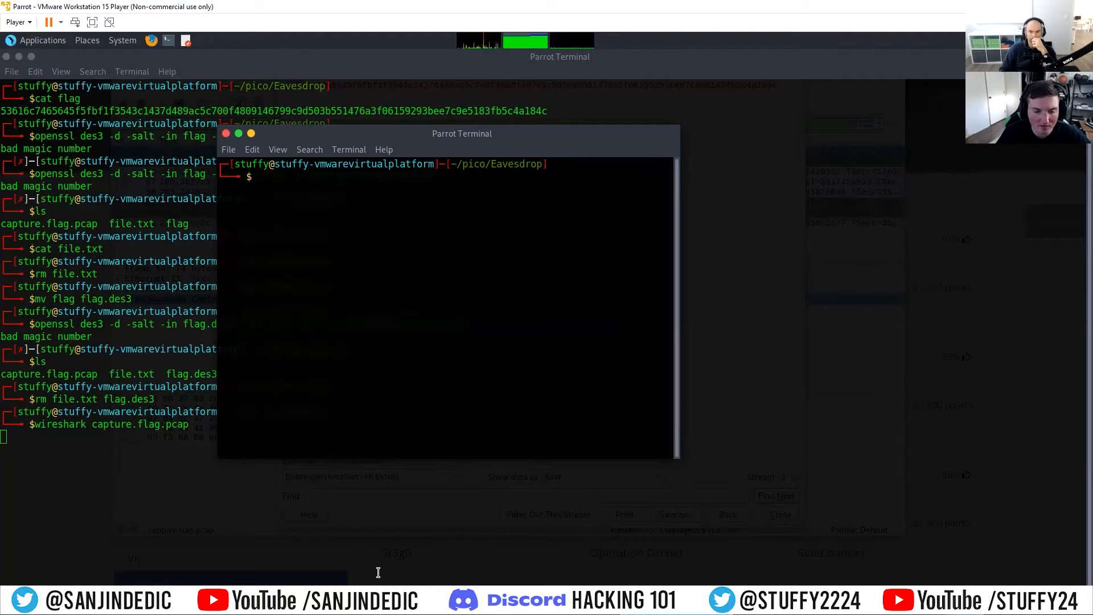
Step: Copy the openssl des3 command with its decryption password from the Pluma notes and paste it into the new terminal
{"action": "left_click", "coordinate": [364, 595]}
{"action": "left_click_drag", "start_coordinate": [824, 175], "coordinate": [391, 173]}
{"action": "right_click", "coordinate": [511, 178]}
{"action": "left_click", "coordinate": [526, 205]}
{"action": "left_click", "coordinate": [421, 205]}
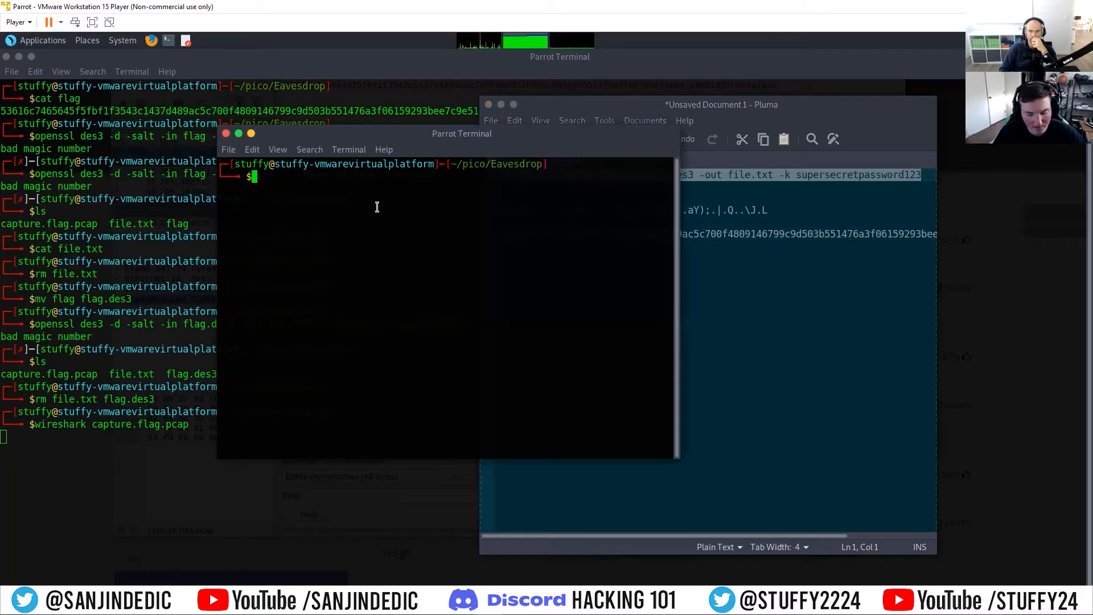
{"action": "key", "text": "ctrl+shift+v"}
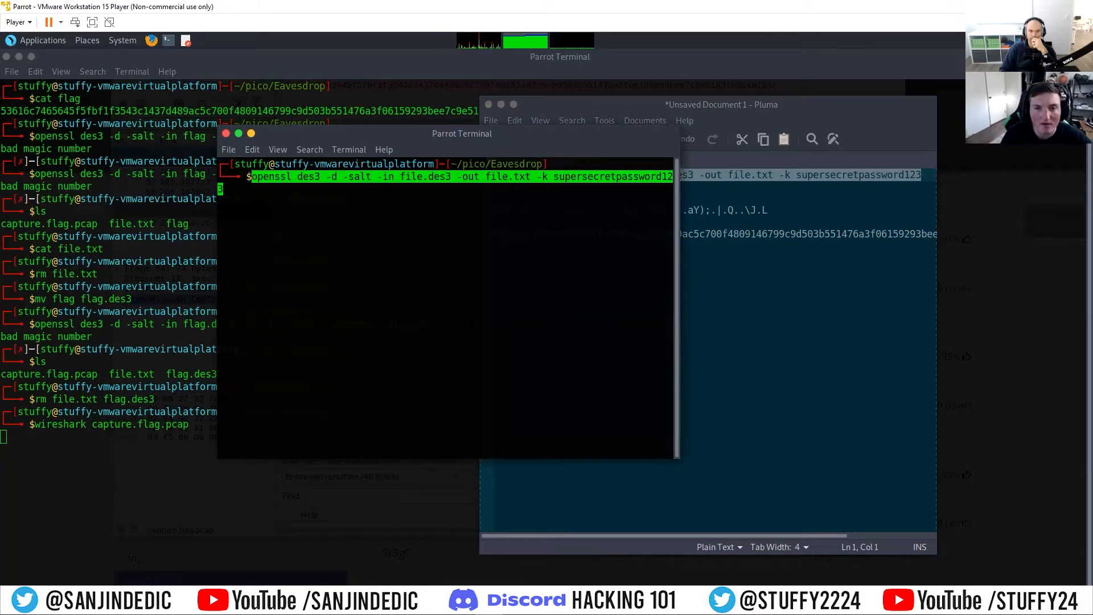
Step: Change the pasted openssl command's input file to flag.des3, keep file.txt as the output, and run the decryption
{"action": "key", "text": "Left"}
{"action": "key", "text": "Left"}
{"action": "key", "text": "Left"}
{"action": "key", "text": "Left"}
{"action": "key", "text": "Left"}
{"action": "key", "text": "Left"}
{"action": "key", "text": "Left"}
{"action": "key", "text": "Left"}
{"action": "key", "text": "Left"}
{"action": "key", "text": "Left"}
{"action": "key", "text": "Left"}
{"action": "key", "text": "Left"}
{"action": "key", "text": "Left"}
{"action": "key", "text": "Left"}
{"action": "key", "text": "Left"}
{"action": "key", "text": "Left"}
{"action": "key", "text": "Left"}
{"action": "key", "text": "Left"}
{"action": "key", "text": "Left"}
{"action": "key", "text": "Left"}
{"action": "key", "text": "Left"}
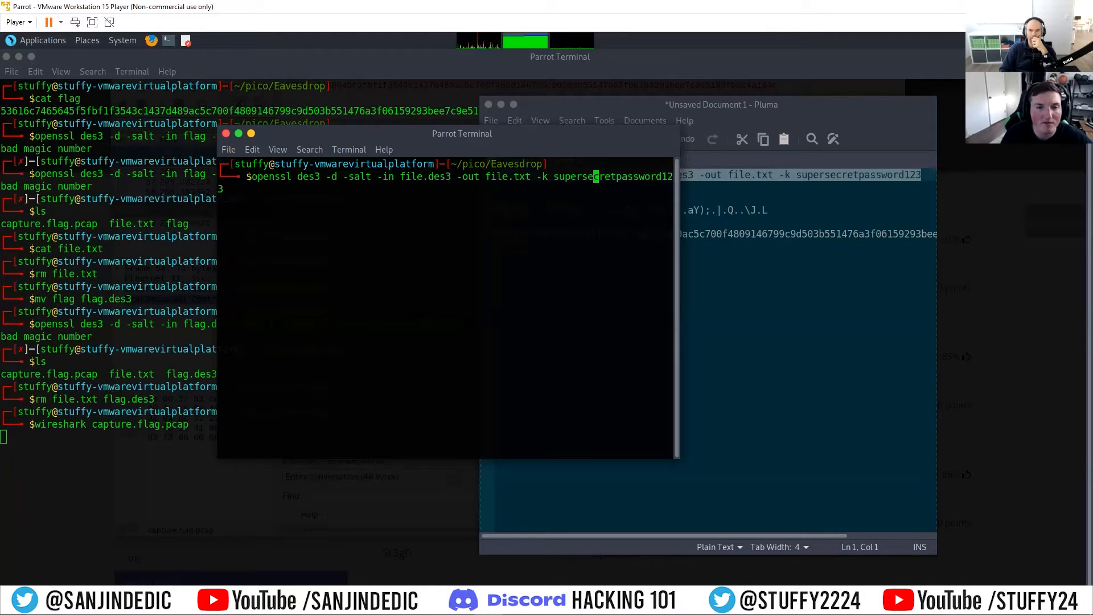
{"action": "key", "text": "BackSpace"}
{"action": "key", "text": "BackSpace"}
{"action": "key", "text": "BackSpace"}
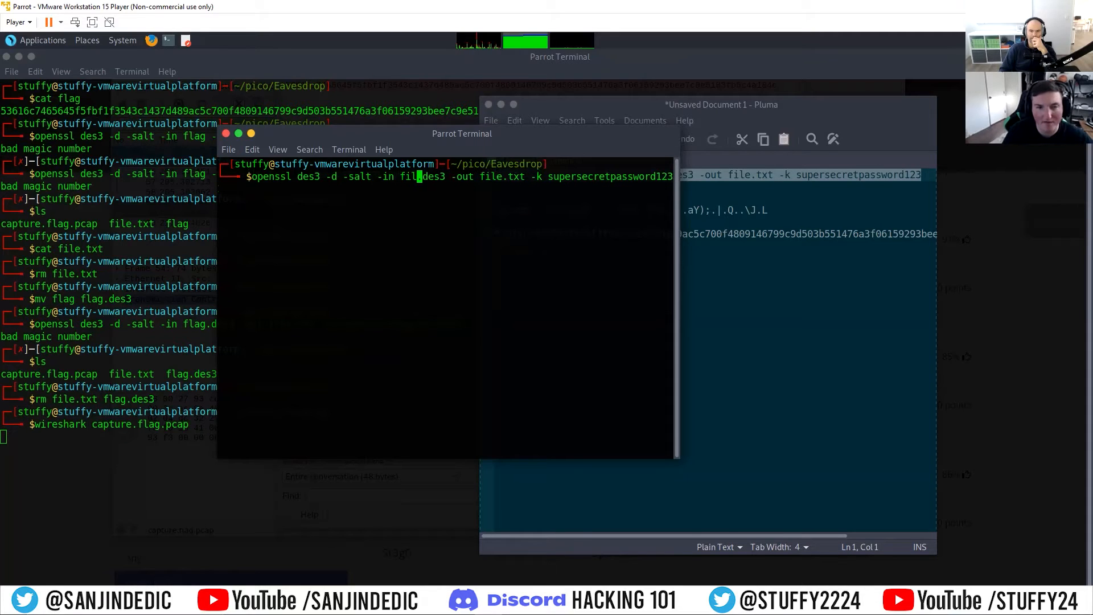
{"action": "type", "text": "lag"}
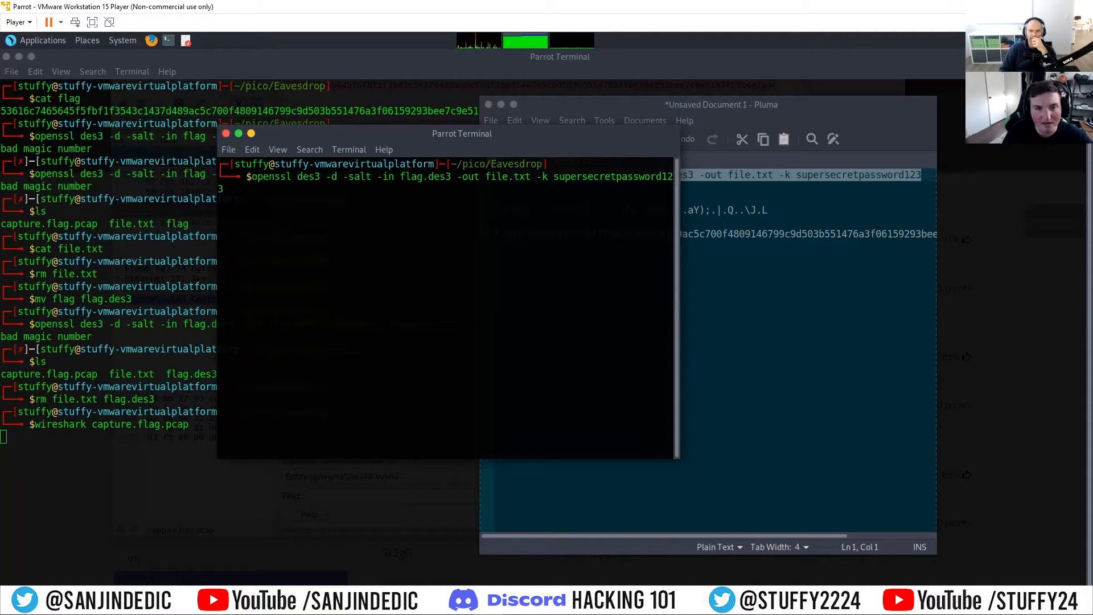
{"action": "key", "text": "Return"}
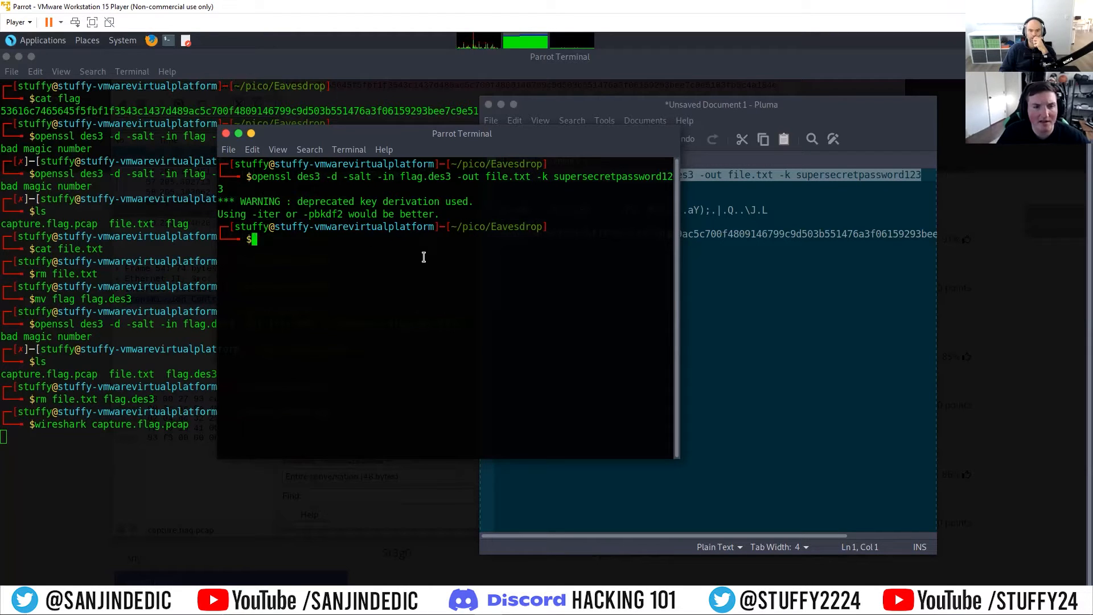
Step: List the Eavesdrop folder and print the contents of file.txt with cat
{"action": "type", "text": "ls"}
{"action": "key", "text": "Return"}
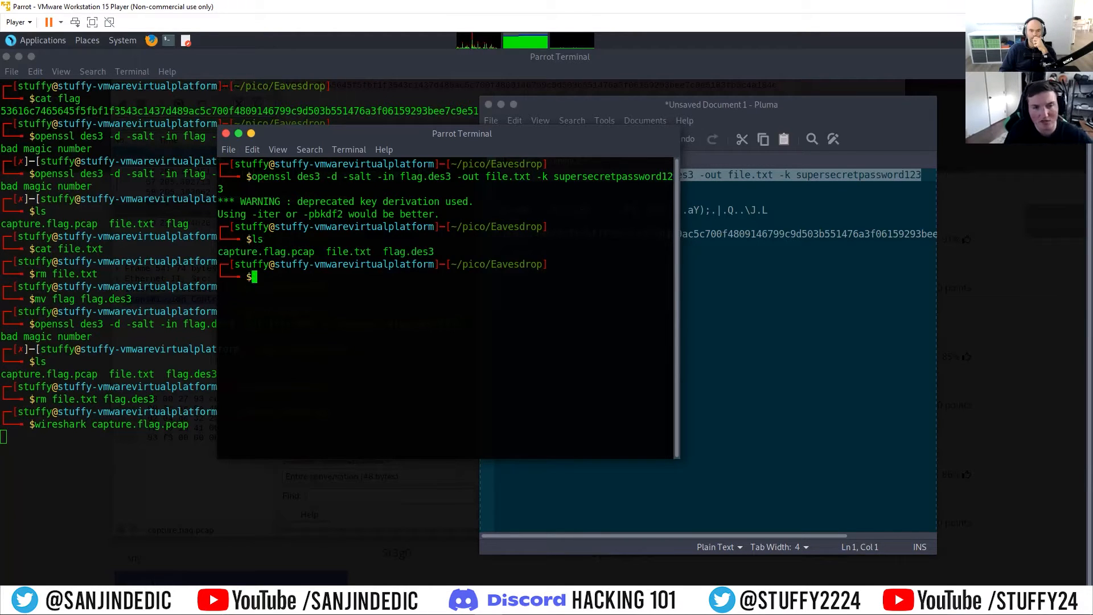
{"action": "type", "text": "cat file.txt"}
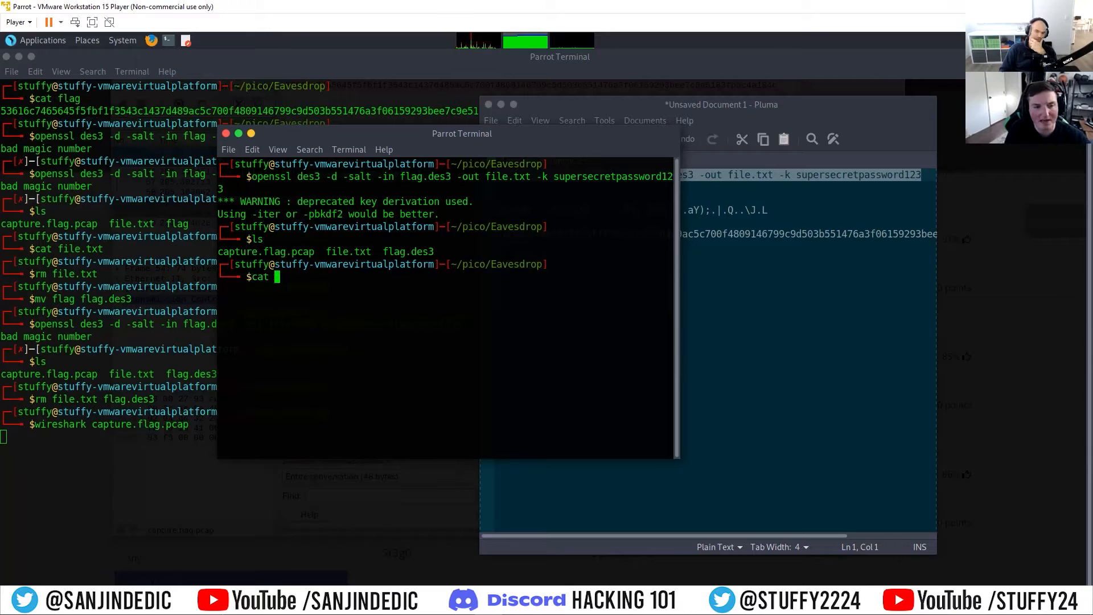
{"action": "key", "text": "Return"}
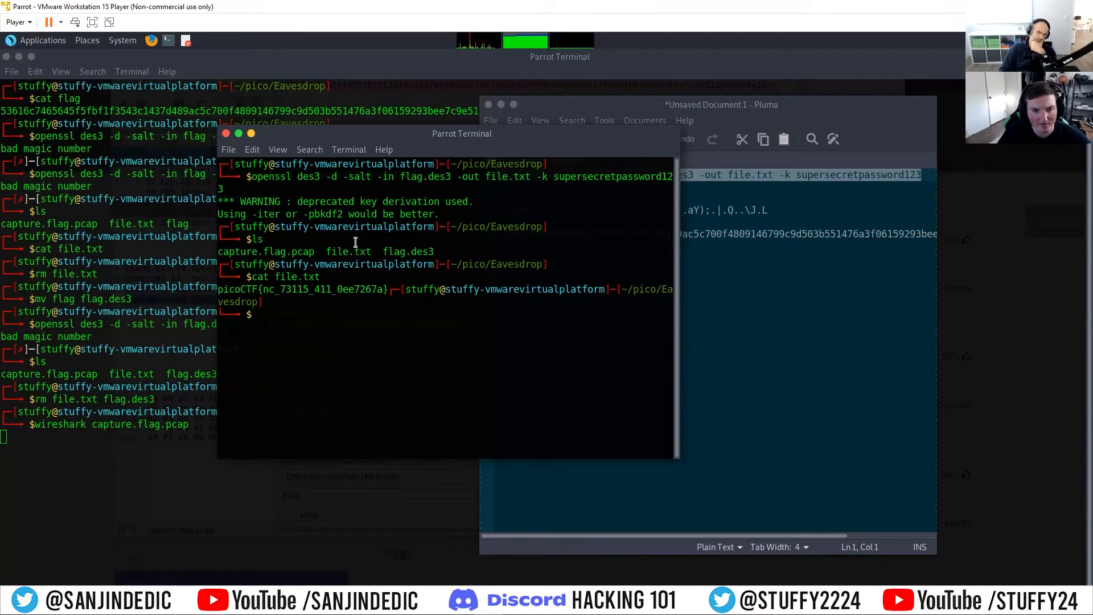
Step: Copy the complete picoCTF flag, including its braces, from the terminal output
{"action": "left_click_drag", "start_coordinate": [389, 289], "coordinate": [216, 291]}
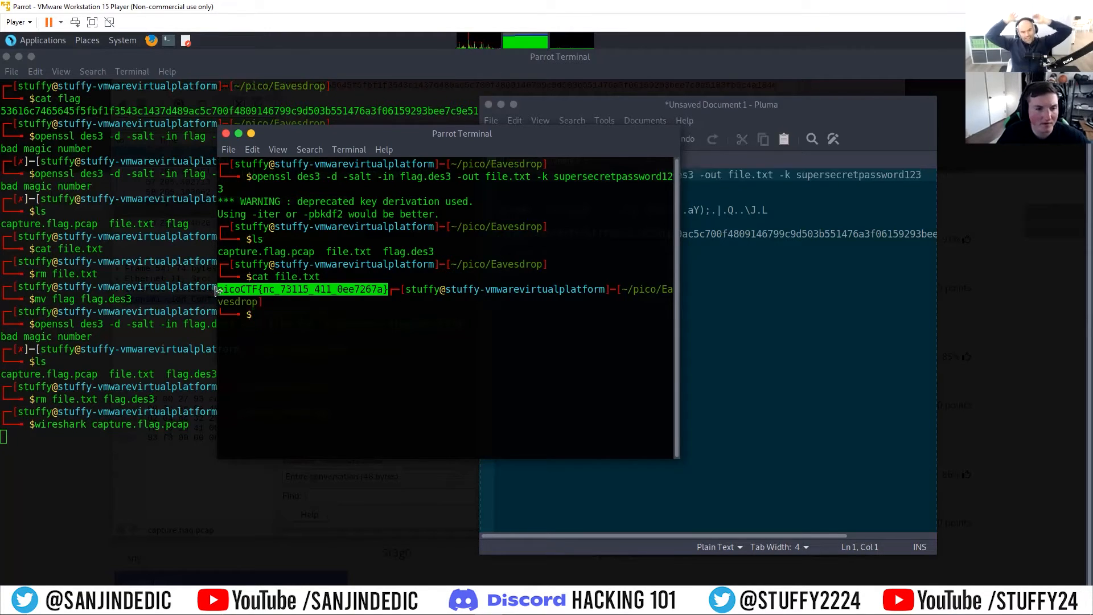
{"action": "right_click", "coordinate": [228, 288]}
{"action": "left_click", "coordinate": [265, 353]}
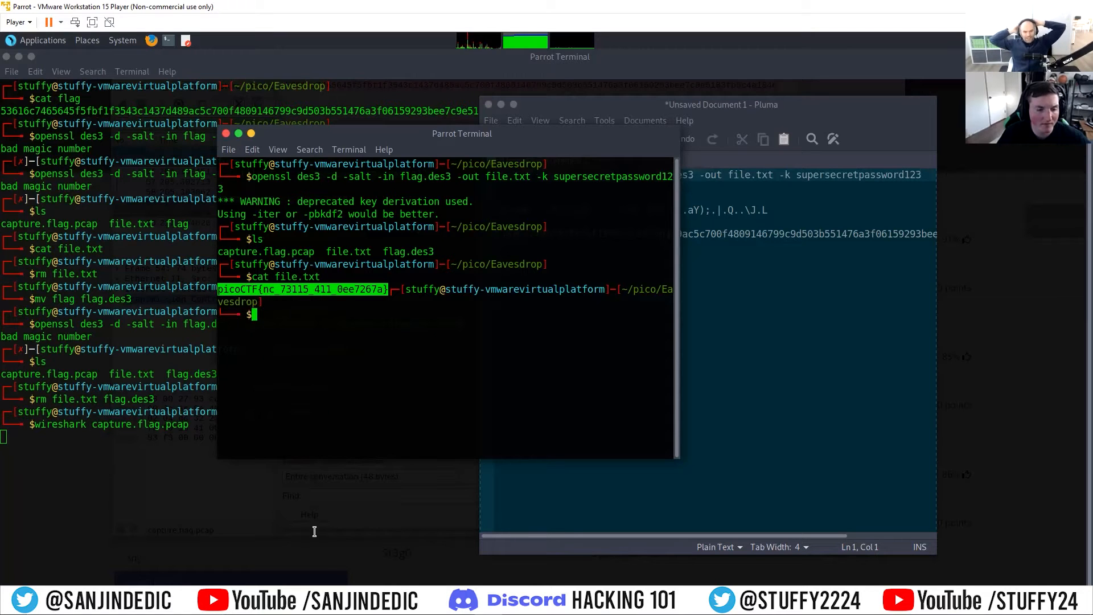
Step: Paste the copied flag into the Eavesdrop challenge on picoCTF in Firefox and submit it
{"action": "left_click", "coordinate": [206, 559]}
{"action": "right_click", "coordinate": [405, 490]}
{"action": "left_click", "coordinate": [441, 362]}
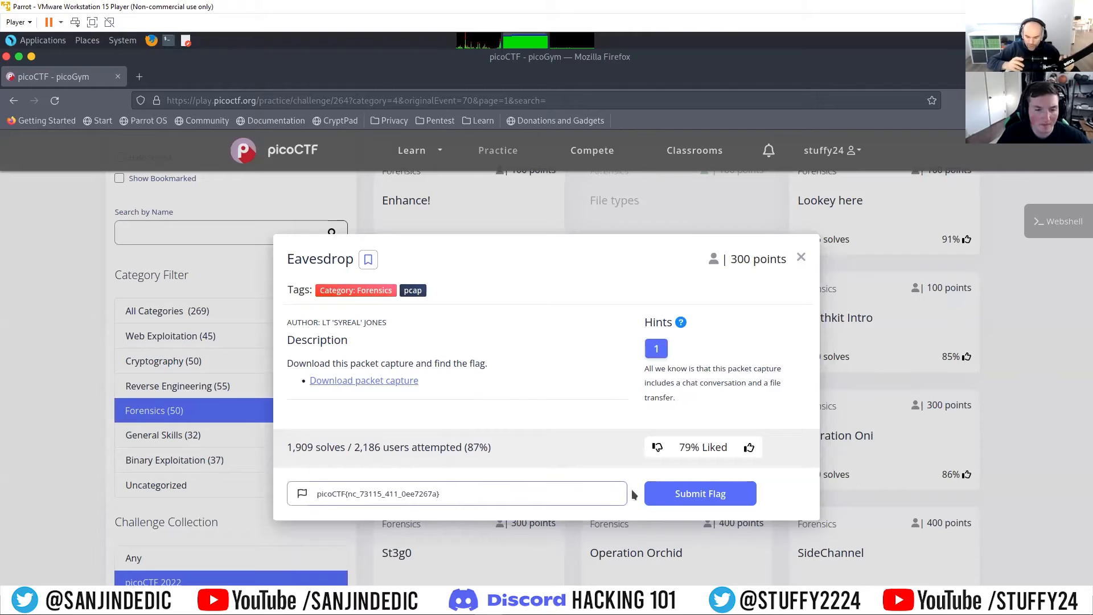
{"action": "left_click", "coordinate": [699, 495]}
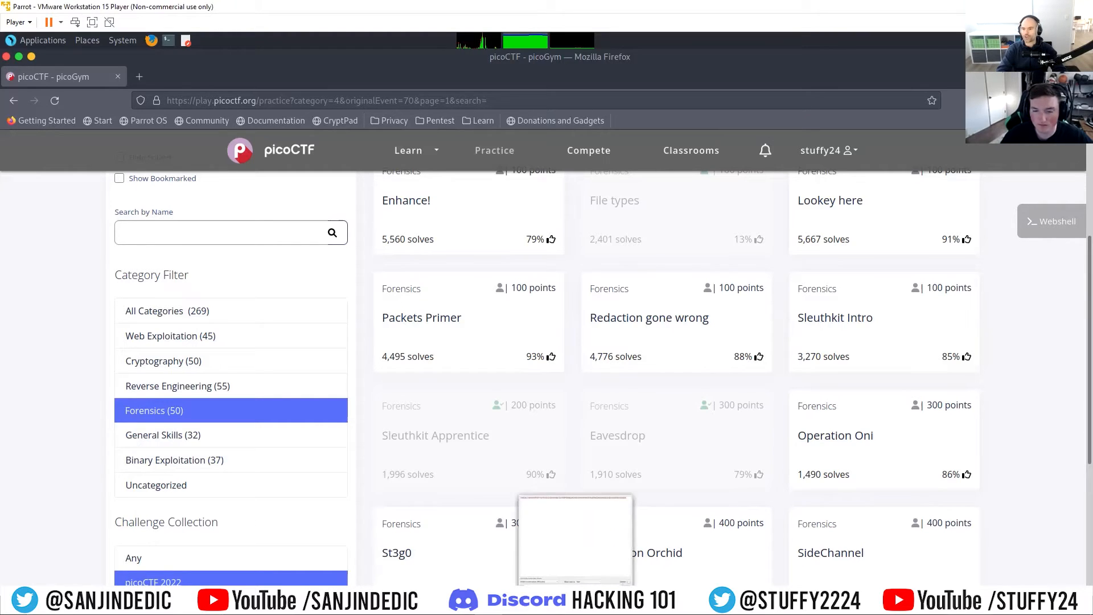
Step: Close the Follow TCP Stream window and Wireshark, and return to the picoCTF challenge list in Firefox
{"action": "left_click", "coordinate": [575, 599]}
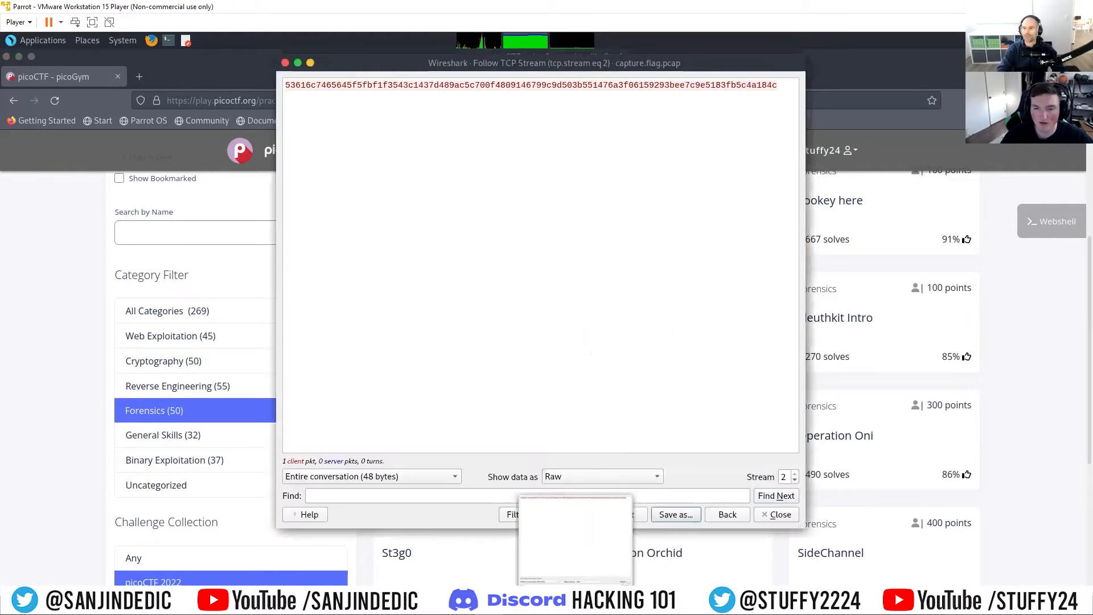
{"action": "left_click", "coordinate": [769, 516]}
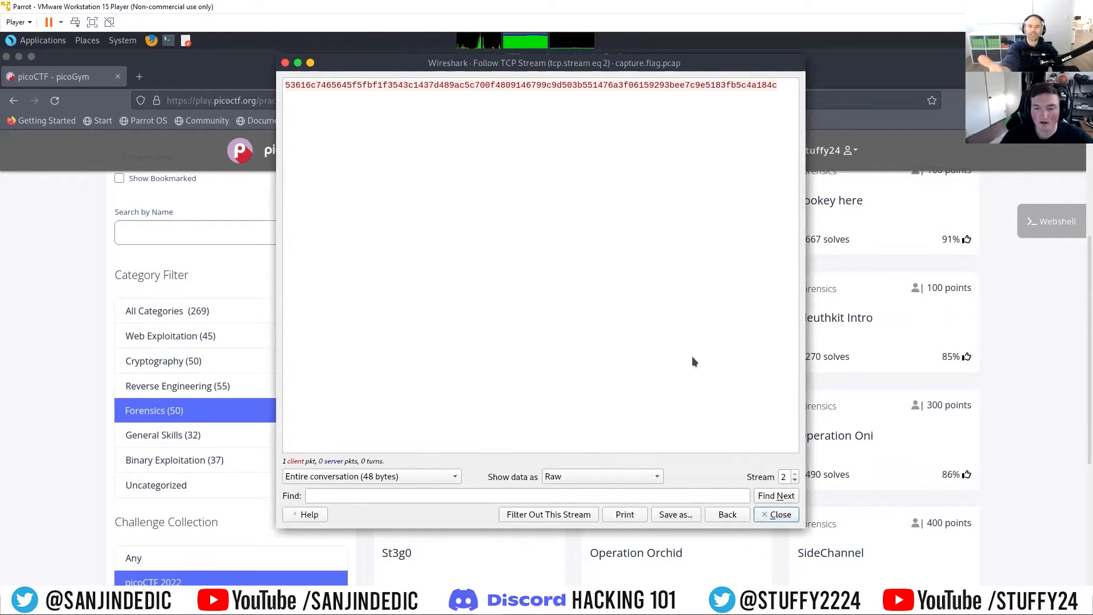
{"action": "left_click", "coordinate": [787, 517]}
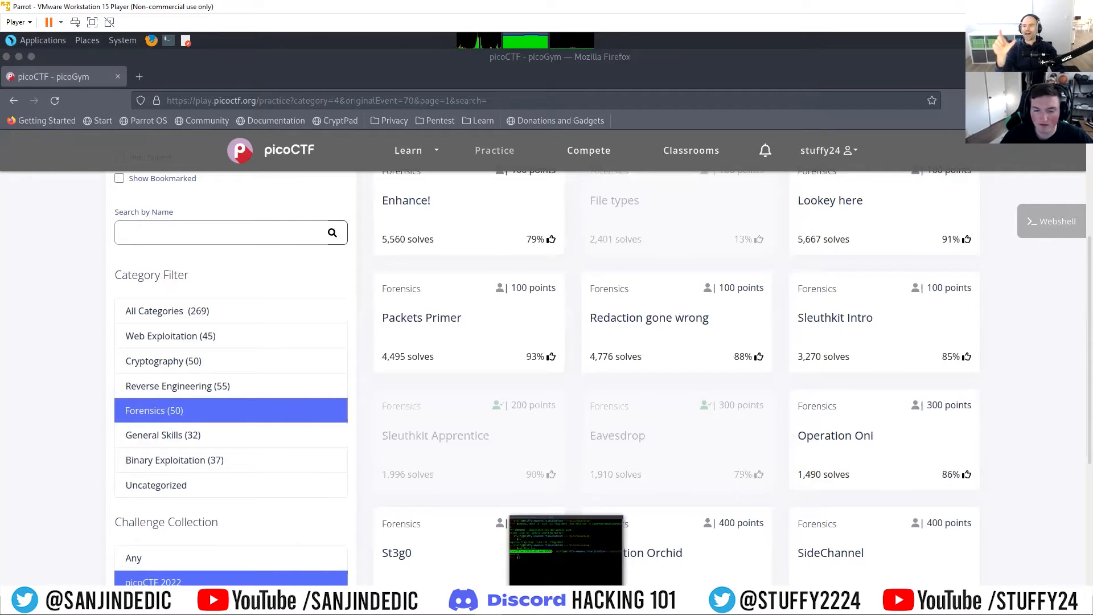
{"action": "left_click", "coordinate": [502, 595]}
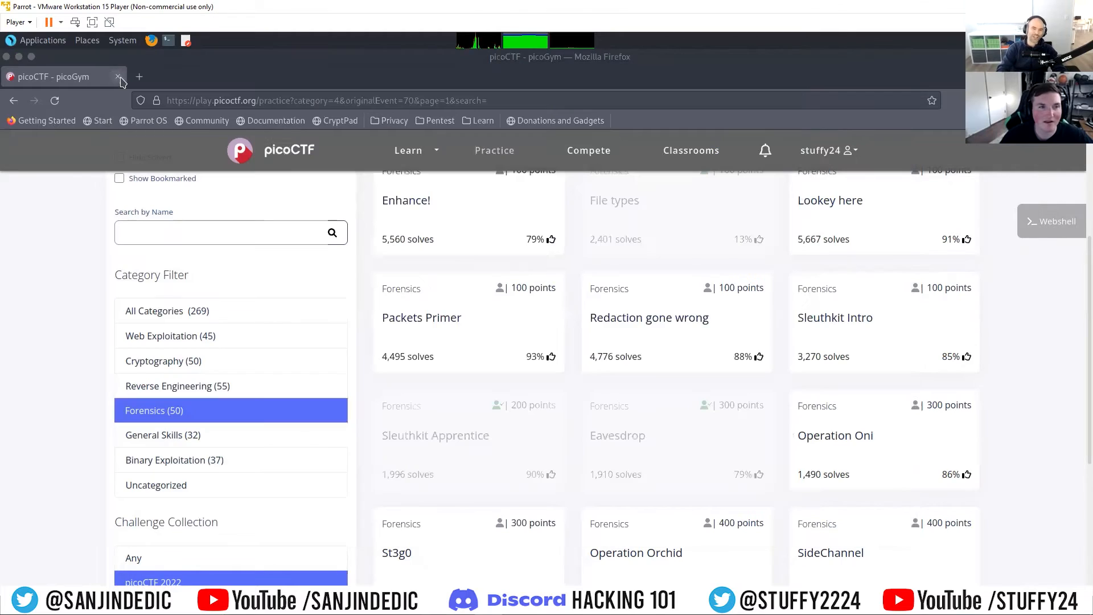
{"action": "left_click", "coordinate": [120, 71]}
{"action": "left_click", "coordinate": [393, 598]}
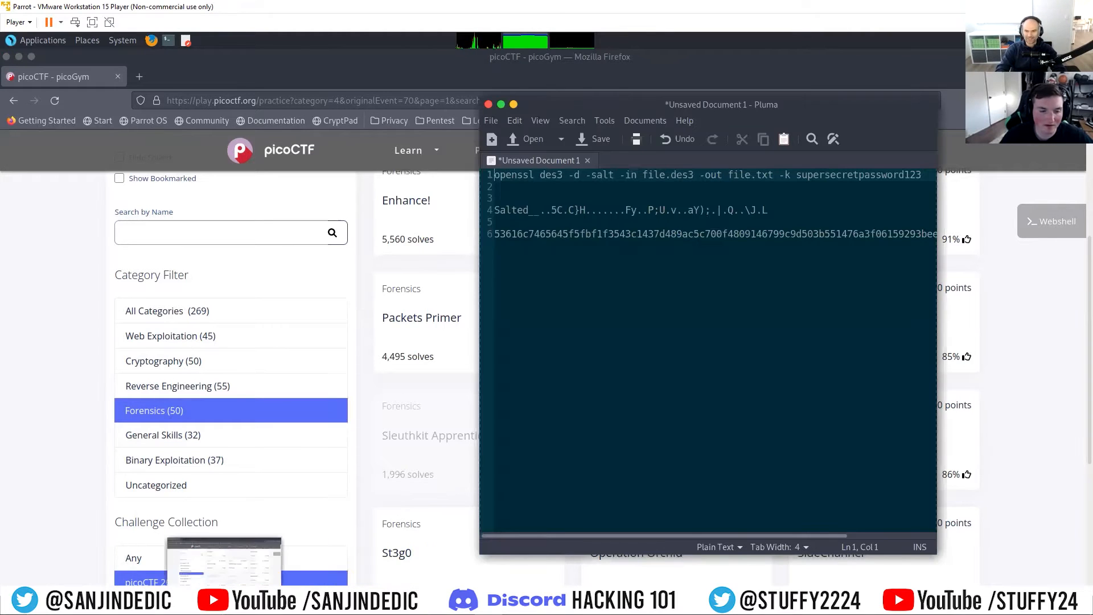
{"action": "left_click", "coordinate": [224, 598]}
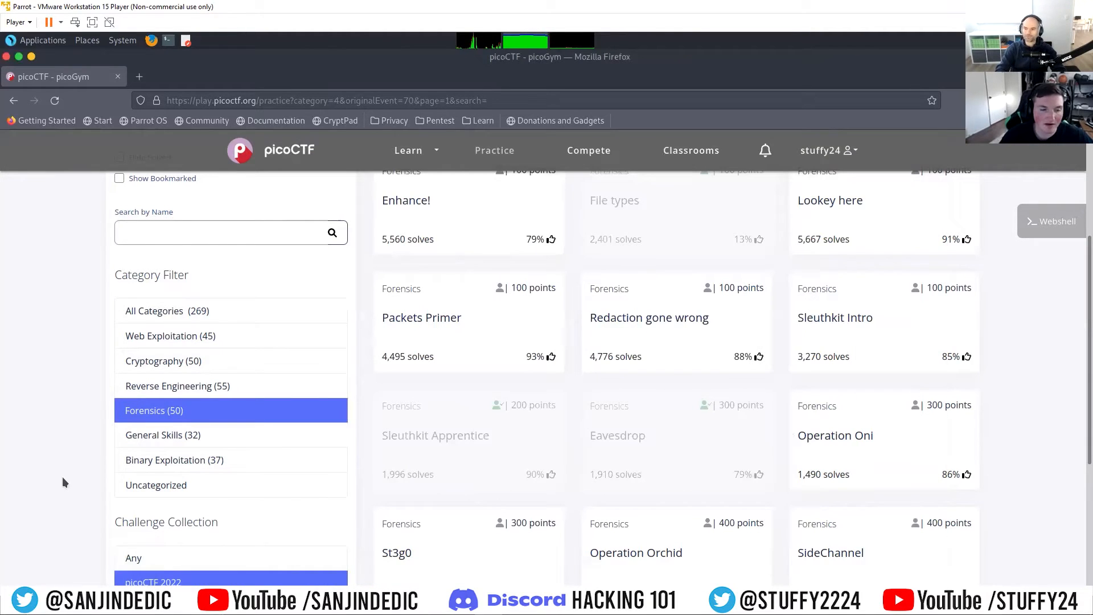
Step: Bring the terminal in ~/pico/Eavesdrop to the front and clear its output
{"action": "mouse_move", "coordinate": [399, 597]}
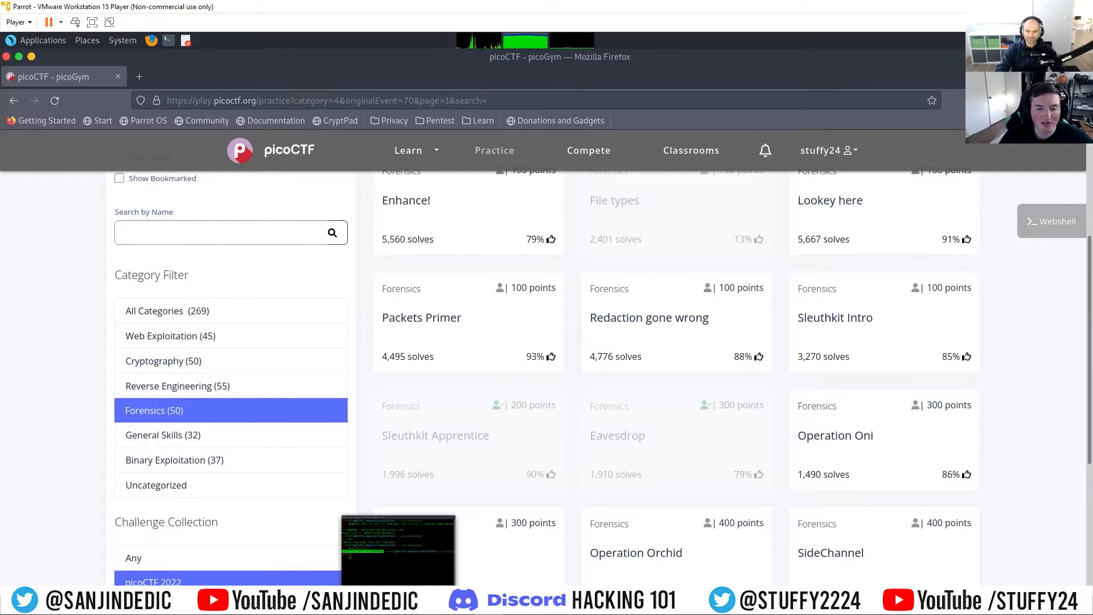
{"action": "left_click", "coordinate": [399, 550]}
{"action": "left_click", "coordinate": [476, 378]}
{"action": "type", "text": "clear"}
{"action": "key", "text": "Return"}
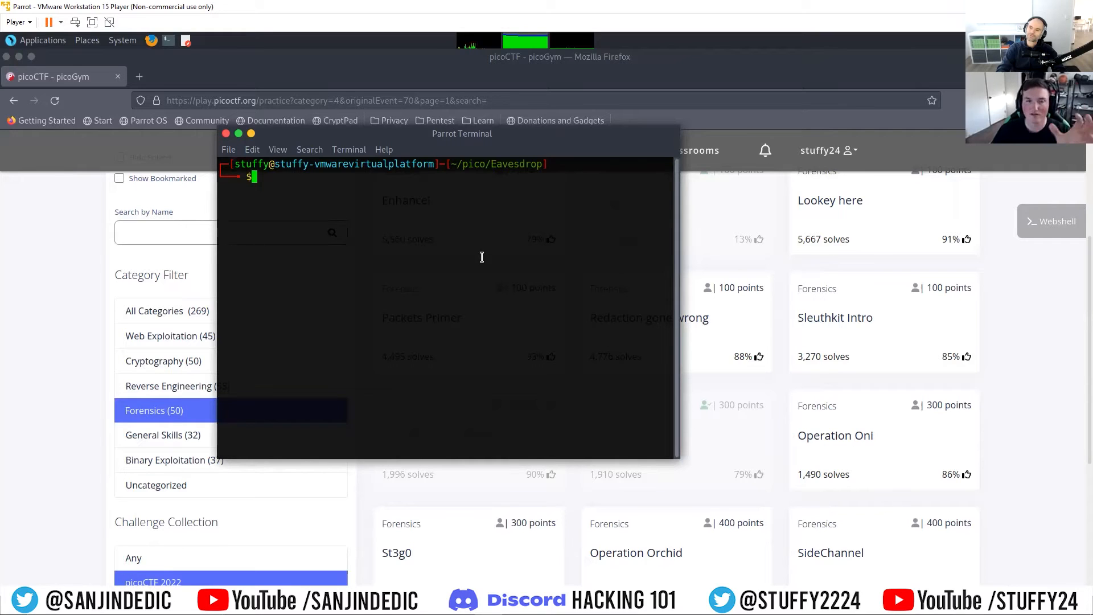
Step: Move the terminal aside and minimize it to get back to the Forensics challenges
{"action": "left_click_drag", "start_coordinate": [418, 134], "coordinate": [436, 134]}
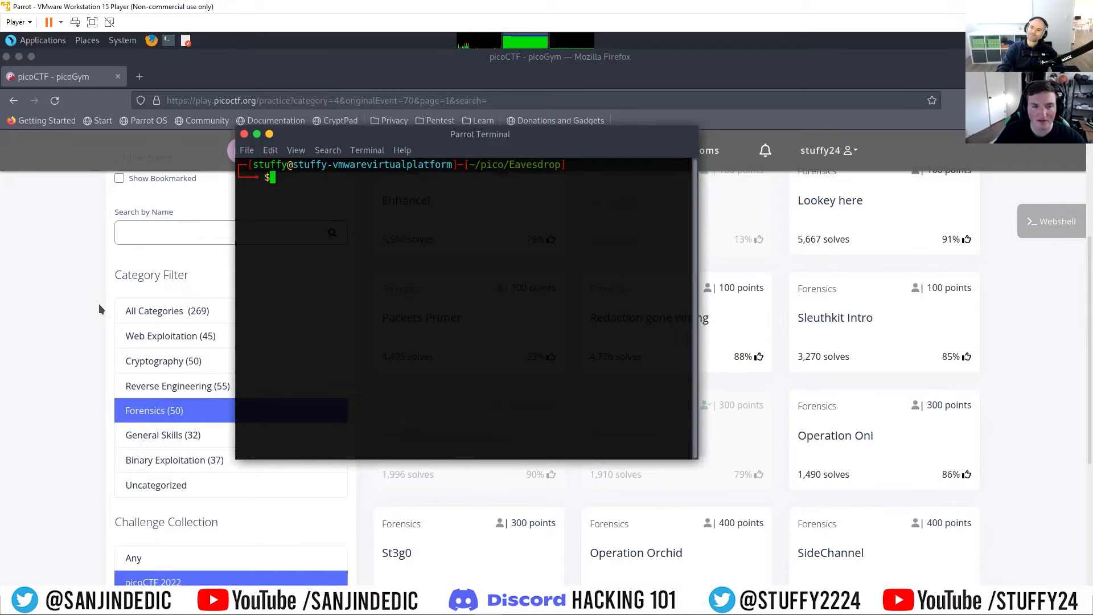
{"action": "mouse_move", "coordinate": [267, 604]}
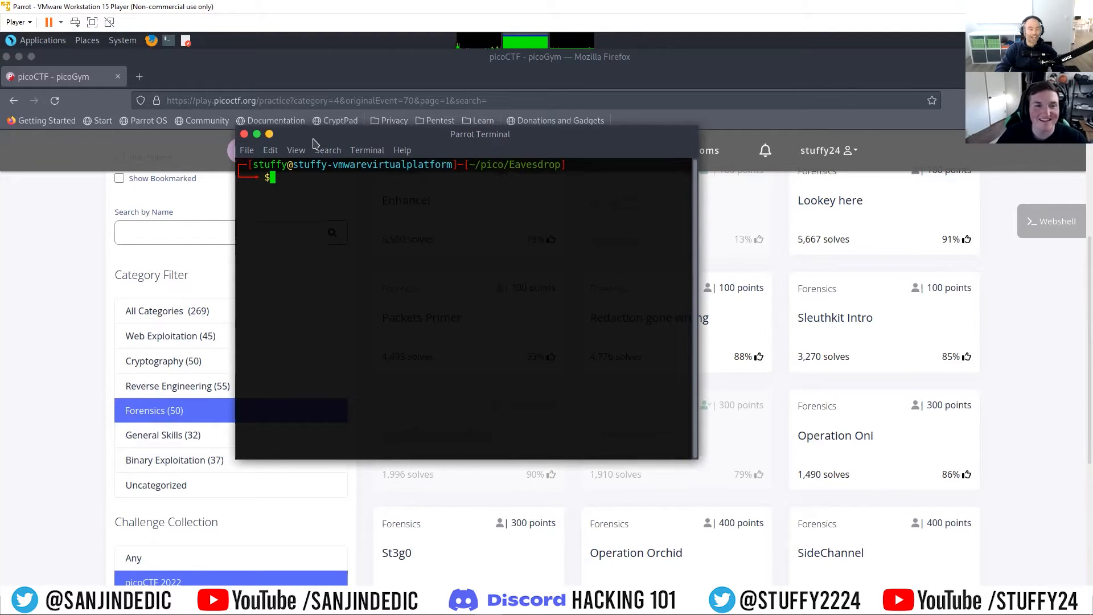
{"action": "left_click_drag", "start_coordinate": [285, 138], "coordinate": [471, 200]}
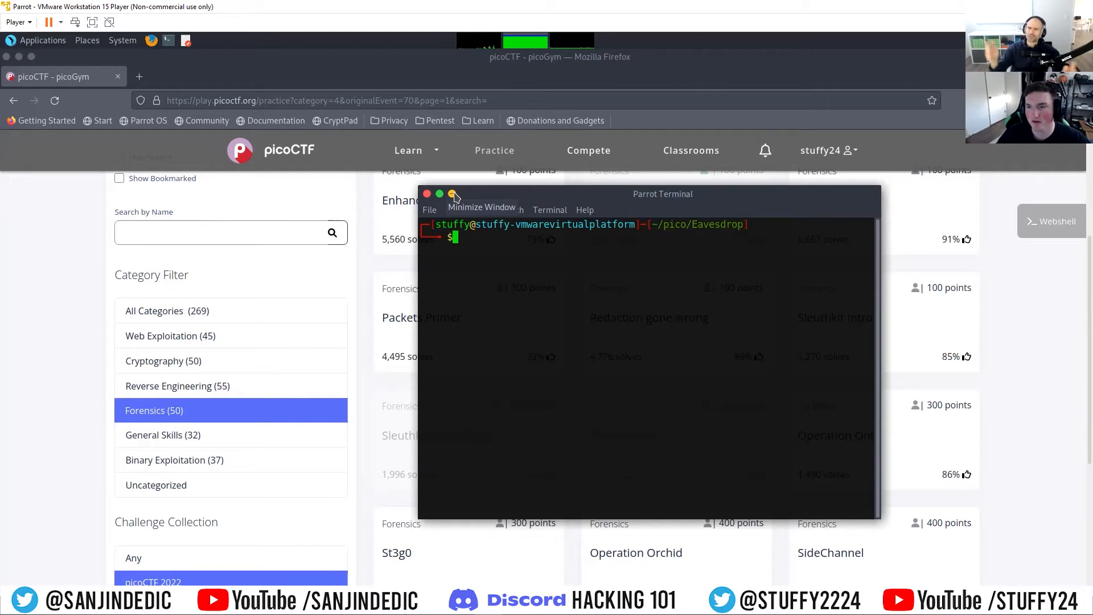
{"action": "left_click", "coordinate": [452, 194]}
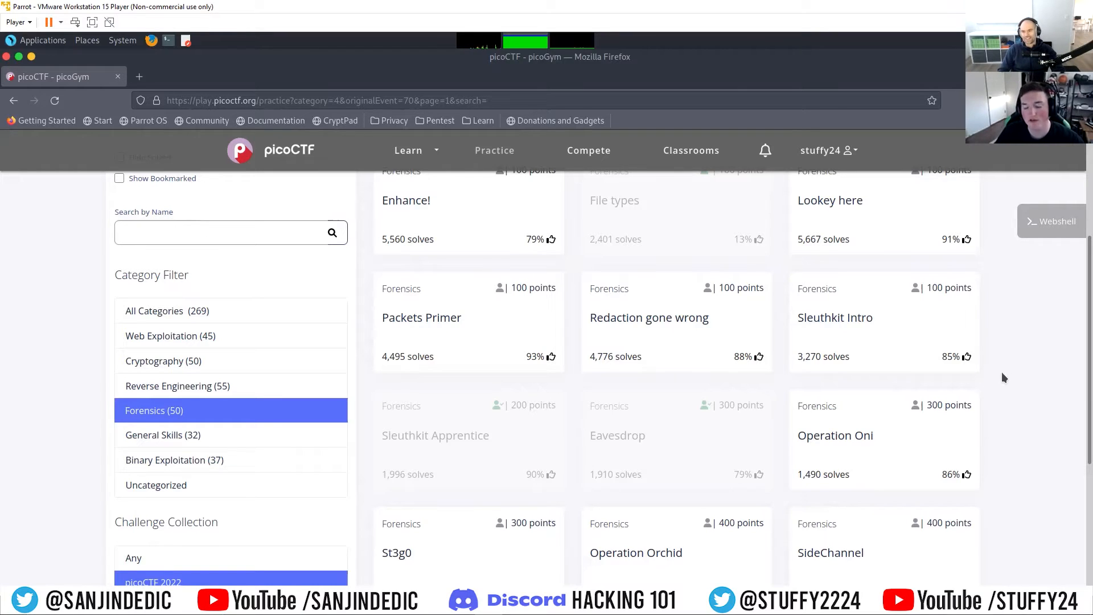
{"action": "scroll", "coordinate": [1015, 420], "scroll_direction": "up", "scroll_amount": 1}
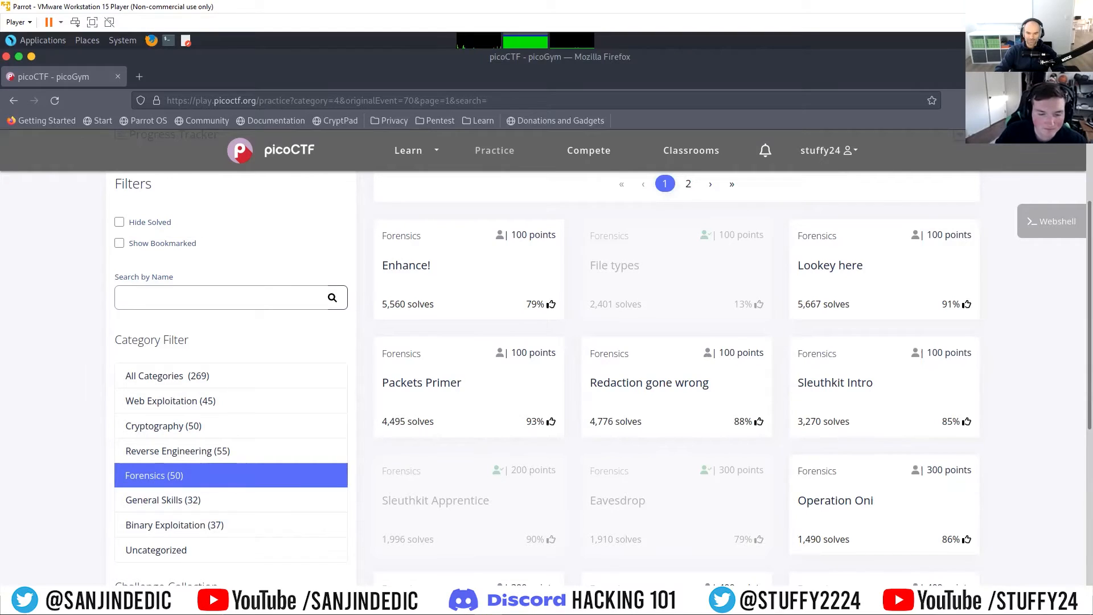
Step: In the terminal, go up to the pico folder, list it, and change into Filetypes and list its contents
{"action": "key", "text": "ctrl+alt+t"}
{"action": "type", "text": "cd .."}
{"action": "key", "text": "Return"}
{"action": "type", "text": "ls"}
{"action": "key", "text": "Return"}
{"action": "type", "text": "cd Fi"}
{"action": "key", "text": "Tab"}
{"action": "key", "text": "Return"}
{"action": "type", "text": "ls"}
{"action": "key", "text": "Return"}
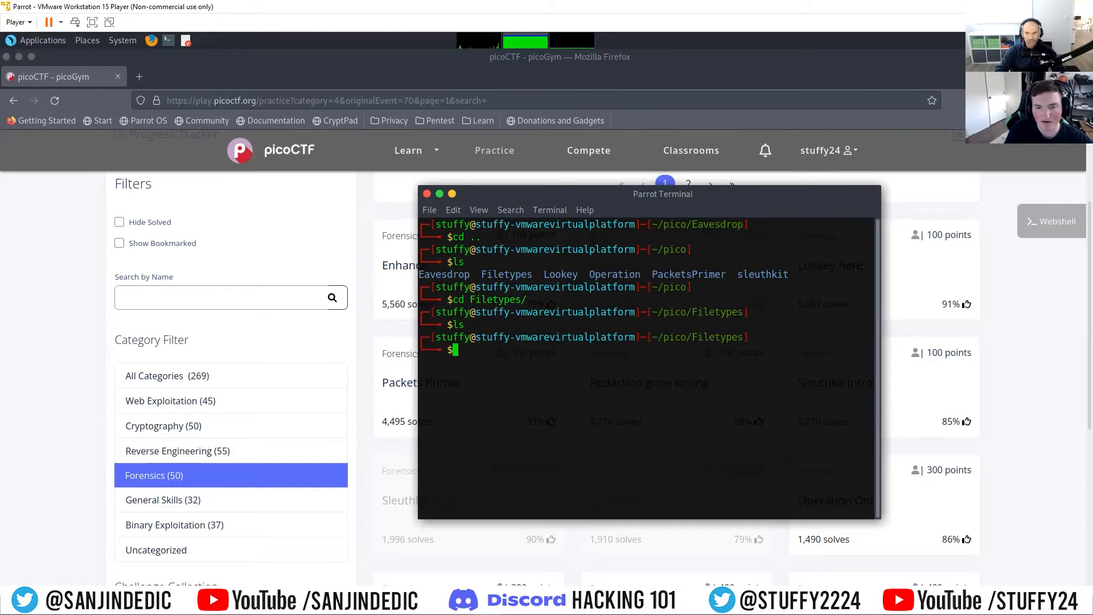
Step: Move the terminal out of the way, open the File types challenge and reveal its hint
{"action": "left_click_drag", "start_coordinate": [565, 193], "coordinate": [484, 138]}
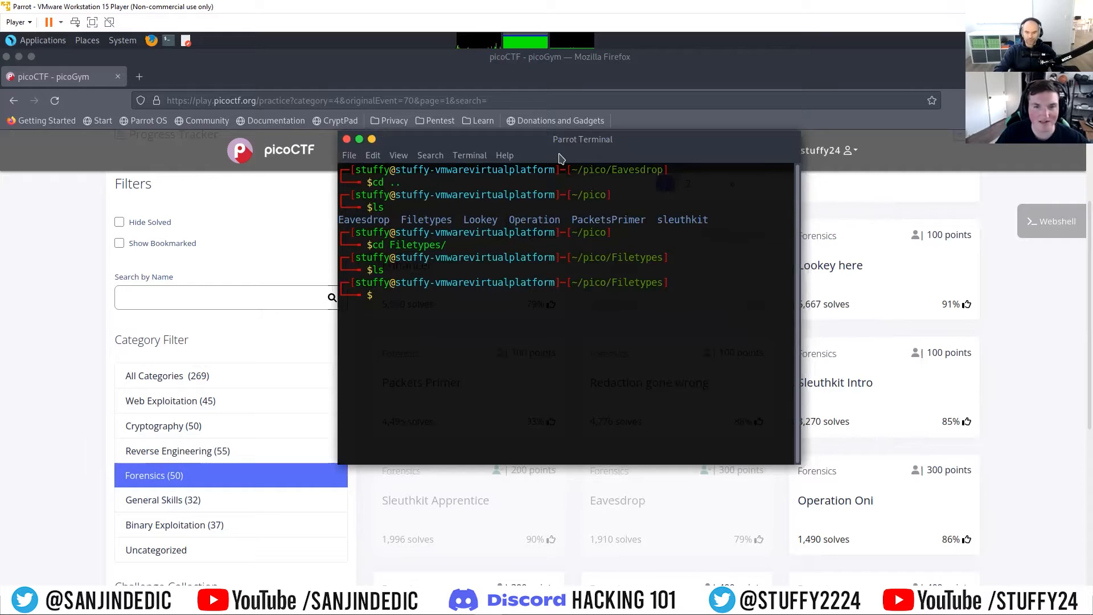
{"action": "left_click_drag", "start_coordinate": [540, 140], "coordinate": [468, 135]}
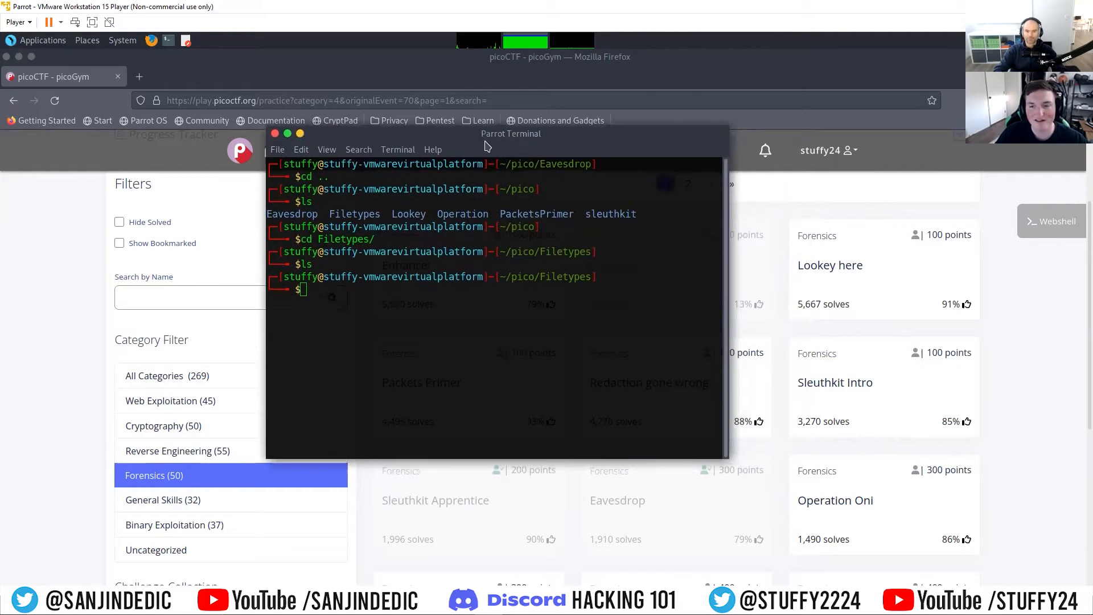
{"action": "left_click", "coordinate": [761, 273]}
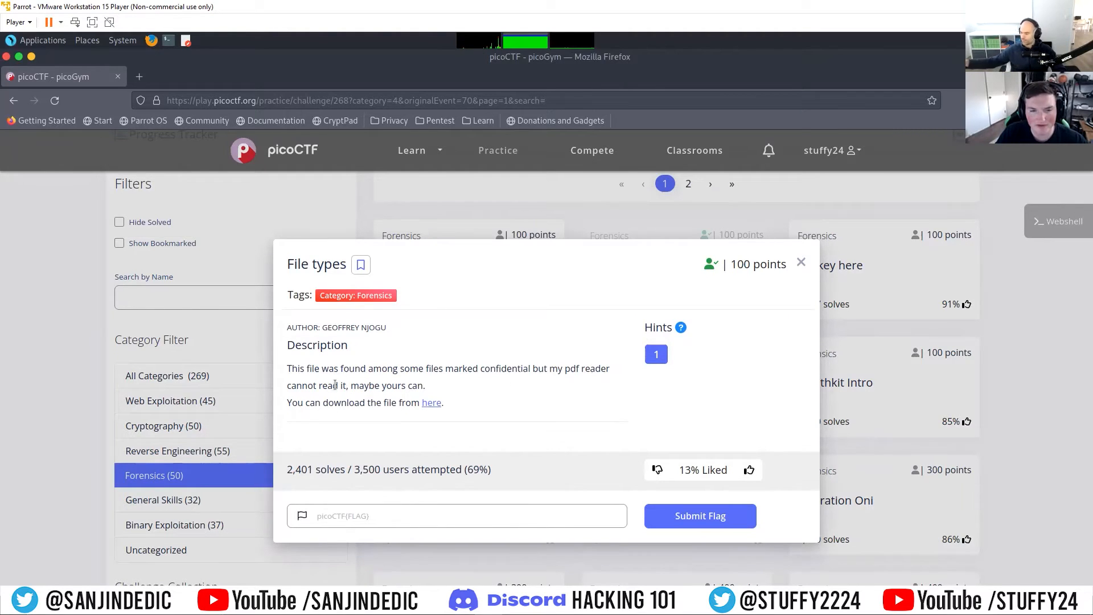
{"action": "left_click", "coordinate": [656, 354]}
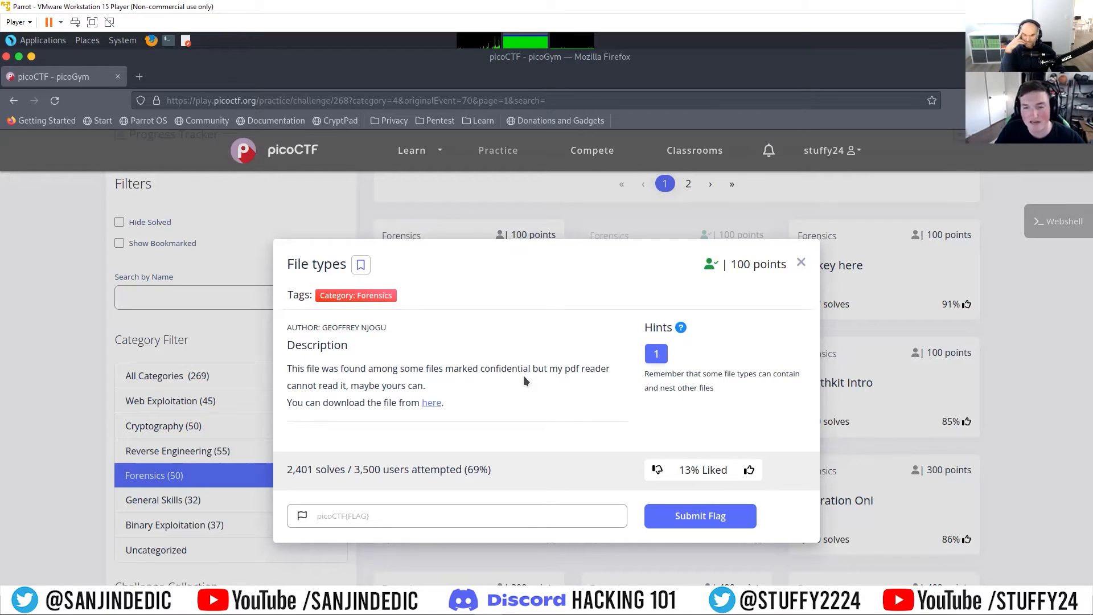
Step: Copy the File types download link and fetch Flag.pdf into the Filetypes folder with wget in a cleared terminal
{"action": "right_click", "coordinate": [442, 405]}
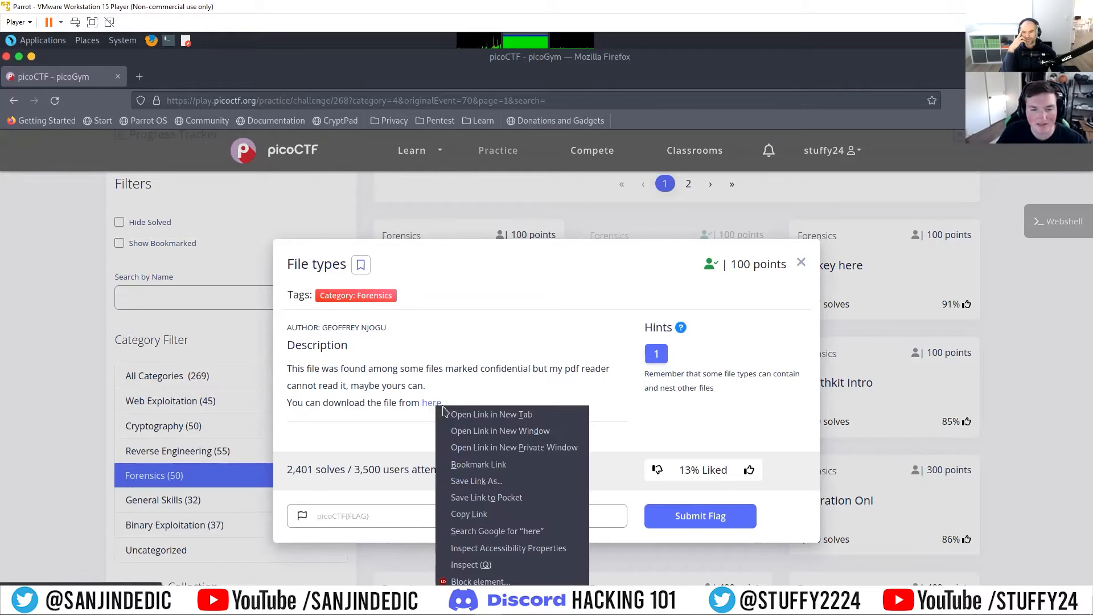
{"action": "left_click", "coordinate": [477, 514]}
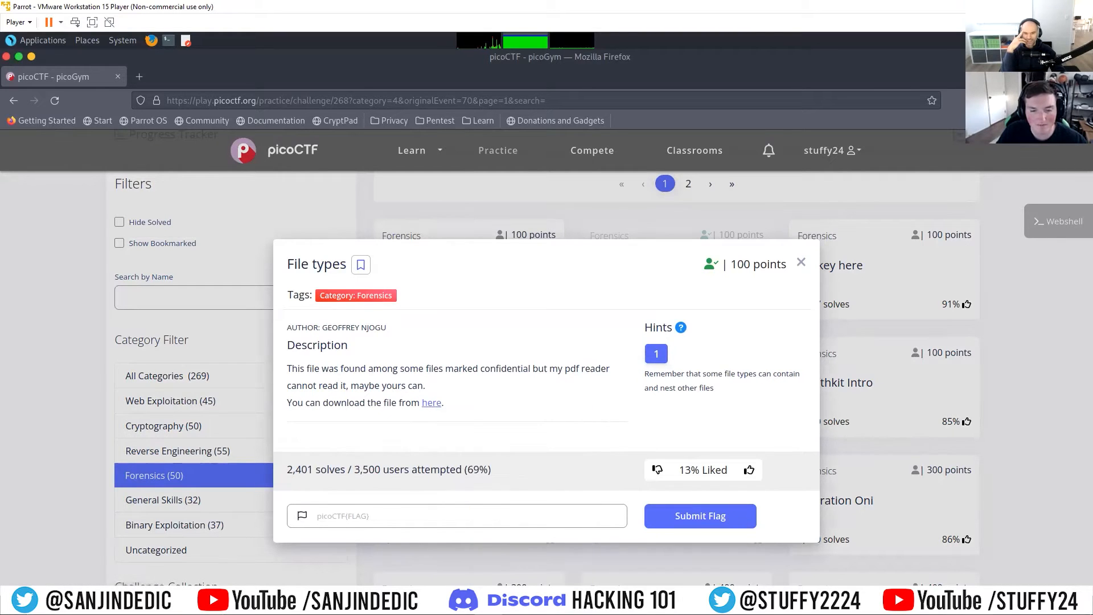
{"action": "left_click", "coordinate": [436, 603]}
{"action": "type", "text": "clear"}
{"action": "key", "text": "Return"}
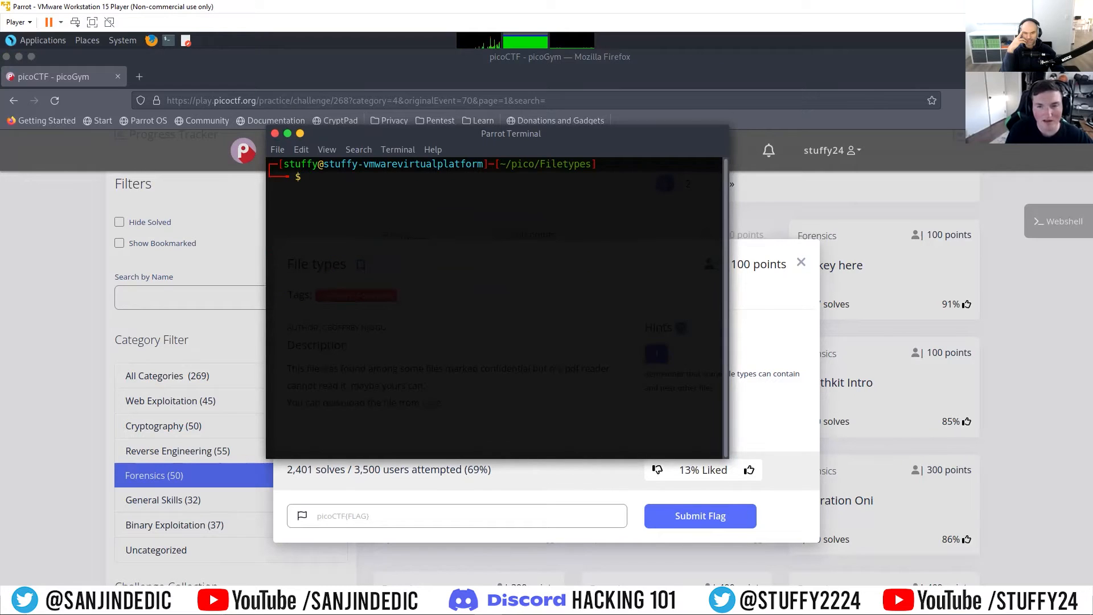
{"action": "type", "text": "wget"}
{"action": "type", "text": "https://artifacts.picoctf.net/c/325/Flag.pdf"}
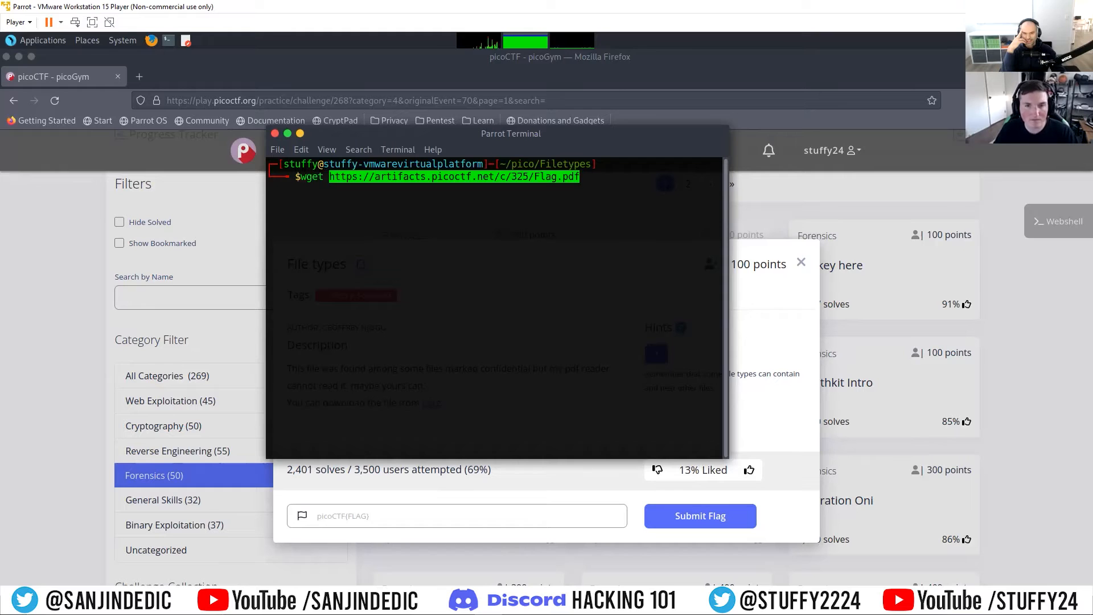
{"action": "key", "text": "Return"}
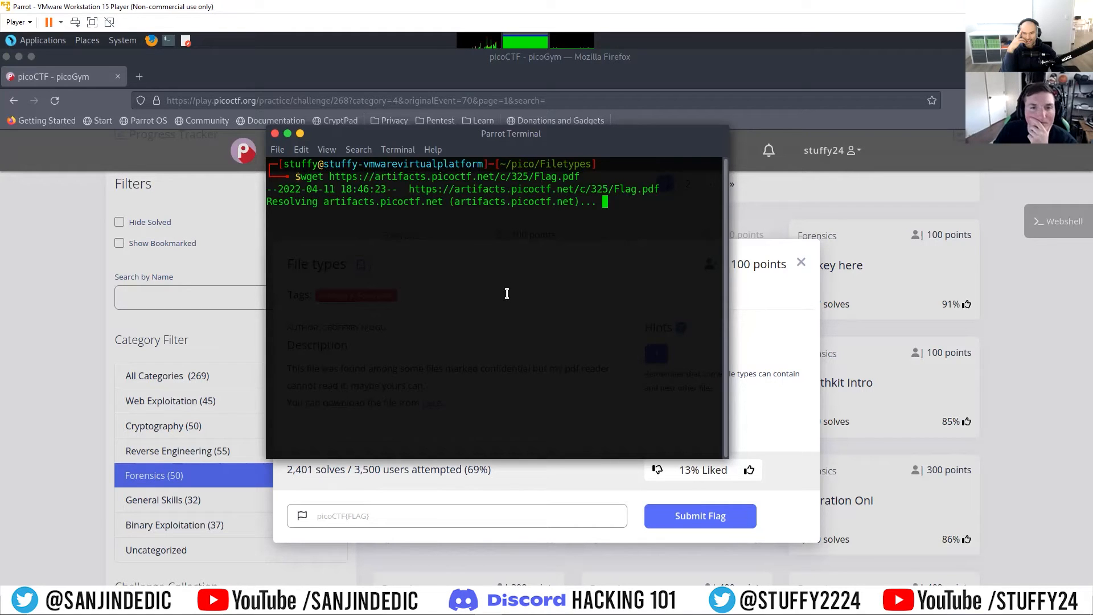
Step: Enlarge the terminal window and reposition it over the challenge page
{"action": "left_click_drag", "start_coordinate": [530, 147], "coordinate": [622, 146]}
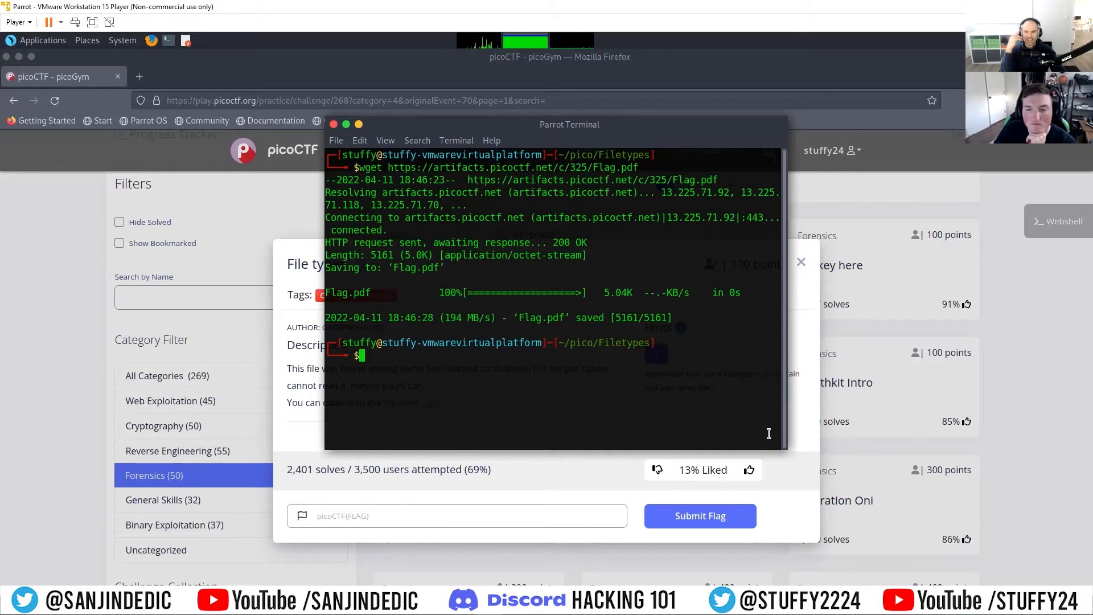
{"action": "left_click_drag", "start_coordinate": [787, 449], "coordinate": [931, 516]}
{"action": "left_click_drag", "start_coordinate": [682, 126], "coordinate": [583, 105]}
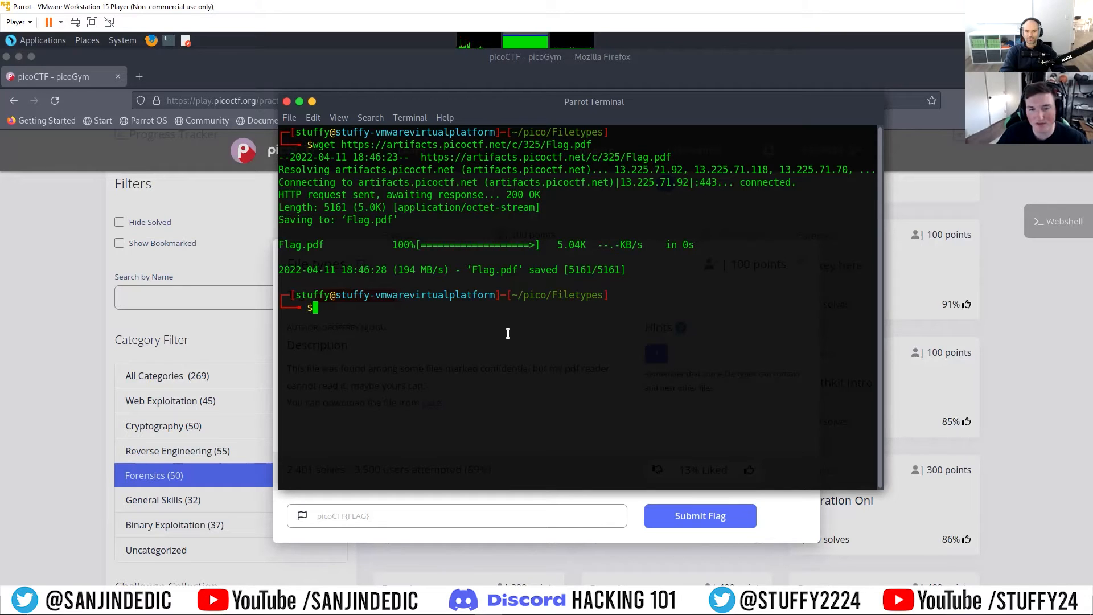
Step: Clear the terminal output and list the contents of the Filetypes folder
{"action": "type", "text": "ls"}
{"action": "key", "text": "Return"}
{"action": "type", "text": "clear"}
{"action": "key", "text": "Return"}
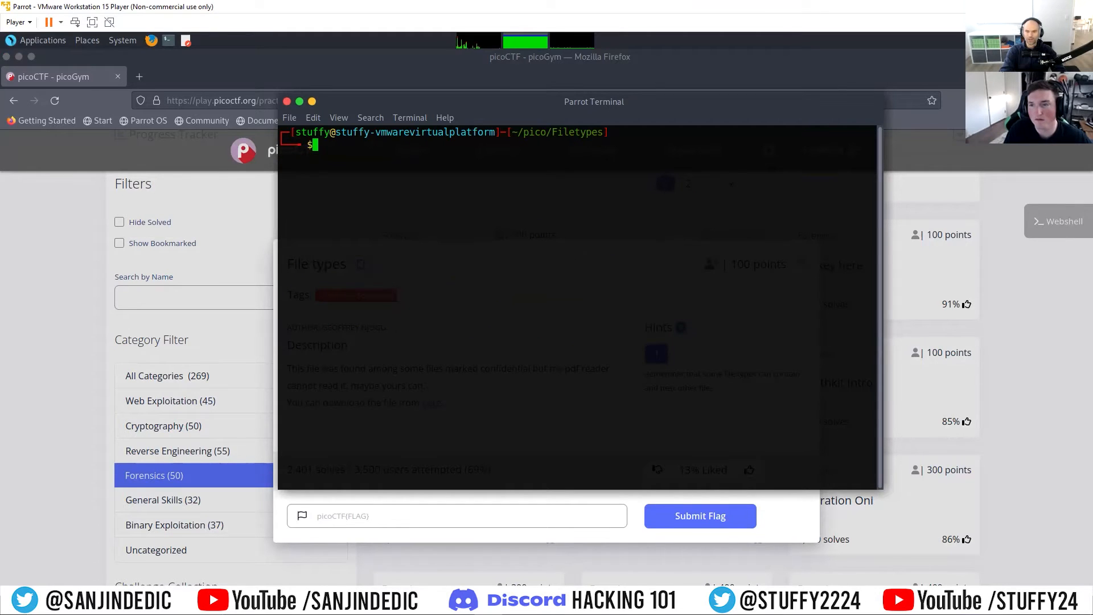
{"action": "type", "text": "ls"}
{"action": "key", "text": "Return"}
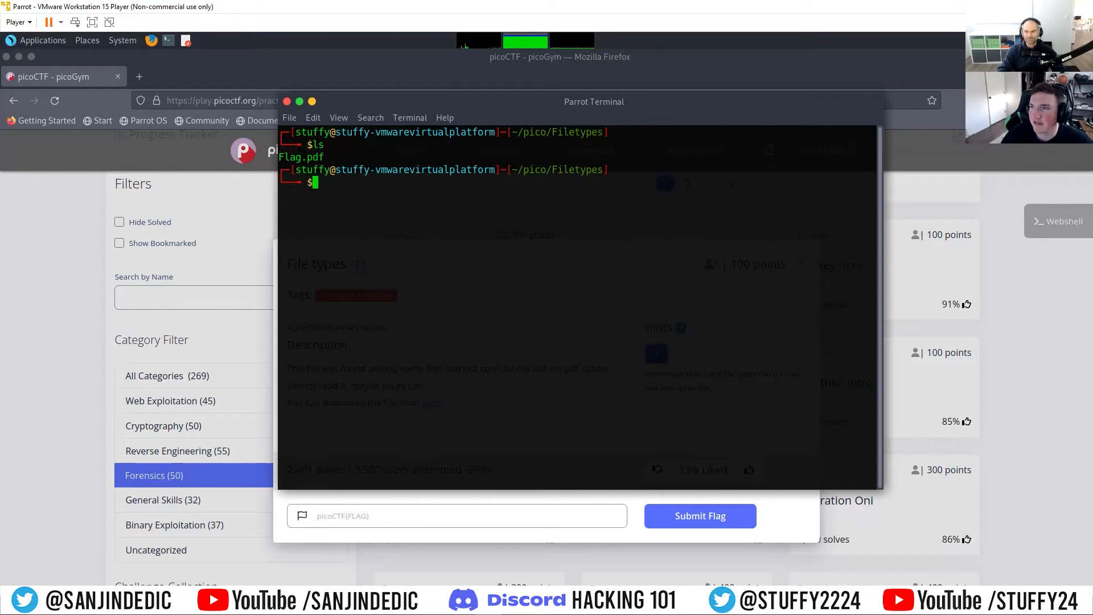
Step: Print the contents of Flag.pdf in the terminal with cat
{"action": "type", "text": "cat f"}
{"action": "key", "text": "BackSpace"}
{"action": "type", "text": "F"}
{"action": "key", "text": "Tab"}
{"action": "key", "text": "Return"}
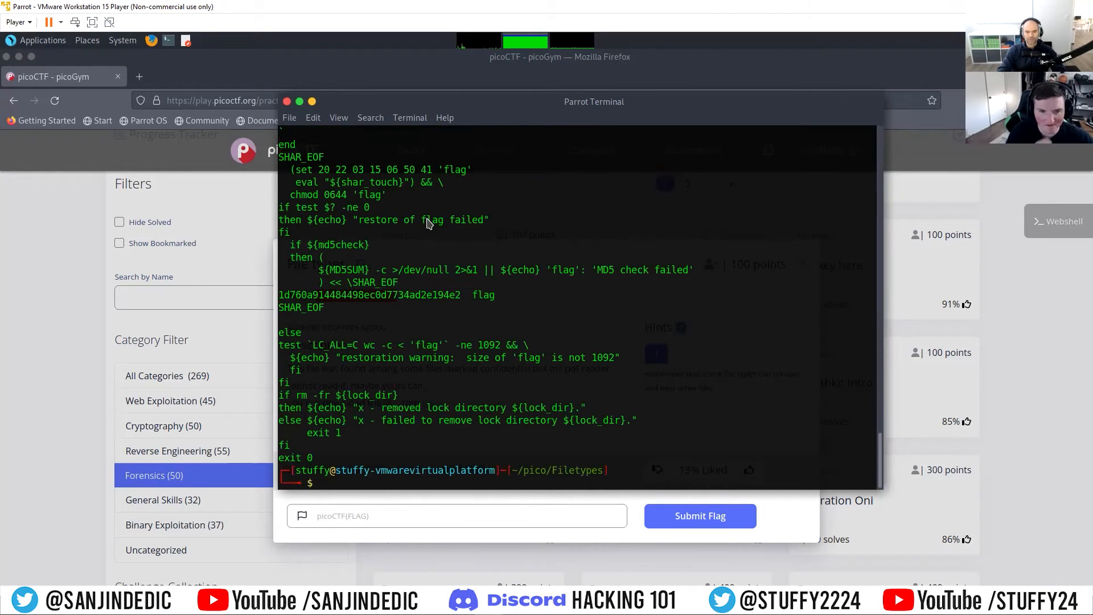
Step: Read back through the printed Flag.pdf script from its end to its opening lines, noting the uudecode command
{"action": "scroll", "coordinate": [357, 416], "scroll_direction": "up", "scroll_amount": 3}
{"action": "scroll", "coordinate": [357, 416], "scroll_direction": "up", "scroll_amount": 6}
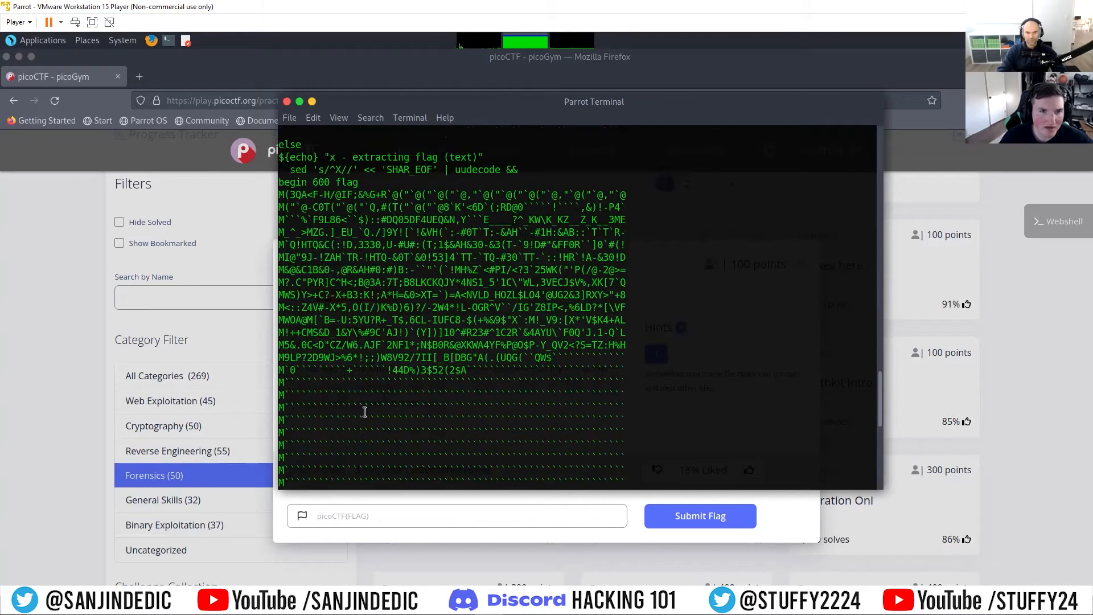
{"action": "left_click_drag", "start_coordinate": [453, 169], "coordinate": [497, 172]}
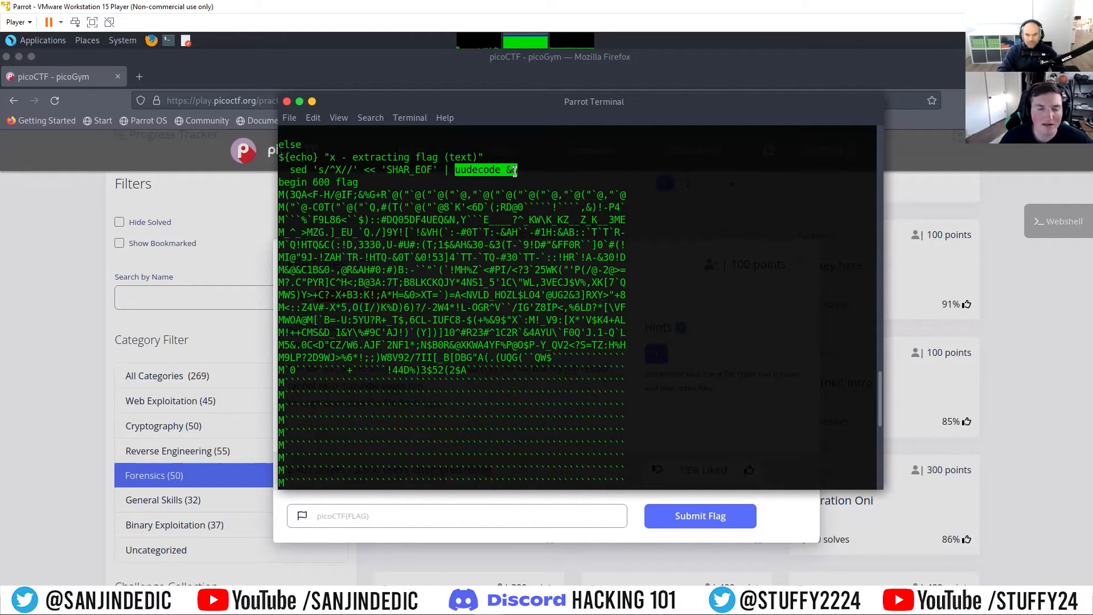
{"action": "left_click", "coordinate": [562, 189]}
{"action": "scroll", "coordinate": [446, 232], "scroll_direction": "up", "scroll_amount": 1}
{"action": "scroll", "coordinate": [436, 233], "scroll_direction": "up", "scroll_amount": 4}
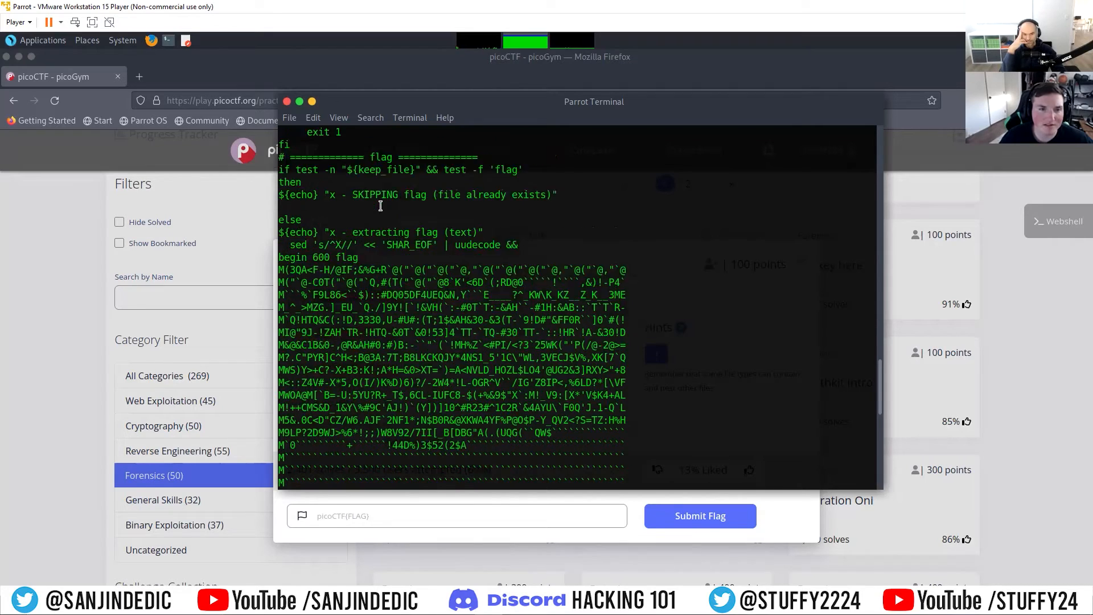
{"action": "scroll", "coordinate": [496, 289], "scroll_direction": "up", "scroll_amount": 5}
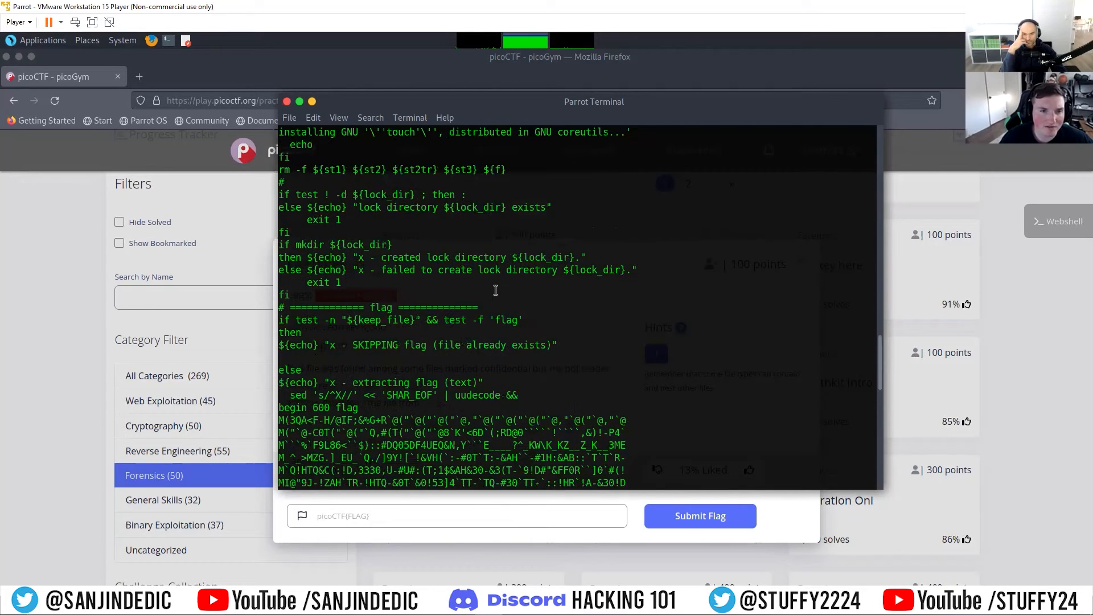
{"action": "scroll", "coordinate": [495, 289], "scroll_direction": "up", "scroll_amount": 20}
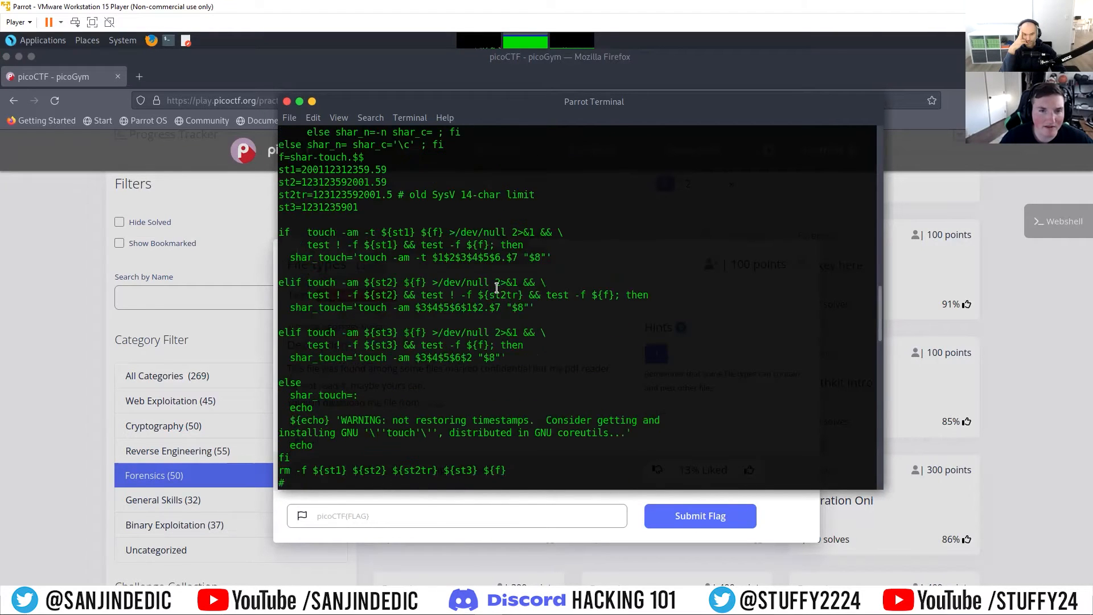
{"action": "scroll", "coordinate": [482, 313], "scroll_direction": "up", "scroll_amount": 12}
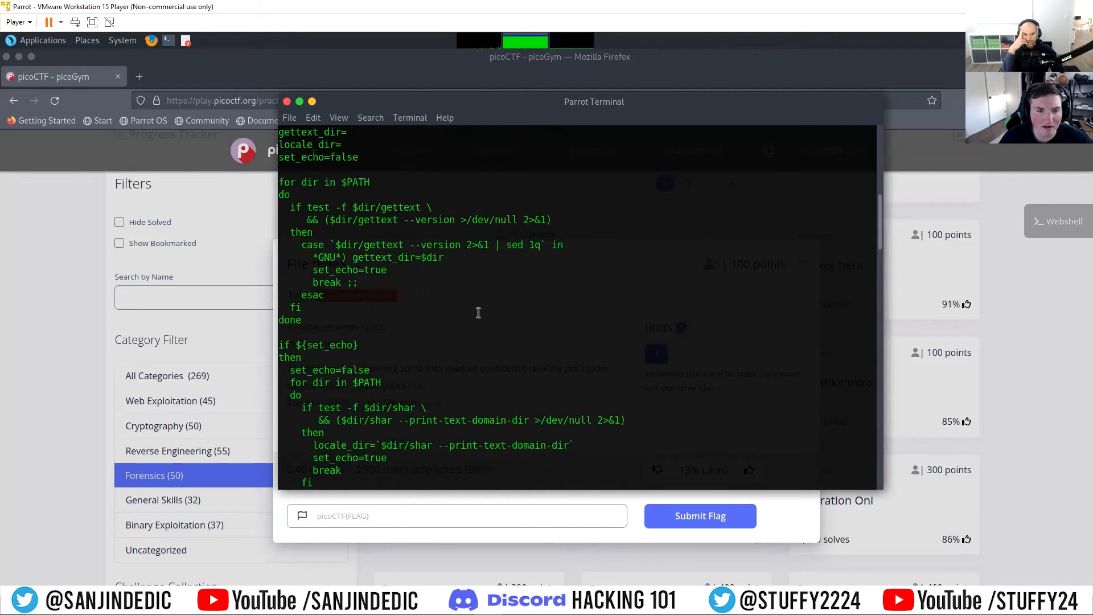
{"action": "scroll", "coordinate": [471, 317], "scroll_direction": "up", "scroll_amount": 1}
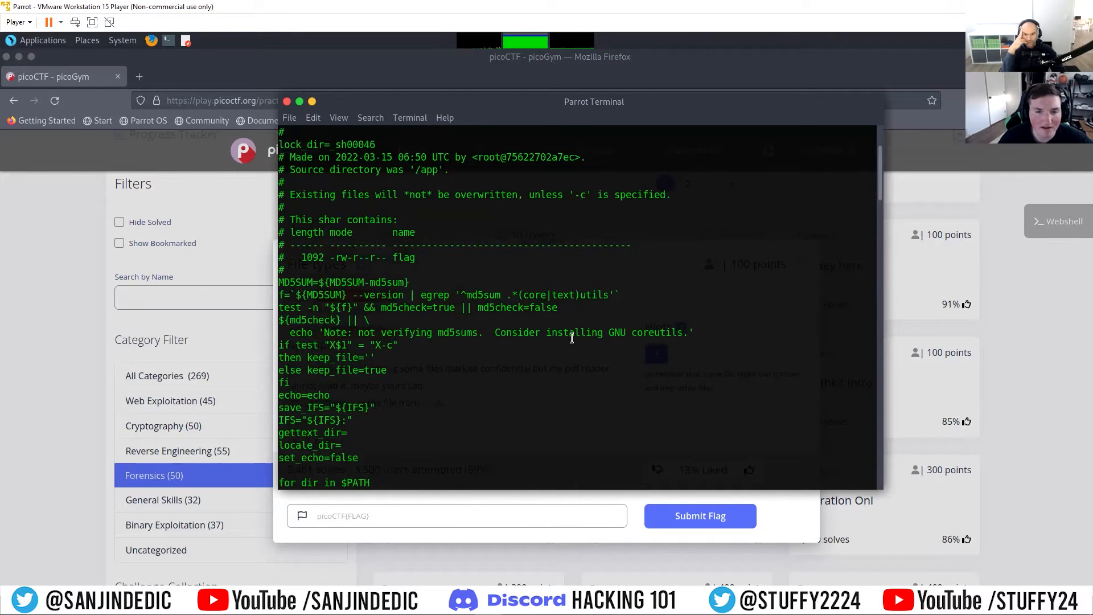
{"action": "scroll", "coordinate": [474, 308], "scroll_direction": "up", "scroll_amount": 2}
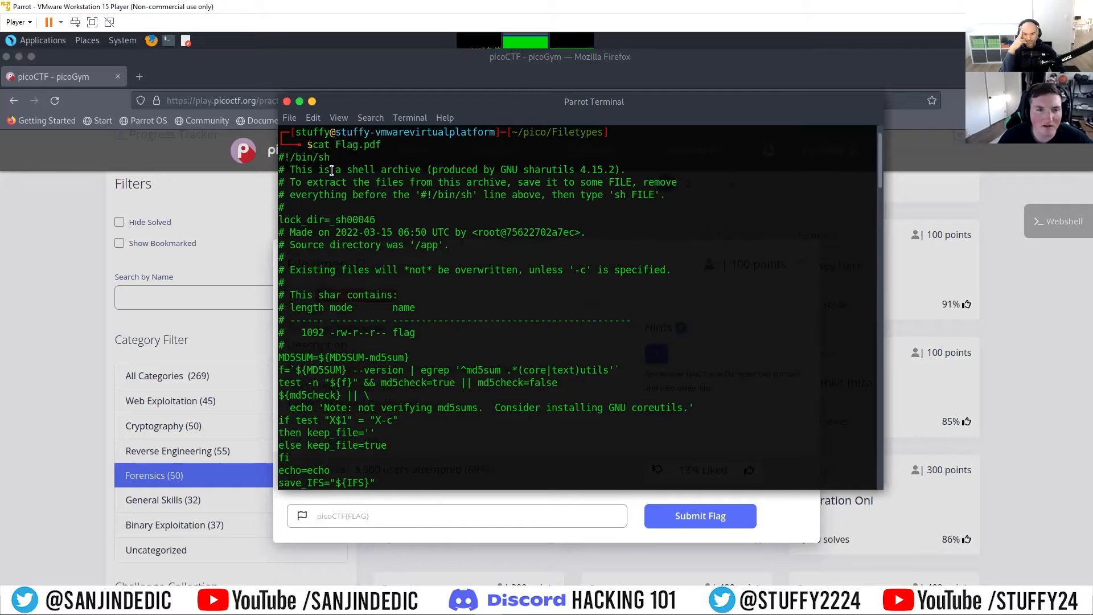
Step: Highlight the shell archive description and the extraction instructions in the script's header comments
{"action": "left_click_drag", "start_coordinate": [295, 168], "coordinate": [478, 173]}
{"action": "left_click", "coordinate": [490, 202]}
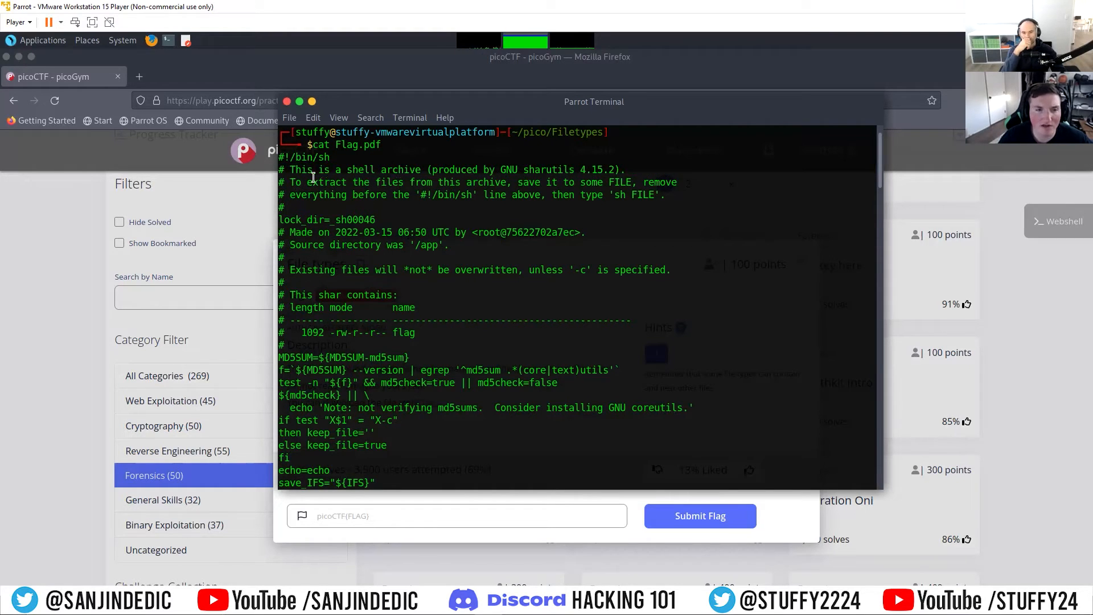
{"action": "left_click_drag", "start_coordinate": [311, 182], "coordinate": [627, 194]}
{"action": "left_click", "coordinate": [638, 265]}
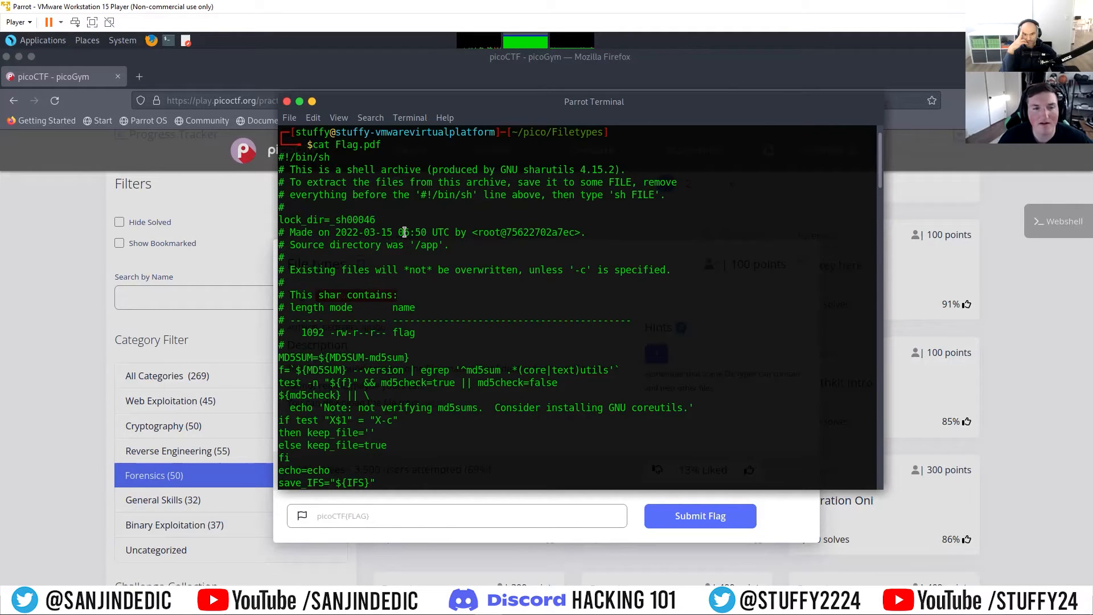
Step: Examine the script down to the encoded flag block and highlight its begin line and uudecode command
{"action": "scroll", "coordinate": [433, 285], "scroll_direction": "down", "scroll_amount": 4}
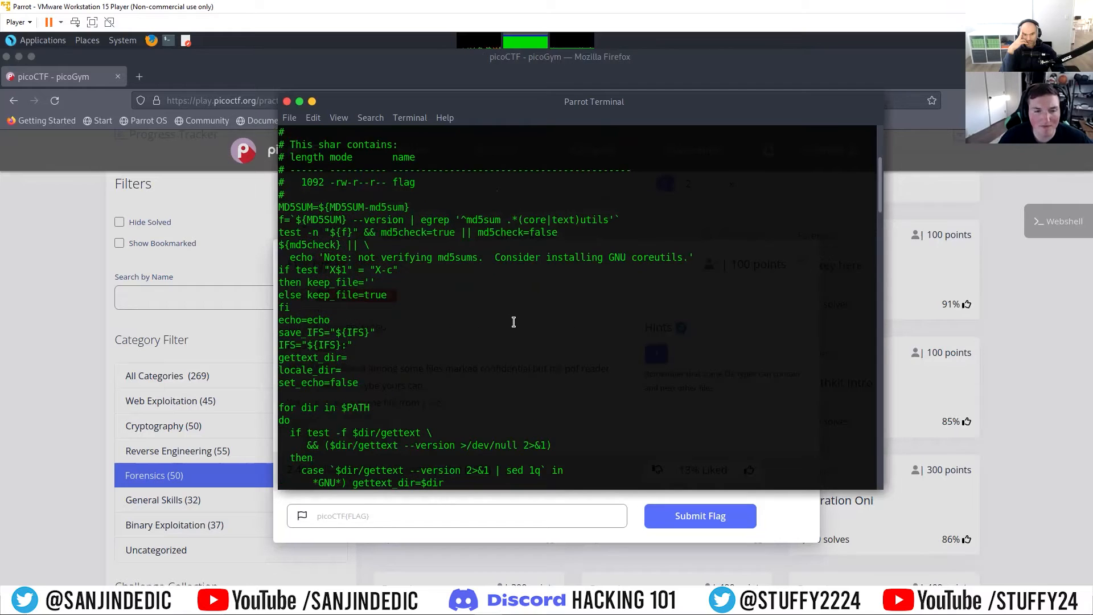
{"action": "scroll", "coordinate": [513, 322], "scroll_direction": "down", "scroll_amount": 13}
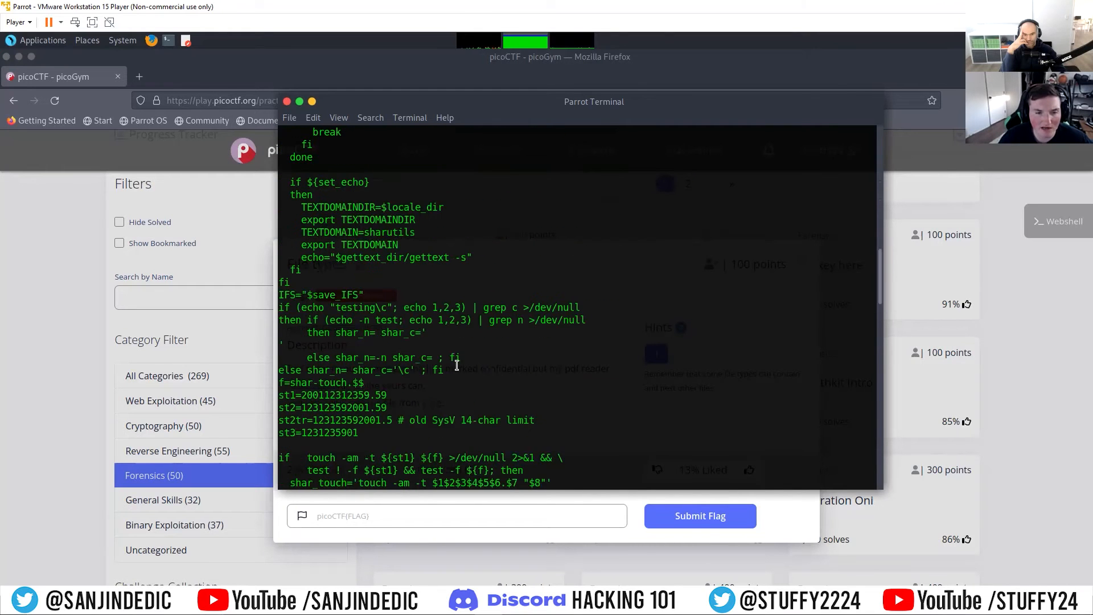
{"action": "scroll", "coordinate": [457, 365], "scroll_direction": "down", "scroll_amount": 15}
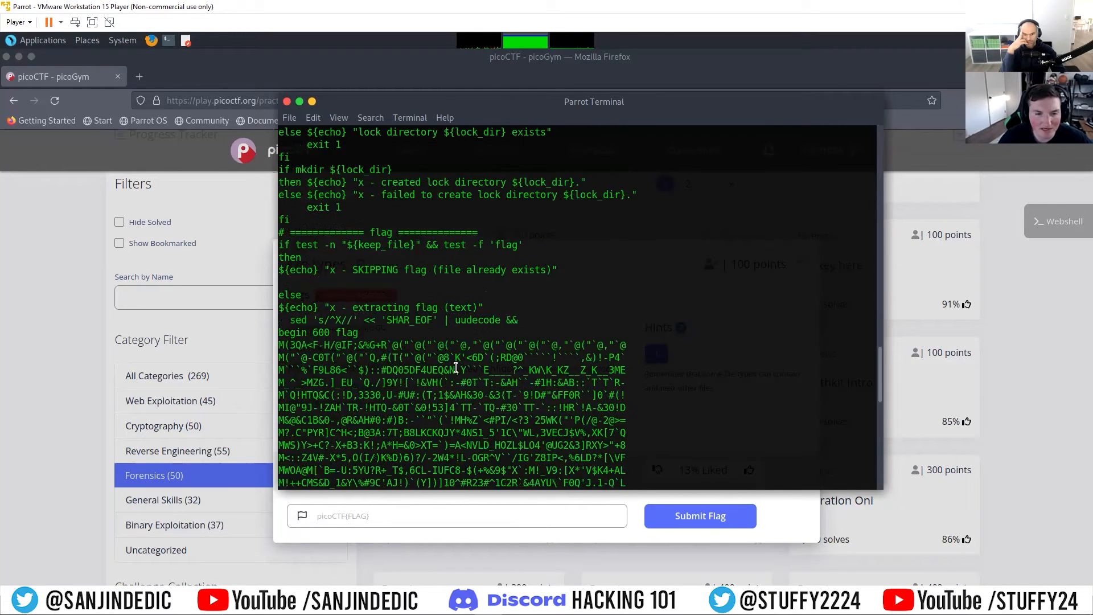
{"action": "scroll", "coordinate": [387, 356], "scroll_direction": "down", "scroll_amount": 3}
{"action": "left_click_drag", "start_coordinate": [336, 220], "coordinate": [368, 220]}
{"action": "left_click", "coordinate": [403, 221]}
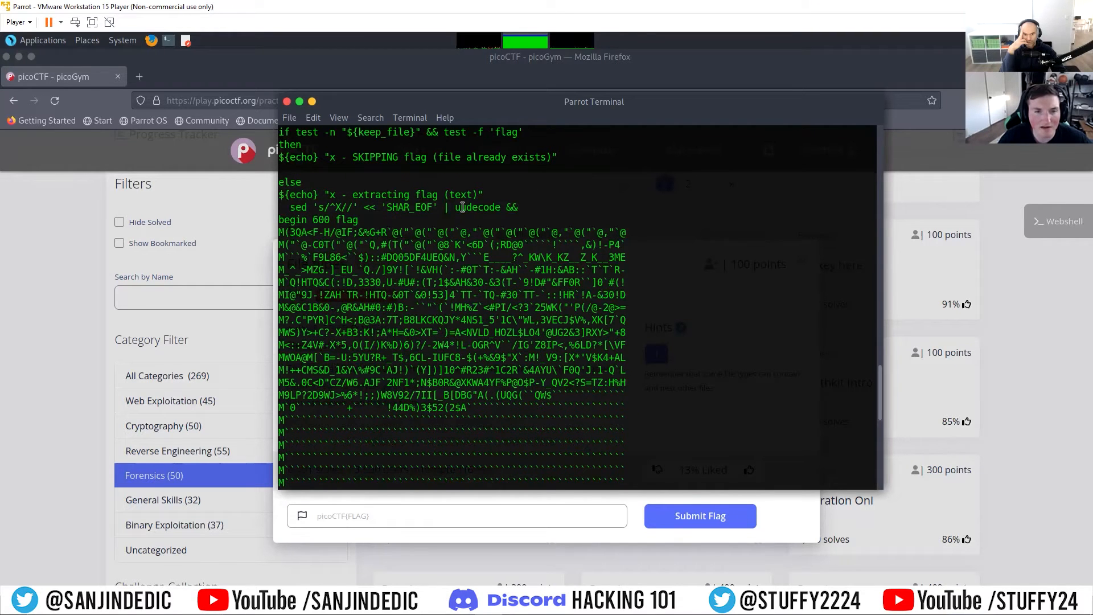
{"action": "left_click_drag", "start_coordinate": [456, 207], "coordinate": [530, 206]}
{"action": "left_click", "coordinate": [530, 207]}
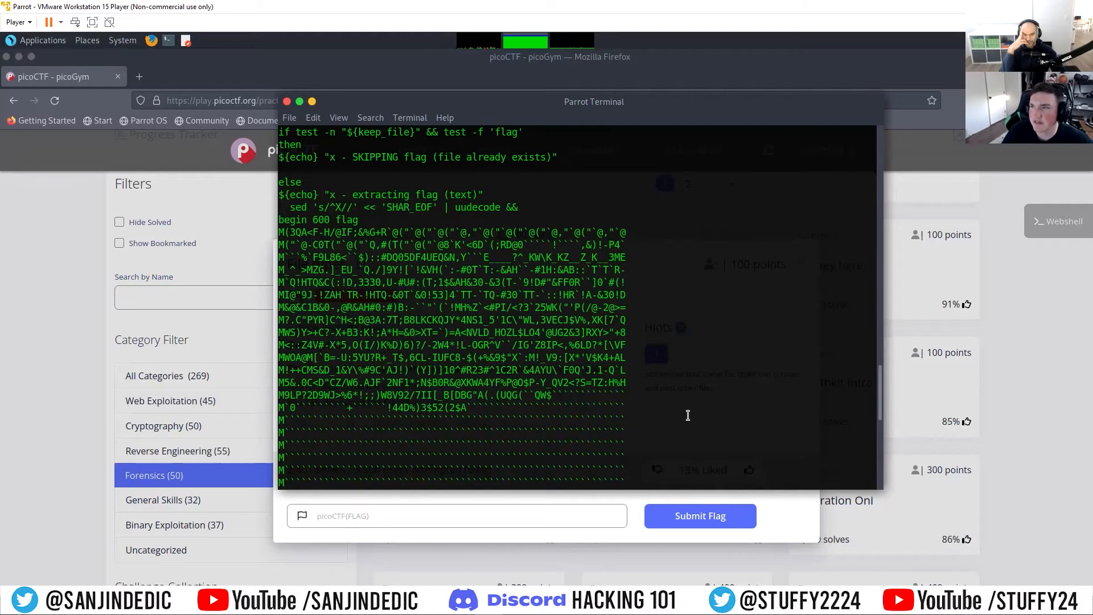
{"action": "key", "text": "Return"}
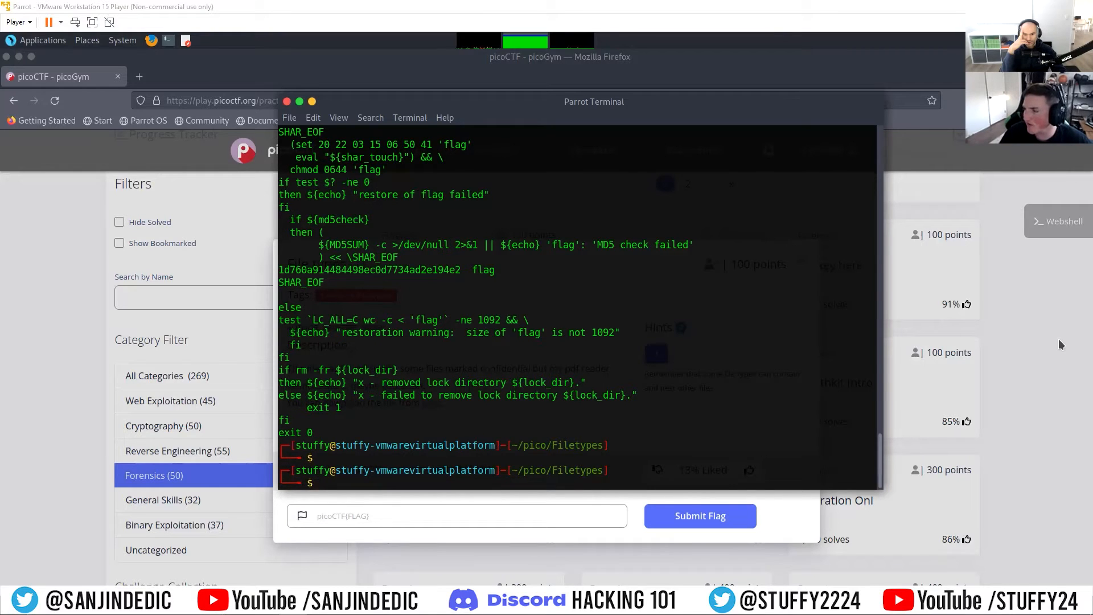
{"action": "type", "text": "uu"}
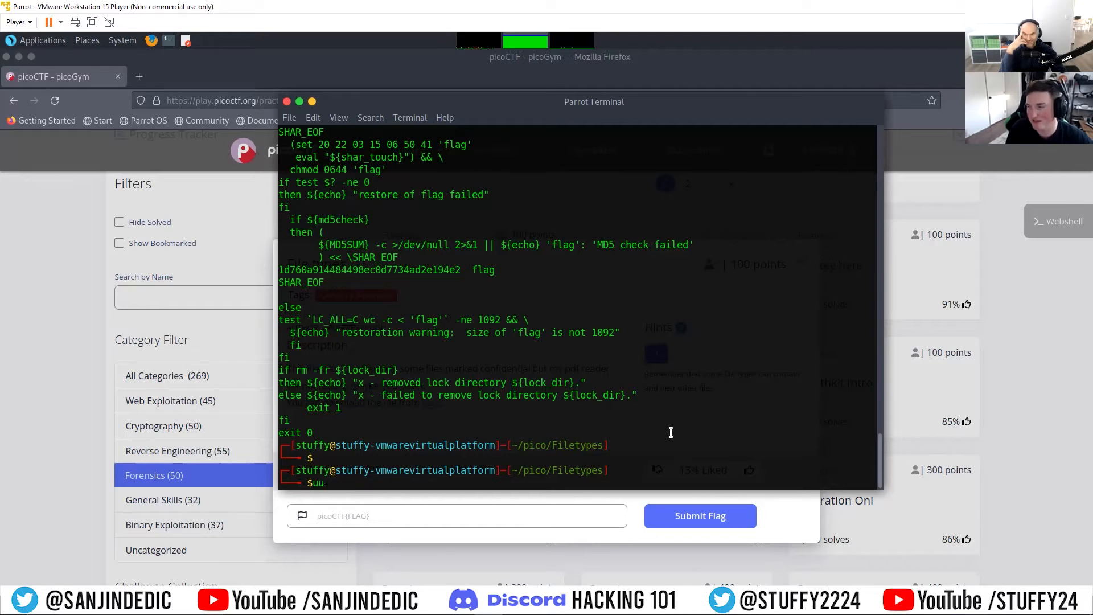
{"action": "type", "text": "decode"}
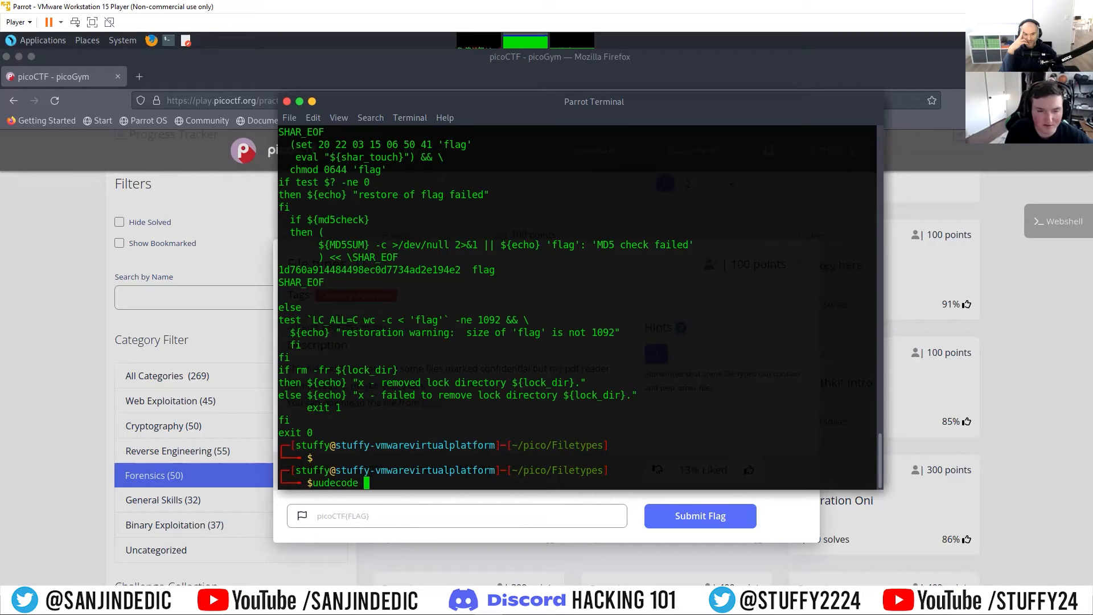
{"action": "key", "text": "BackSpace"}
{"action": "key", "text": "BackSpace"}
{"action": "key", "text": "BackSpace"}
{"action": "key", "text": "BackSpace"}
{"action": "key", "text": "BackSpace"}
{"action": "key", "text": "BackSpace"}
{"action": "key", "text": "BackSpace"}
{"action": "key", "text": "BackSpace"}
{"action": "key", "text": "BackSpace"}
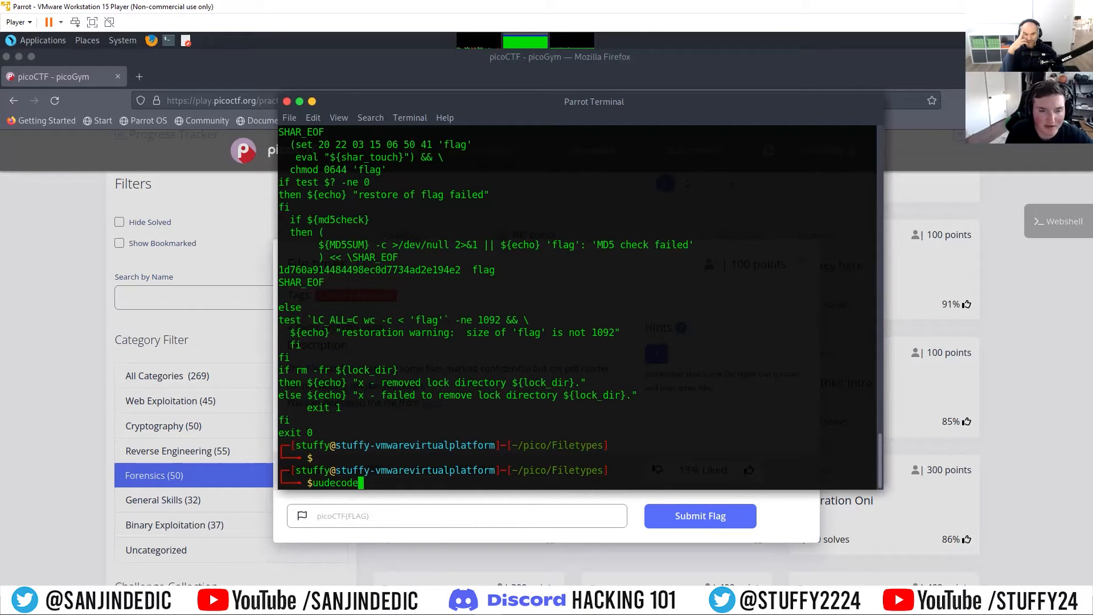
{"action": "type", "text": "kl"}
{"action": "key", "text": "BackSpace"}
{"action": "key", "text": "BackSpace"}
Step: Decode Flag.pdf with uudecode, listing the Filetypes folder's contents before and after
{"action": "type", "text": "ls"}
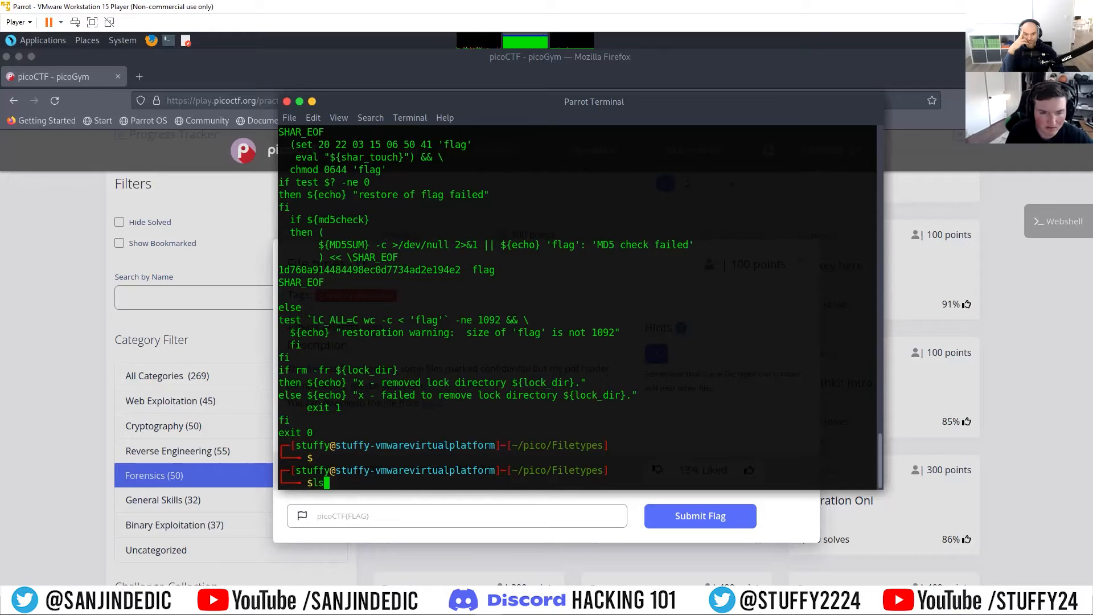
{"action": "key", "text": "Return"}
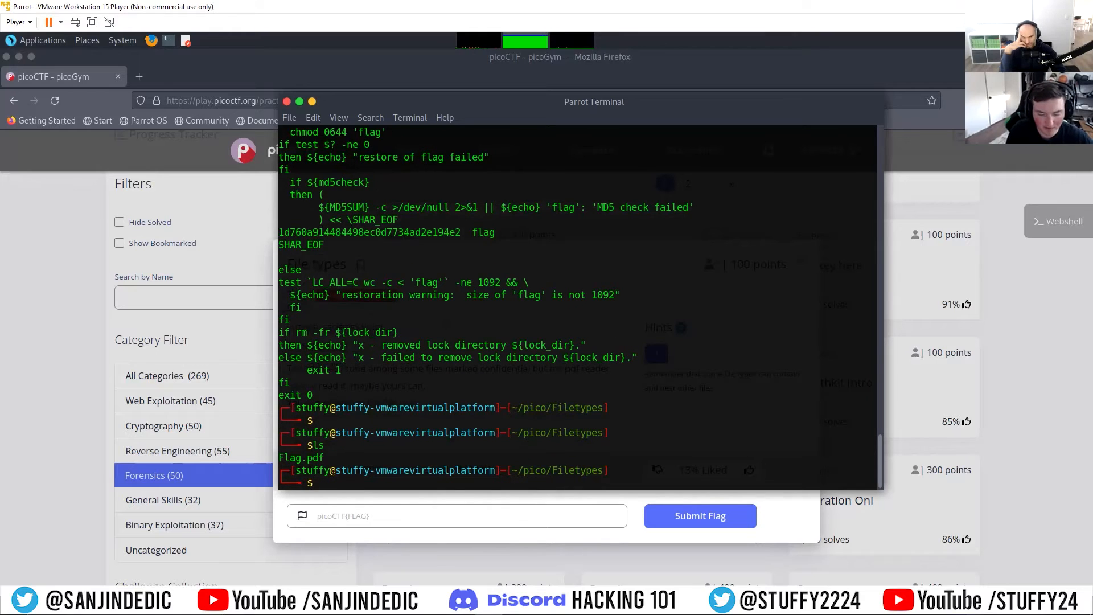
{"action": "type", "text": "uudec"}
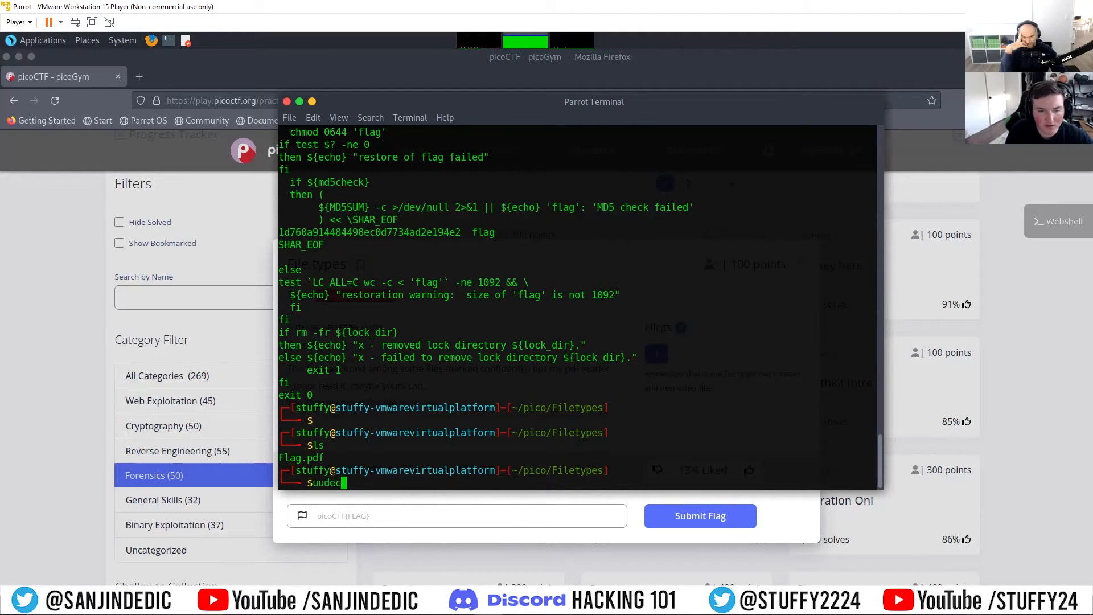
{"action": "type", "text": "ode Flag"}
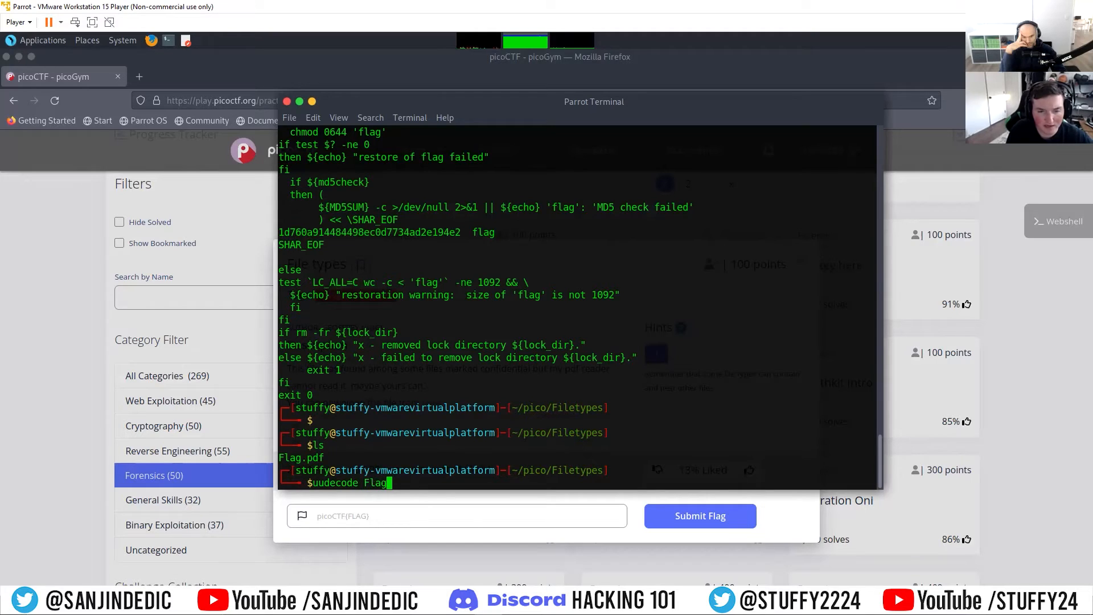
{"action": "type", "text": ".pdf"}
{"action": "key", "text": "Return"}
{"action": "type", "text": "ls"}
{"action": "key", "text": "Return"}
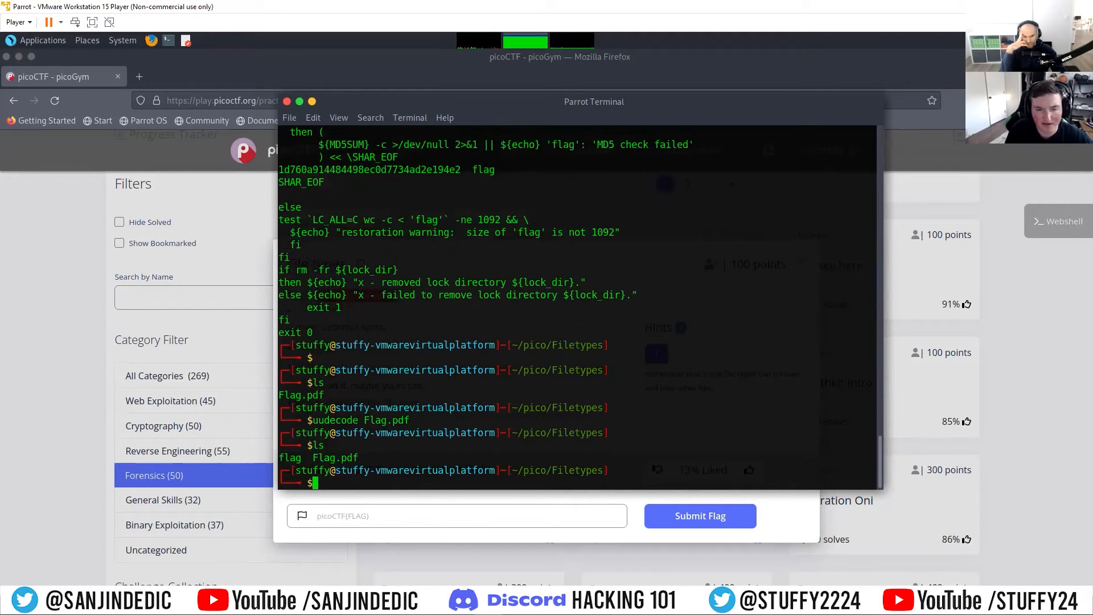
Step: Print the contents of the extracted flag file with cat and highlight its !<arch> signature
{"action": "type", "text": "cat flag"}
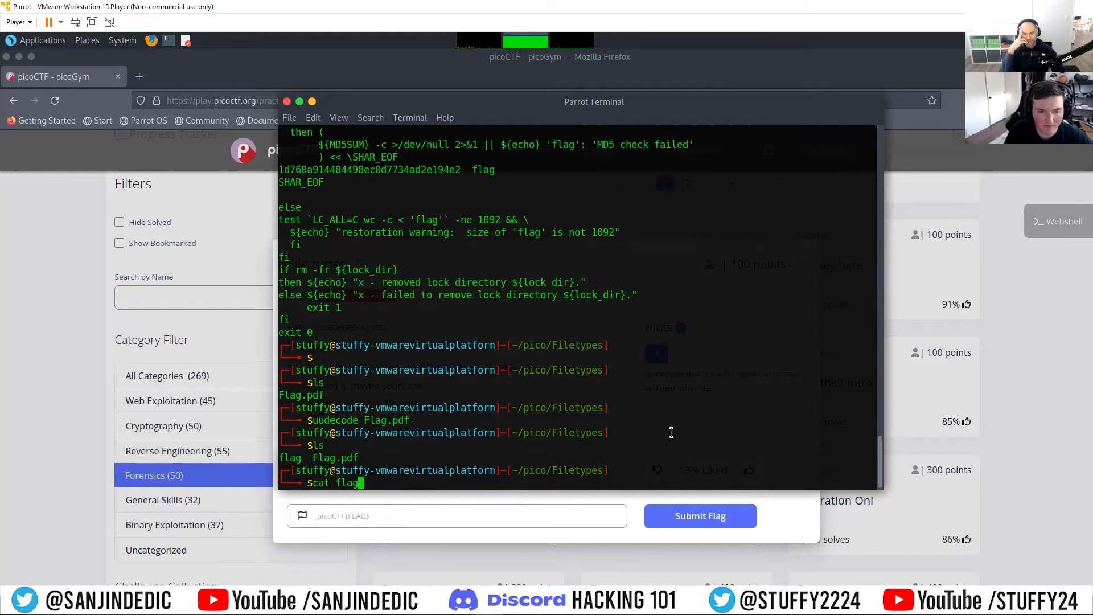
{"action": "key", "text": "Return"}
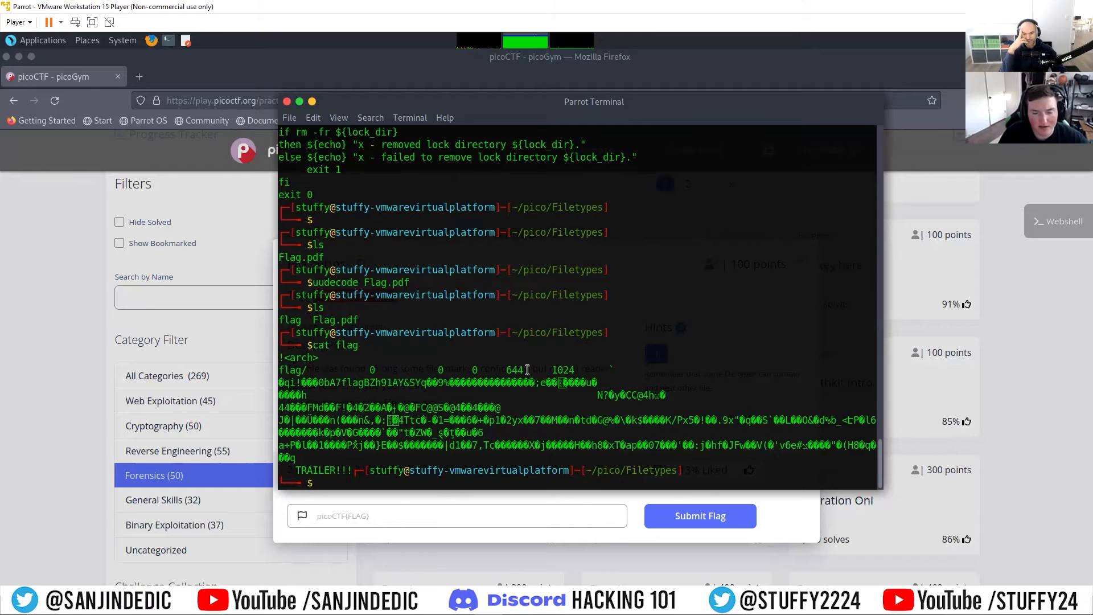
{"action": "left_click_drag", "start_coordinate": [279, 357], "coordinate": [323, 359]}
{"action": "left_click", "coordinate": [358, 371]}
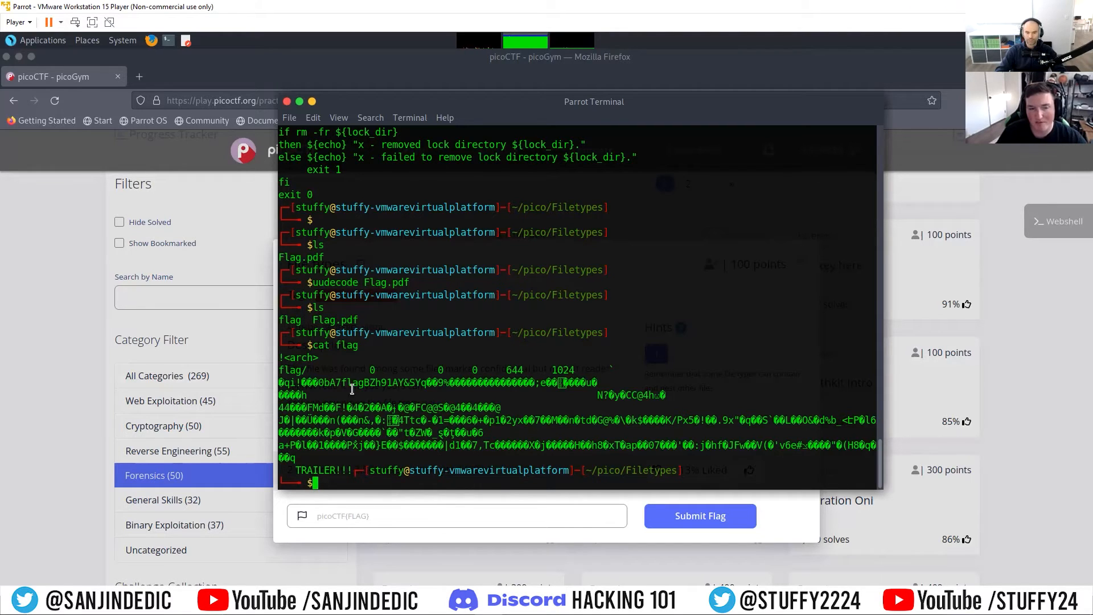
{"action": "triple_click", "coordinate": [281, 357]}
{"action": "left_click", "coordinate": [322, 357]}
{"action": "left_click_drag", "start_coordinate": [321, 357], "coordinate": [280, 357]}
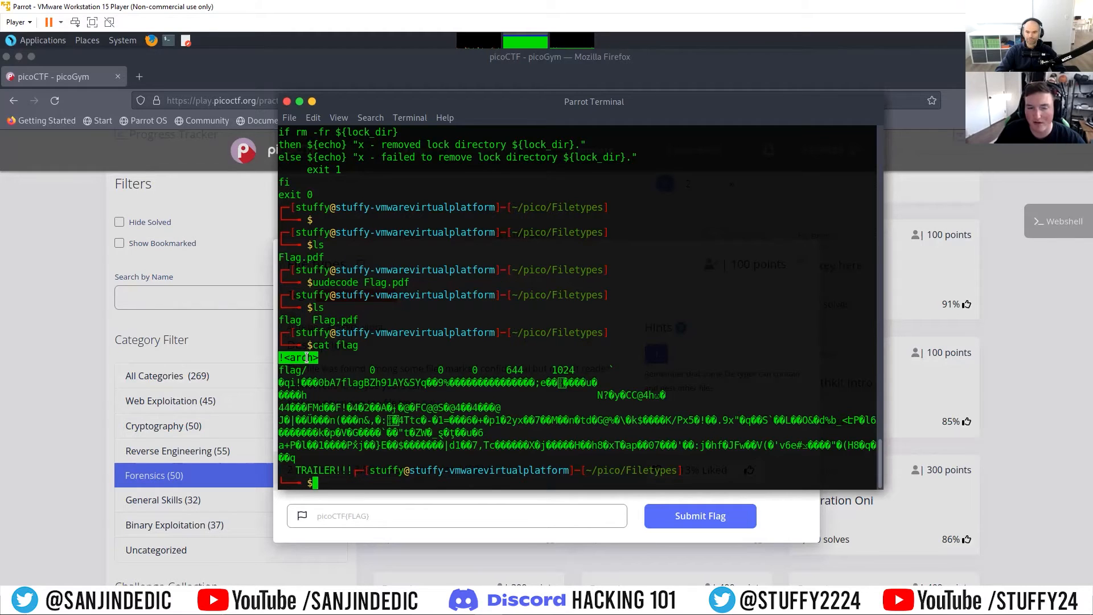
{"action": "left_click", "coordinate": [361, 481]}
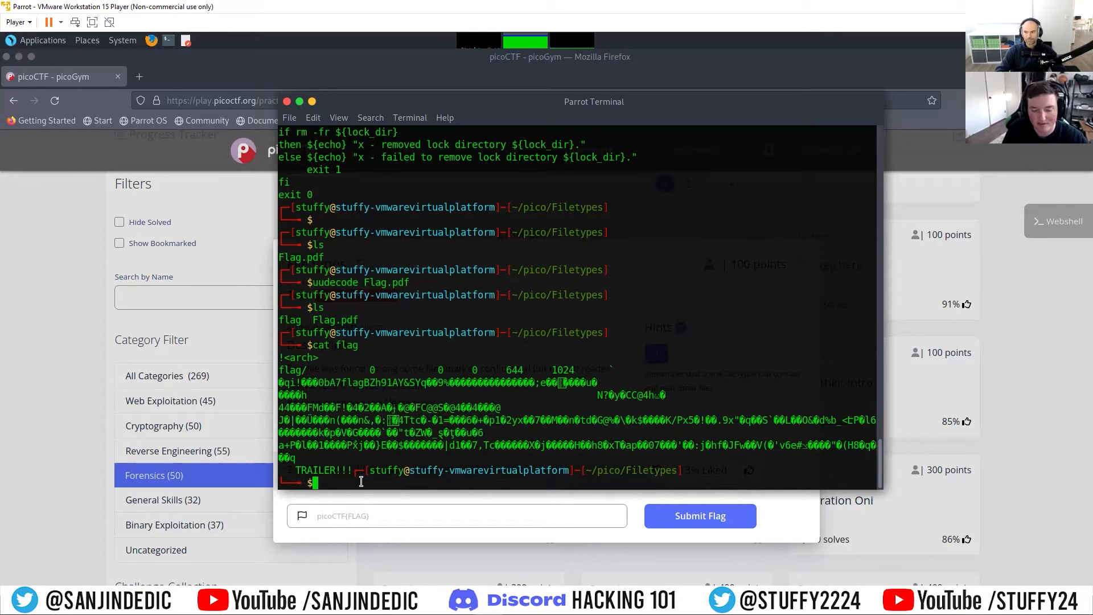
{"action": "type", "text": "ar "}
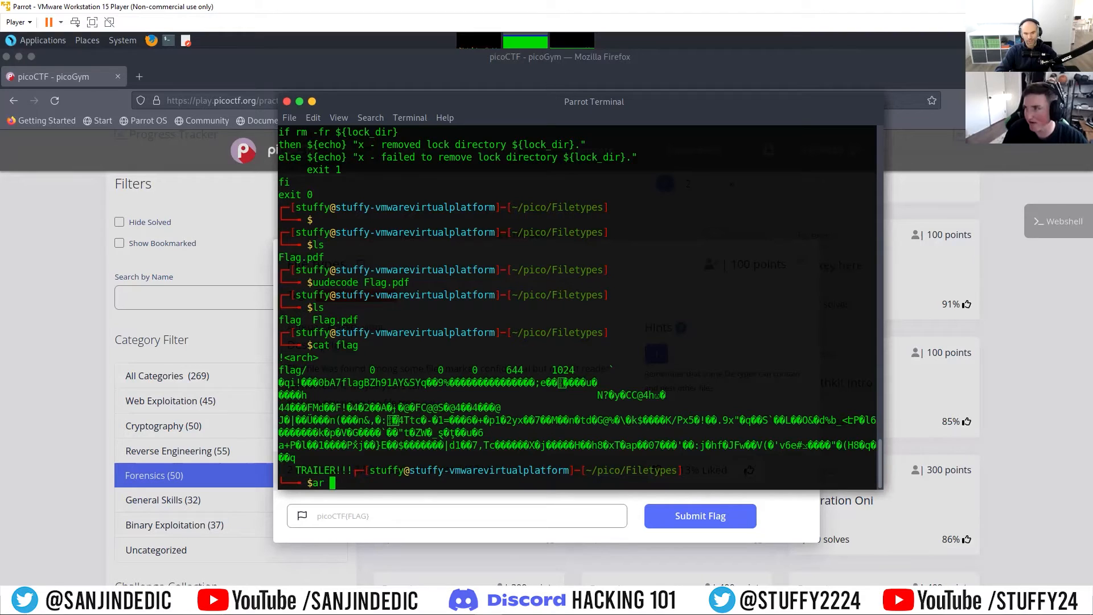
{"action": "type", "text": "-x"}
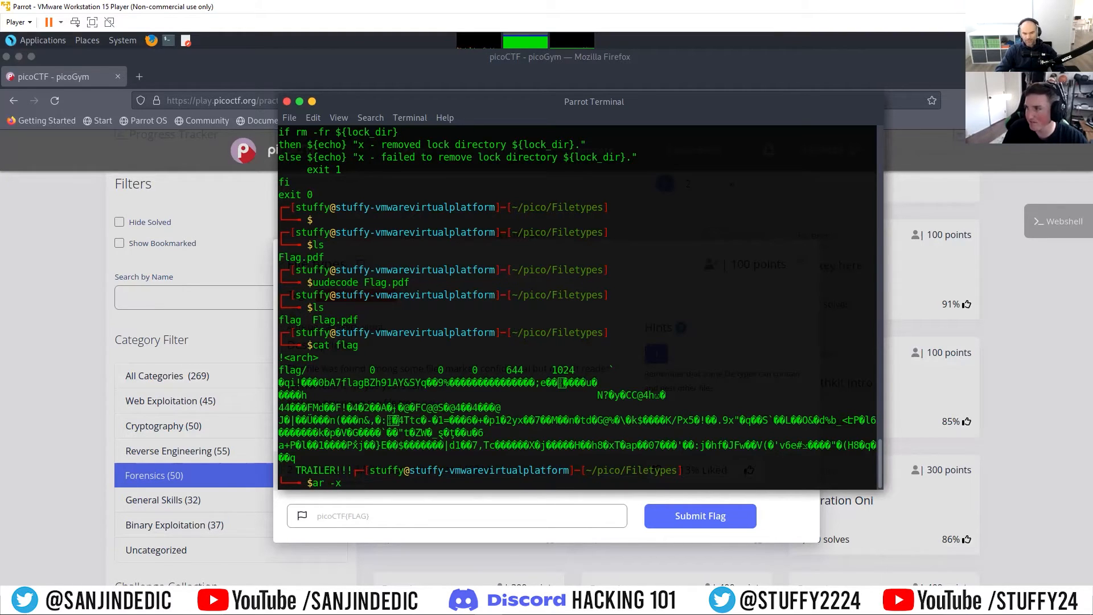
{"action": "key", "text": "BackSpace"}
{"action": "key", "text": "BackSpace"}
{"action": "key", "text": "BackSpace"}
{"action": "key", "text": "BackSpace"}
{"action": "key", "text": "BackSpace"}
{"action": "key", "text": "BackSpace"}
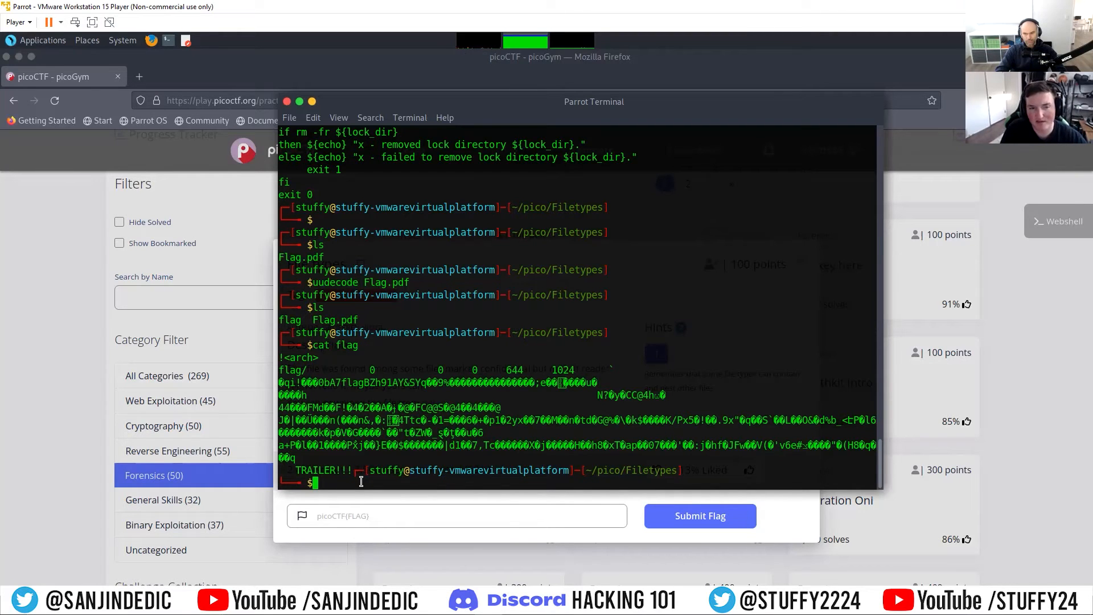
Step: List the contents of the Filetypes folder
{"action": "type", "text": "ls"}
{"action": "key", "text": "Return"}
{"action": "type", "text": "flag"}
{"action": "key", "text": "BackSpace"}
{"action": "key", "text": "BackSpace"}
{"action": "key", "text": "BackSpace"}
{"action": "key", "text": "BackSpace"}
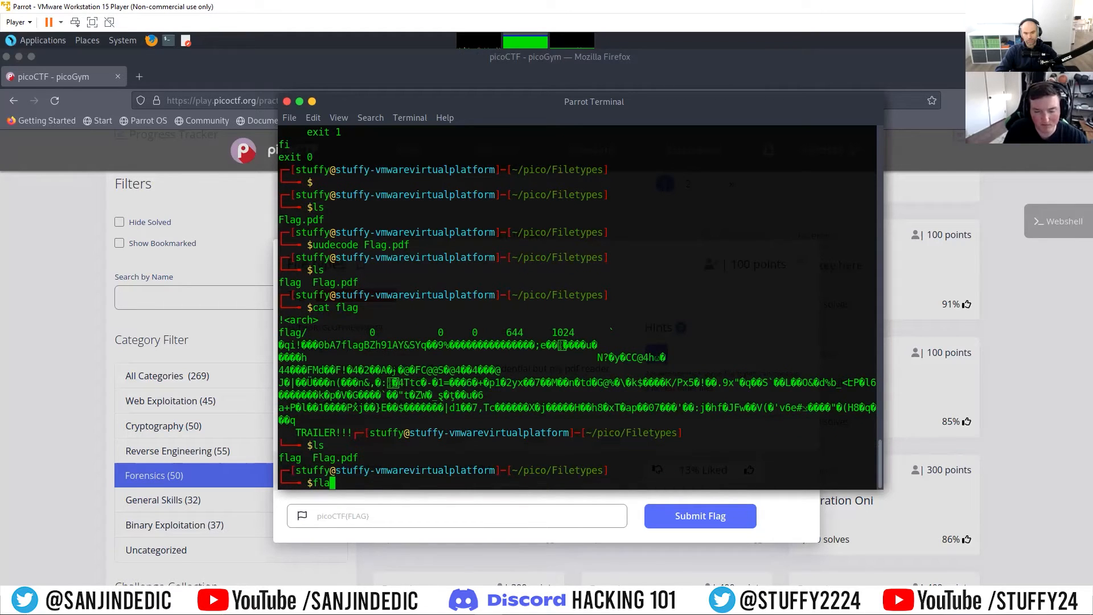
Step: Rename the decoded flag file to flag.ar with mv
{"action": "type", "text": "mv flag"}
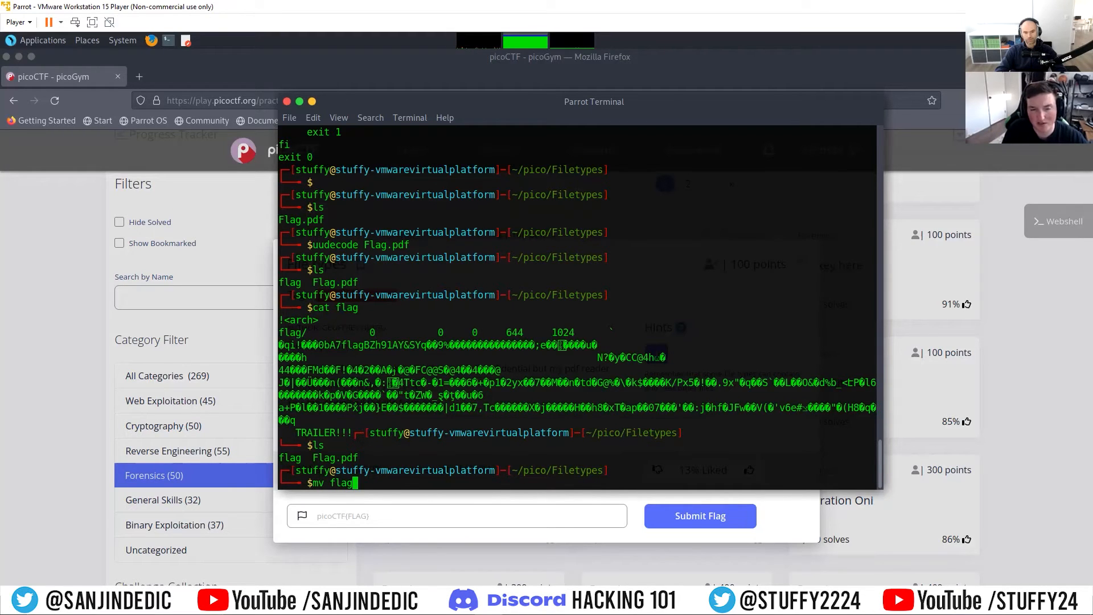
{"action": "type", "text": " f"}
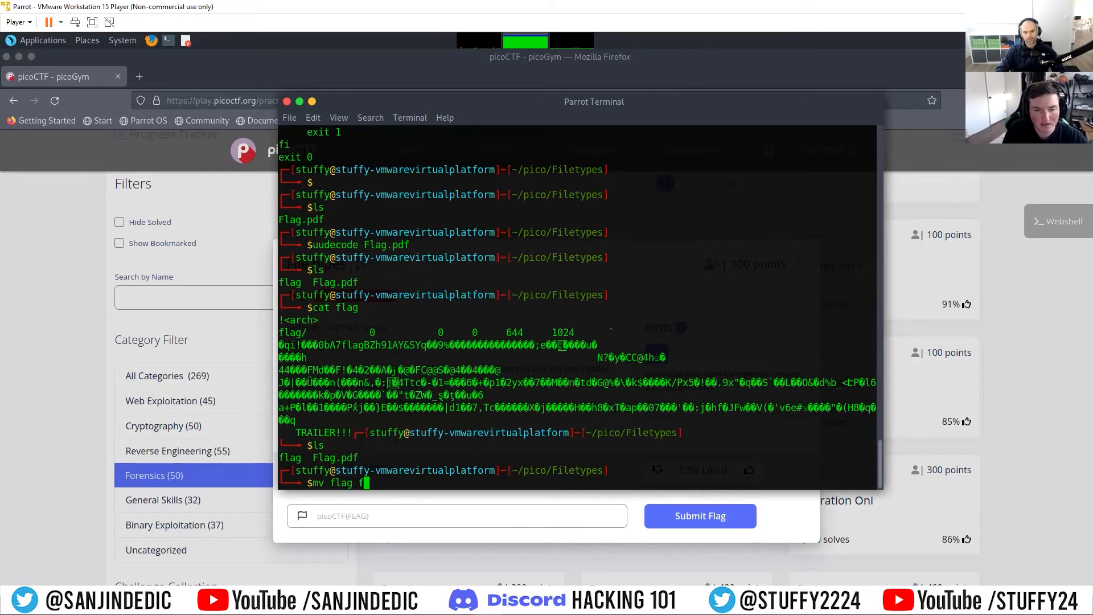
{"action": "type", "text": "lag.ar"}
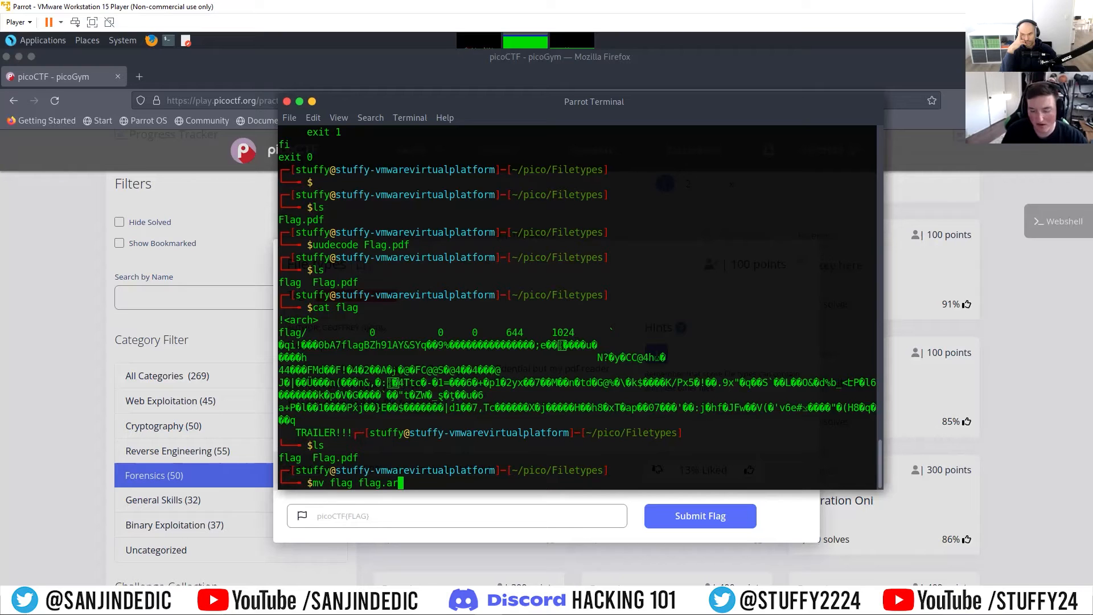
{"action": "key", "text": "Return"}
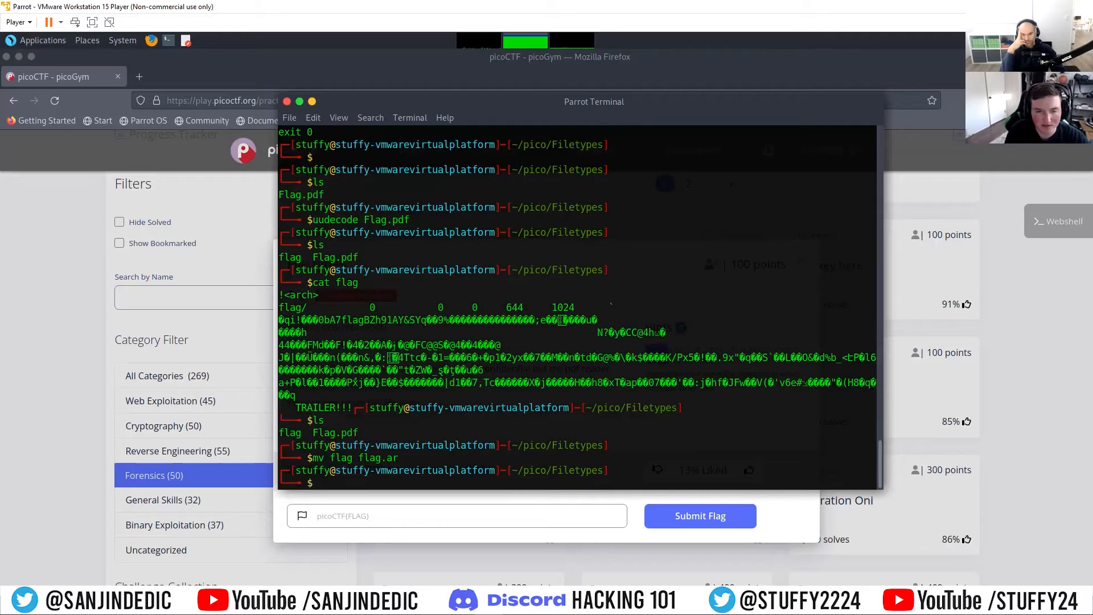
Step: Extract flag.ar using ar with the -x option and list the folder's contents
{"action": "type", "text": "ar "}
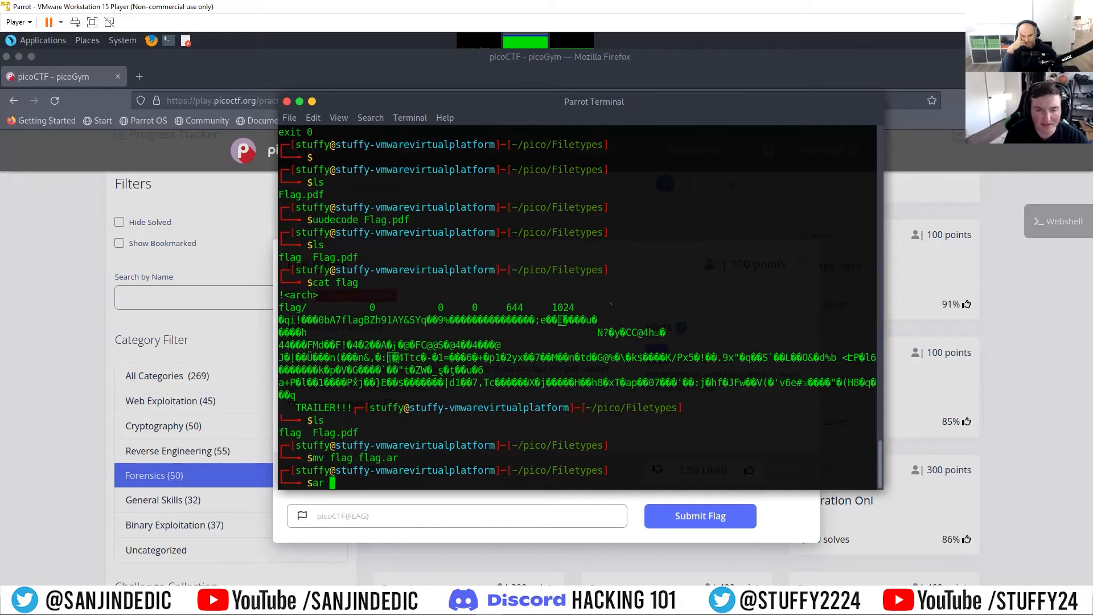
{"action": "type", "text": "-x"}
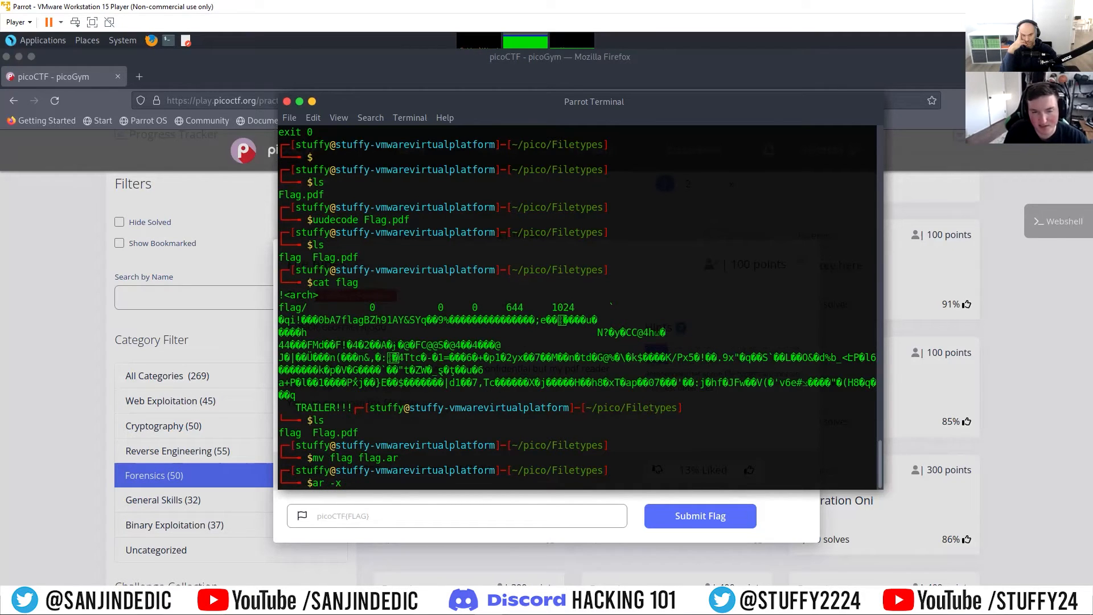
{"action": "type", "text": "flag.ar"}
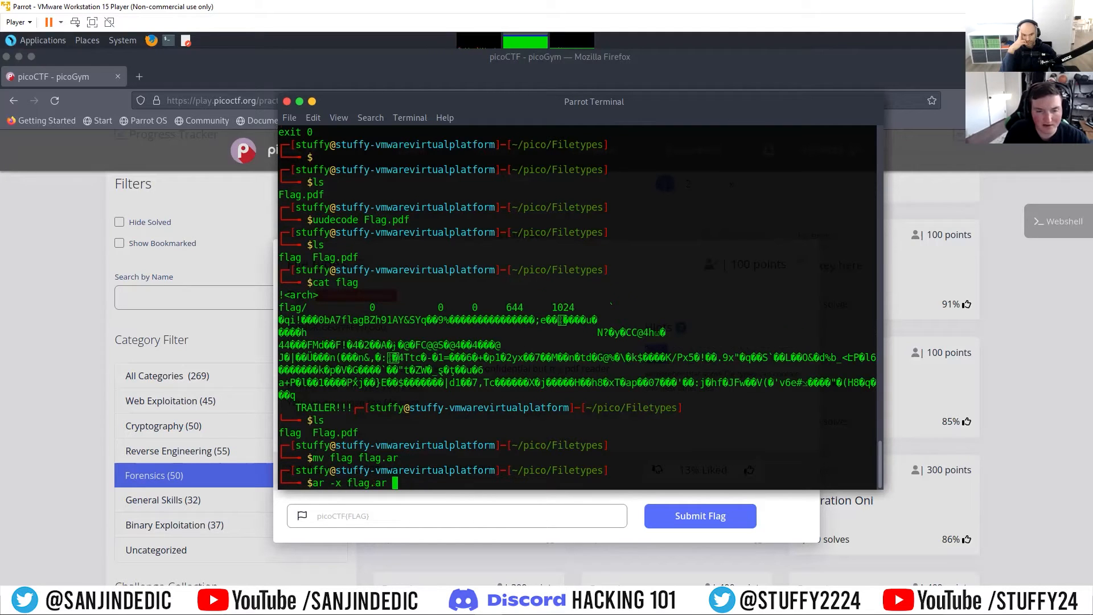
{"action": "key", "text": "Return"}
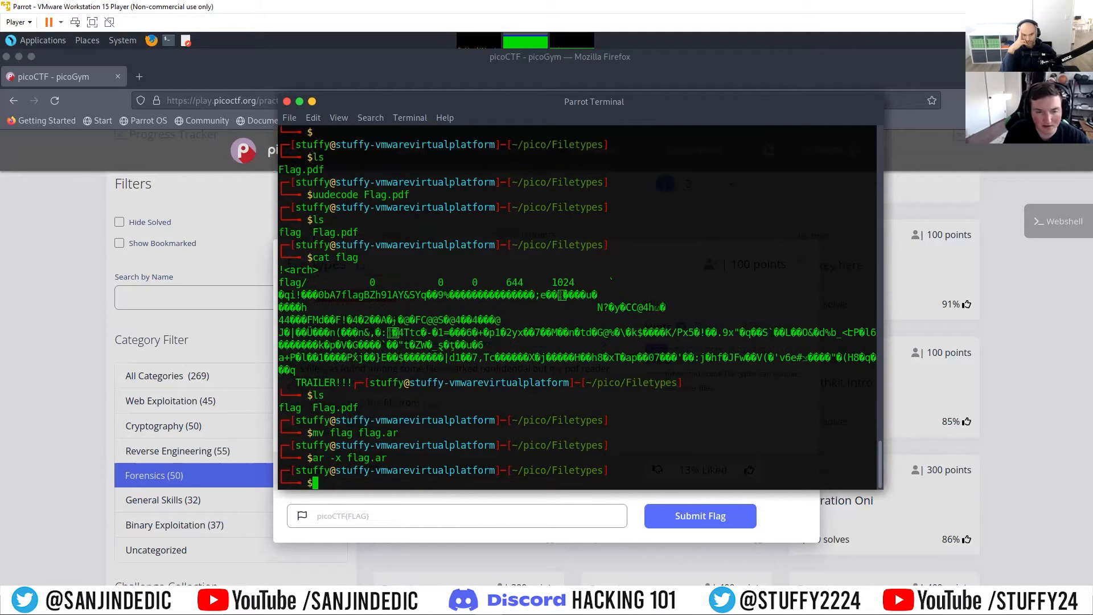
{"action": "type", "text": "ls"}
{"action": "key", "text": "Return"}
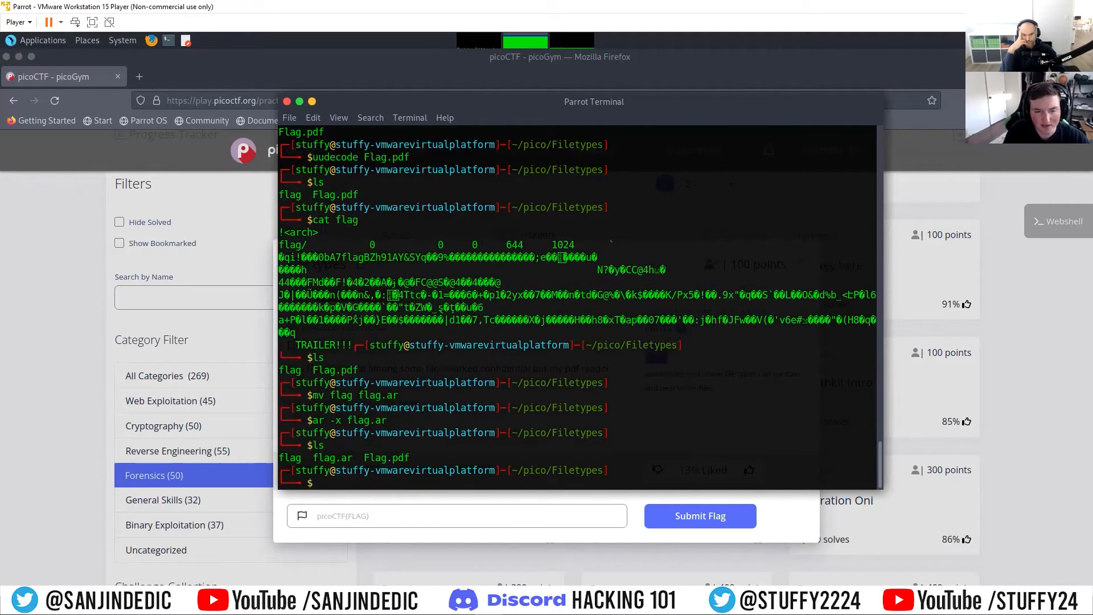
Step: Inspect the flag file extracted from flag.ar with cat and file, and highlight the reported archive type
{"action": "type", "text": "cat flag"}
{"action": "key", "text": "Return"}
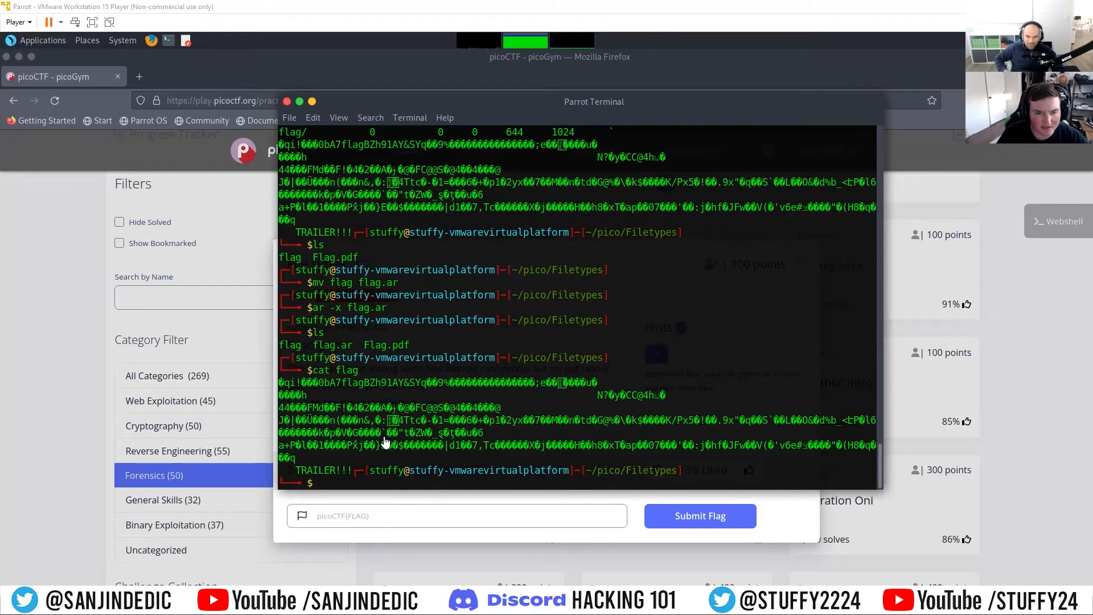
{"action": "type", "text": "file"}
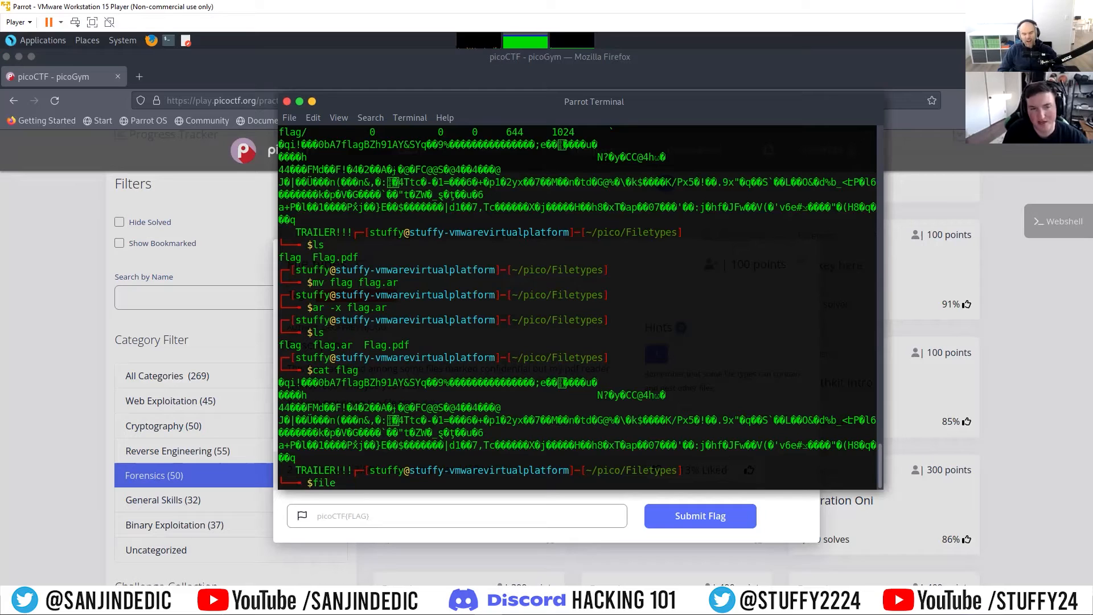
{"action": "type", "text": " flag"}
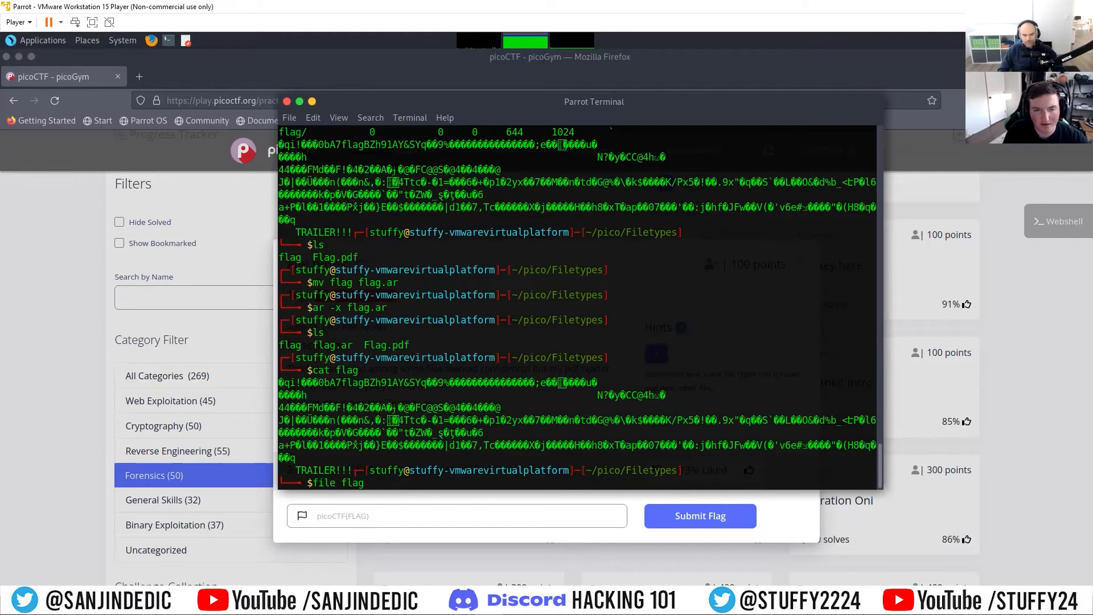
{"action": "key", "text": "Return"}
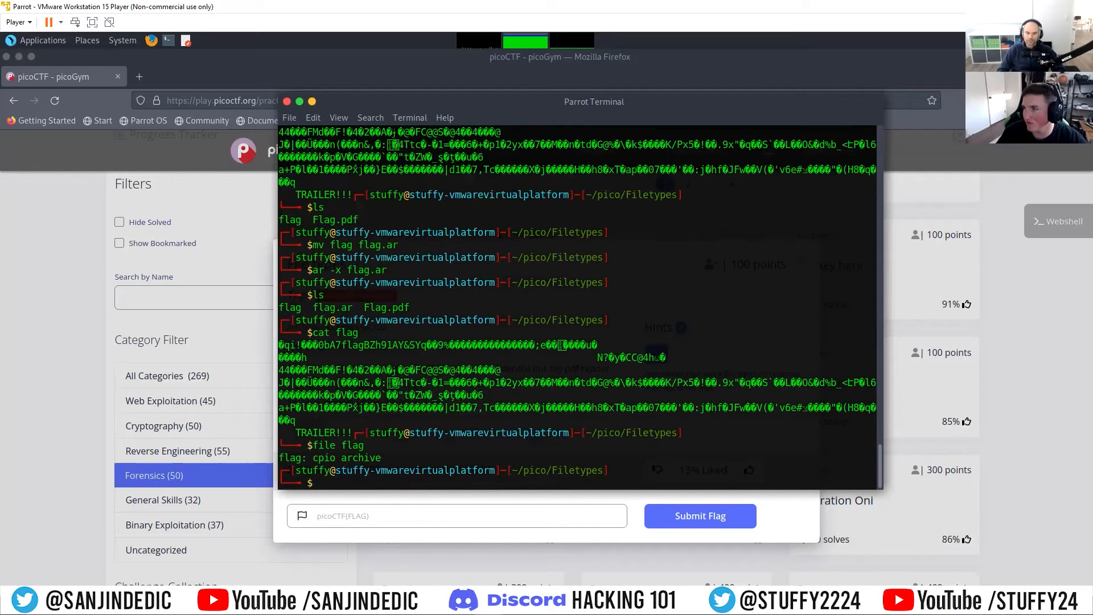
{"action": "left_click_drag", "start_coordinate": [313, 457], "coordinate": [370, 457]}
{"action": "left_click", "coordinate": [425, 455]}
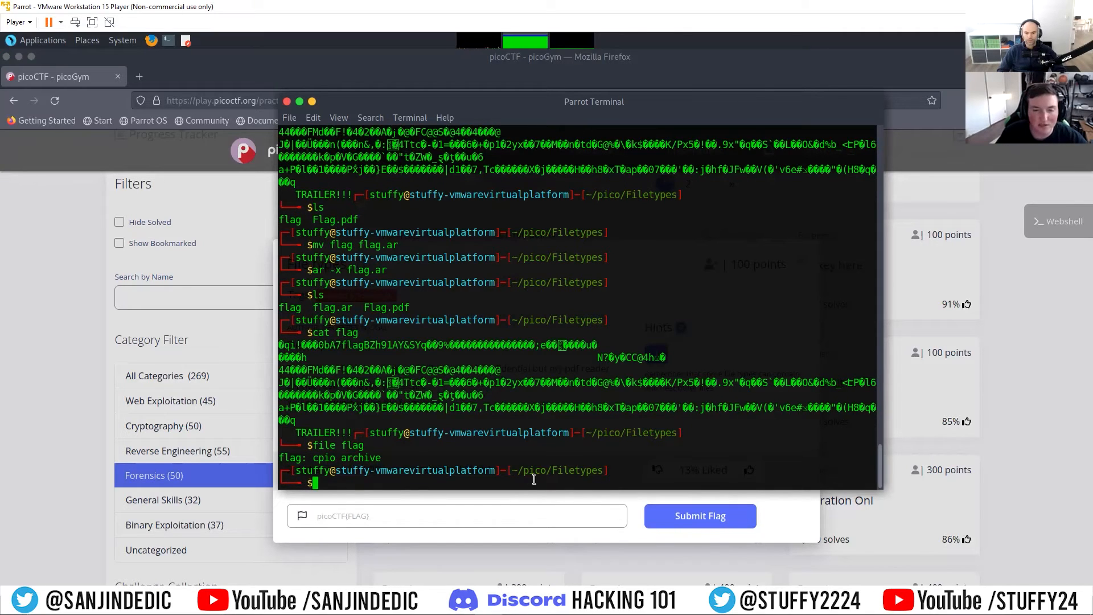
{"action": "type", "text": "cpio"}
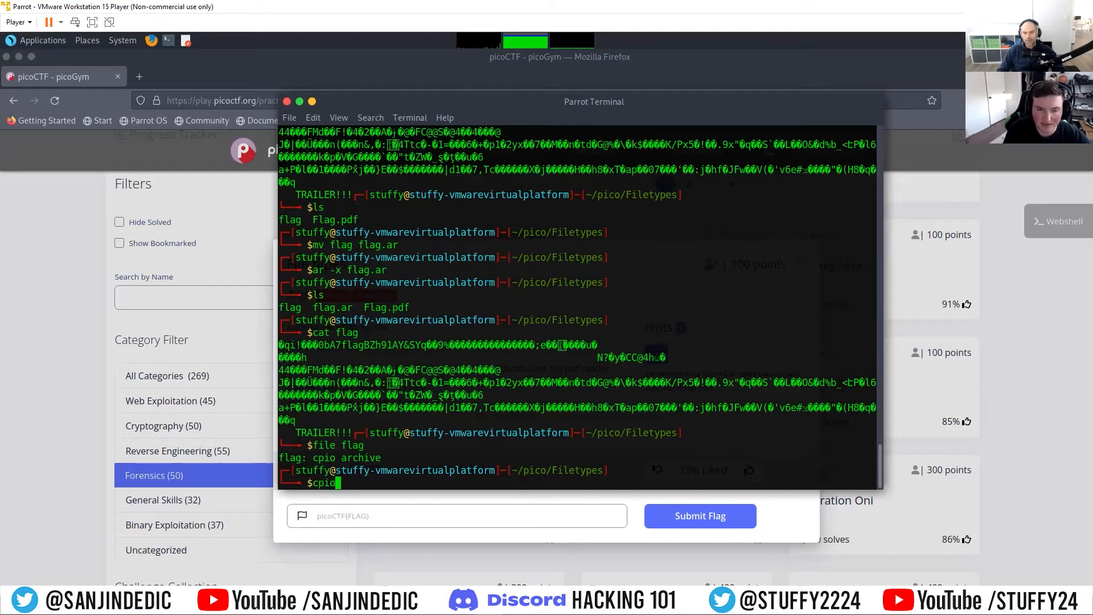
{"action": "key", "text": "BackSpace"}
{"action": "key", "text": "BackSpace"}
{"action": "key", "text": "BackSpace"}
{"action": "key", "text": "BackSpace"}
{"action": "key", "text": "BackSpace"}
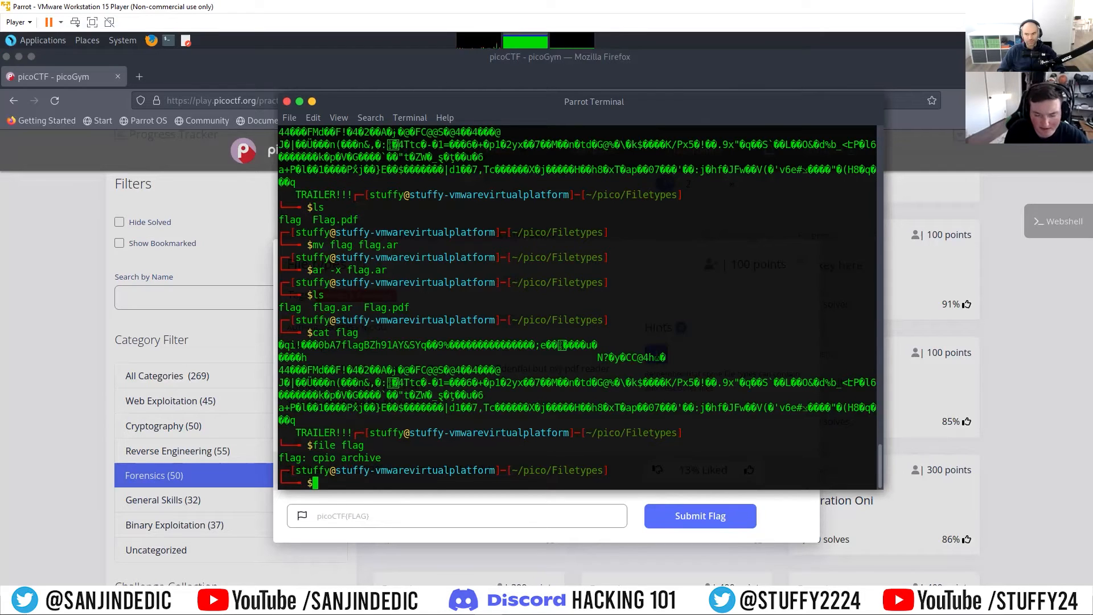
Step: Rename the flag file extracted from the ar archive to flag.cpio with mv
{"action": "type", "text": "mv flag"}
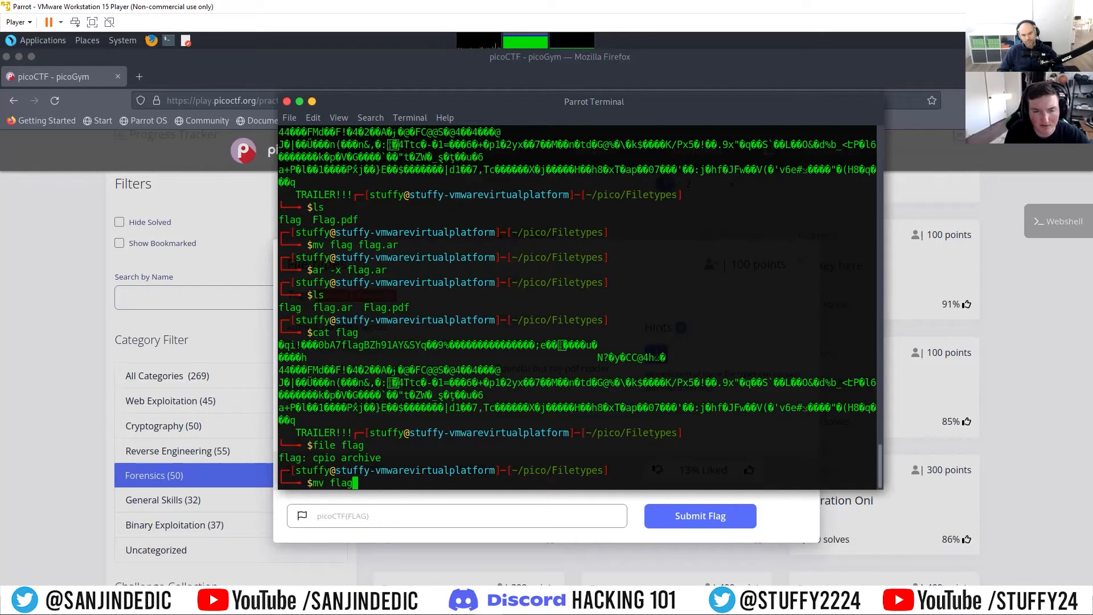
{"action": "type", "text": " flag.cpio"}
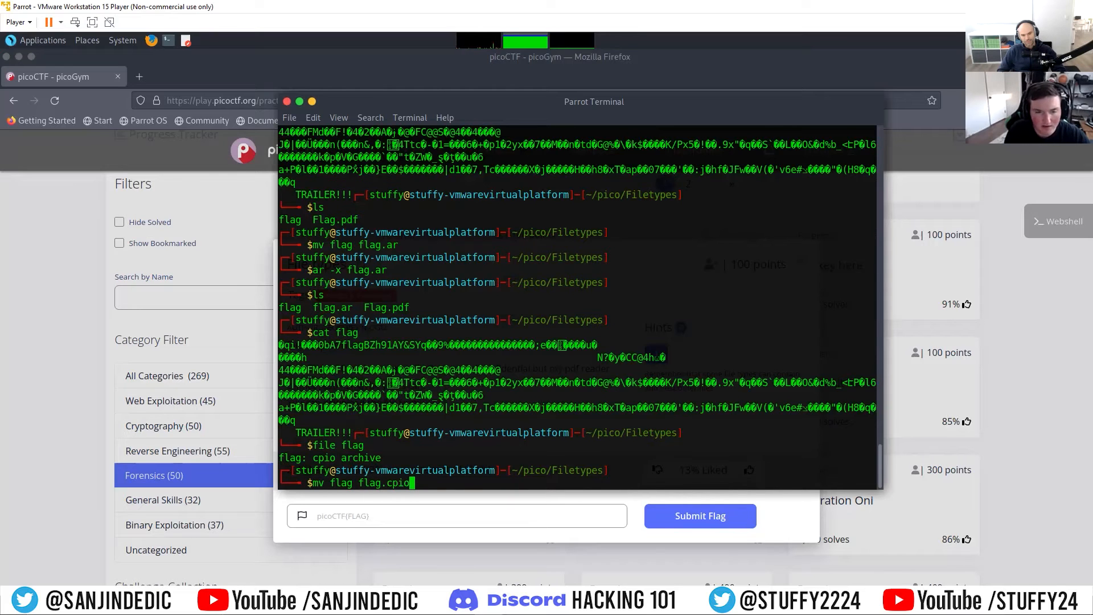
{"action": "key", "text": "Return"}
Step: Extract flag.cpio by feeding it to cpio with the -idv options
{"action": "type", "text": "cpio"}
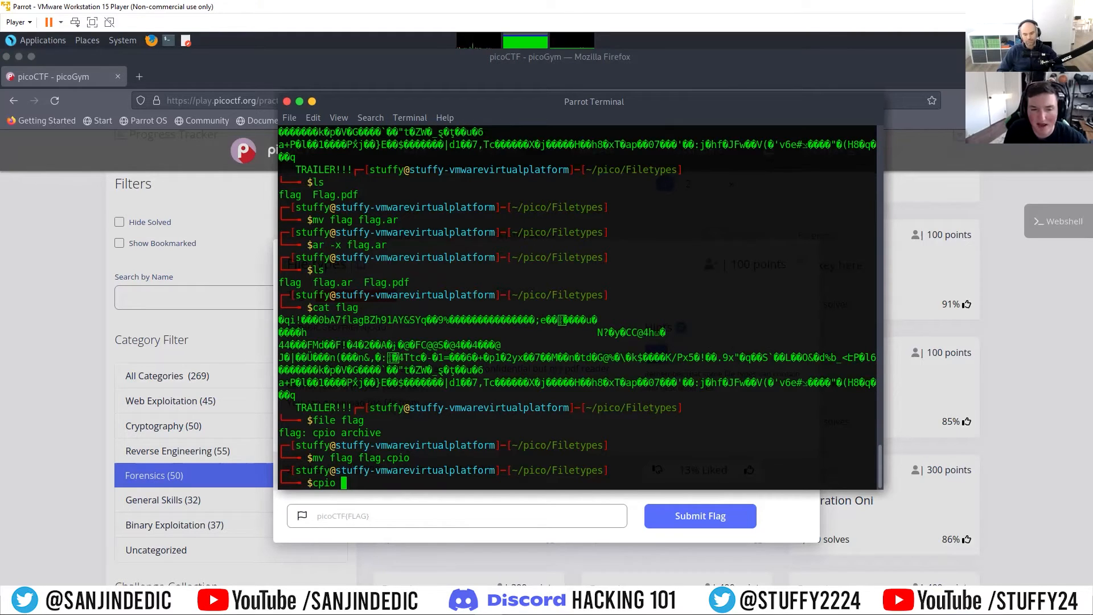
{"action": "type", "text": "-idv"}
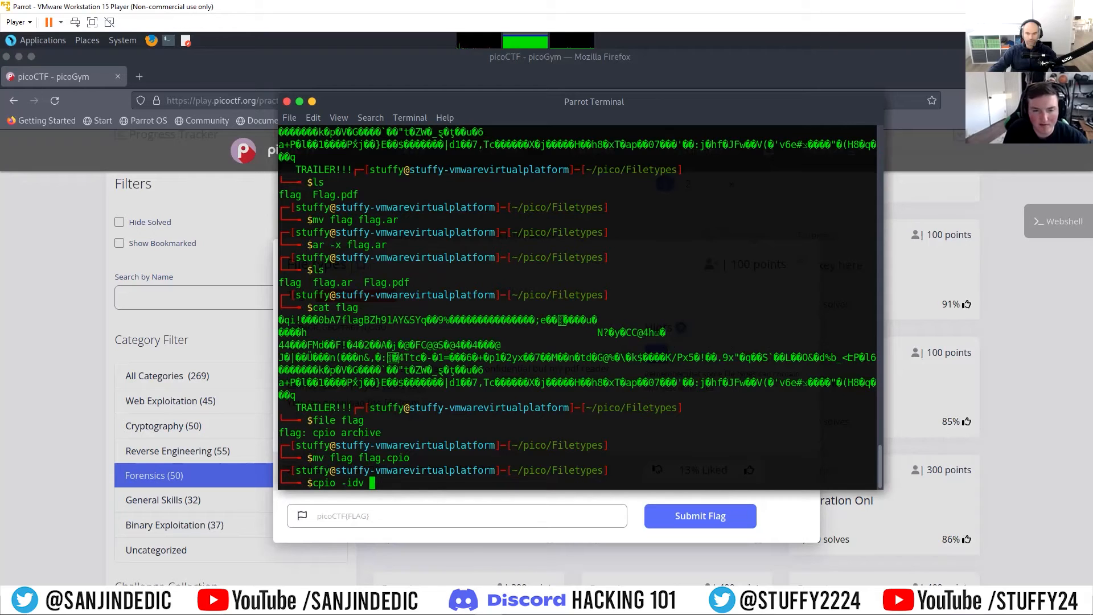
{"action": "type", "text": "<"}
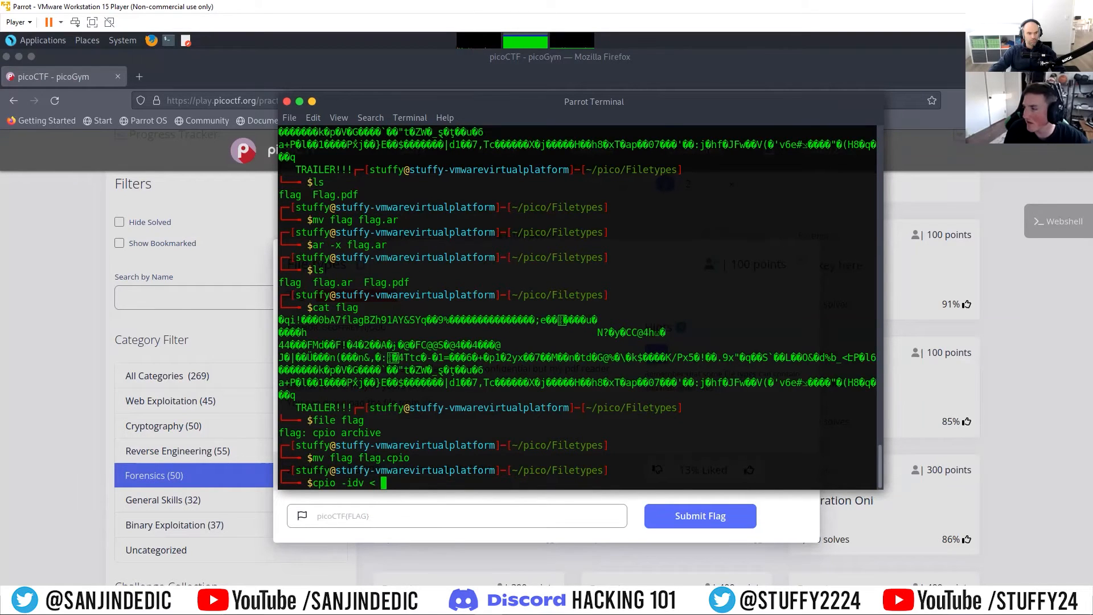
{"action": "type", "text": "flag.cpio"}
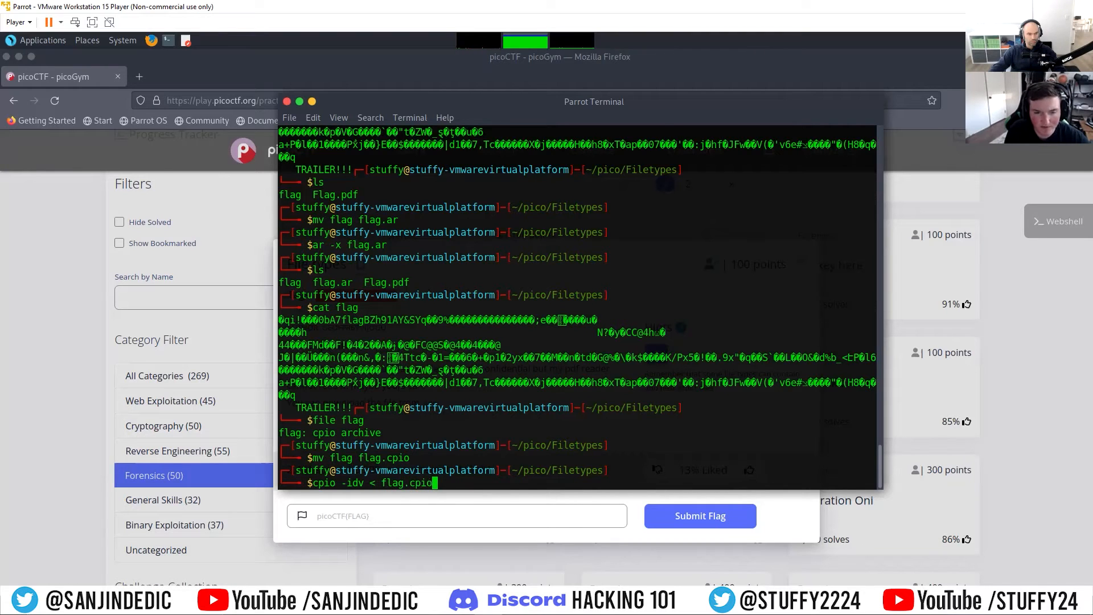
{"action": "key", "text": "Return"}
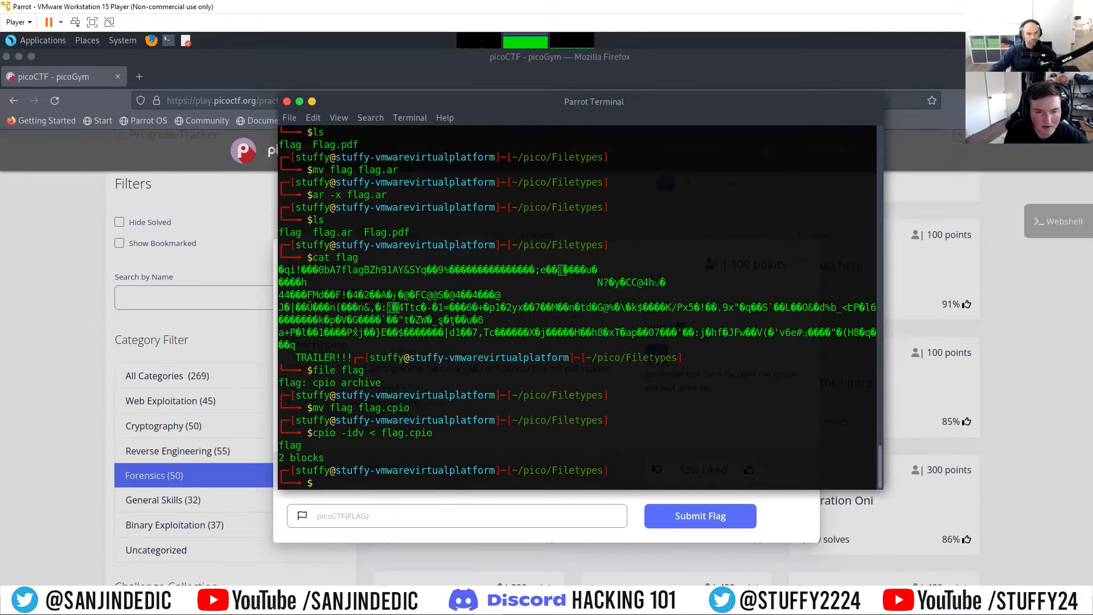
Step: List the folder's contents and inspect the flag file extracted from flag.cpio with cat and file
{"action": "type", "text": "ls"}
{"action": "key", "text": "Return"}
{"action": "type", "text": "cat flag"}
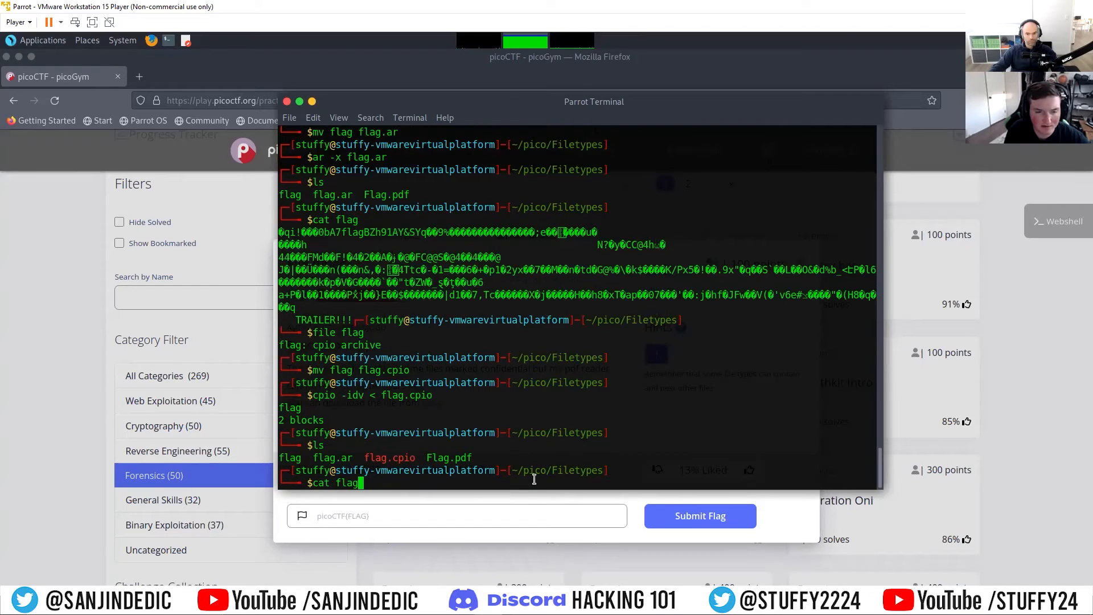
{"action": "key", "text": "Return"}
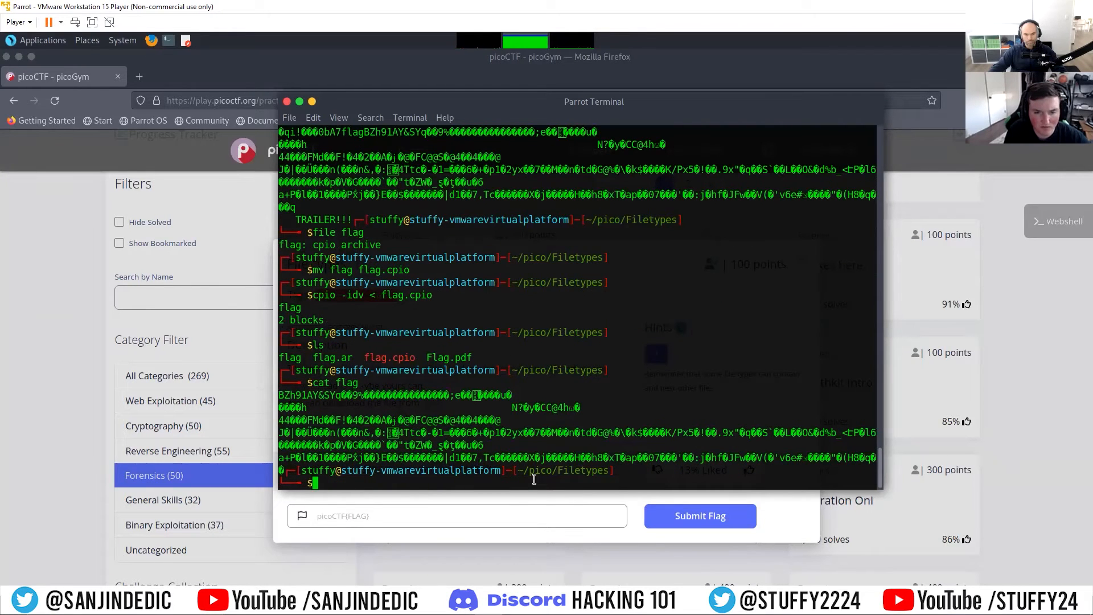
{"action": "type", "text": "file"}
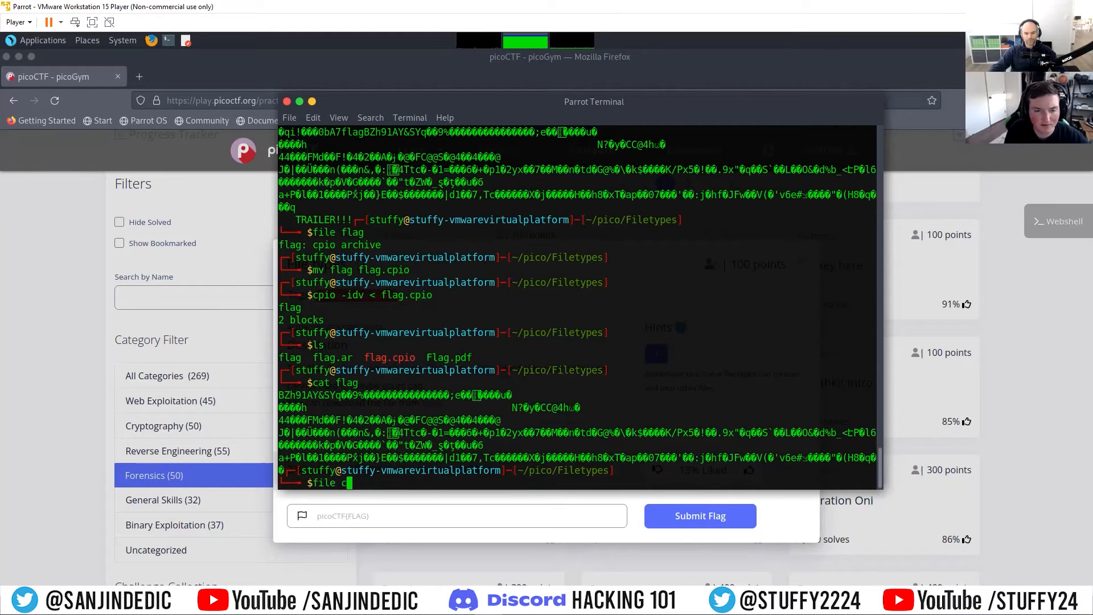
{"action": "type", "text": " flag"}
{"action": "key", "text": "Return"}
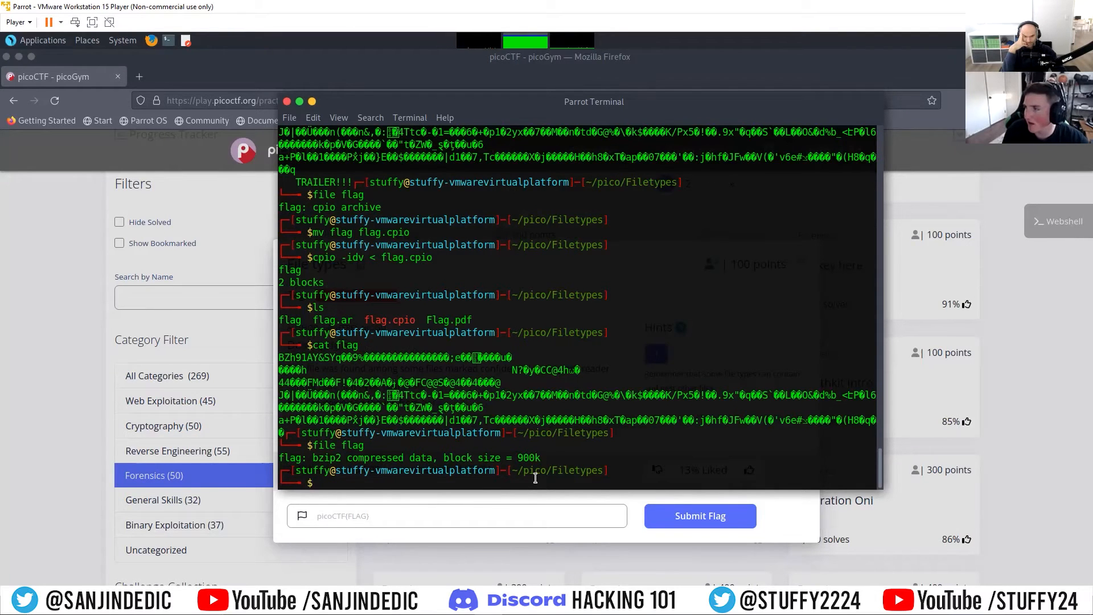
Step: Rename the flag file extracted from the cpio archive to flag.bz2 with mv
{"action": "type", "text": "mv "}
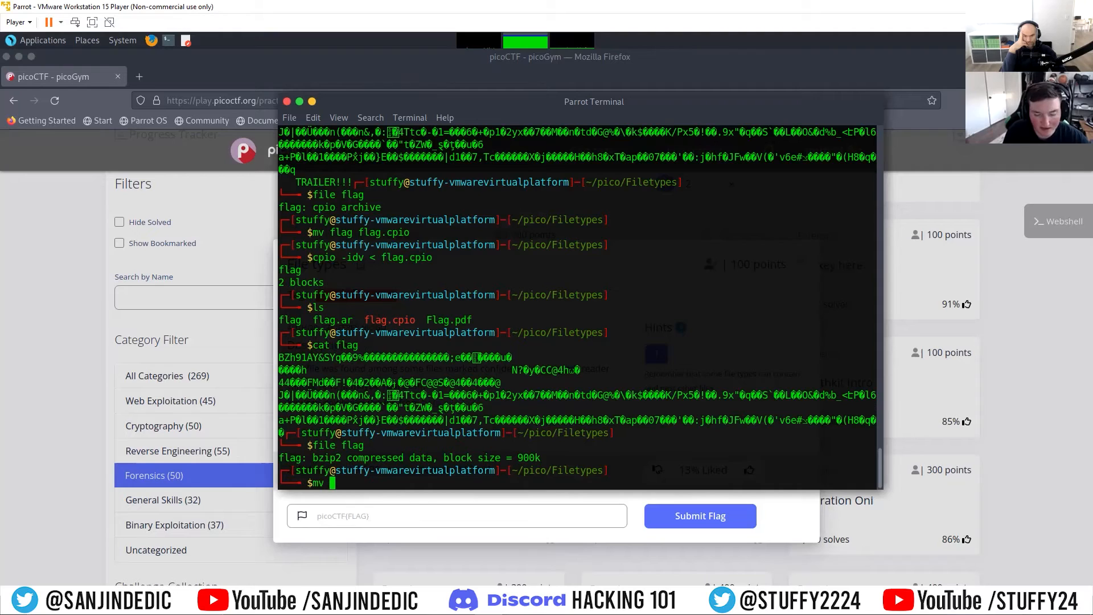
{"action": "type", "text": "flag flag"}
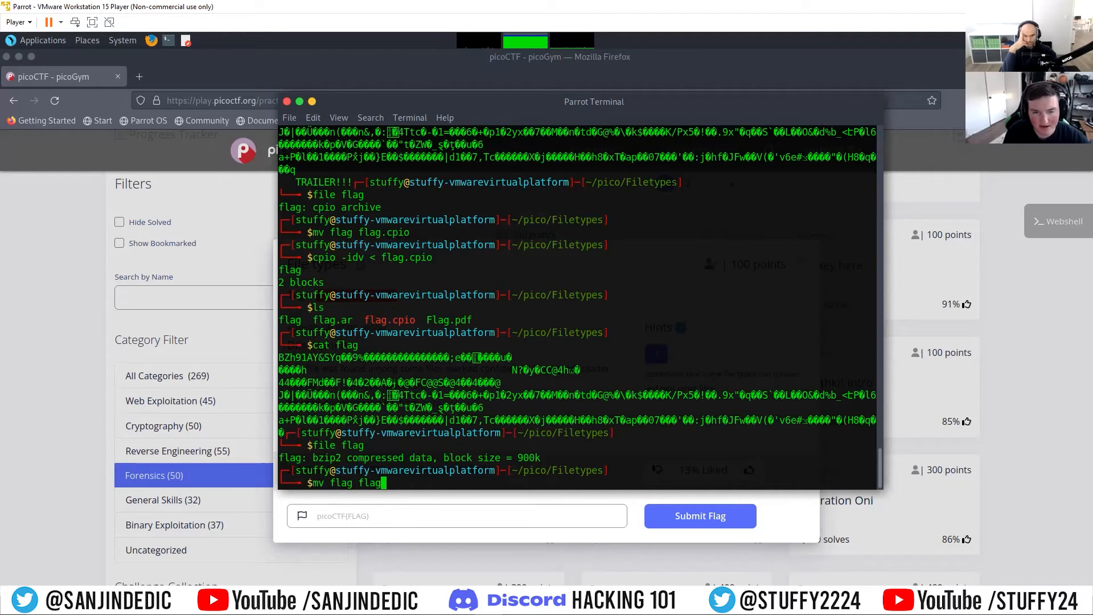
{"action": "type", "text": ".bz"}
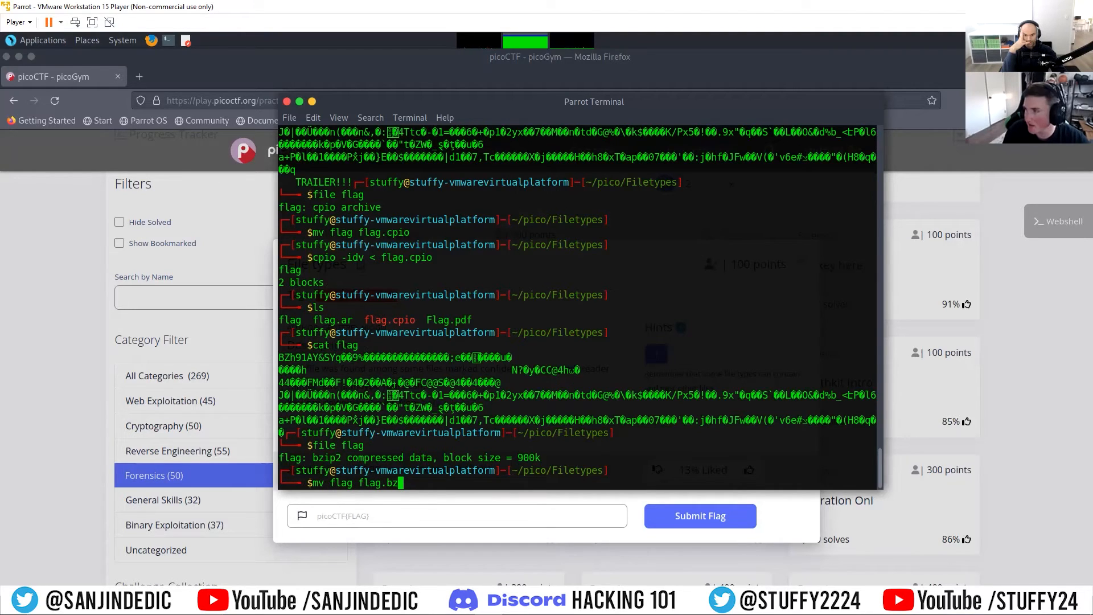
{"action": "type", "text": "2"}
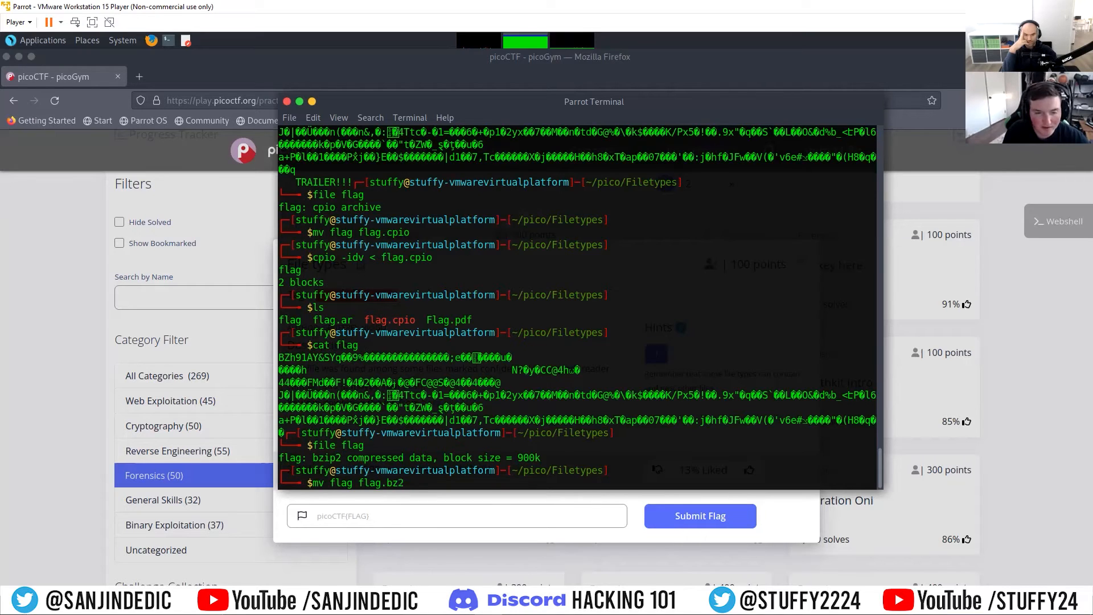
{"action": "key", "text": "Return"}
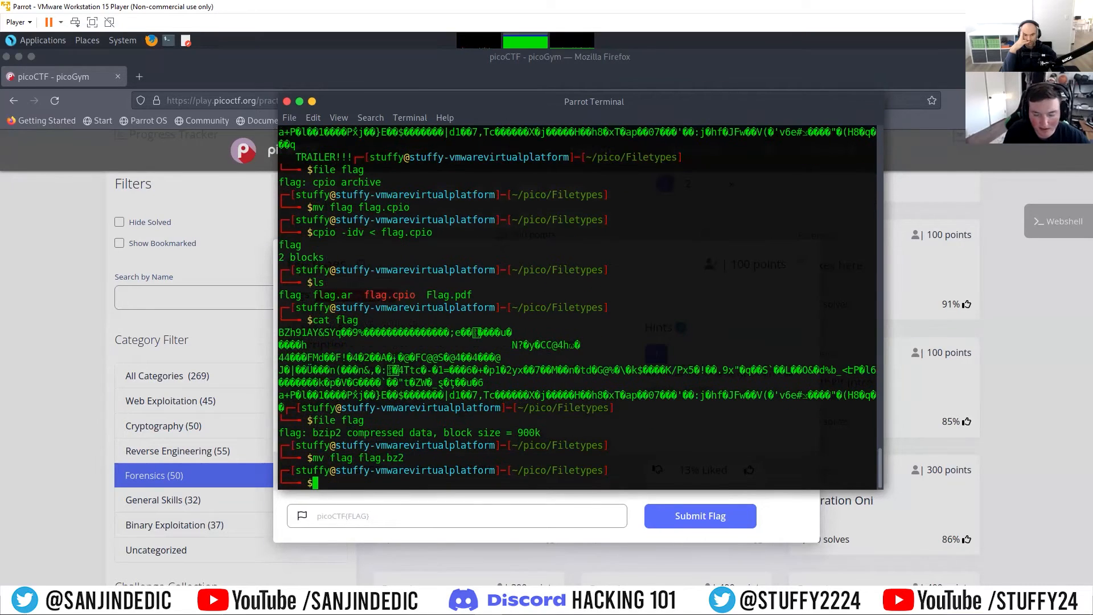
Step: Decompress flag.bz2 using bzip2 with the -d option
{"action": "type", "text": "bzip"}
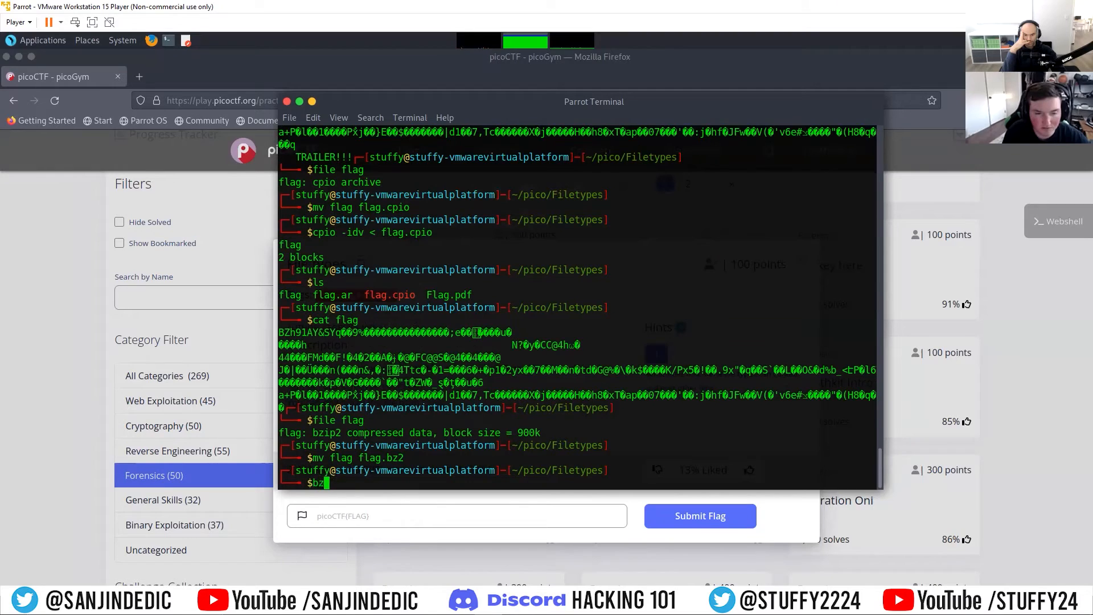
{"action": "type", "text": "2"}
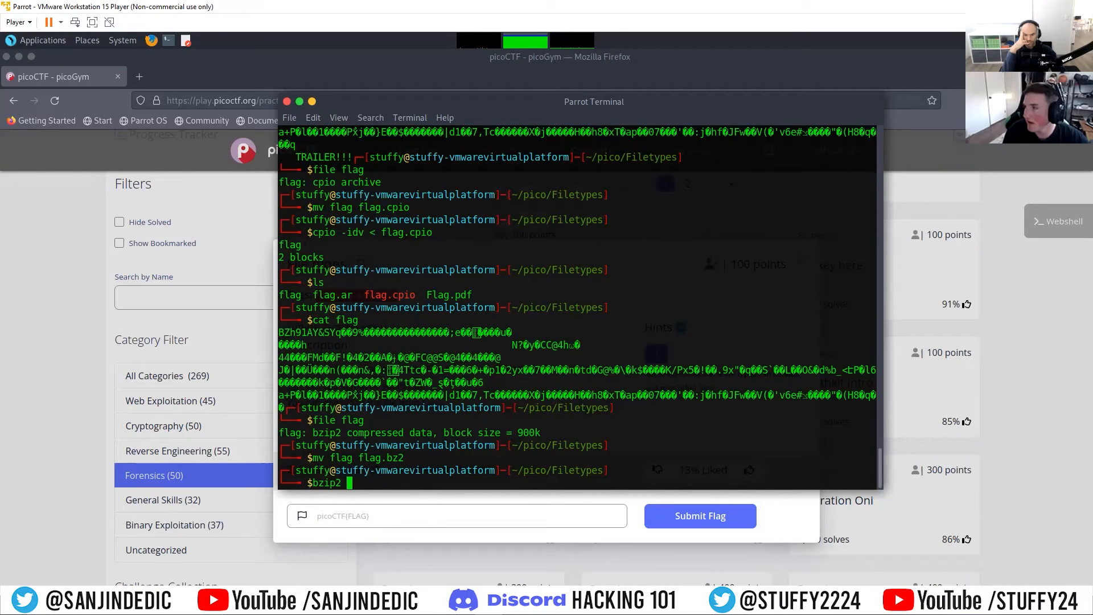
{"action": "type", "text": " -d "}
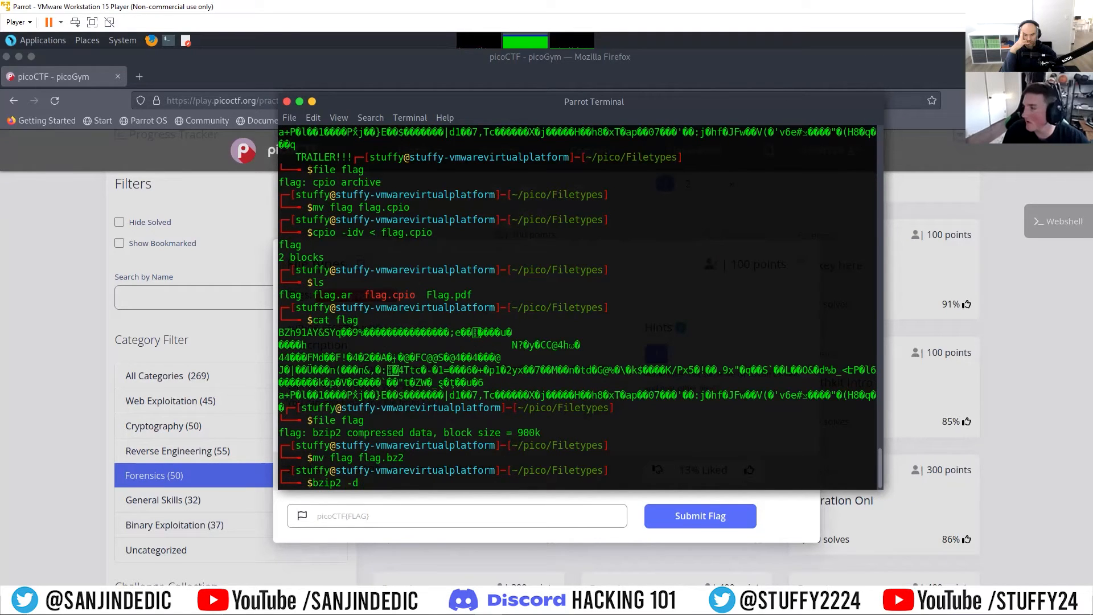
{"action": "type", "text": "flag.bz2"}
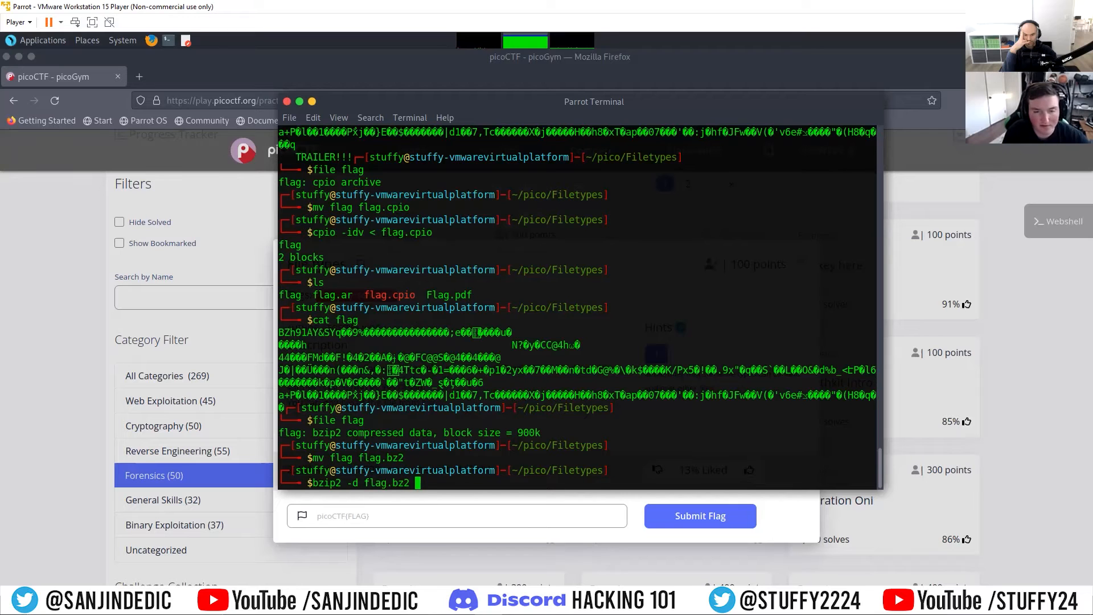
{"action": "key", "text": "Return"}
Step: List the folder's contents and inspect the flag file decompressed from flag.bz2 with cat and file
{"action": "type", "text": "ls"}
{"action": "key", "text": "Return"}
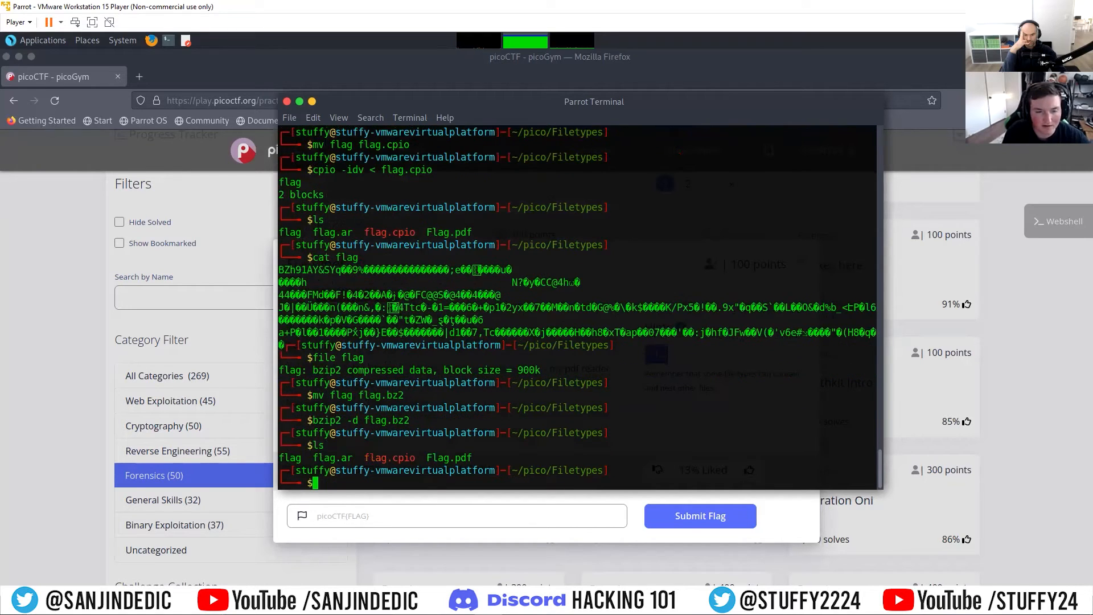
{"action": "type", "text": "c"}
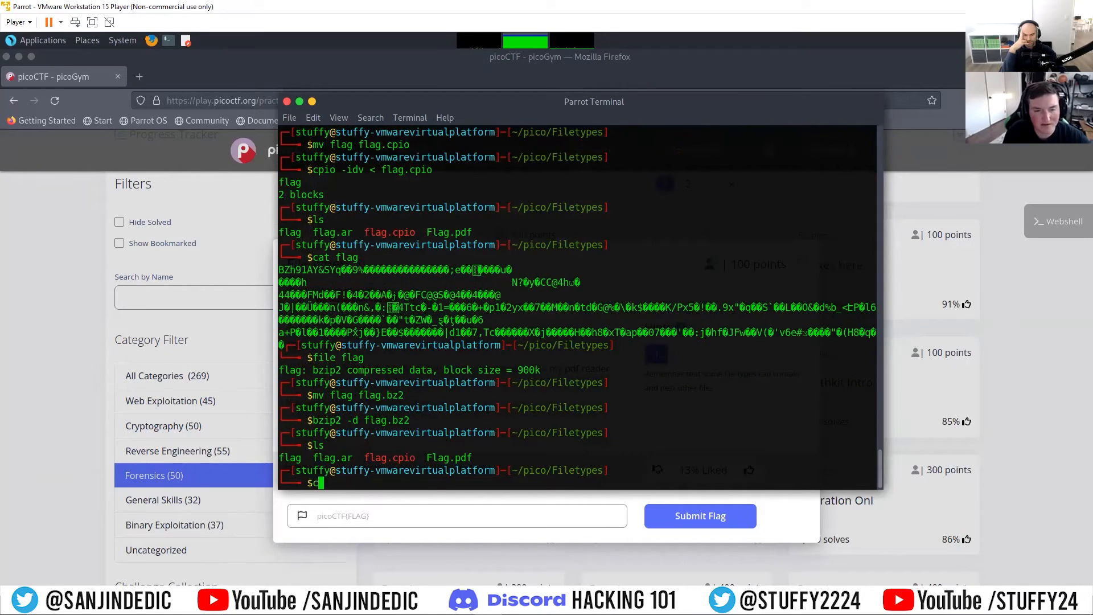
{"action": "type", "text": "at flag"}
{"action": "key", "text": "Return"}
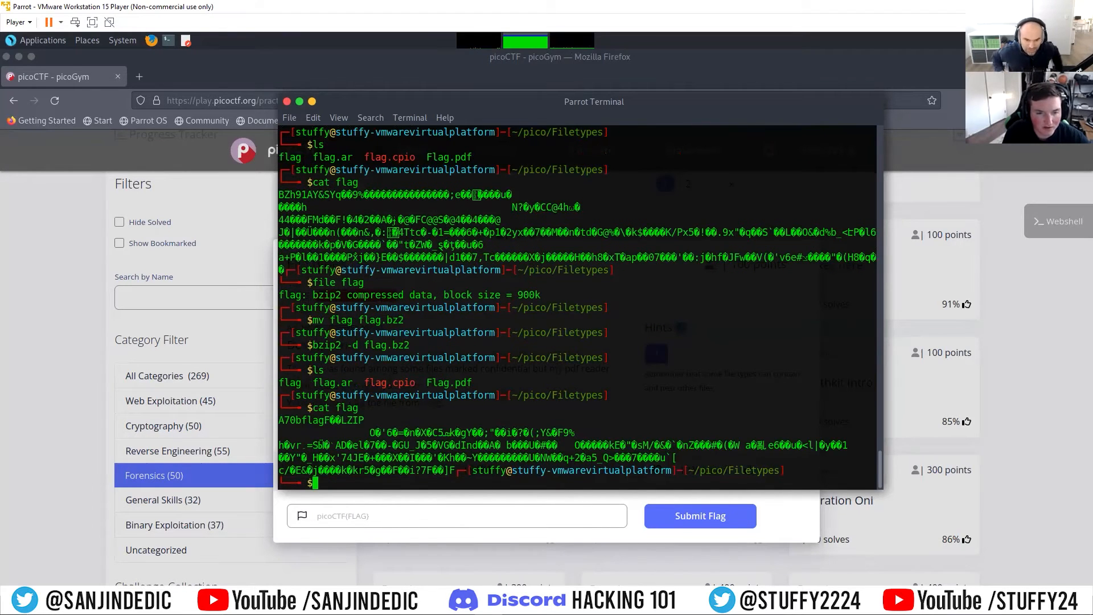
{"action": "type", "text": "file"}
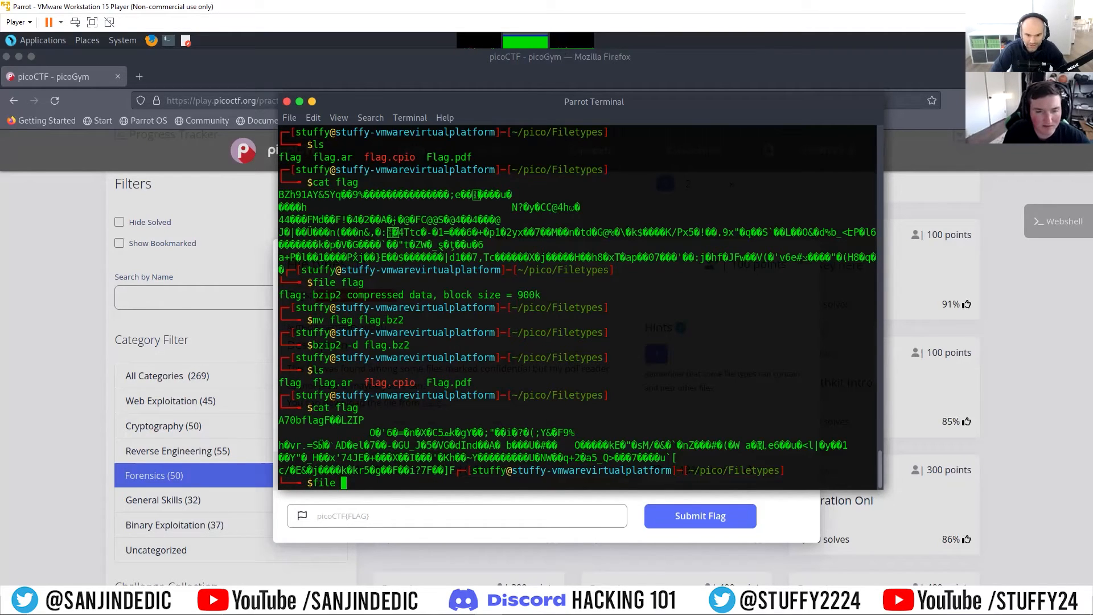
{"action": "type", "text": "flag"}
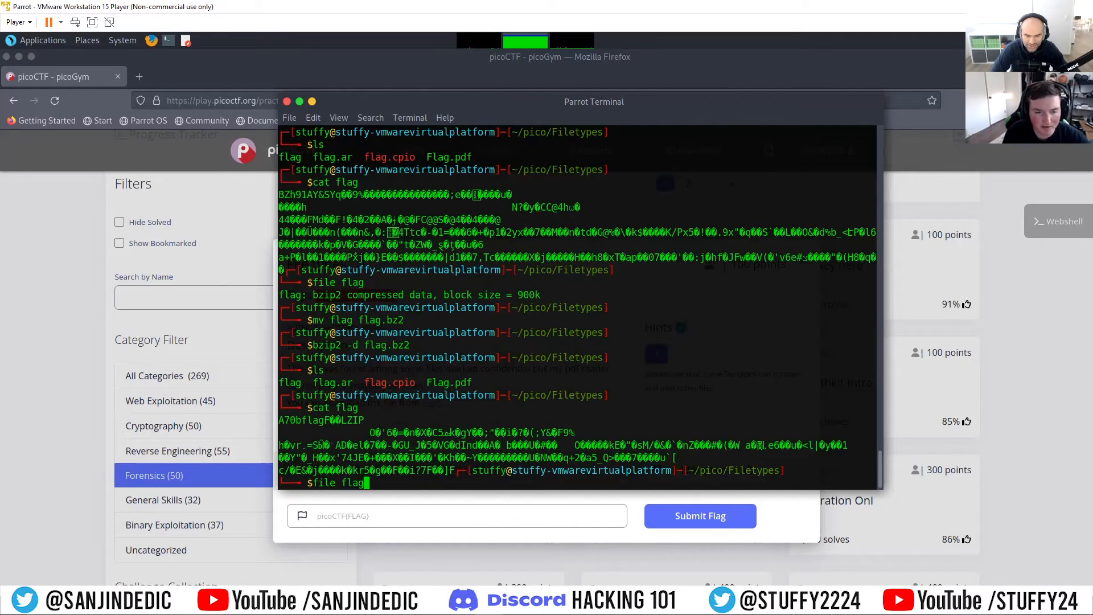
{"action": "key", "text": "Return"}
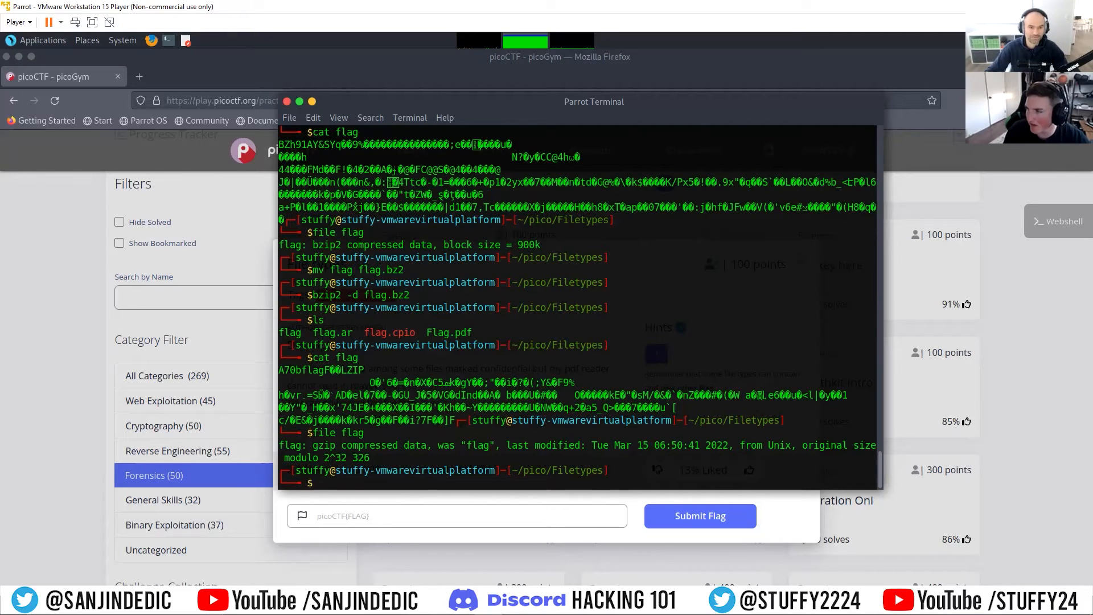
Step: Rename the flag file to flag.gz with mv and decompress it using gzip with the -d option
{"action": "type", "text": "mv"}
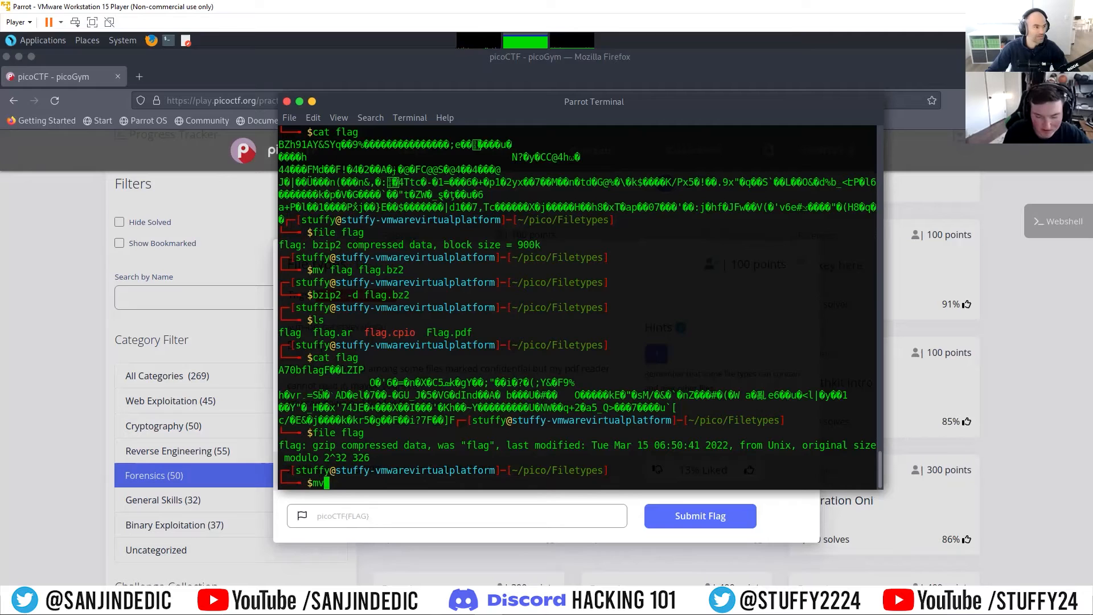
{"action": "type", "text": " flag flag.g"}
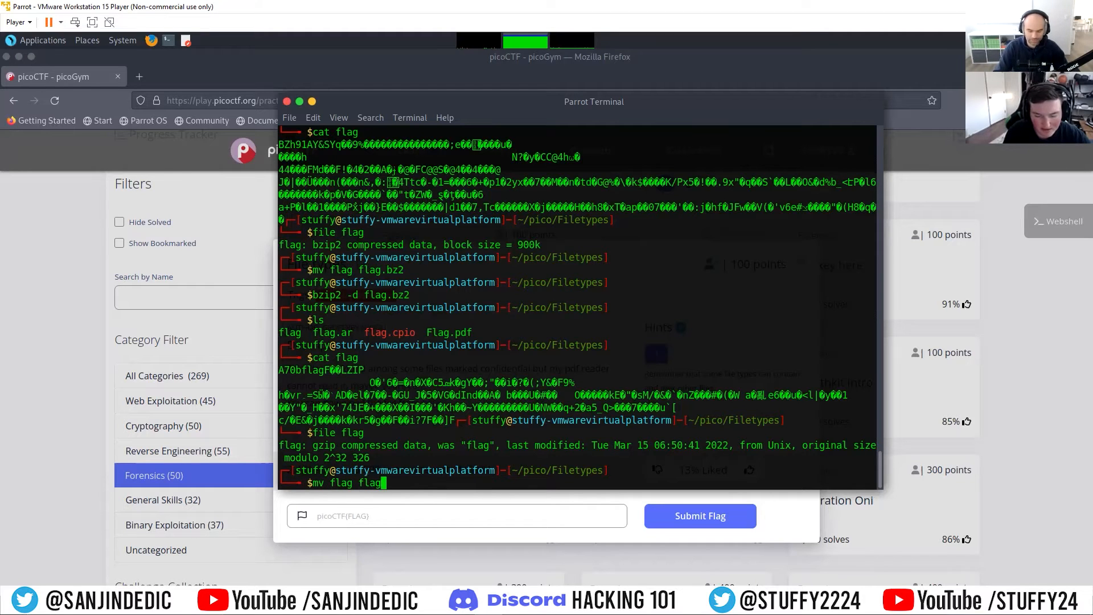
{"action": "type", "text": "gzip -d flag.gz"}
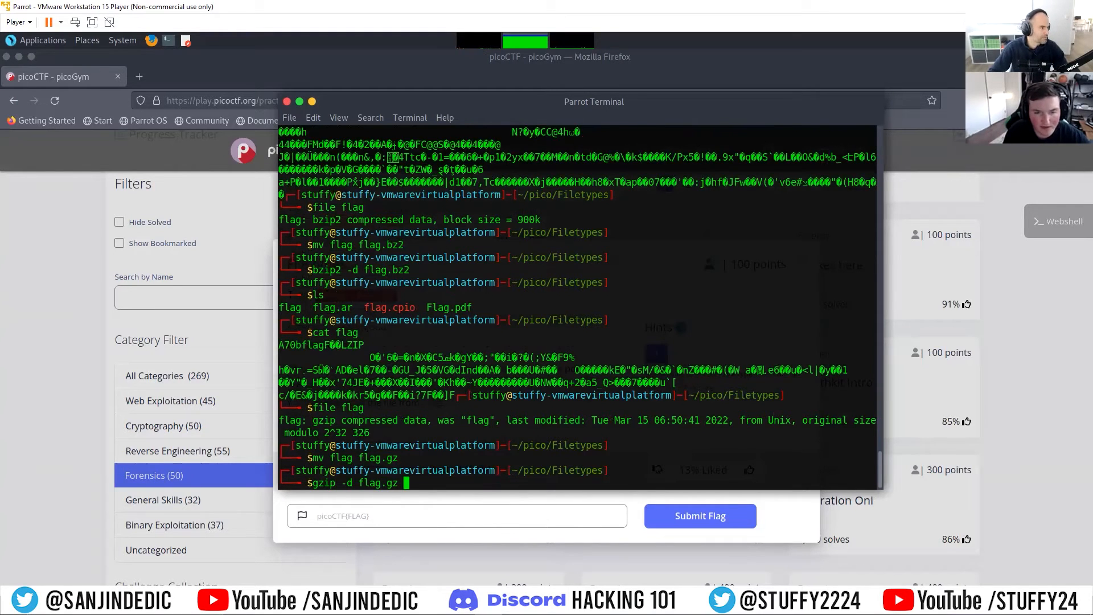
{"action": "key", "text": "Return"}
Step: List the folder's contents and inspect the flag file decompressed from flag.gz with cat and file, checking its header text
{"action": "type", "text": "ls"}
{"action": "key", "text": "Return"}
{"action": "type", "text": "cat flag"}
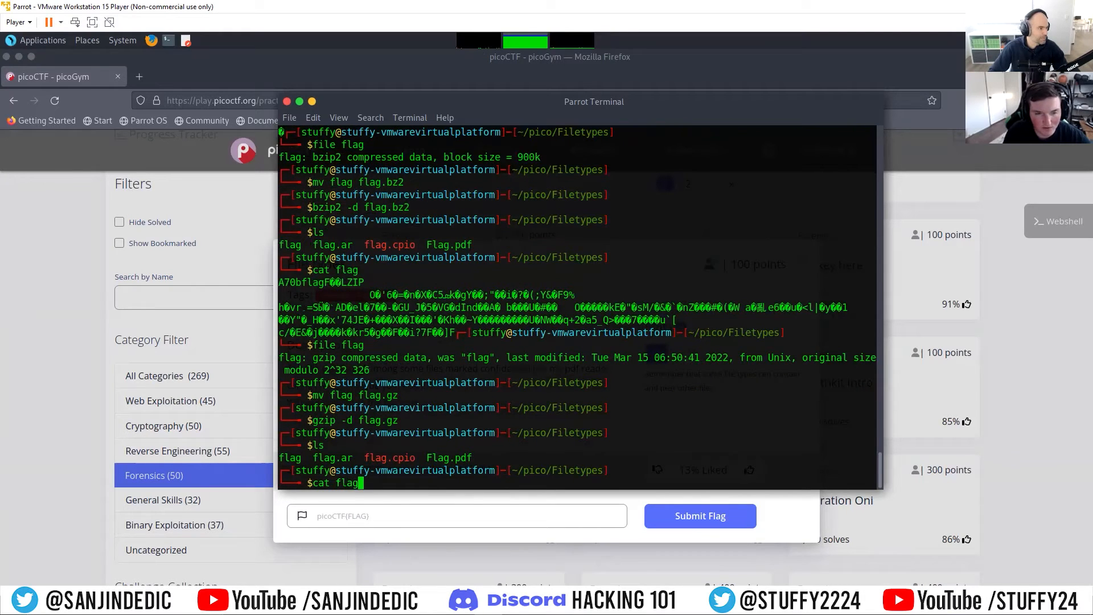
{"action": "key", "text": "Return"}
{"action": "type", "text": "fi"}
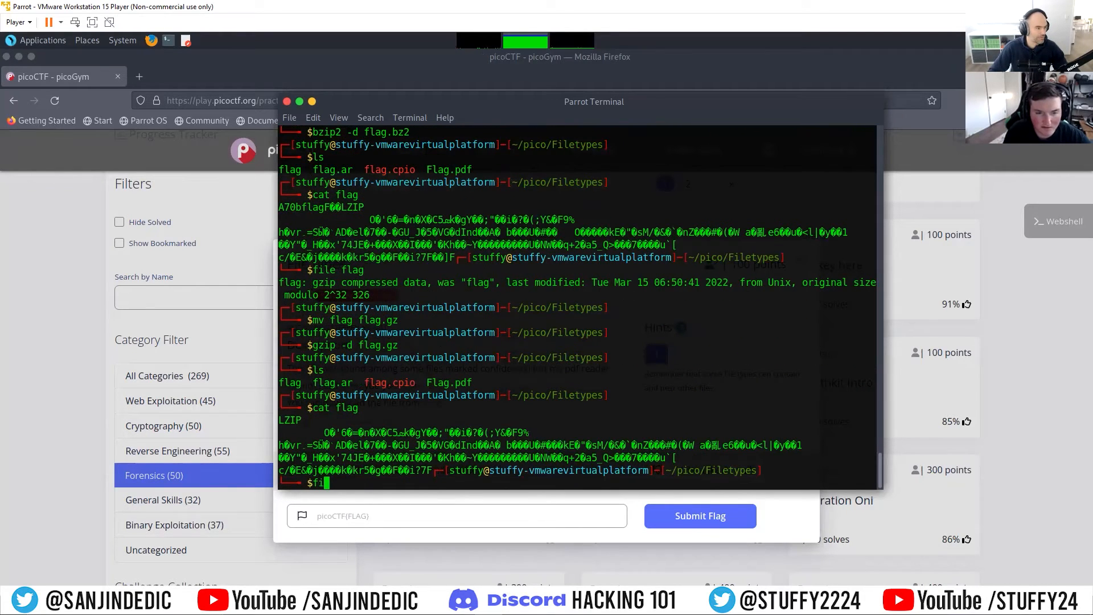
{"action": "type", "text": "le flag"}
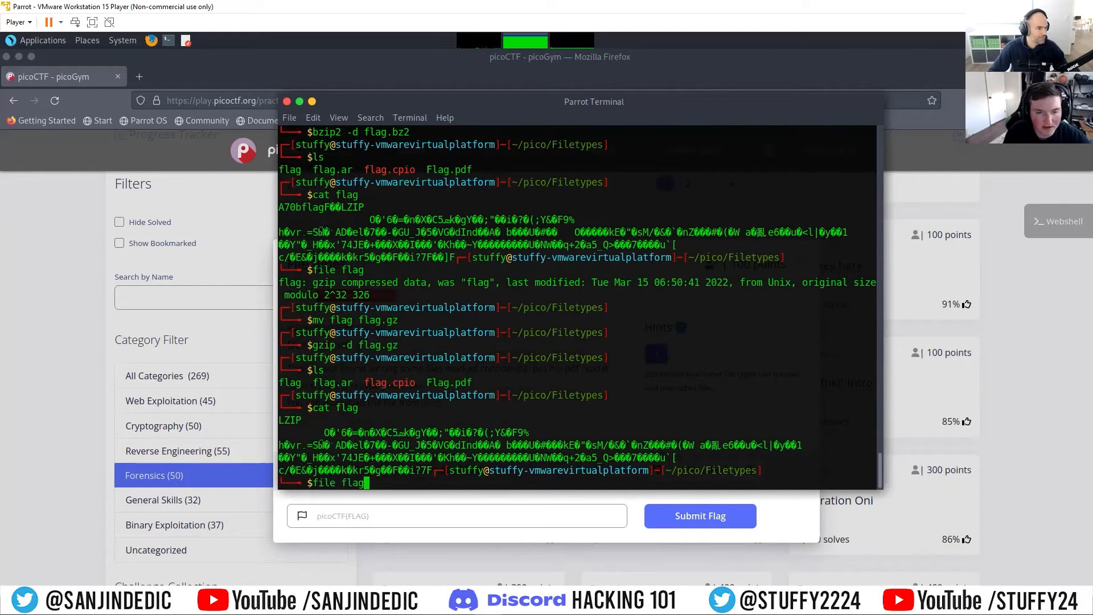
{"action": "key", "text": "Return"}
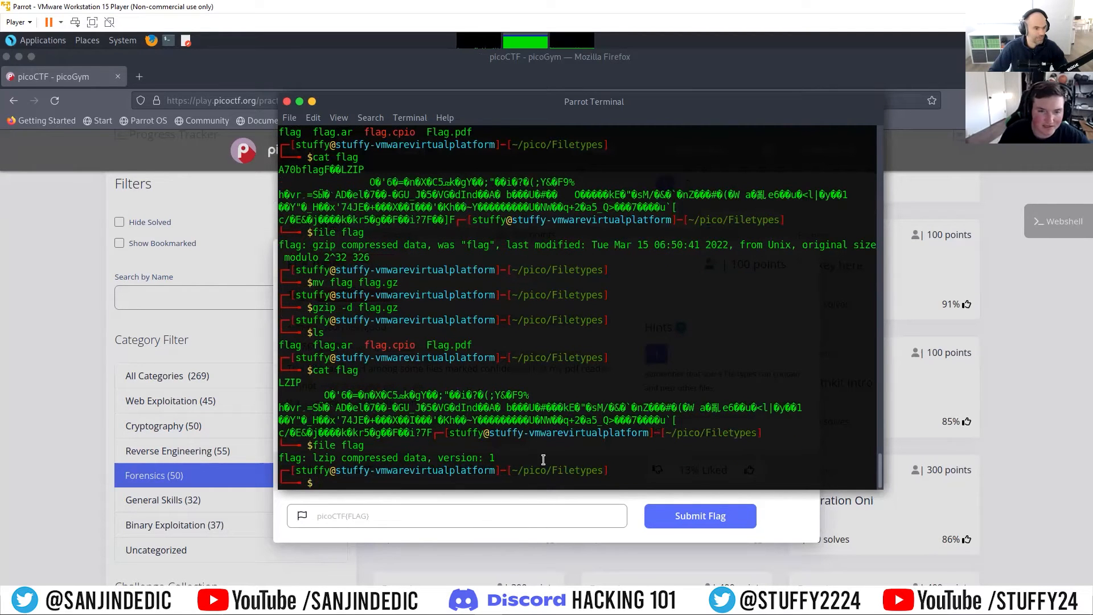
{"action": "left_click_drag", "start_coordinate": [301, 383], "coordinate": [285, 383]}
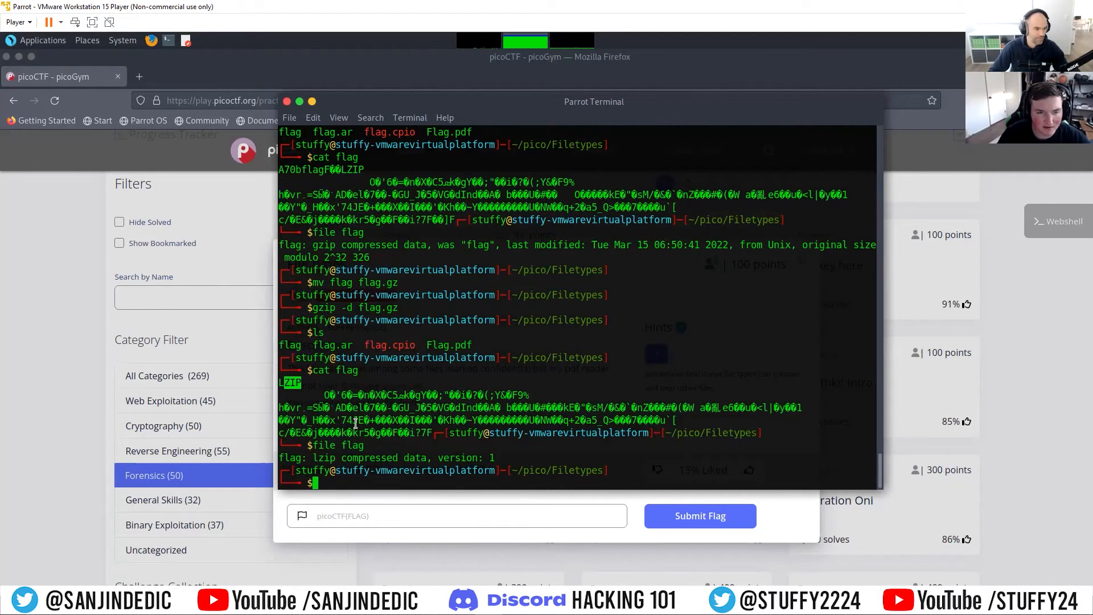
{"action": "left_click", "coordinate": [360, 481]}
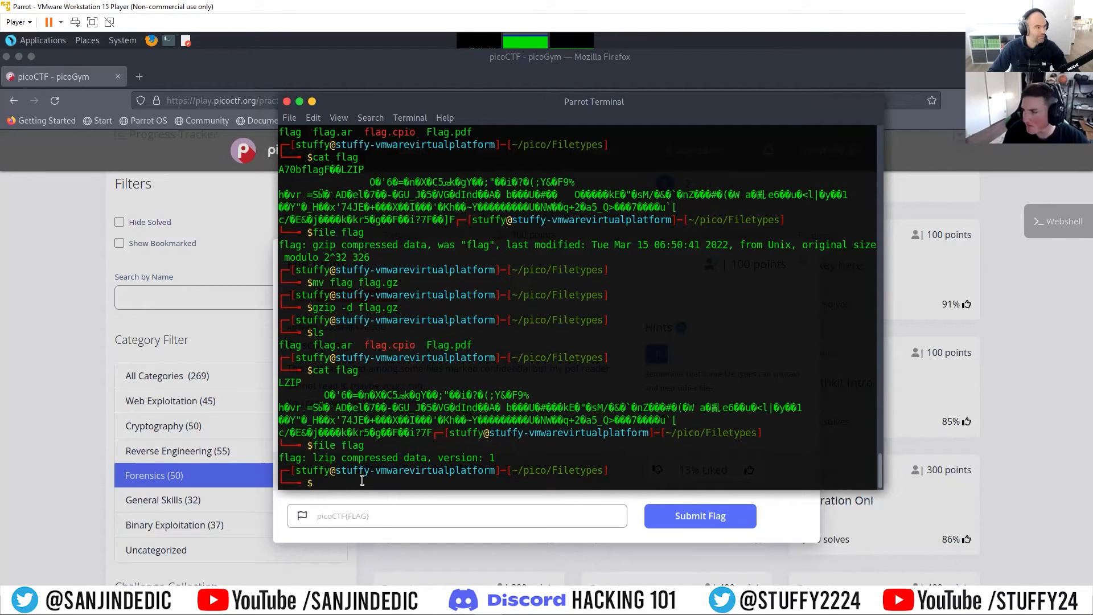
Step: Rename the flag file decompressed from the gzip archive to flag.lzip with mv
{"action": "type", "text": "mv flag "}
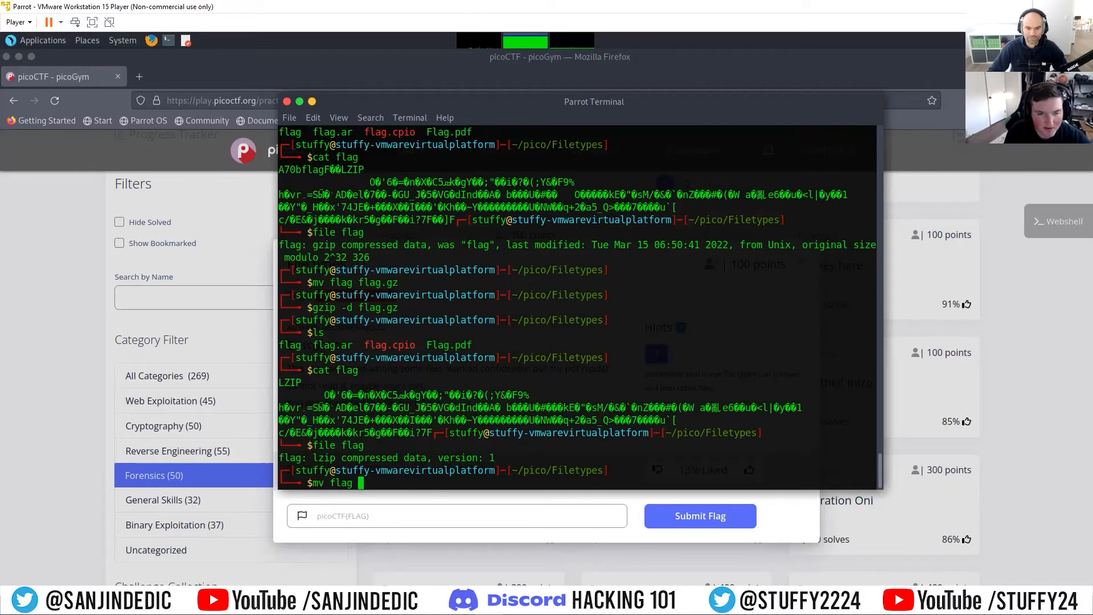
{"action": "type", "text": "fl"}
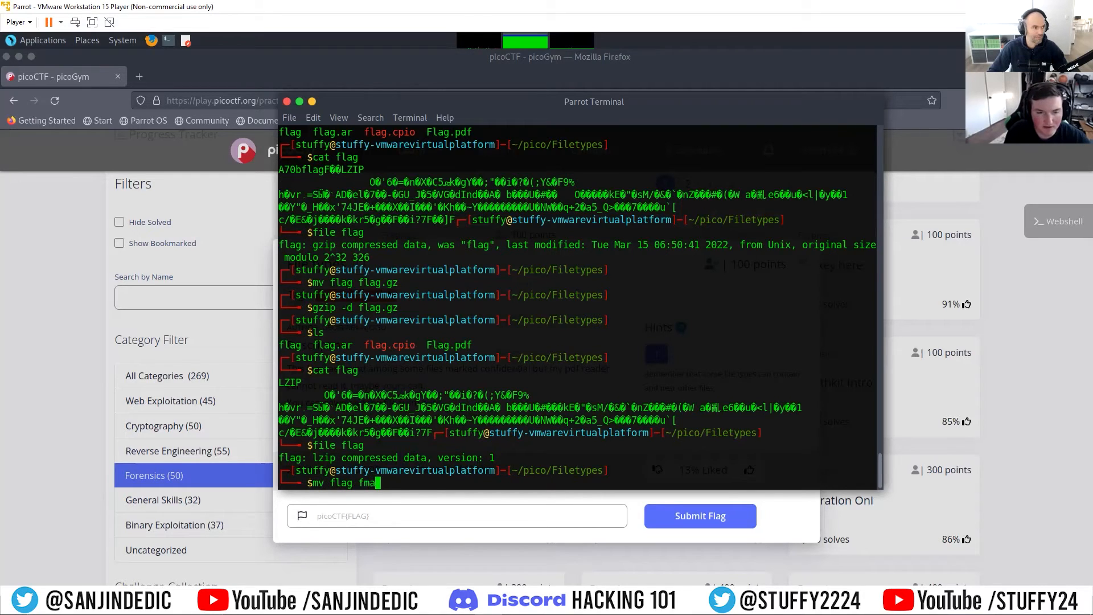
{"action": "type", "text": "ag.lzip"}
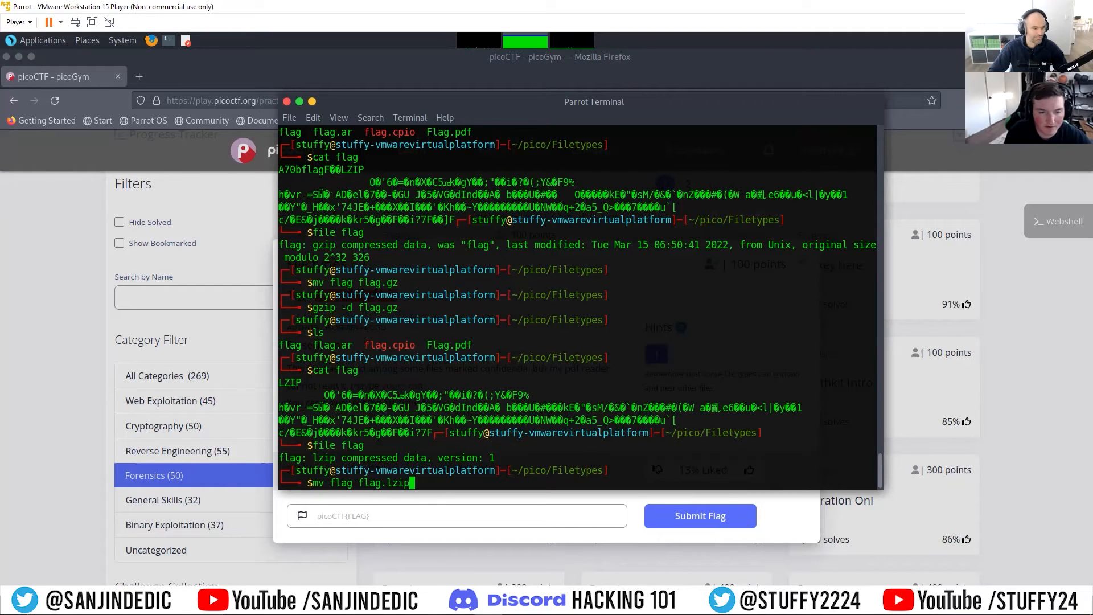
{"action": "key", "text": "Return"}
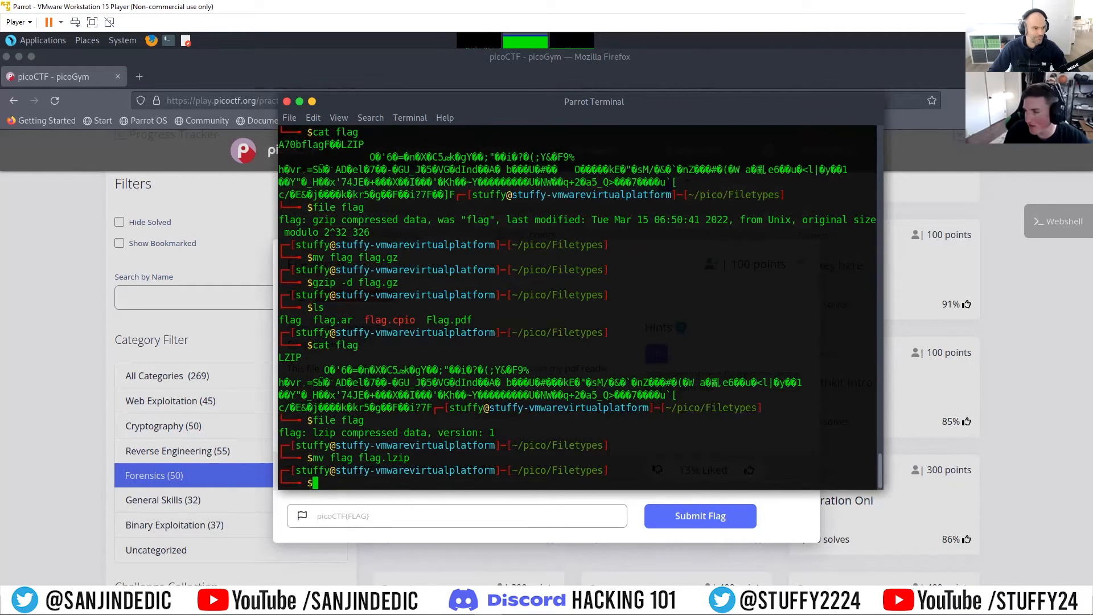
Step: Decompress flag.lzip using lzip with the -d option
{"action": "type", "text": "lzip "}
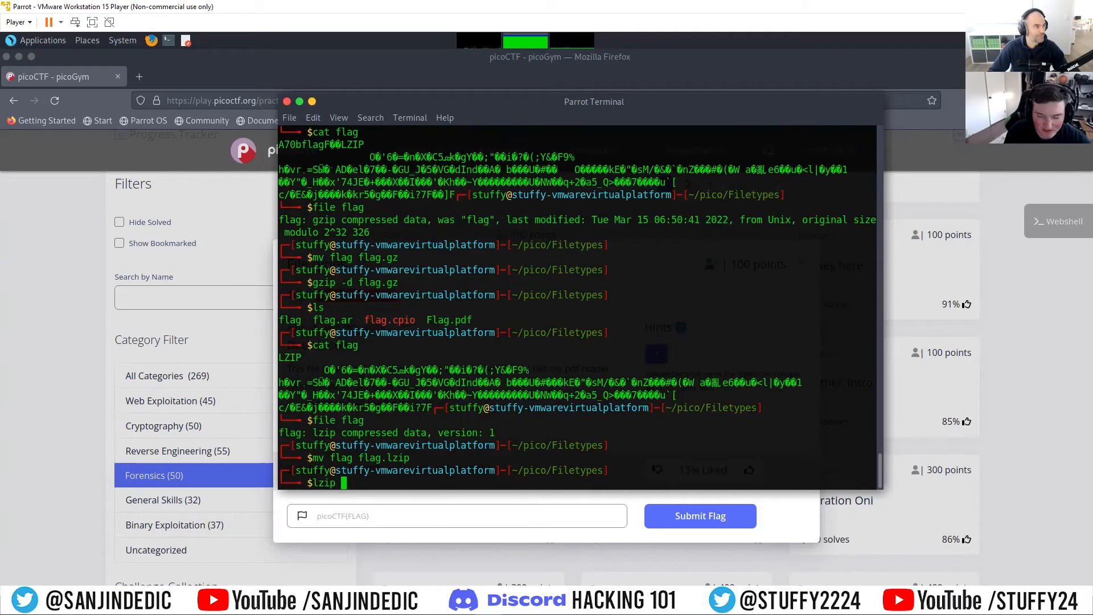
{"action": "type", "text": "-d flag."}
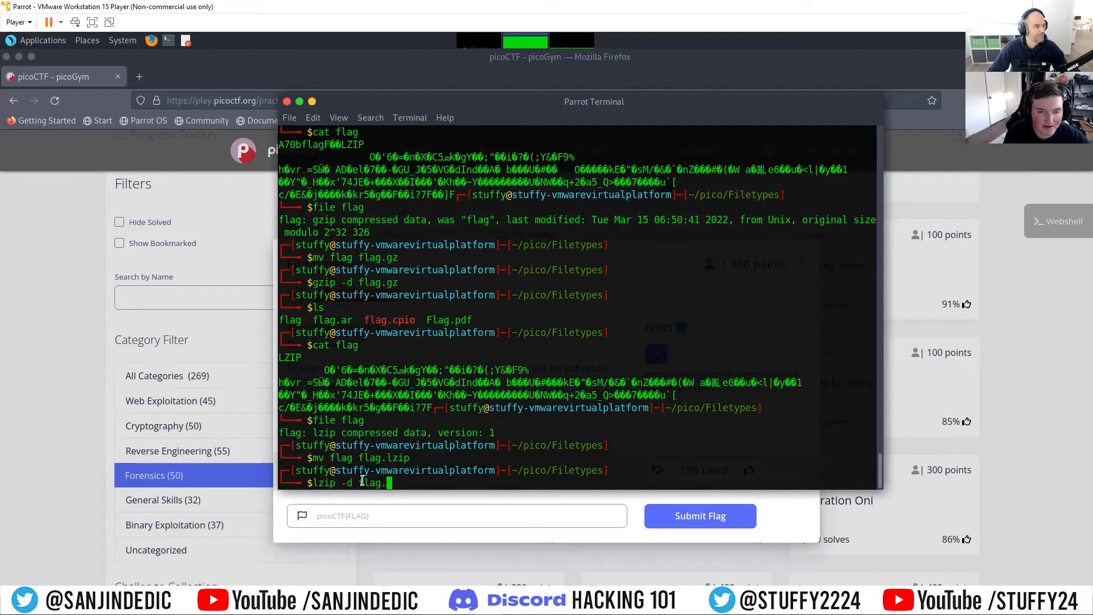
{"action": "type", "text": "lzip"}
{"action": "key", "text": "Return"}
Step: List the folder's contents and inspect the decompressed flag.lzip.out file with cat and file
{"action": "type", "text": "ls"}
{"action": "key", "text": "Return"}
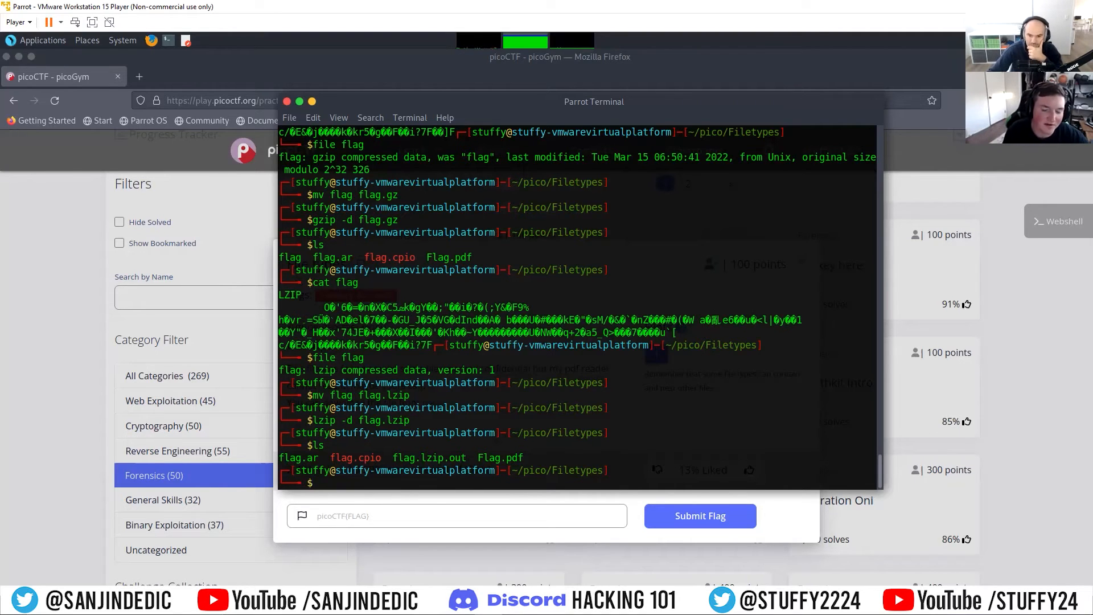
{"action": "type", "text": "cat flag"}
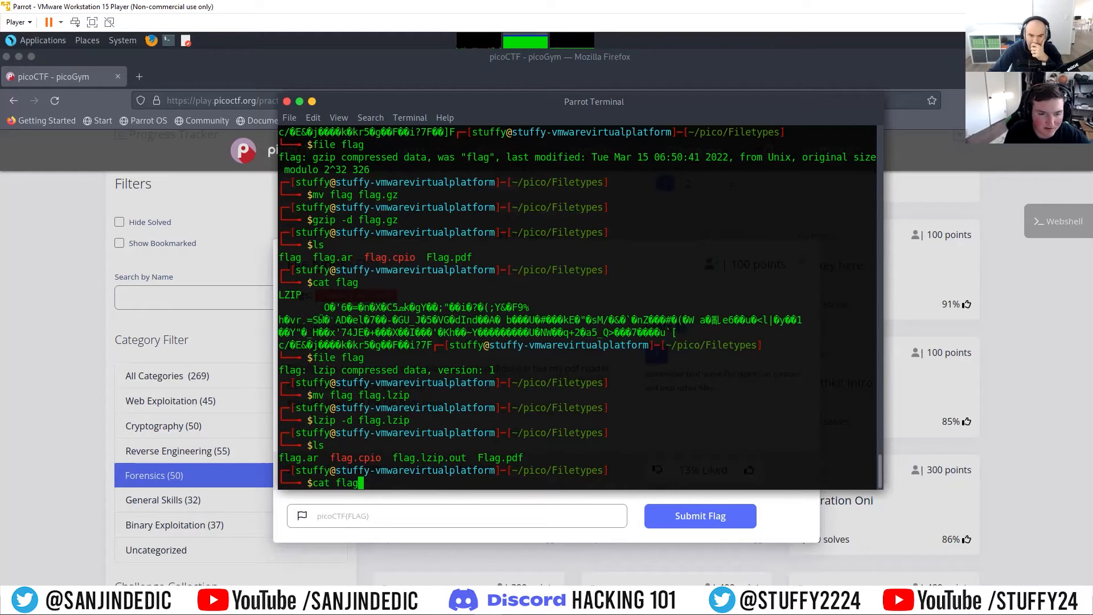
{"action": "type", "text": ".lzip.out"}
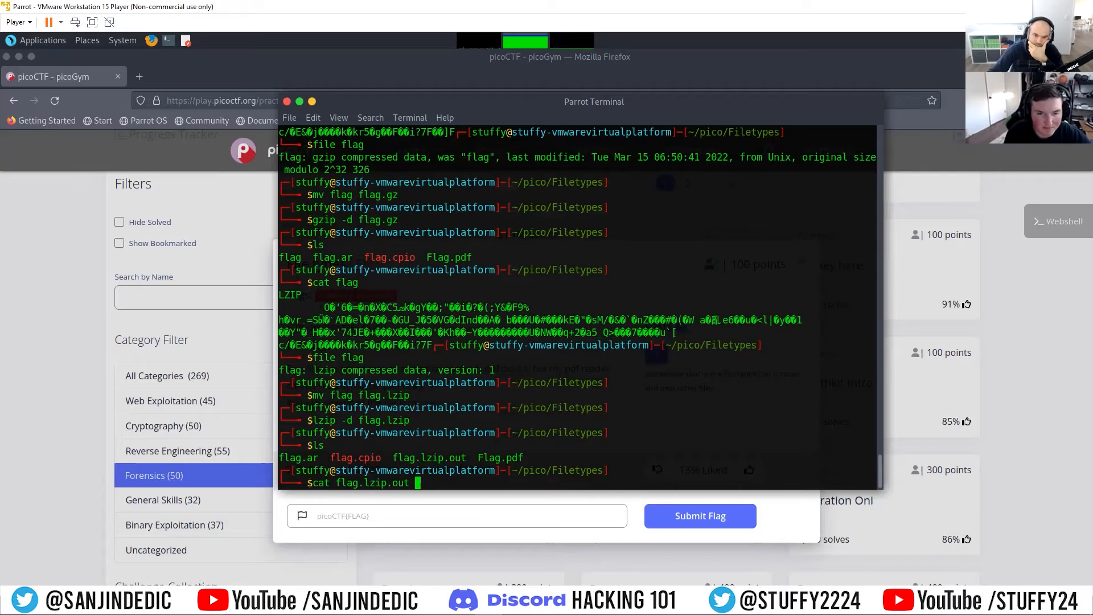
{"action": "key", "text": "Return"}
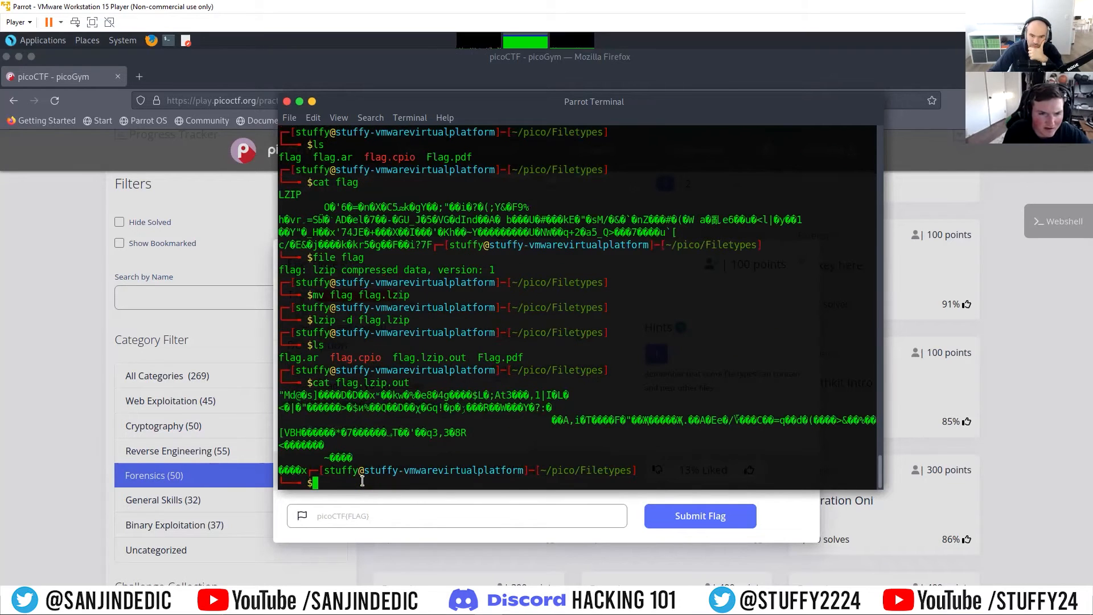
{"action": "type", "text": "file "}
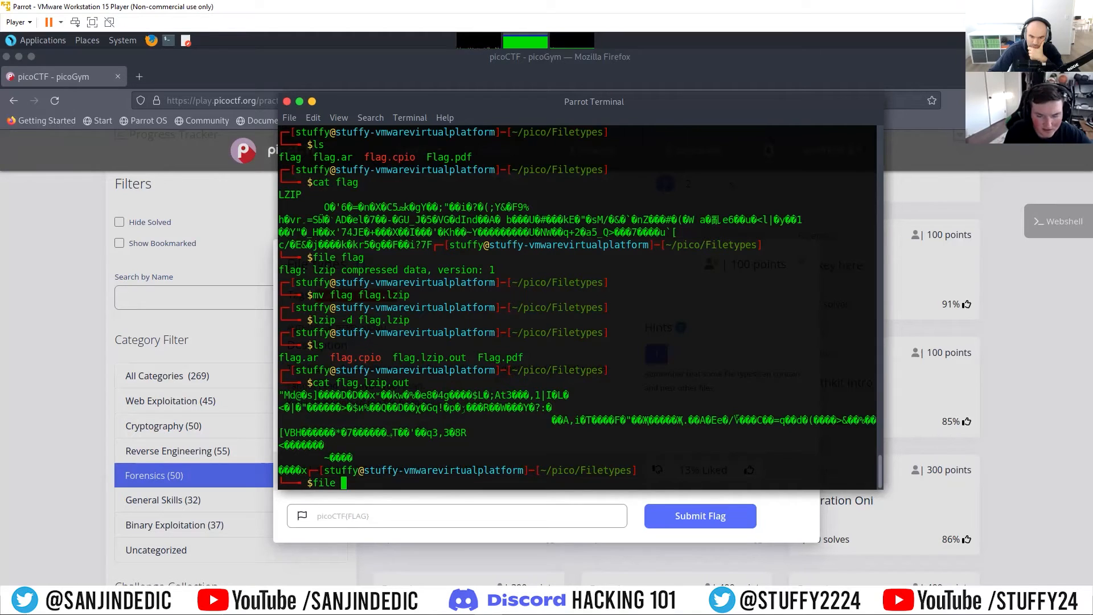
{"action": "type", "text": "flag.lzip.out"}
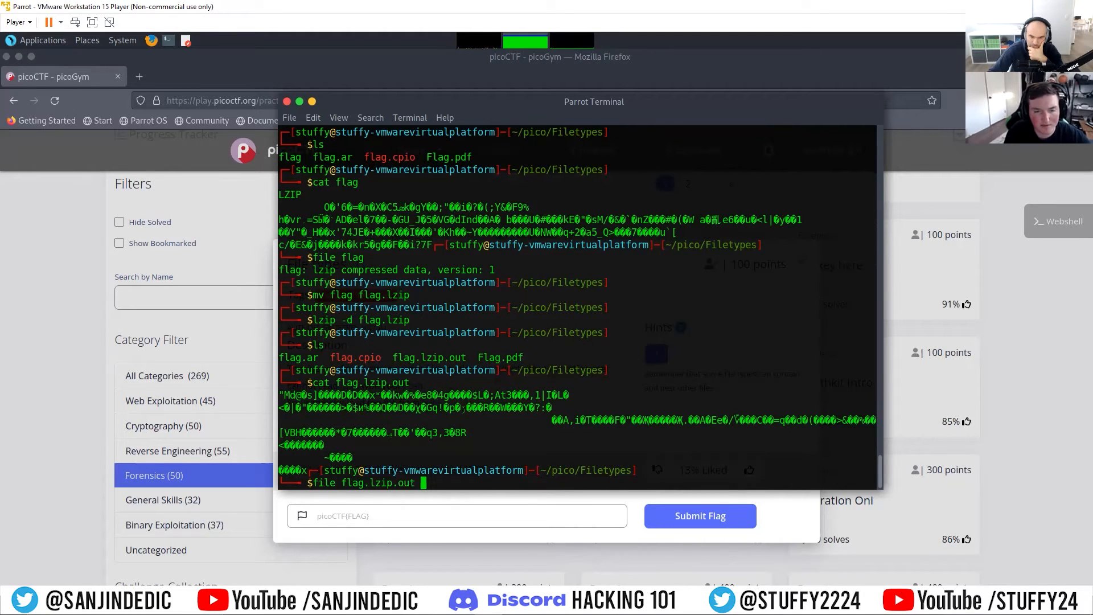
{"action": "key", "text": "Return"}
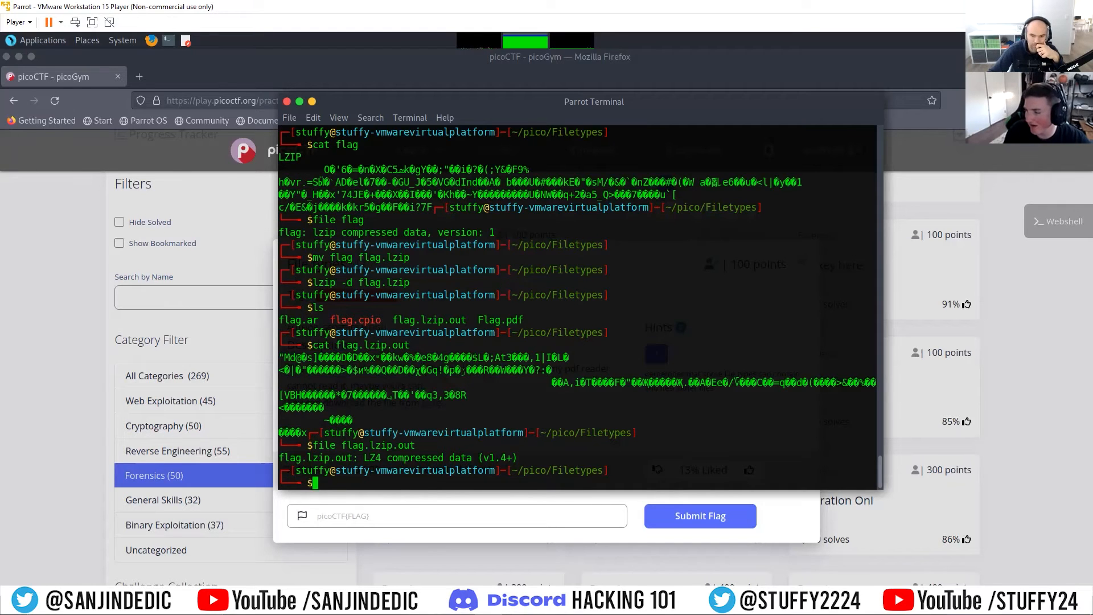
Step: Rename the decompressed flag.lzip.out file to flag.lzip with mv
{"action": "type", "text": "mv flag.lz"}
{"action": "key", "text": "Tab"}
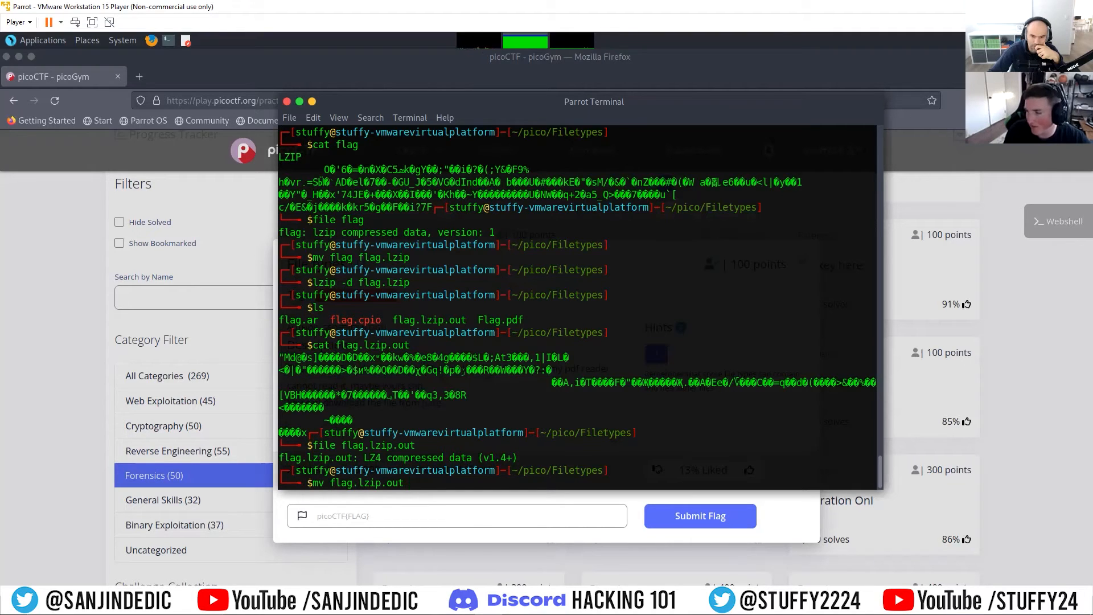
{"action": "type", "text": "fla"}
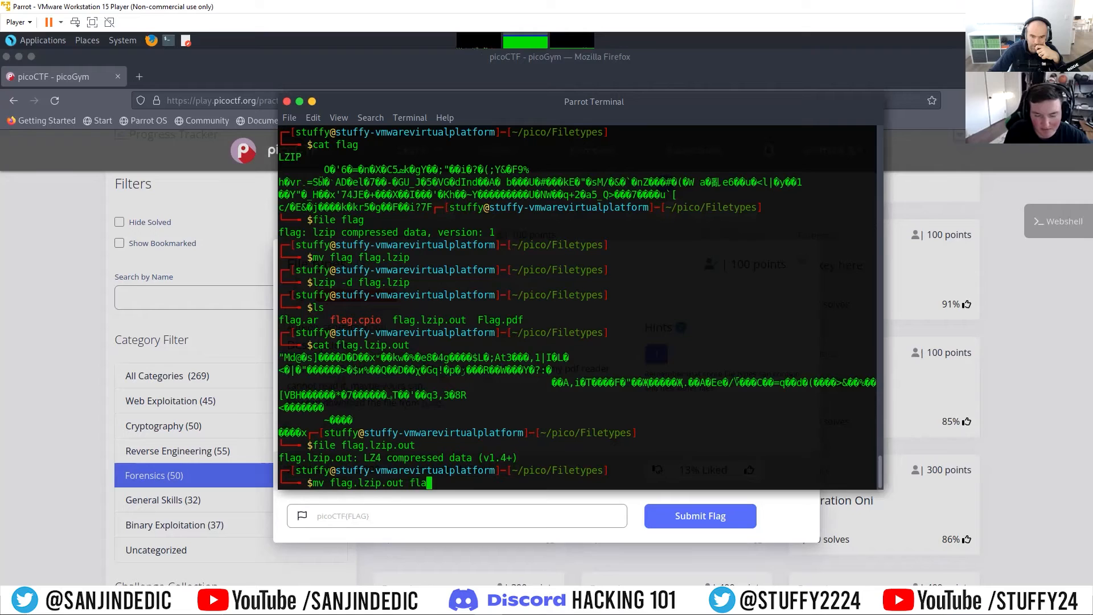
{"action": "type", "text": "g"}
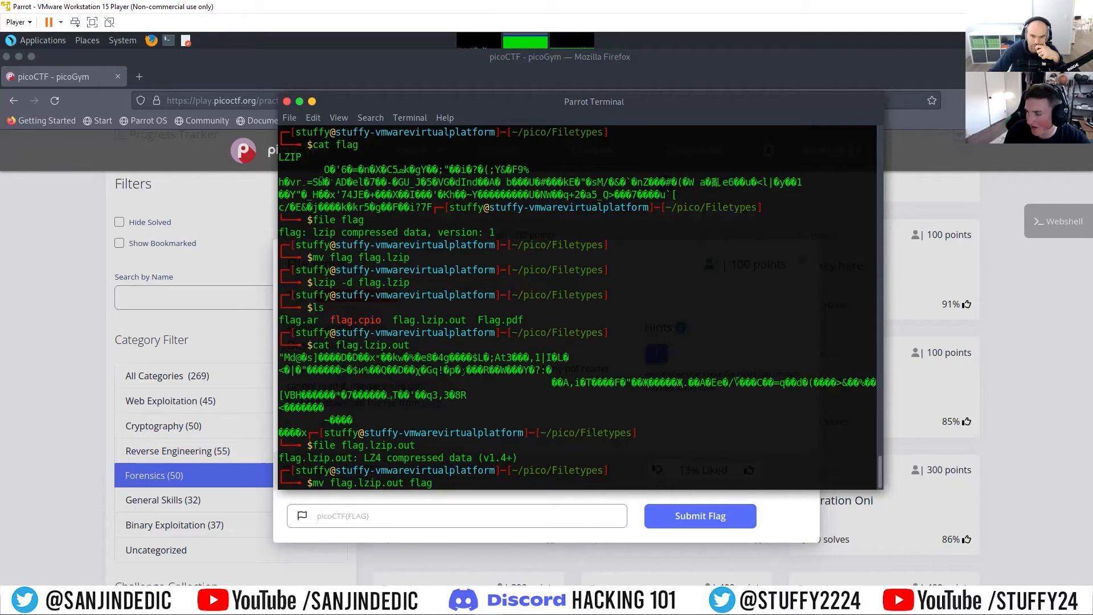
{"action": "type", "text": ".lzip"}
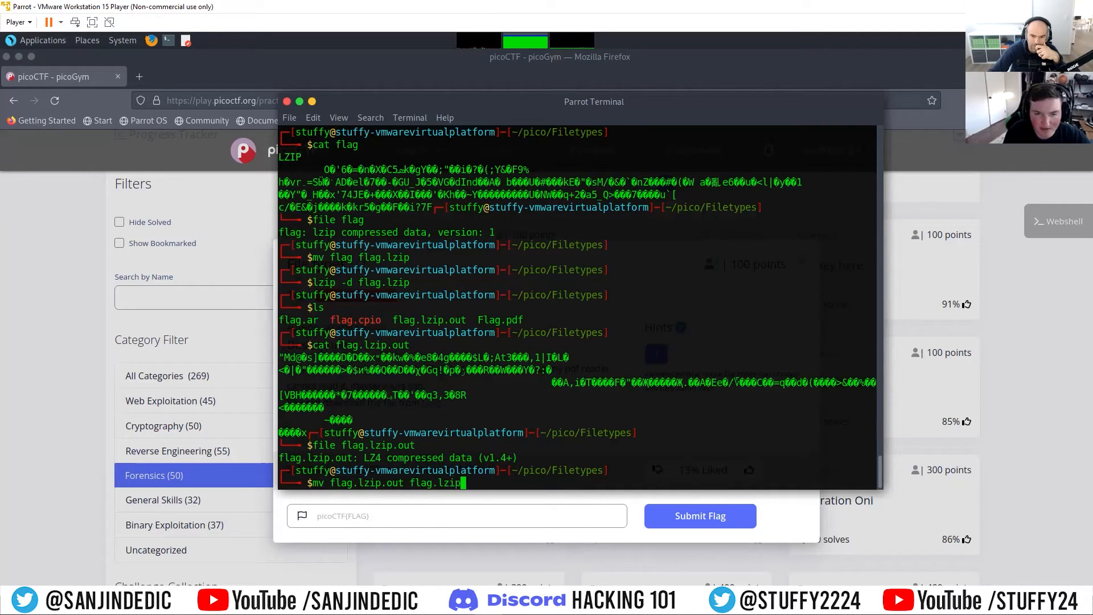
{"action": "key", "text": "Return"}
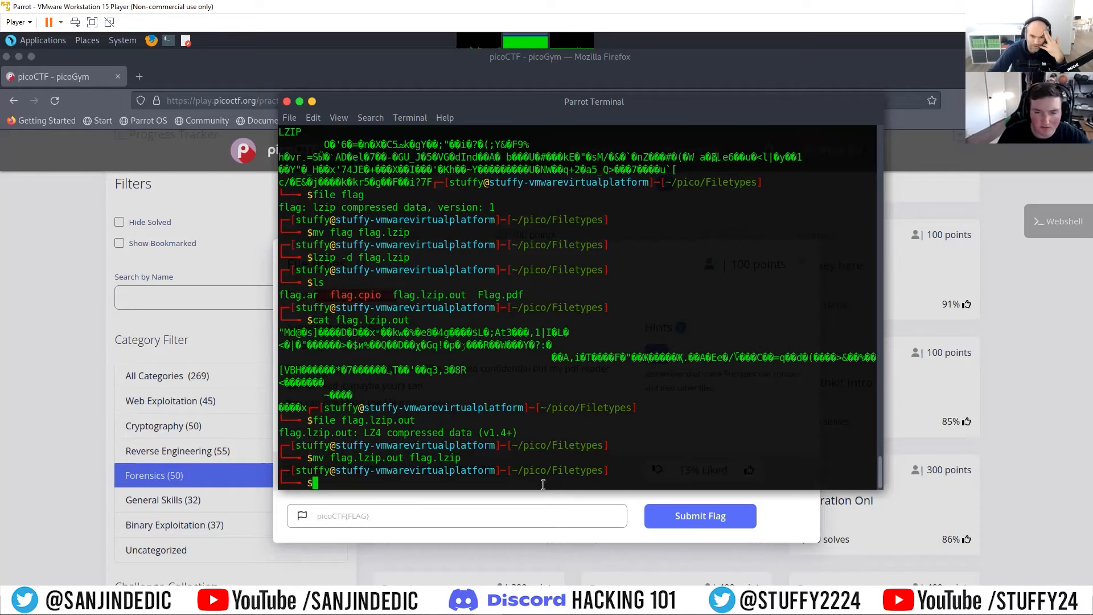
{"action": "type", "text": "lzip "}
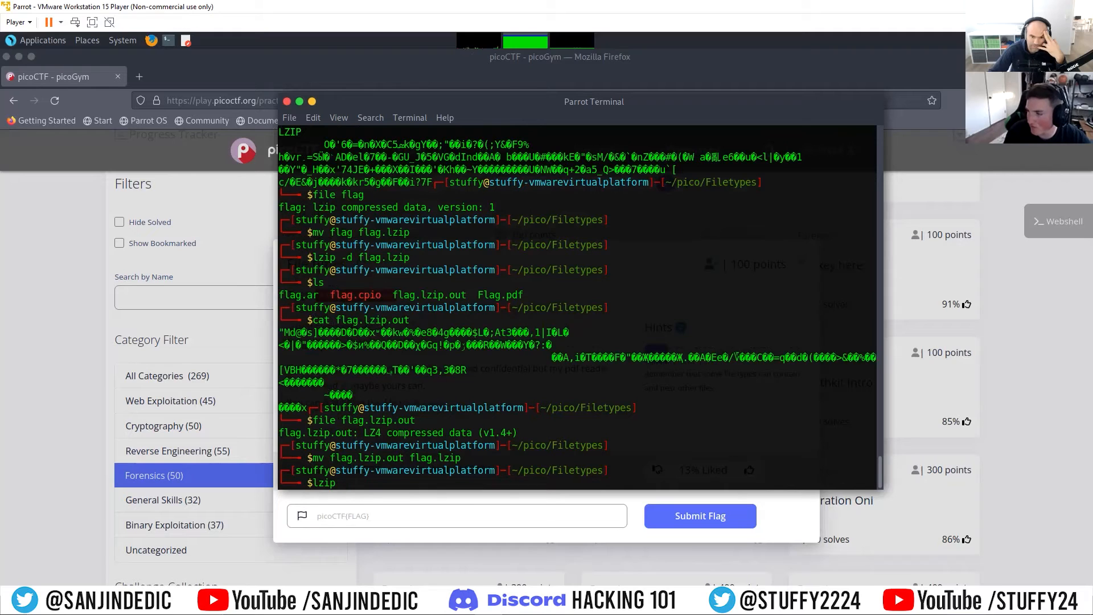
{"action": "type", "text": "-d flag.l"}
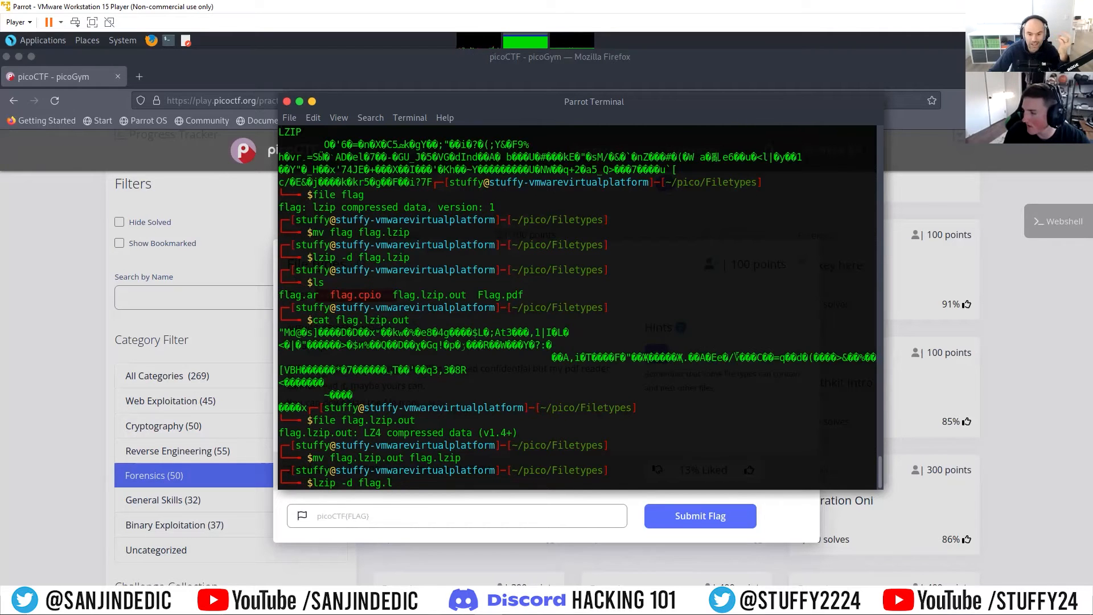
{"action": "key", "text": "BackSpace"}
{"action": "key", "text": "BackSpace"}
{"action": "key", "text": "BackSpace"}
{"action": "key", "text": "BackSpace"}
{"action": "key", "text": "BackSpace"}
{"action": "key", "text": "BackSpace"}
{"action": "key", "text": "BackSpace"}
{"action": "key", "text": "BackSpace"}
{"action": "key", "text": "BackSpace"}
{"action": "key", "text": "BackSpace"}
{"action": "key", "text": "BackSpace"}
{"action": "key", "text": "BackSpace"}
{"action": "key", "text": "BackSpace"}
{"action": "key", "text": "BackSpace"}
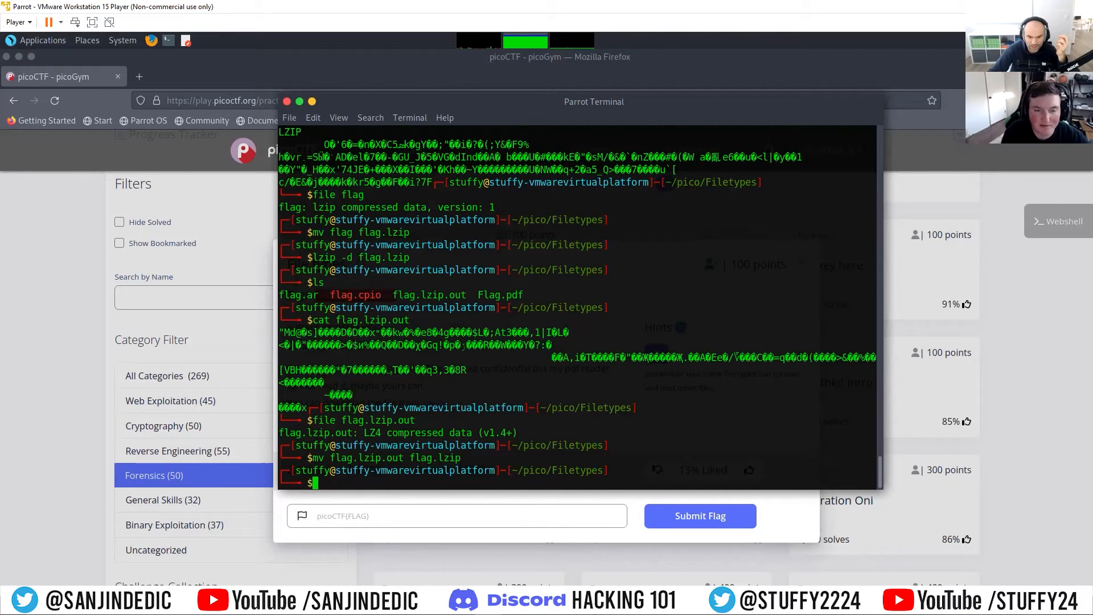
Step: List the folder's contents and rename flag.lzip to flag.lz4 with mv to match its compression format
{"action": "type", "text": "ls"}
{"action": "key", "text": "Return"}
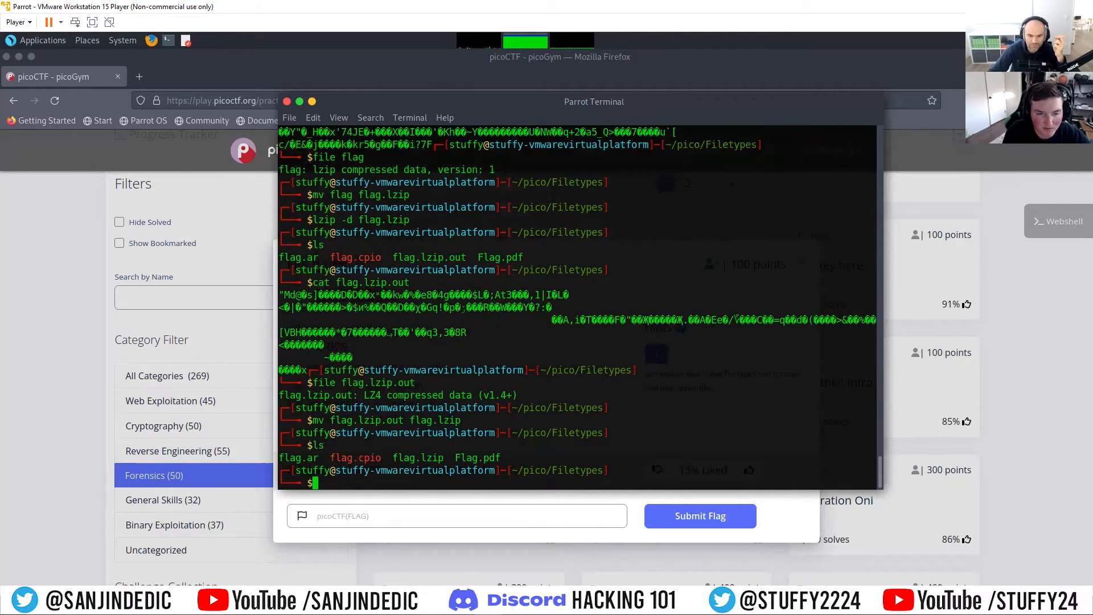
{"action": "type", "text": "flag"}
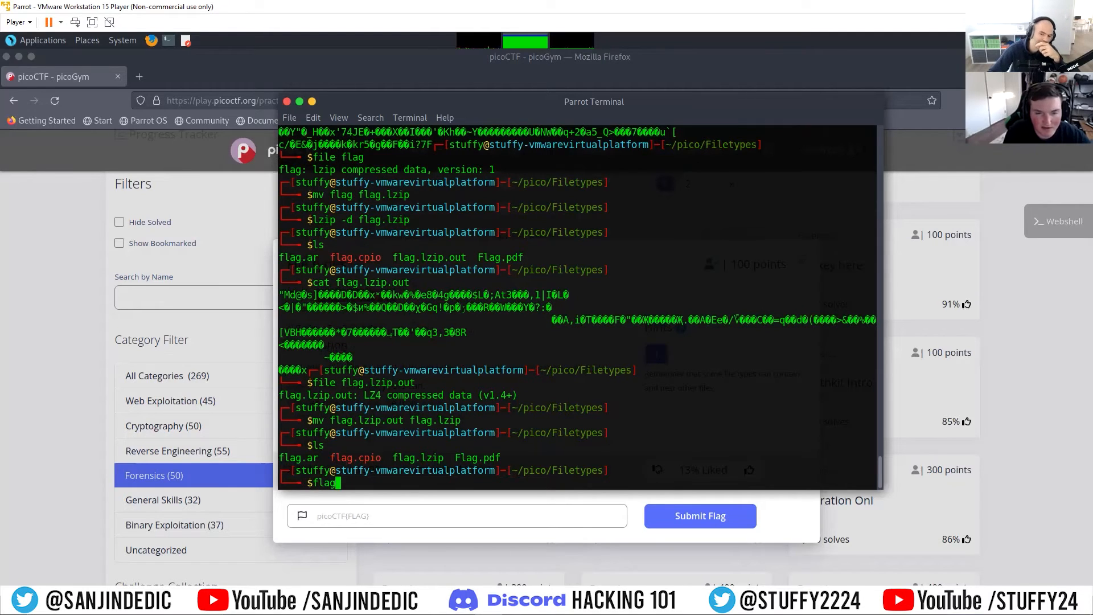
{"action": "type", "text": ".lzip"}
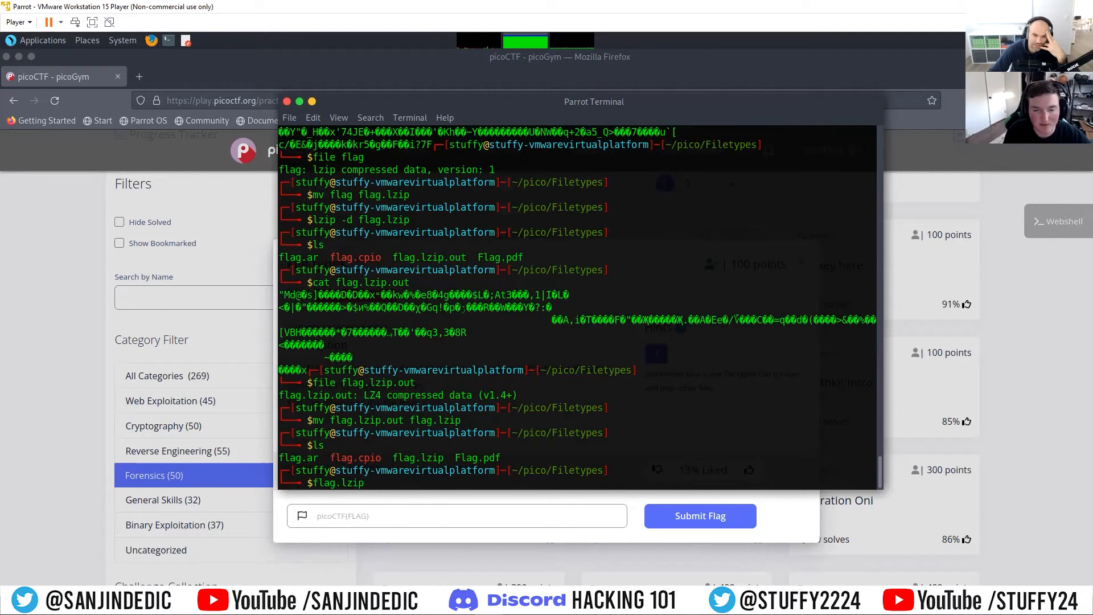
{"action": "key", "text": "Left"}
{"action": "key", "text": "Left"}
{"action": "key", "text": "Left"}
{"action": "key", "text": "Left"}
{"action": "key", "text": "Left"}
{"action": "key", "text": "Left"}
{"action": "key", "text": "Left"}
{"action": "key", "text": "Left"}
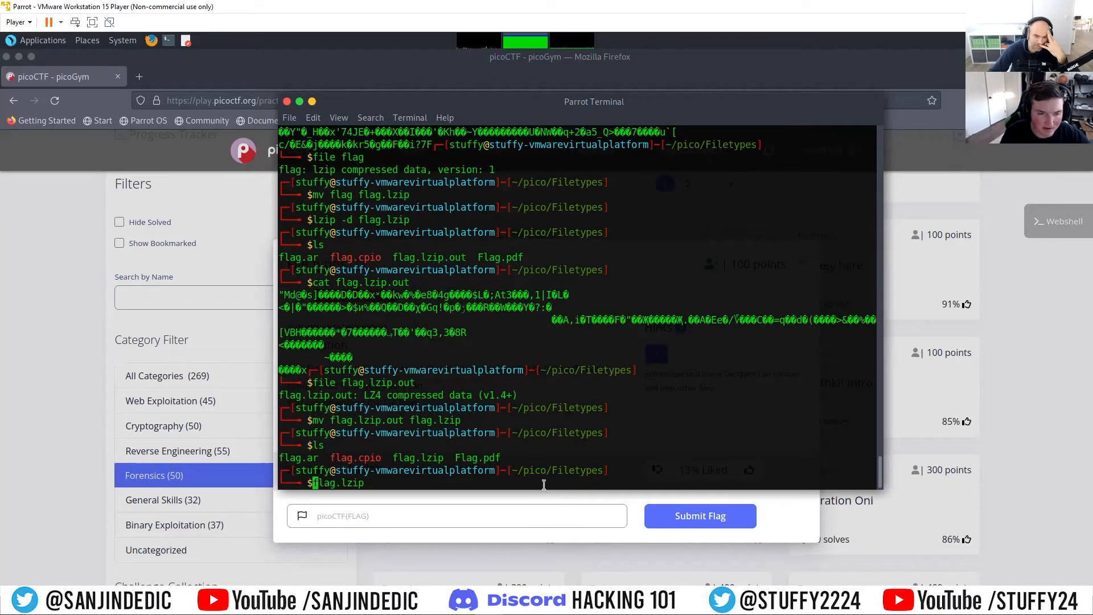
{"action": "type", "text": "mv"}
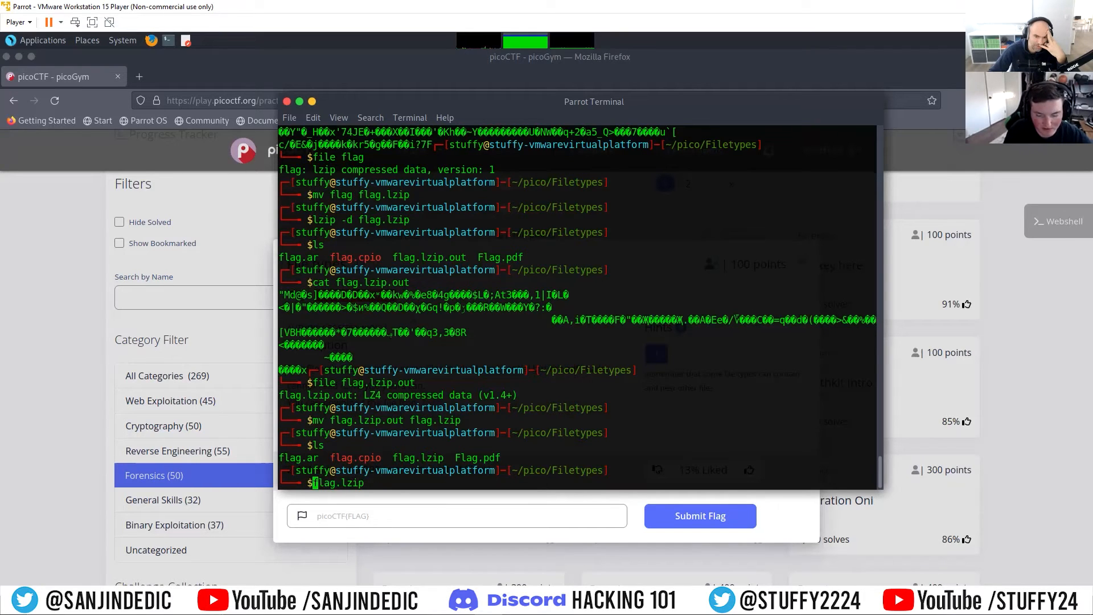
{"action": "key", "text": "Right"}
{"action": "key", "text": "Right"}
{"action": "key", "text": "Right"}
{"action": "key", "text": "Right"}
{"action": "key", "text": "Right"}
{"action": "key", "text": "Right"}
{"action": "key", "text": "Right"}
{"action": "key", "text": "Right"}
{"action": "key", "text": "Right"}
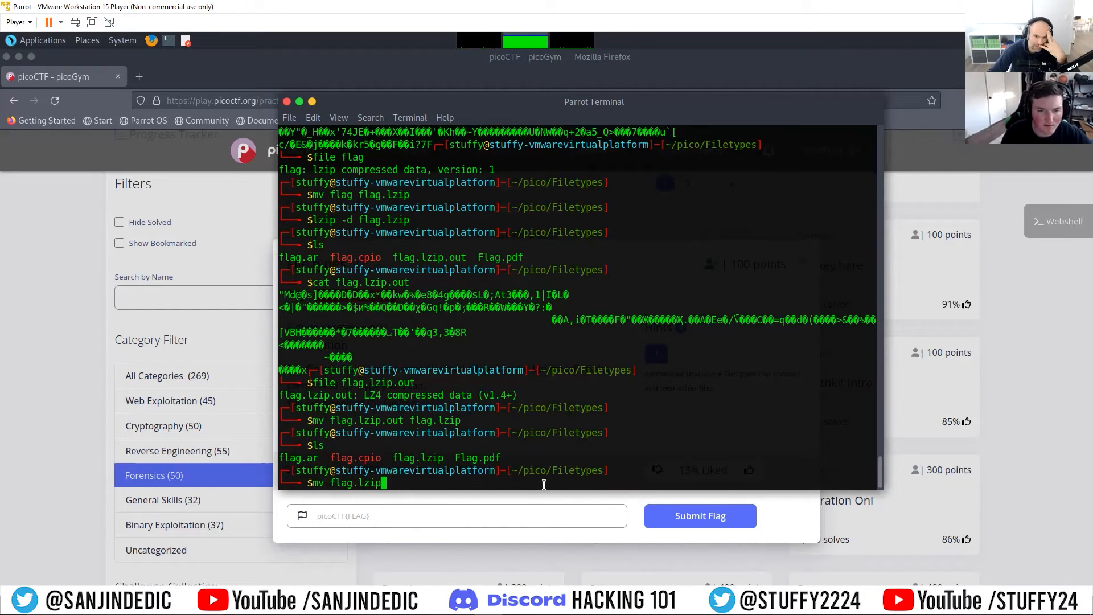
{"action": "type", "text": "flag.lz4"}
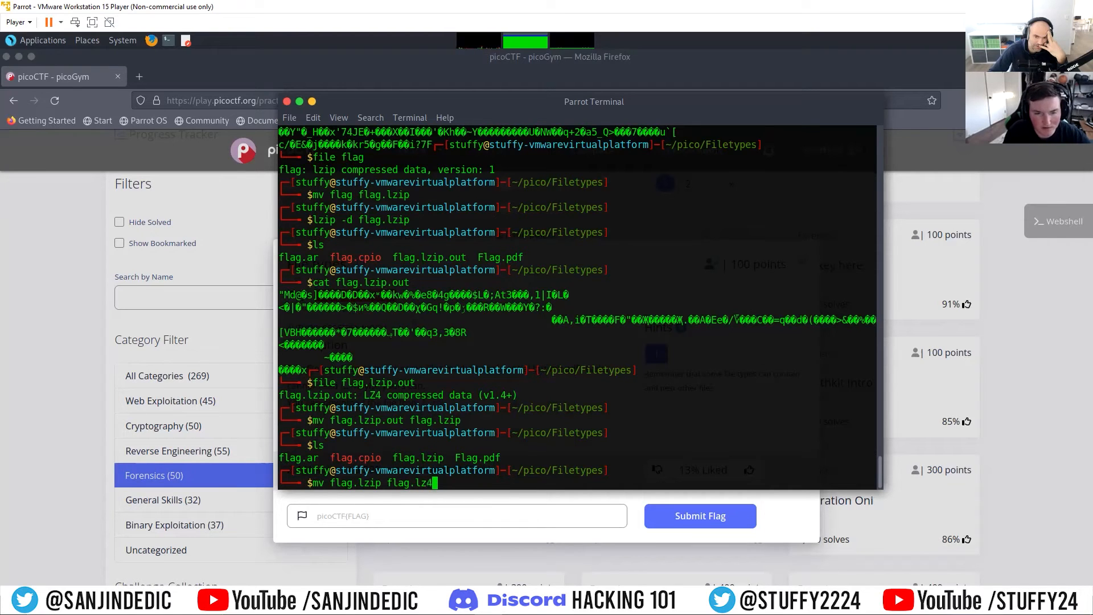
{"action": "key", "text": "Return"}
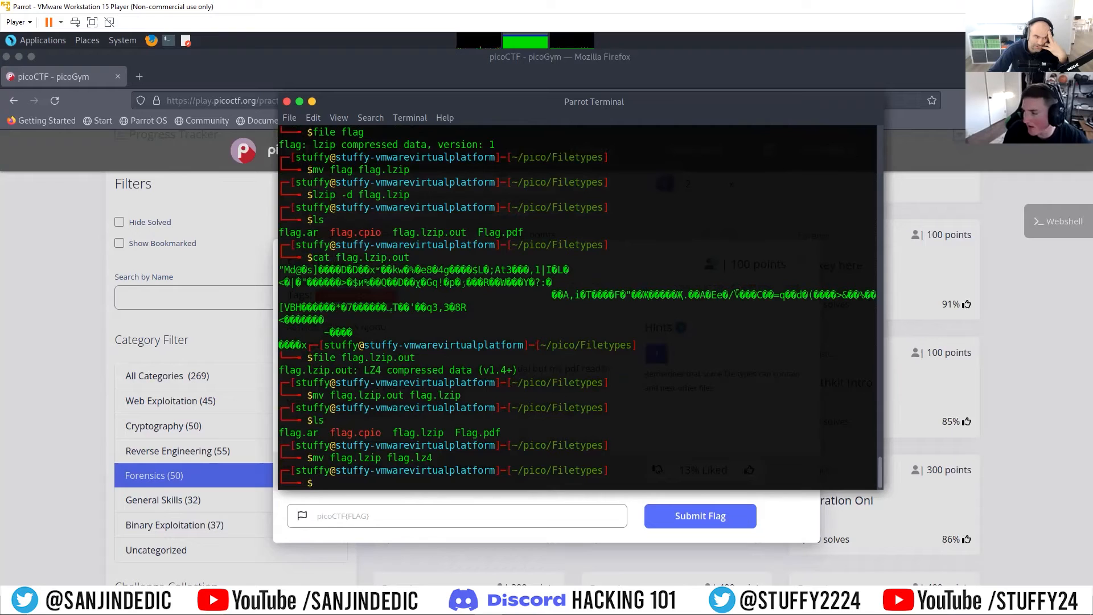
Step: Decompress flag.lz4 using lz4 with the -d option
{"action": "type", "text": "lz4 -"}
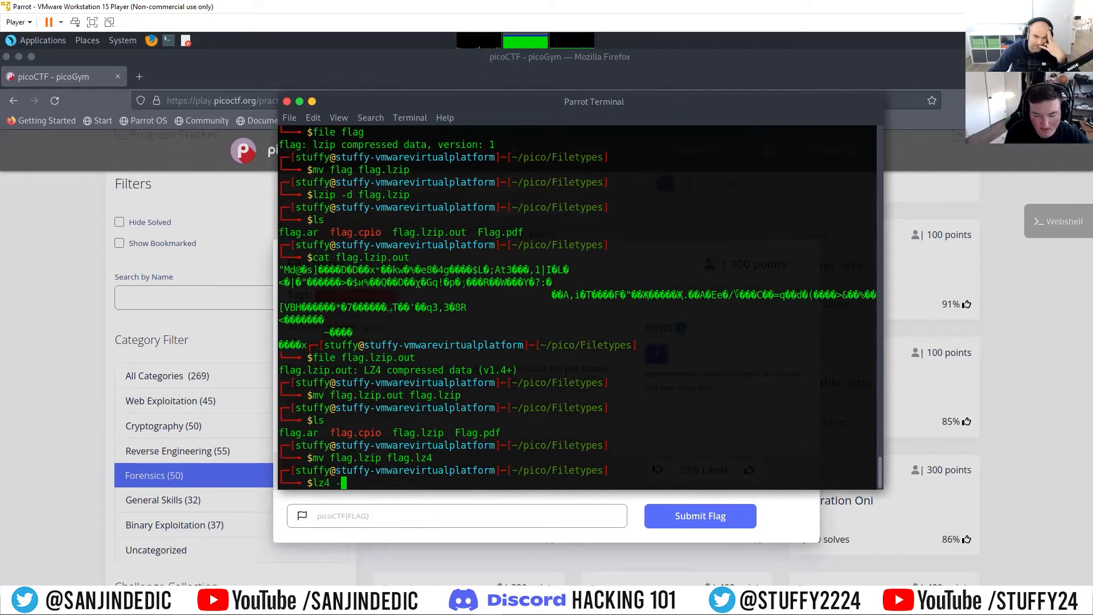
{"action": "type", "text": "d flag.lz4"}
{"action": "key", "text": "Return"}
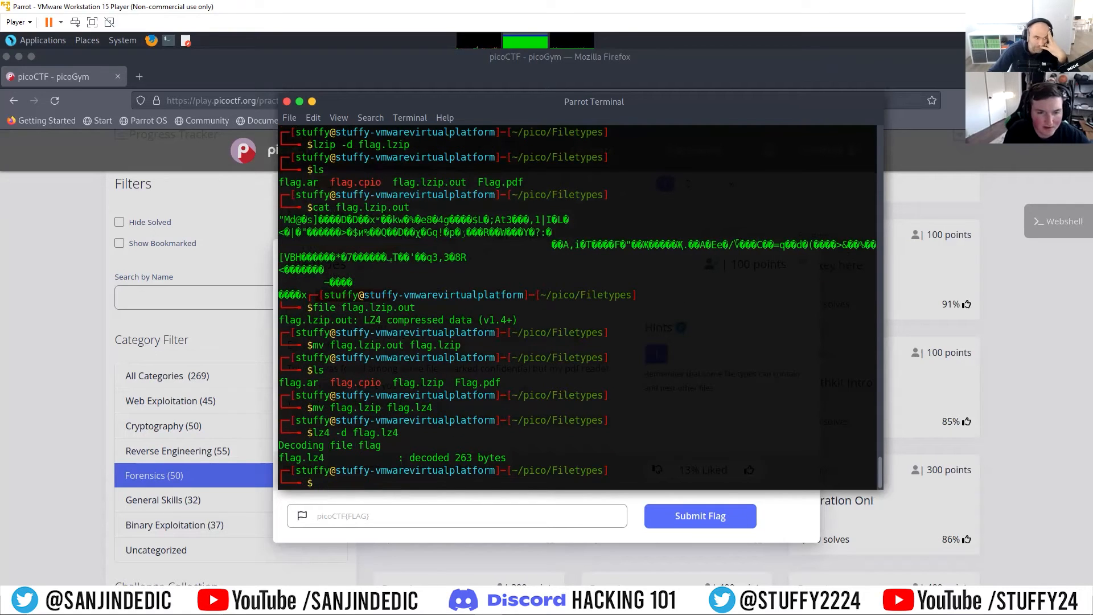
Step: List the folder's contents and inspect the flag file decompressed from flag.lz4 with cat and file
{"action": "type", "text": "ls"}
{"action": "key", "text": "Return"}
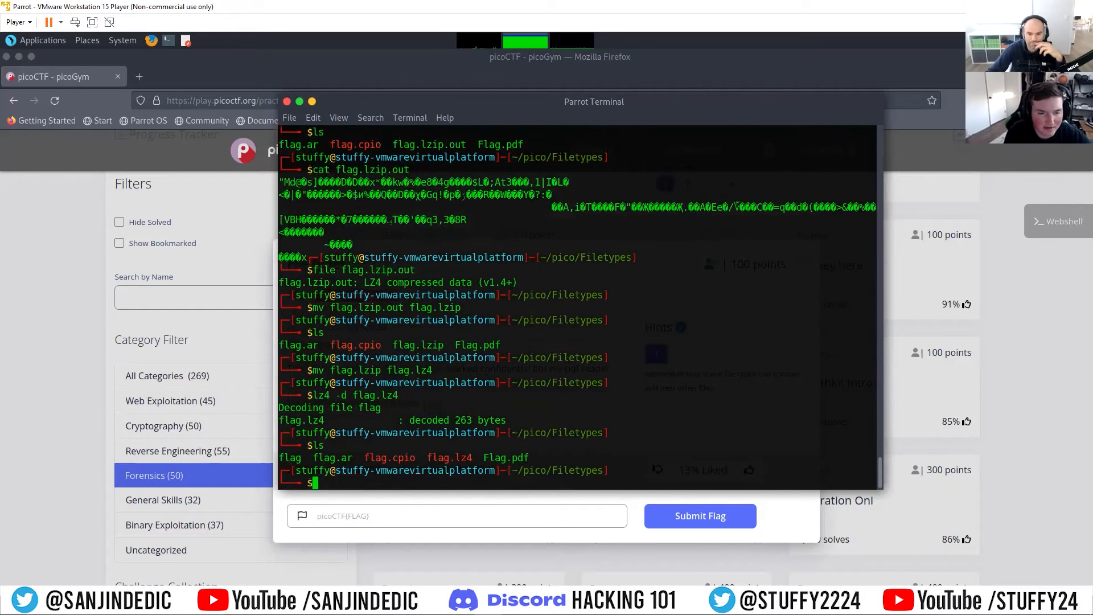
{"action": "type", "text": "cat flag"}
{"action": "key", "text": "Return"}
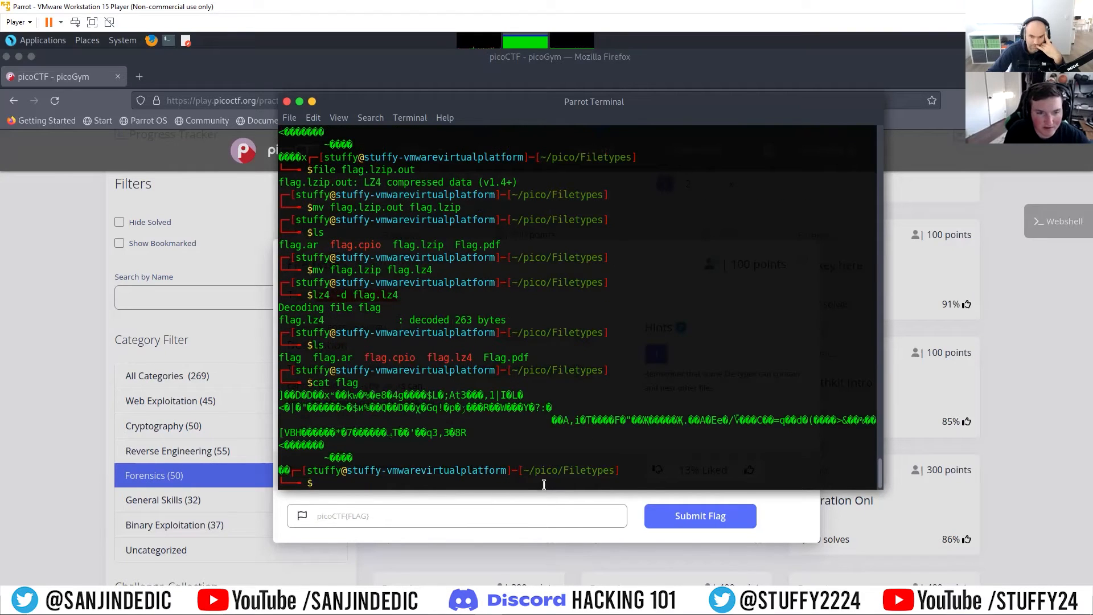
{"action": "type", "text": "file "}
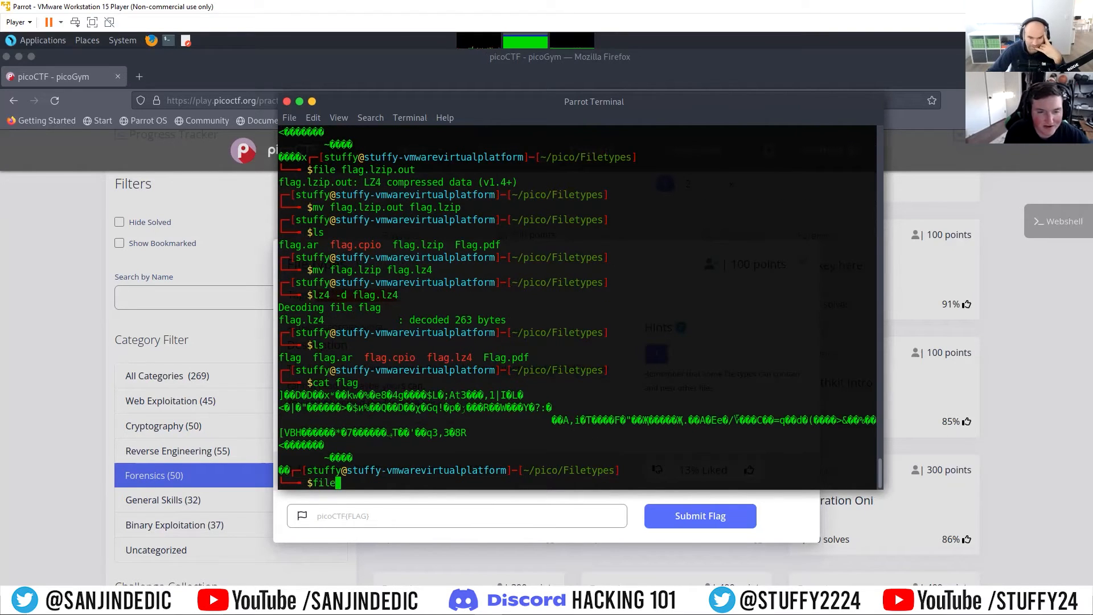
{"action": "type", "text": "flag"}
{"action": "key", "text": "Return"}
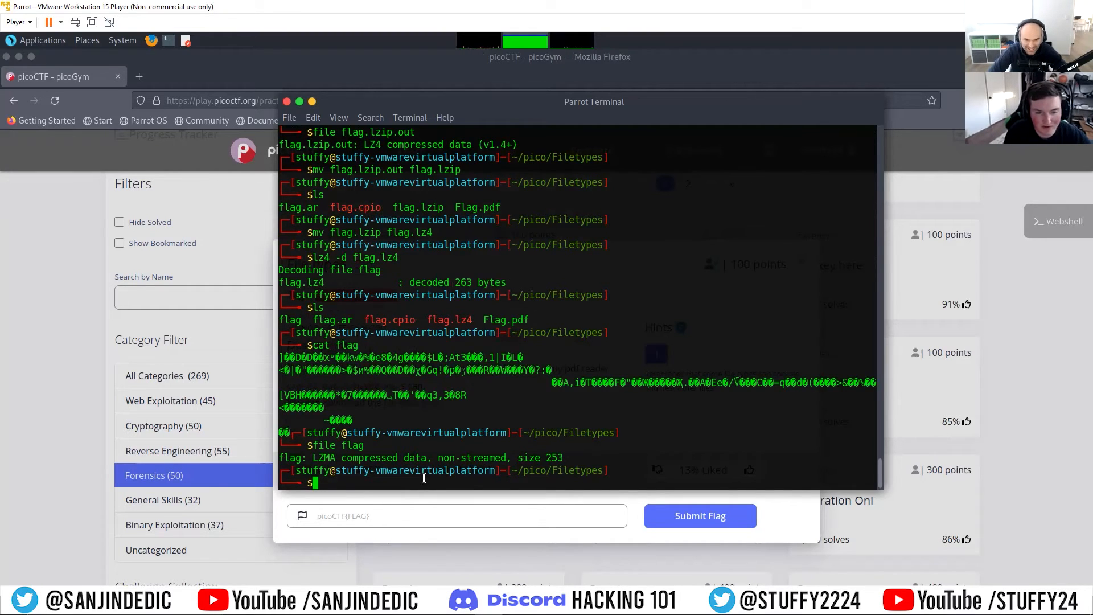
Step: Rename the flag file to flag.lzma with mv and decompress it using lzma with the -d option
{"action": "type", "text": "mv fl"}
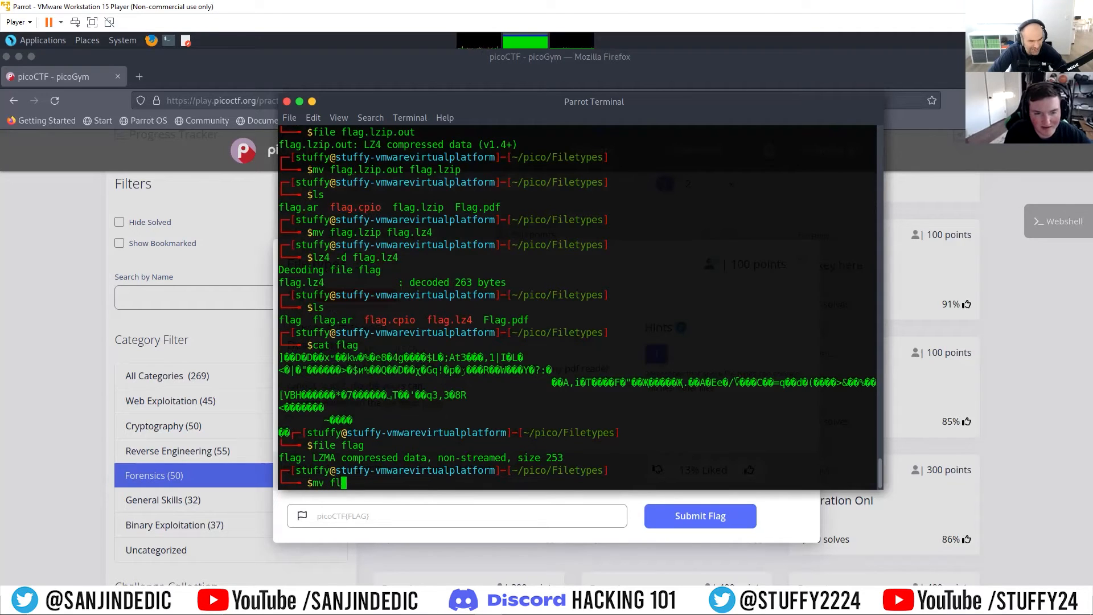
{"action": "type", "text": "ag "}
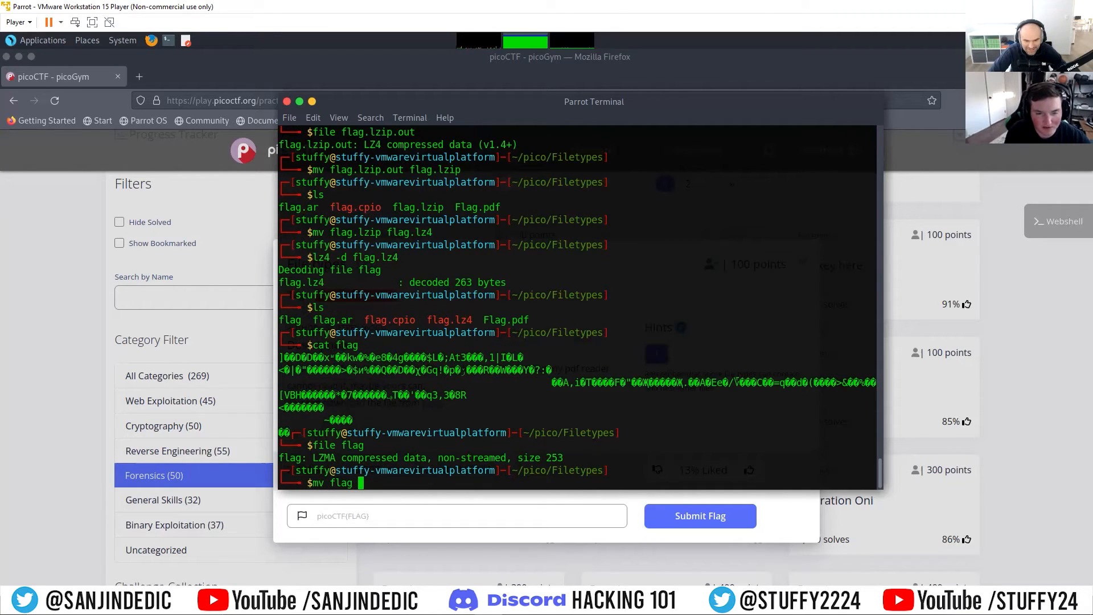
{"action": "type", "text": "flag.lzma"}
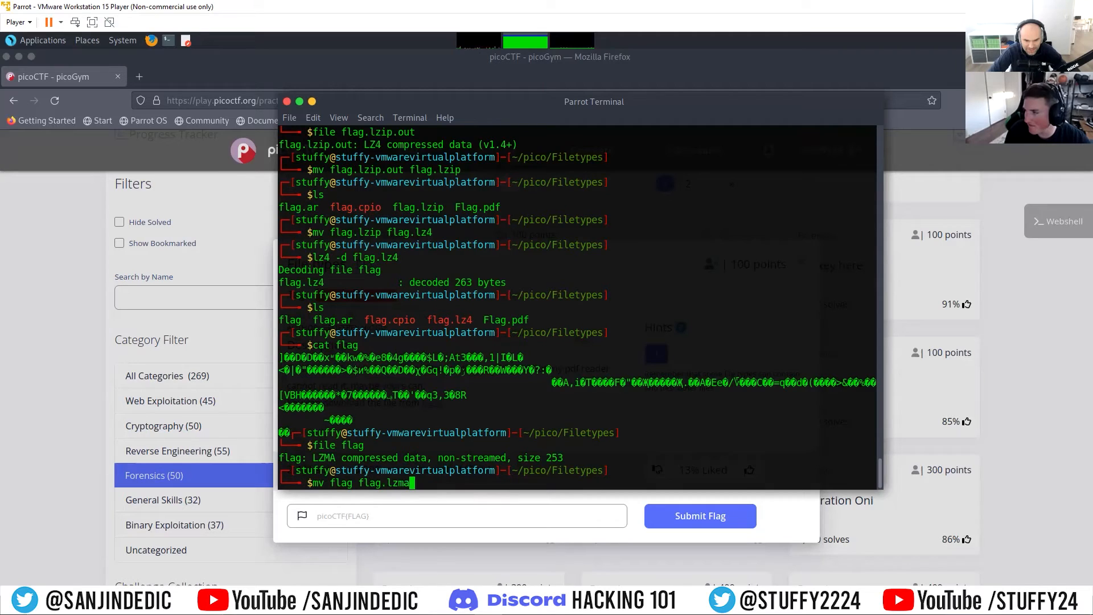
{"action": "key", "text": "Return"}
{"action": "type", "text": "lzma -d flag.lzma"}
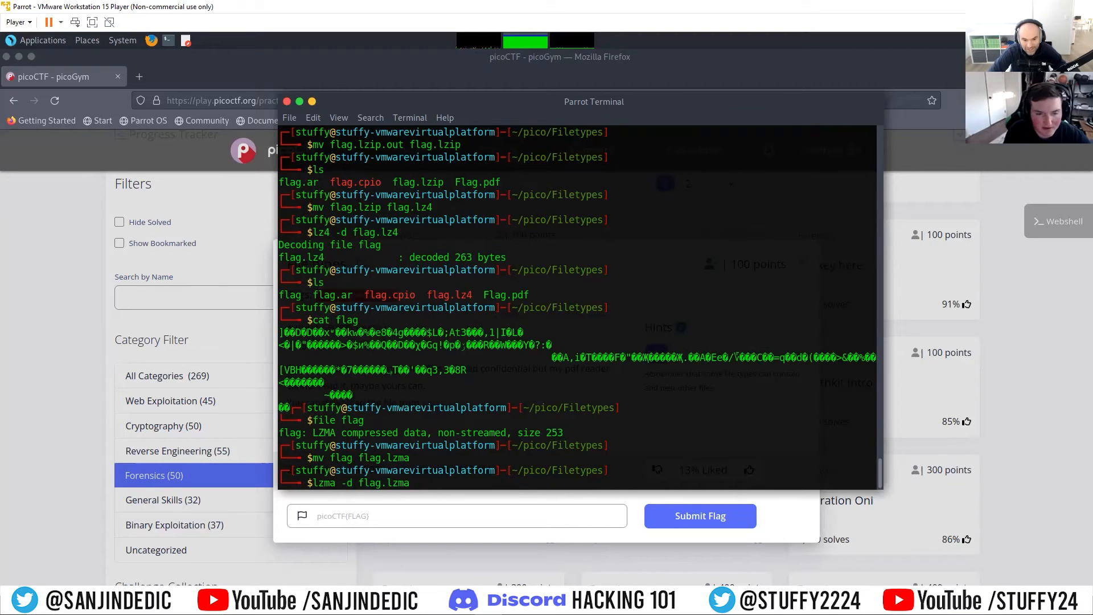
{"action": "key", "text": "Return"}
Step: List the folder's contents and inspect the flag file decompressed from flag.lzma with cat and file
{"action": "type", "text": "ls"}
{"action": "key", "text": "Return"}
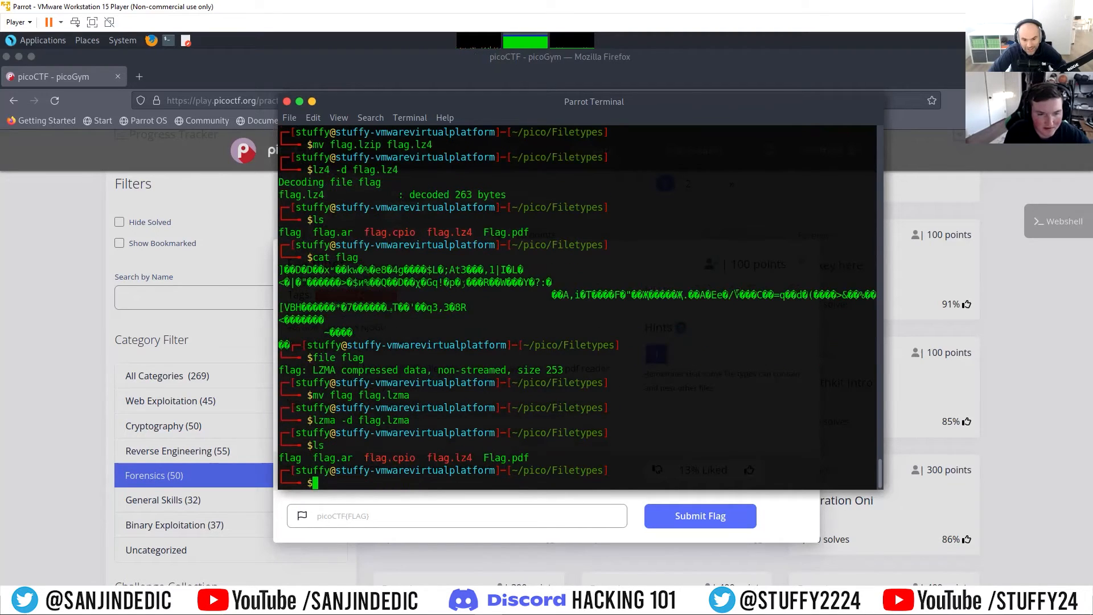
{"action": "type", "text": "cat flag"}
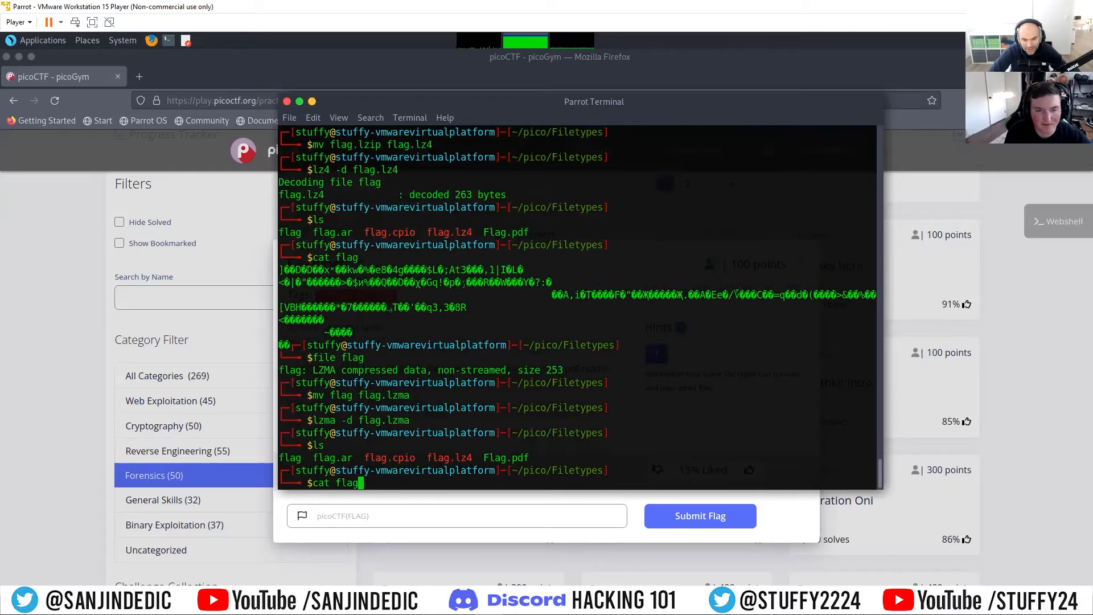
{"action": "key", "text": "Return"}
{"action": "type", "text": "file "}
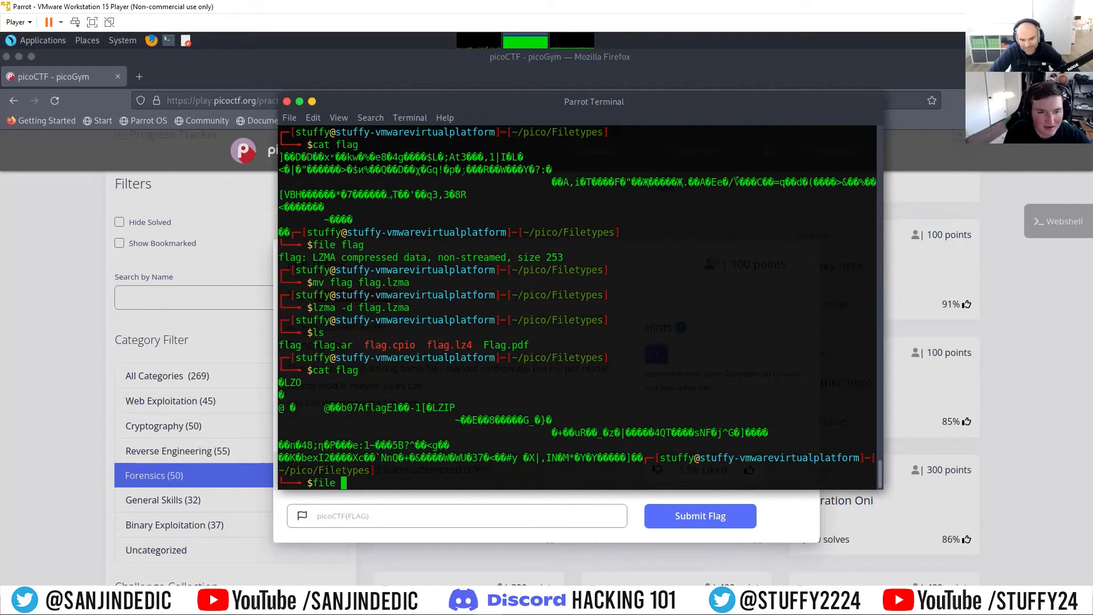
{"action": "type", "text": "flag"}
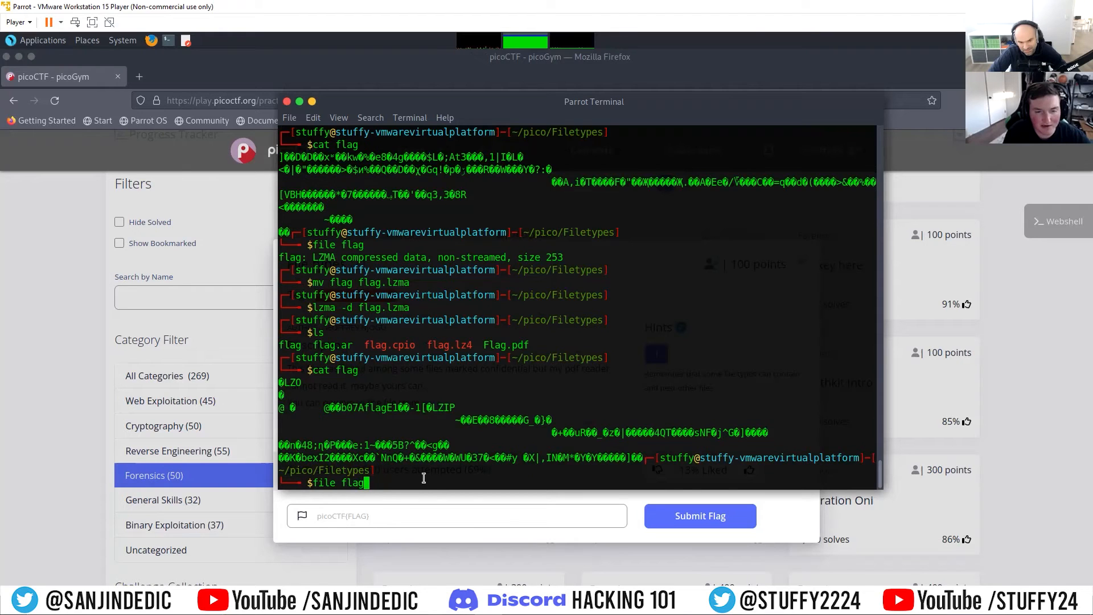
{"action": "key", "text": "Return"}
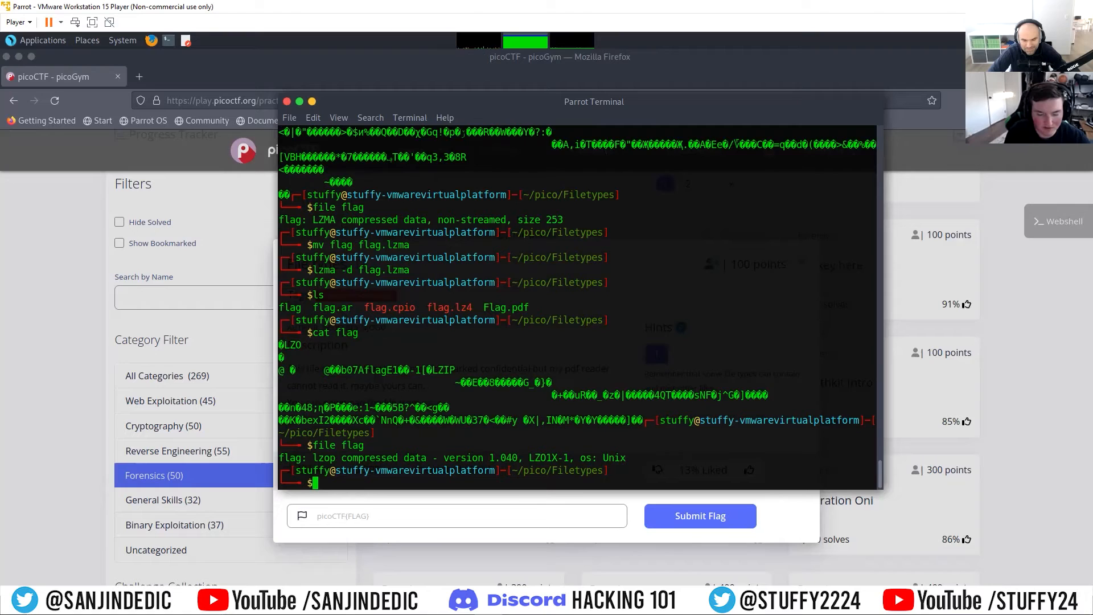
Step: Rename the flag file decompressed from the LZMA archive to flag.lzo with mv
{"action": "type", "text": "mv flag"}
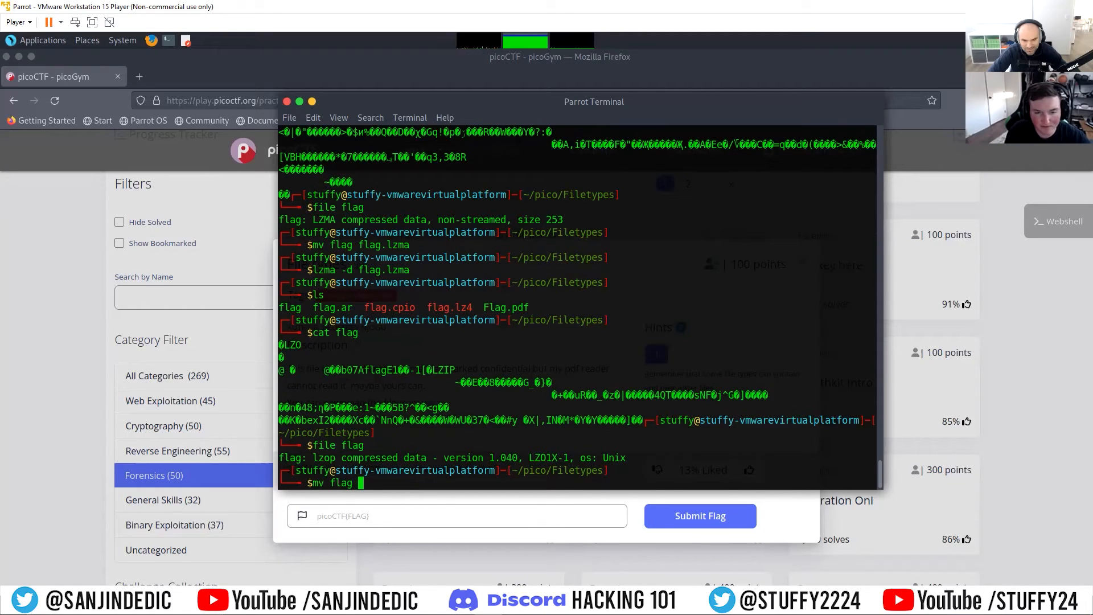
{"action": "type", "text": " fl"}
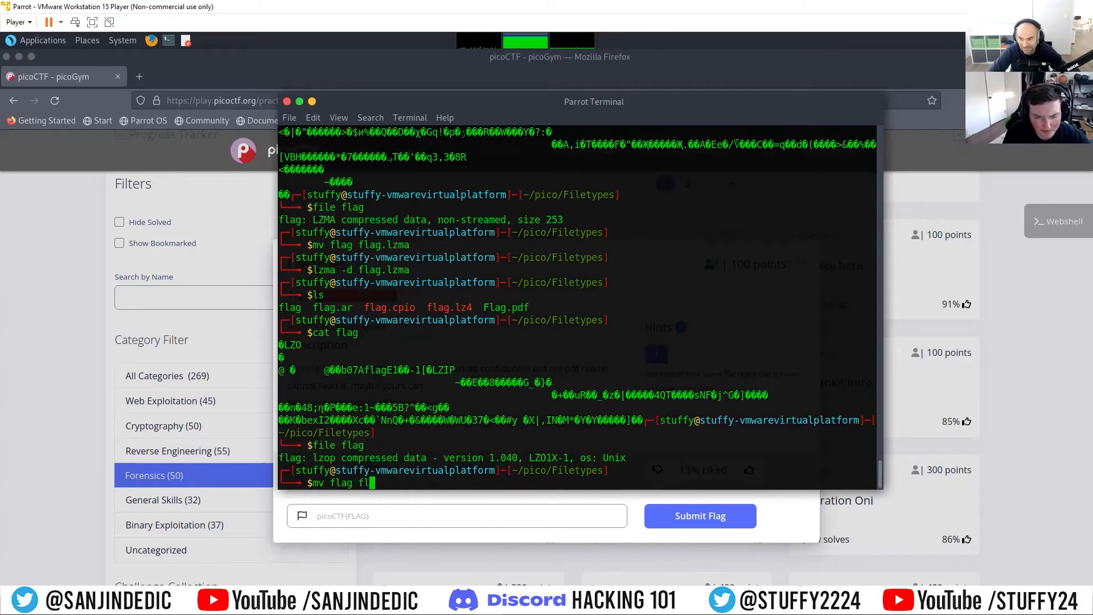
{"action": "type", "text": "ag.lzo"}
{"action": "key", "text": "Return"}
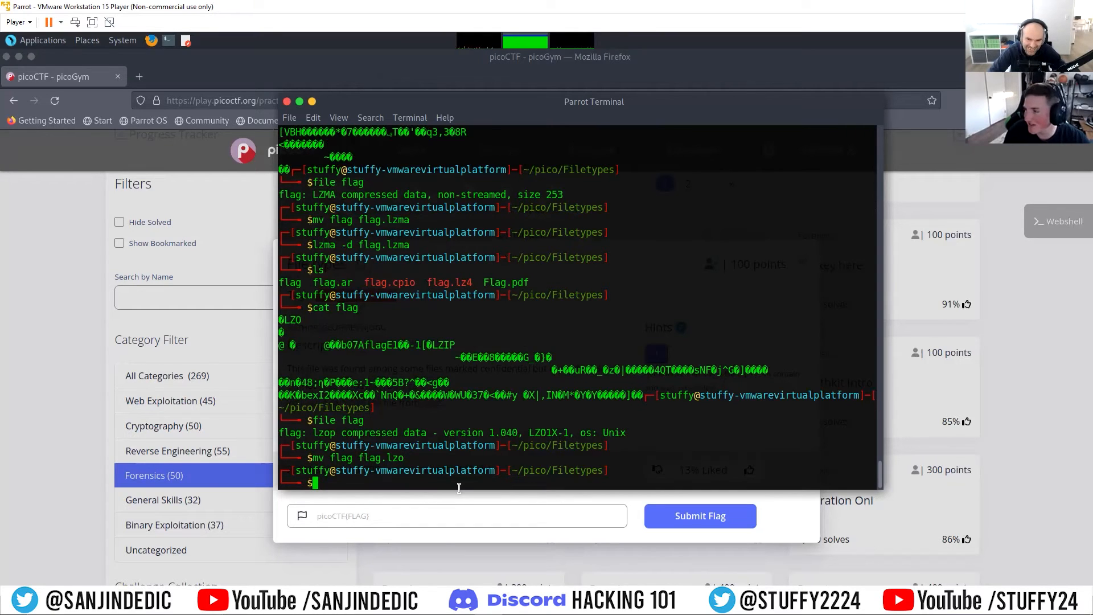
Step: Decompress flag.lzo using lzop with the -d option
{"action": "type", "text": "lzip -d "}
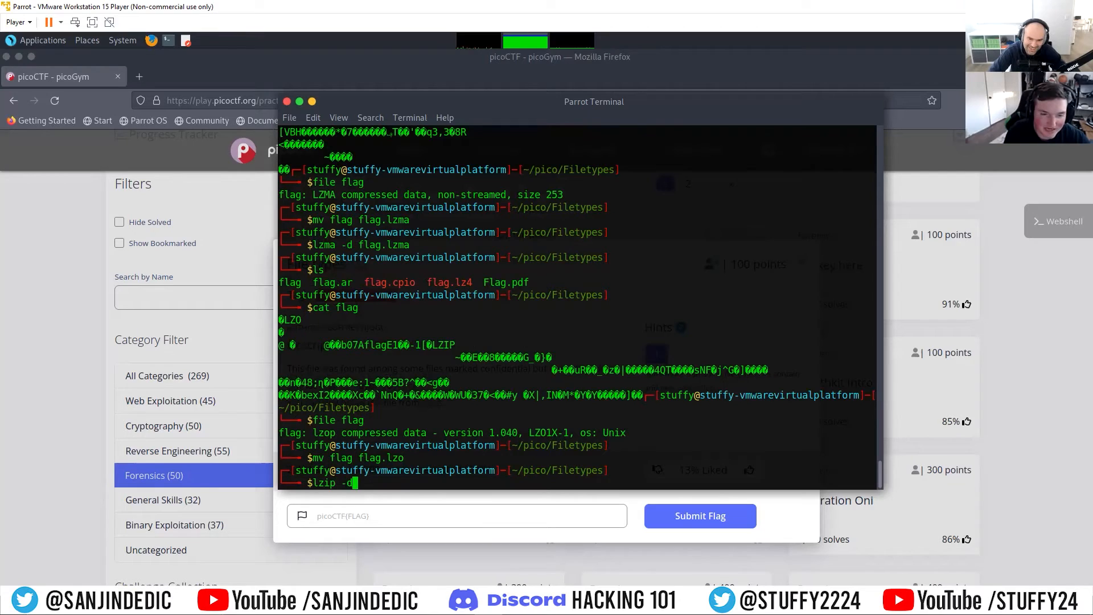
{"action": "type", "text": "flag."}
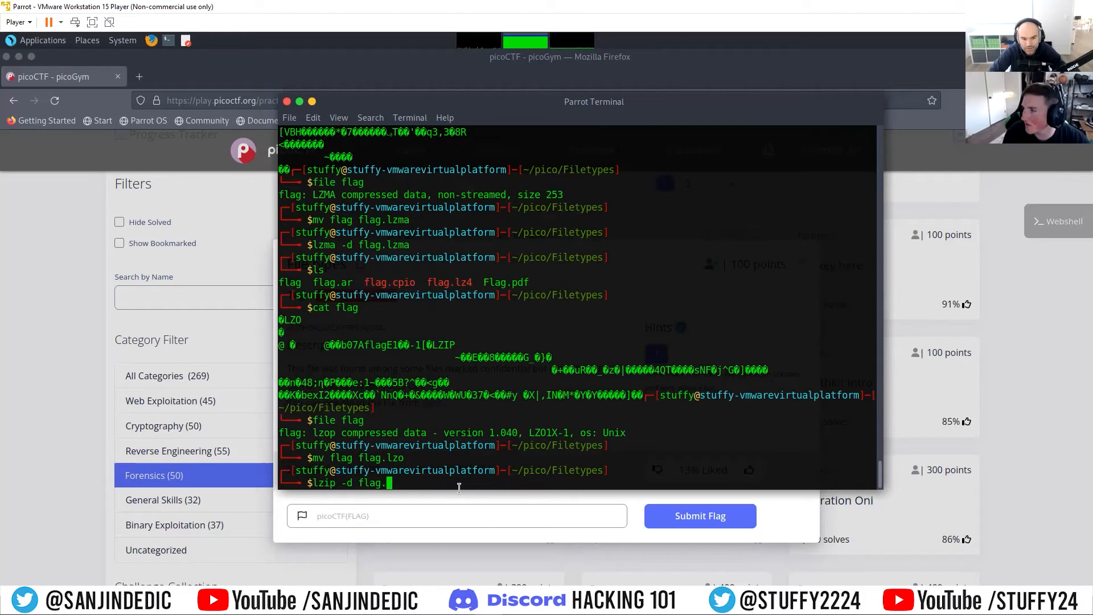
{"action": "key", "text": "BackSpace"}
{"action": "key", "text": "BackSpace"}
{"action": "key", "text": "BackSpace"}
{"action": "key", "text": "BackSpace"}
{"action": "key", "text": "BackSpace"}
{"action": "key", "text": "BackSpace"}
{"action": "key", "text": "BackSpace"}
{"action": "key", "text": "BackSpace"}
{"action": "key", "text": "BackSpace"}
{"action": "key", "text": "BackSpace"}
{"action": "key", "text": "BackSpace"}
{"action": "type", "text": "op"}
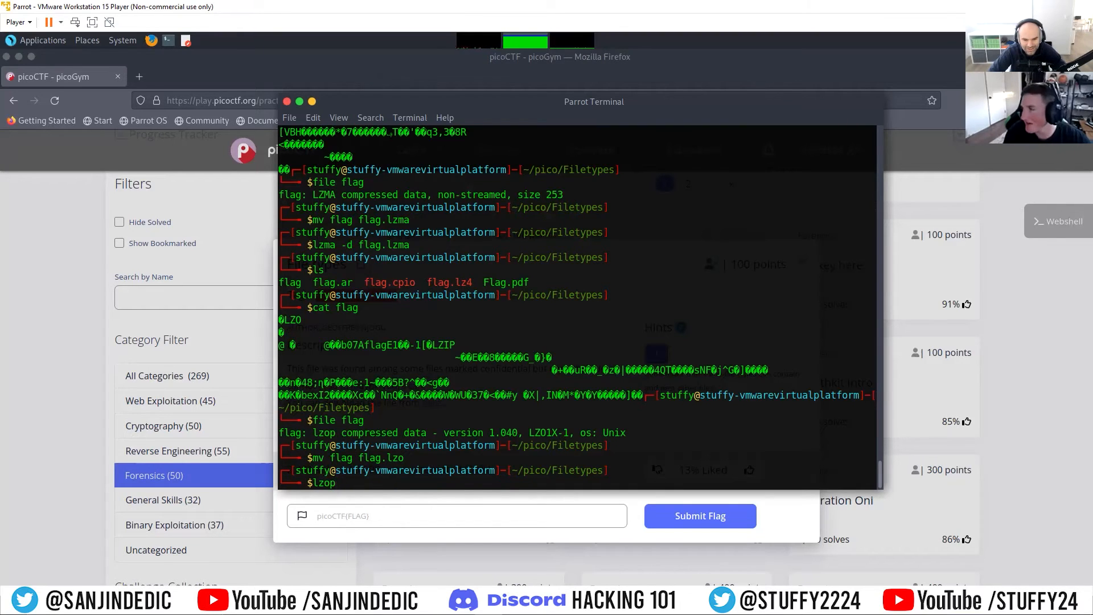
{"action": "type", "text": " -d flag.lzo"}
{"action": "key", "text": "Return"}
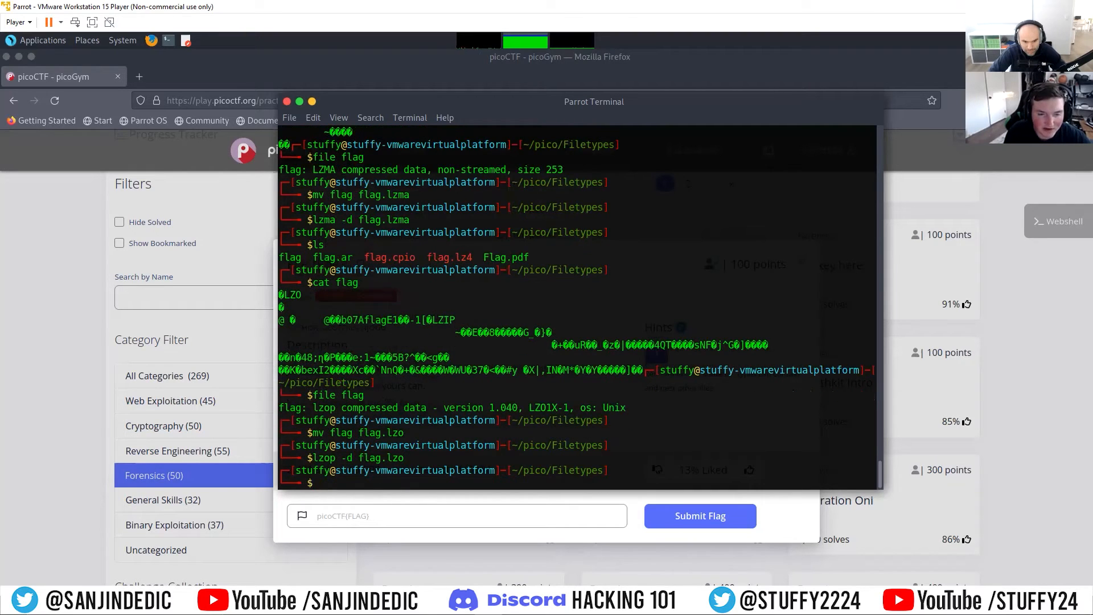
Step: Identify the type of the flag file decompressed from flag.lzo with the file command
{"action": "type", "text": "file flag."}
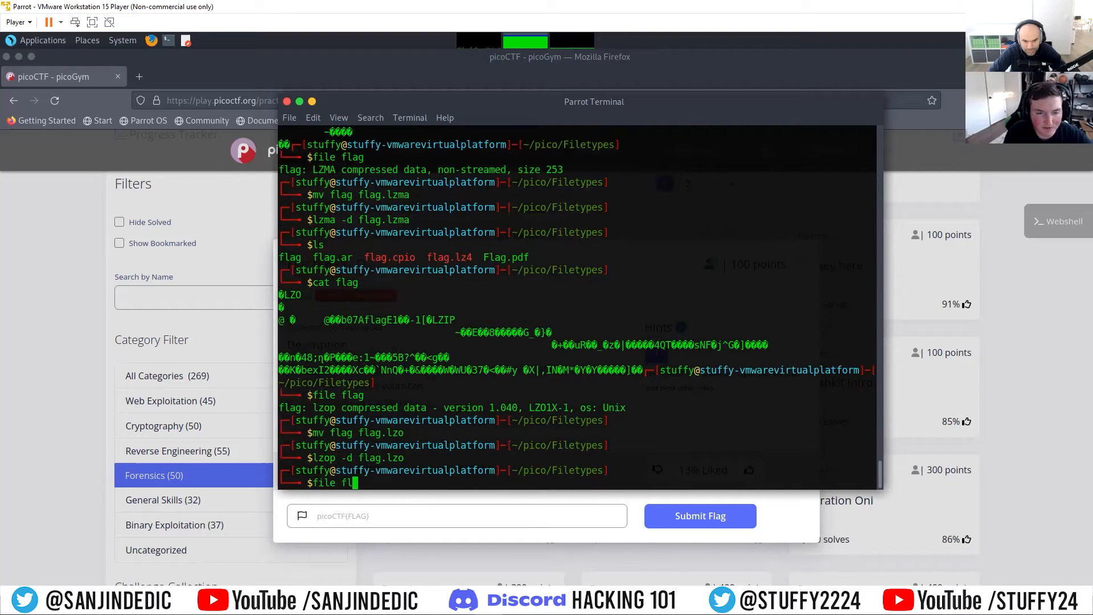
{"action": "key", "text": "BackSpace"}
{"action": "key", "text": "BackSpace"}
{"action": "type", "text": "g"}
{"action": "key", "text": "Return"}
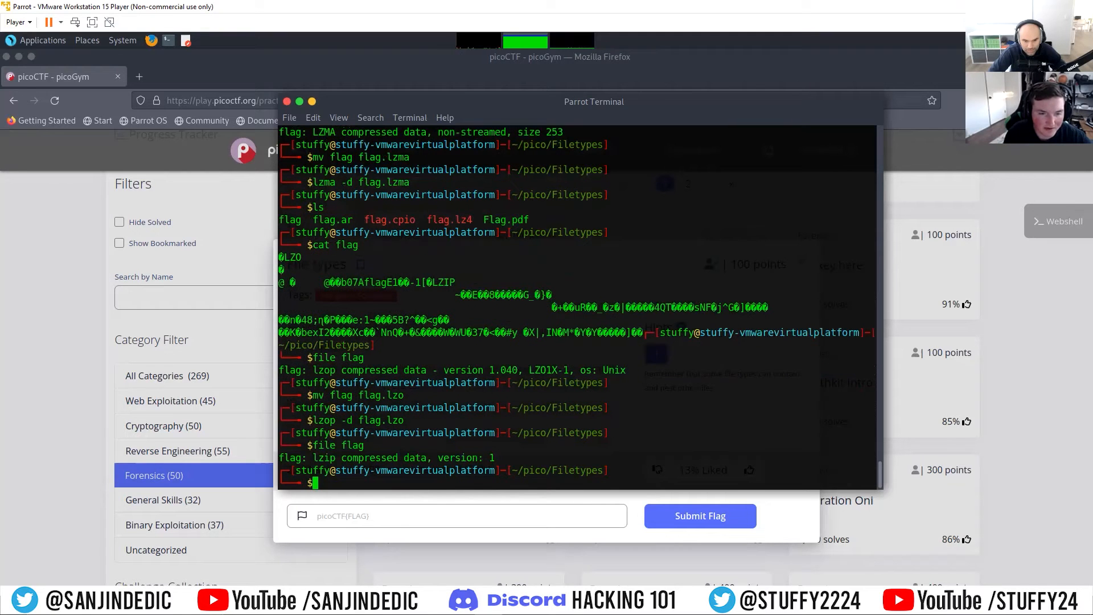
Step: Rename the flag file to flag.lzip with mv and decompress it using lzip with the -d option
{"action": "type", "text": "mv "}
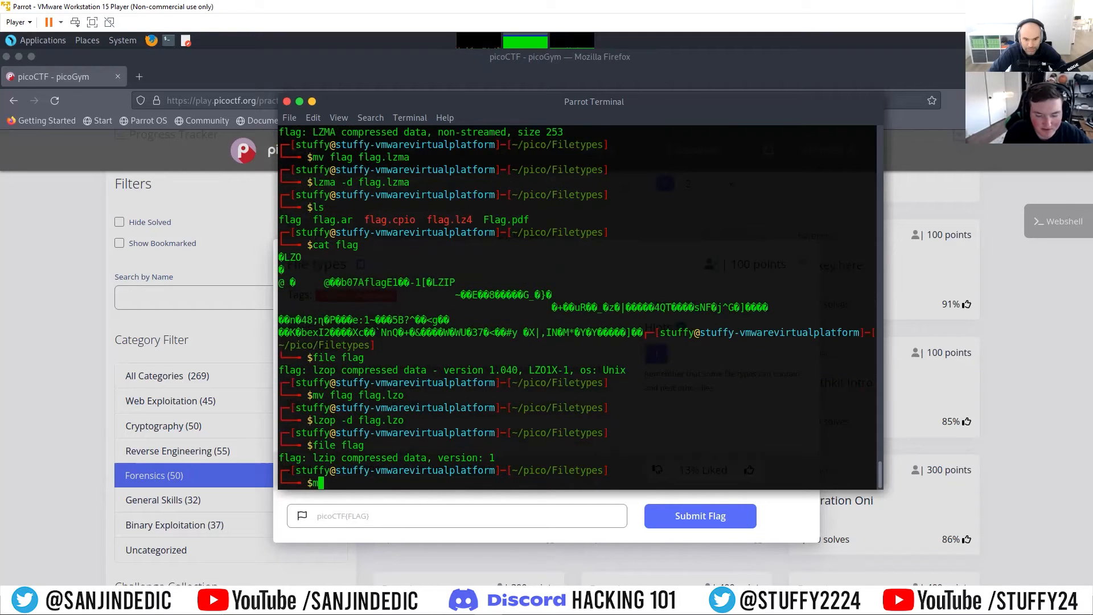
{"action": "type", "text": "flag "}
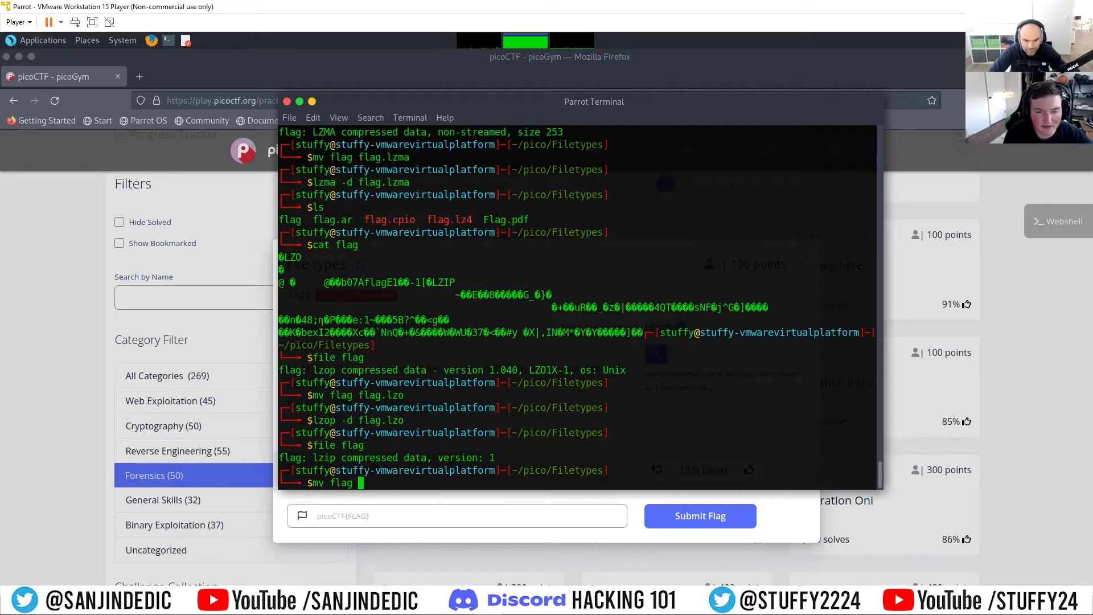
{"action": "type", "text": "flag.lzip"}
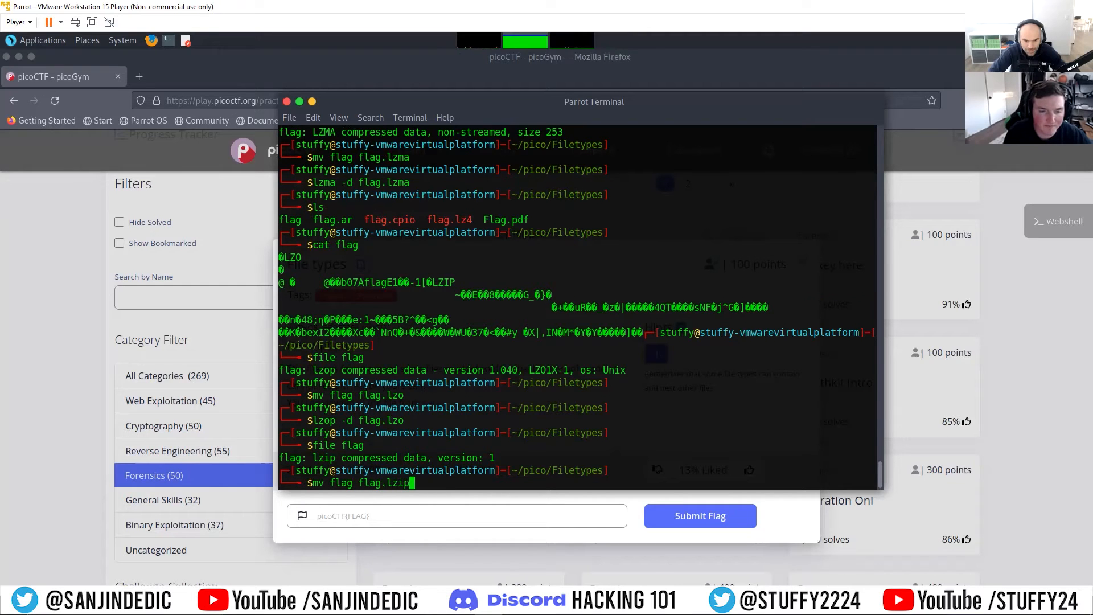
{"action": "key", "text": "Return"}
{"action": "type", "text": "lzip "}
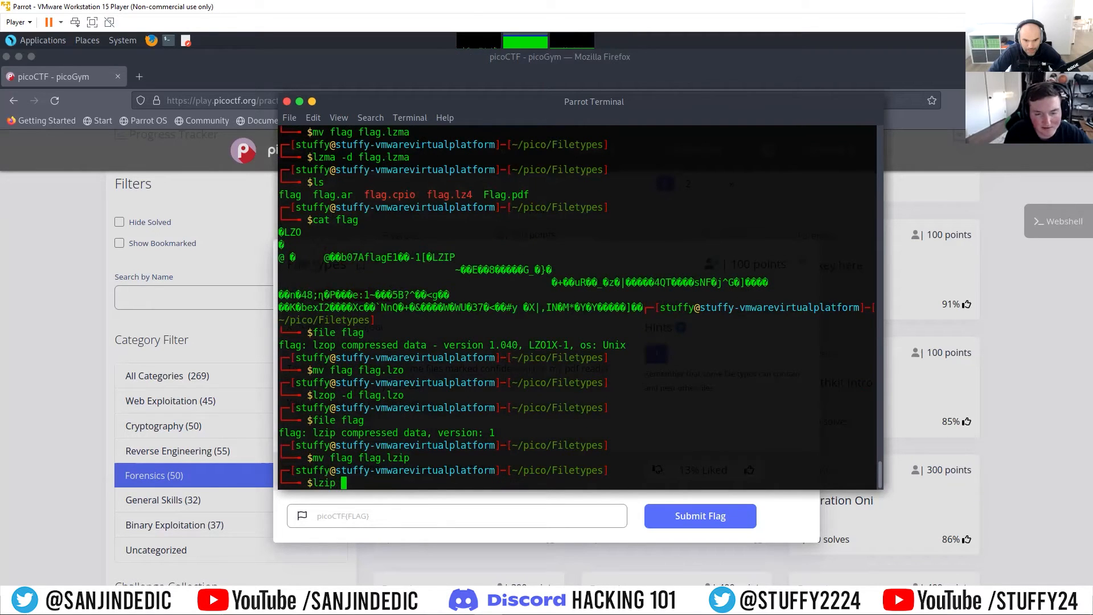
{"action": "type", "text": "-d "}
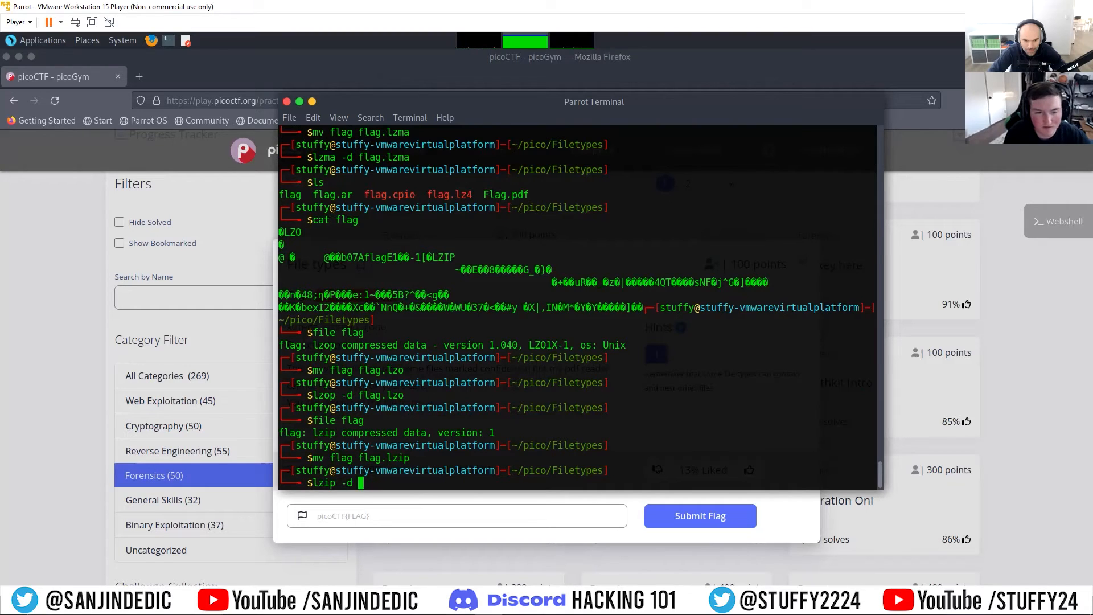
{"action": "type", "text": "flag."}
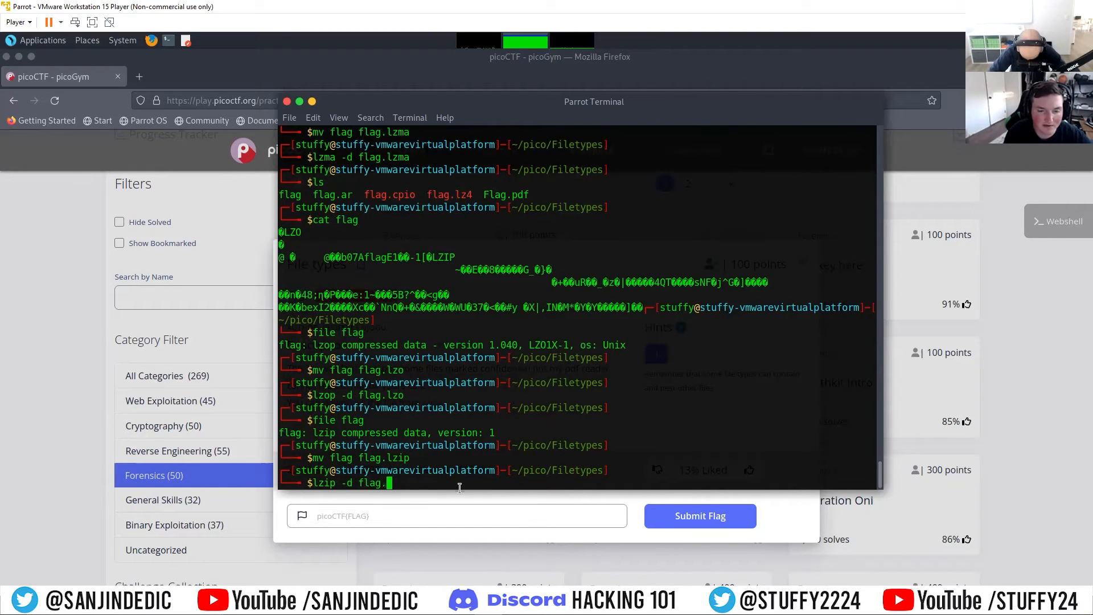
{"action": "type", "text": "lzip"}
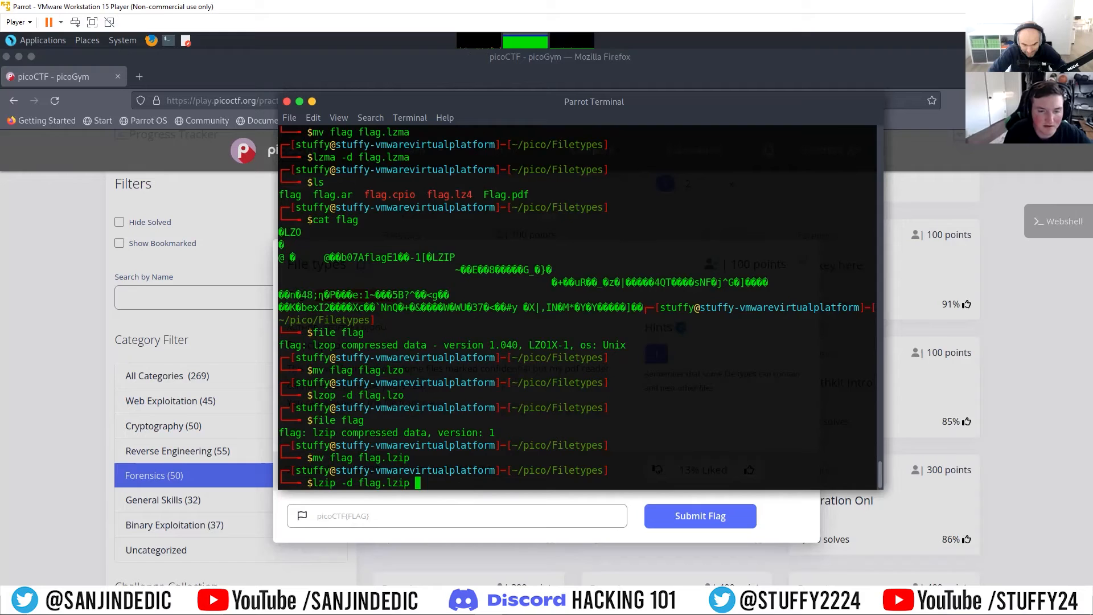
{"action": "key", "text": "Return"}
Step: List the folder's contents and inspect the decompressed flag.lzip.out with cat and file
{"action": "type", "text": "ls"}
{"action": "key", "text": "Return"}
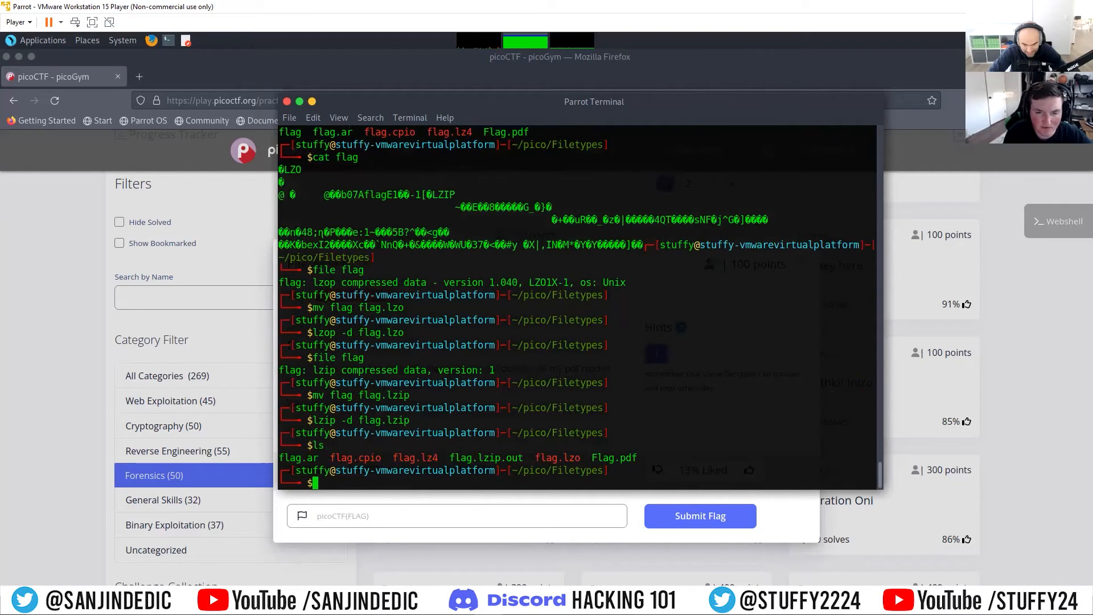
{"action": "type", "text": "cat f"}
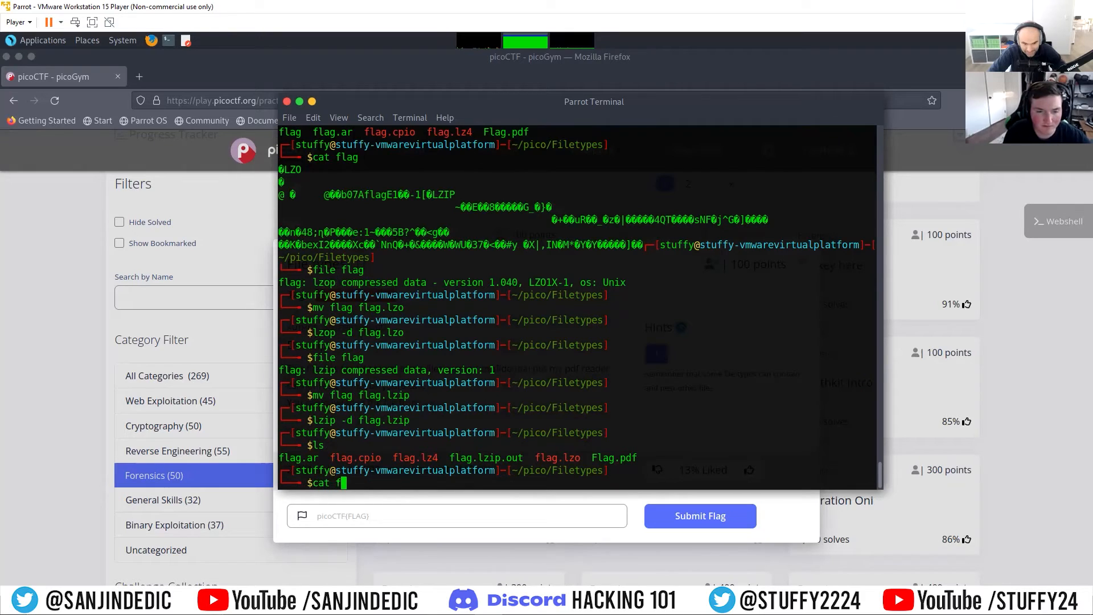
{"action": "type", "text": "lag.lz"}
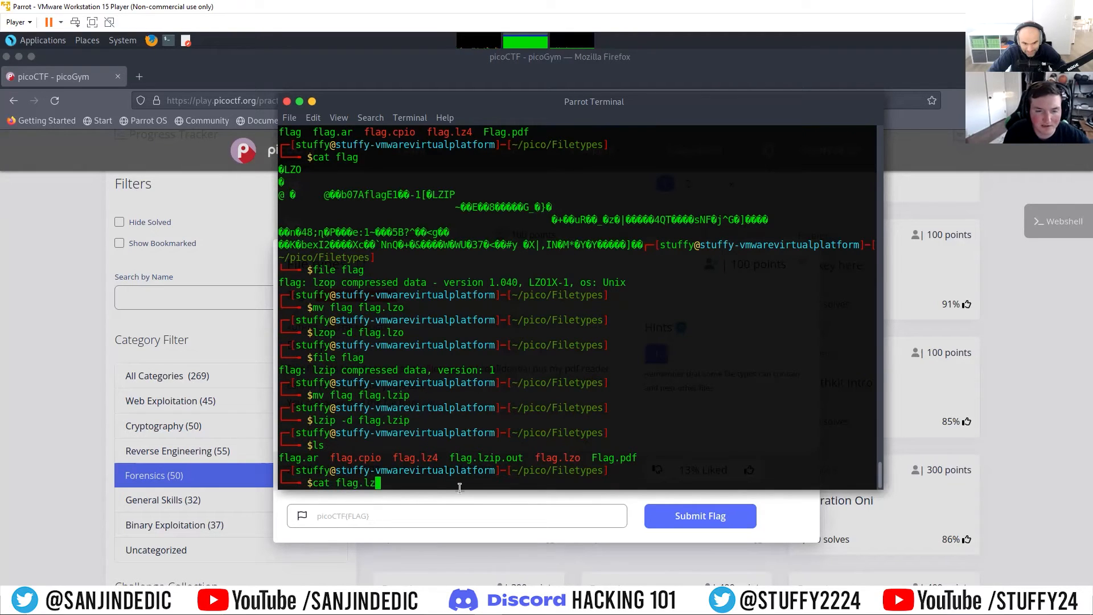
{"action": "type", "text": "i"}
{"action": "key", "text": "Tab"}
{"action": "key", "text": "Return"}
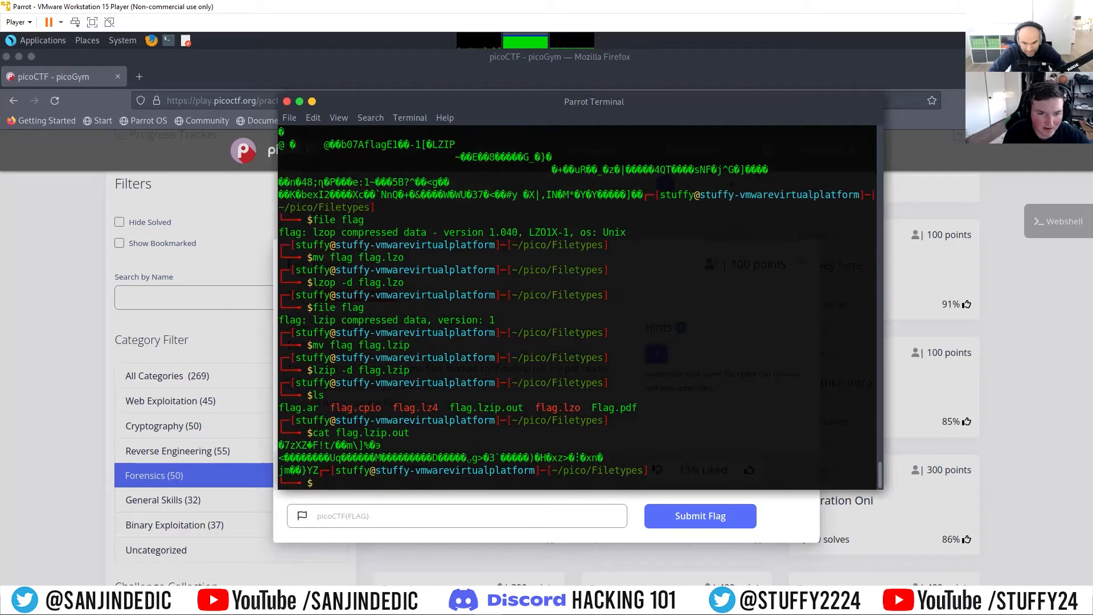
{"action": "type", "text": "file "}
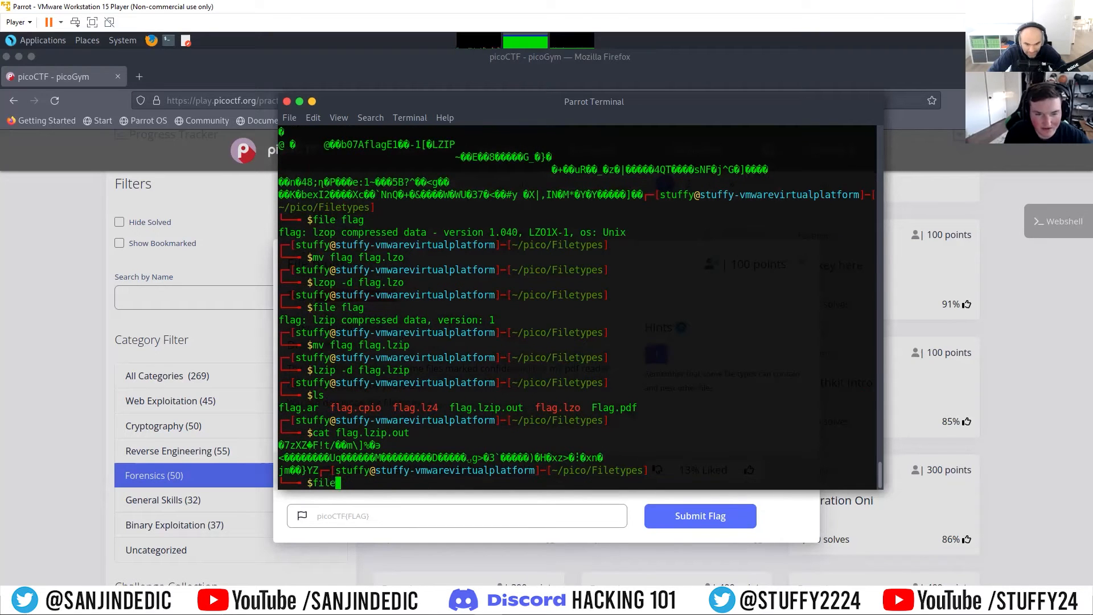
{"action": "type", "text": "flag.lzi"}
{"action": "key", "text": "Tab"}
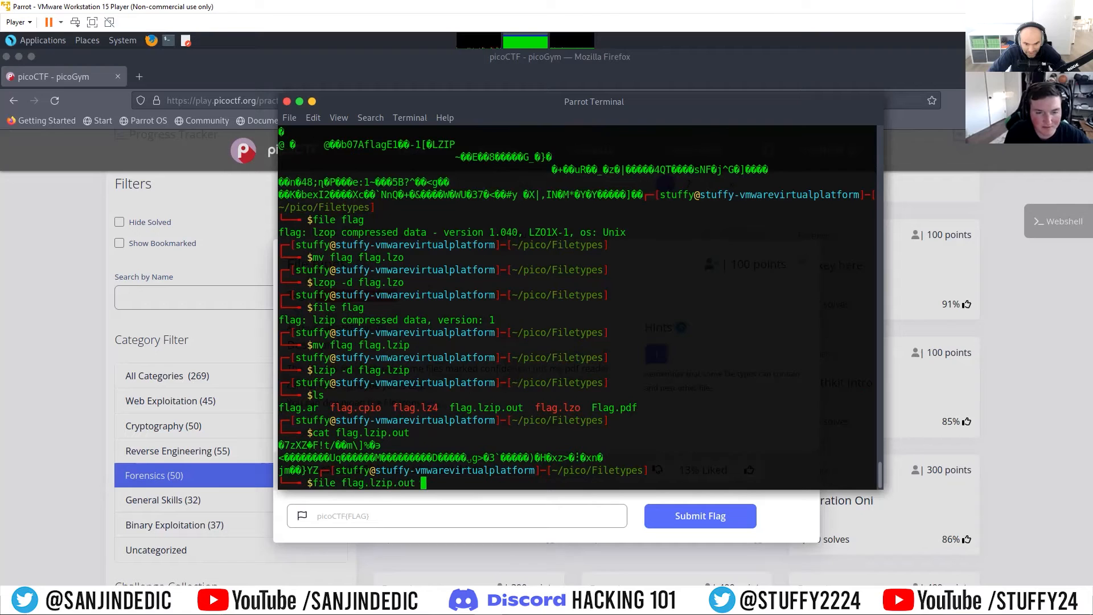
{"action": "key", "text": "Return"}
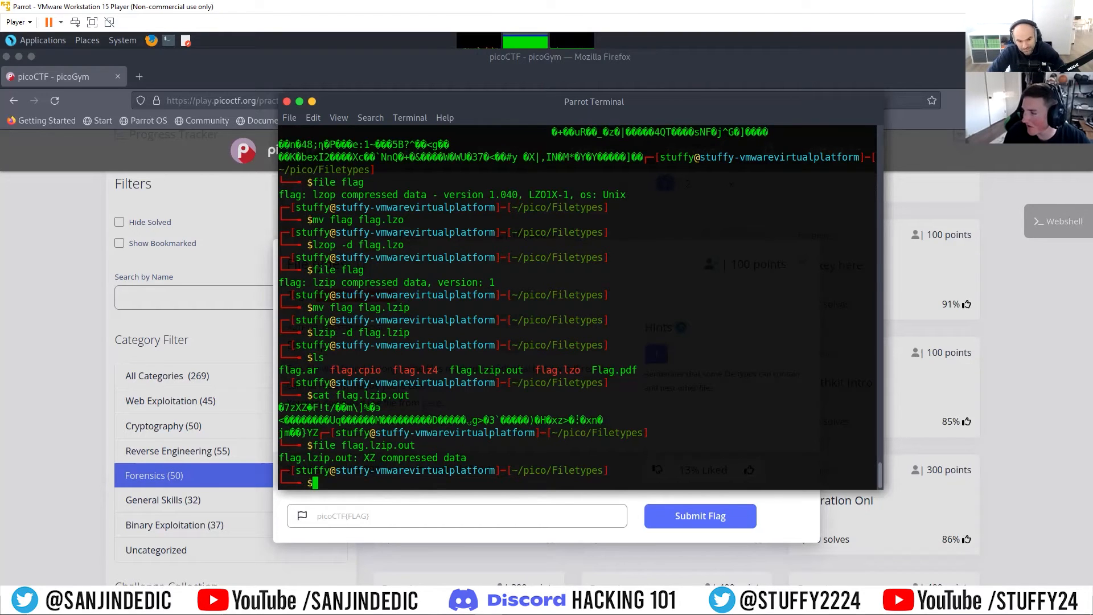
Step: Rename flag.lzip.out to flag.xz with mv and decompress it with unxz
{"action": "type", "text": "mv"}
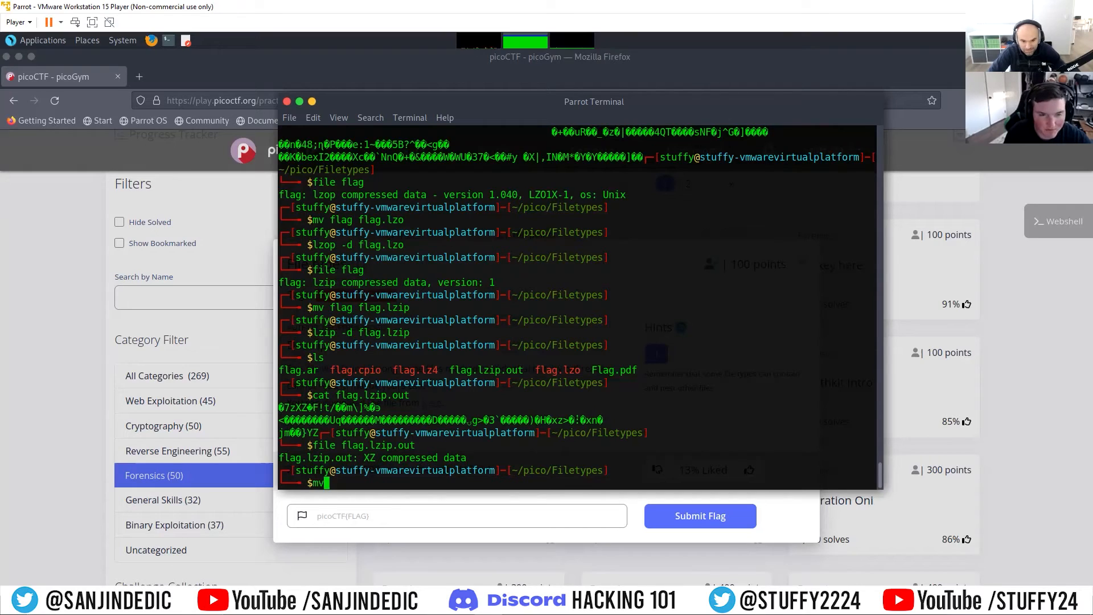
{"action": "type", "text": " flag.l"}
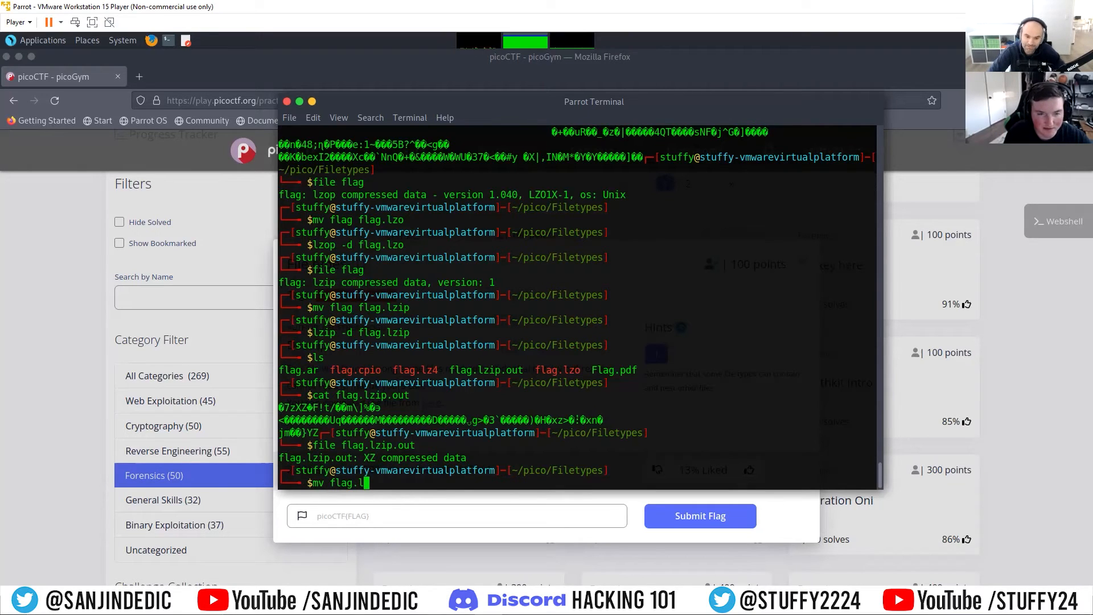
{"action": "type", "text": "zip.out"}
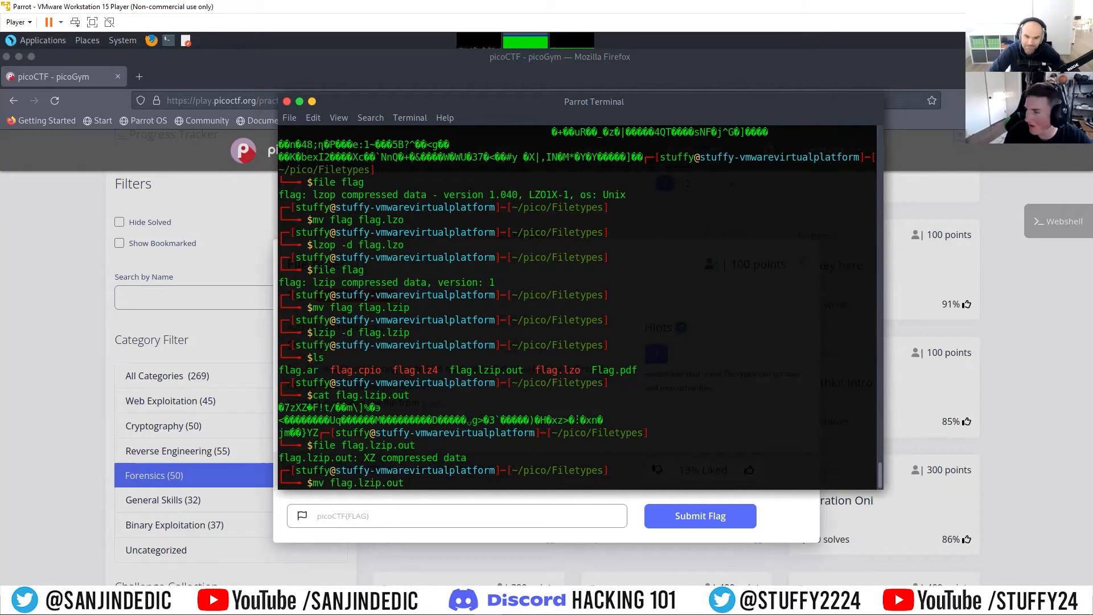
{"action": "type", "text": " flag."}
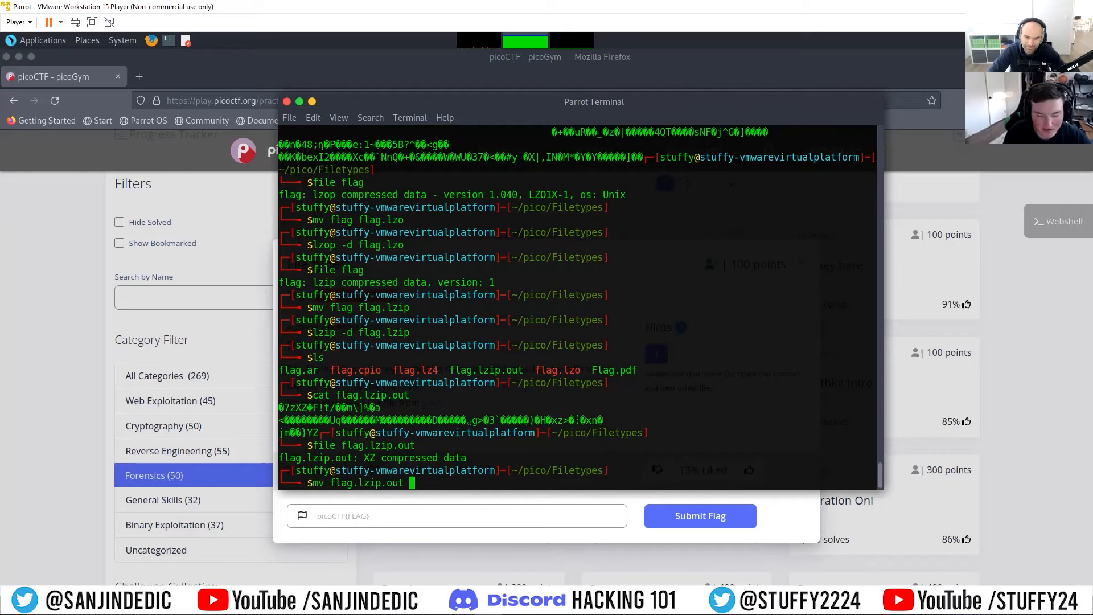
{"action": "type", "text": "xz"}
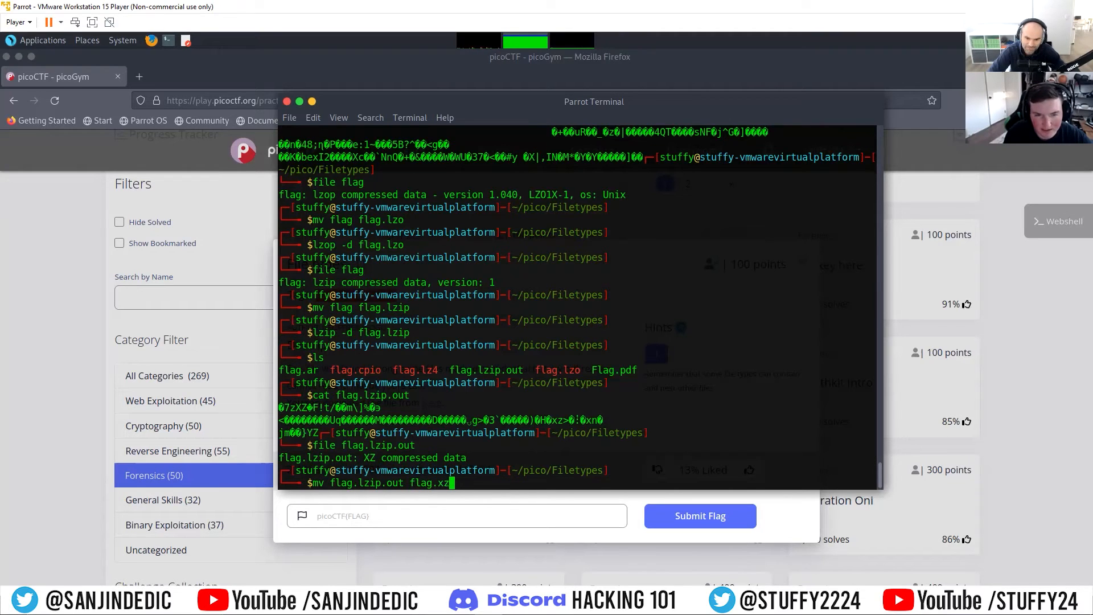
{"action": "key", "text": "Return"}
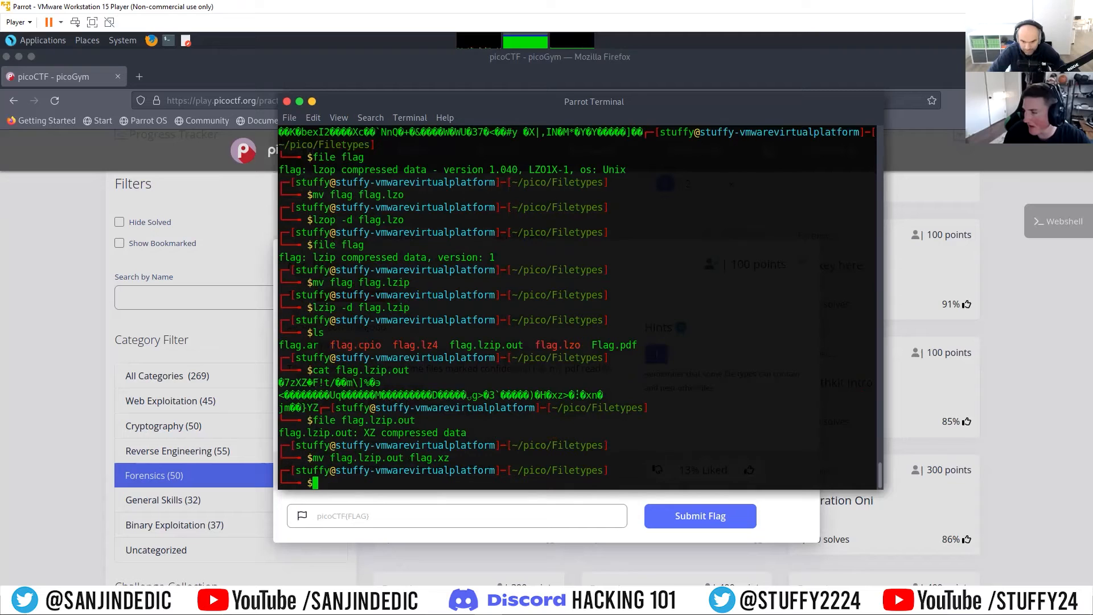
{"action": "type", "text": "unxz flag.xz"}
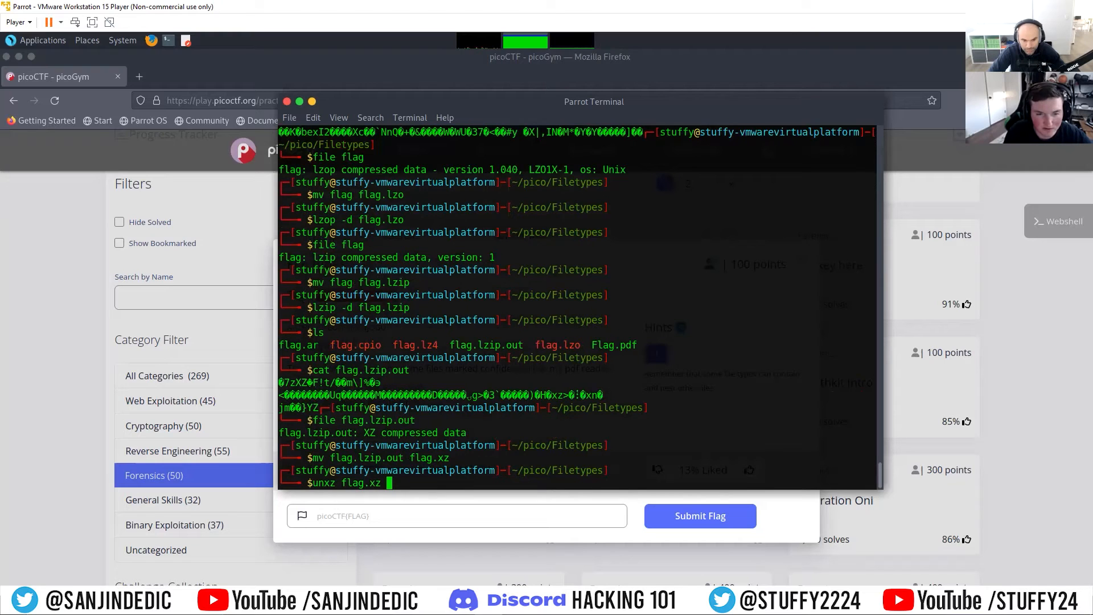
{"action": "key", "text": "Return"}
Step: List the folder's contents and print the flag file decompressed from flag.xz with cat
{"action": "type", "text": "ls"}
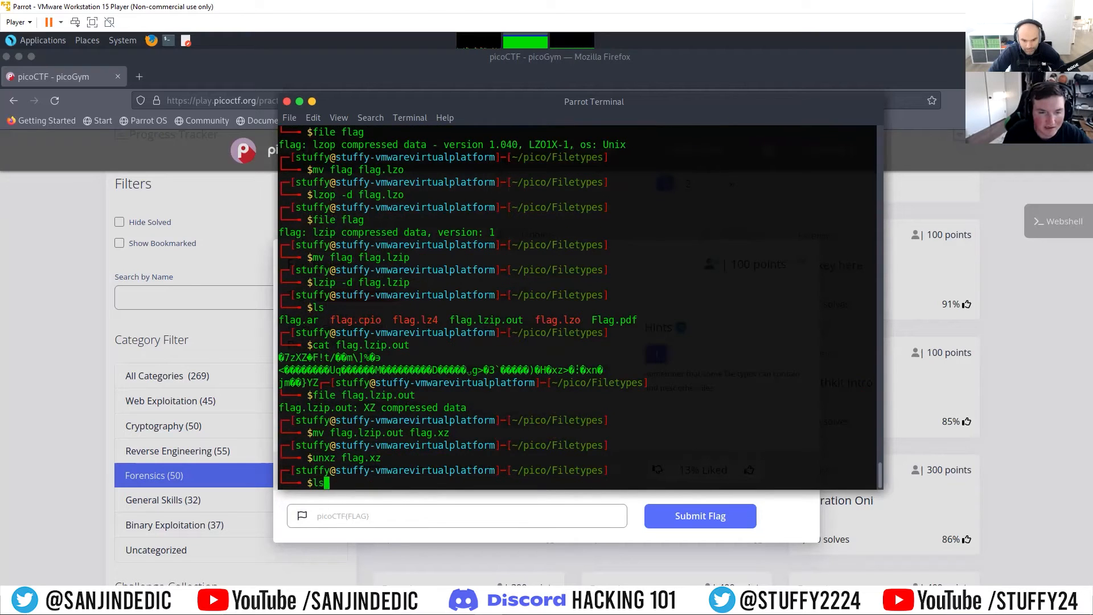
{"action": "key", "text": "Return"}
{"action": "type", "text": "cat flag"}
{"action": "key", "text": "Return"}
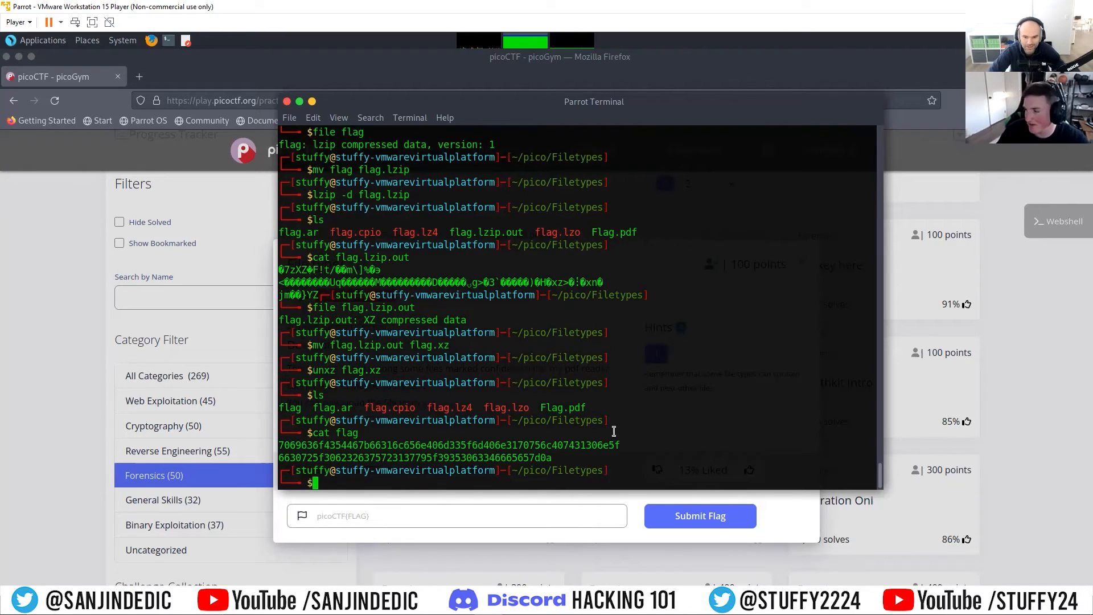
Step: Copy the full two-line hexadecimal string printed from the flag file
{"action": "left_click_drag", "start_coordinate": [551, 457], "coordinate": [279, 446]}
{"action": "right_click", "coordinate": [294, 449]}
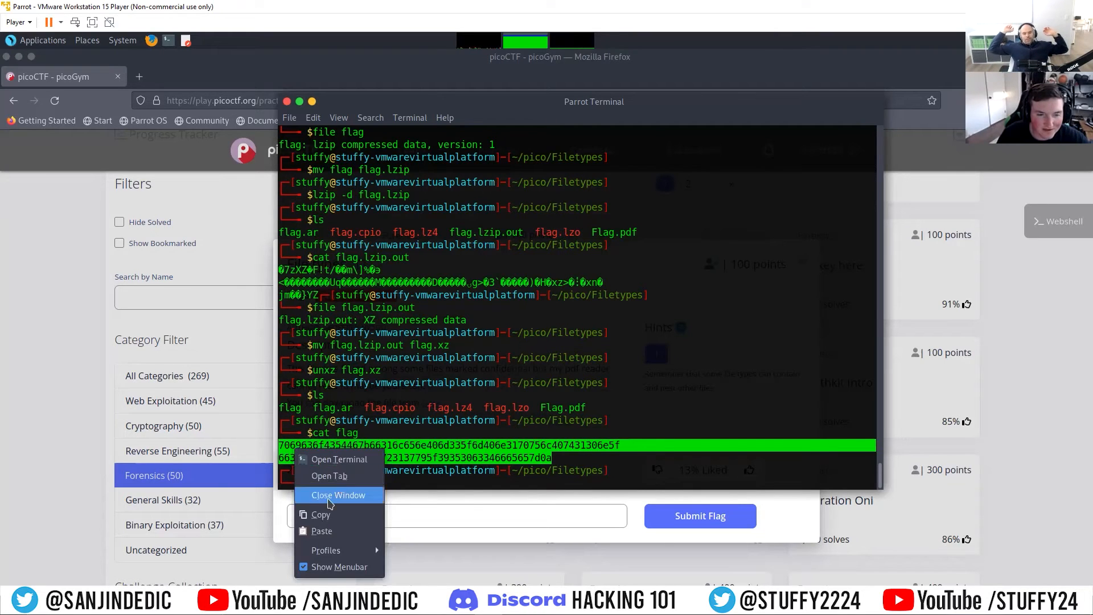
{"action": "left_click", "coordinate": [320, 514]}
Step: Search for cyberchef in a new browser tab and open the CyberChef site at gchq.github.io
{"action": "left_click", "coordinate": [141, 82]}
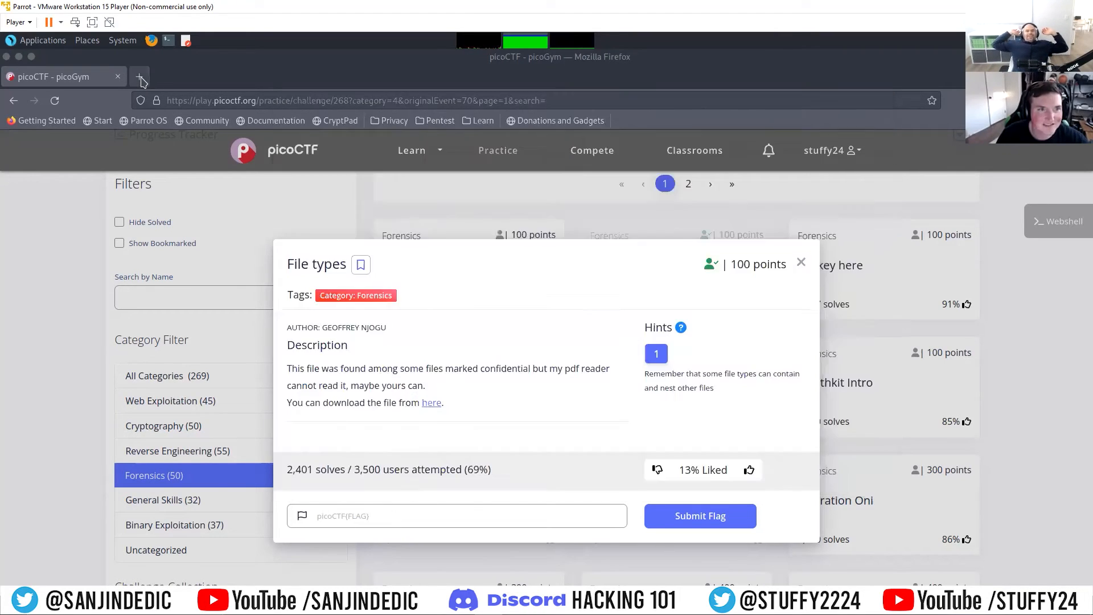
{"action": "left_click", "coordinate": [141, 80]}
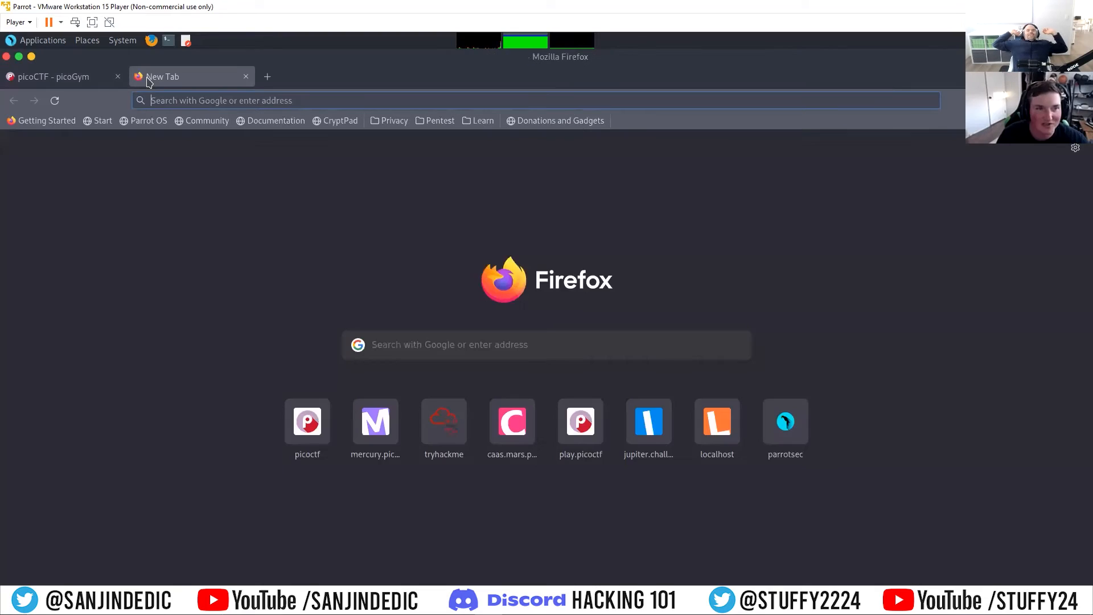
{"action": "left_click", "coordinate": [432, 125]}
{"action": "mouse_move", "coordinate": [481, 122]}
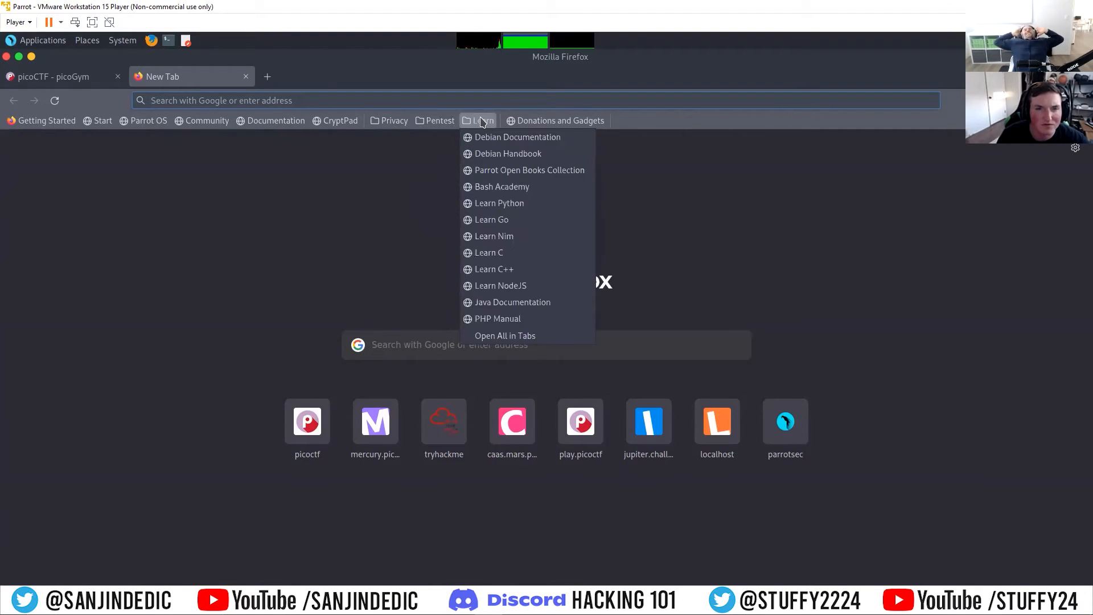
{"action": "mouse_move", "coordinate": [402, 125]}
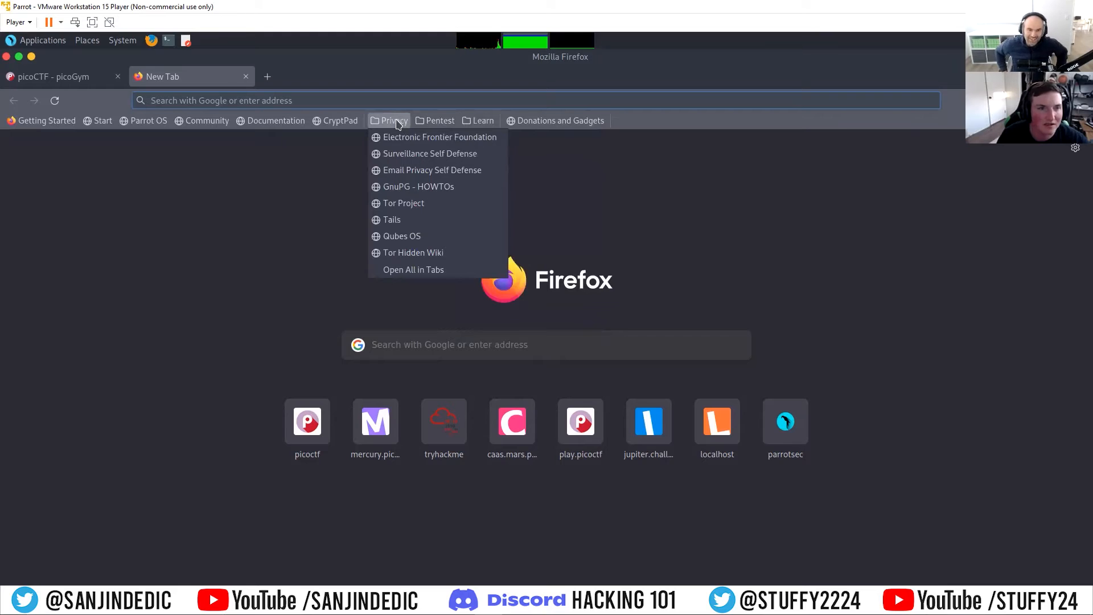
{"action": "left_click", "coordinate": [344, 101]}
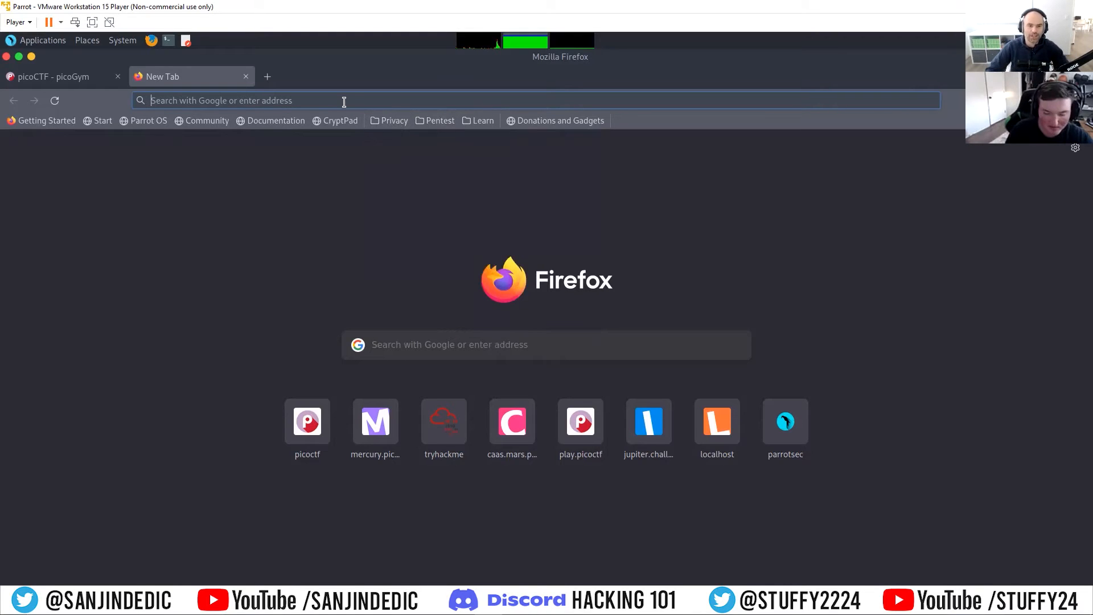
{"action": "type", "text": "cyber"}
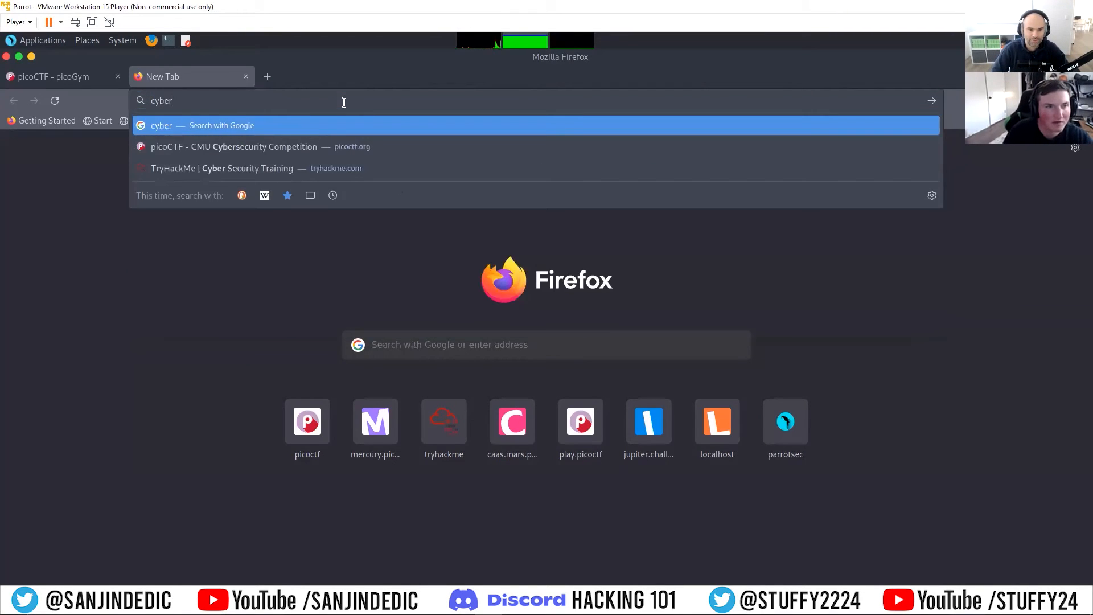
{"action": "type", "text": "chef"}
{"action": "key", "text": "Return"}
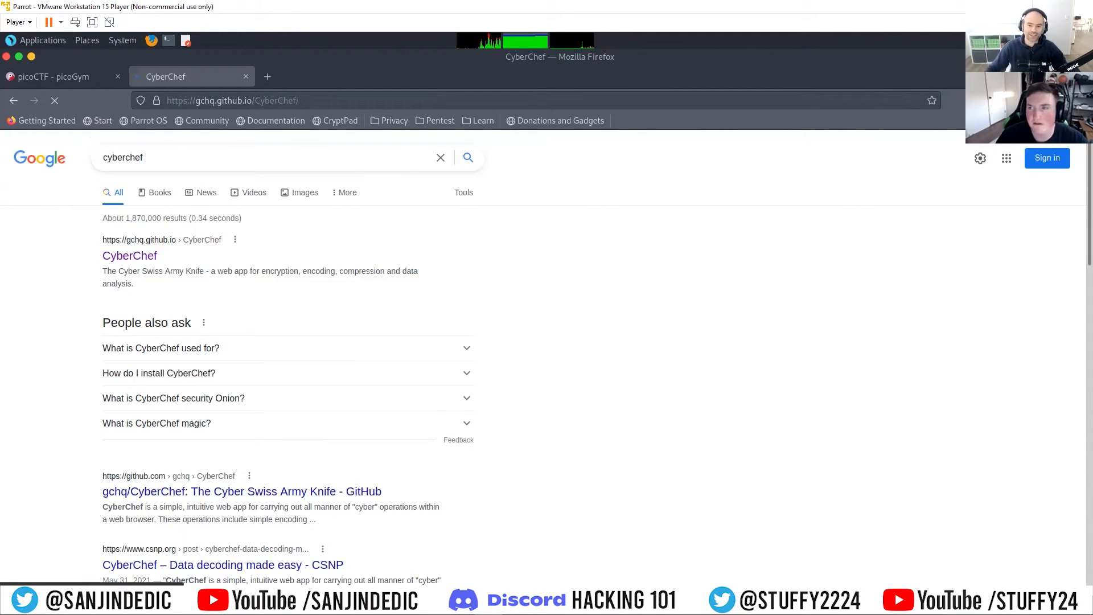
Step: Paste the copied hexadecimal string into CyberChef's input
{"action": "left_click", "coordinate": [1070, 100]}
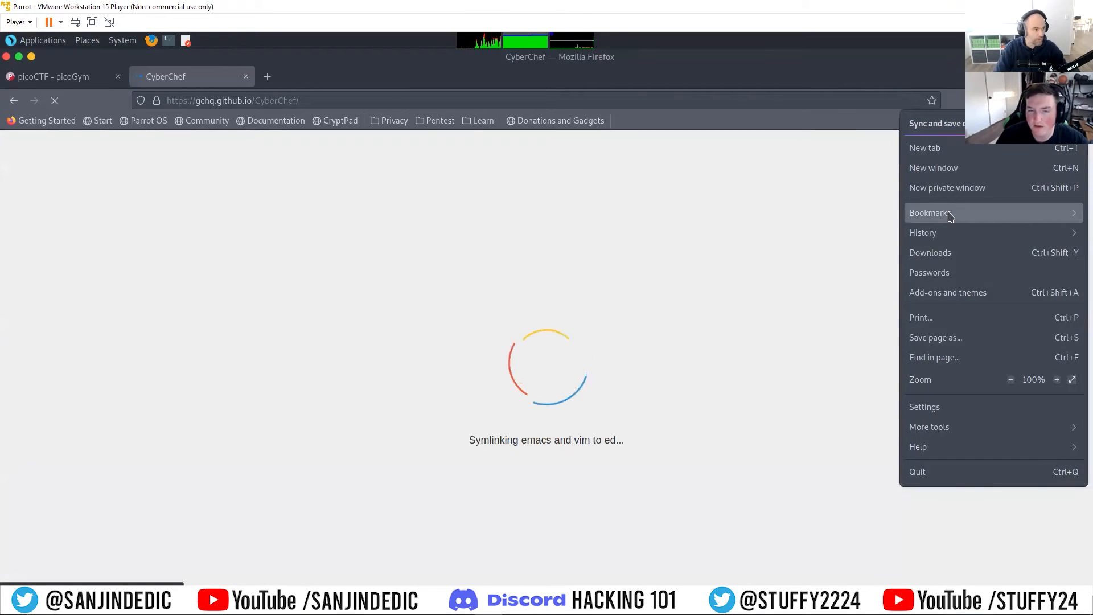
{"action": "left_click", "coordinate": [949, 214]}
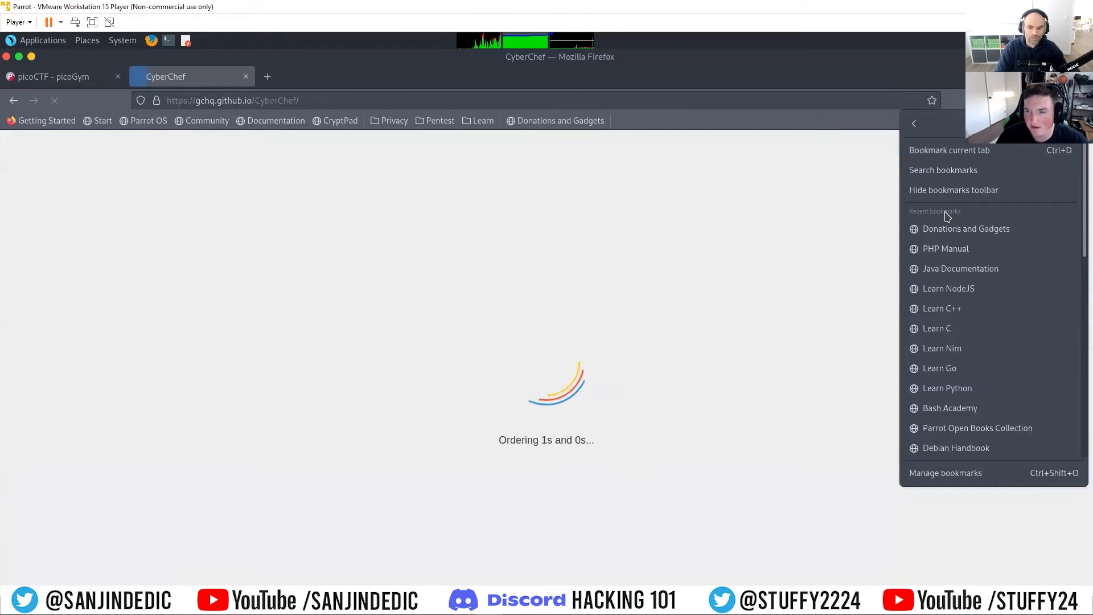
{"action": "right_click", "coordinate": [609, 226]}
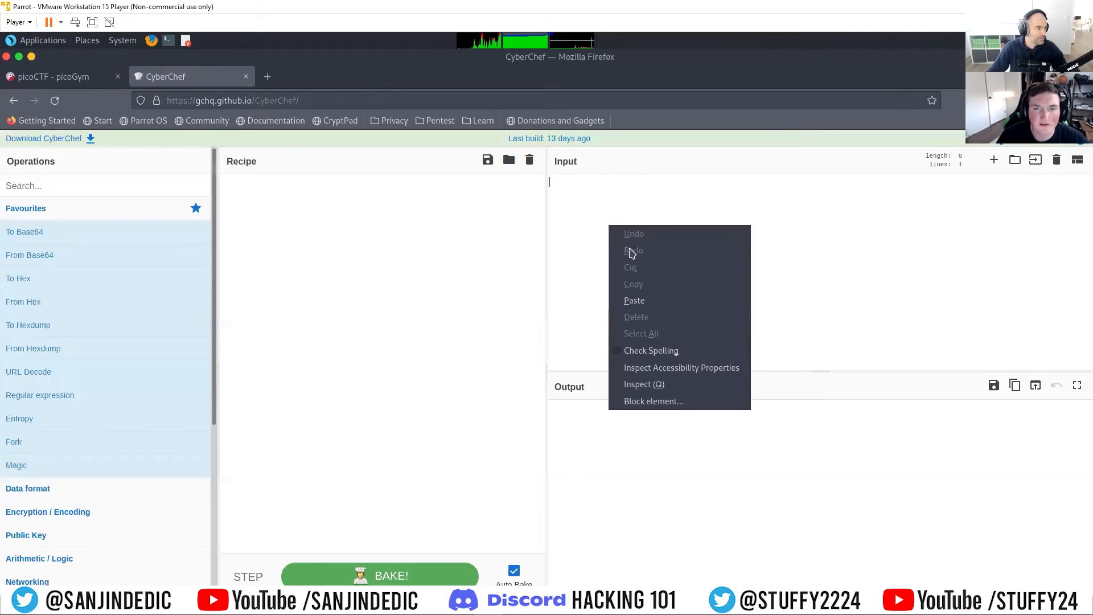
{"action": "left_click", "coordinate": [634, 300]}
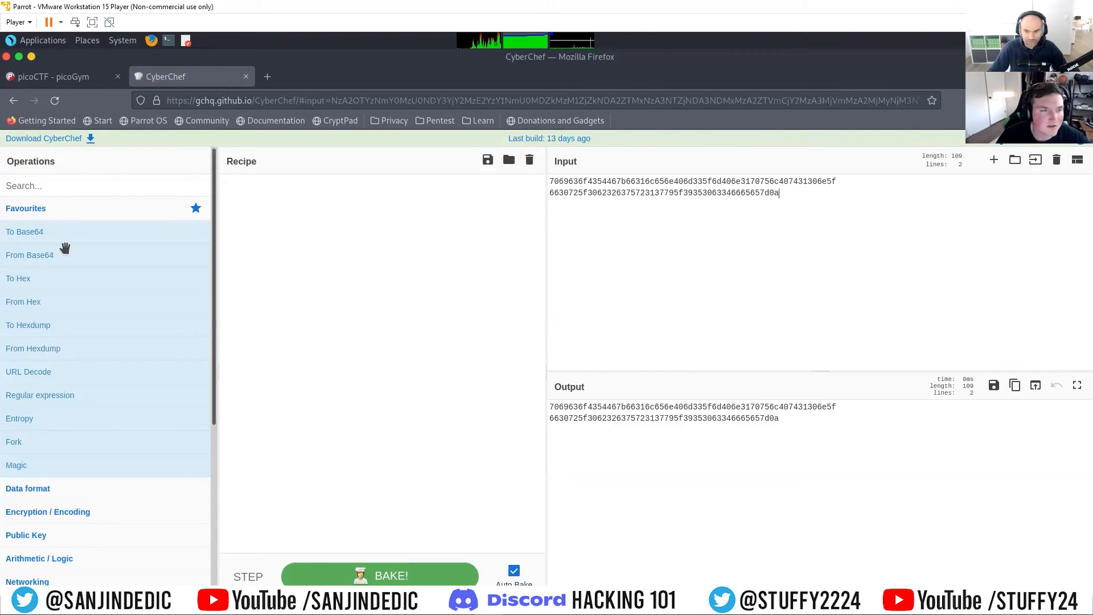
Step: Try decoding the string with the Magic operation in intensive mode and with From Hexdump, clearing the recipe after each attempt
{"action": "left_click_drag", "start_coordinate": [39, 464], "coordinate": [347, 279]}
{"action": "left_click", "coordinate": [376, 216]}
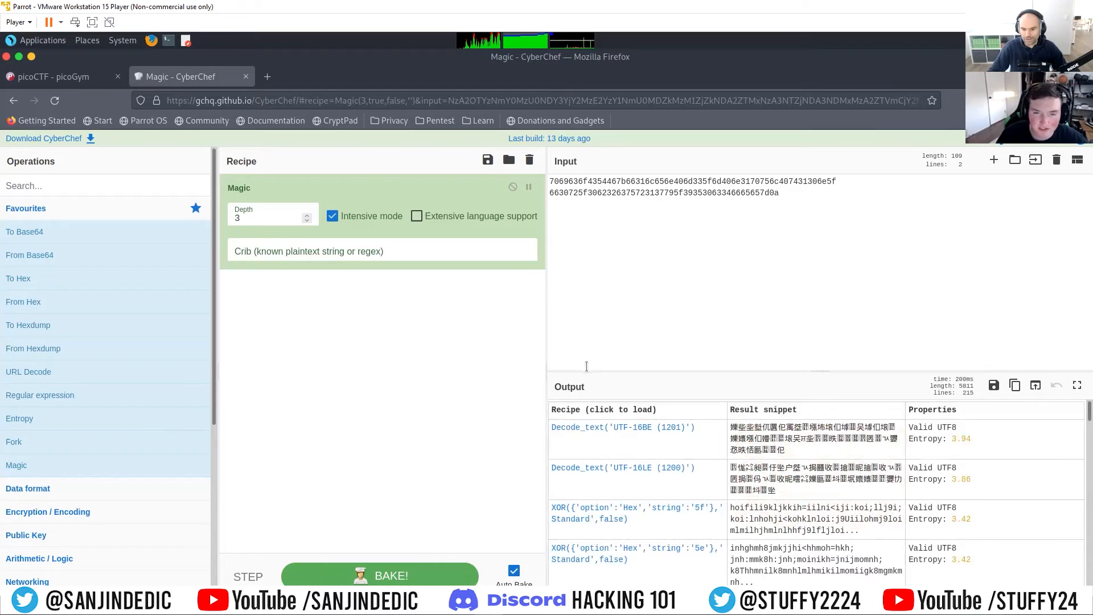
{"action": "scroll", "coordinate": [720, 443], "scroll_direction": "down", "scroll_amount": 3}
{"action": "scroll", "coordinate": [719, 443], "scroll_direction": "up", "scroll_amount": 3}
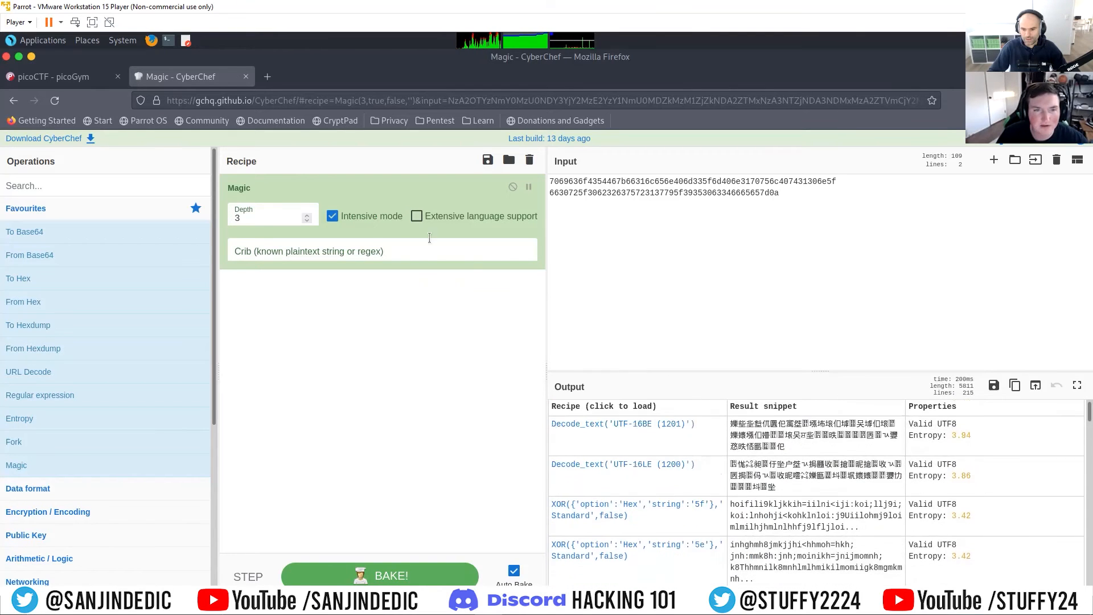
{"action": "left_click", "coordinate": [529, 160]}
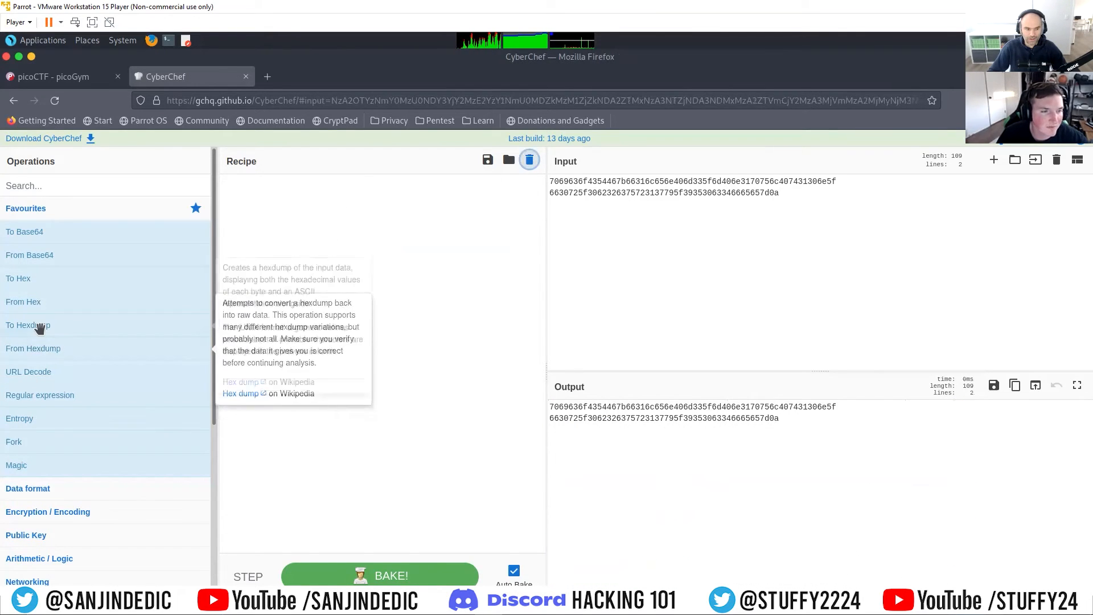
{"action": "left_click_drag", "start_coordinate": [34, 348], "coordinate": [422, 281]}
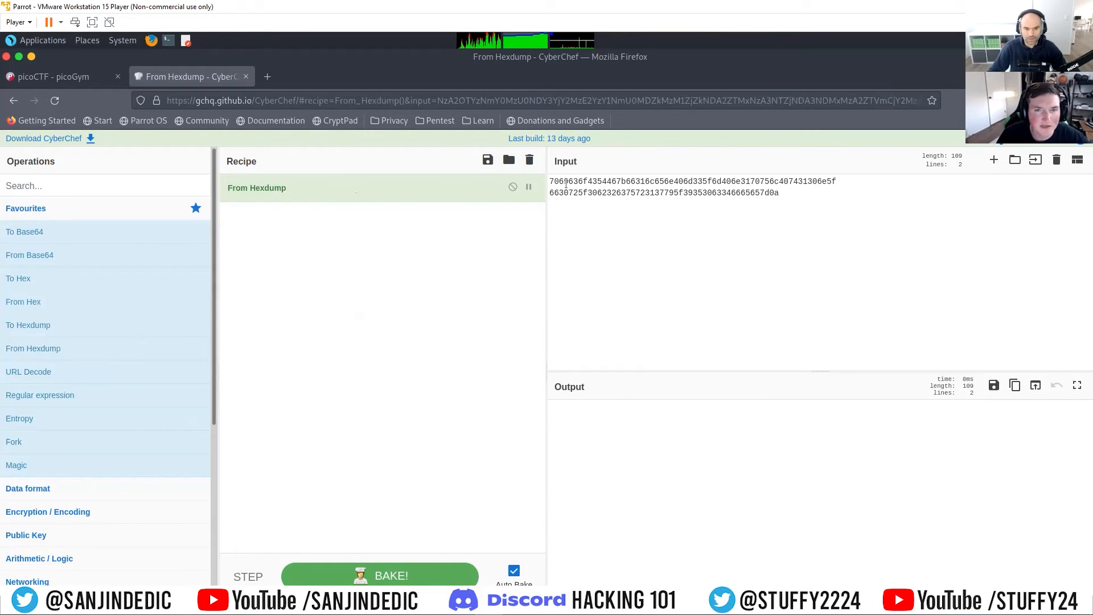
{"action": "left_click", "coordinate": [529, 160]}
Step: Decode the string with the From Hex operation and copy the complete picoCTF flag from the output
{"action": "left_click_drag", "start_coordinate": [47, 306], "coordinate": [319, 250]}
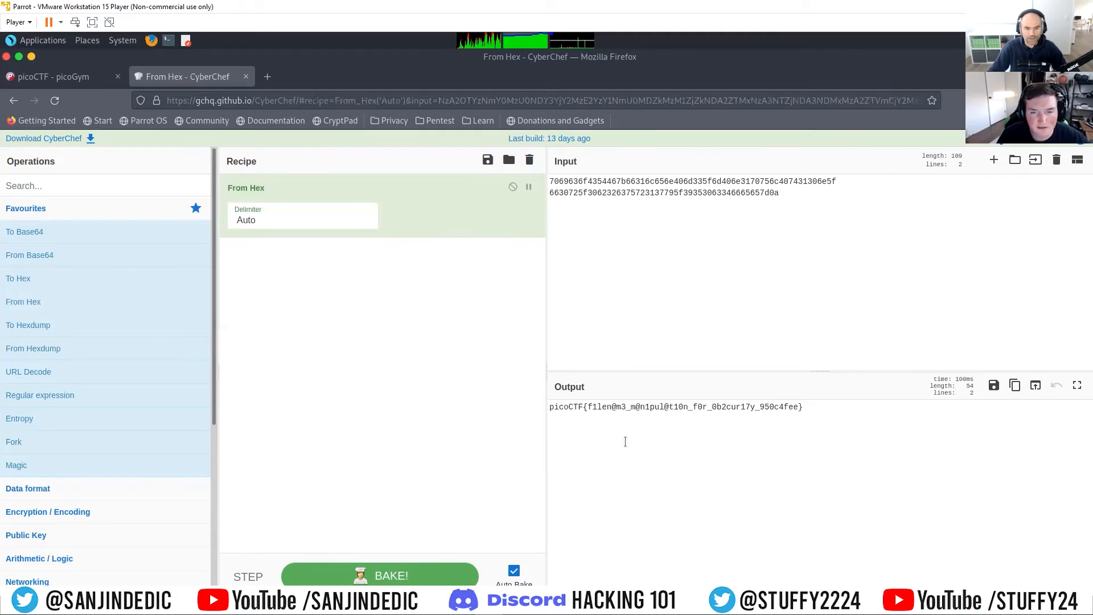
{"action": "left_click", "coordinate": [804, 407]}
{"action": "left_click_drag", "start_coordinate": [805, 406], "coordinate": [550, 407]}
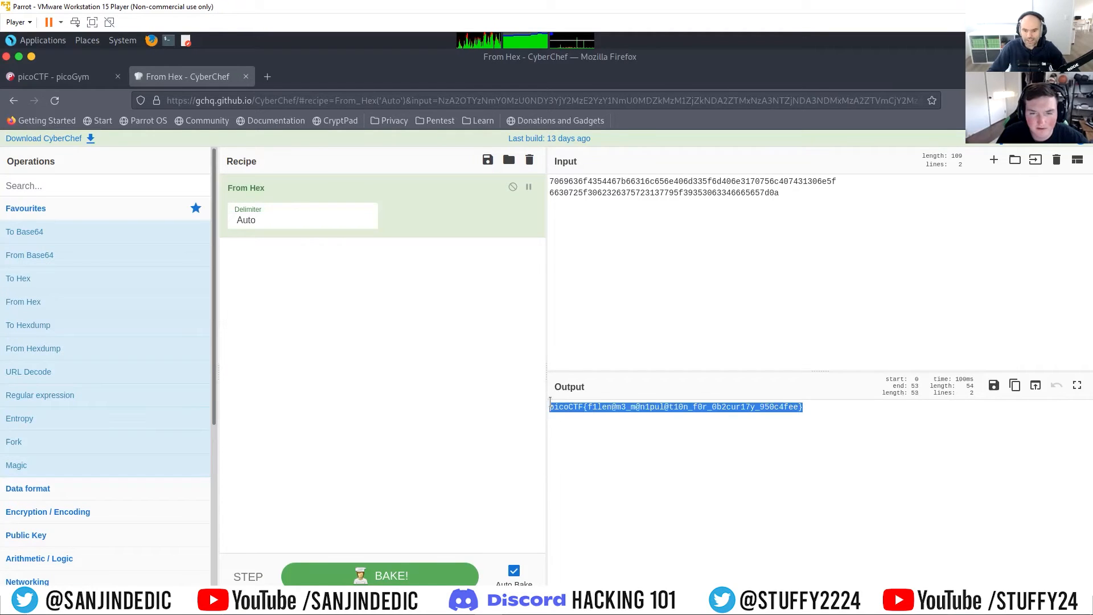
{"action": "right_click", "coordinate": [564, 407]}
{"action": "left_click", "coordinate": [589, 465]}
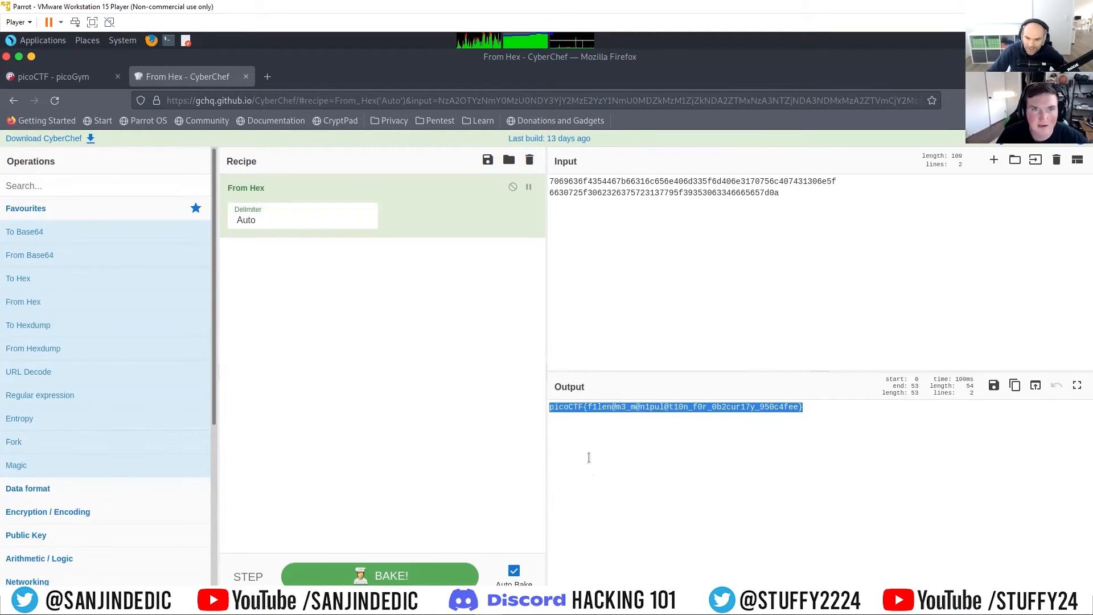
Step: Paste and submit the decoded flag for the File types challenge in picoGym, and briefly reopen and close that challenge's details
{"action": "left_click", "coordinate": [52, 80]}
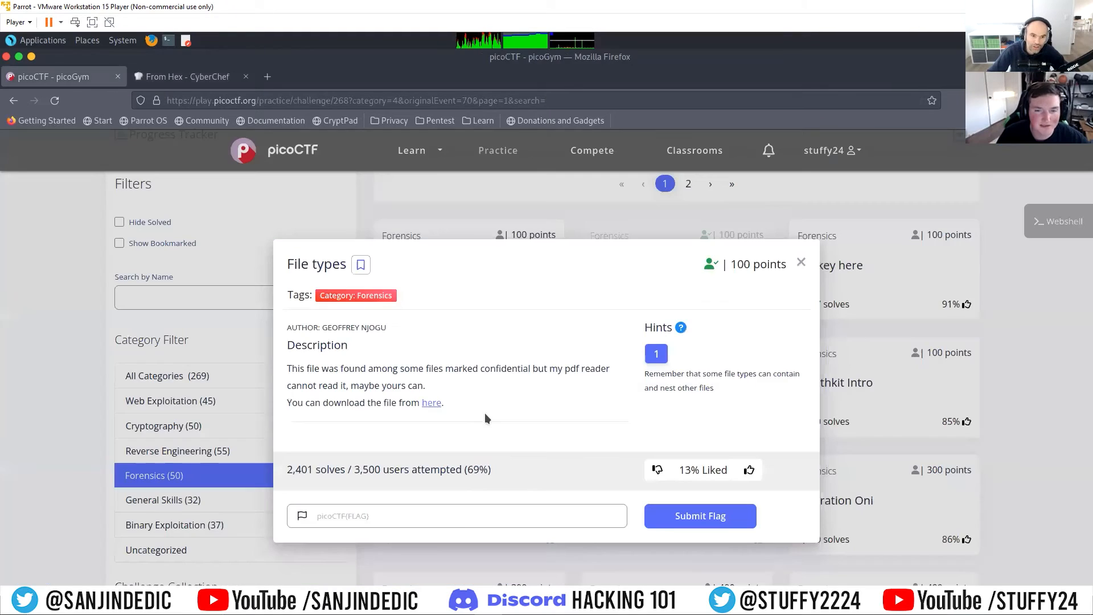
{"action": "right_click", "coordinate": [462, 517]}
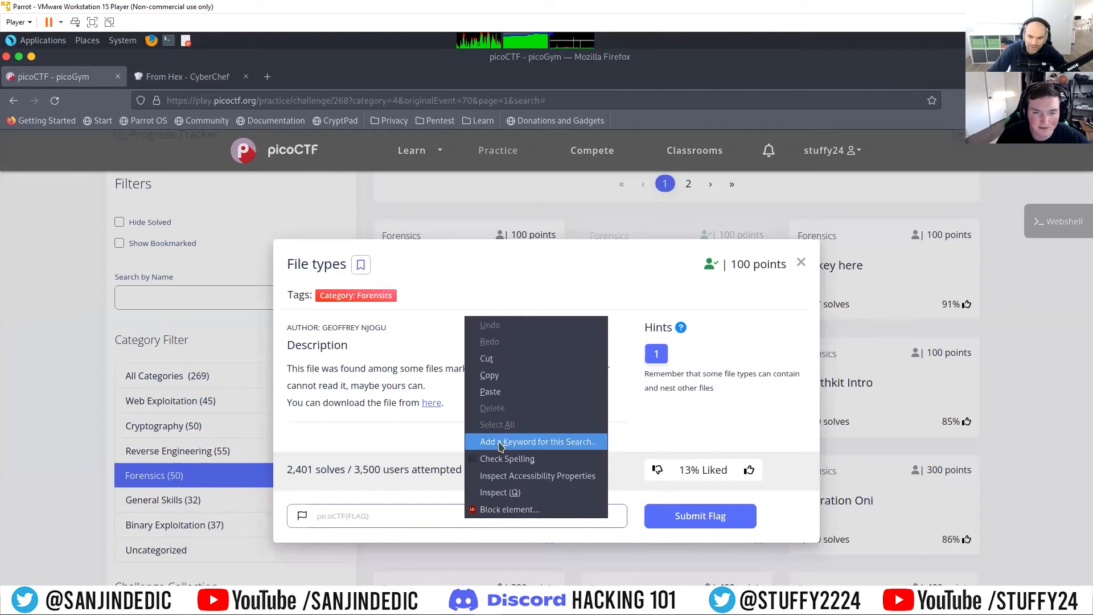
{"action": "left_click", "coordinate": [490, 392]}
{"action": "left_click", "coordinate": [683, 517]}
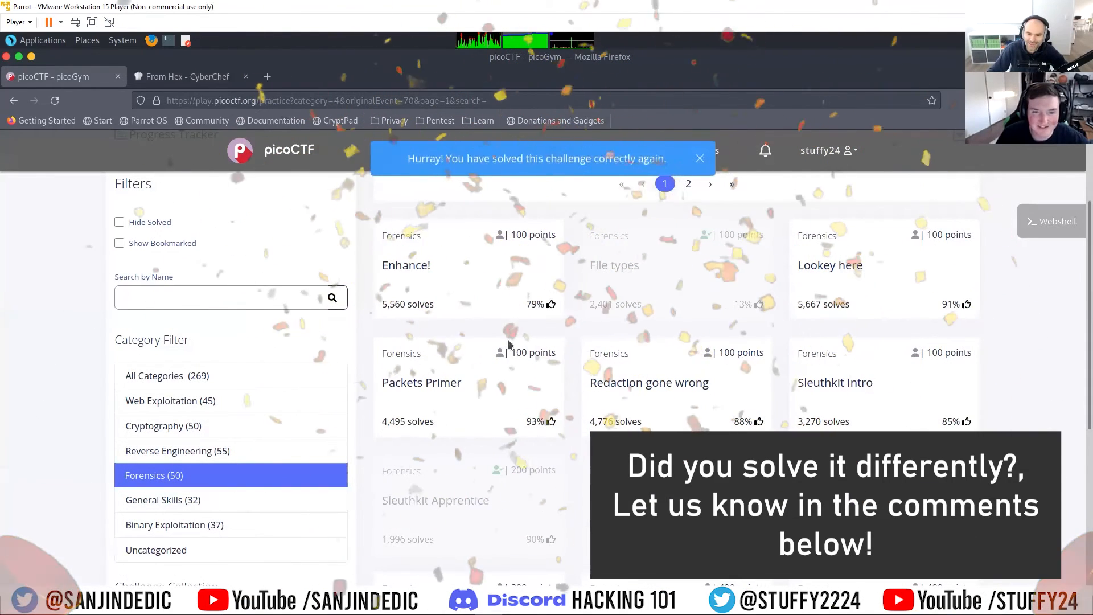
{"action": "left_click", "coordinate": [626, 269]}
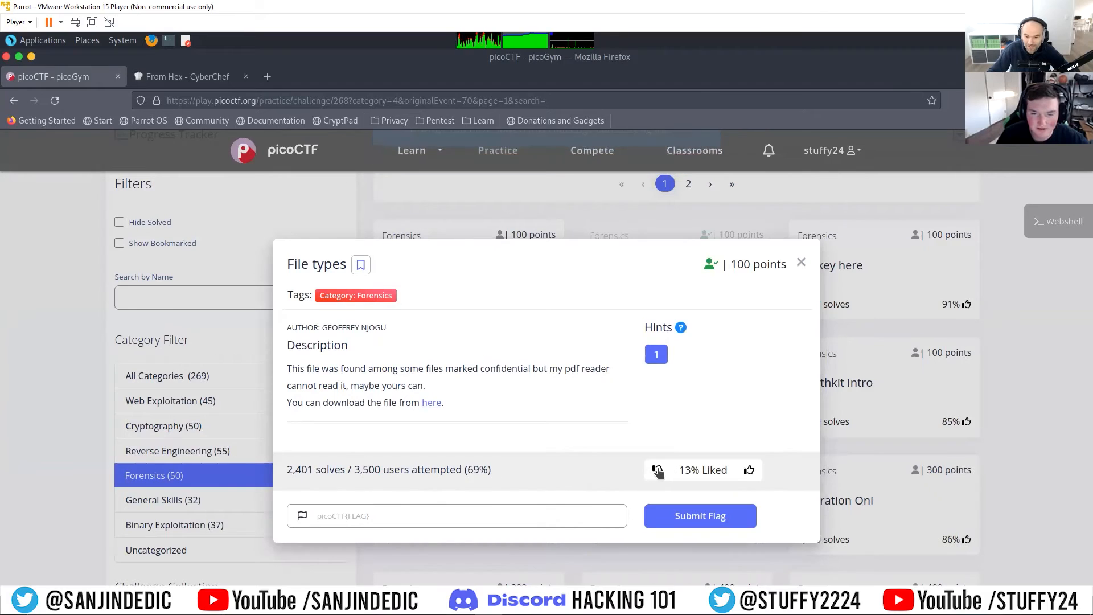
{"action": "left_click", "coordinate": [516, 192]}
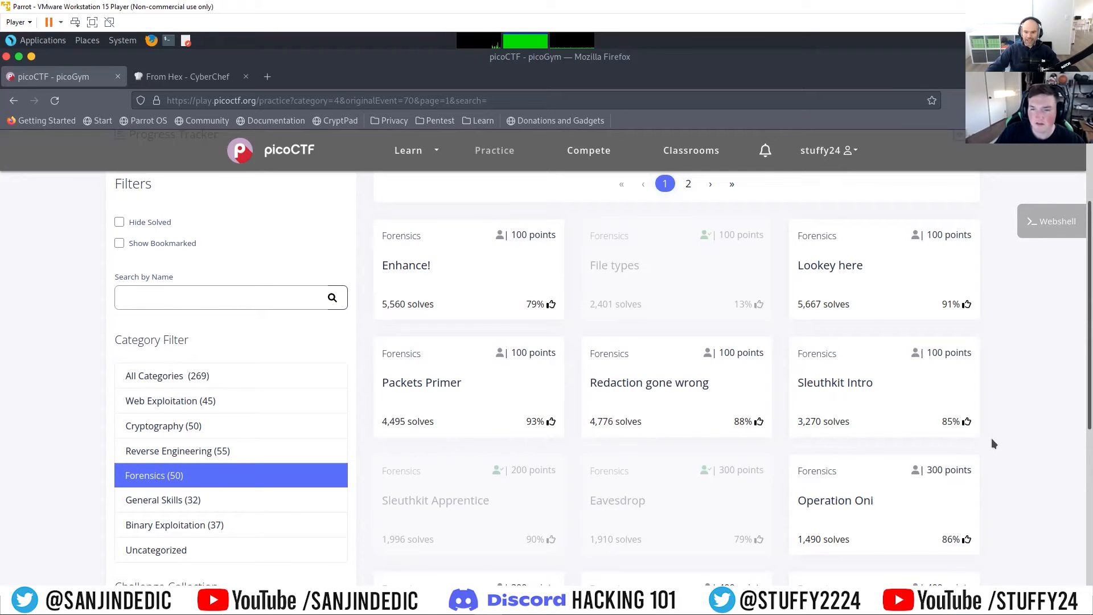
Step: Open the Sleuthkit Intro challenge from the Forensics list and read its description
{"action": "scroll", "coordinate": [1059, 402], "scroll_direction": "down", "scroll_amount": 2}
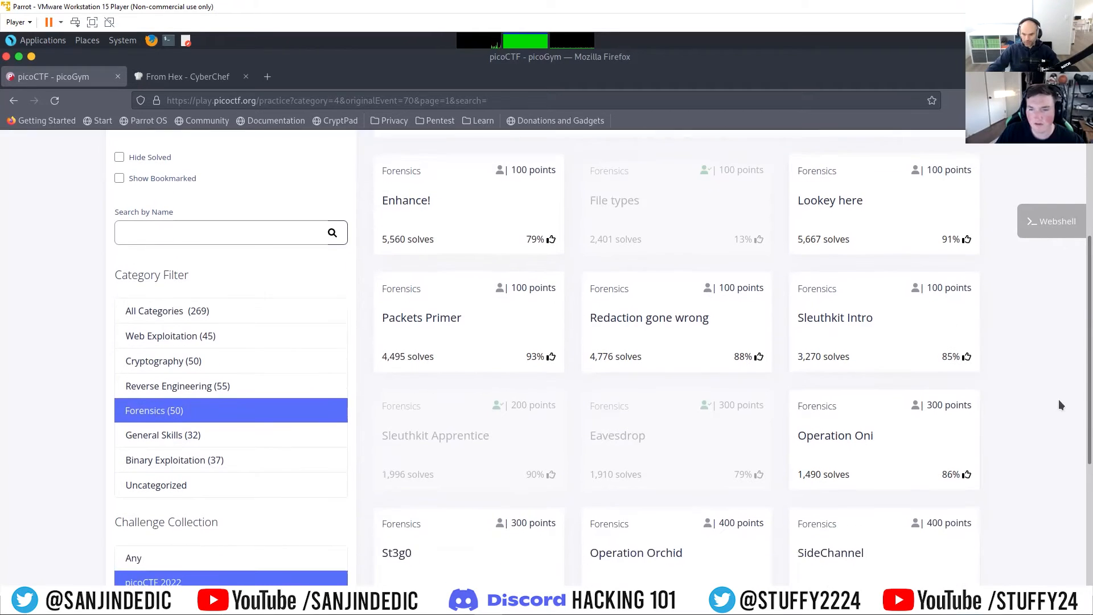
{"action": "left_click", "coordinate": [844, 319]}
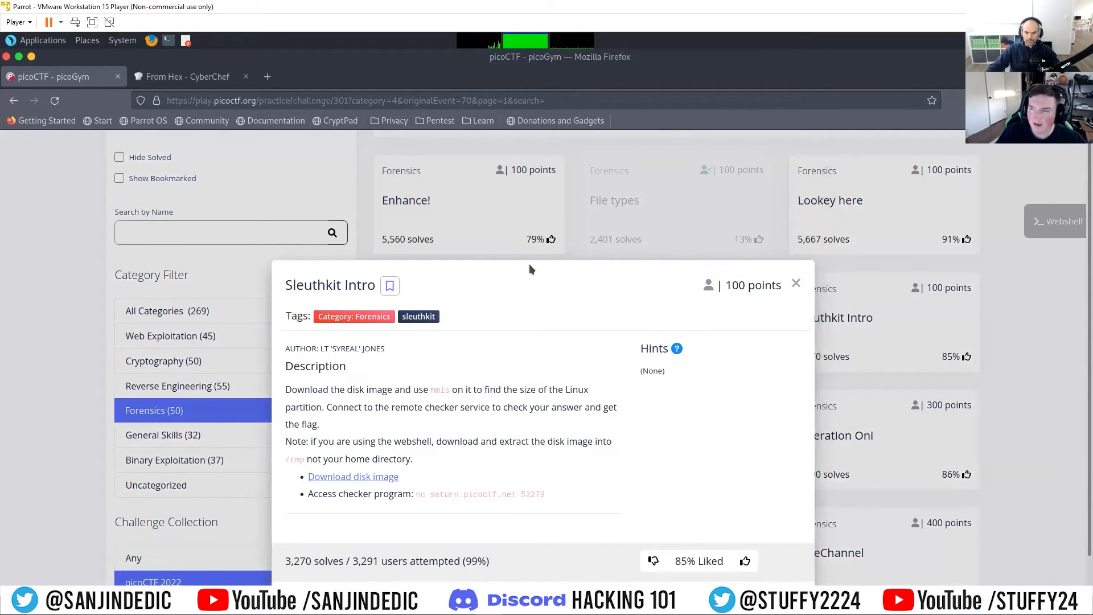
{"action": "left_click_drag", "start_coordinate": [529, 266], "coordinate": [540, 187]}
{"action": "left_click", "coordinate": [533, 299]}
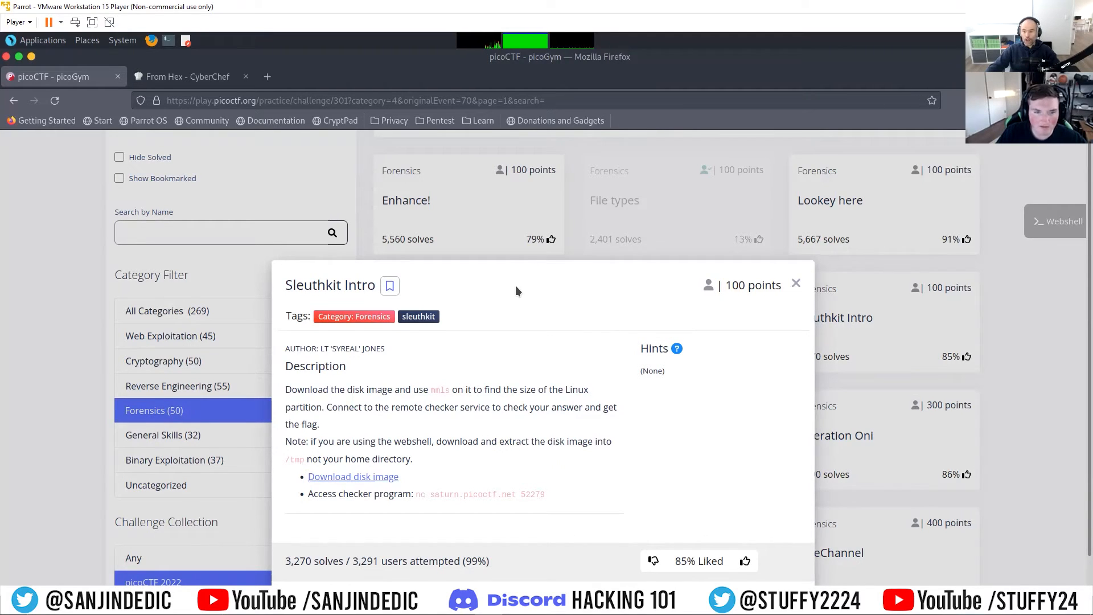
{"action": "scroll", "coordinate": [515, 285], "scroll_direction": "down", "scroll_amount": 1}
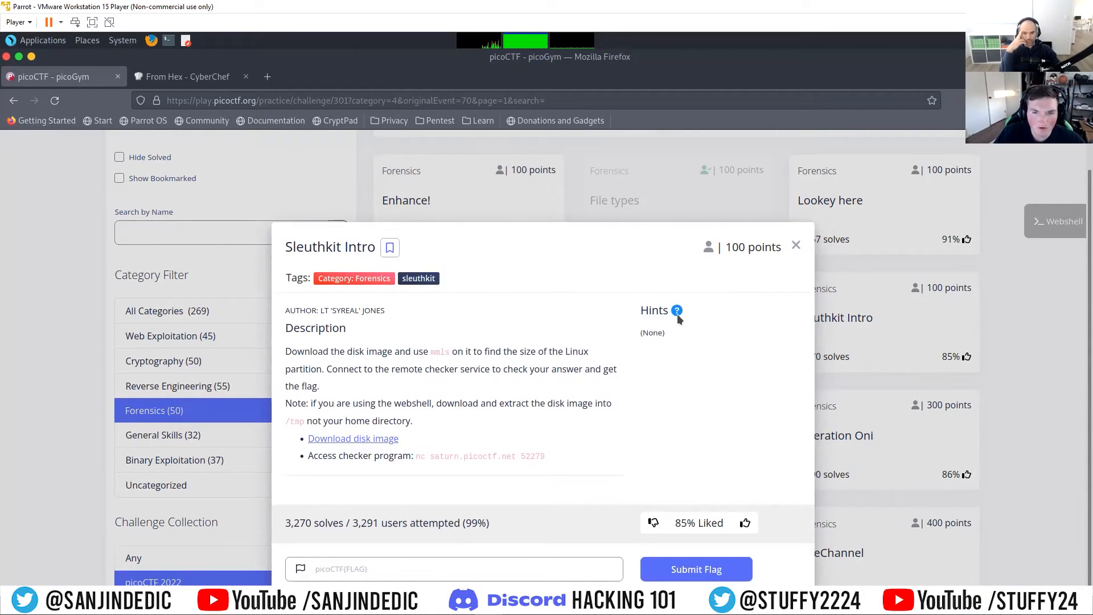
{"action": "mouse_move", "coordinate": [677, 315]}
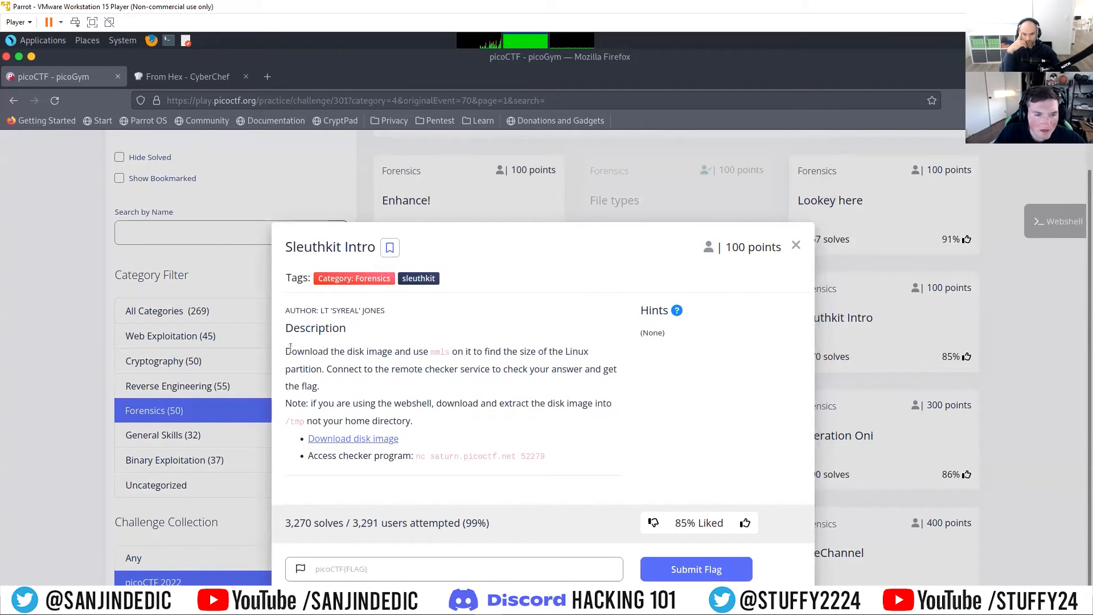
{"action": "left_click_drag", "start_coordinate": [287, 350], "coordinate": [401, 353]}
{"action": "left_click", "coordinate": [454, 364]}
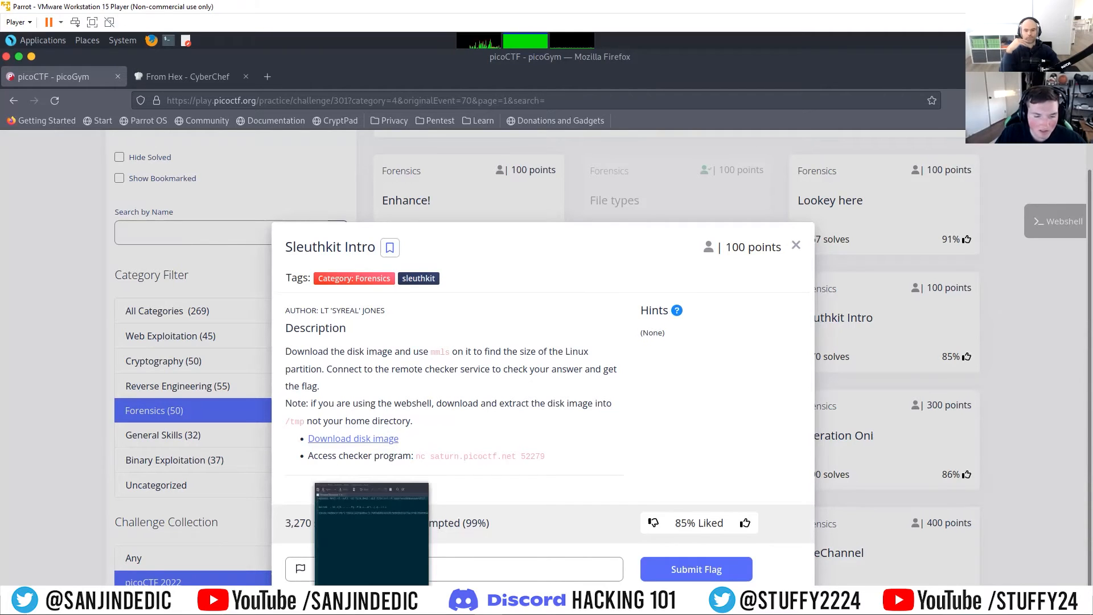
Step: Switch to Pluma, close the unsaved document without saving, and dismiss the editor window
{"action": "left_click", "coordinate": [374, 599]}
{"action": "left_click", "coordinate": [587, 160]}
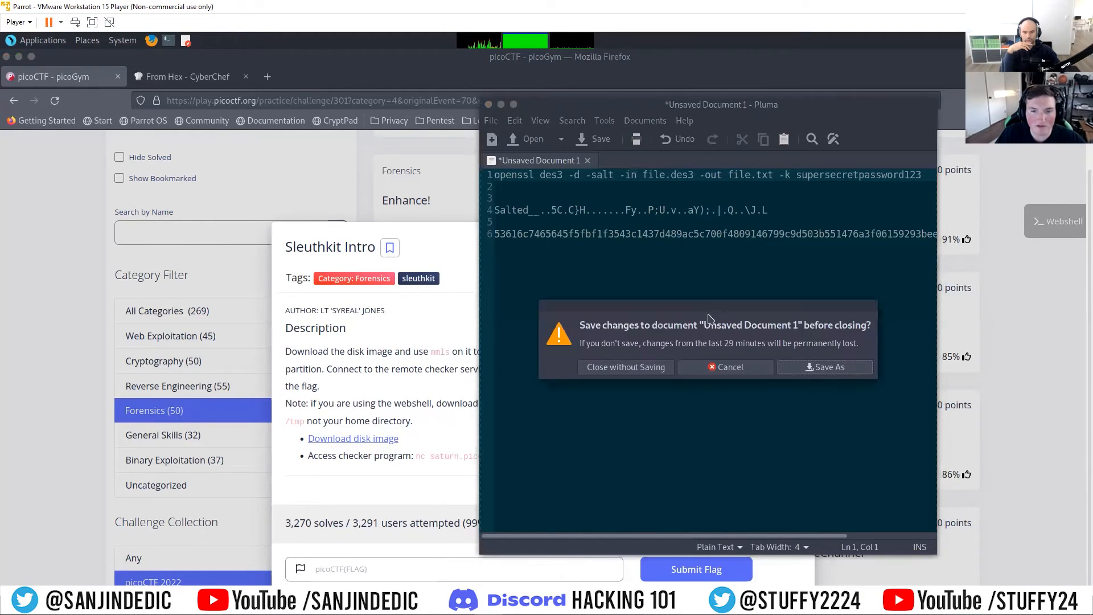
{"action": "left_click", "coordinate": [608, 368]}
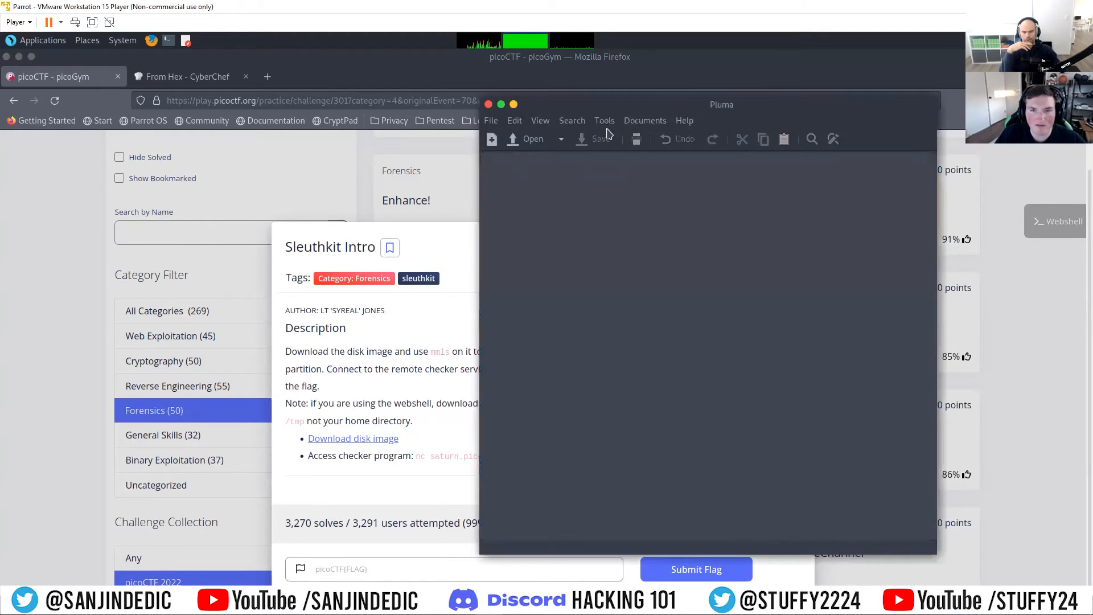
{"action": "left_click", "coordinate": [501, 104]}
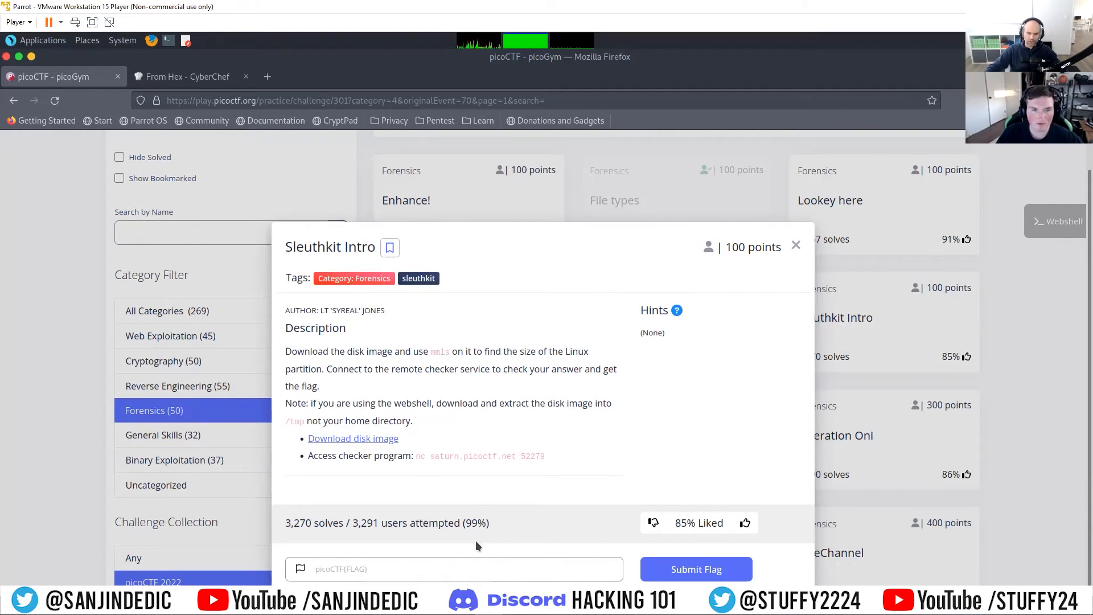
Step: Switch to the terminal, clear its screen and go up to the ~/pico folder with cd .
{"action": "key", "text": "alt+Tab"}
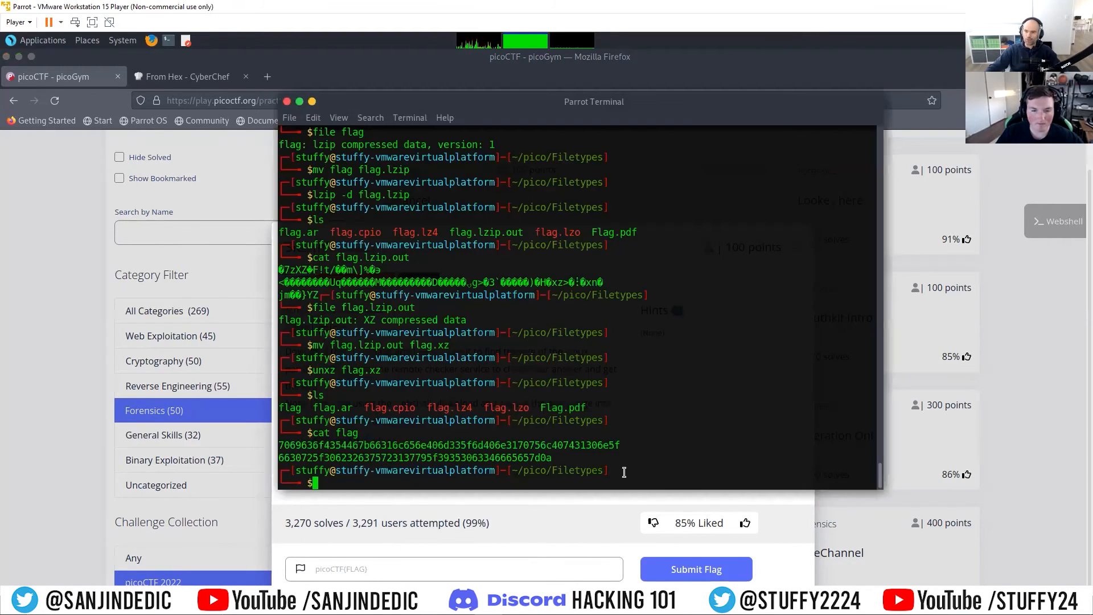
{"action": "key", "text": "ctrl+l"}
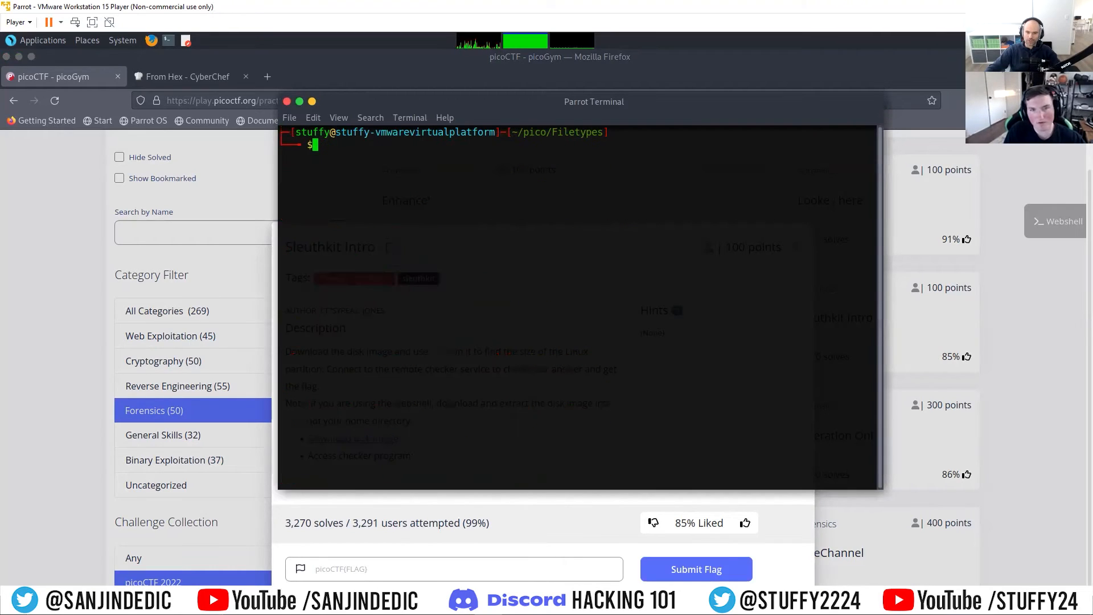
{"action": "type", "text": "cd .."}
{"action": "key", "text": "Return"}
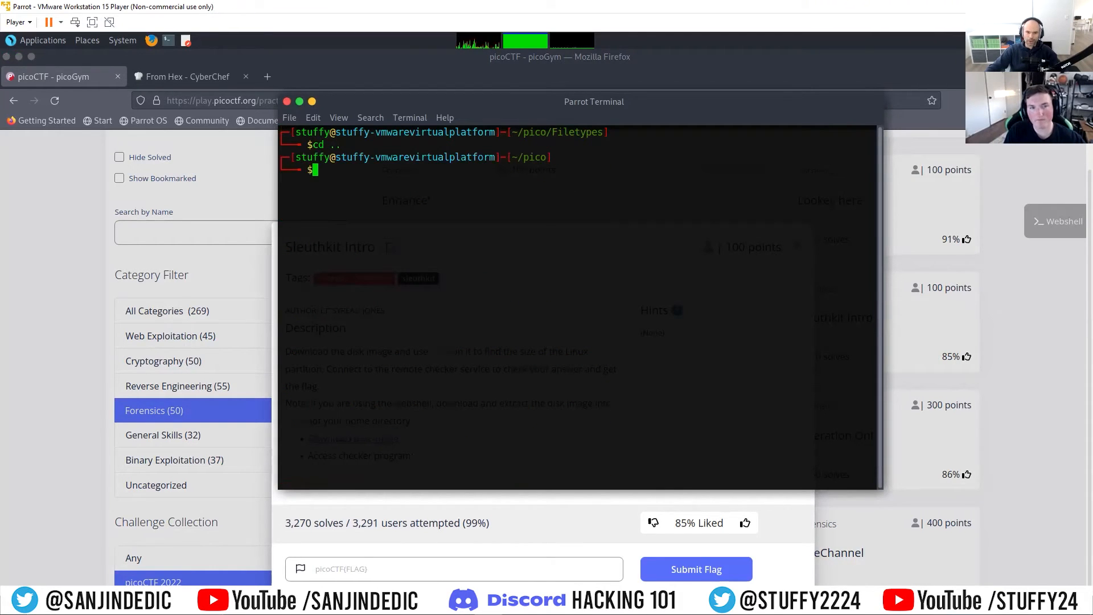
Step: List the pico folder, change into the sleuthkit directory and list its files
{"action": "type", "text": "ls"}
{"action": "key", "text": "Return"}
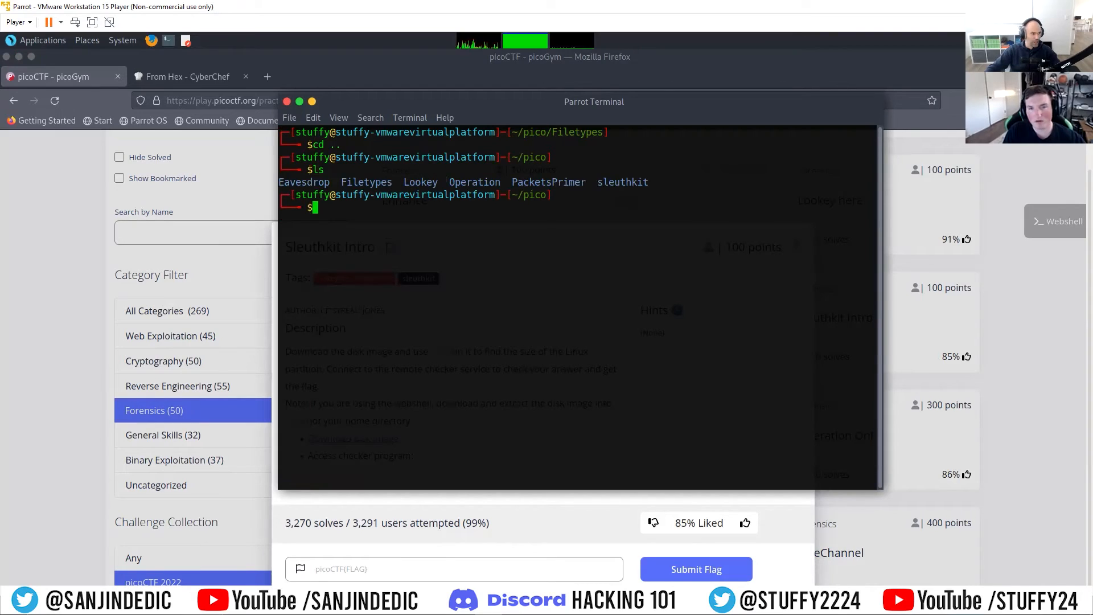
{"action": "type", "text": "cd sle"}
{"action": "key", "text": "Tab"}
{"action": "key", "text": "Return"}
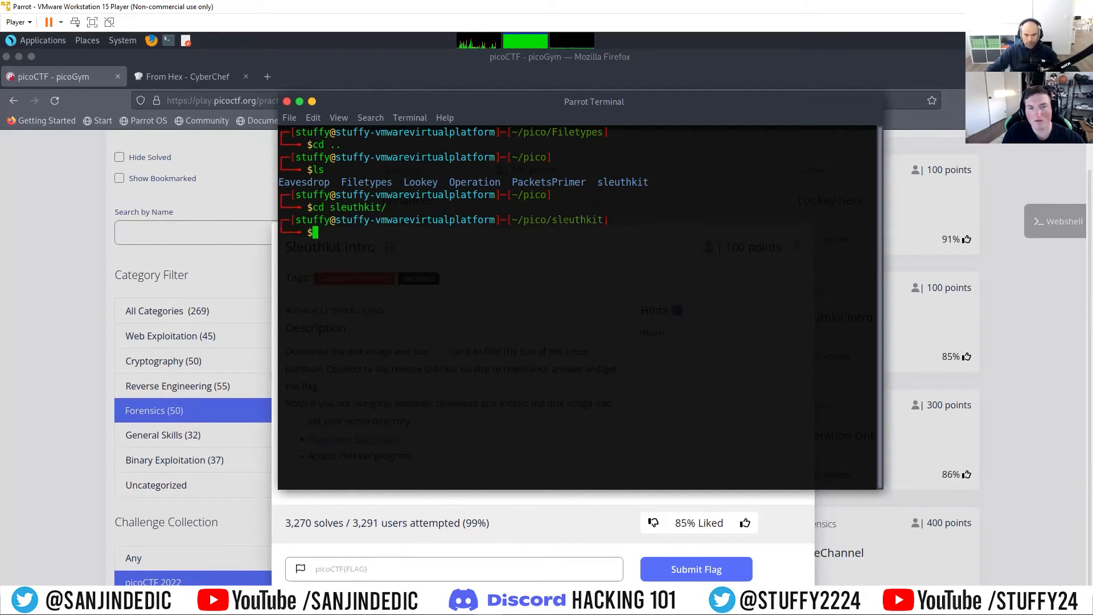
{"action": "type", "text": "ls"}
{"action": "key", "text": "Return"}
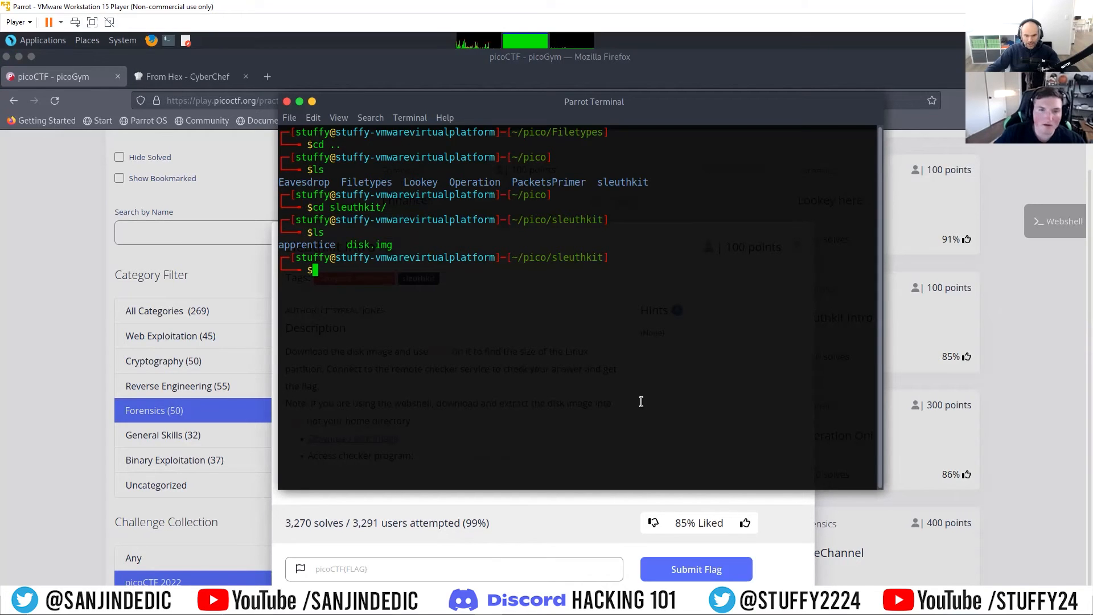
Step: Move the terminal out of the way and copy the checker command nc saturn.picoctf.net 52279 from the Sleuthkit Intro description
{"action": "left_click_drag", "start_coordinate": [588, 102], "coordinate": [739, 44]}
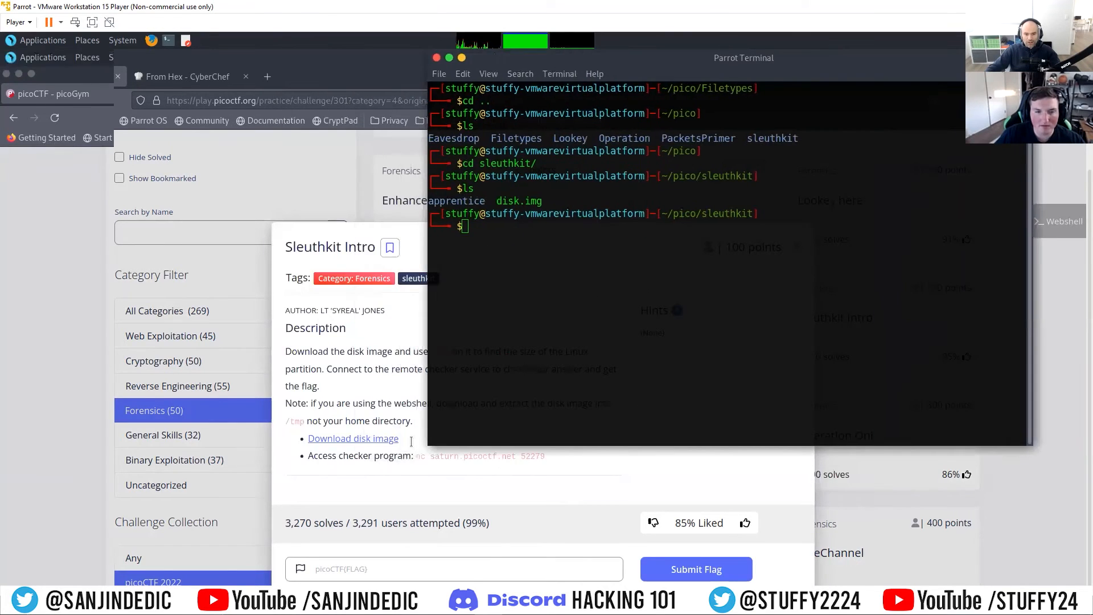
{"action": "left_click", "coordinate": [32, 57]}
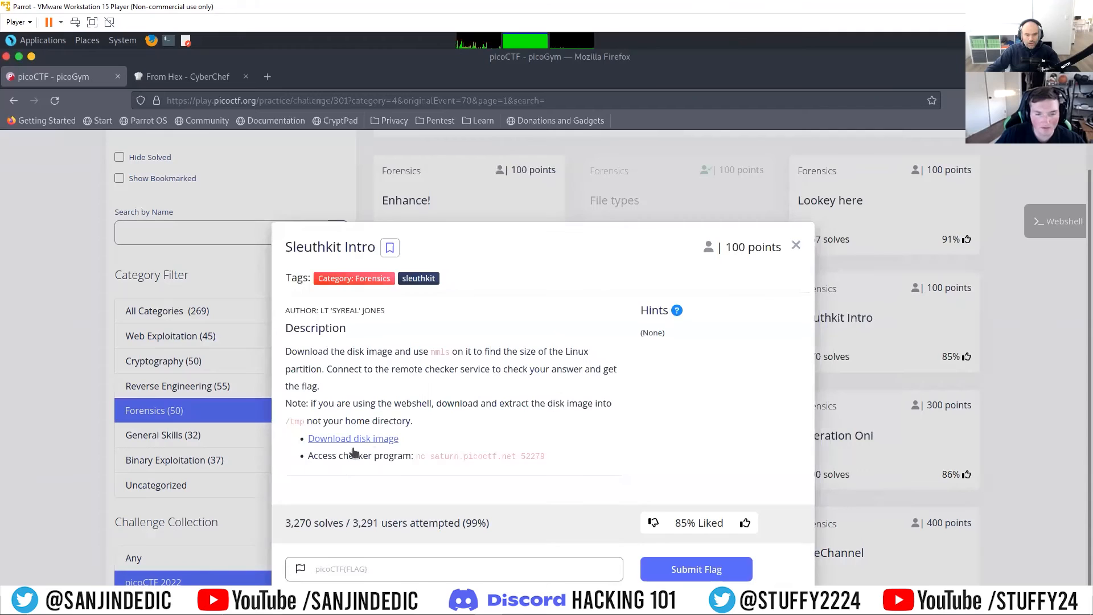
{"action": "left_click_drag", "start_coordinate": [415, 456], "coordinate": [556, 455]}
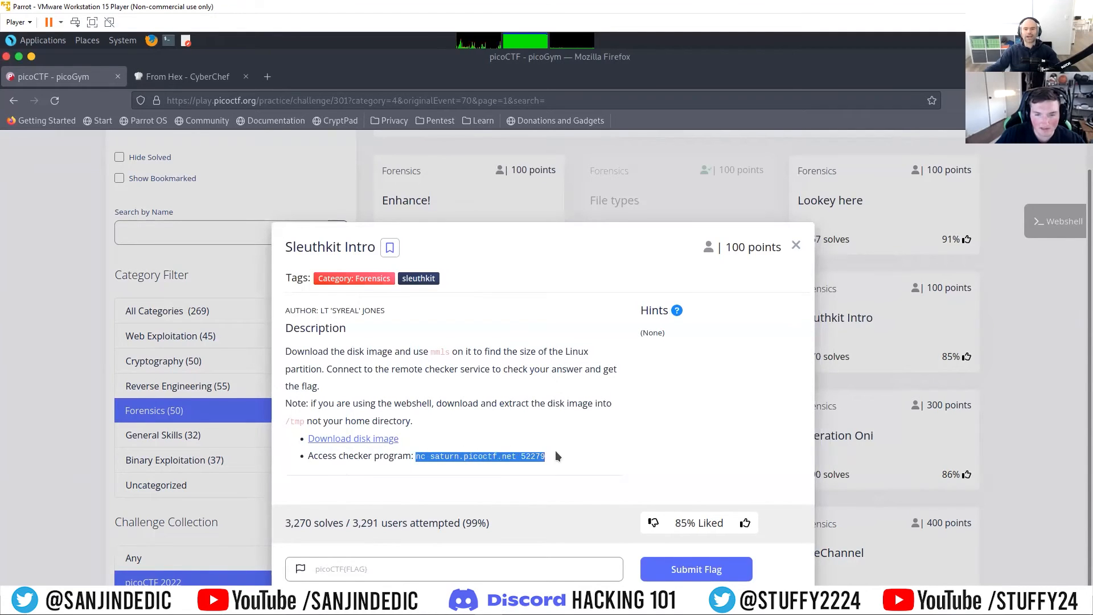
{"action": "right_click", "coordinate": [537, 456]}
{"action": "left_click", "coordinate": [577, 471]}
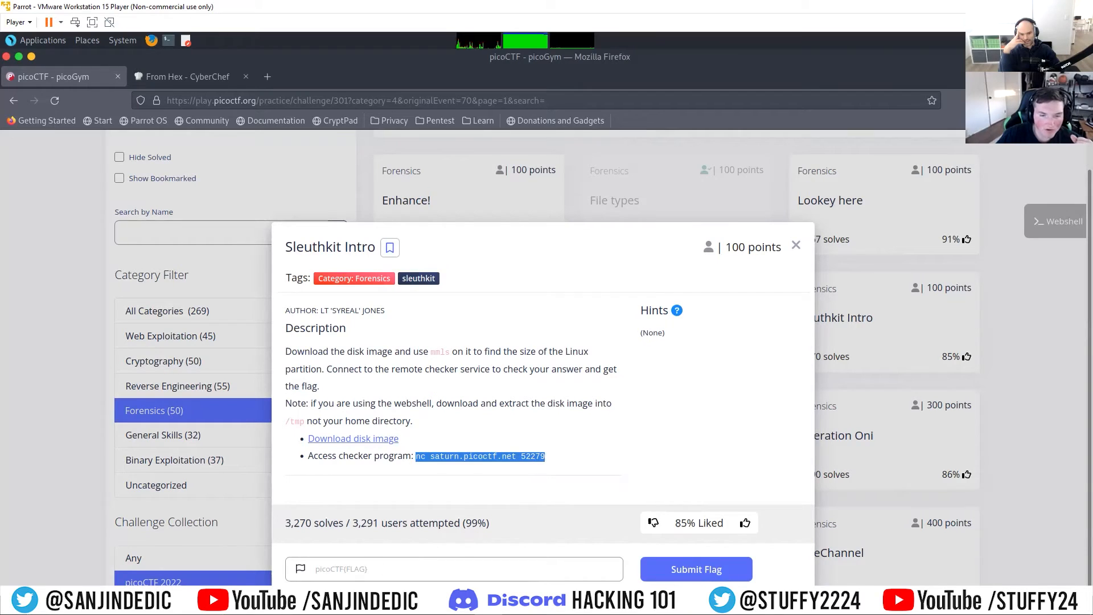
Step: Return to the terminal, restore it from full size and place it beside the Sleuthkit Intro description
{"action": "key", "text": "alt+Tab"}
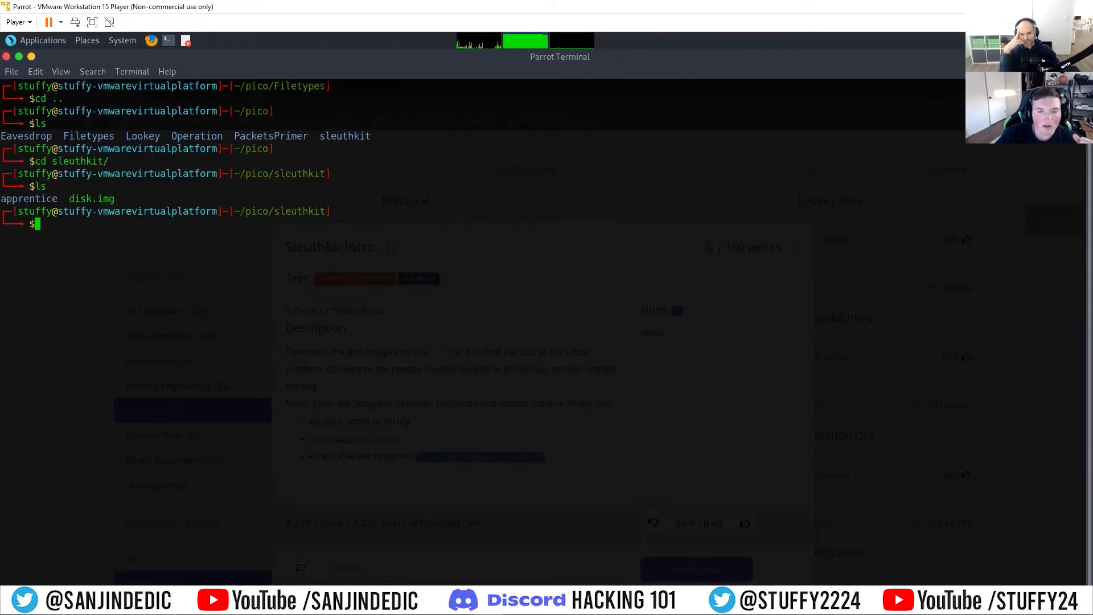
{"action": "left_click", "coordinate": [19, 56]}
{"action": "left_click_drag", "start_coordinate": [279, 59], "coordinate": [782, 120]}
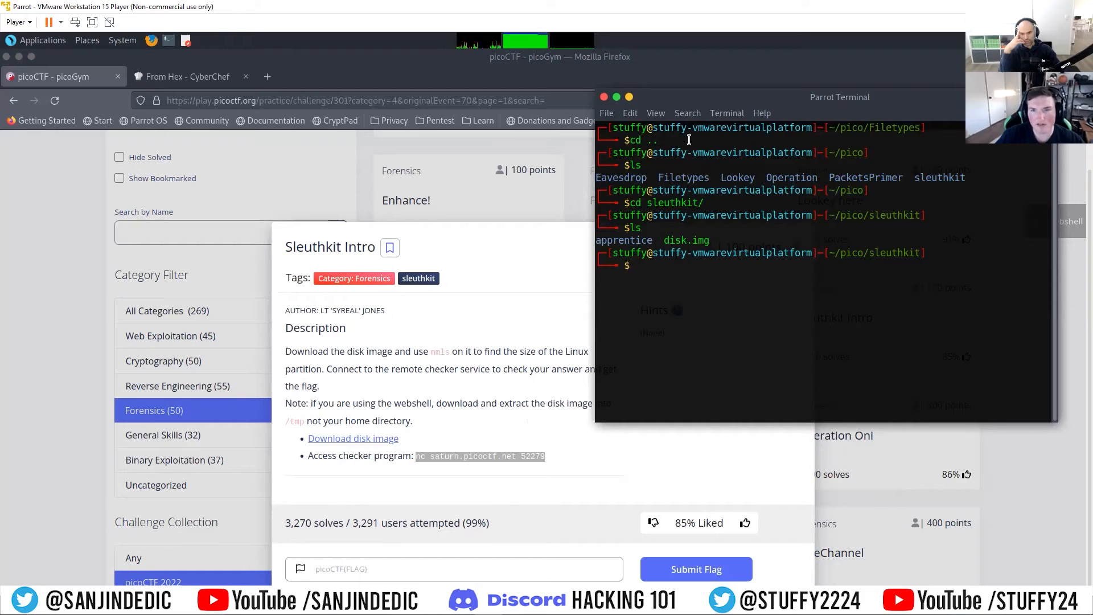
{"action": "left_click_drag", "start_coordinate": [685, 99], "coordinate": [504, 108]}
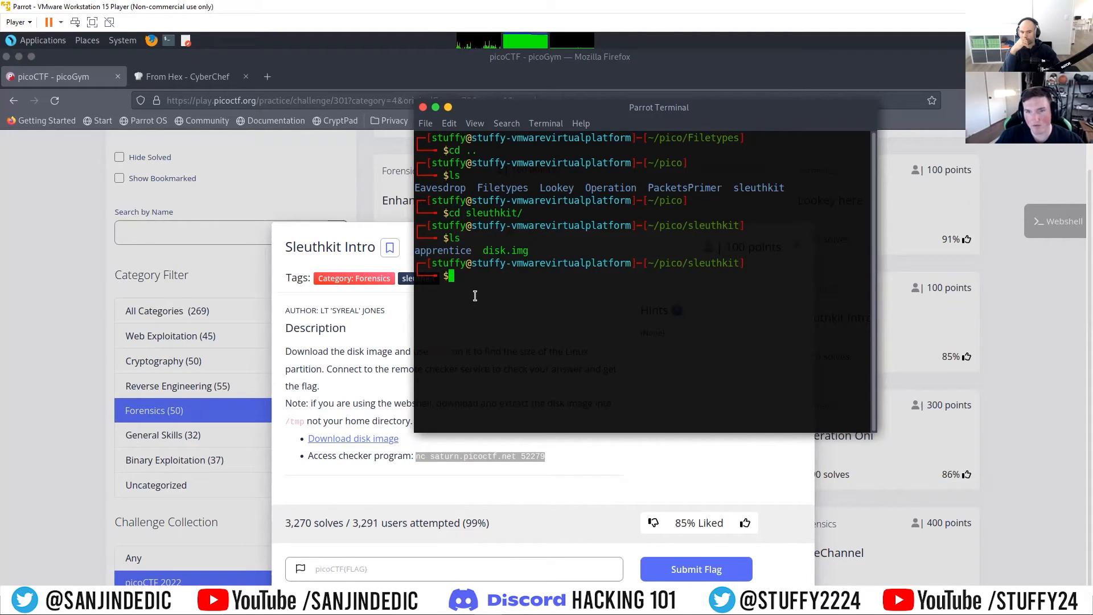
{"action": "left_click_drag", "start_coordinate": [594, 107], "coordinate": [580, 109]}
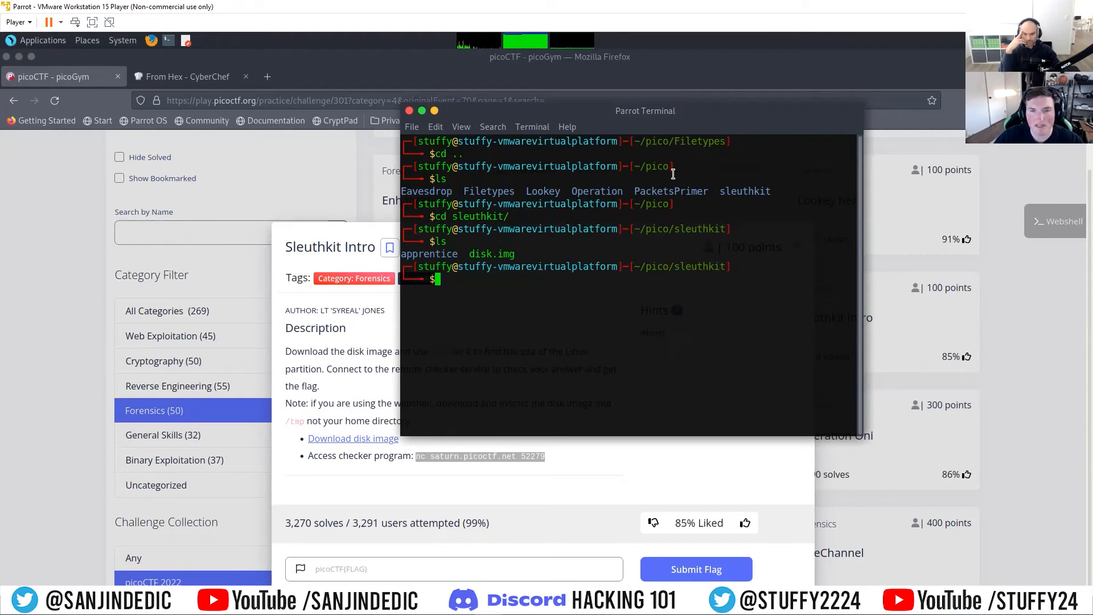
{"action": "left_click_drag", "start_coordinate": [610, 112], "coordinate": [751, 116]}
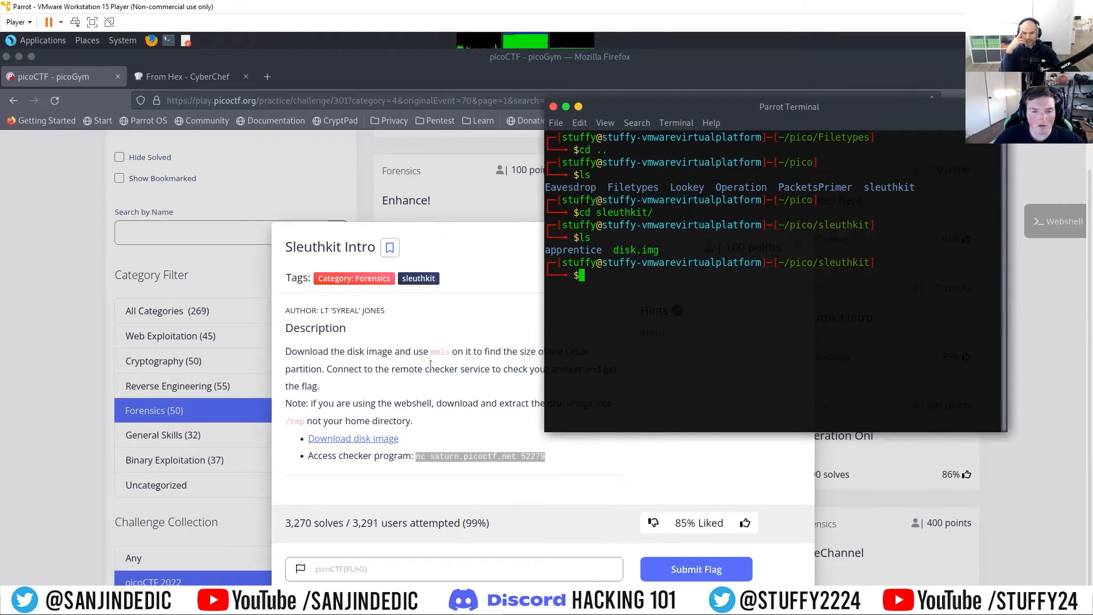
Step: Highlight the mmls mention in the challenge description and run mmls without arguments in the terminal to view its usage
{"action": "left_click_drag", "start_coordinate": [405, 351], "coordinate": [445, 349]}
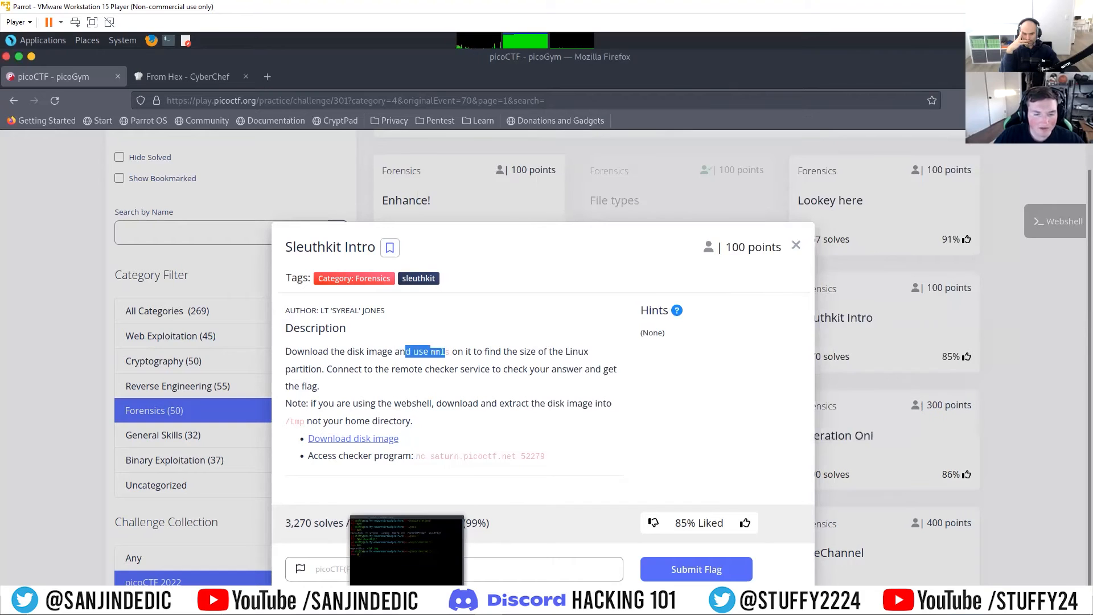
{"action": "left_click", "coordinate": [367, 593]}
{"action": "type", "text": "mmls"}
{"action": "key", "text": "Return"}
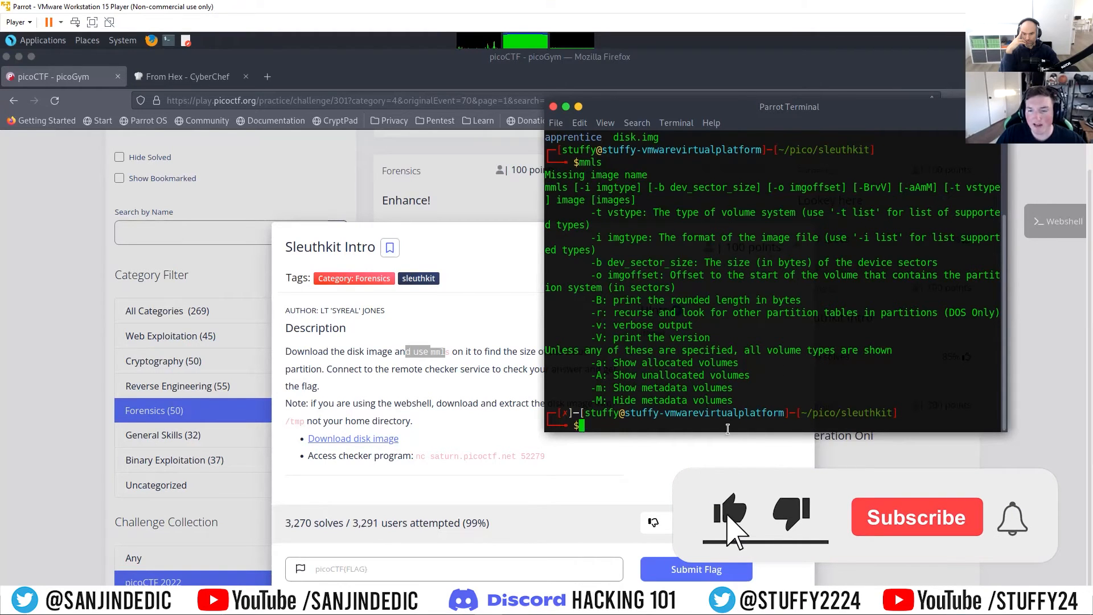
Step: List the sleuthkit folder and run mmls on disk.img to print its partition table
{"action": "type", "text": "ls"}
{"action": "key", "text": "Return"}
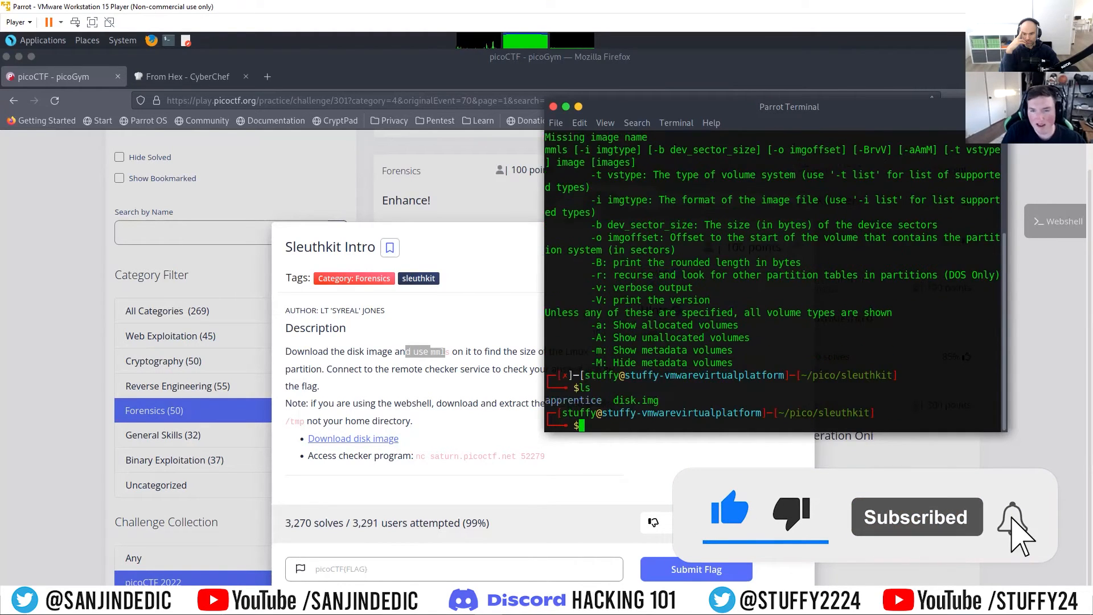
{"action": "type", "text": "mmls disk.img"}
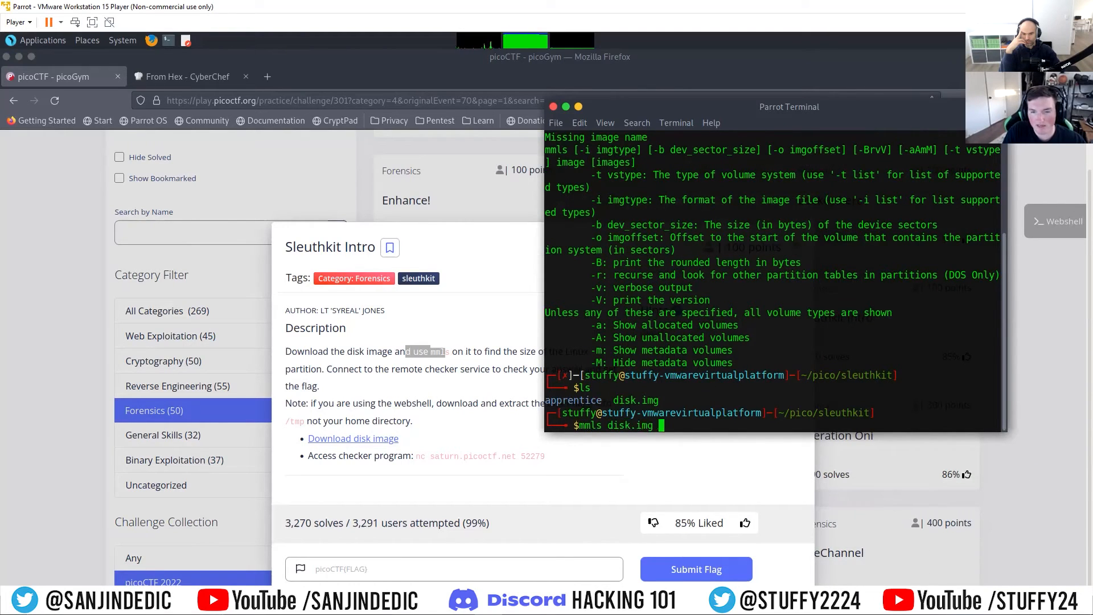
{"action": "key", "text": "Return"}
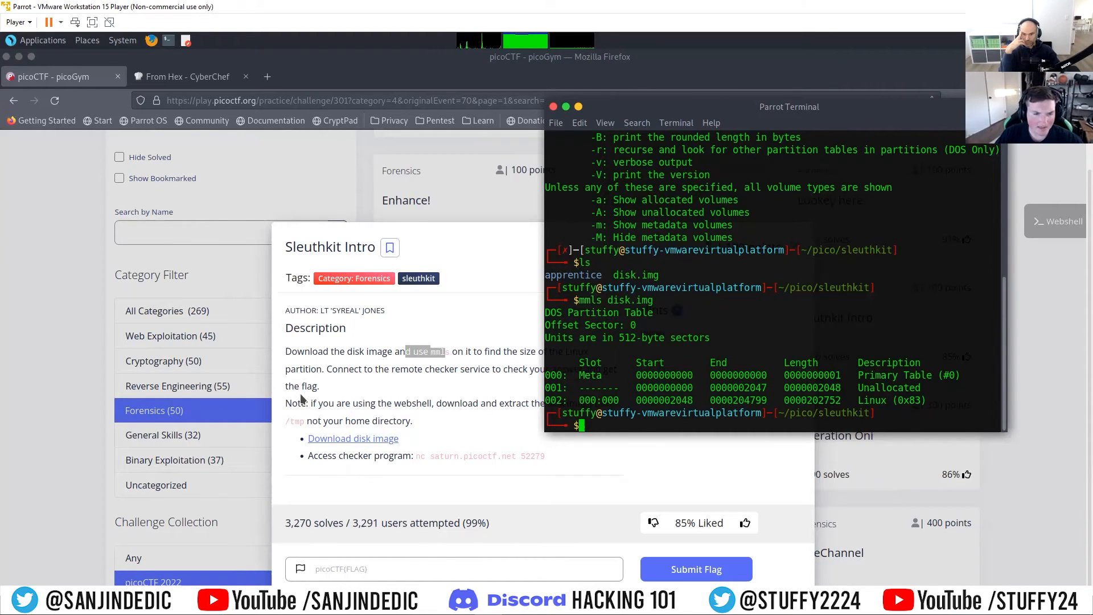
{"action": "left_click_drag", "start_coordinate": [734, 101], "coordinate": [671, 146]}
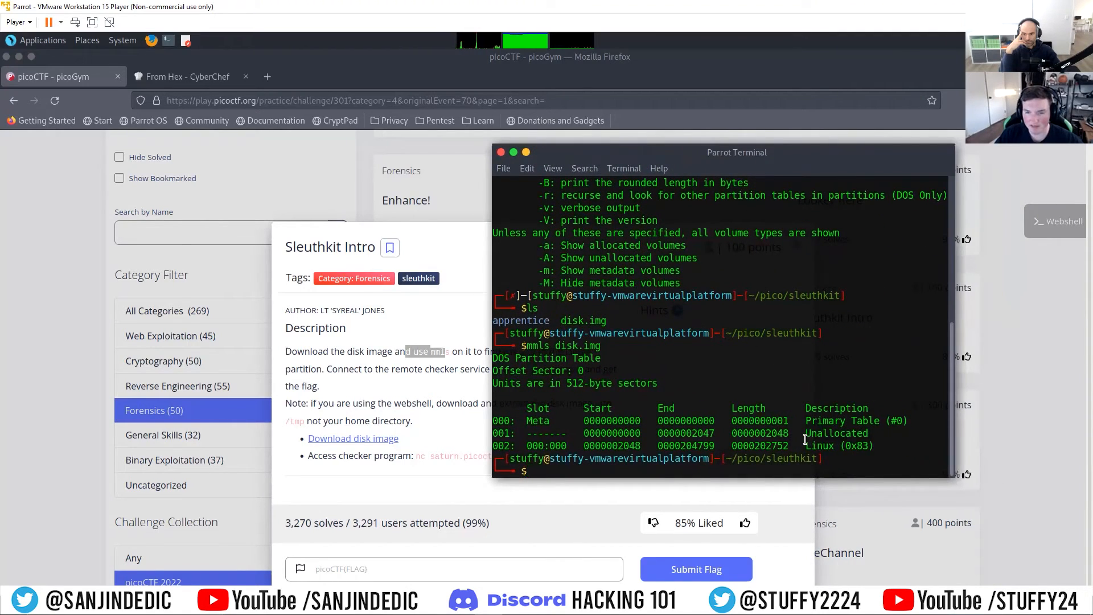
{"action": "left_click_drag", "start_coordinate": [791, 443], "coordinate": [731, 445]}
{"action": "right_click", "coordinate": [740, 450]}
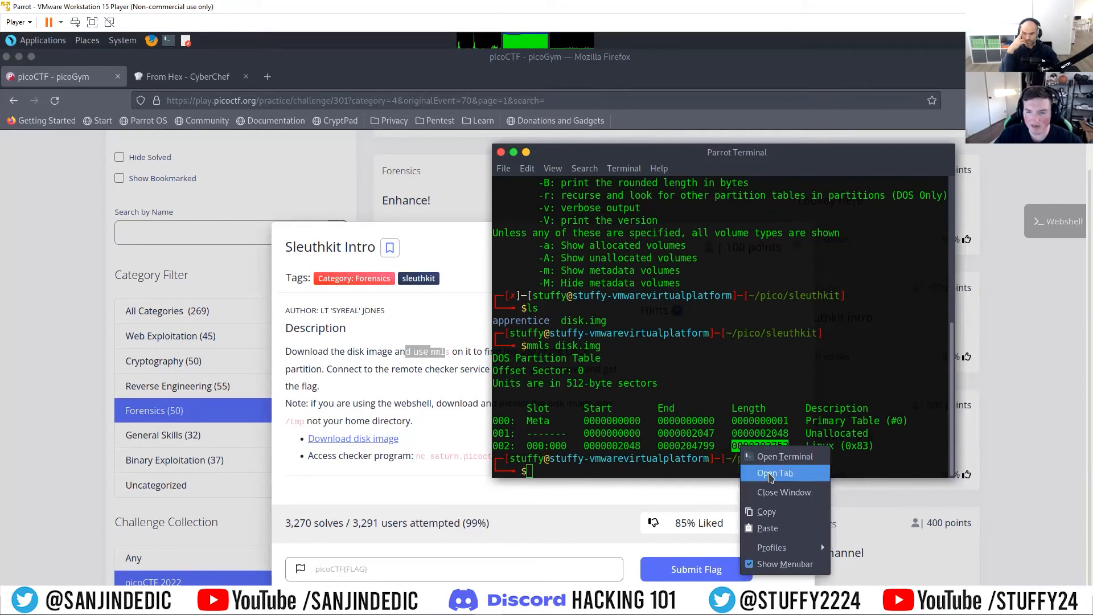
{"action": "left_click", "coordinate": [767, 512]}
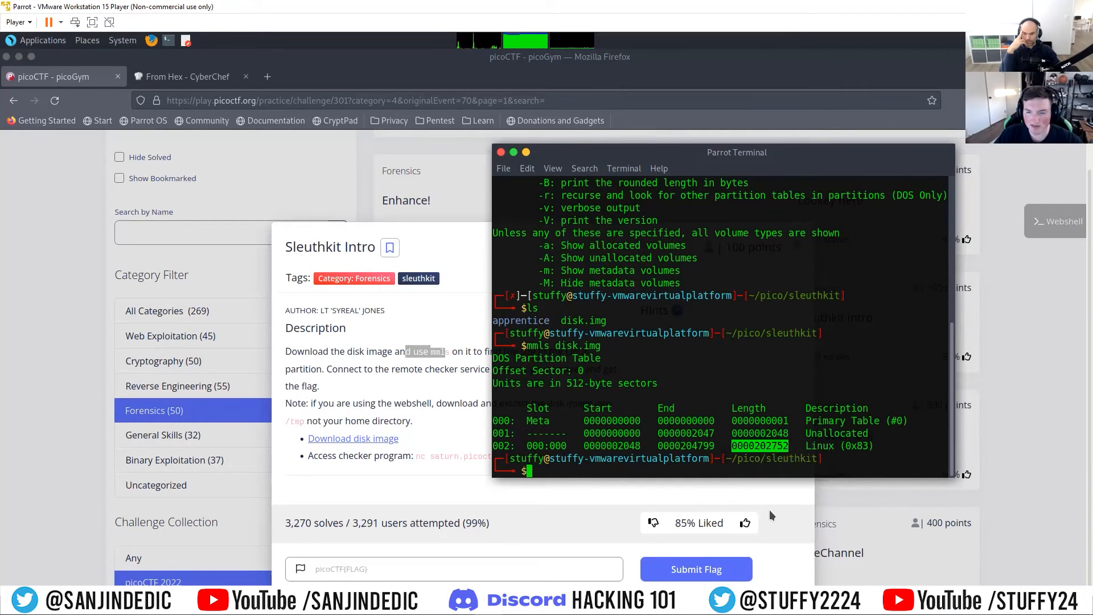
{"action": "left_click", "coordinate": [768, 471]}
{"action": "type", "text": "nc sat"}
{"action": "type", "text": "urn.p"}
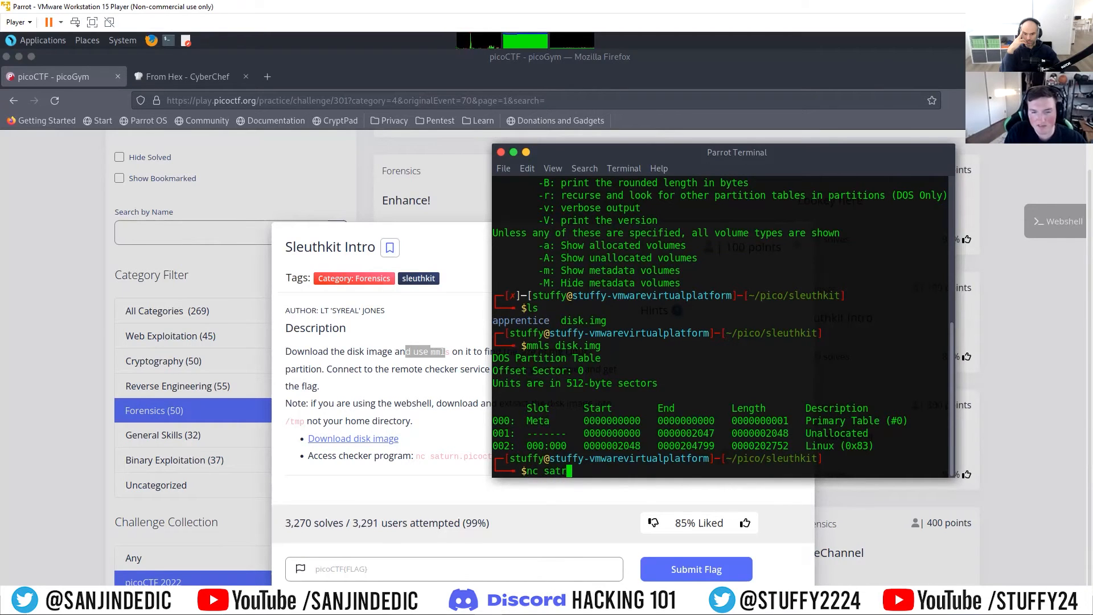
{"action": "type", "text": "icoctf"}
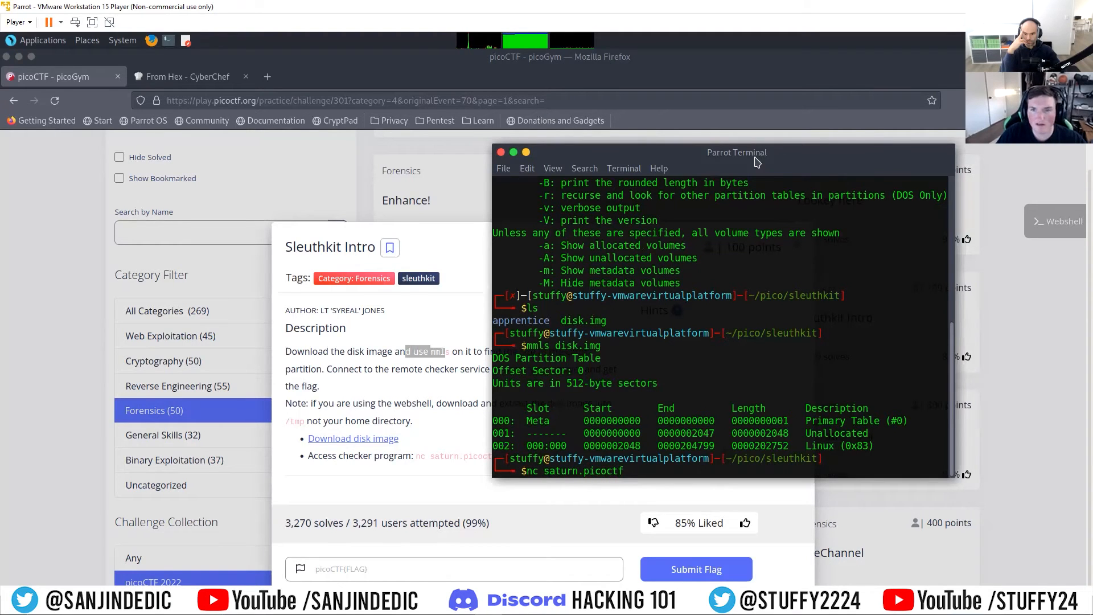
{"action": "left_click_drag", "start_coordinate": [741, 159], "coordinate": [751, 135]}
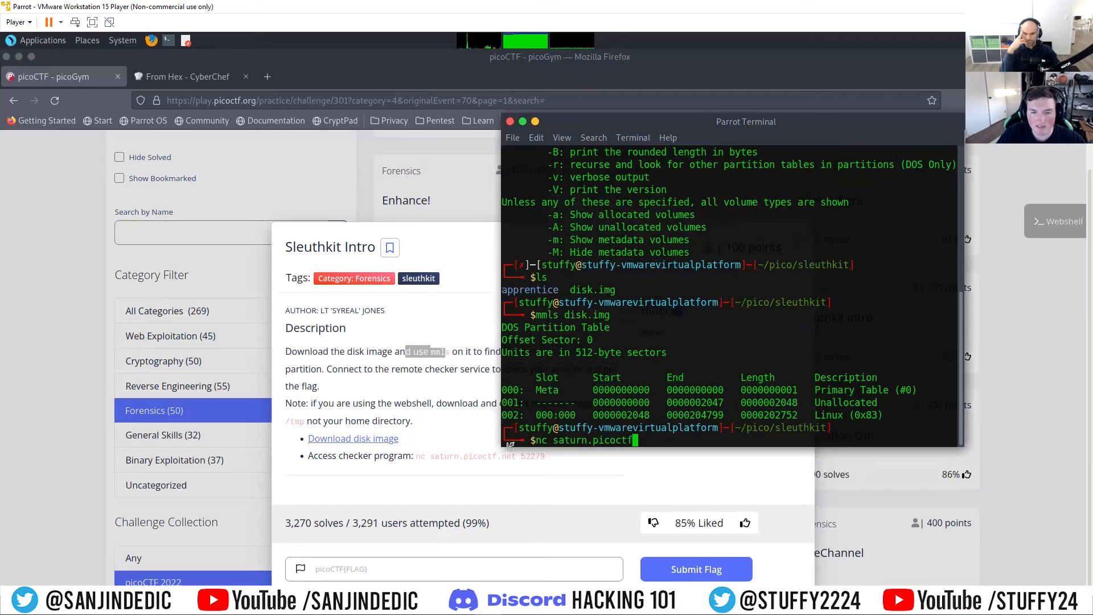
{"action": "type", "text": ".n"}
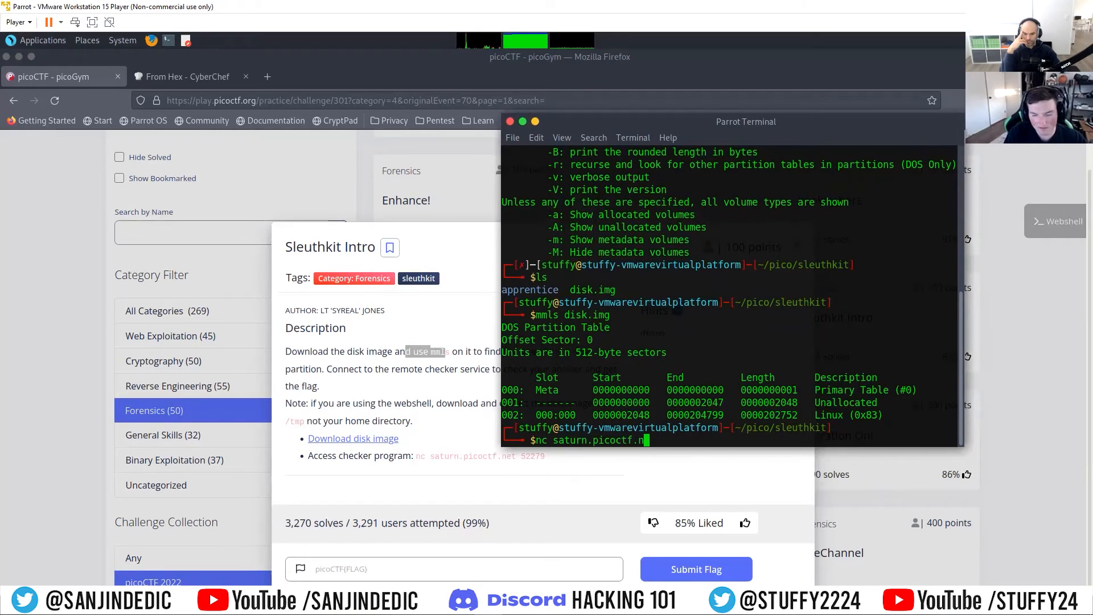
{"action": "type", "text": "et 52279"}
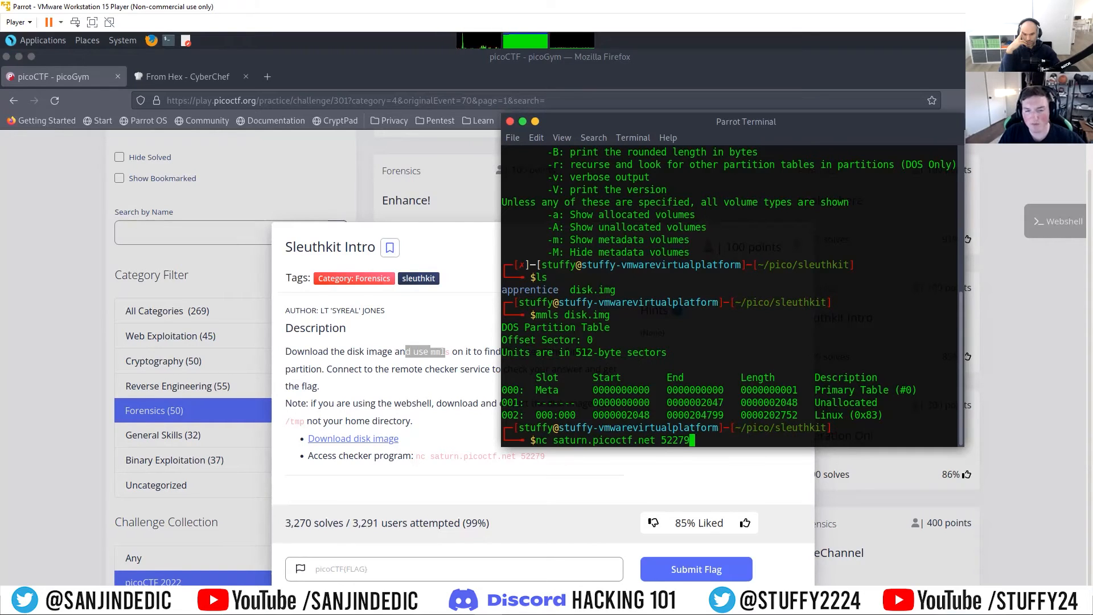
{"action": "key", "text": "Return"}
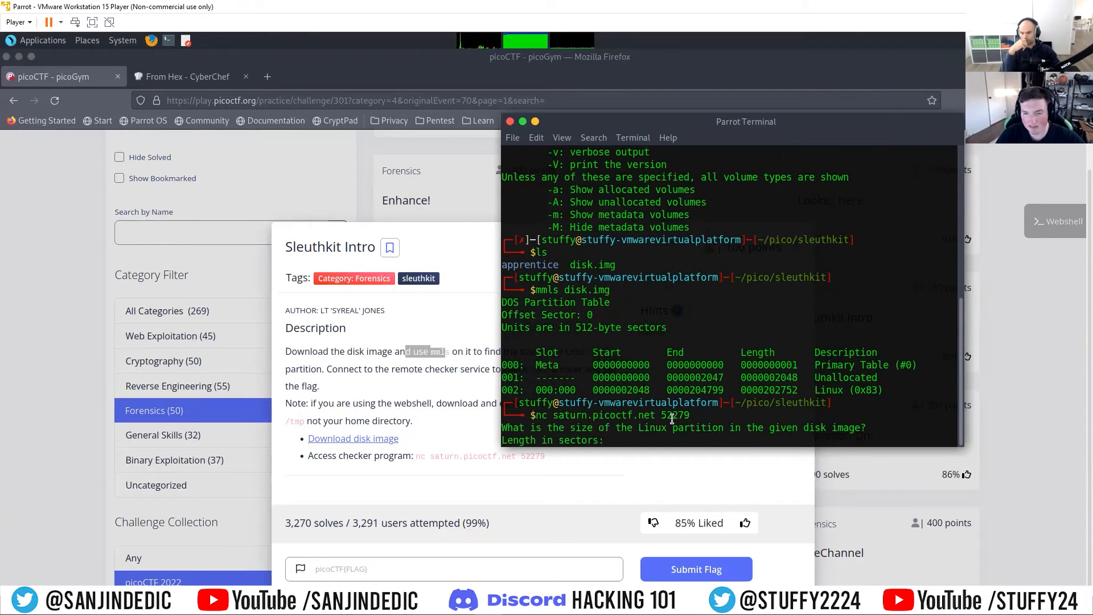
{"action": "middle_click", "coordinate": [638, 441]}
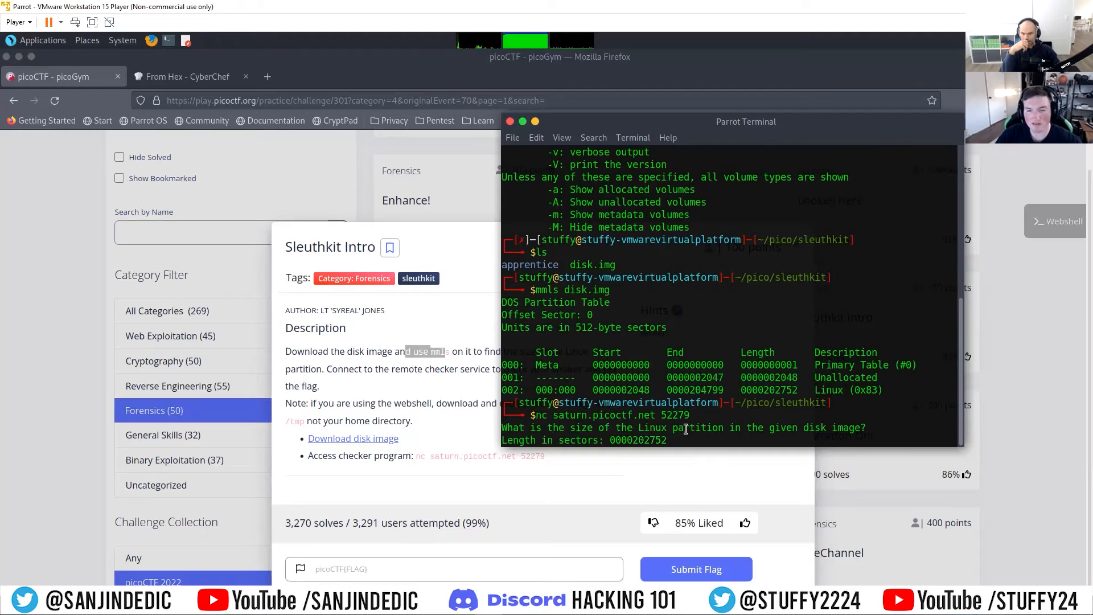
{"action": "key", "text": "Return"}
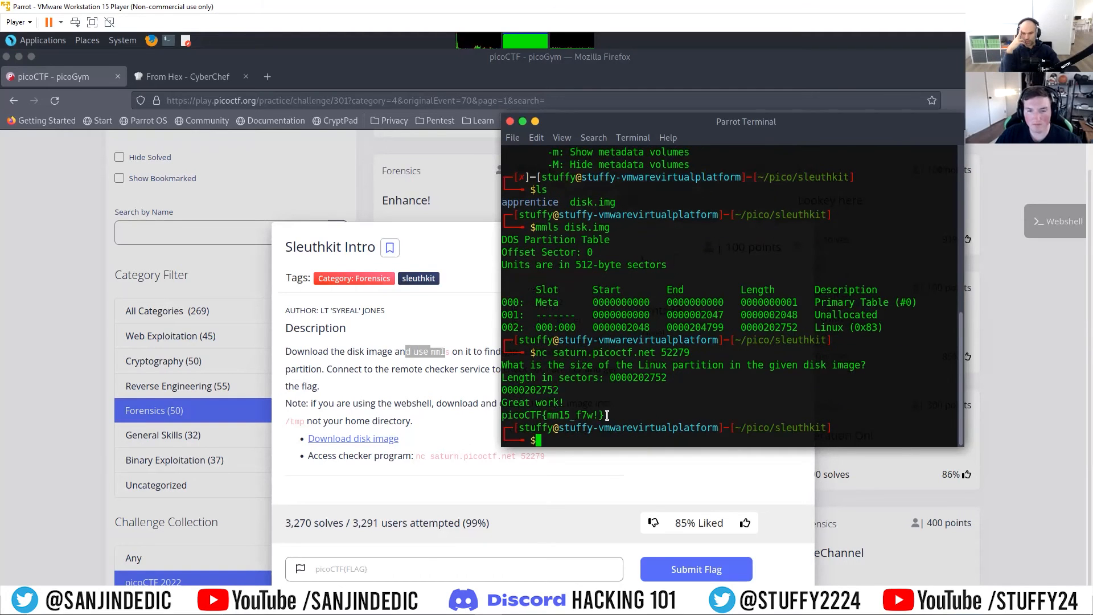
Step: Copy the flag returned by the checker and submit it for the Sleuthkit Intro challenge in picoGym
{"action": "left_click_drag", "start_coordinate": [608, 415], "coordinate": [505, 413]}
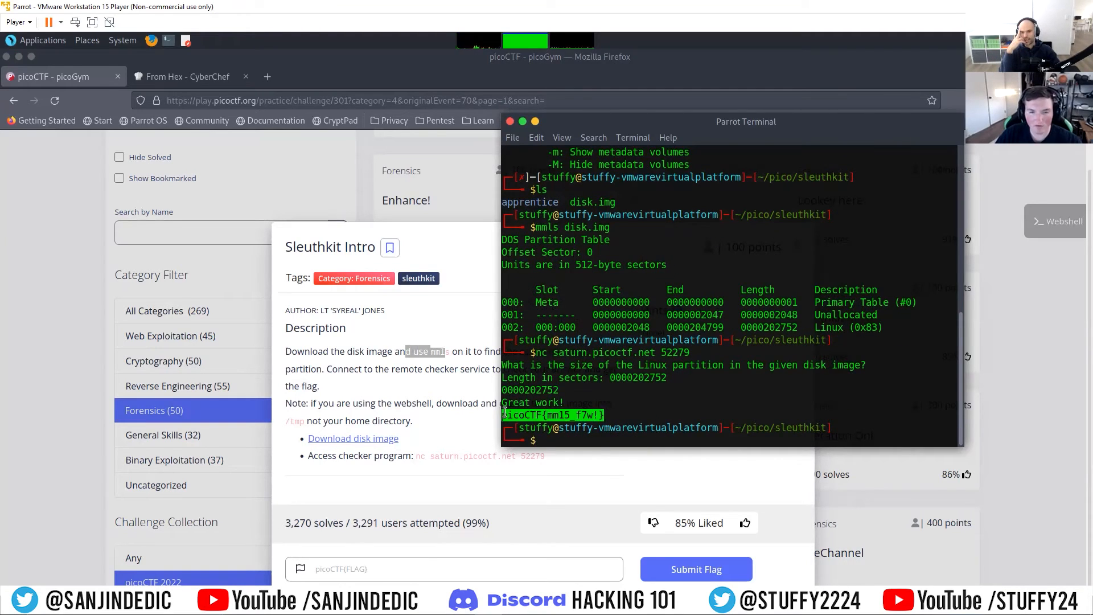
{"action": "right_click", "coordinate": [505, 414]}
{"action": "left_click", "coordinate": [538, 484]}
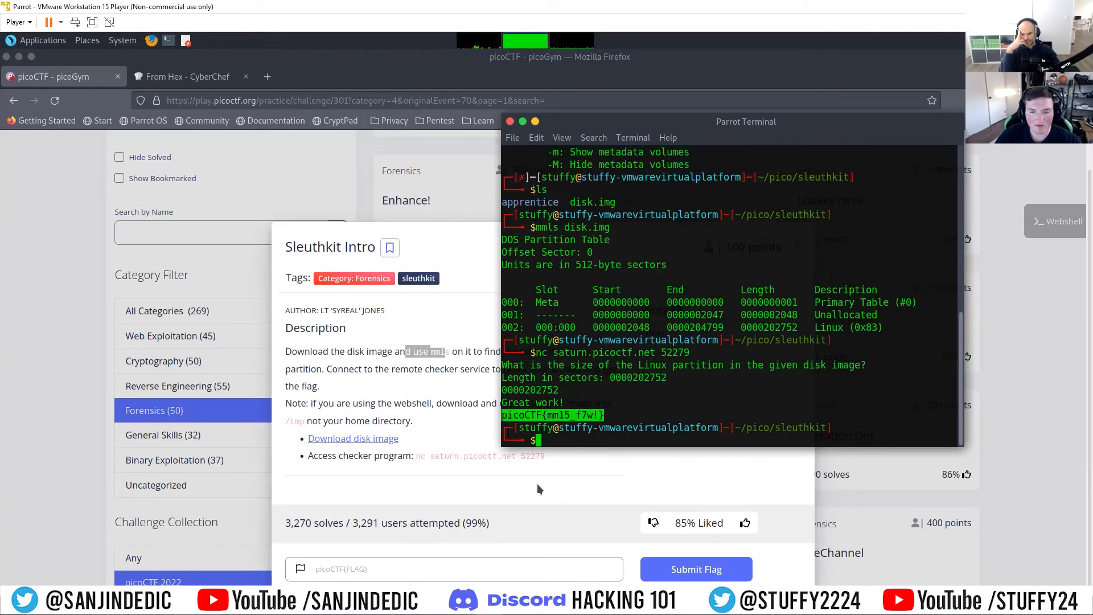
{"action": "left_click", "coordinate": [526, 564]}
{"action": "key", "text": "ctrl+v"}
{"action": "key", "text": "Return"}
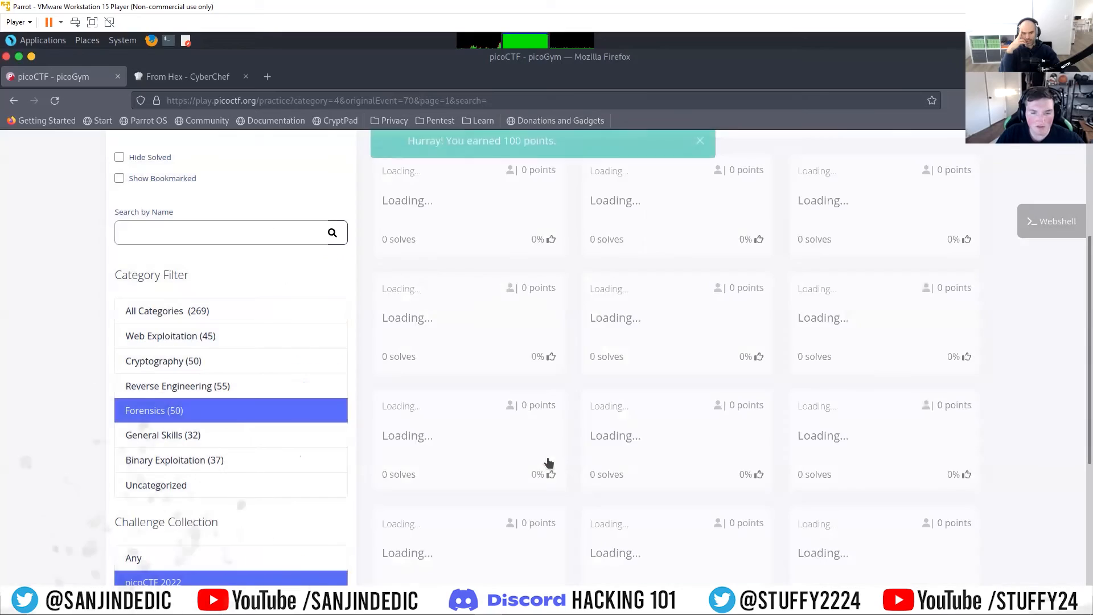
Step: Scan the remaining Forensics challenges, switch back to the terminal and clear its screen
{"action": "scroll", "coordinate": [1009, 391], "scroll_direction": "down", "scroll_amount": 2}
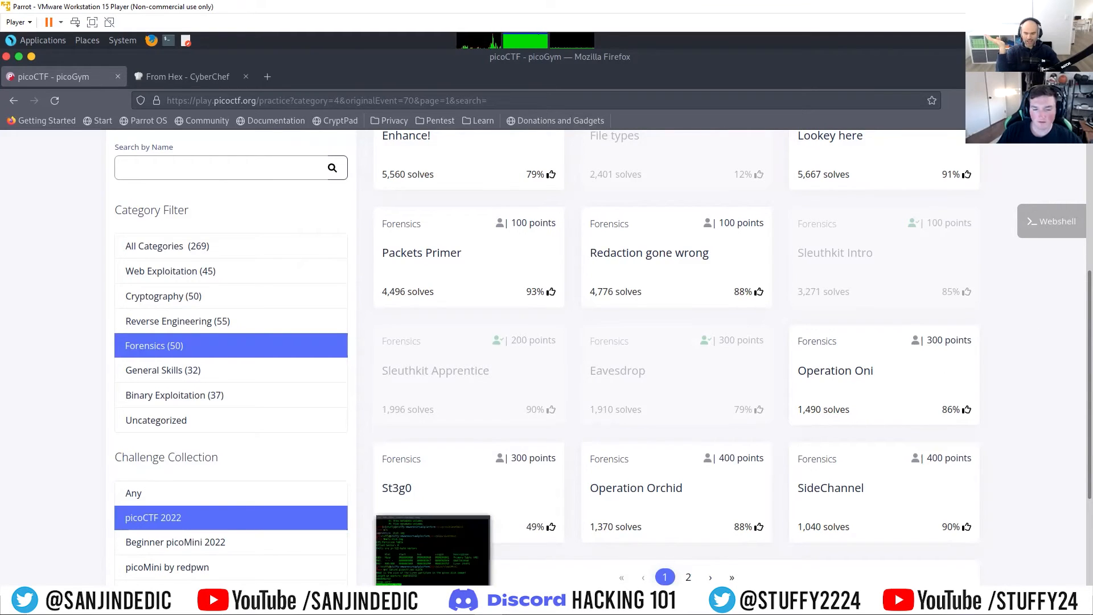
{"action": "left_click", "coordinate": [434, 595]}
{"action": "left_click", "coordinate": [631, 440]}
{"action": "type", "text": "clear"}
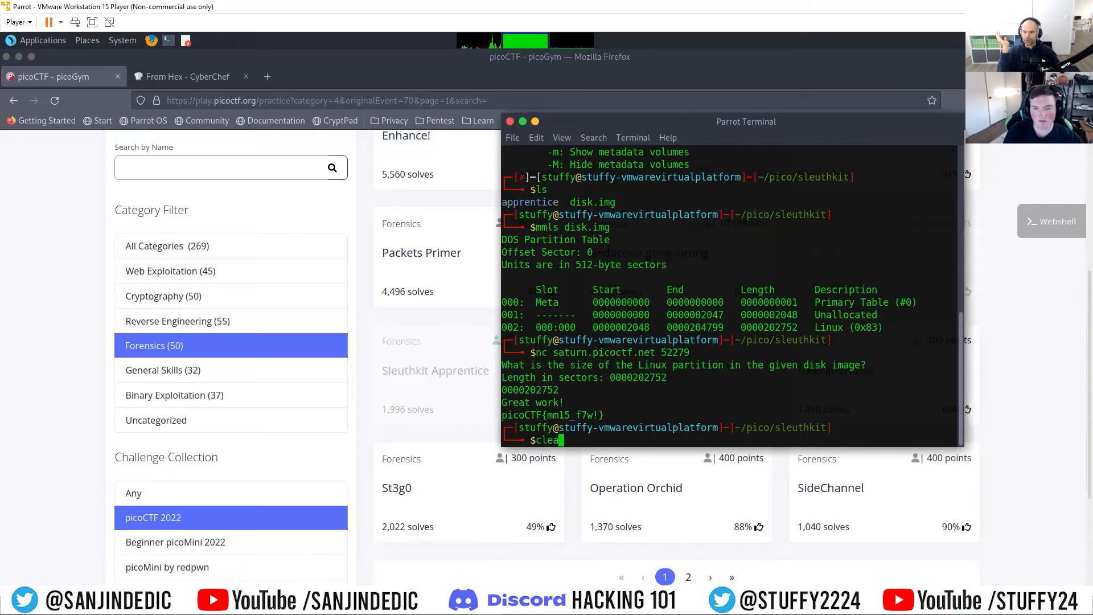
{"action": "key", "text": "Return"}
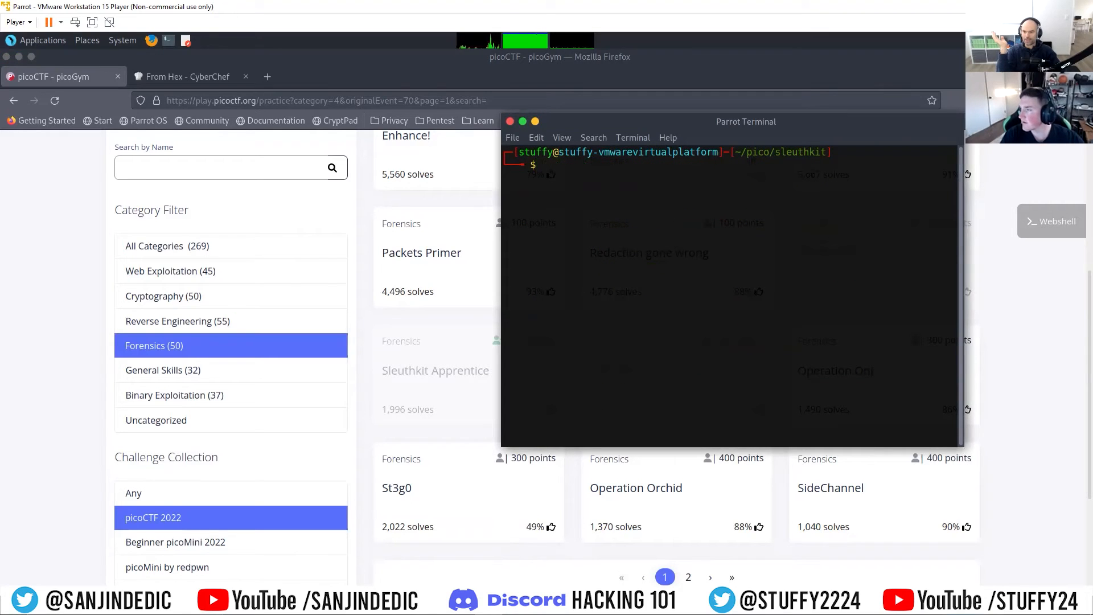
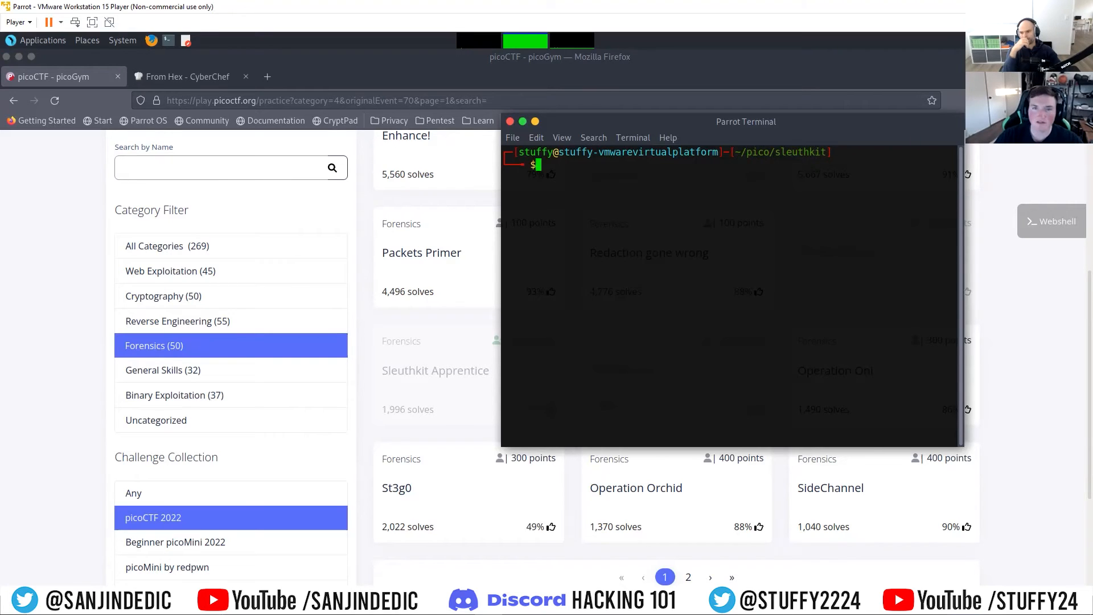
Step: List the sleuthkit folder, change into its apprentice directory, and list the files there
{"action": "left_click_drag", "start_coordinate": [617, 122], "coordinate": [589, 119]}
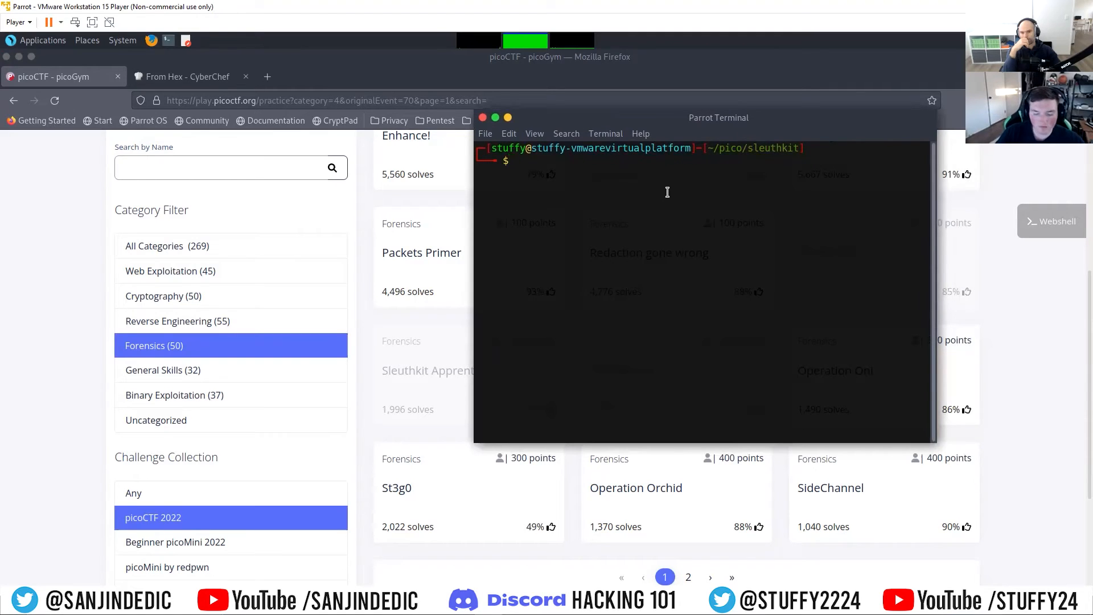
{"action": "type", "text": "ls"}
{"action": "key", "text": "Return"}
{"action": "type", "text": "cd "}
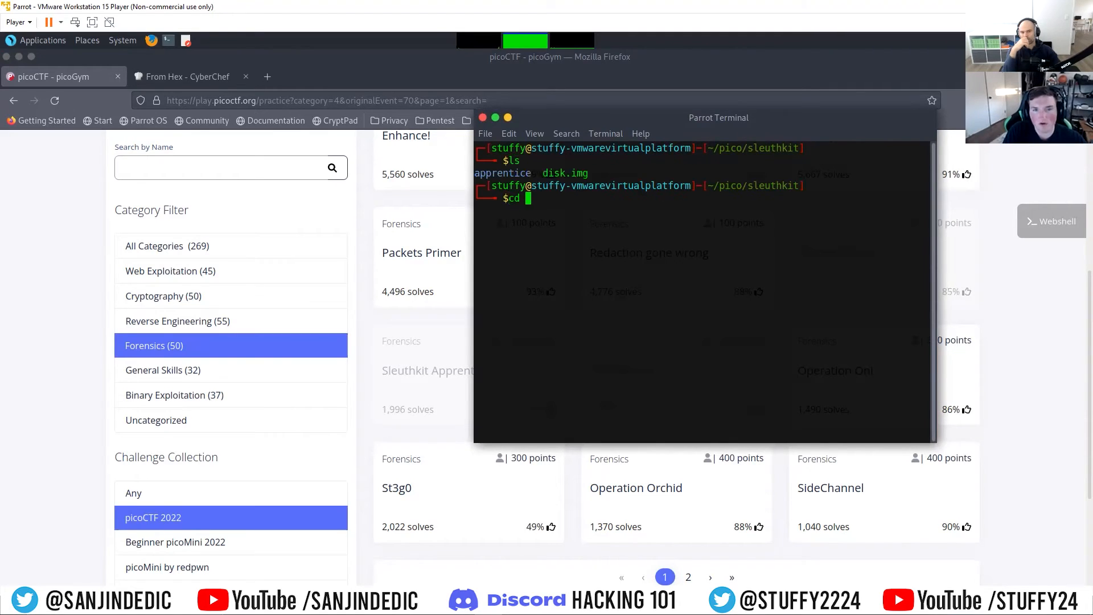
{"action": "type", "text": "app"}
{"action": "key", "text": "Tab"}
{"action": "key", "text": "Return"}
{"action": "type", "text": "ls"}
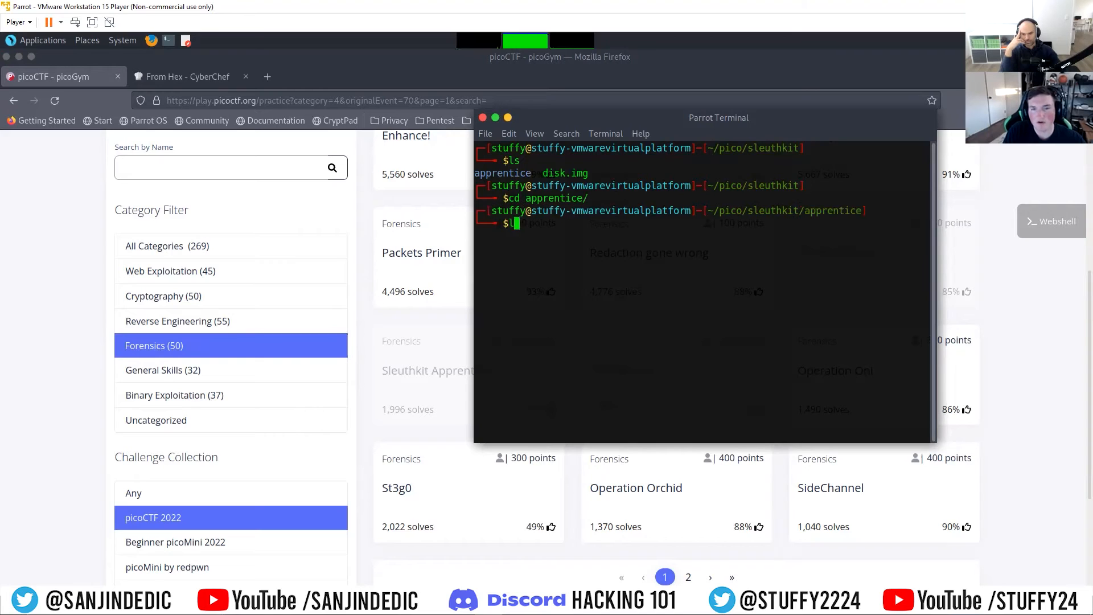
{"action": "key", "text": "Return"}
Step: Switch to picoGym in Firefox and open the Sleuthkit Apprentice challenge to read its description
{"action": "left_click_drag", "start_coordinate": [695, 118], "coordinate": [662, 132]}
{"action": "left_click", "coordinate": [750, 69]}
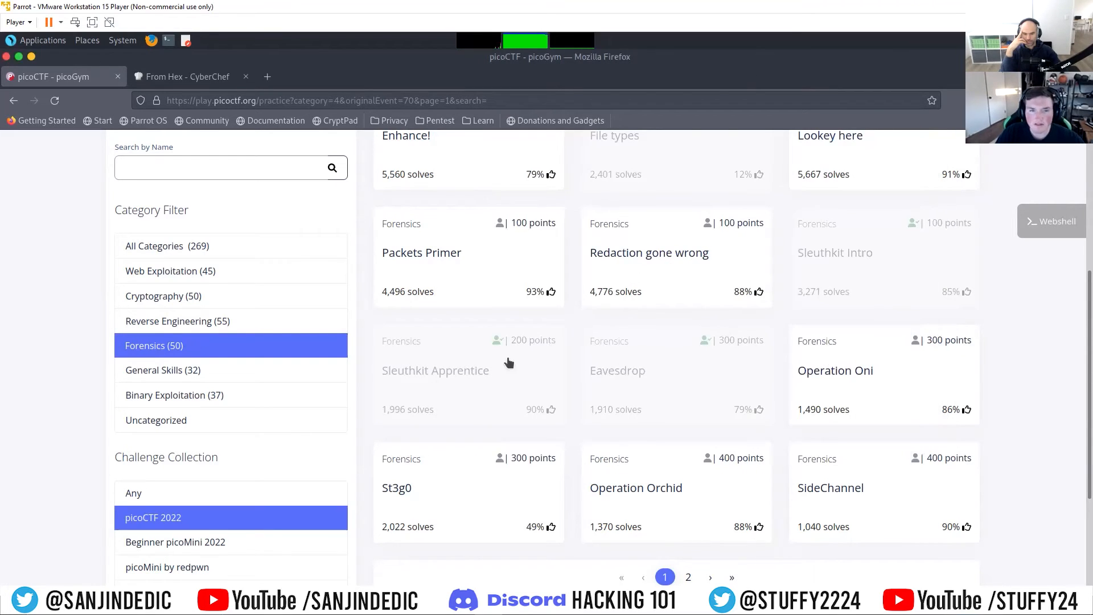
{"action": "scroll", "coordinate": [655, 507], "scroll_direction": "up", "scroll_amount": 3}
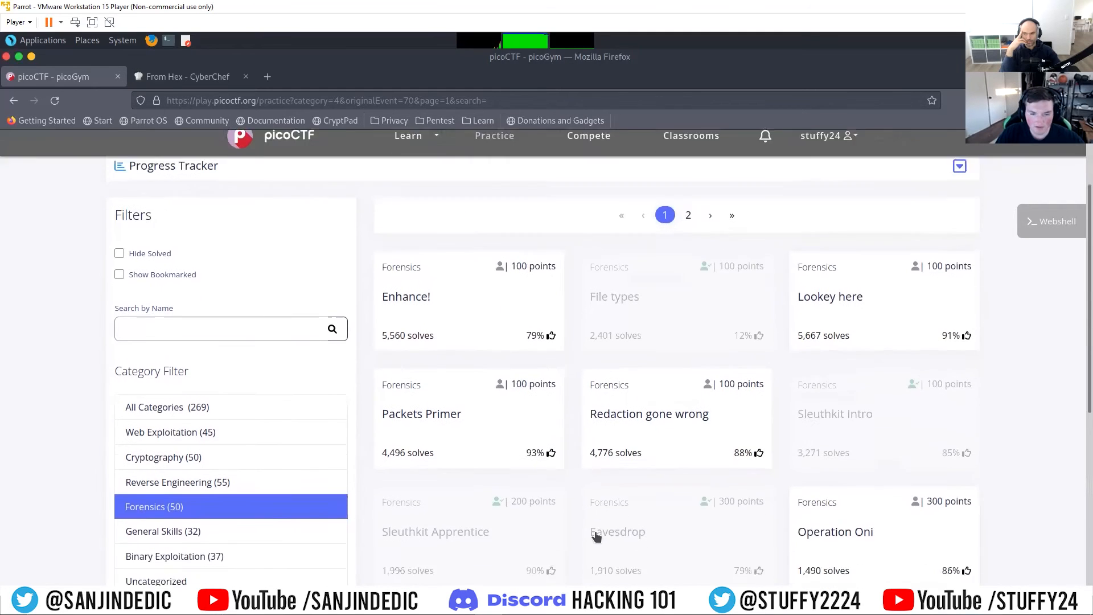
{"action": "scroll", "coordinate": [433, 490], "scroll_direction": "down", "scroll_amount": 3}
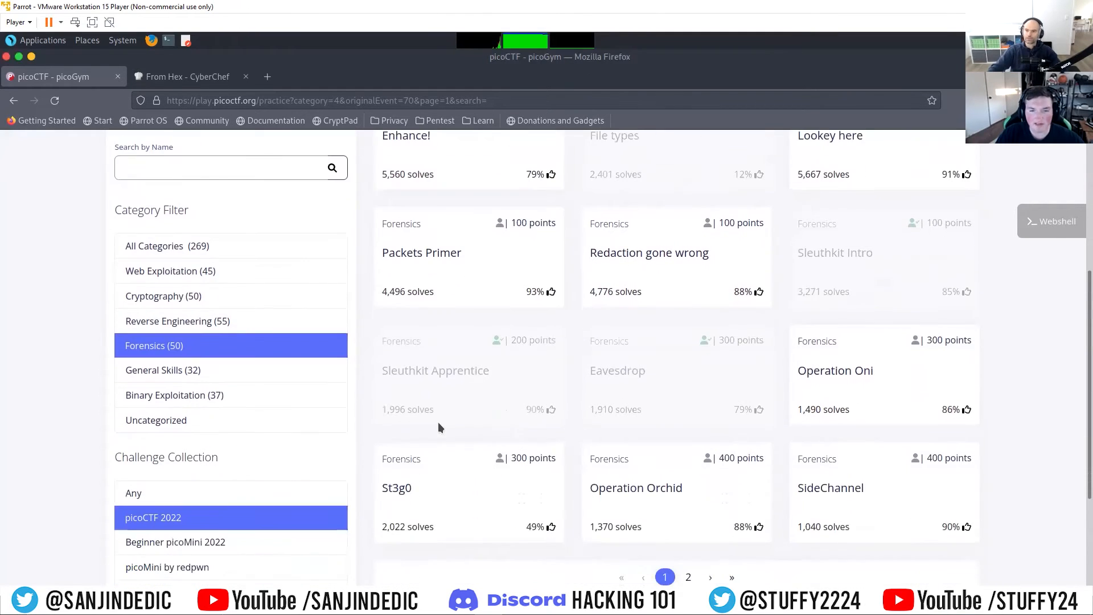
{"action": "left_click", "coordinate": [437, 377]}
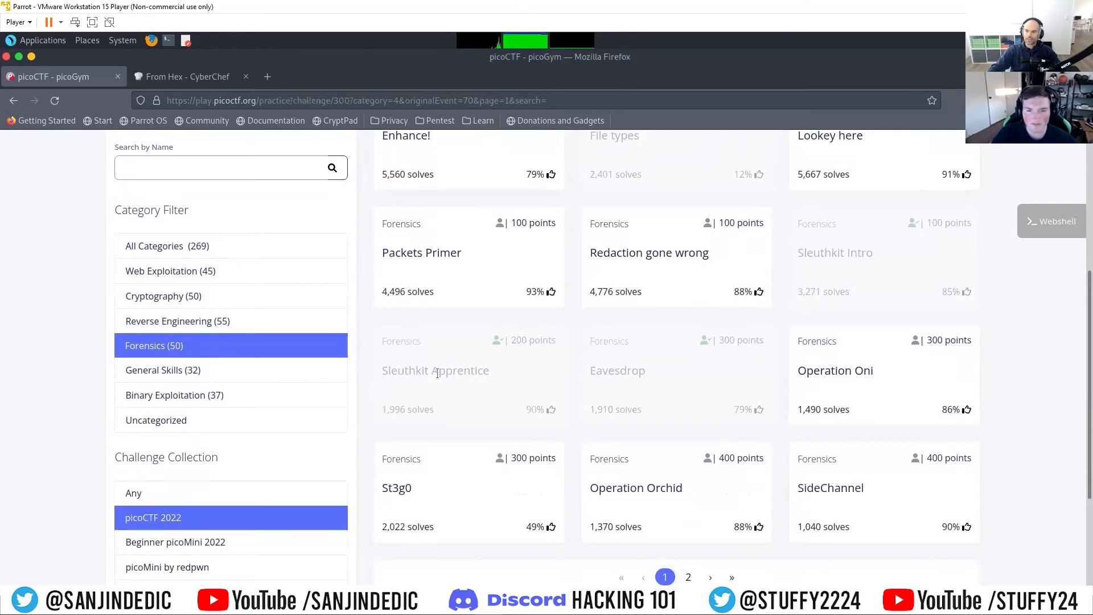
{"action": "left_click_drag", "start_coordinate": [496, 202], "coordinate": [470, 283]}
{"action": "left_click", "coordinate": [470, 289]}
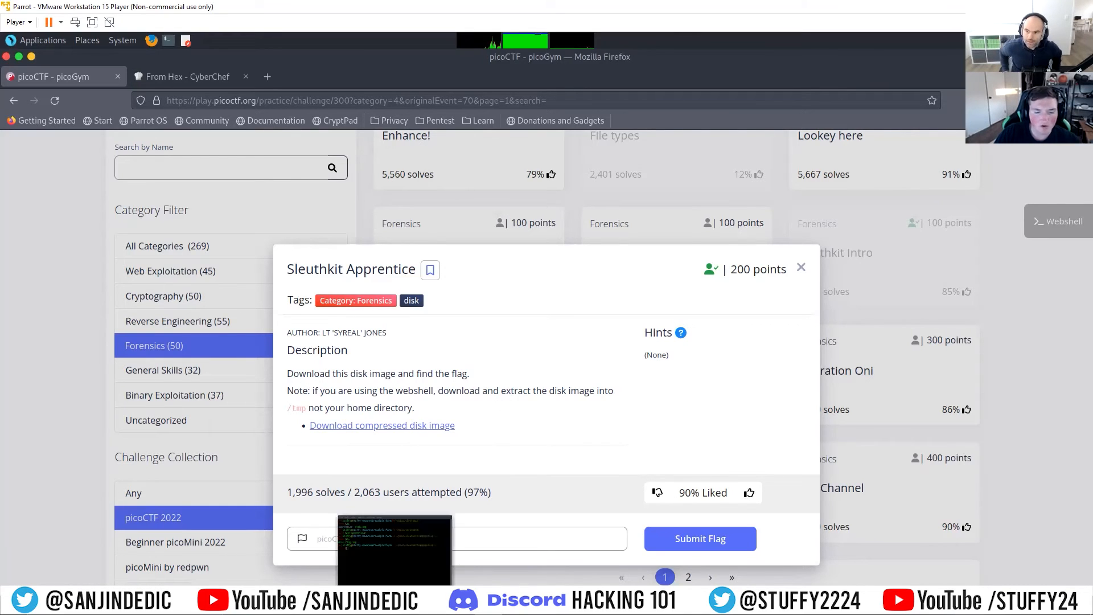
Step: Return to the terminal, list the apprentice directory in detail with ls -la, and clear the screen
{"action": "left_click", "coordinate": [428, 605]}
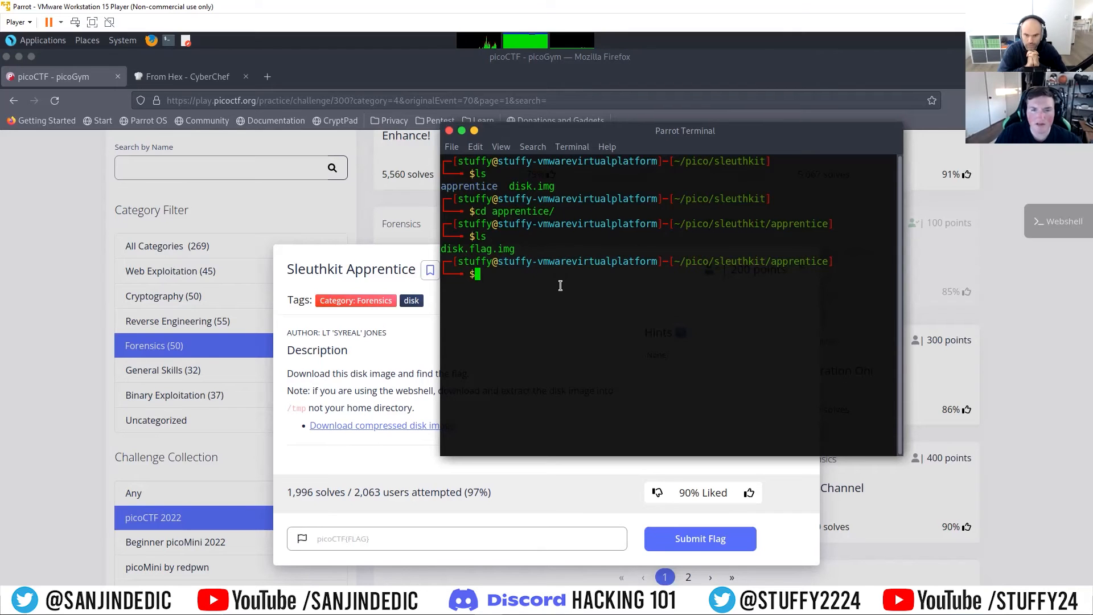
{"action": "type", "text": "ls "}
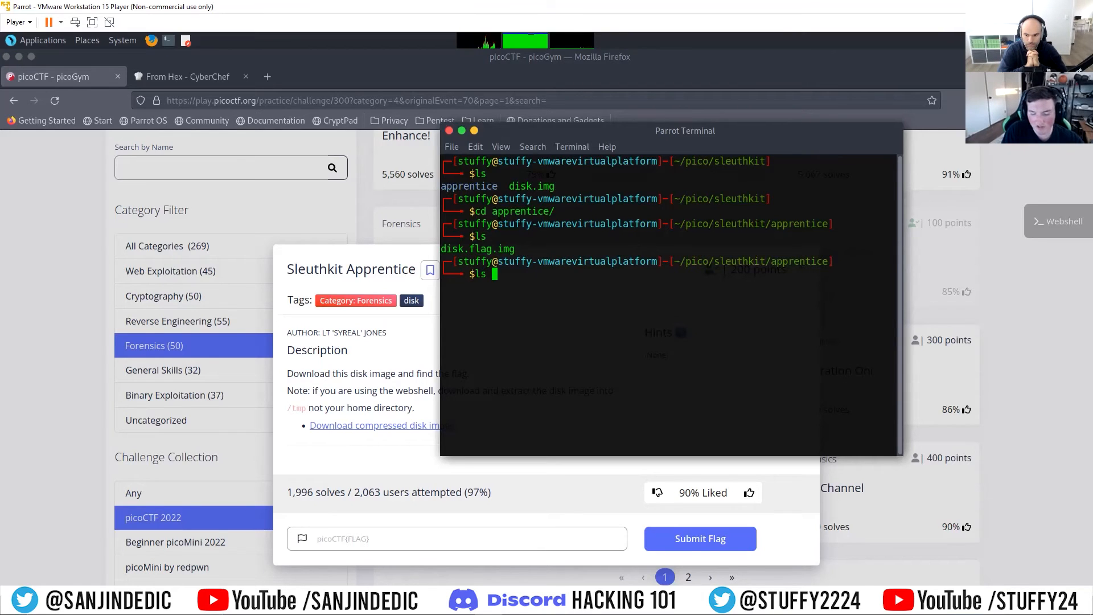
{"action": "type", "text": "-la"}
{"action": "key", "text": "Return"}
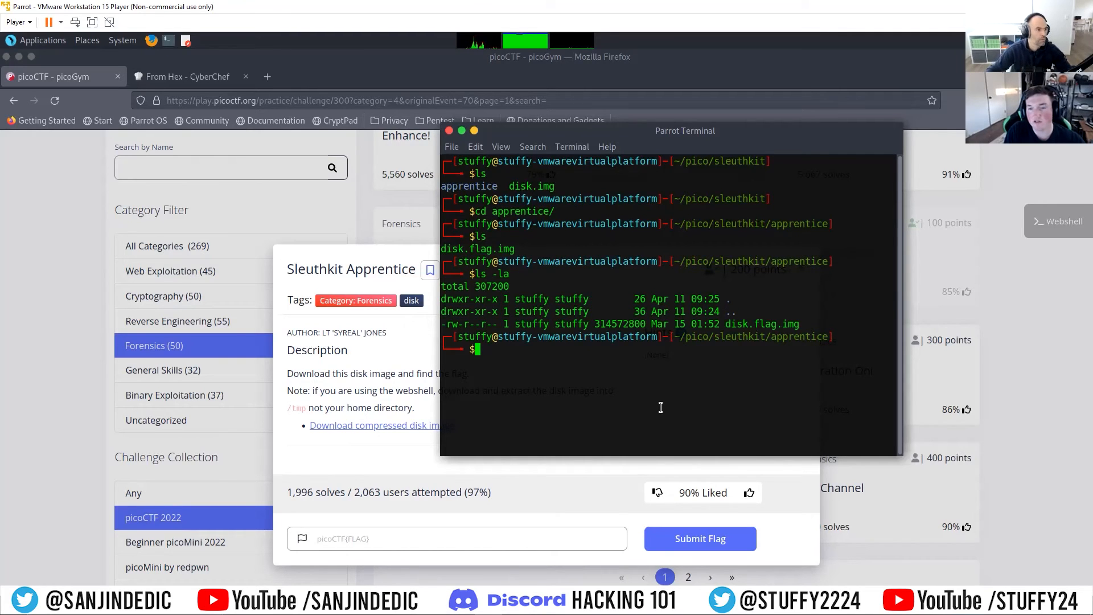
{"action": "type", "text": "clear"}
{"action": "key", "text": "Return"}
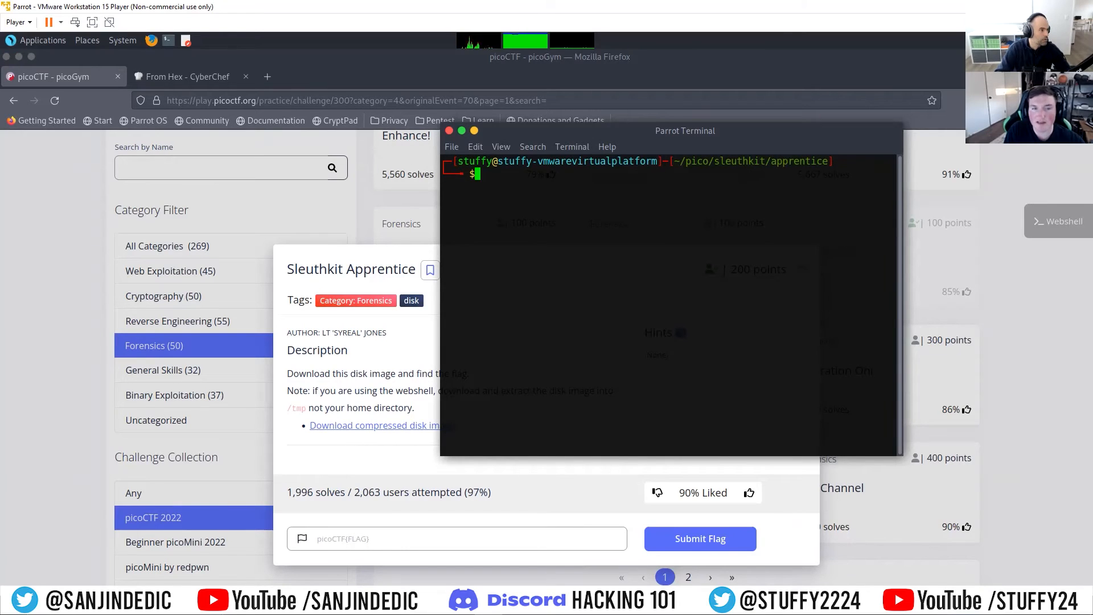
Step: Try to launch Autopsy without root privileges and examine its terminal output
{"action": "type", "text": "sudo"}
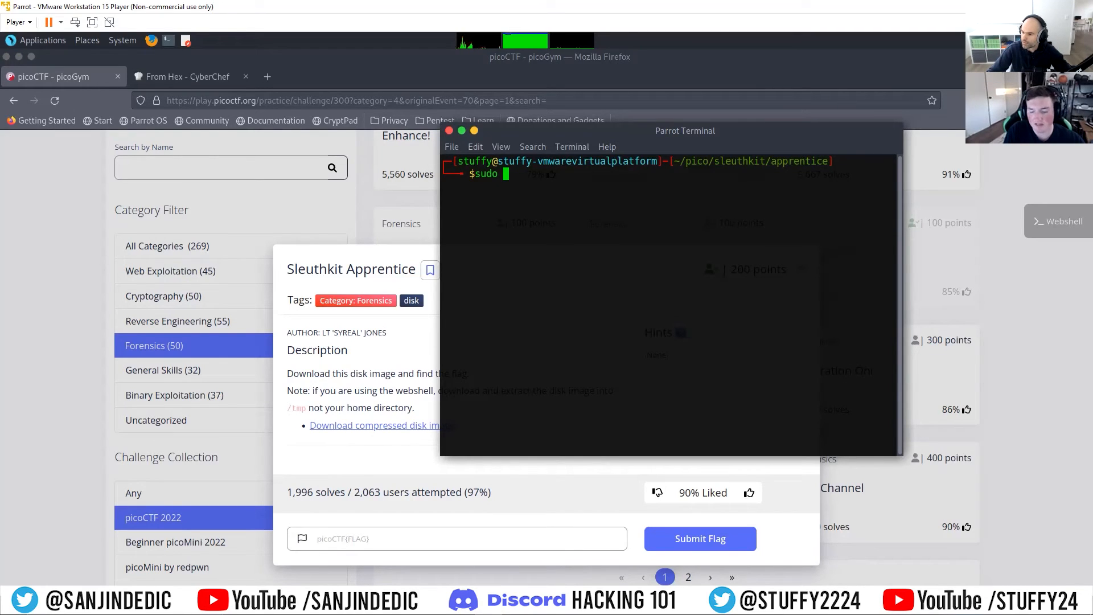
{"action": "key", "text": "BackSpace"}
{"action": "key", "text": "BackSpace"}
{"action": "key", "text": "BackSpace"}
{"action": "key", "text": "BackSpace"}
{"action": "type", "text": "a"}
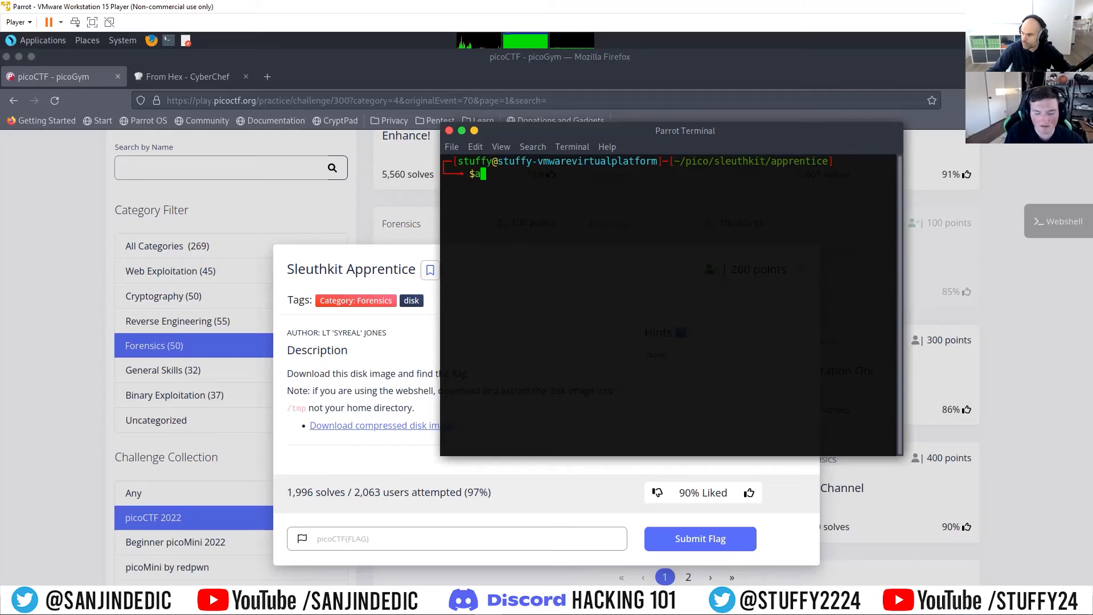
{"action": "type", "text": "utopsy"}
{"action": "key", "text": "Return"}
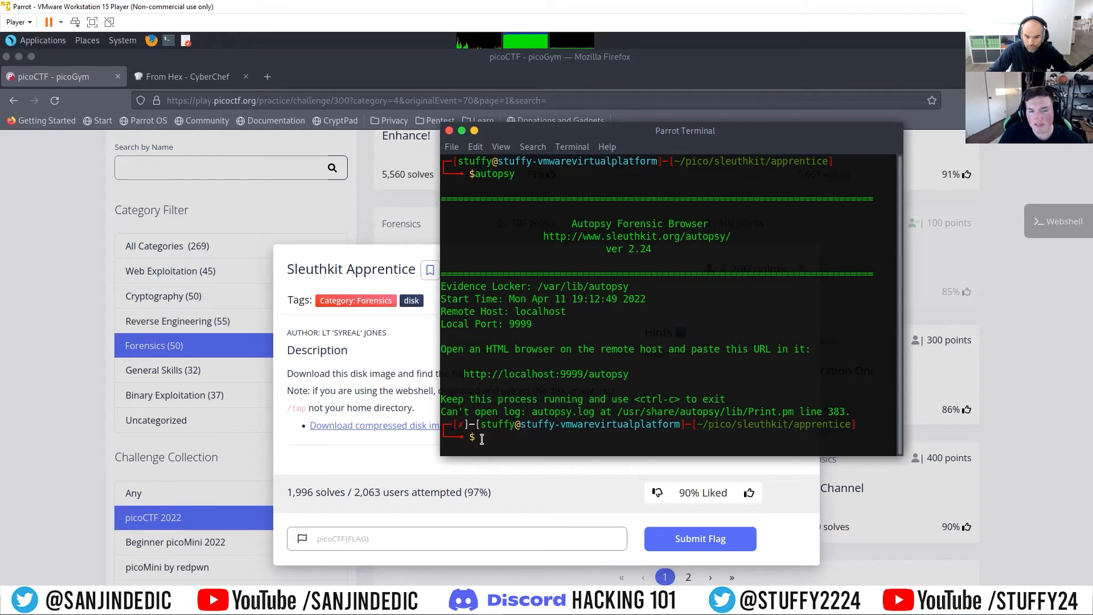
{"action": "triple_click", "coordinate": [653, 444]}
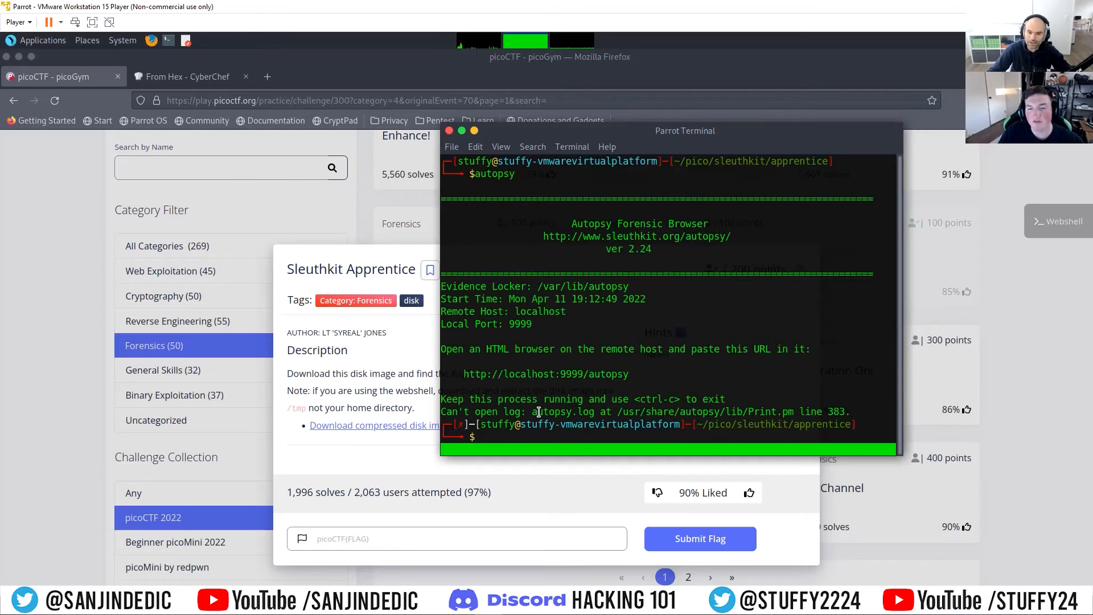
{"action": "left_click_drag", "start_coordinate": [474, 399], "coordinate": [623, 394]}
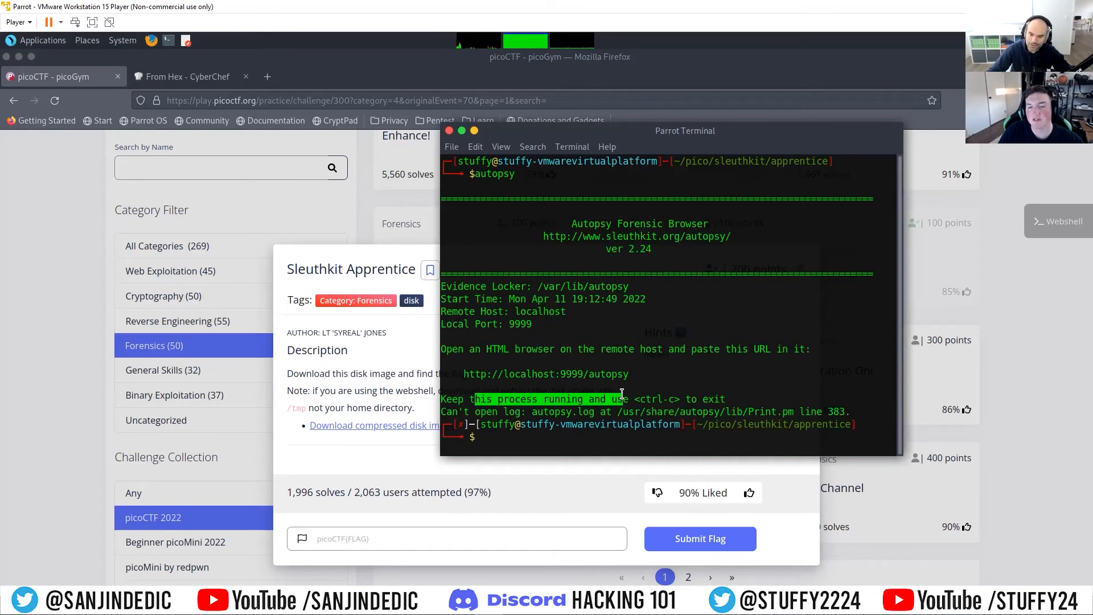
{"action": "left_click", "coordinate": [643, 401]}
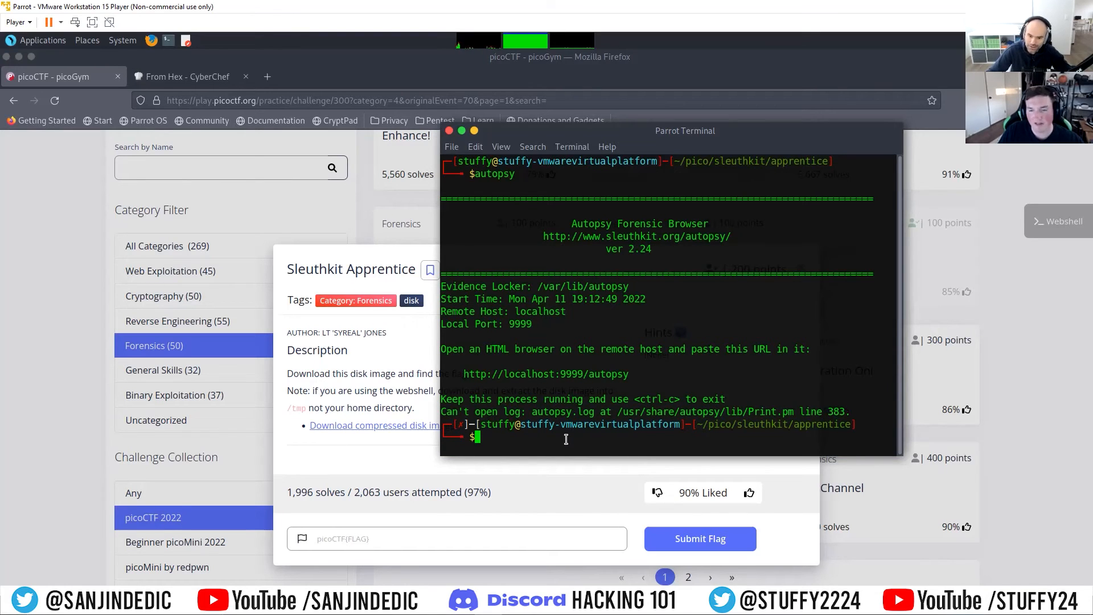
Step: Launch Autopsy with sudo and enter the account password to authorise it
{"action": "type", "text": "sudo "}
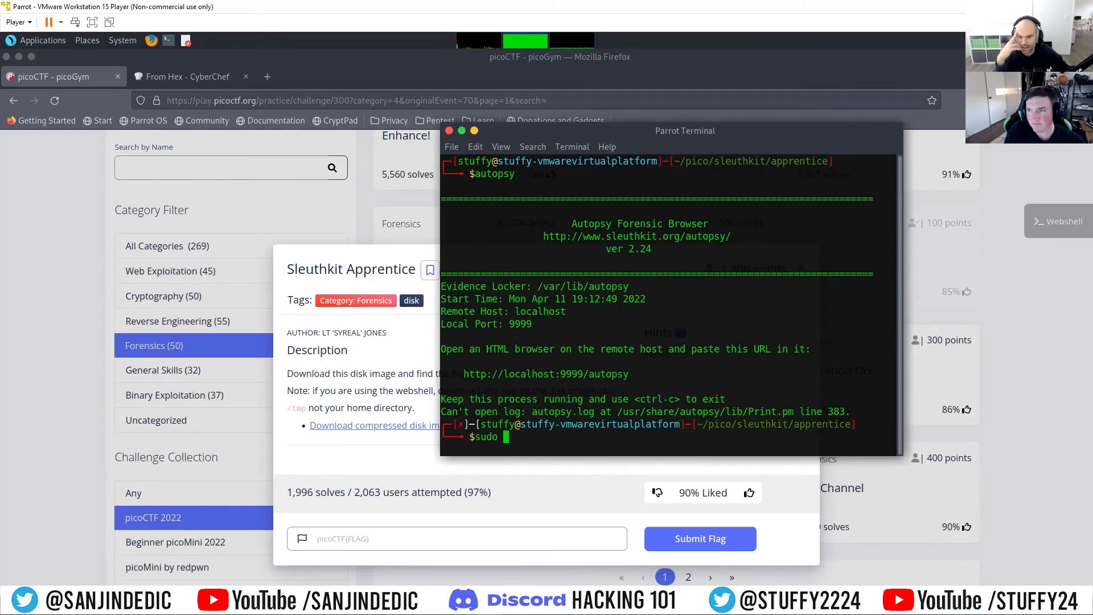
{"action": "type", "text": "autopsy"}
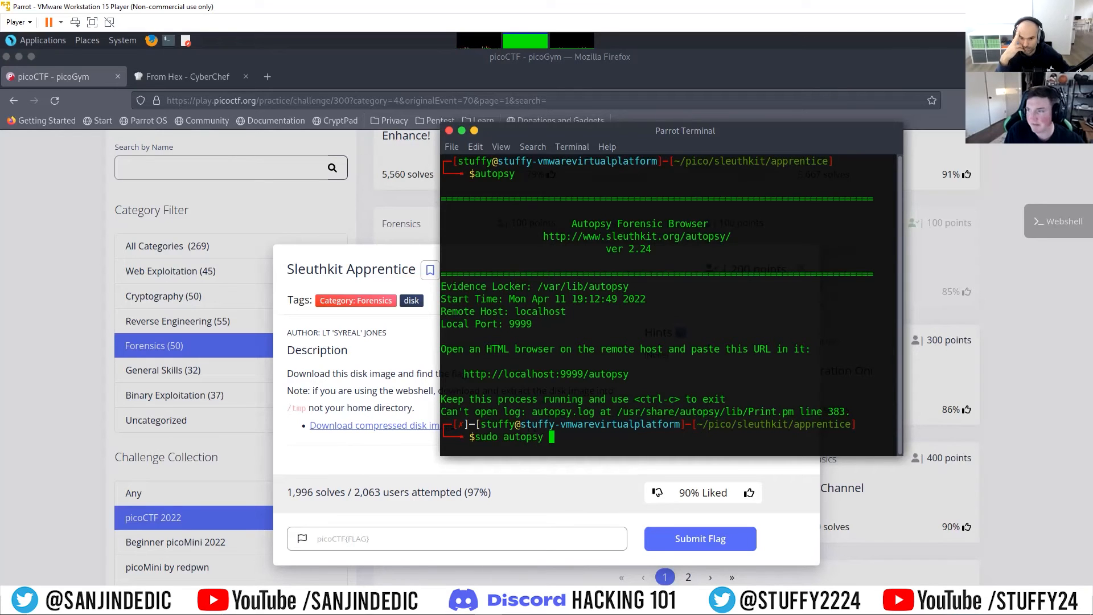
{"action": "key", "text": "Return"}
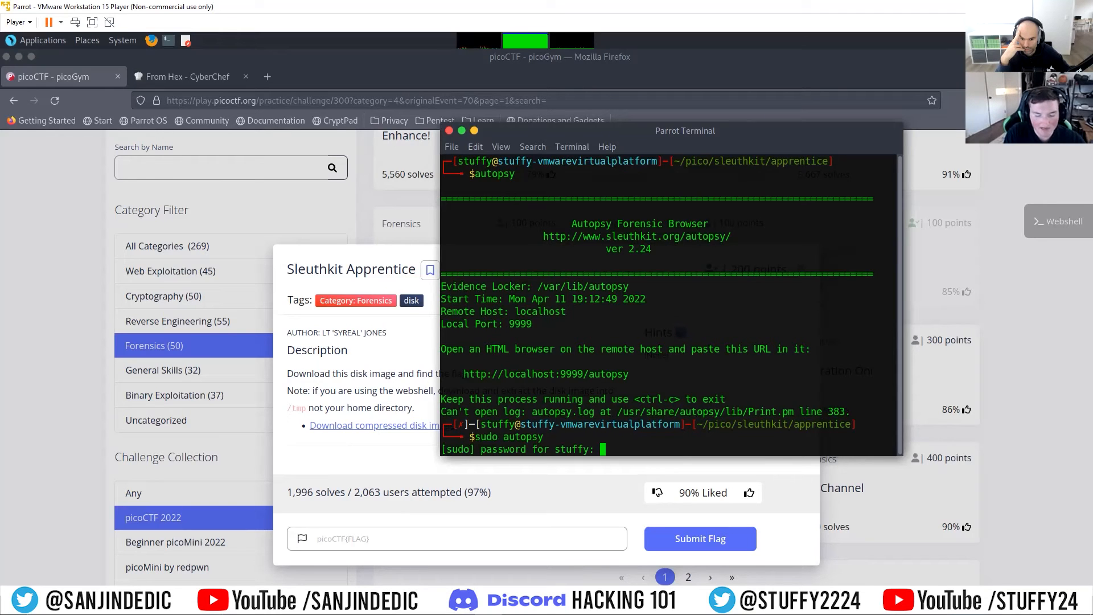
{"action": "key", "text": "Return"}
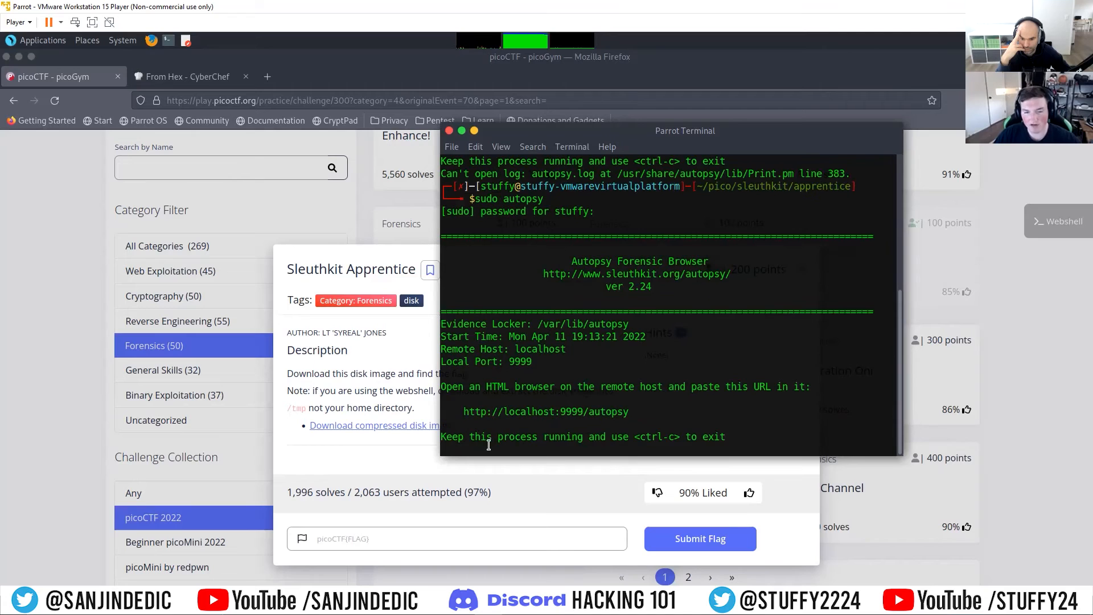
{"action": "left_click_drag", "start_coordinate": [630, 412], "coordinate": [463, 415]}
{"action": "right_click", "coordinate": [477, 418]}
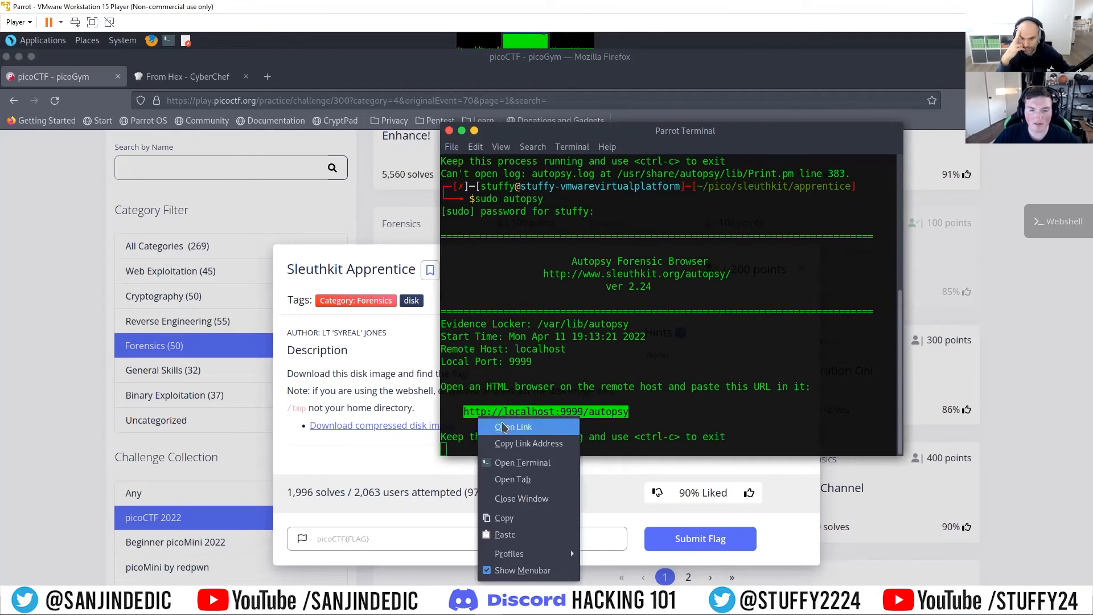
{"action": "left_click", "coordinate": [505, 518]}
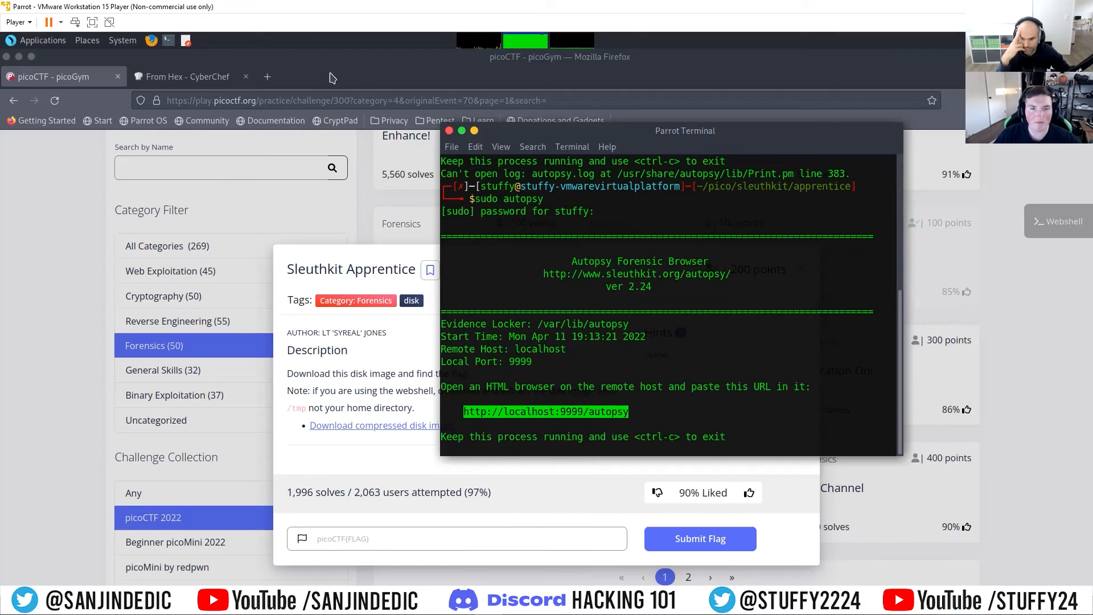
{"action": "left_click", "coordinate": [275, 80]}
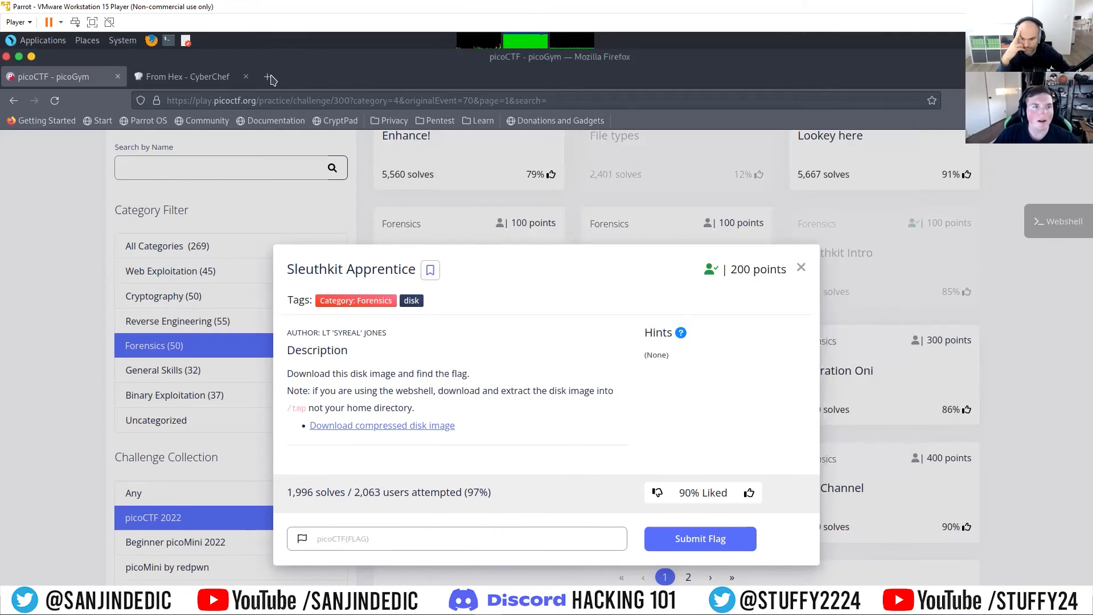
{"action": "left_click", "coordinate": [205, 80]}
{"action": "left_click", "coordinate": [242, 103]}
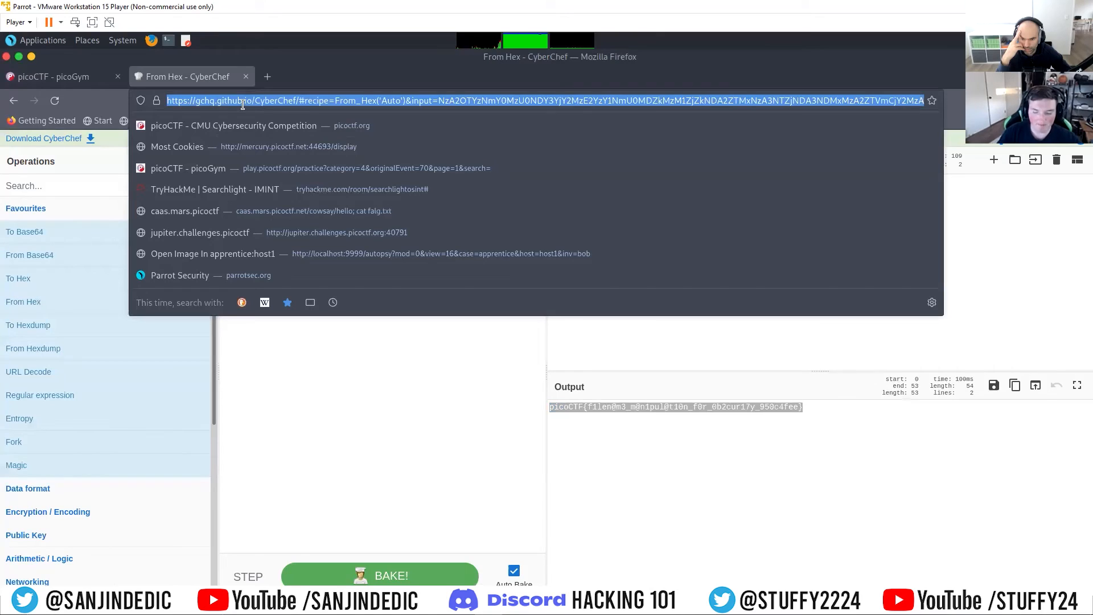
{"action": "key", "text": "BackSpace"}
{"action": "key", "text": "ctrl+v"}
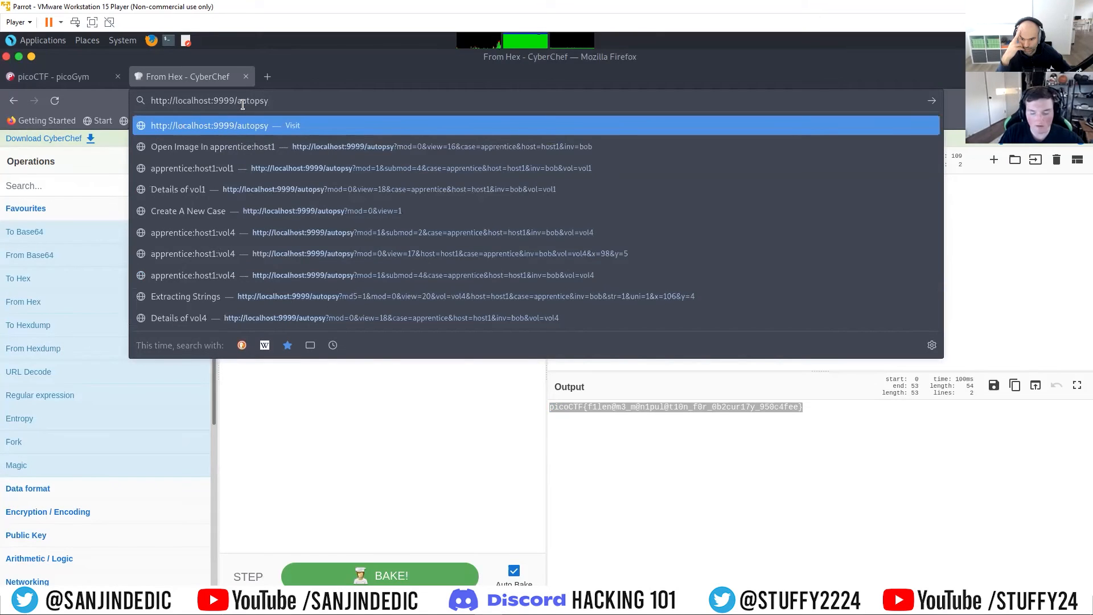
{"action": "key", "text": "Return"}
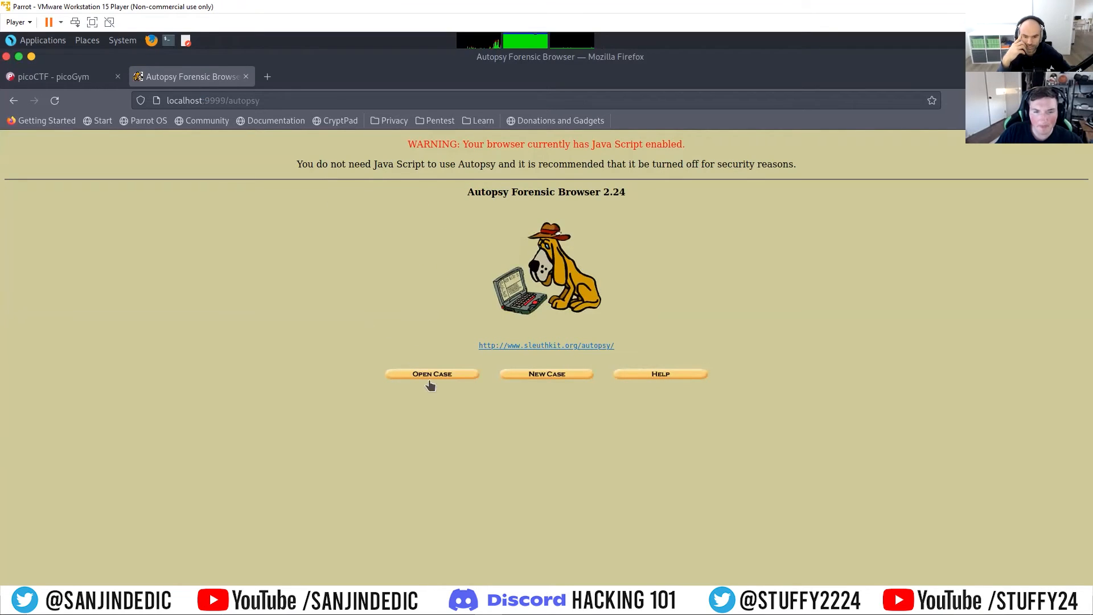
Step: Try to create a case named apprentice with description asdf and the investigator's name, and acknowledge the response
{"action": "left_click", "coordinate": [541, 375]}
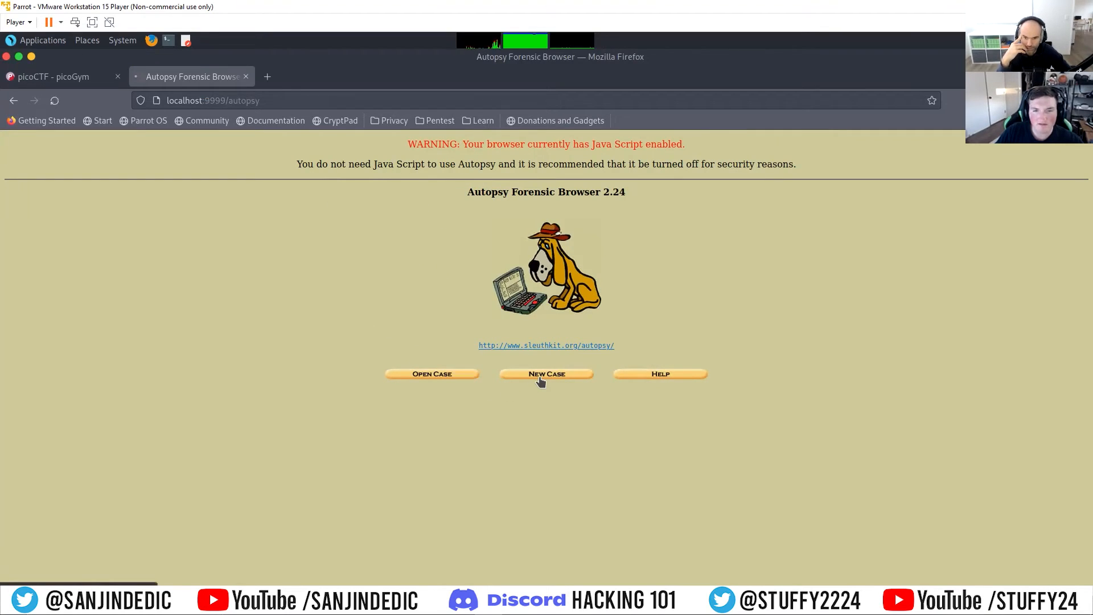
{"action": "left_click", "coordinate": [430, 221]}
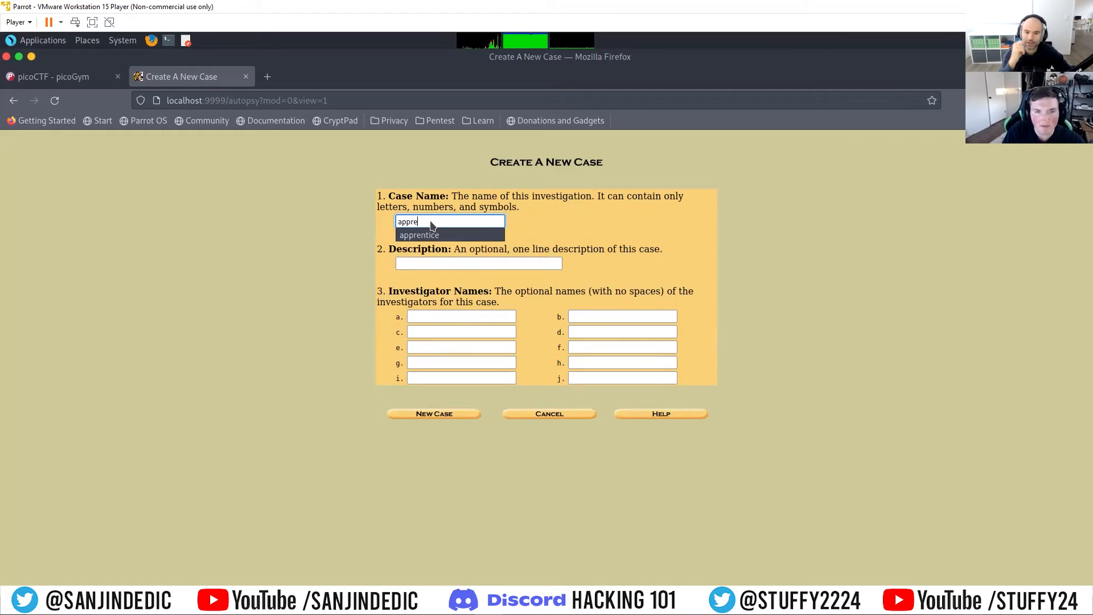
{"action": "left_click", "coordinate": [433, 235]}
{"action": "left_click", "coordinate": [446, 264]}
{"action": "type", "text": "asdf"}
{"action": "left_click", "coordinate": [465, 316]}
{"action": "type", "text": "stuffy"}
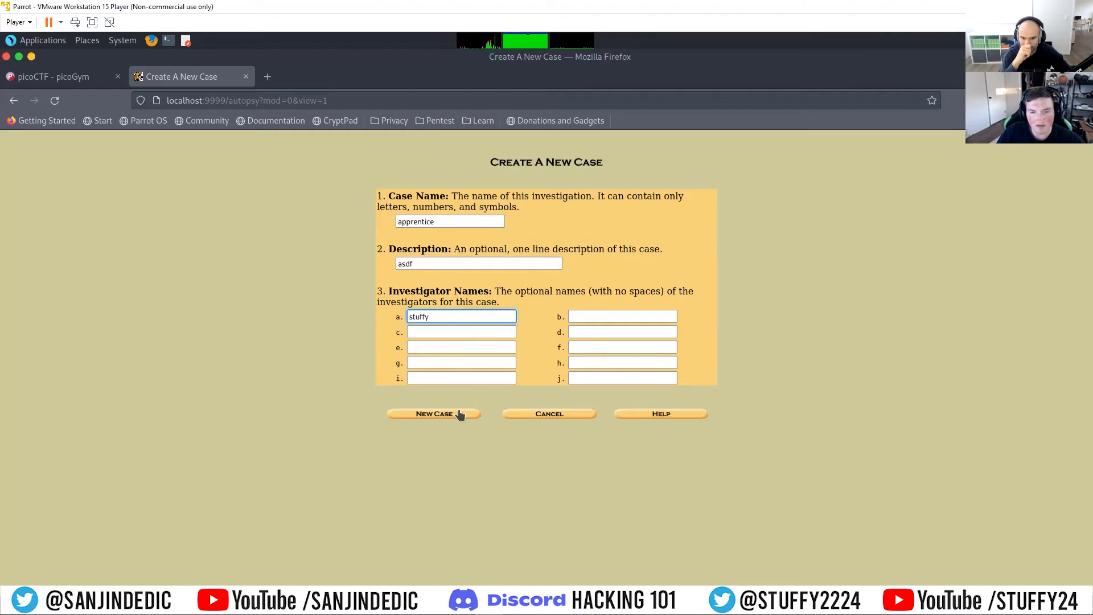
{"action": "left_click", "coordinate": [459, 412]}
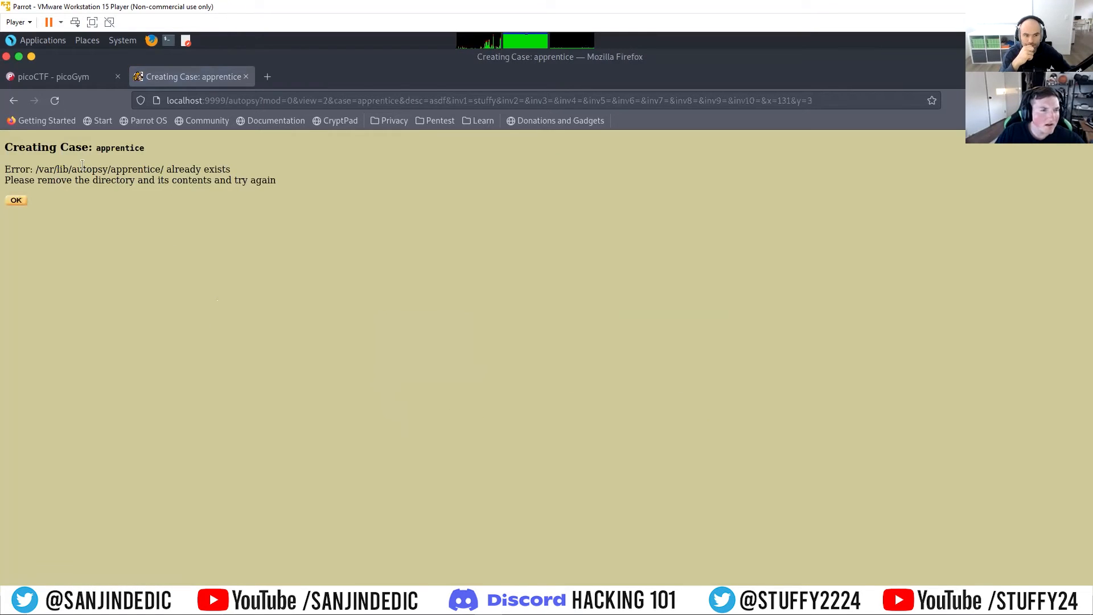
{"action": "left_click", "coordinate": [20, 200]}
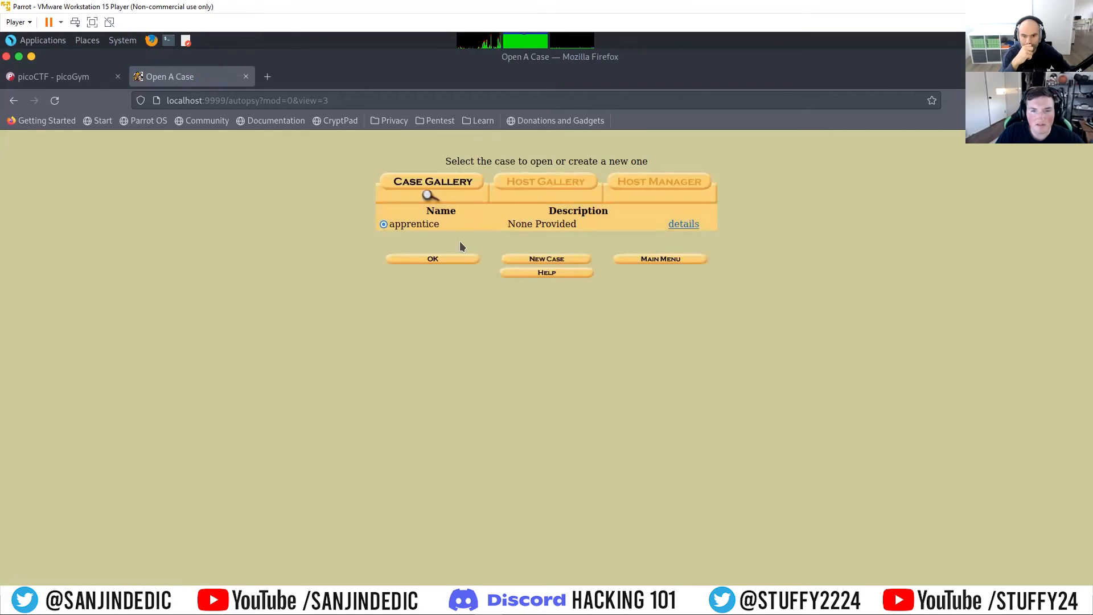
Step: Create a new case named apprentice2 with description asdf and the investigator's name
{"action": "left_click", "coordinate": [513, 261]}
{"action": "left_click", "coordinate": [437, 221]}
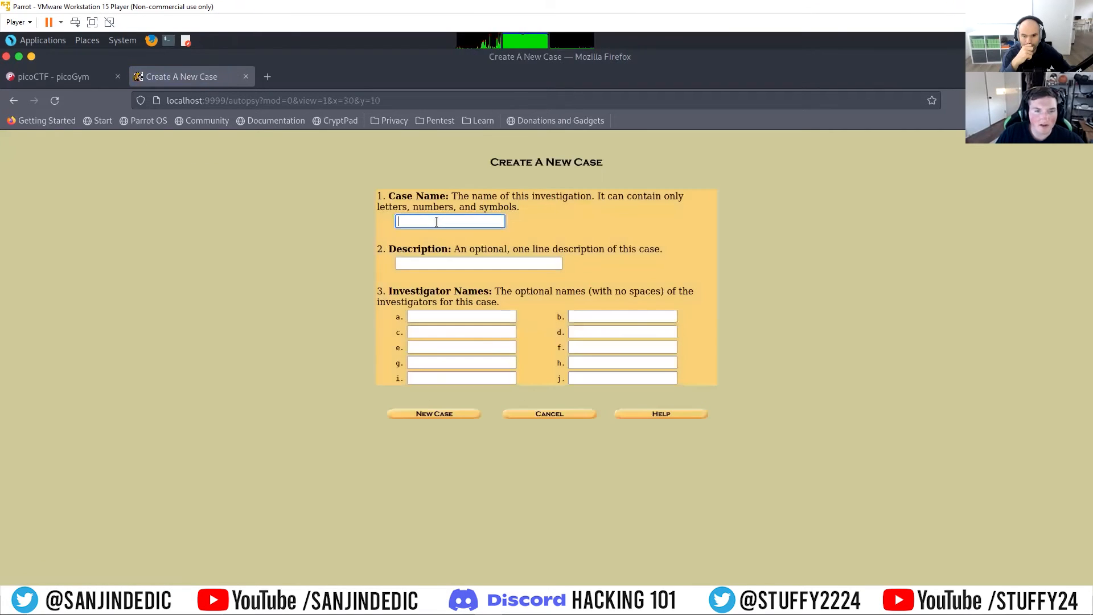
{"action": "type", "text": "appre"}
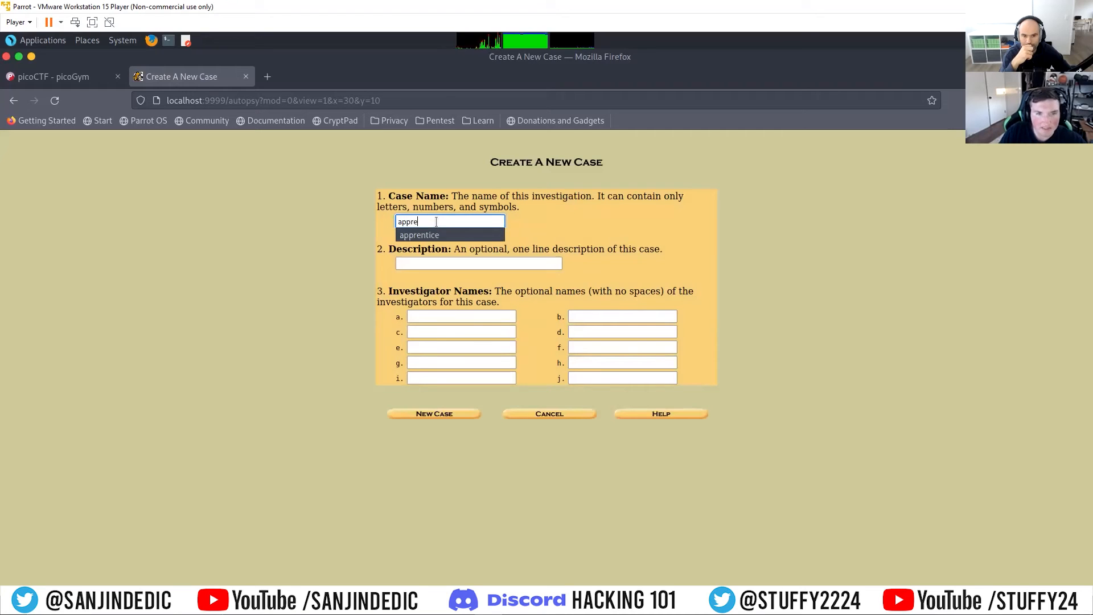
{"action": "key", "text": "Tab"}
{"action": "left_click", "coordinate": [464, 220]}
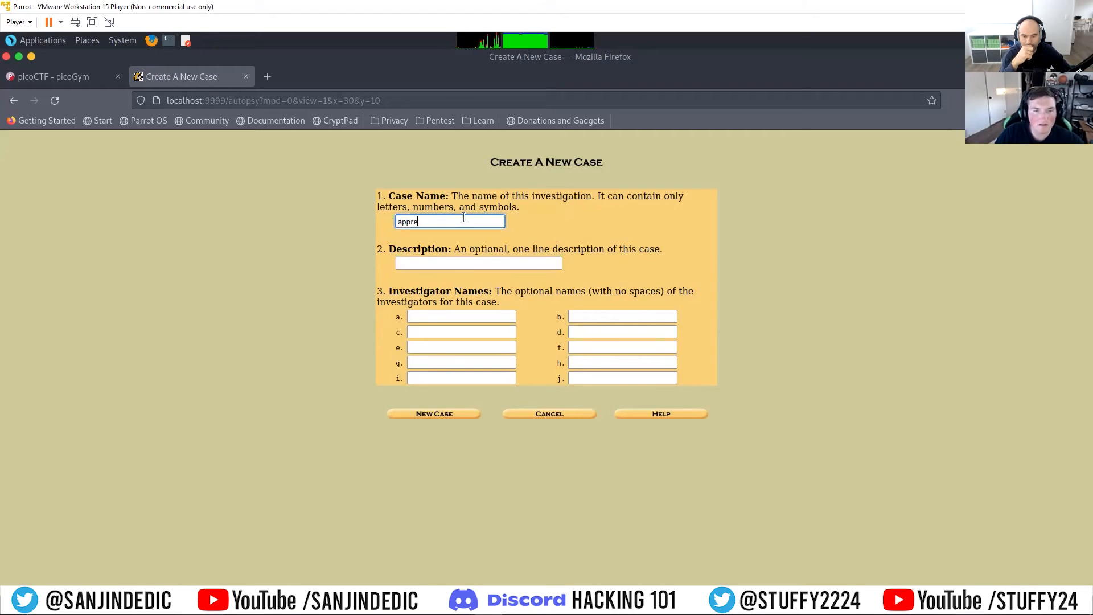
{"action": "type", "text": "ntice2"}
{"action": "key", "text": "Tab"}
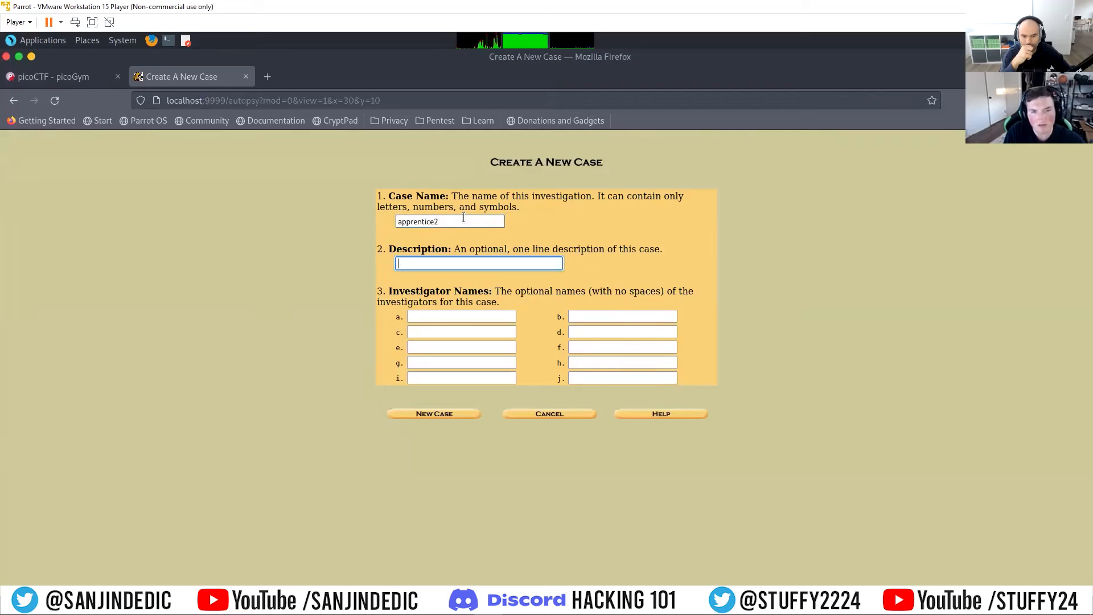
{"action": "type", "text": "asdf"}
{"action": "key", "text": "Tab"}
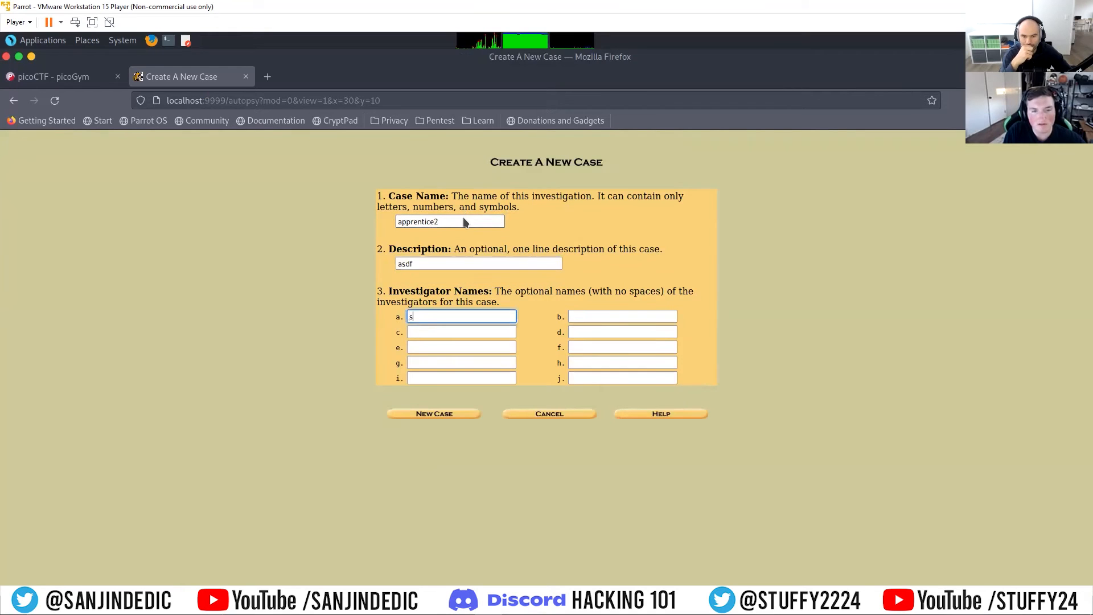
{"action": "type", "text": "stuffy"}
{"action": "left_click", "coordinate": [452, 330]}
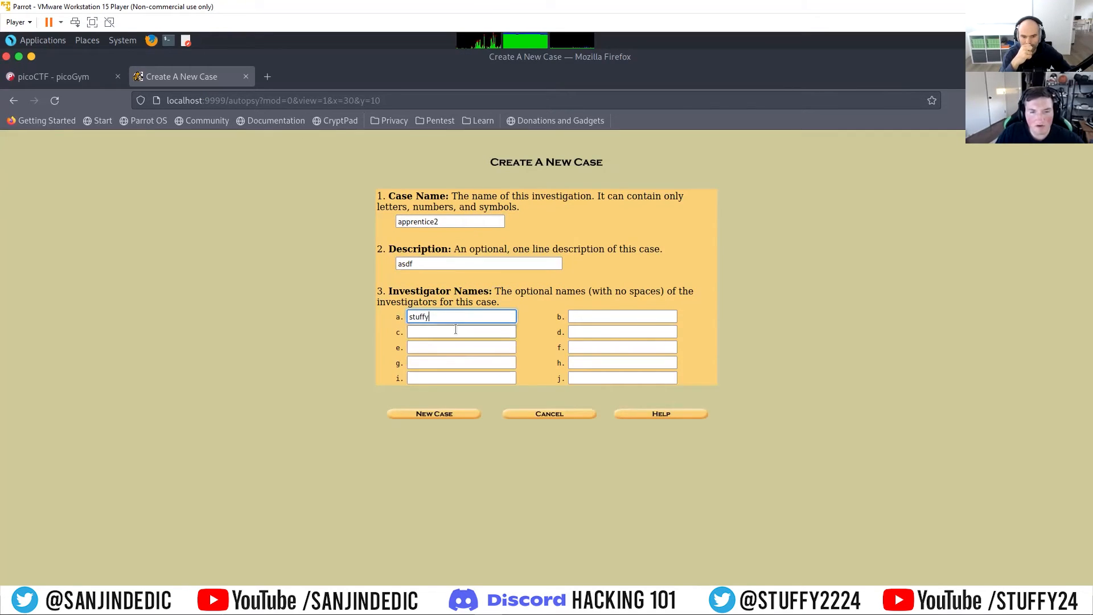
{"action": "left_click", "coordinate": [443, 414]}
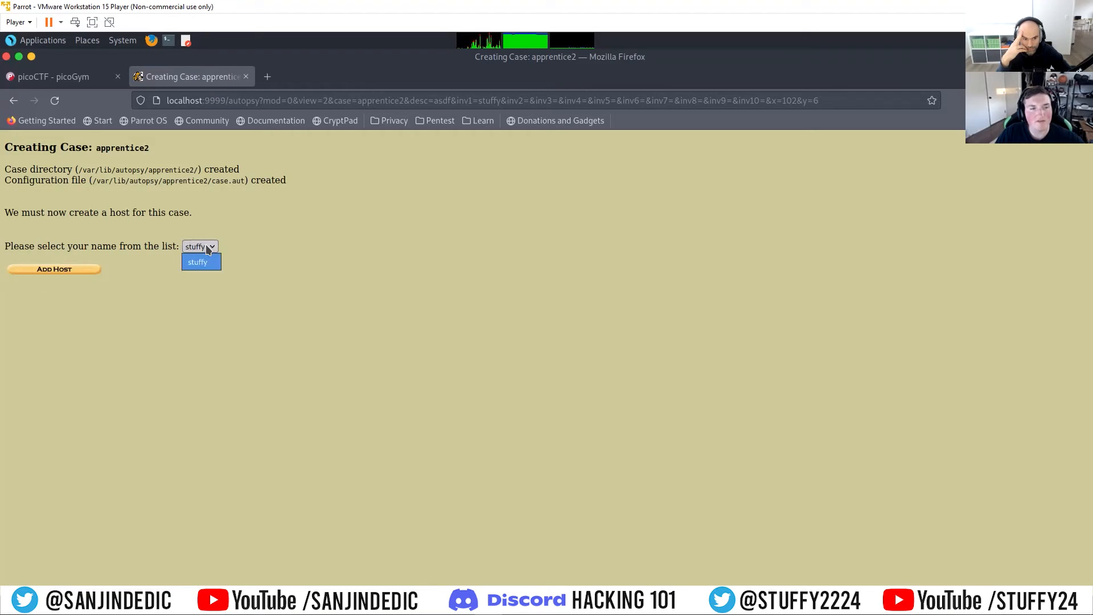
Step: Add a host named host2 to the apprentice2 case and open the form for adding an image file to it
{"action": "left_click", "coordinate": [242, 216]}
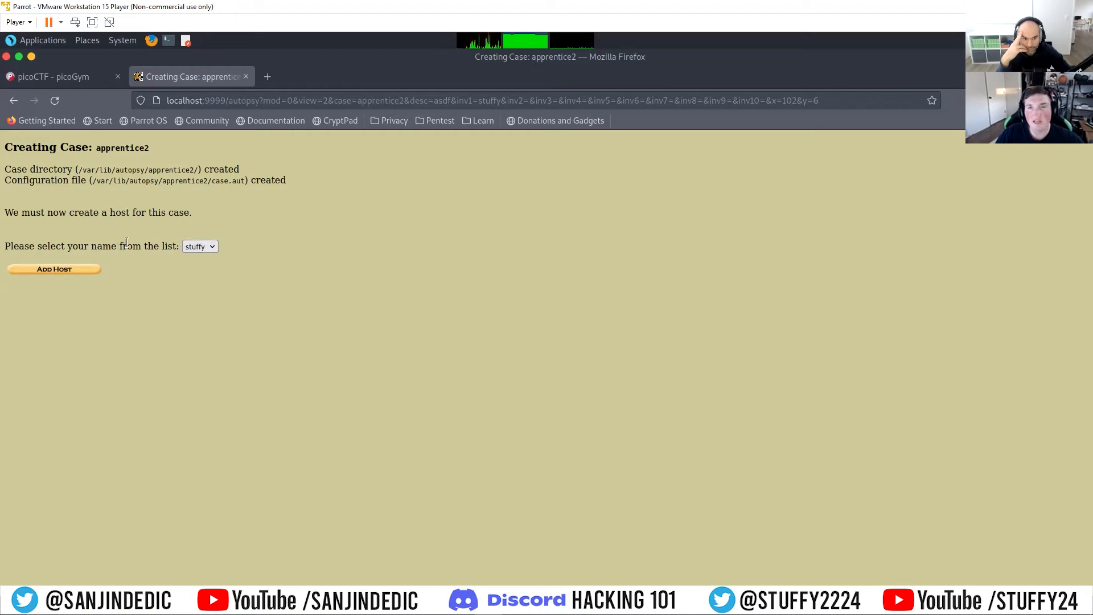
{"action": "left_click", "coordinate": [90, 271]}
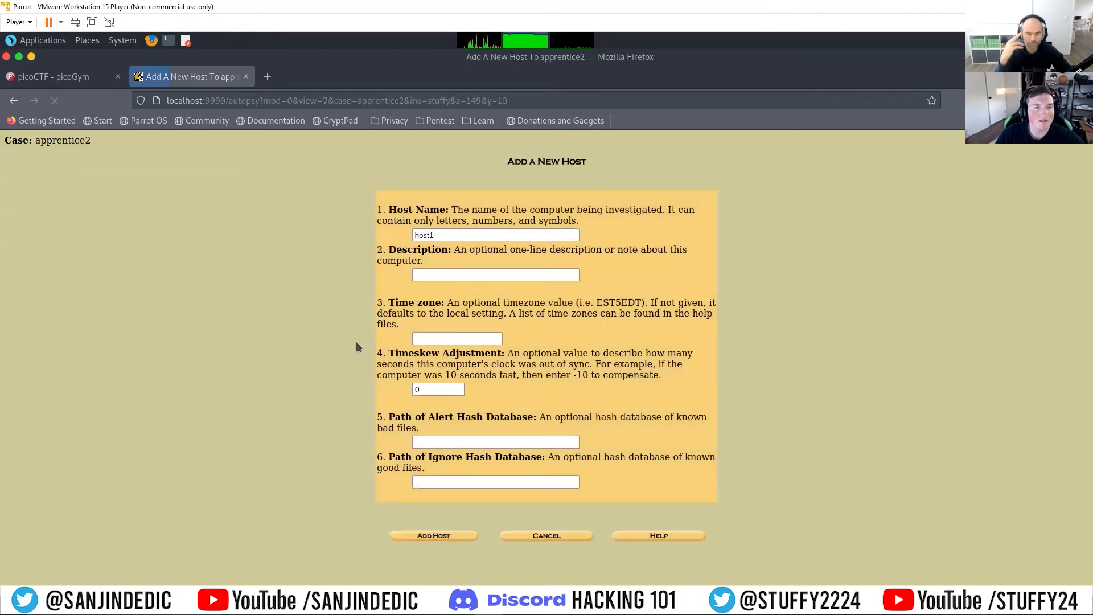
{"action": "left_click", "coordinate": [437, 234]}
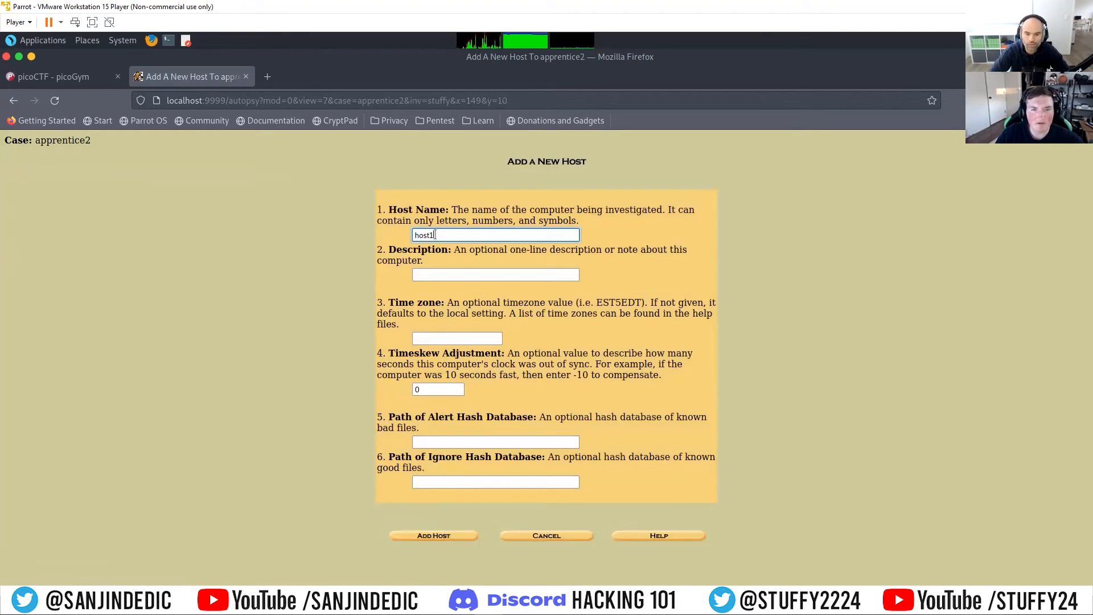
{"action": "key", "text": "BackSpace"}
{"action": "type", "text": "2"}
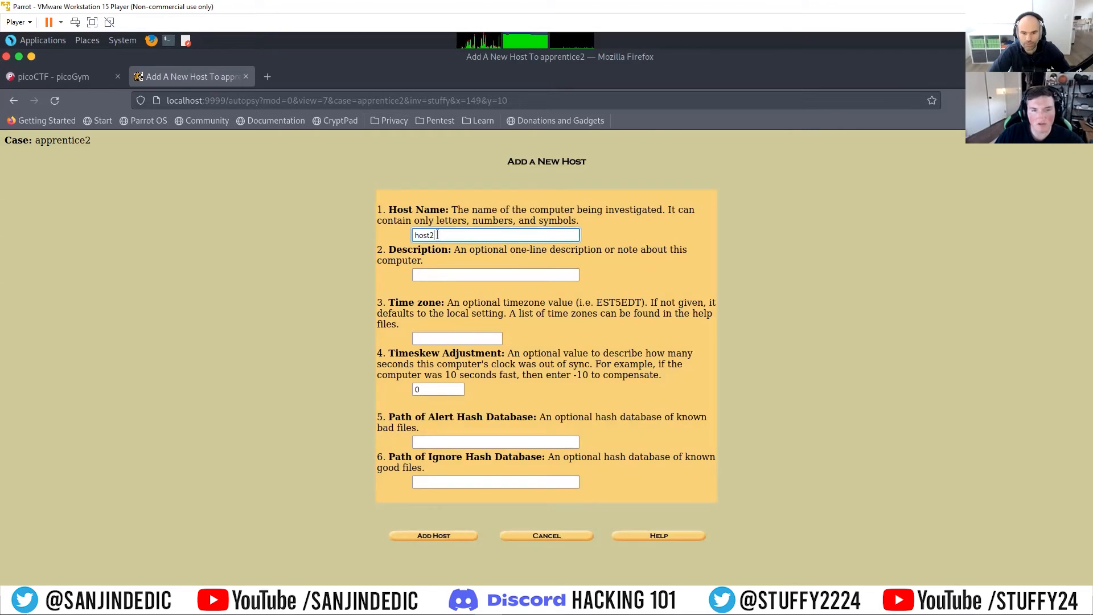
{"action": "left_click", "coordinate": [439, 274]}
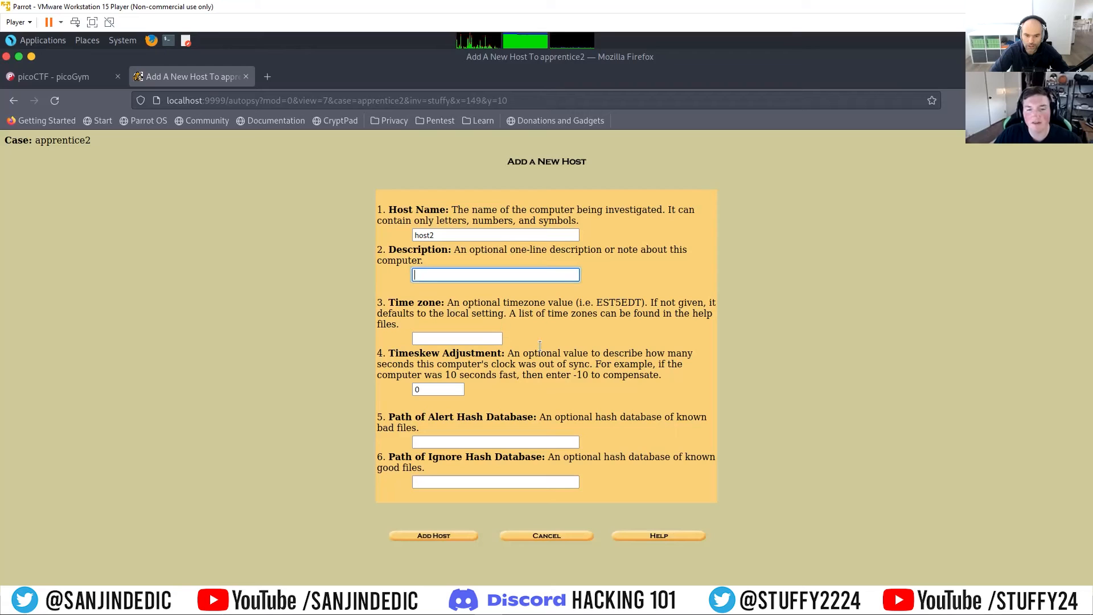
{"action": "left_click", "coordinate": [438, 535]}
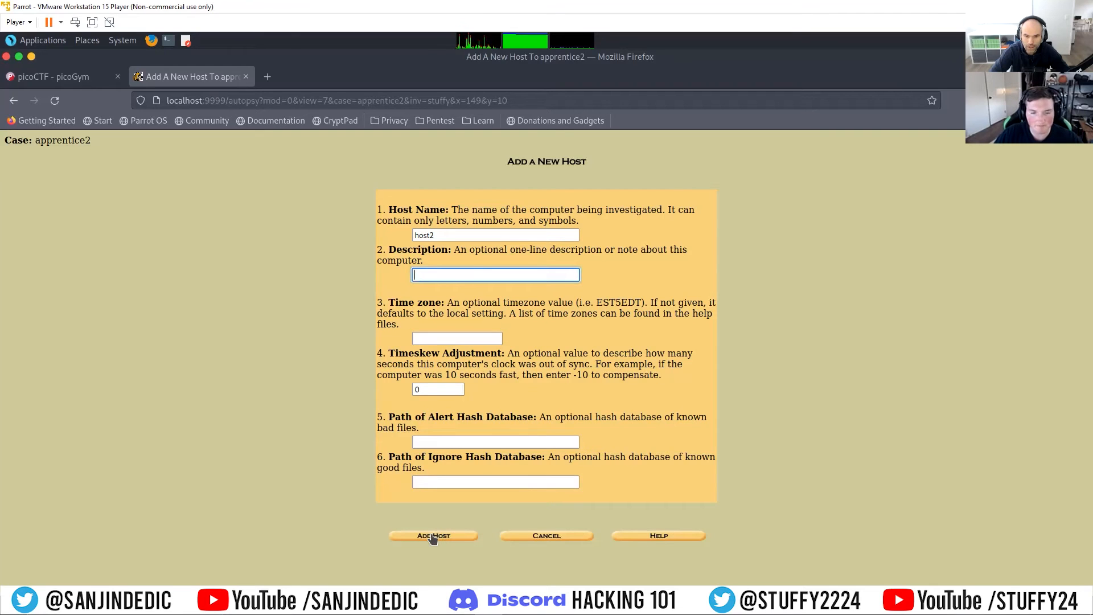
{"action": "left_click", "coordinate": [48, 232]}
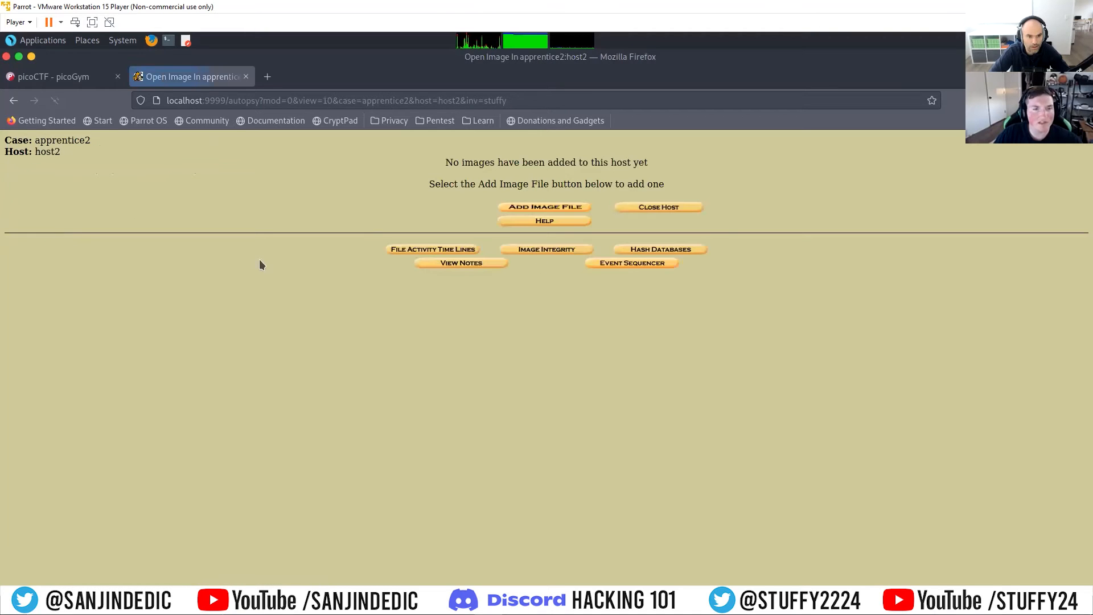
{"action": "left_click", "coordinate": [551, 208]}
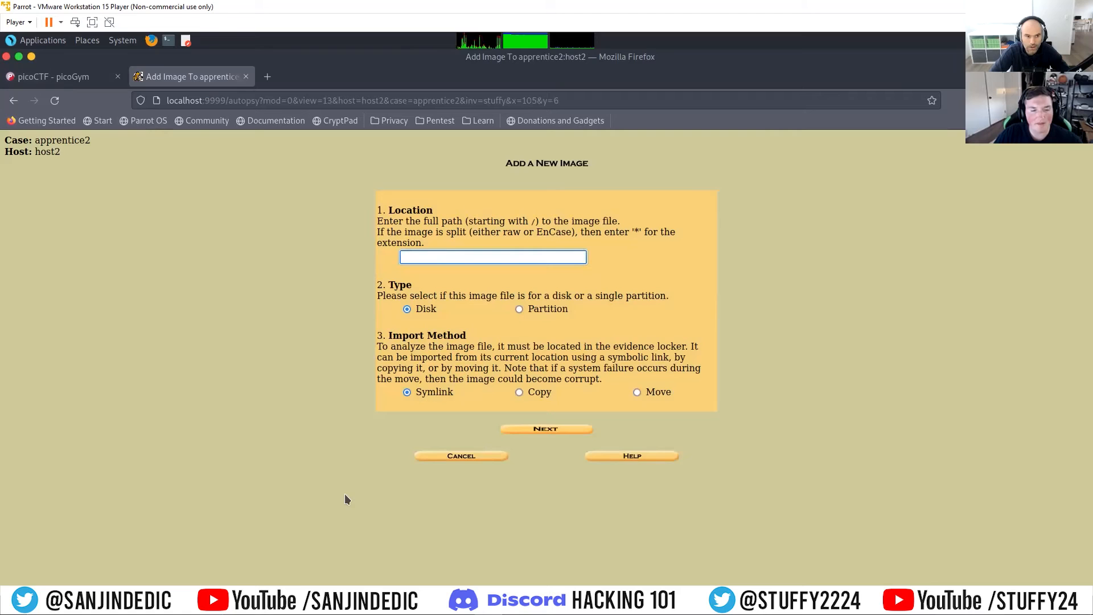
Step: In a second session of the Parrot Terminal, list the apprentice folder's files with ls, run pwd and copy the folder path
{"action": "left_click", "coordinate": [423, 596]}
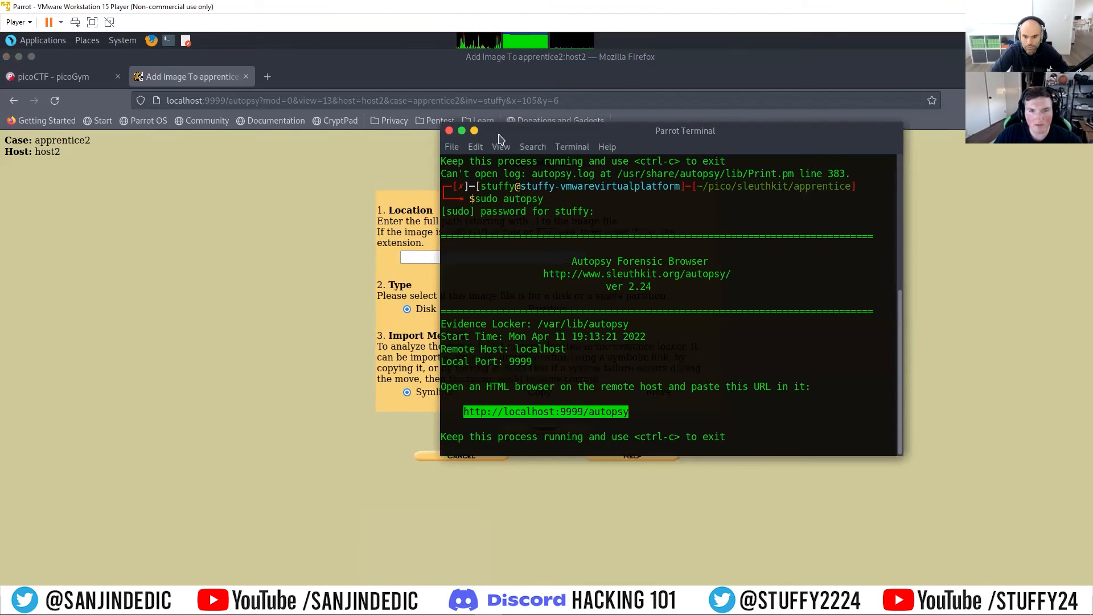
{"action": "left_click", "coordinate": [455, 147]}
{"action": "left_click", "coordinate": [458, 149]}
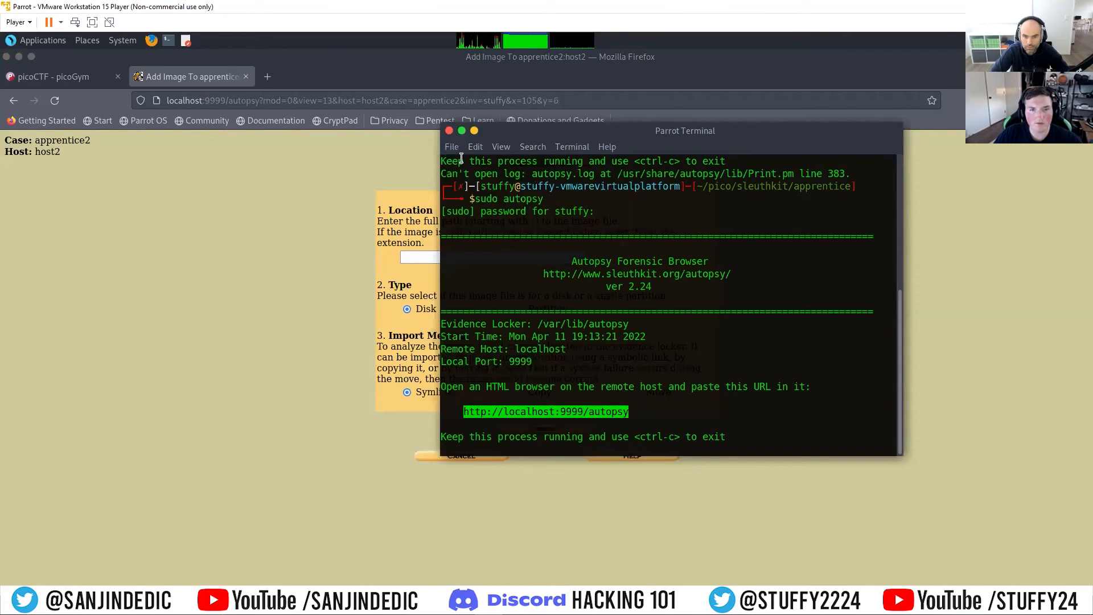
{"action": "left_click", "coordinate": [452, 147]}
{"action": "left_click", "coordinate": [473, 181]}
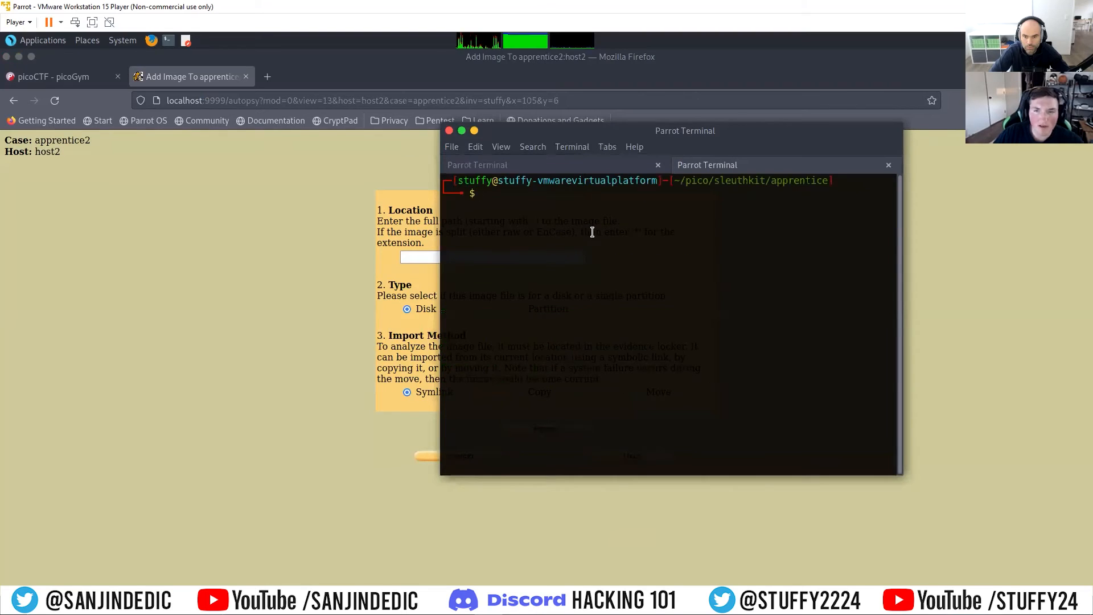
{"action": "type", "text": "ls"}
{"action": "key", "text": "Return"}
{"action": "type", "text": "pwd"}
{"action": "key", "text": "Return"}
{"action": "left_click_drag", "start_coordinate": [658, 243], "coordinate": [444, 243]}
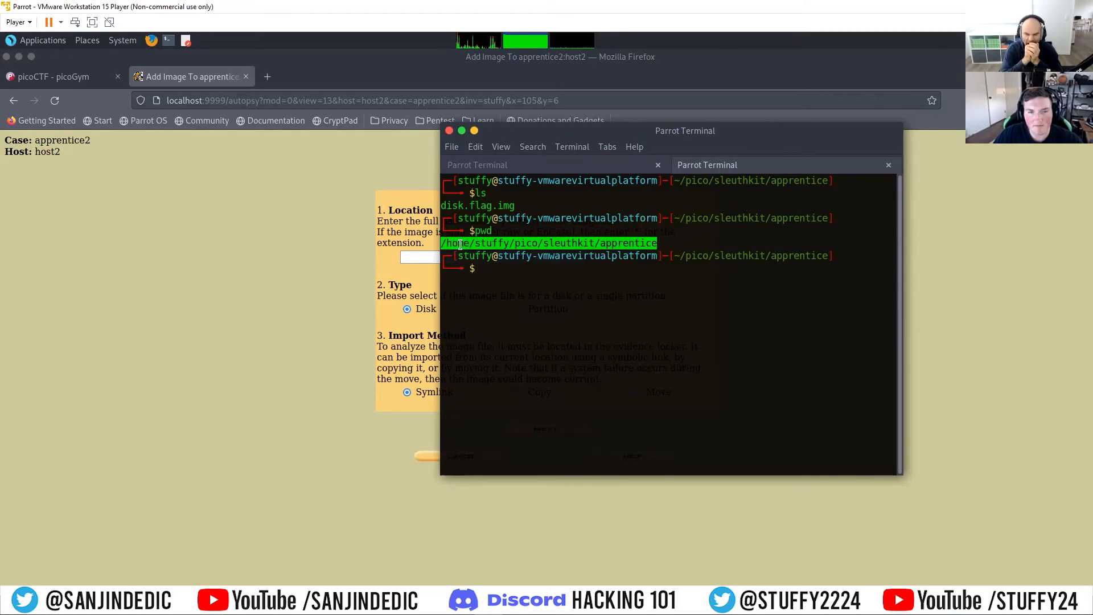
{"action": "right_click", "coordinate": [461, 244]}
{"action": "left_click", "coordinate": [488, 312]}
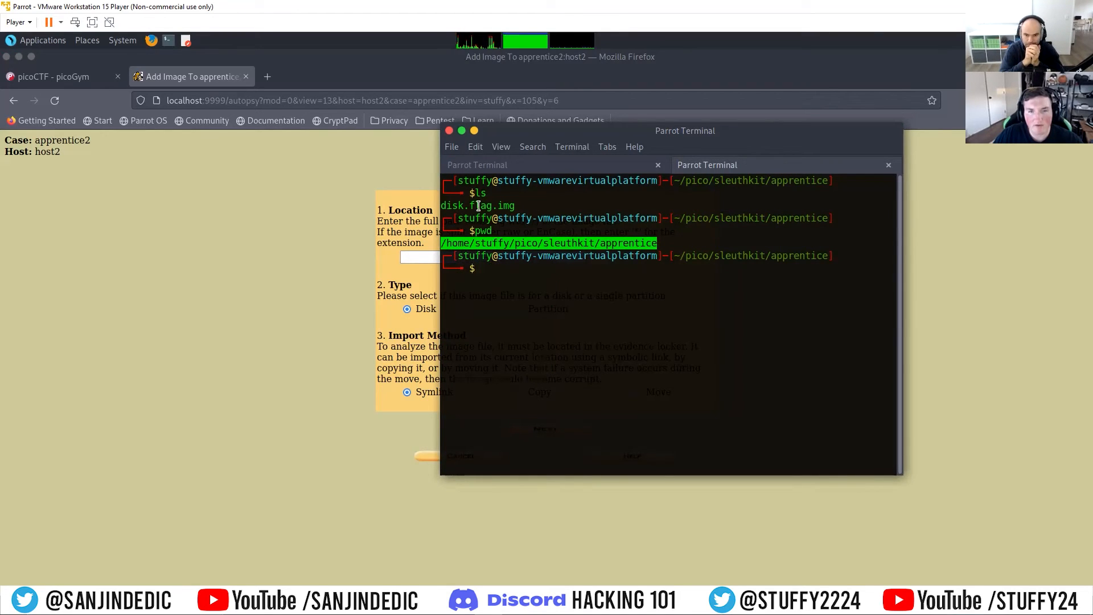
Step: Back in Firefox, add disk.flag.img from the copied folder as a symlinked disk image, ignoring its hash and including all three partitions
{"action": "left_click", "coordinate": [327, 210]}
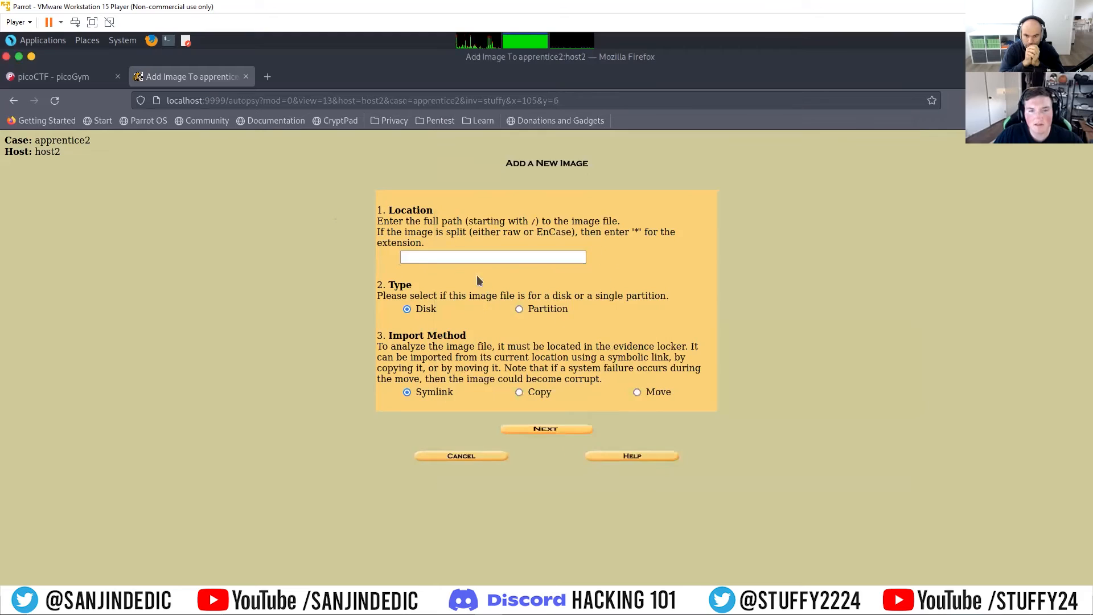
{"action": "left_click", "coordinate": [468, 256]}
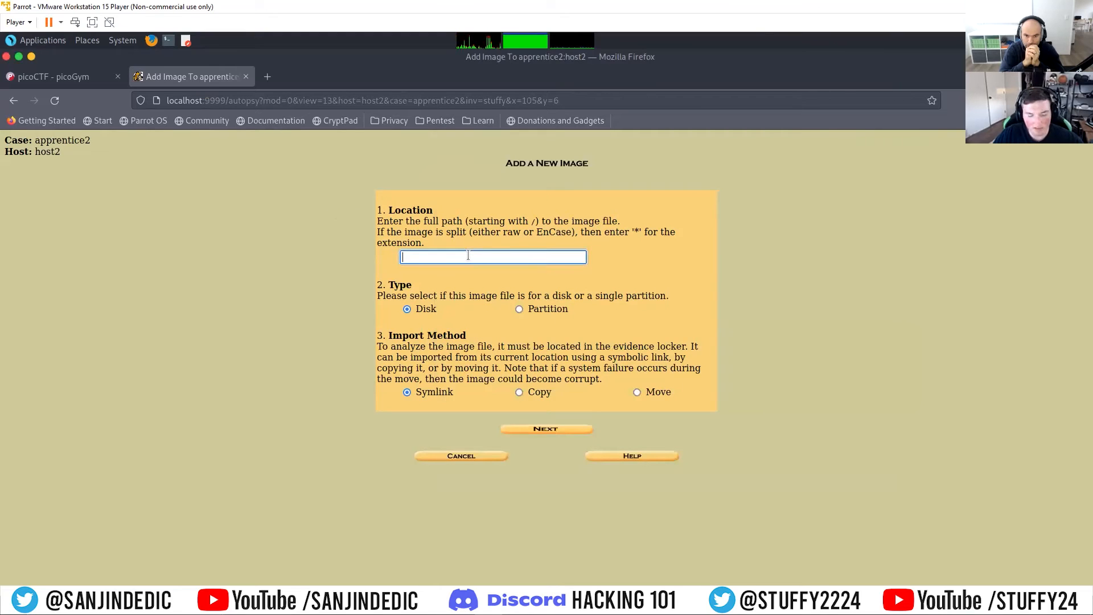
{"action": "key", "text": "ctrl+v"}
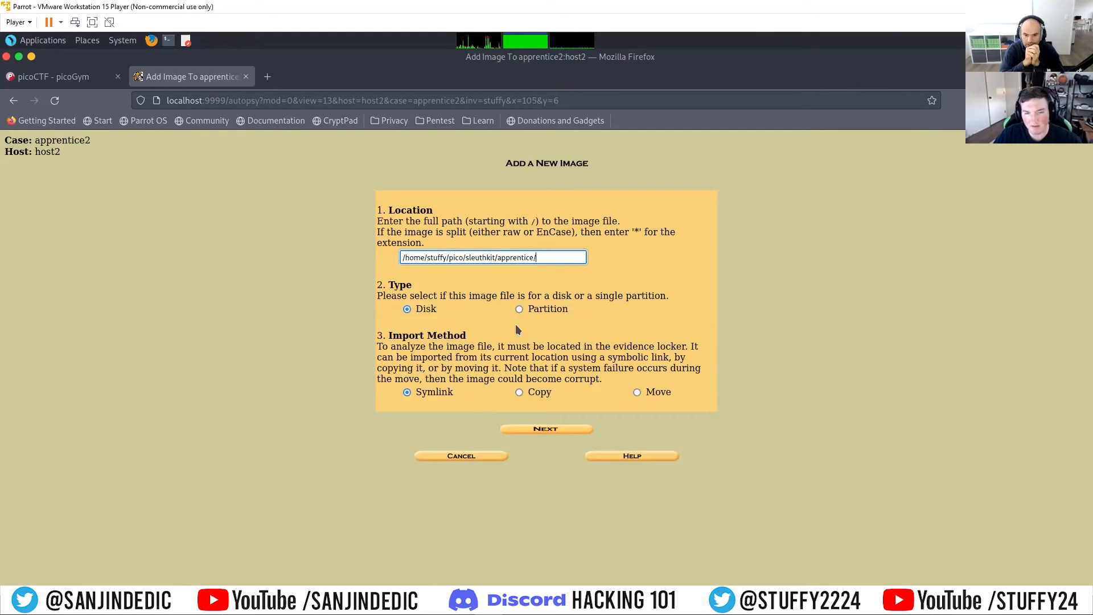
{"action": "left_click", "coordinate": [440, 594]}
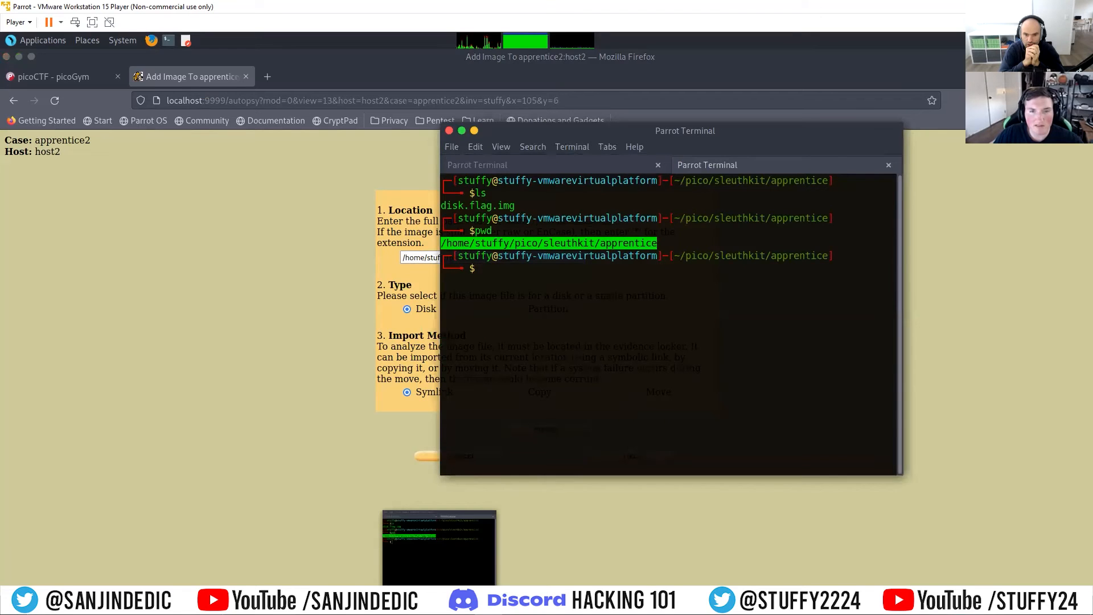
{"action": "left_click", "coordinate": [440, 595]}
{"action": "left_click", "coordinate": [539, 256]}
{"action": "type", "text": "/d"}
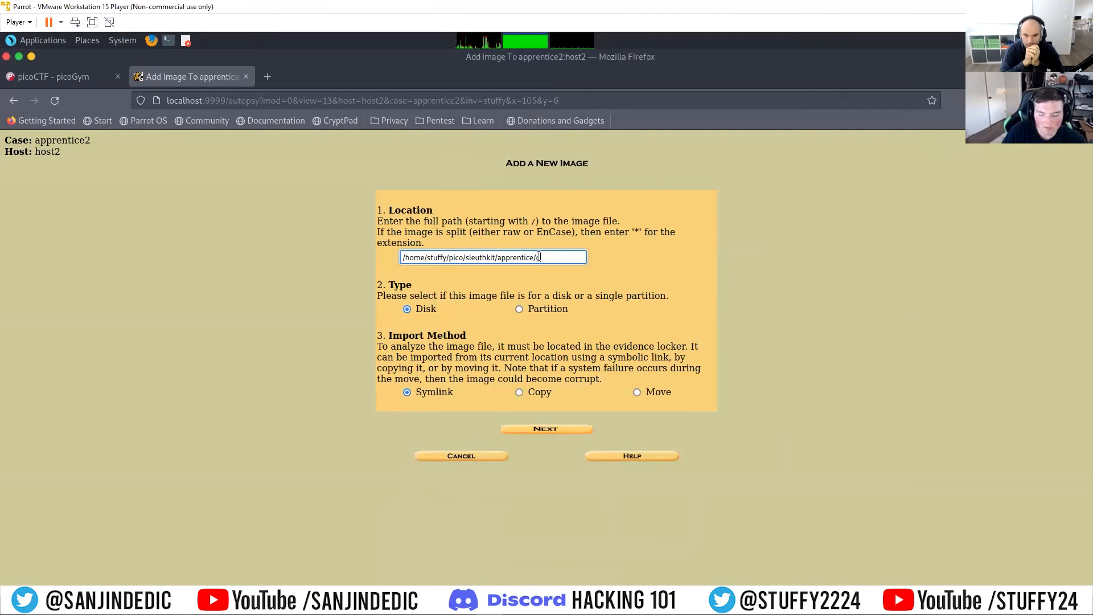
{"action": "type", "text": "isk.flag.img"}
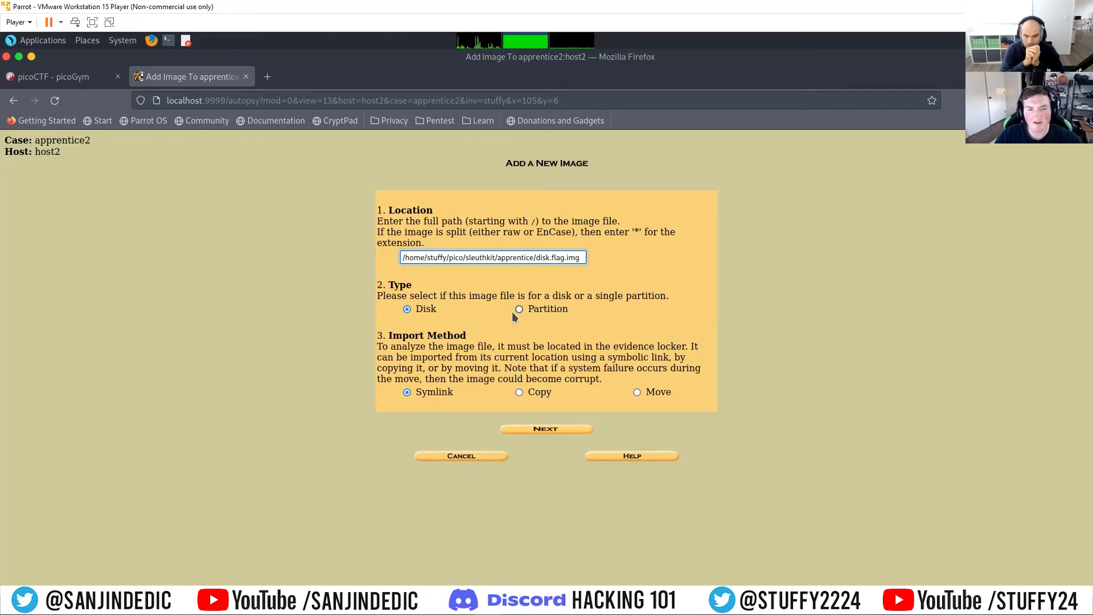
{"action": "left_click", "coordinate": [553, 431]}
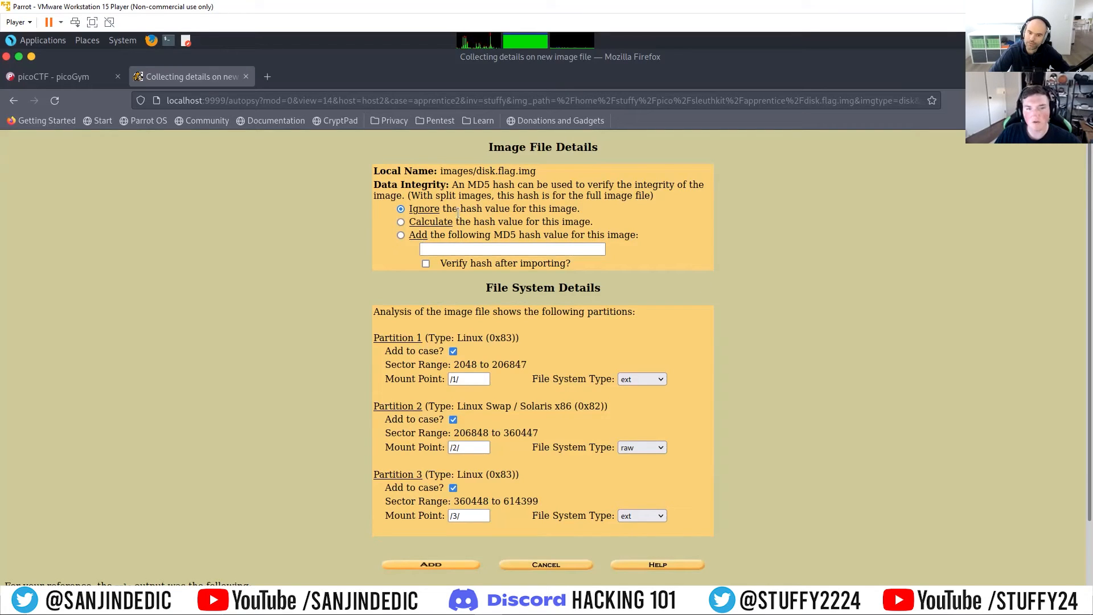
{"action": "left_click", "coordinate": [452, 565]}
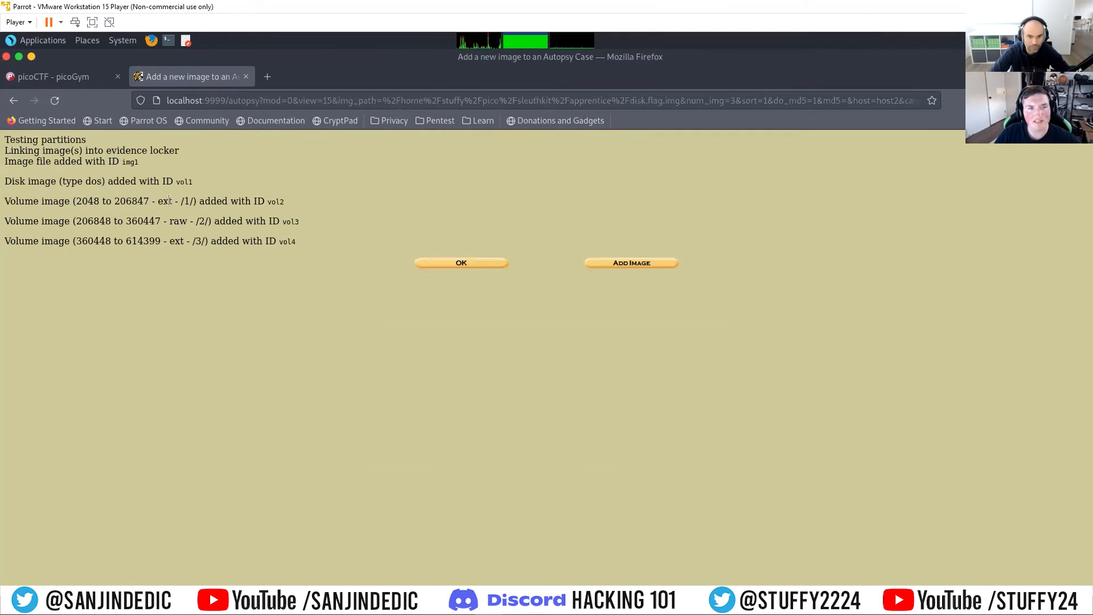
{"action": "left_click", "coordinate": [463, 263]}
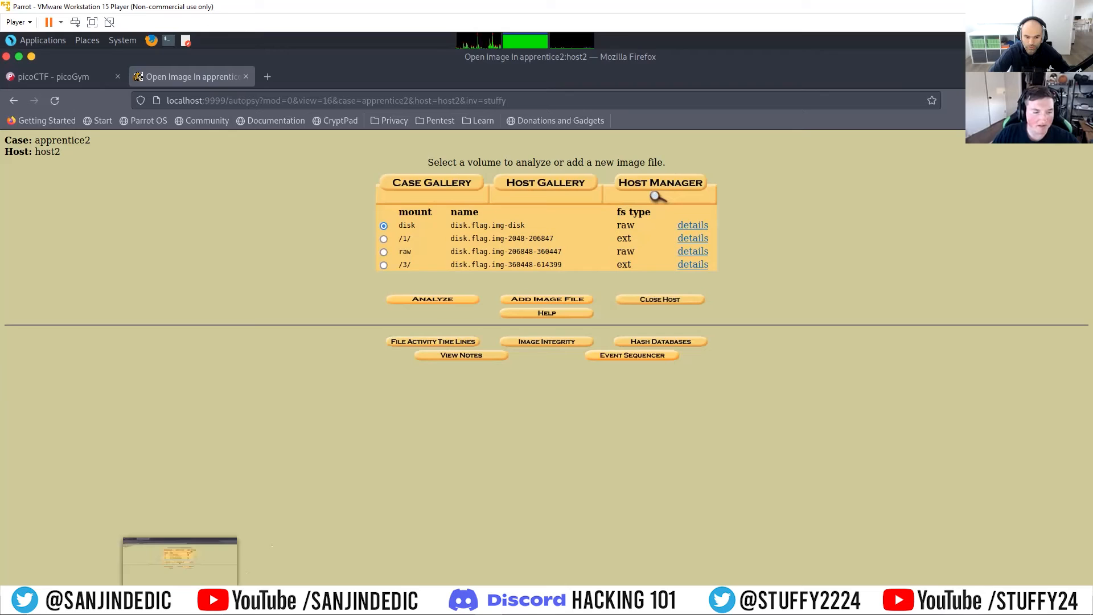
Step: Recheck the Sleuthkit Apprentice challenge, open the disk.flag.img-disk volume for analysis and run a raw-data keyword search for "flag"
{"action": "left_click", "coordinate": [60, 79]}
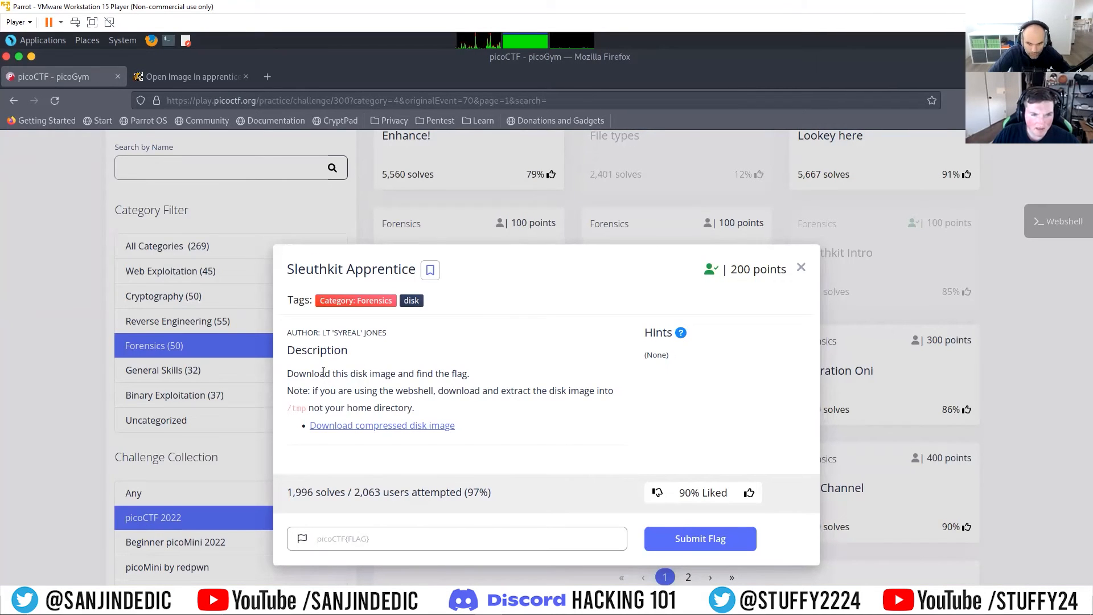
{"action": "left_click", "coordinate": [188, 79]}
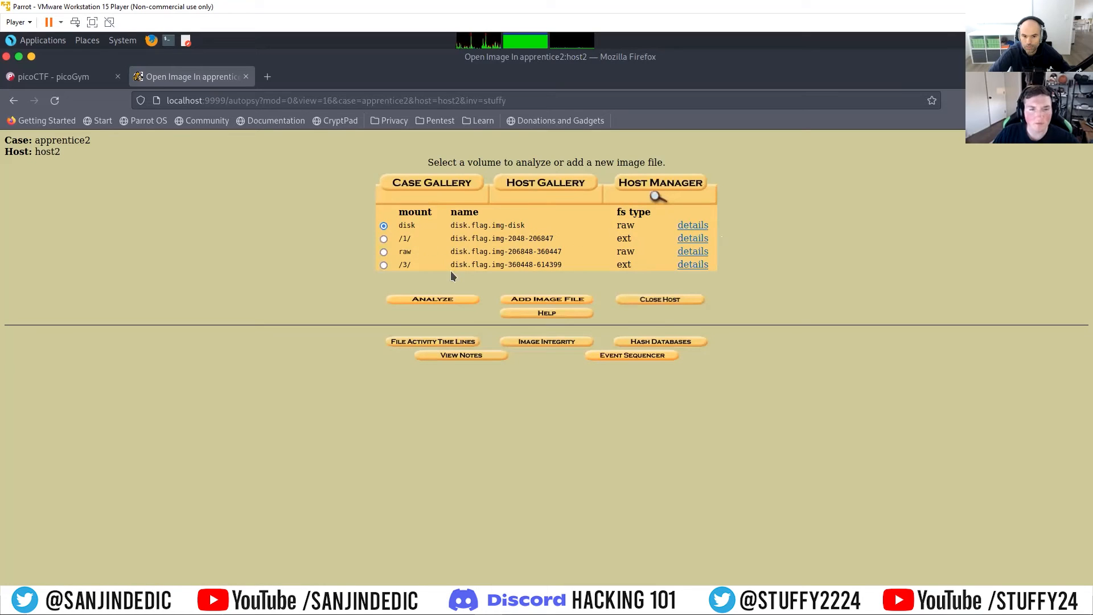
{"action": "left_click", "coordinate": [438, 302]}
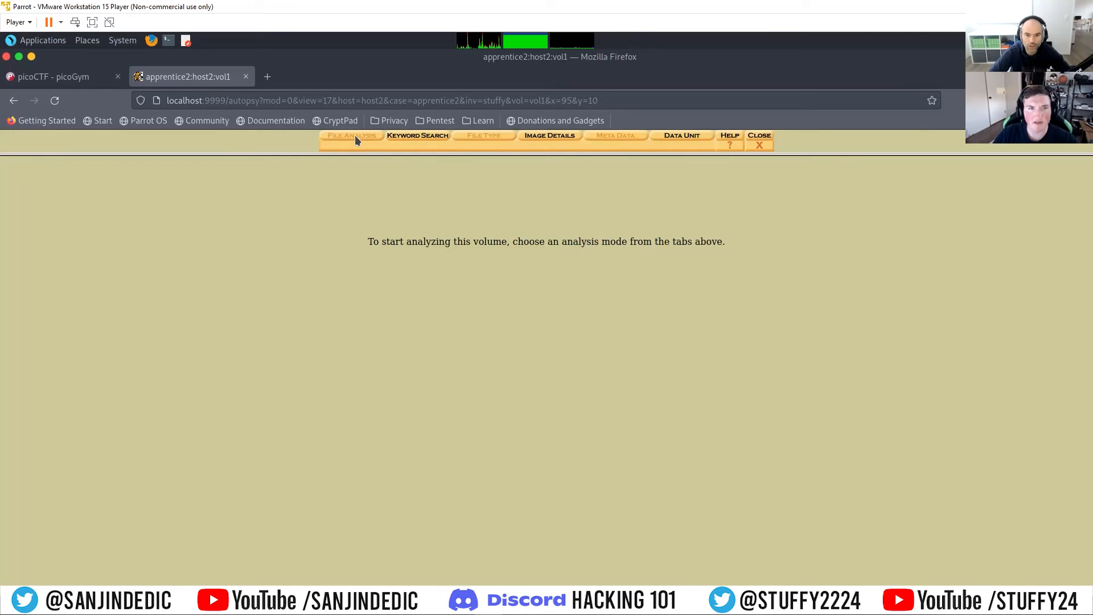
{"action": "left_click", "coordinate": [421, 139]}
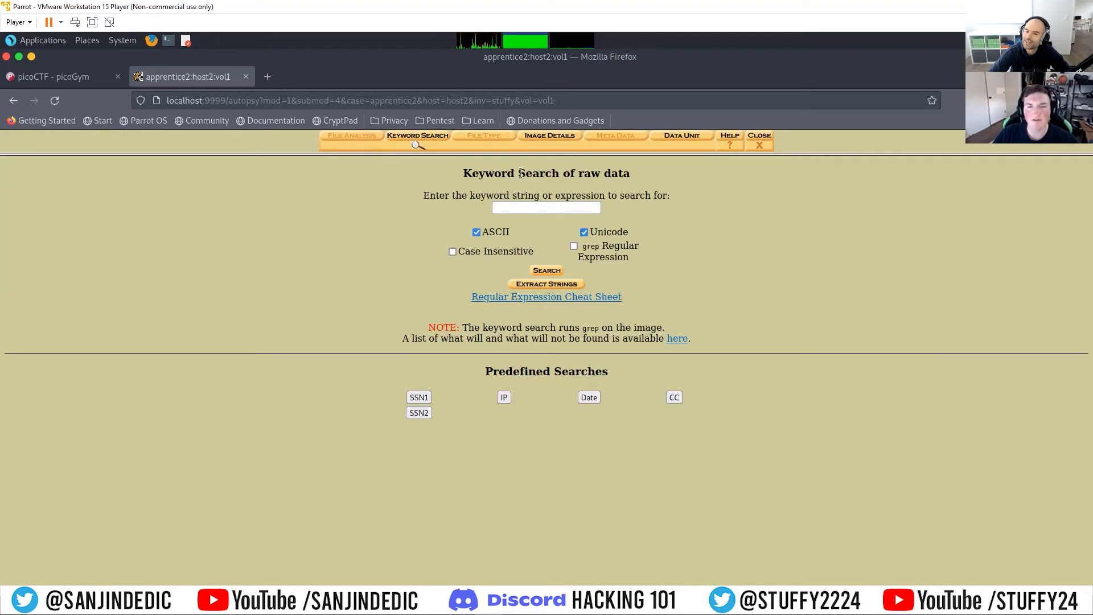
{"action": "left_click", "coordinate": [535, 209]}
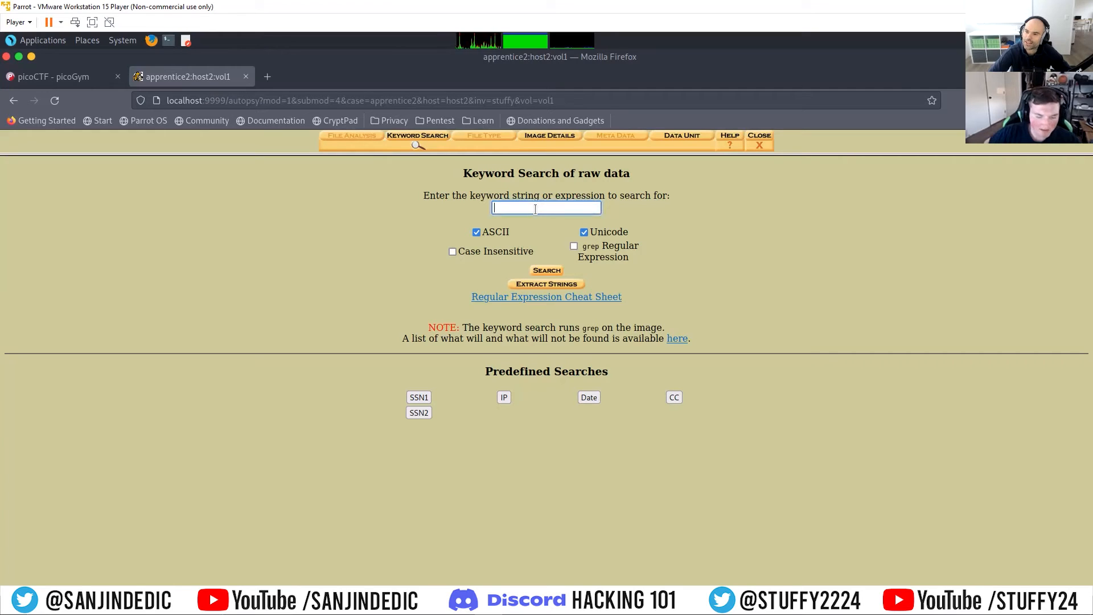
{"action": "type", "text": "flag"}
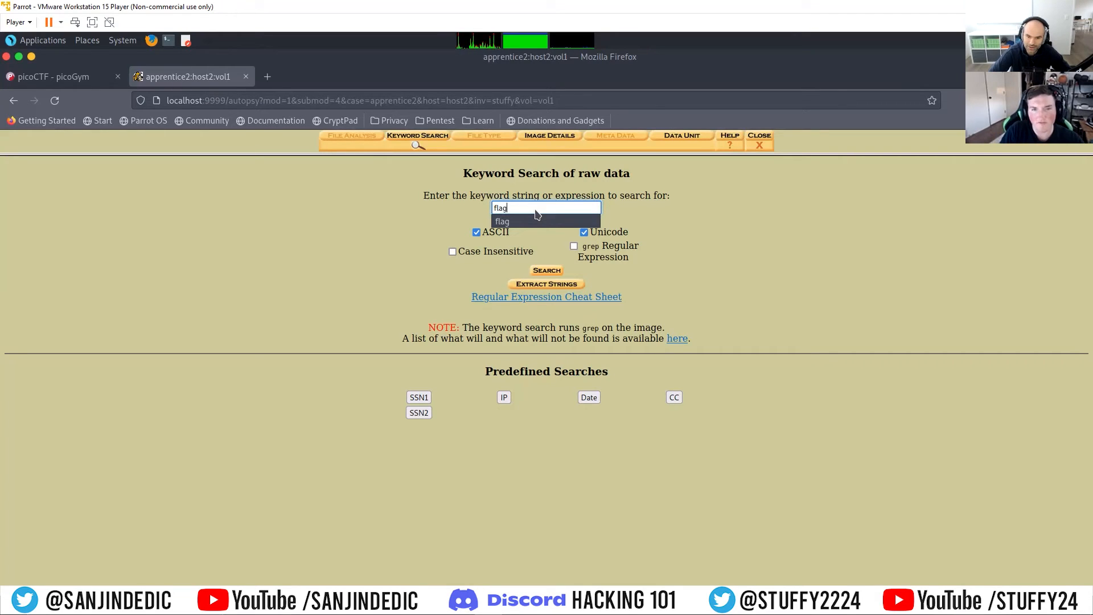
{"action": "left_click", "coordinate": [535, 220]}
{"action": "left_click", "coordinate": [542, 271]}
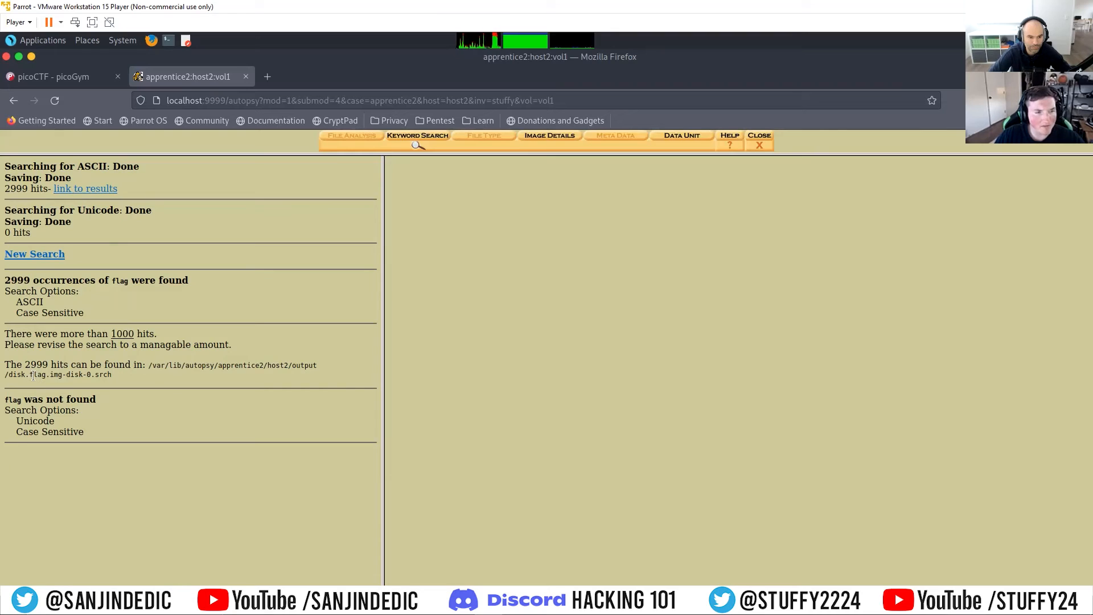
{"action": "left_click_drag", "start_coordinate": [45, 374], "coordinate": [70, 374]}
{"action": "left_click", "coordinate": [124, 378]}
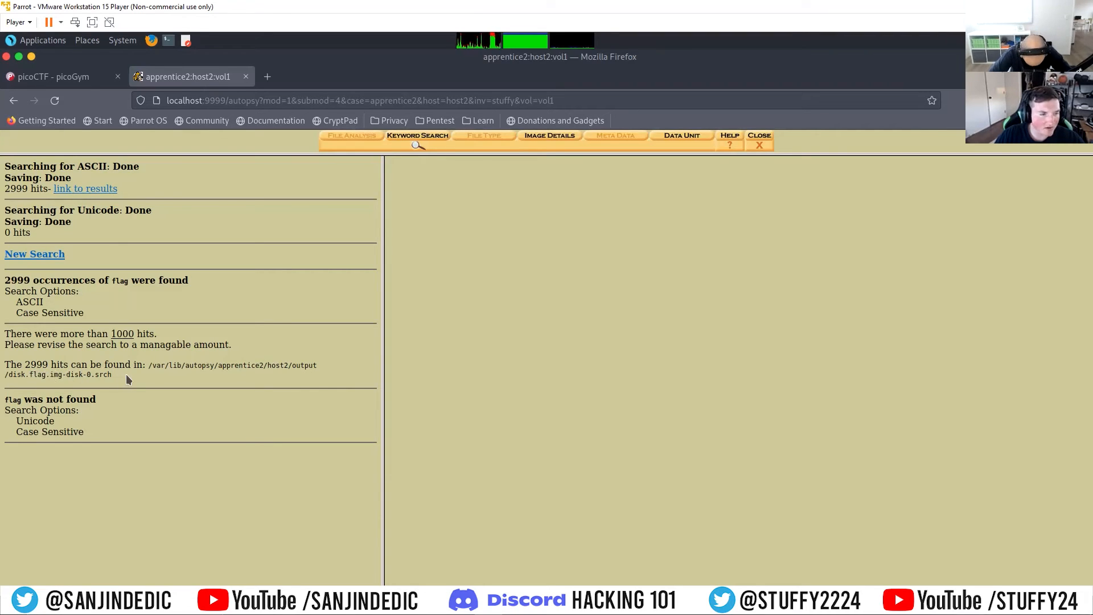
Step: Start a new keyword search for "flag.txt" in the disk volume, review the listed hits and close the volume
{"action": "left_click", "coordinate": [45, 257]}
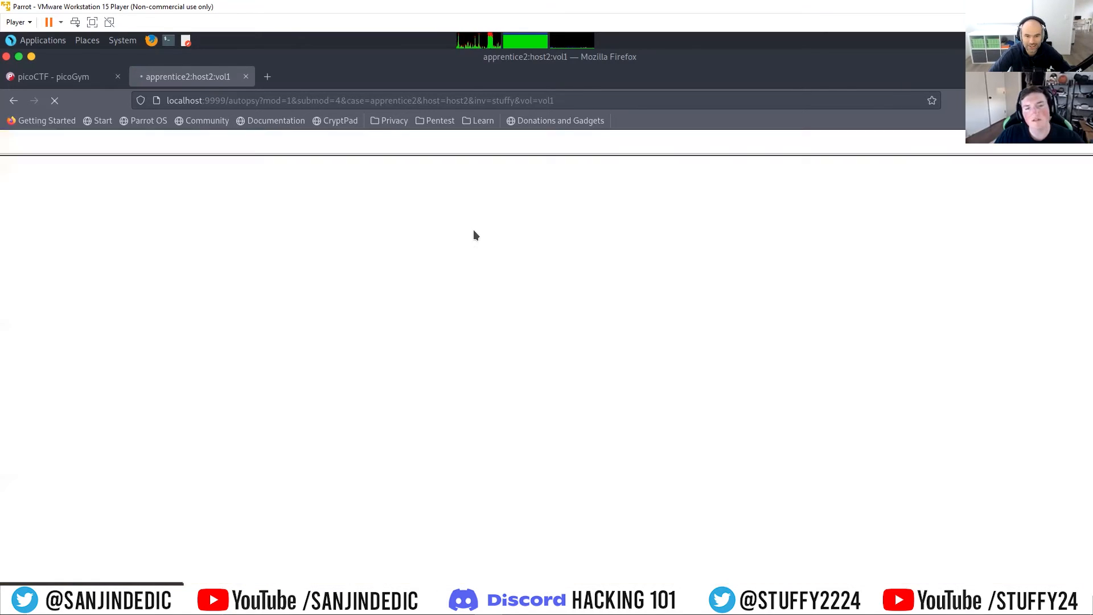
{"action": "left_click", "coordinate": [529, 211]}
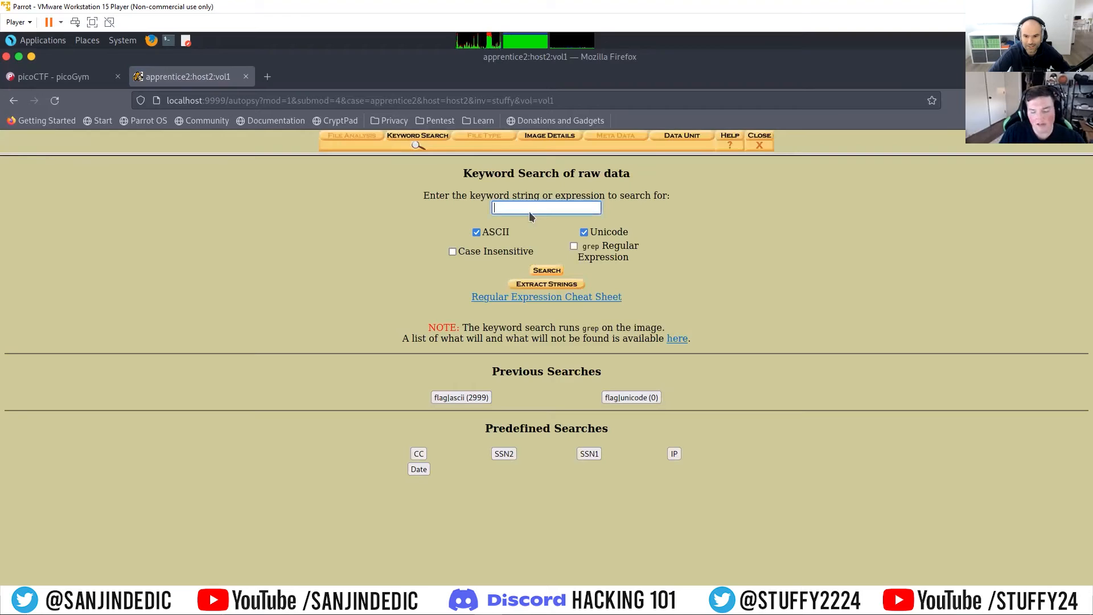
{"action": "type", "text": "flag.txt"}
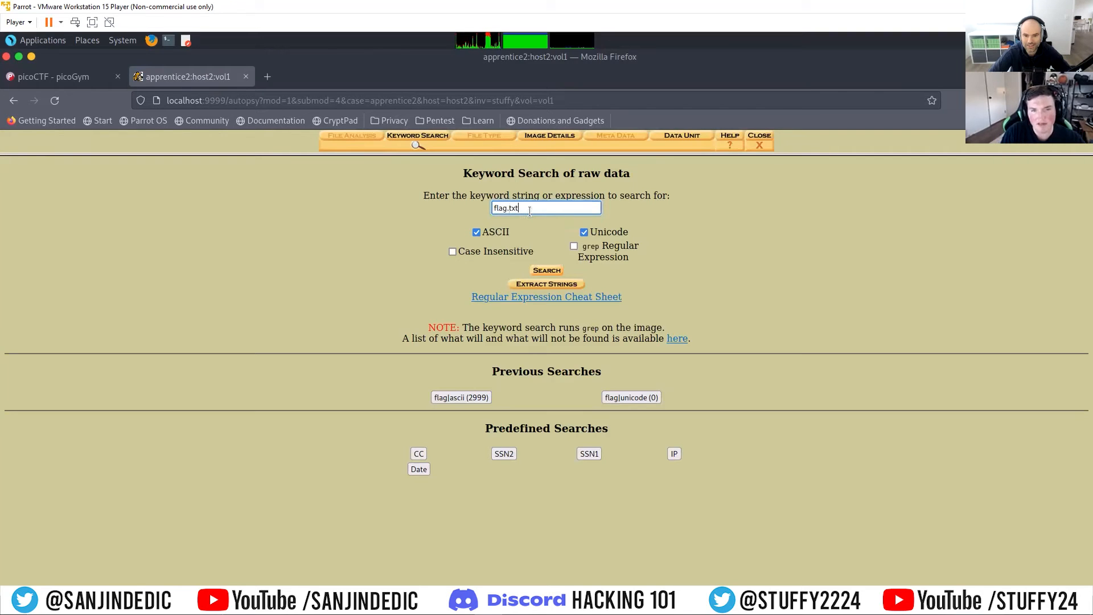
{"action": "left_click", "coordinate": [545, 270]}
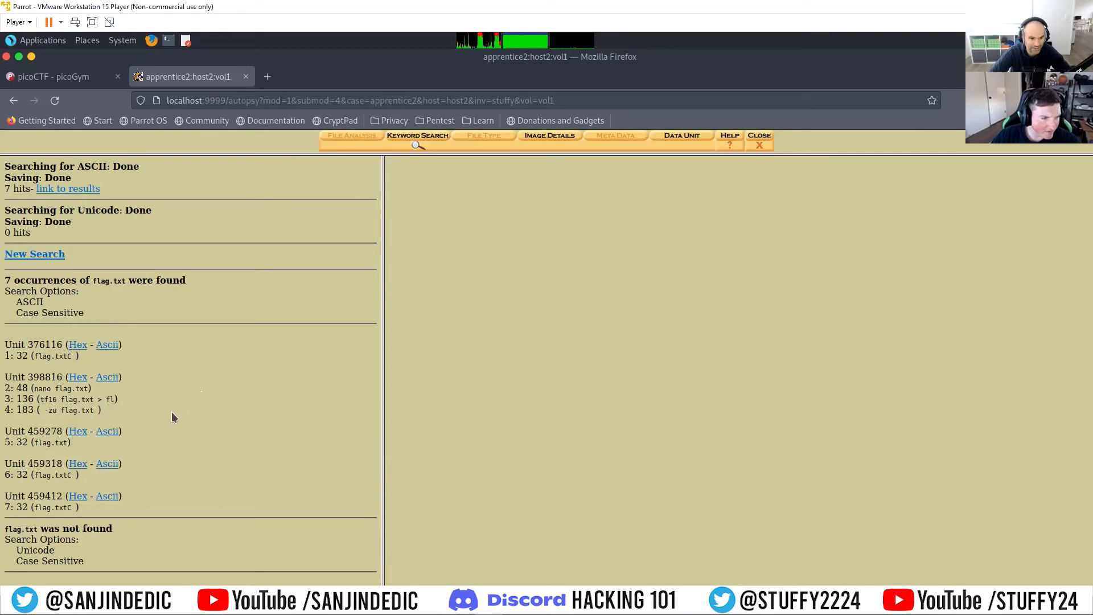
{"action": "left_click_drag", "start_coordinate": [17, 346], "coordinate": [41, 347]}
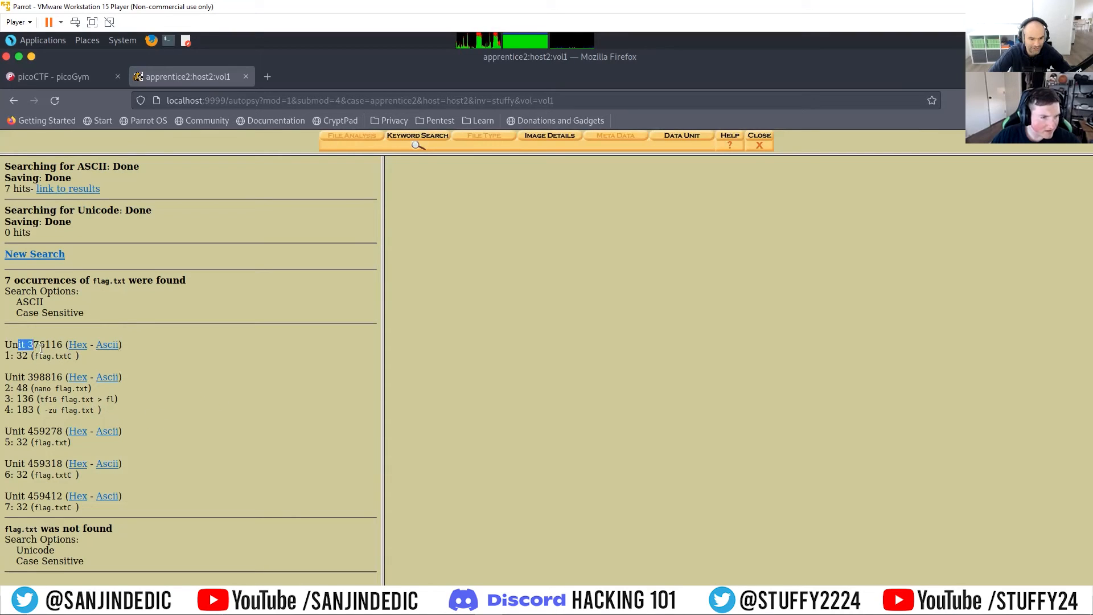
{"action": "left_click", "coordinate": [36, 377]}
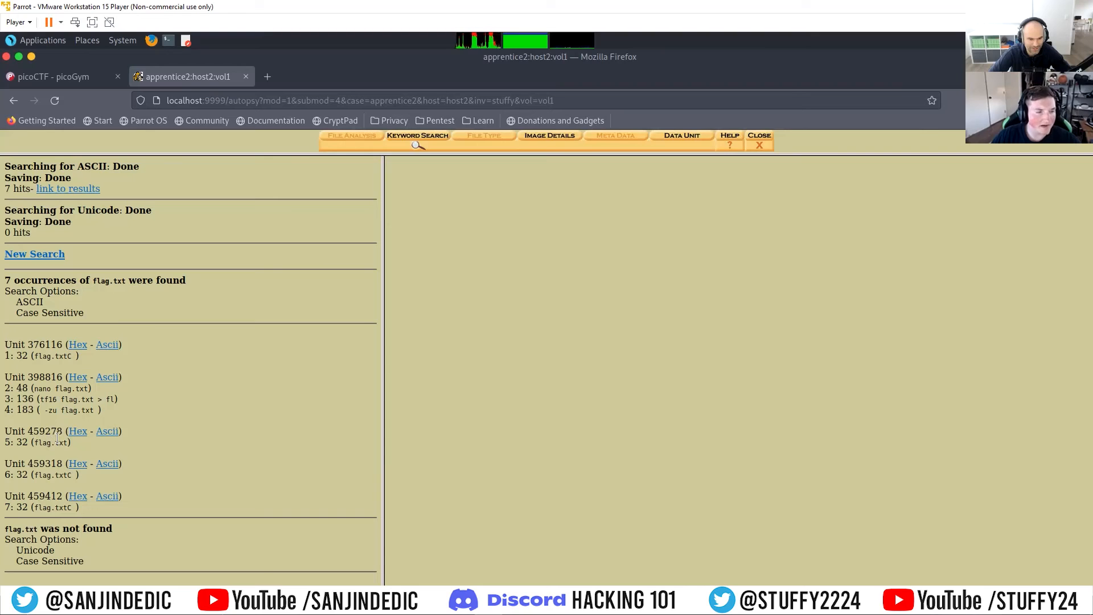
{"action": "left_click_drag", "start_coordinate": [64, 443], "coordinate": [27, 442]}
{"action": "left_click", "coordinate": [165, 441]}
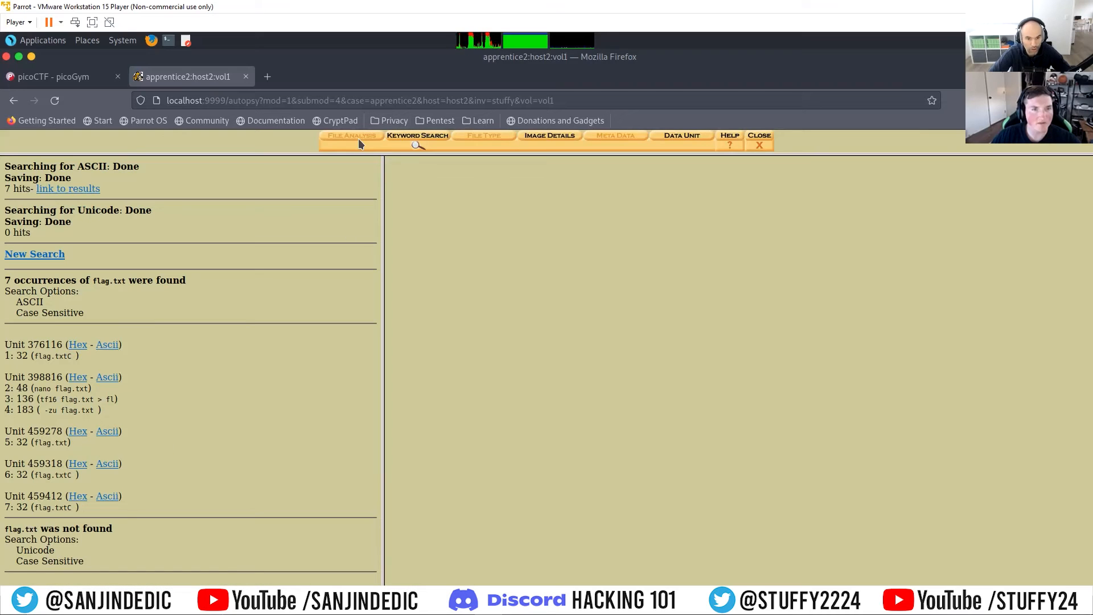
{"action": "left_click", "coordinate": [762, 140]}
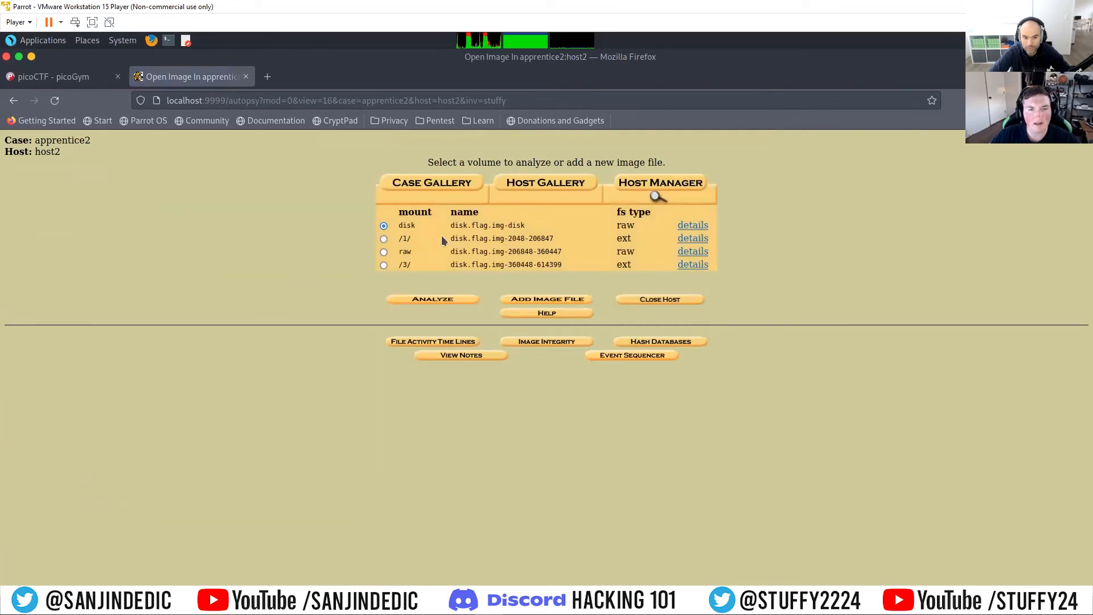
Step: View the image details of disk.flag.img-disk and return to the host's volume list
{"action": "left_click_drag", "start_coordinate": [537, 223], "coordinate": [459, 233]}
{"action": "left_click", "coordinate": [413, 251]}
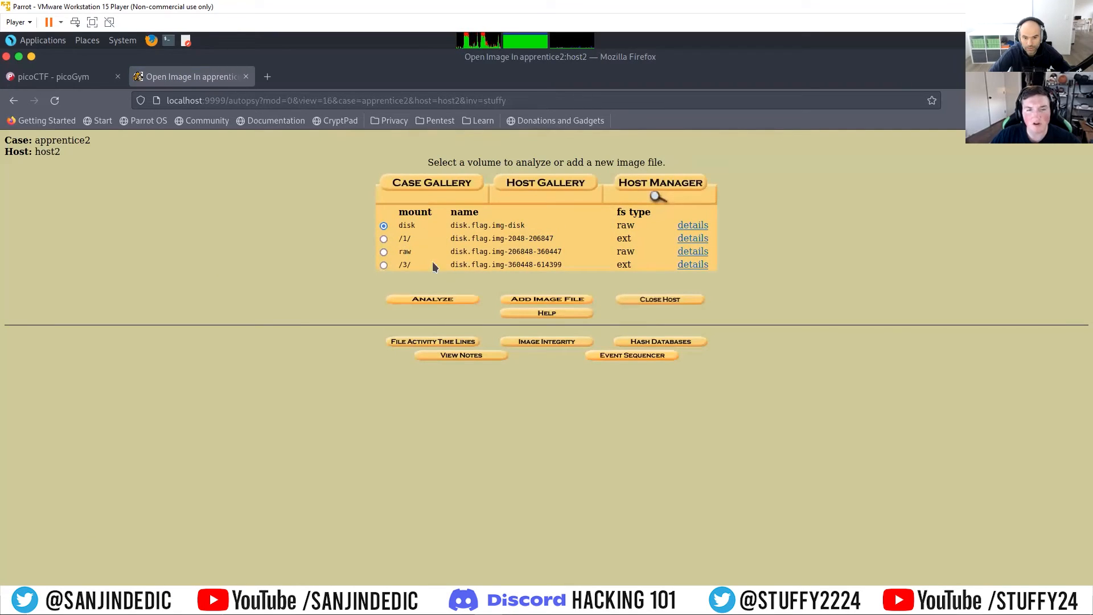
{"action": "left_click", "coordinate": [383, 266]}
{"action": "left_click", "coordinate": [683, 226]}
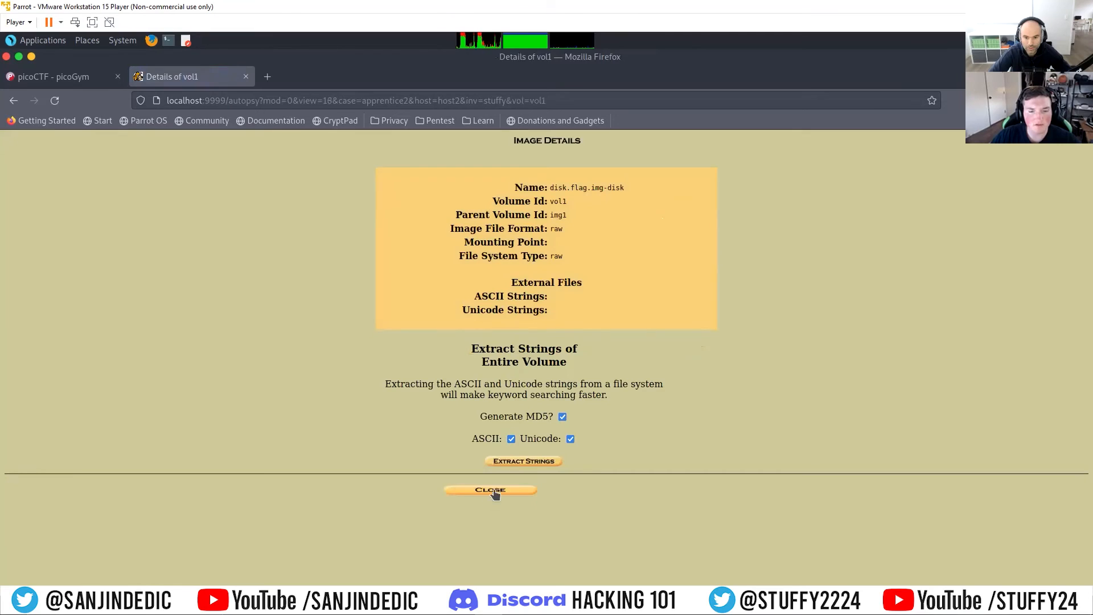
{"action": "left_click", "coordinate": [489, 491]}
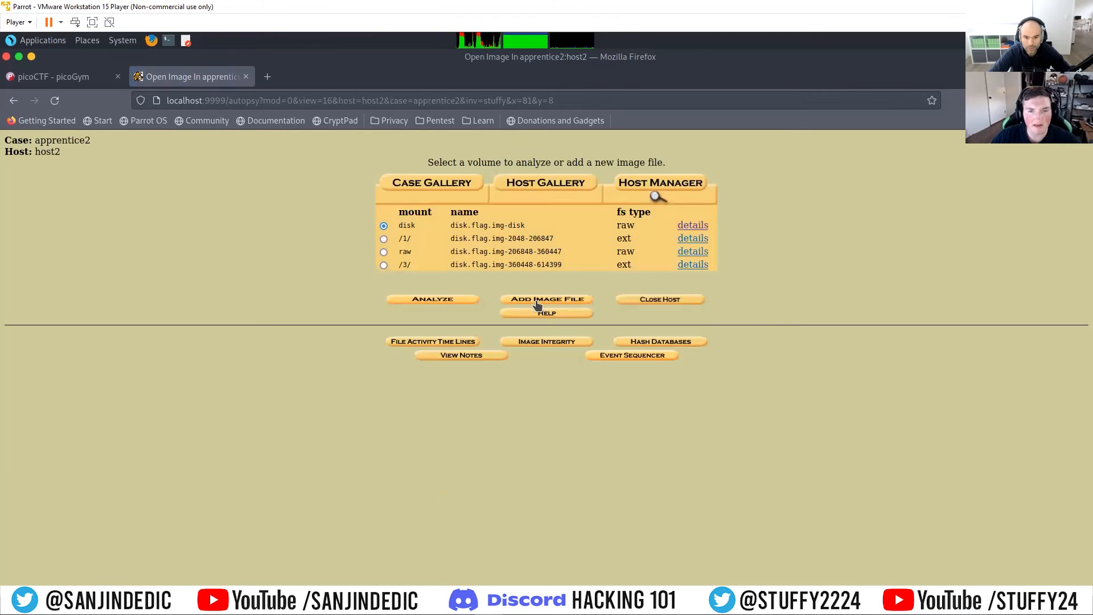
Step: Reopen the whole disk volume for analysis and repeat the raw-data keyword search for "flag.txt"
{"action": "left_click", "coordinate": [437, 299]}
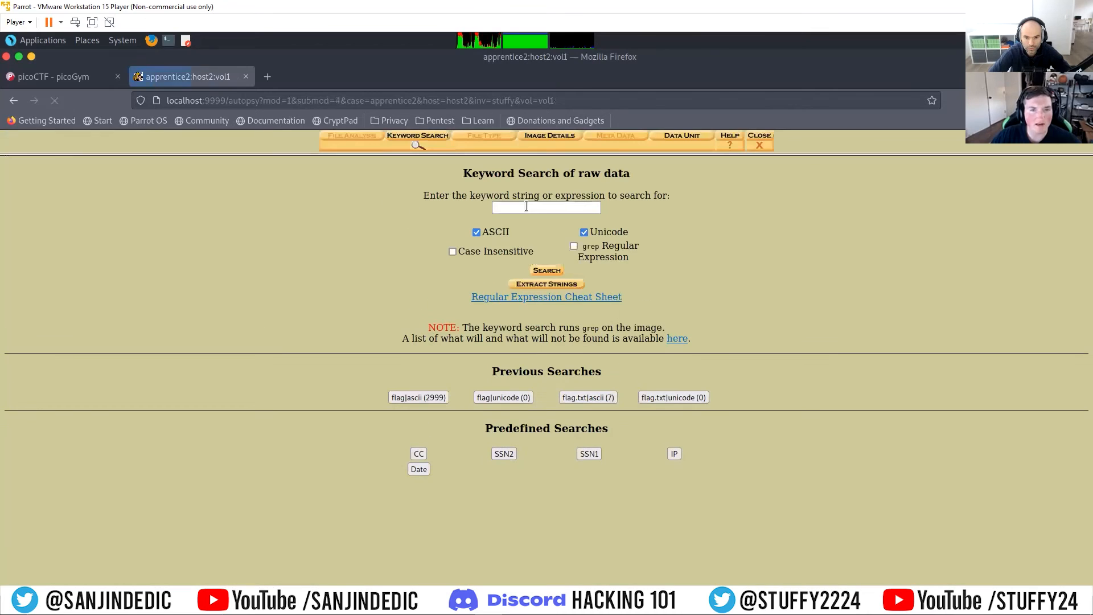
{"action": "left_click", "coordinate": [529, 208]}
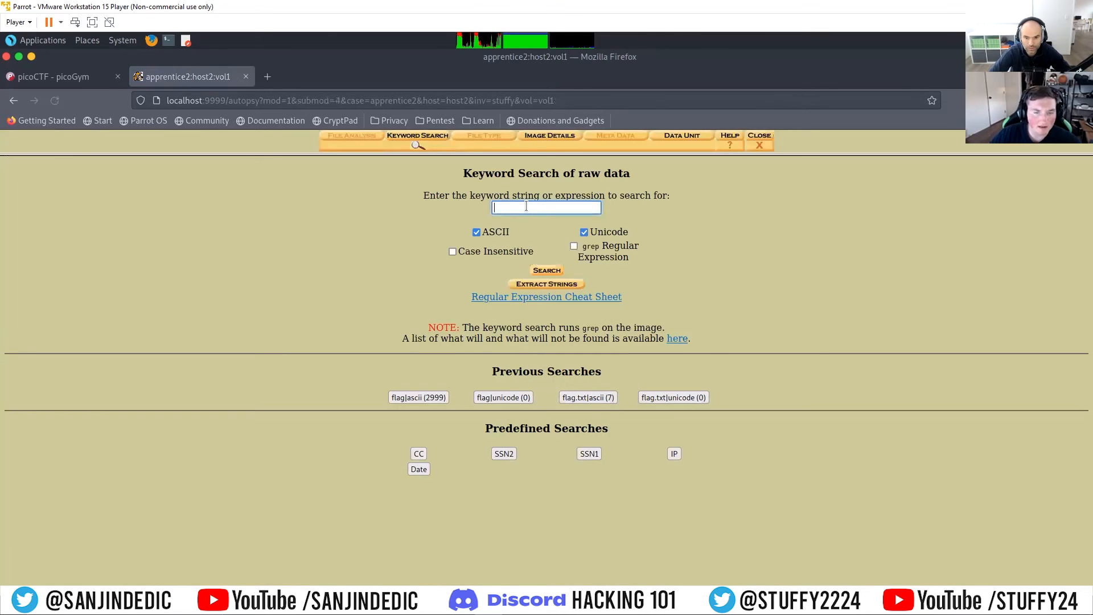
{"action": "type", "text": "flag.txt"}
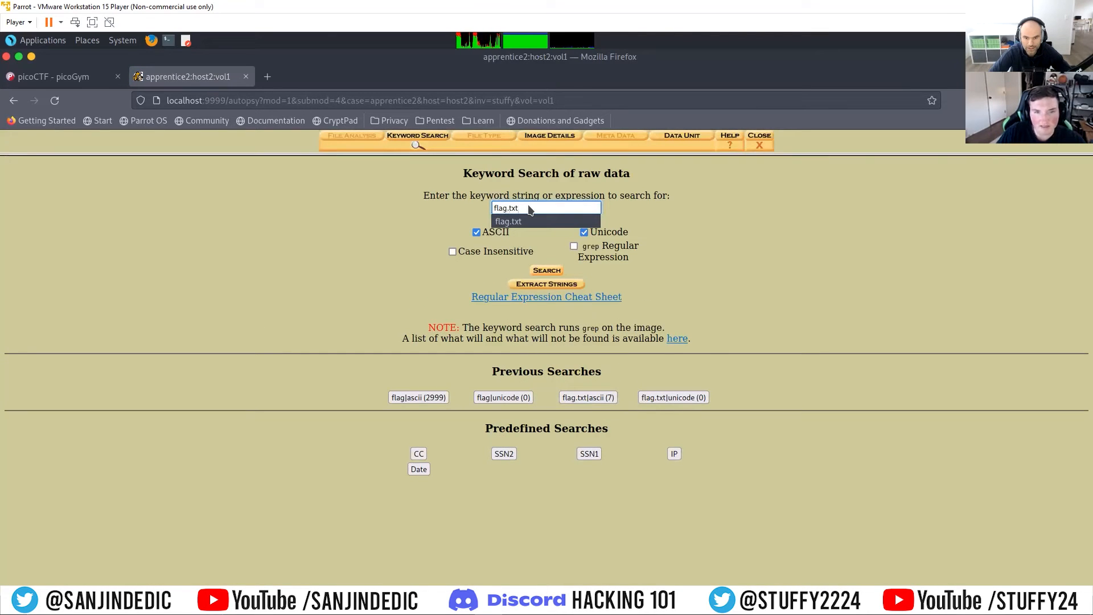
{"action": "left_click", "coordinate": [547, 269]}
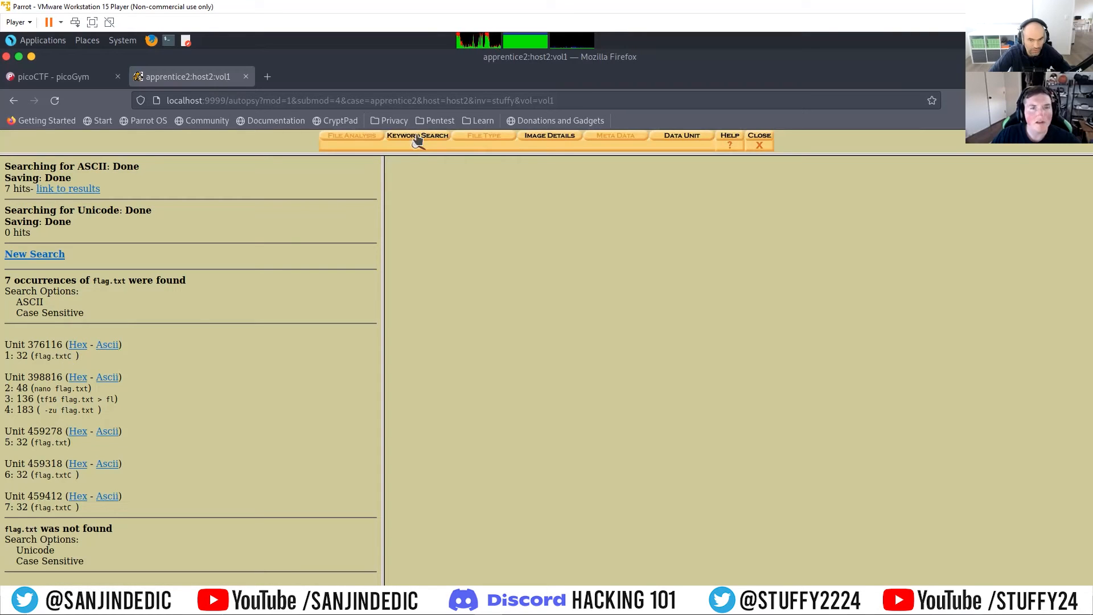
{"action": "left_click", "coordinate": [760, 144]}
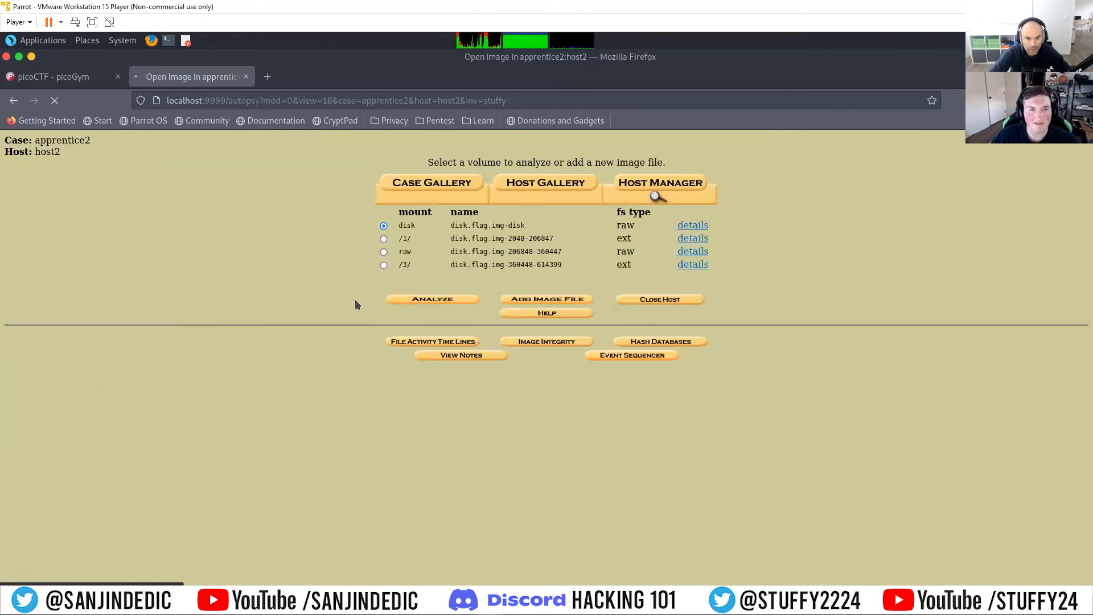
{"action": "left_click", "coordinate": [384, 240]}
{"action": "left_click", "coordinate": [449, 299]}
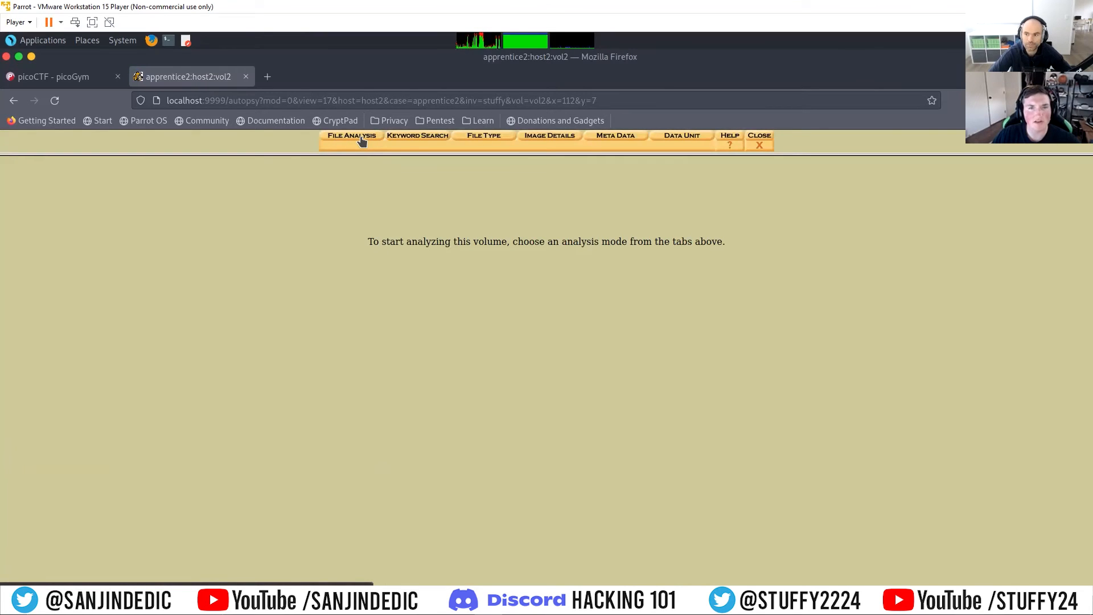
{"action": "left_click", "coordinate": [361, 141]}
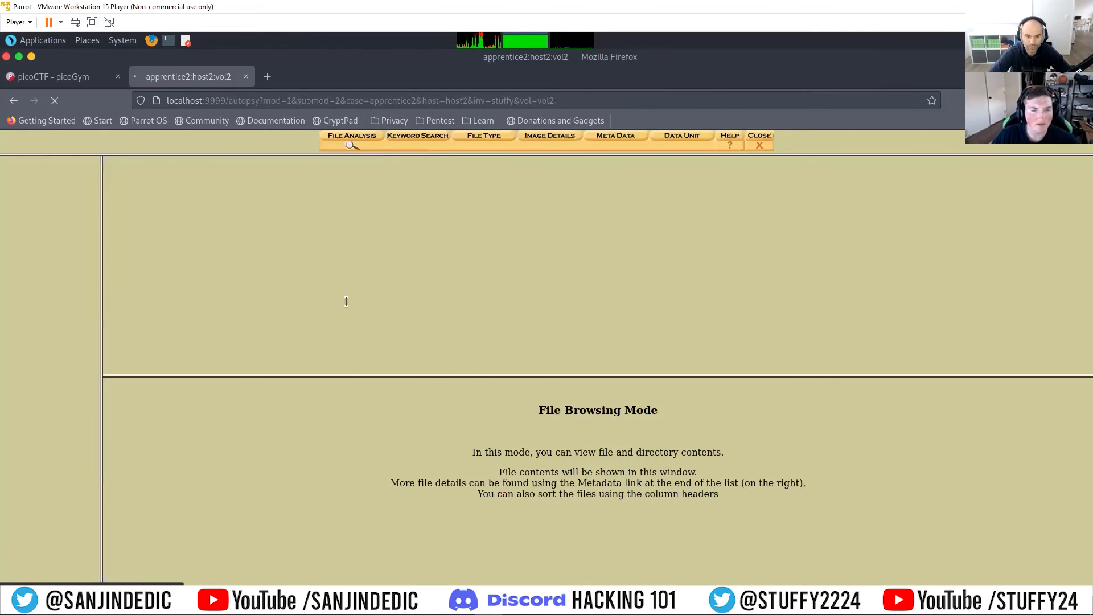
{"action": "scroll", "coordinate": [309, 314], "scroll_direction": "down", "scroll_amount": 3}
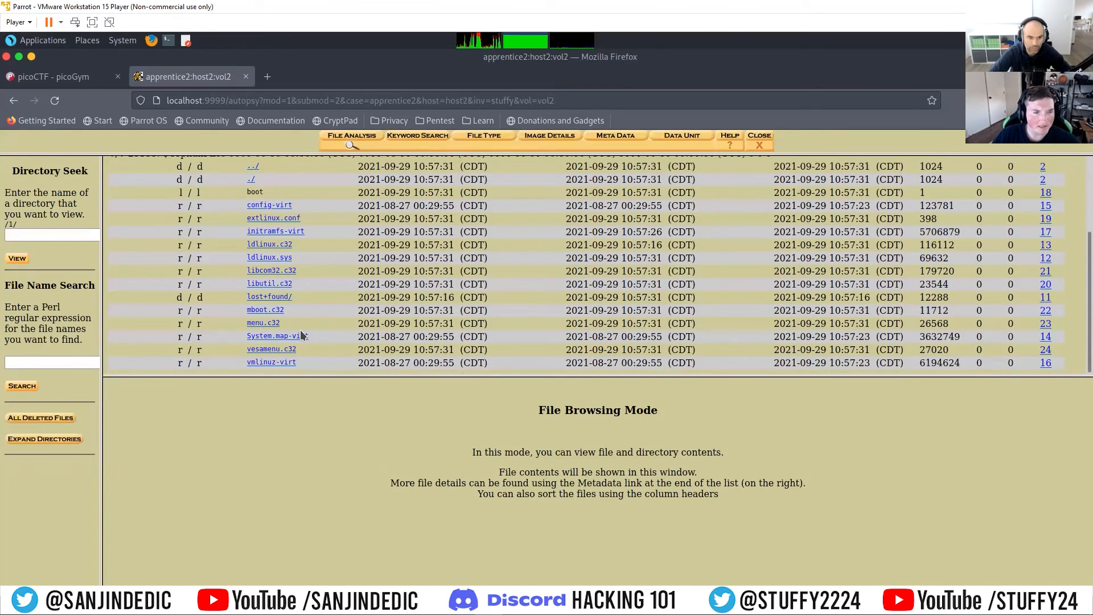
{"action": "scroll", "coordinate": [302, 336], "scroll_direction": "up", "scroll_amount": 4}
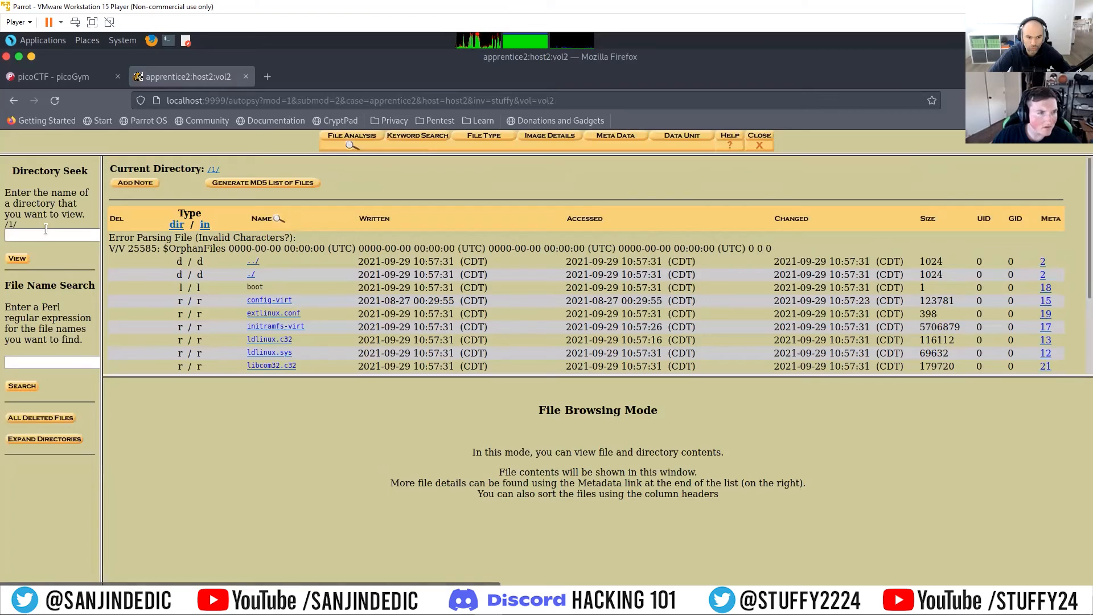
{"action": "left_click", "coordinate": [51, 359]}
{"action": "type", "text": "flag"}
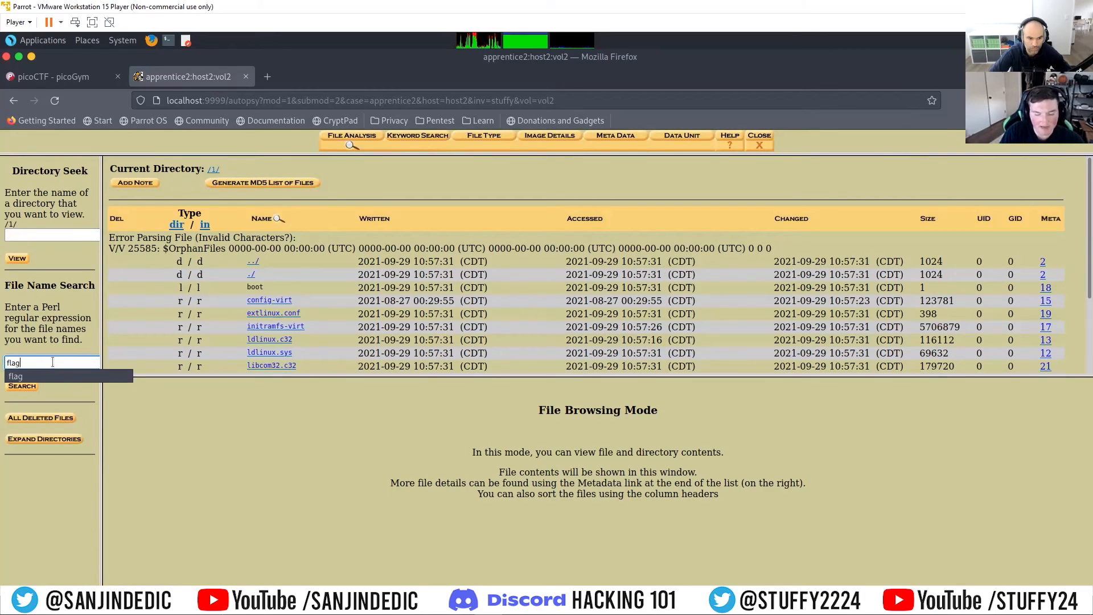
{"action": "type", "text": ".txt"}
{"action": "left_click", "coordinate": [21, 386]}
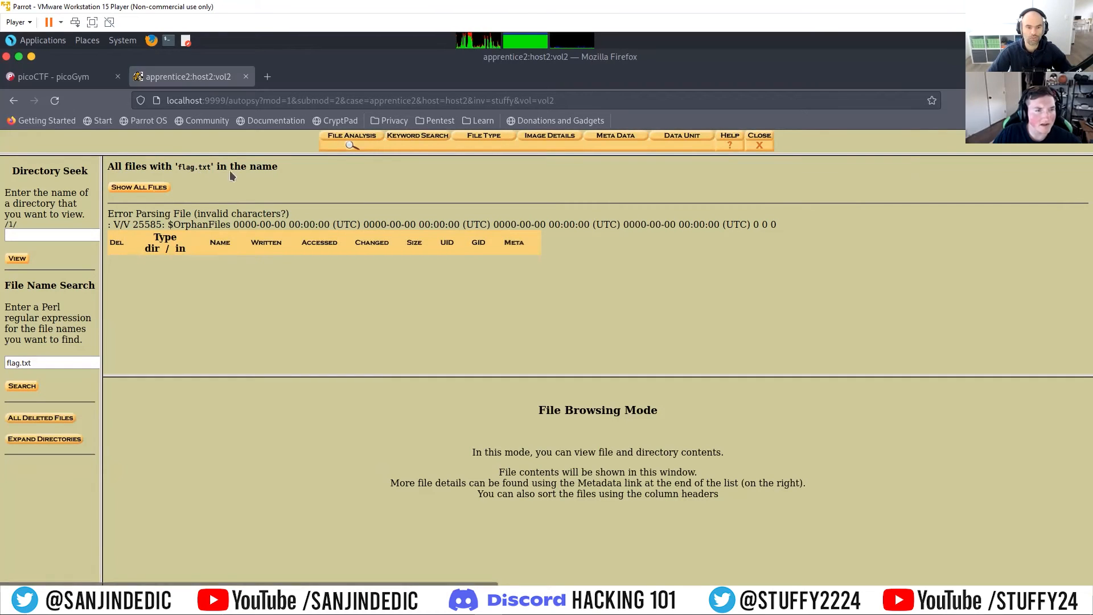
{"action": "left_click", "coordinate": [759, 142]}
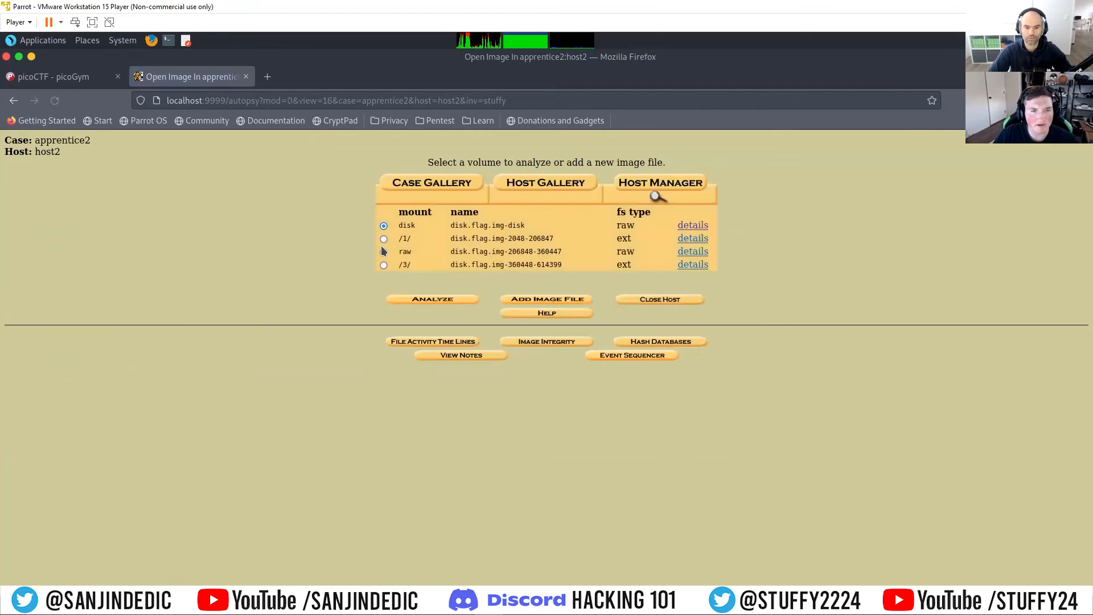
{"action": "left_click", "coordinate": [458, 299]}
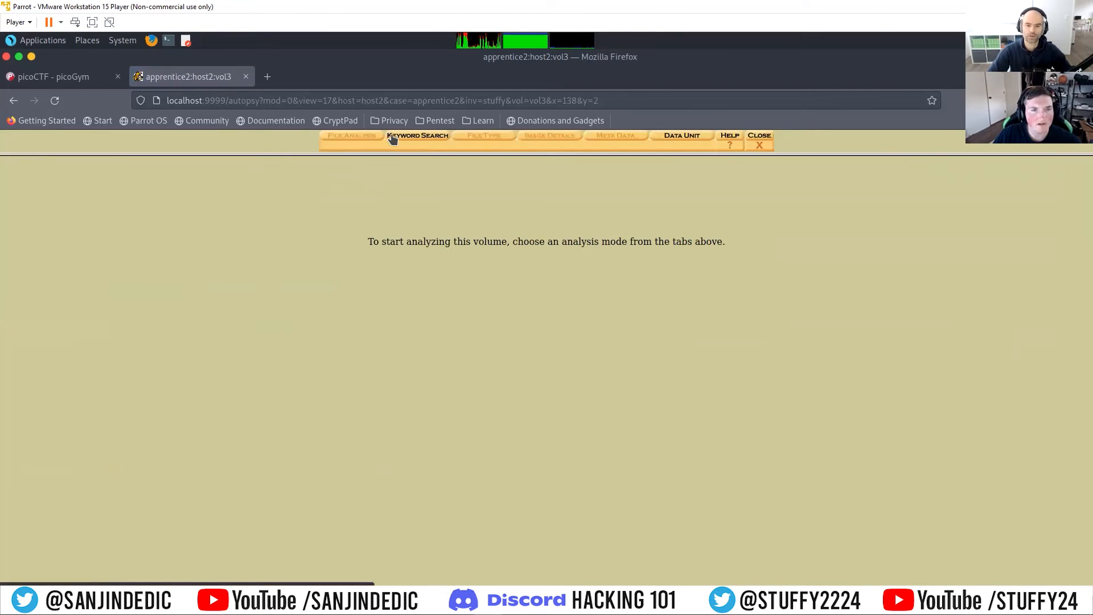
{"action": "left_click", "coordinate": [763, 141]}
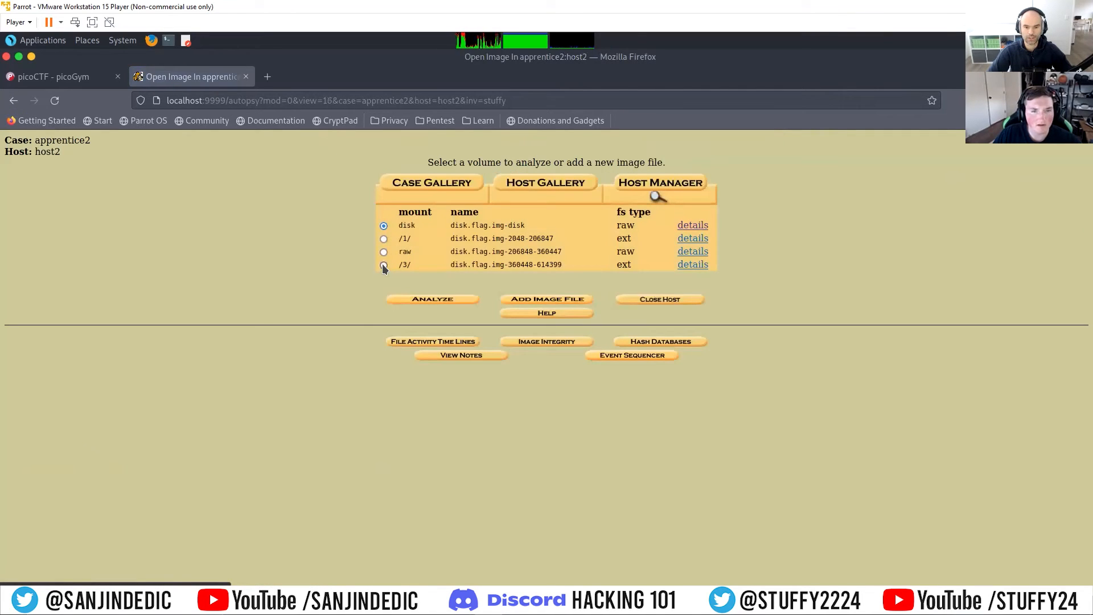
{"action": "left_click", "coordinate": [384, 265]}
{"action": "left_click", "coordinate": [428, 298]}
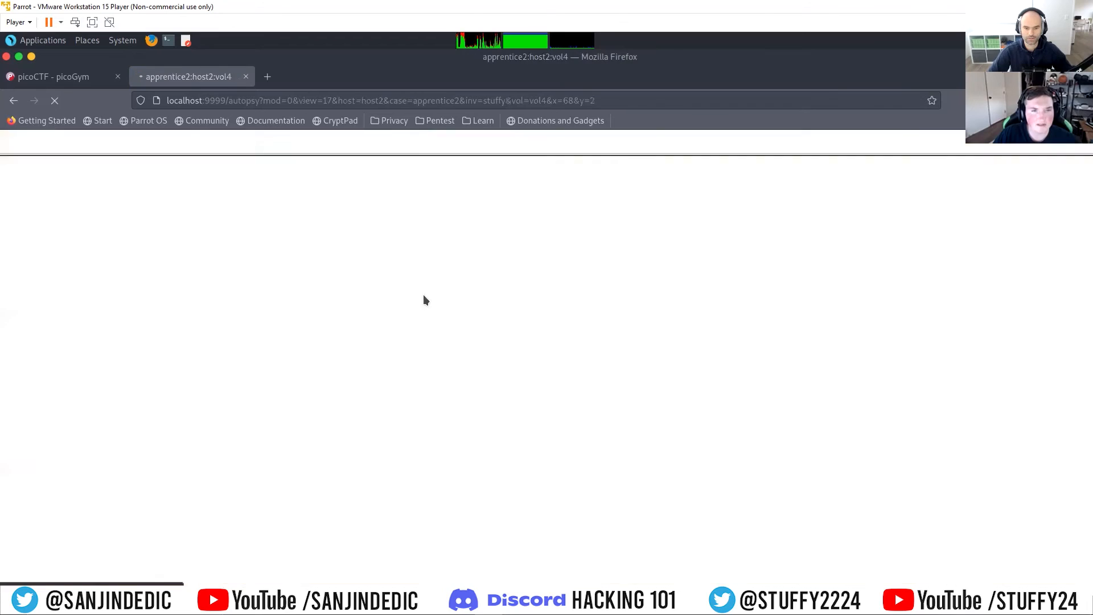
{"action": "left_click", "coordinate": [336, 144]}
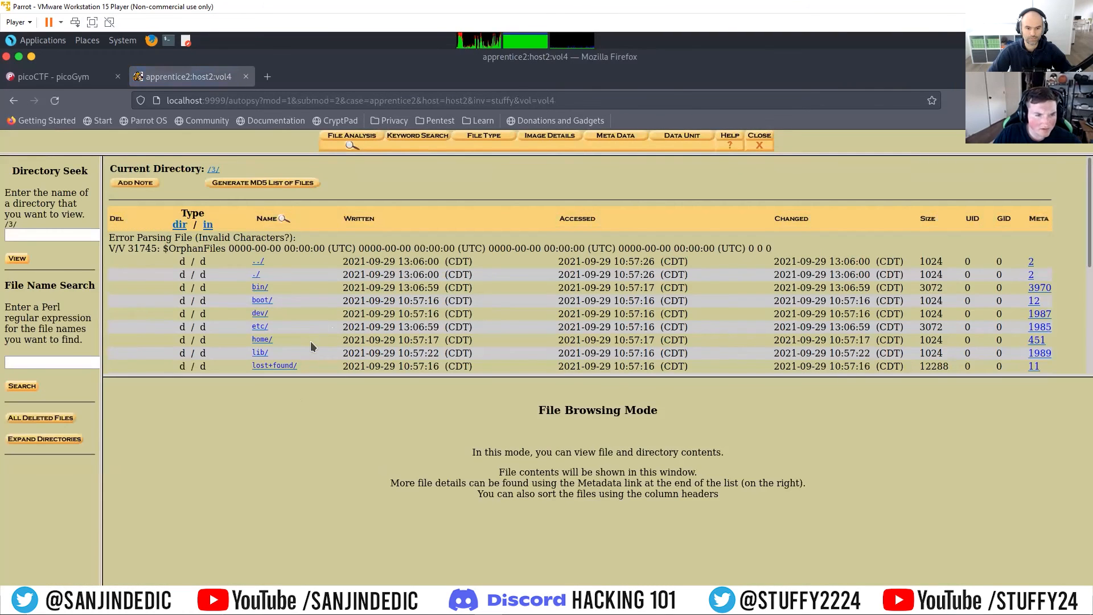
Step: Look through the root directory of the /3/ partition and the contents of its /usr/ and /home/ directories
{"action": "scroll", "coordinate": [310, 345], "scroll_direction": "down", "scroll_amount": 5}
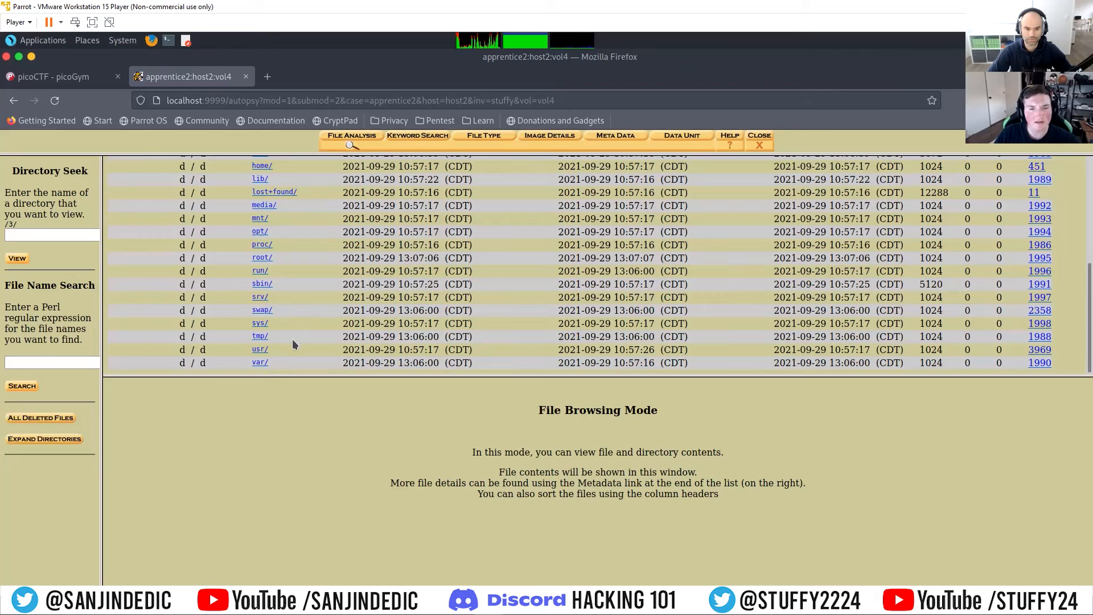
{"action": "scroll", "coordinate": [282, 329], "scroll_direction": "up", "scroll_amount": 3}
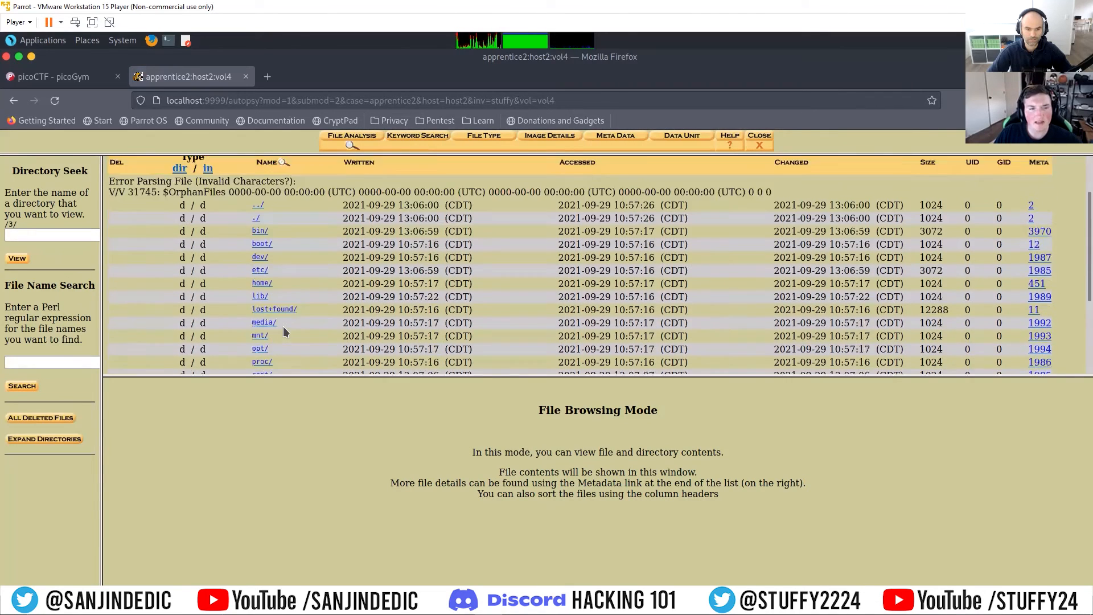
{"action": "scroll", "coordinate": [283, 326], "scroll_direction": "down", "scroll_amount": 3}
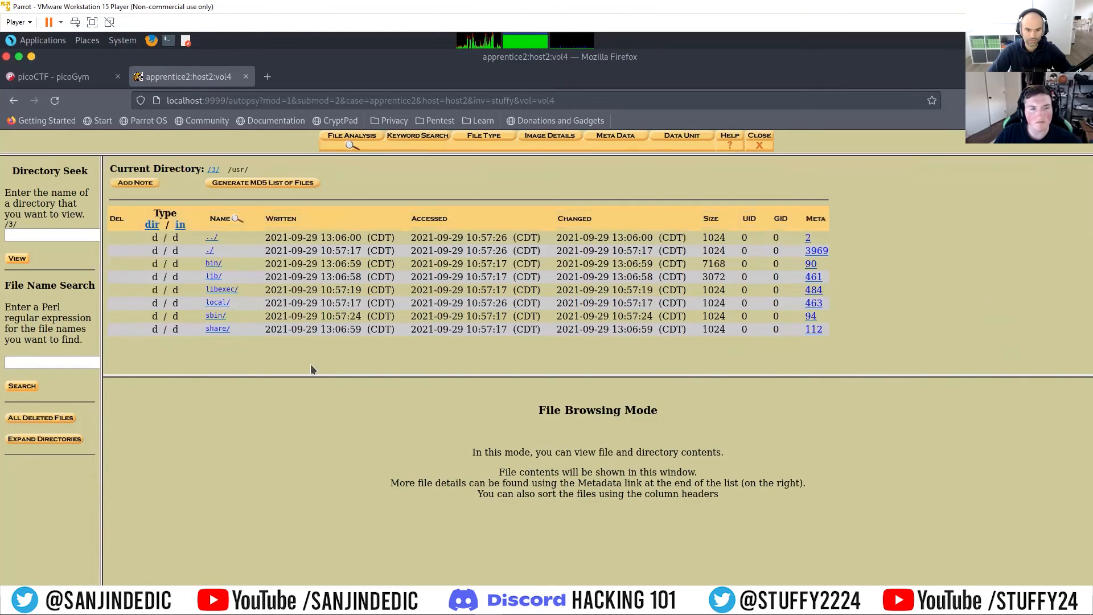
{"action": "left_click", "coordinate": [351, 143]}
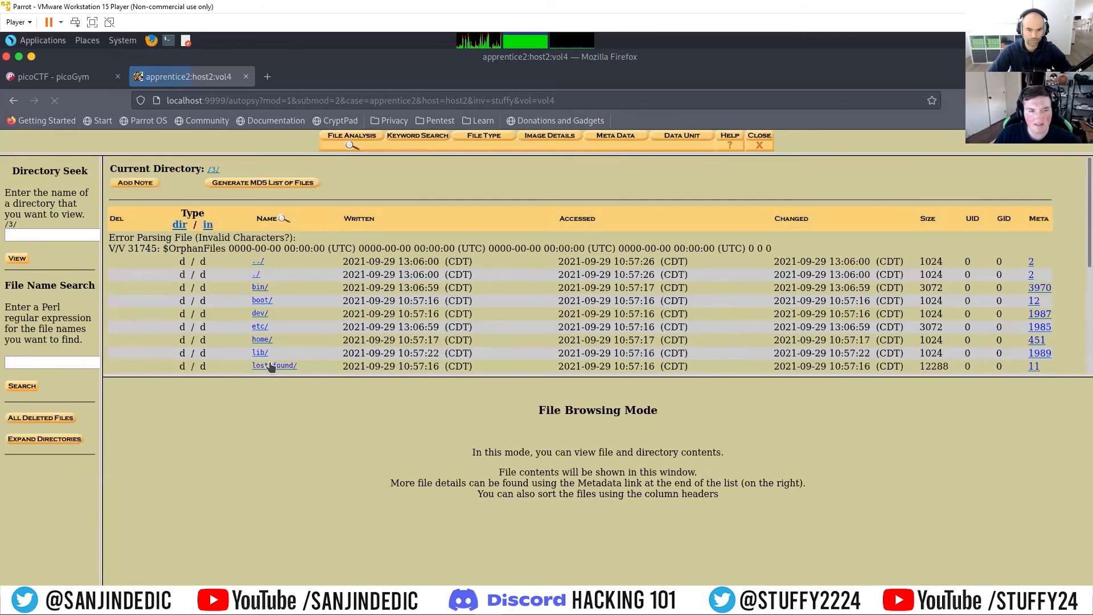
{"action": "left_click", "coordinate": [261, 339]}
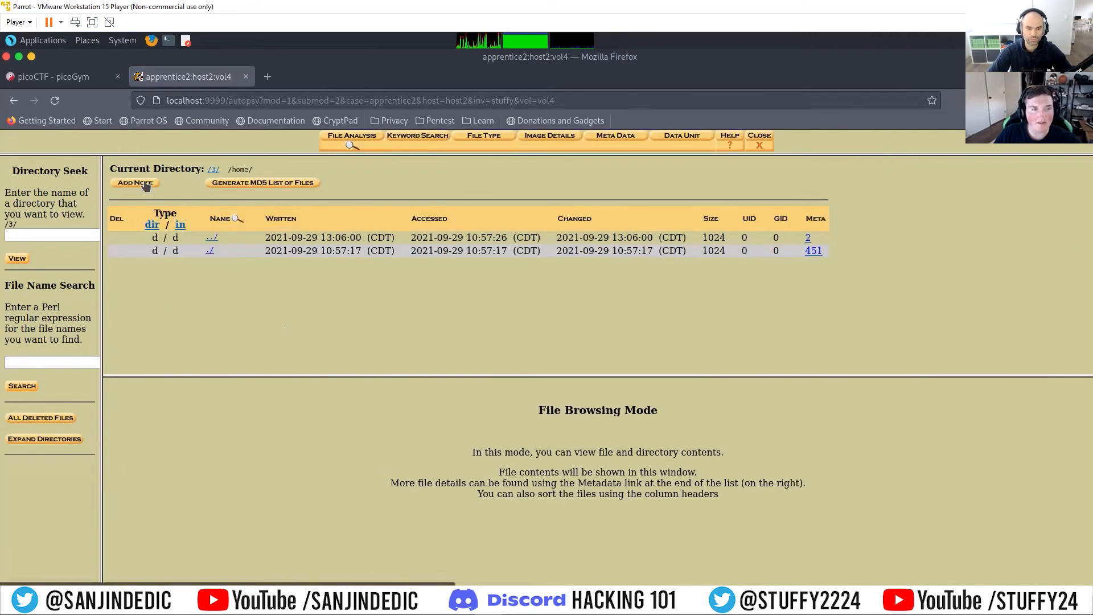
Step: Reload the file listing of the /3/ partition and search its file names for "flag"
{"action": "left_click", "coordinate": [350, 147]}
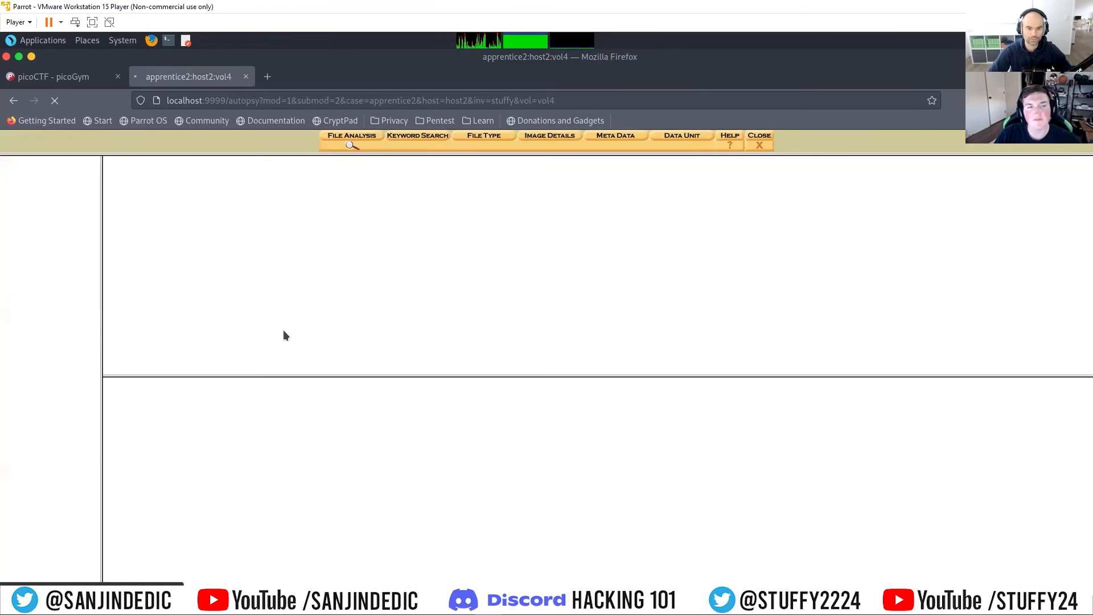
{"action": "left_click", "coordinate": [43, 363]}
{"action": "type", "text": "flag"}
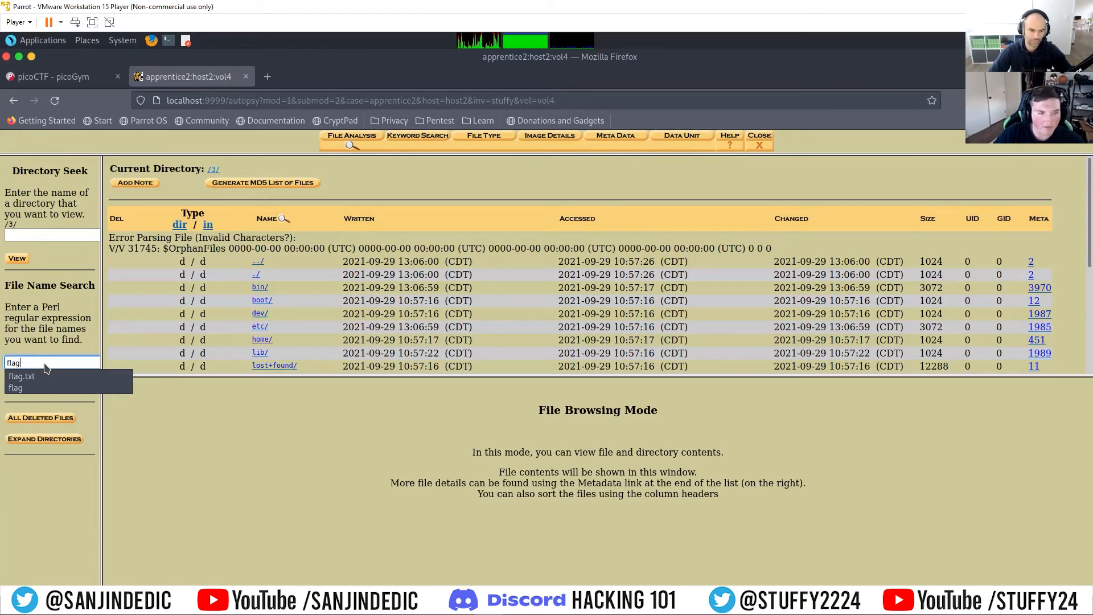
{"action": "left_click", "coordinate": [49, 346]}
{"action": "left_click", "coordinate": [22, 386]}
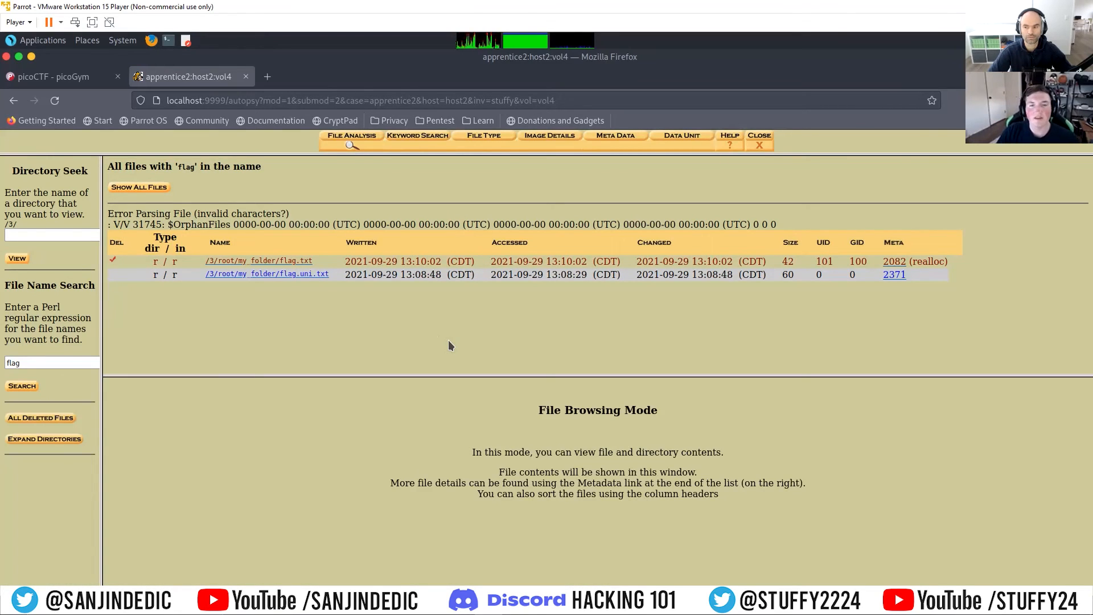
Step: View the contents of the deleted file /3/root/my_folder/flag.txt and examine the timestamps of the found files
{"action": "left_click_drag", "start_coordinate": [185, 266], "coordinate": [495, 266]}
{"action": "left_click", "coordinate": [227, 274]}
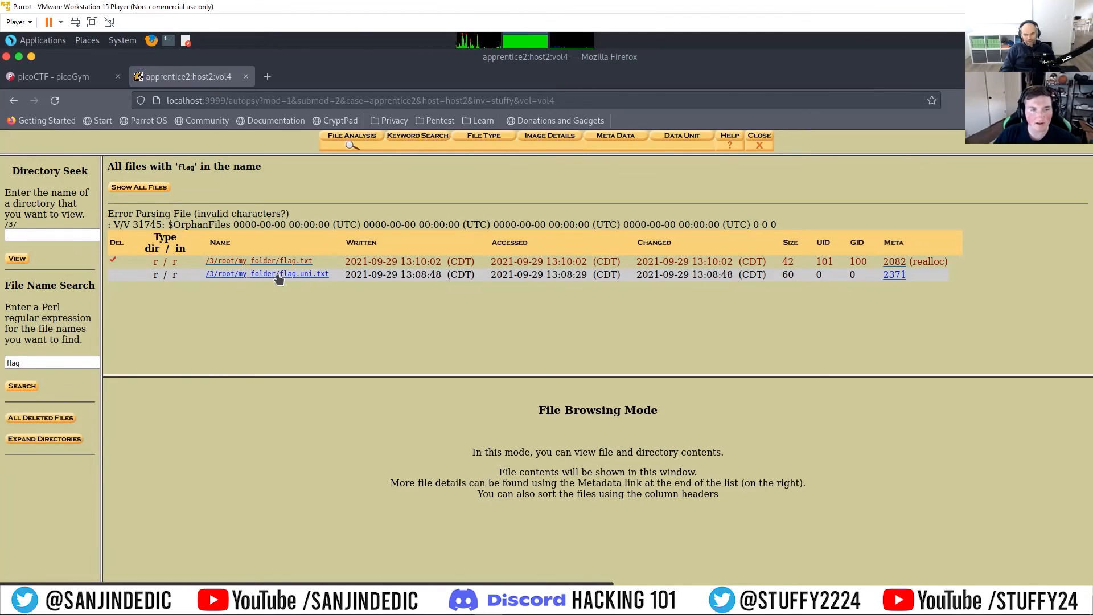
{"action": "left_click", "coordinate": [293, 261]}
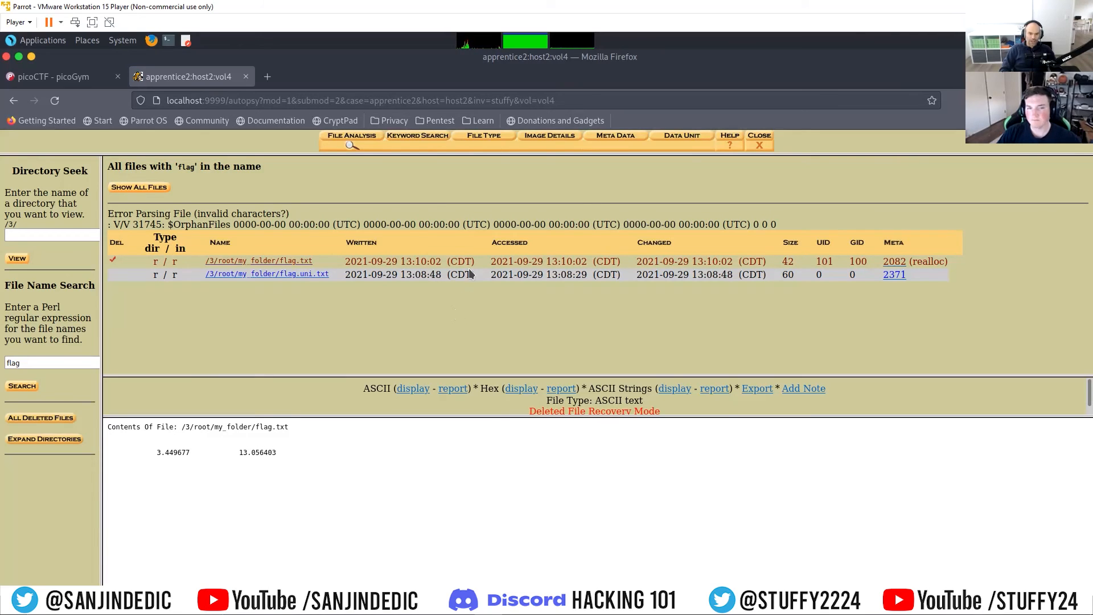
{"action": "left_click_drag", "start_coordinate": [475, 276], "coordinate": [448, 276]}
{"action": "left_click", "coordinate": [462, 297]}
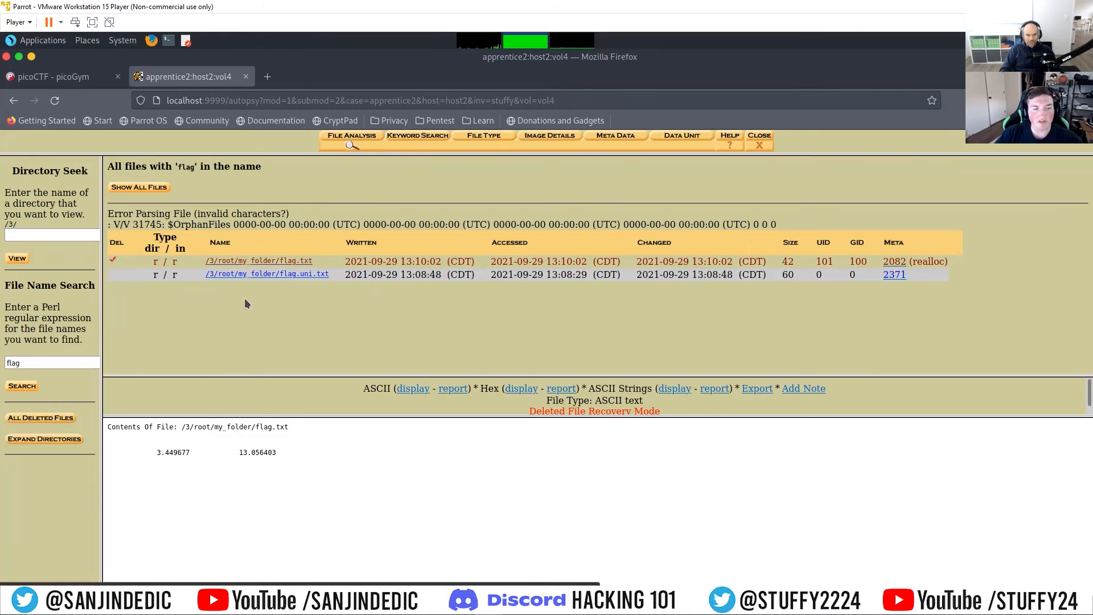
Step: Open /3/root/my_folder/flag.uni.txt, copy its contents and paste them at the terminal prompt
{"action": "left_click", "coordinate": [275, 276]}
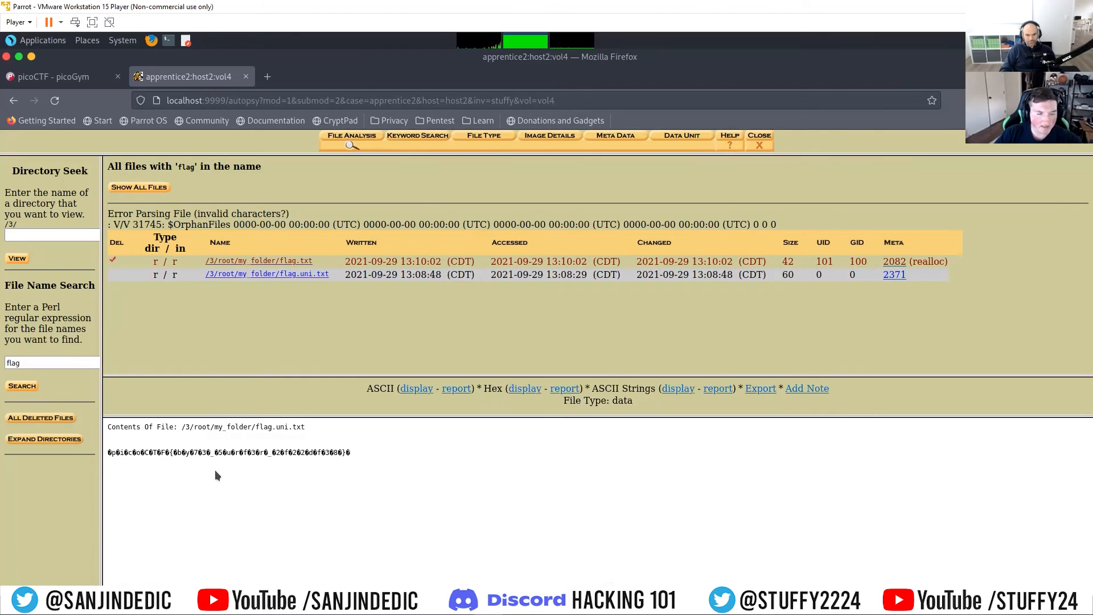
{"action": "left_click_drag", "start_coordinate": [351, 452], "coordinate": [109, 453]}
{"action": "right_click", "coordinate": [115, 453]}
{"action": "left_click", "coordinate": [233, 458]}
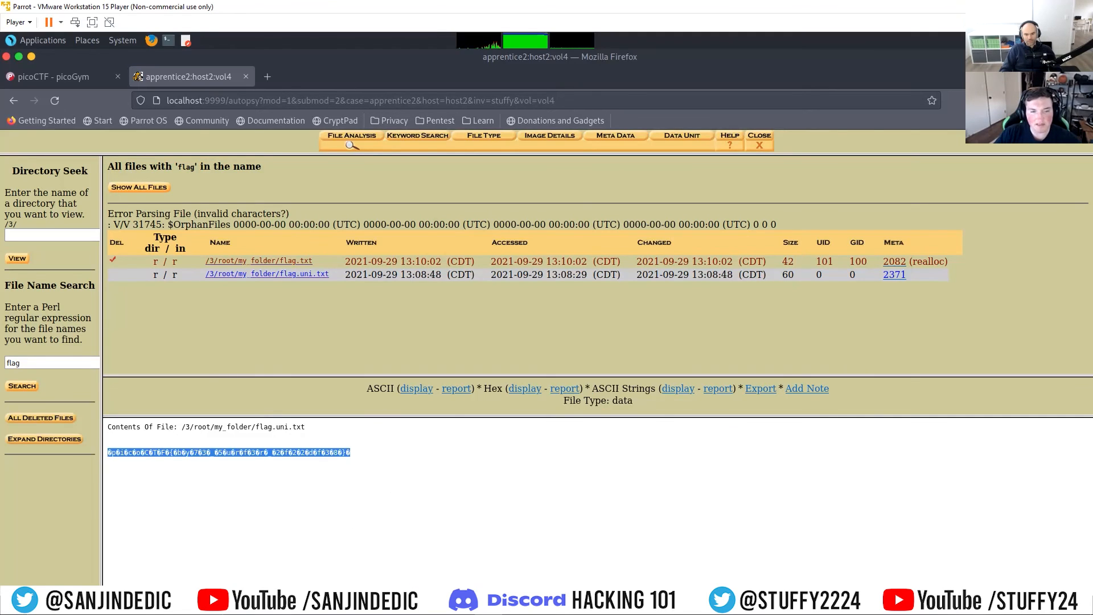
{"action": "left_click", "coordinate": [447, 593]}
{"action": "right_click", "coordinate": [523, 282]}
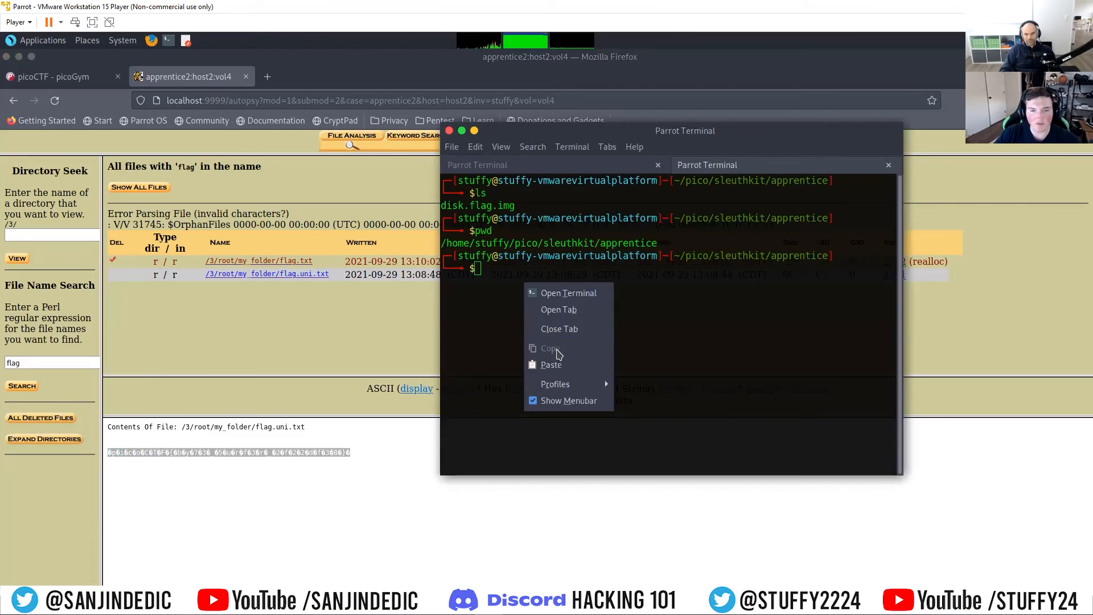
{"action": "left_click", "coordinate": [558, 362]}
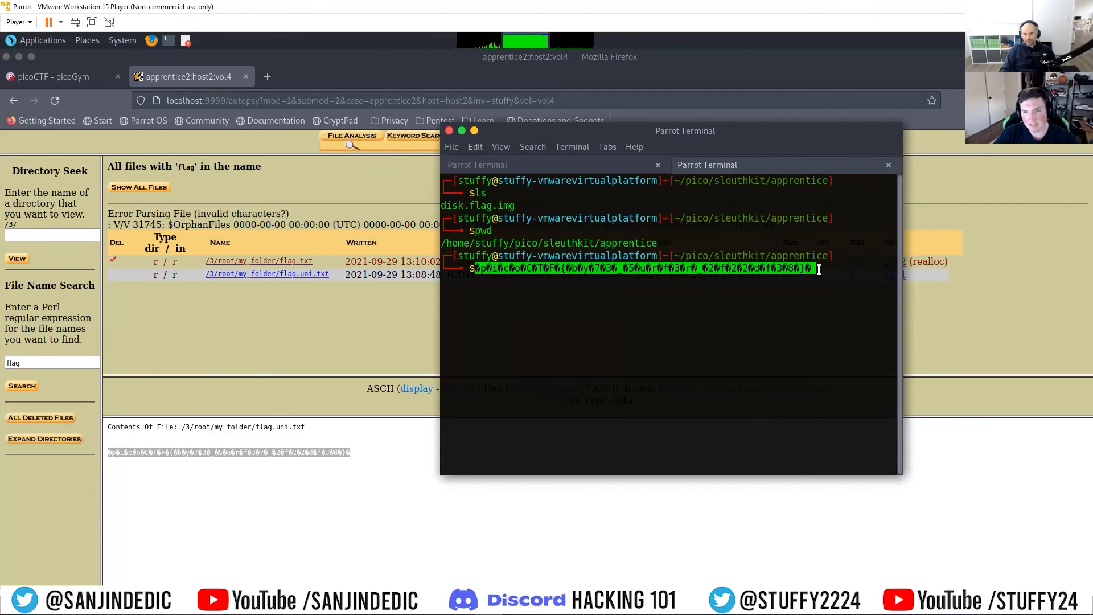
Step: Delete every unreadable character from the pasted text so that only the plain picoCTF flag remains on the command line
{"action": "key", "text": "BackSpace"}
{"action": "key", "text": "BackSpace"}
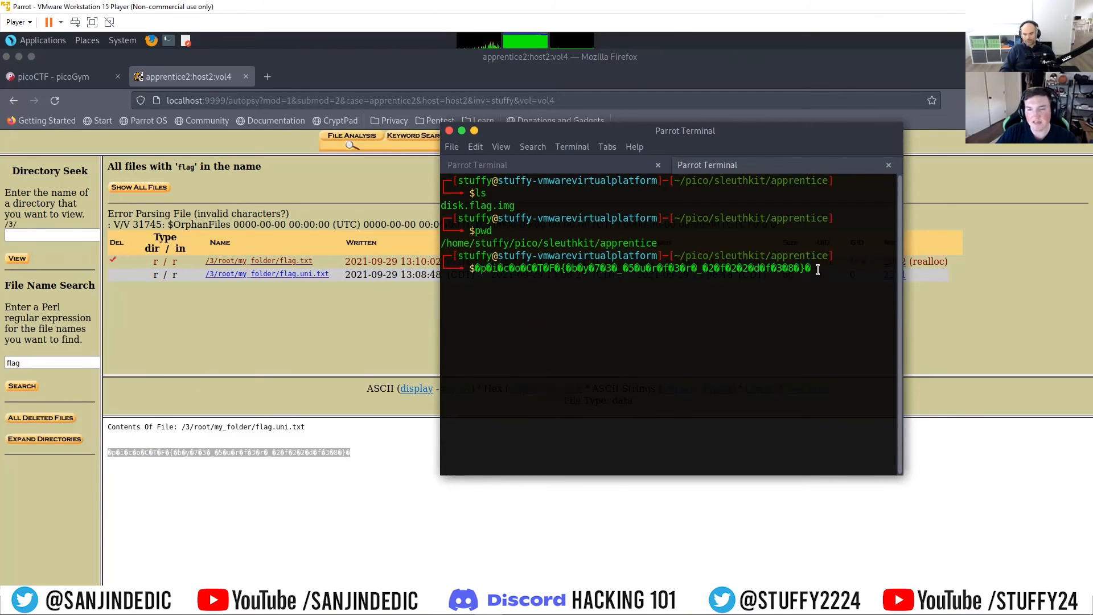
{"action": "key", "text": "Left"}
{"action": "key", "text": "BackSpace"}
{"action": "key", "text": "Left"}
{"action": "key", "text": "BackSpace"}
{"action": "key", "text": "Left"}
{"action": "key", "text": "BackSpace"}
{"action": "key", "text": "Left"}
{"action": "key", "text": "BackSpace"}
{"action": "key", "text": "Left"}
{"action": "key", "text": "BackSpace"}
{"action": "key", "text": "Left"}
{"action": "key", "text": "BackSpace"}
{"action": "key", "text": "Left"}
{"action": "key", "text": "BackSpace"}
{"action": "key", "text": "Left"}
{"action": "key", "text": "BackSpace"}
{"action": "key", "text": "Left"}
{"action": "key", "text": "Left"}
{"action": "key", "text": "BackSpace"}
{"action": "key", "text": "Left"}
{"action": "key", "text": "BackSpace"}
{"action": "key", "text": "Left"}
{"action": "key", "text": "BackSpace"}
{"action": "key", "text": "Left"}
{"action": "key", "text": "BackSpace"}
{"action": "key", "text": "Left"}
{"action": "key", "text": "BackSpace"}
{"action": "key", "text": "Left"}
{"action": "key", "text": "BackSpace"}
{"action": "key", "text": "Left"}
{"action": "key", "text": "BackSpace"}
{"action": "key", "text": "Left"}
{"action": "key", "text": "BackSpace"}
{"action": "key", "text": "Left"}
{"action": "key", "text": "BackSpace"}
{"action": "key", "text": "Left"}
{"action": "key", "text": "BackSpace"}
{"action": "key", "text": "Left"}
{"action": "key", "text": "BackSpace"}
{"action": "key", "text": "Left"}
{"action": "key", "text": "BackSpace"}
{"action": "key", "text": "Left"}
{"action": "key", "text": "BackSpace"}
{"action": "key", "text": "Left"}
{"action": "key", "text": "BackSpace"}
{"action": "key", "text": "Left"}
{"action": "key", "text": "BackSpace"}
{"action": "key", "text": "Left"}
{"action": "key", "text": "BackSpace"}
{"action": "key", "text": "Left"}
{"action": "key", "text": "BackSpace"}
{"action": "key", "text": "Left"}
{"action": "key", "text": "BackSpace"}
{"action": "key", "text": "Left"}
{"action": "key", "text": "BackSpace"}
{"action": "key", "text": "Left"}
{"action": "key", "text": "BackSpace"}
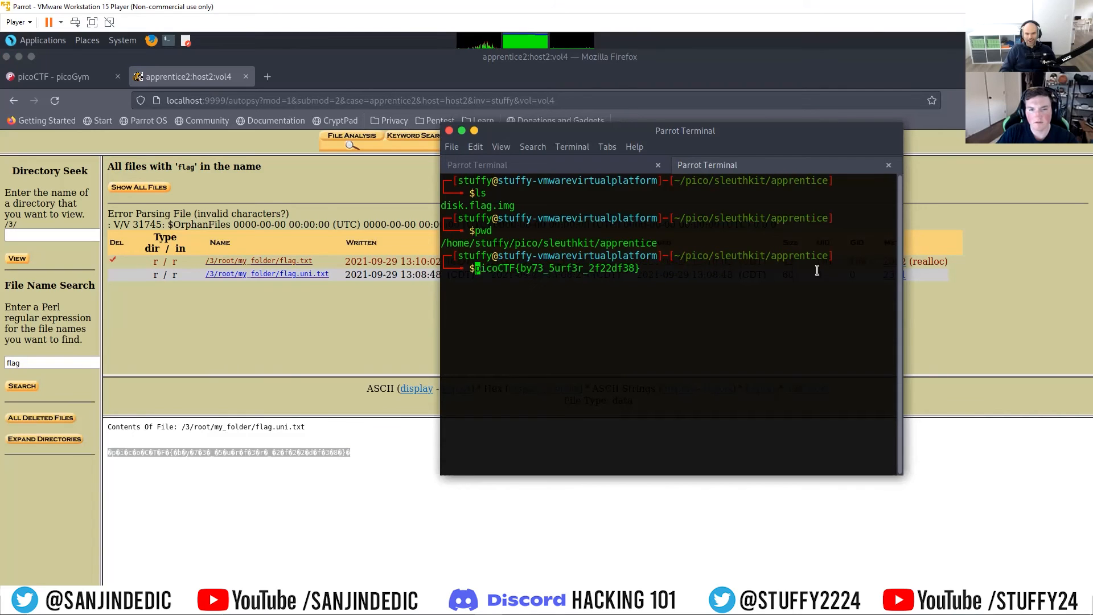
Step: Copy the cleaned flag from the terminal and submit it, without the leading dollar sign, for the Sleuthkit Apprentice challenge
{"action": "left_click_drag", "start_coordinate": [643, 280], "coordinate": [471, 268]}
{"action": "right_click", "coordinate": [483, 268]}
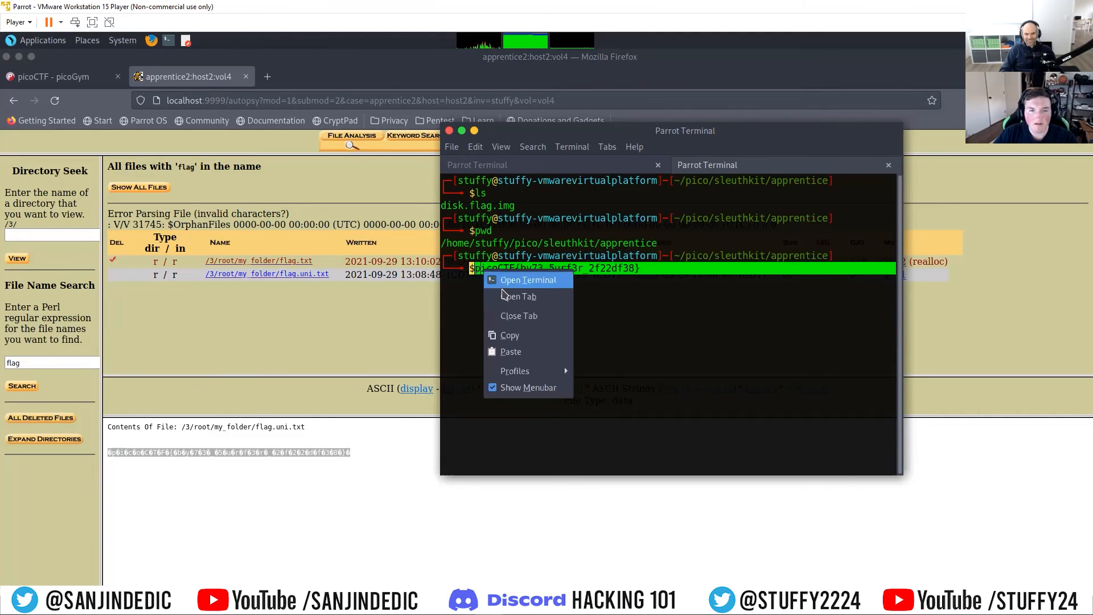
{"action": "left_click", "coordinate": [517, 333]}
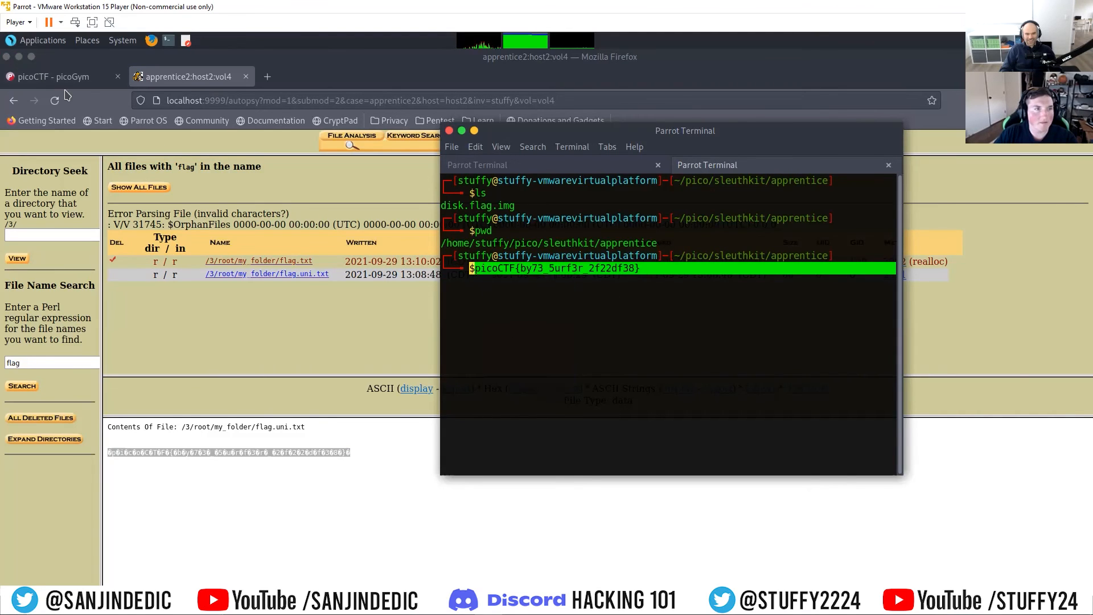
{"action": "left_click", "coordinate": [52, 76]}
{"action": "right_click", "coordinate": [407, 542]}
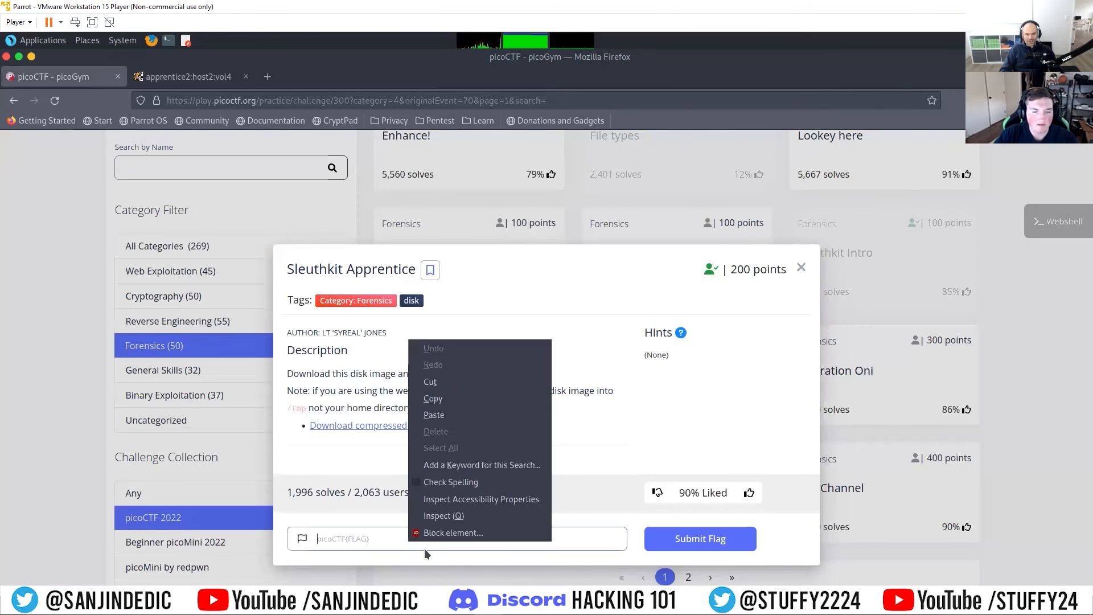
{"action": "left_click", "coordinate": [444, 415]}
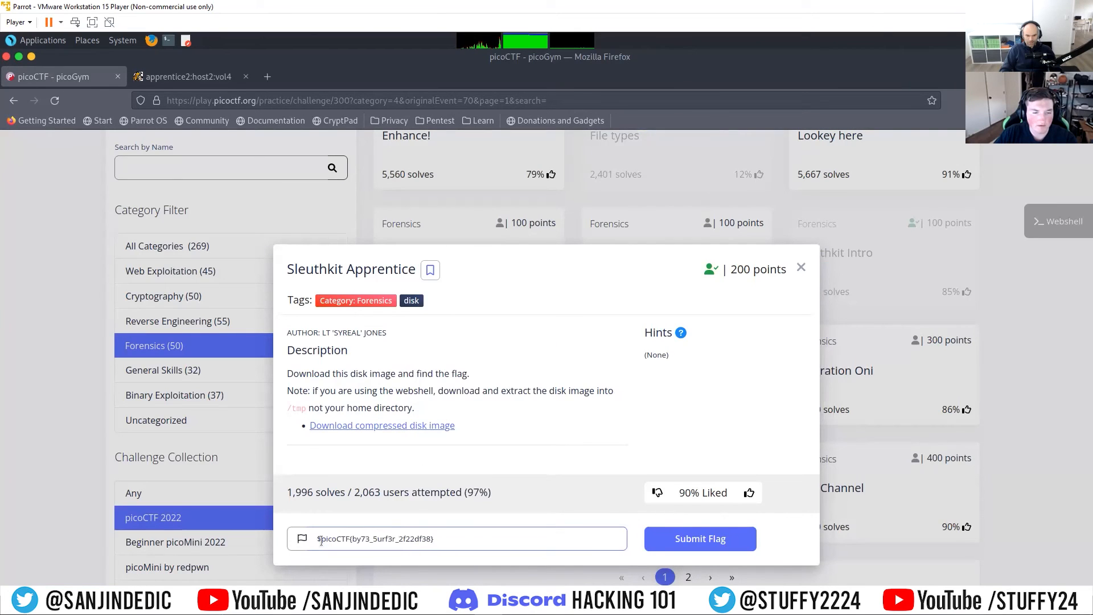
{"action": "key", "text": "BackSpace"}
{"action": "left_click", "coordinate": [700, 538]}
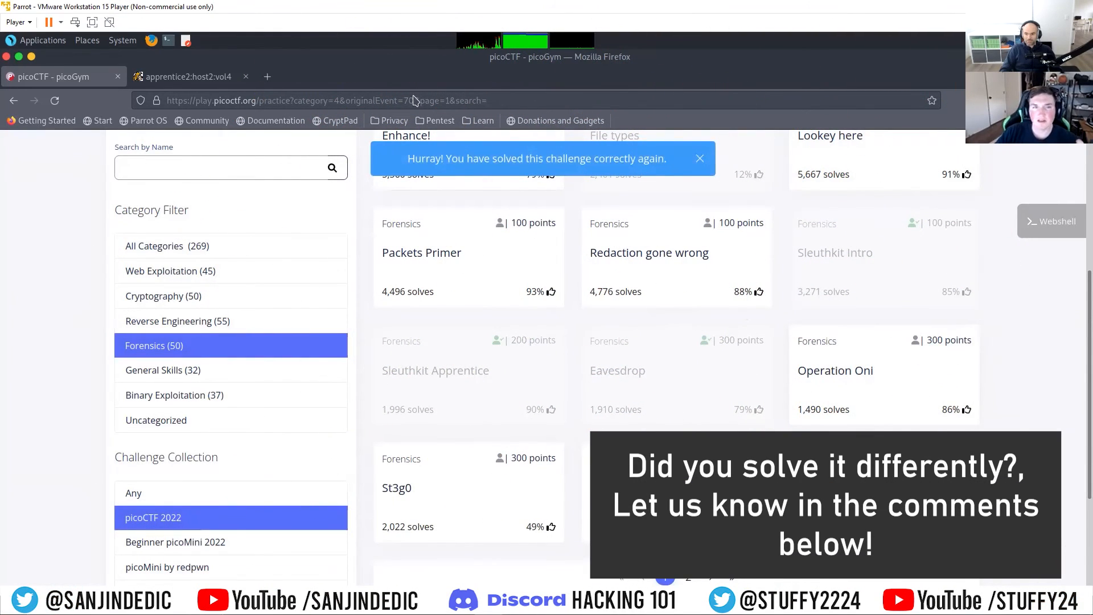
Step: Return to the Autopsy results page, deselect the flag text and close the page
{"action": "left_click", "coordinate": [184, 80]}
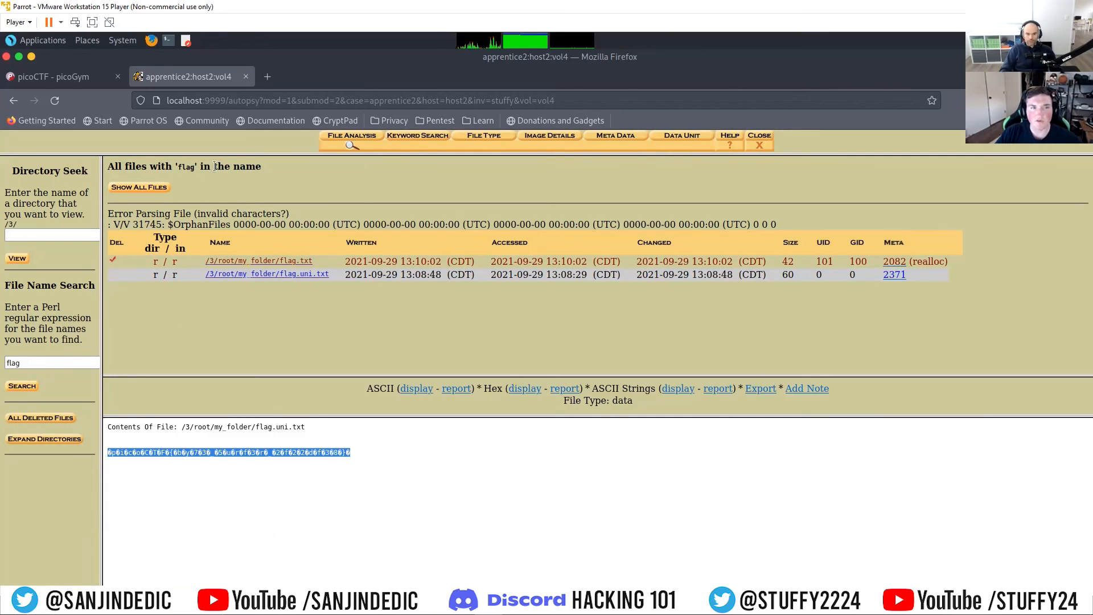
{"action": "left_click", "coordinate": [481, 495]}
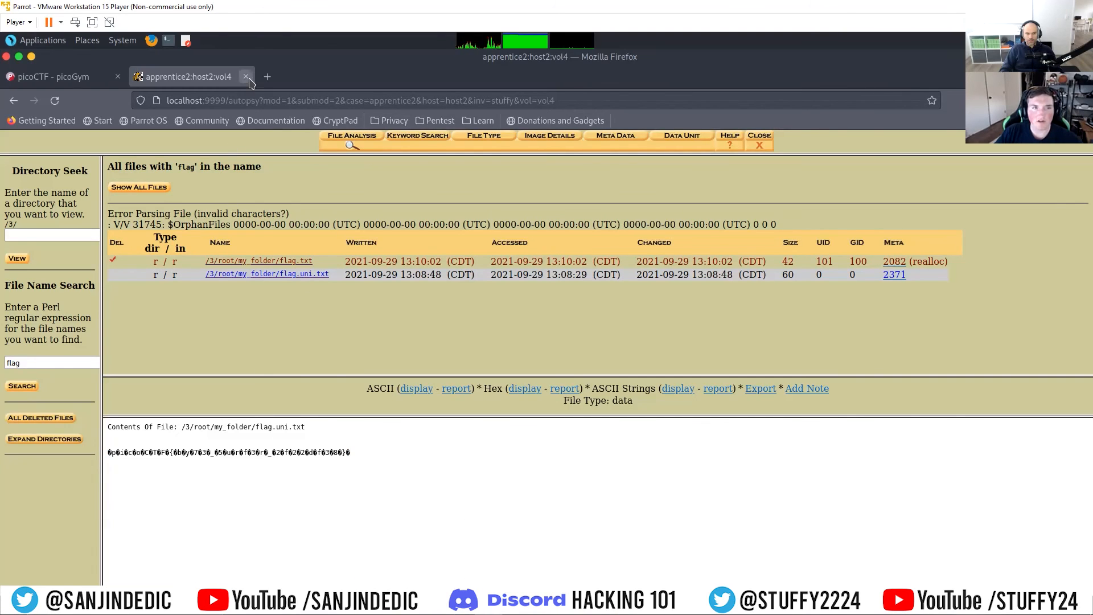
{"action": "left_click", "coordinate": [246, 76]}
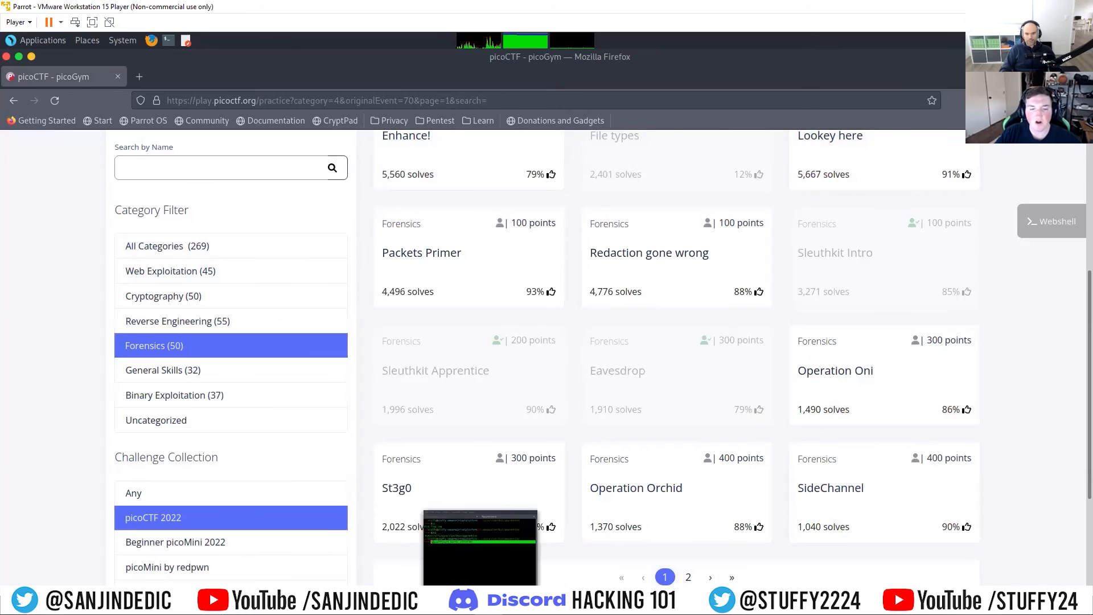
Step: Stop the running Autopsy server in the first terminal session and clear its output
{"action": "left_click", "coordinate": [480, 593]}
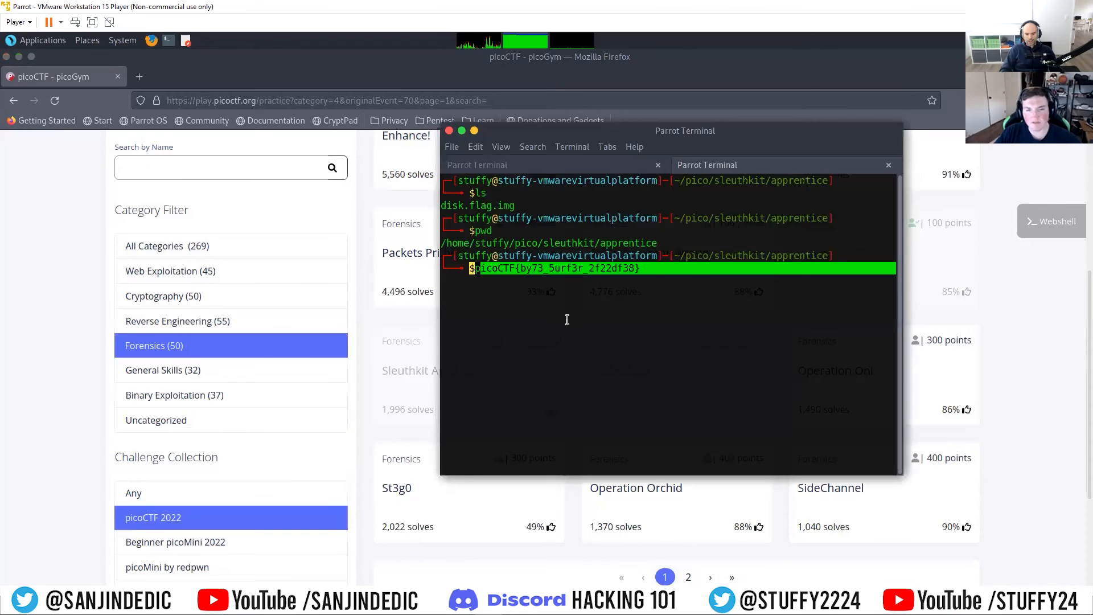
{"action": "left_click", "coordinate": [505, 166]}
{"action": "key", "text": "ctrl+c"}
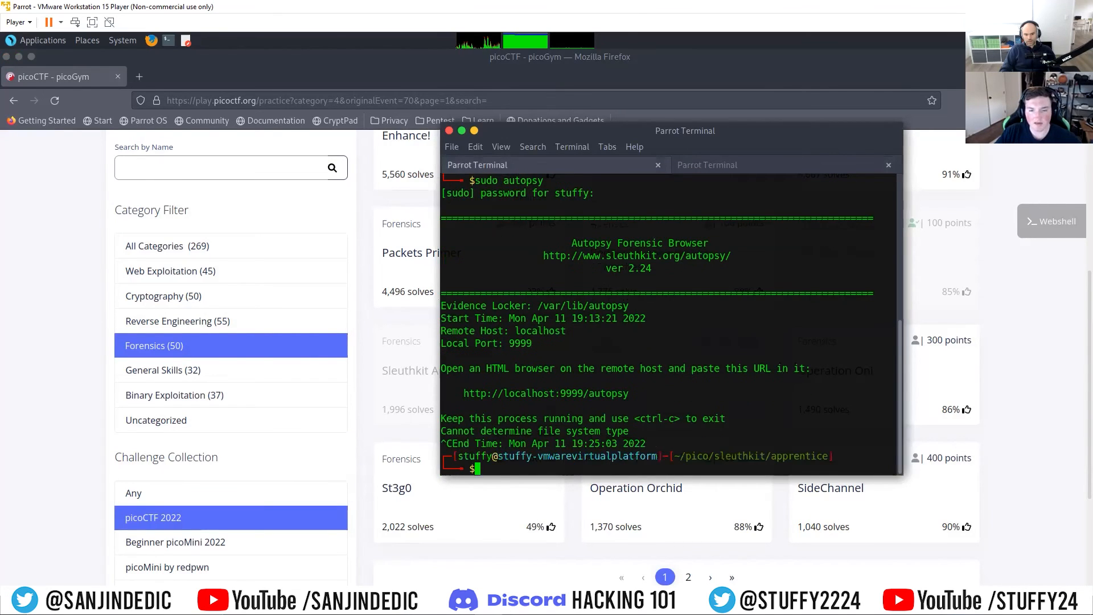
{"action": "type", "text": "c"}
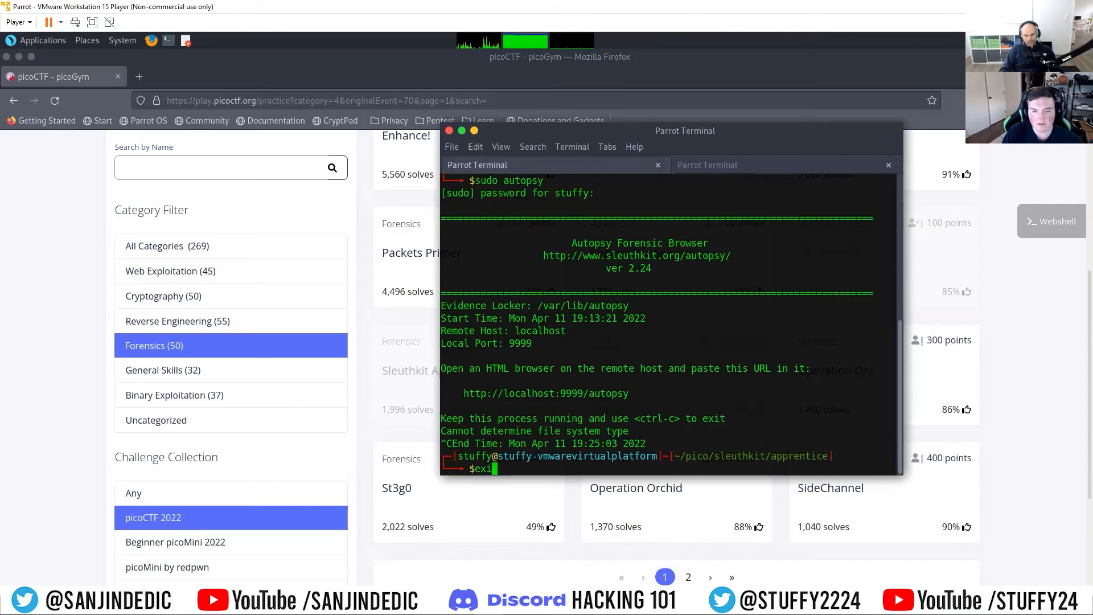
{"action": "type", "text": "lear"}
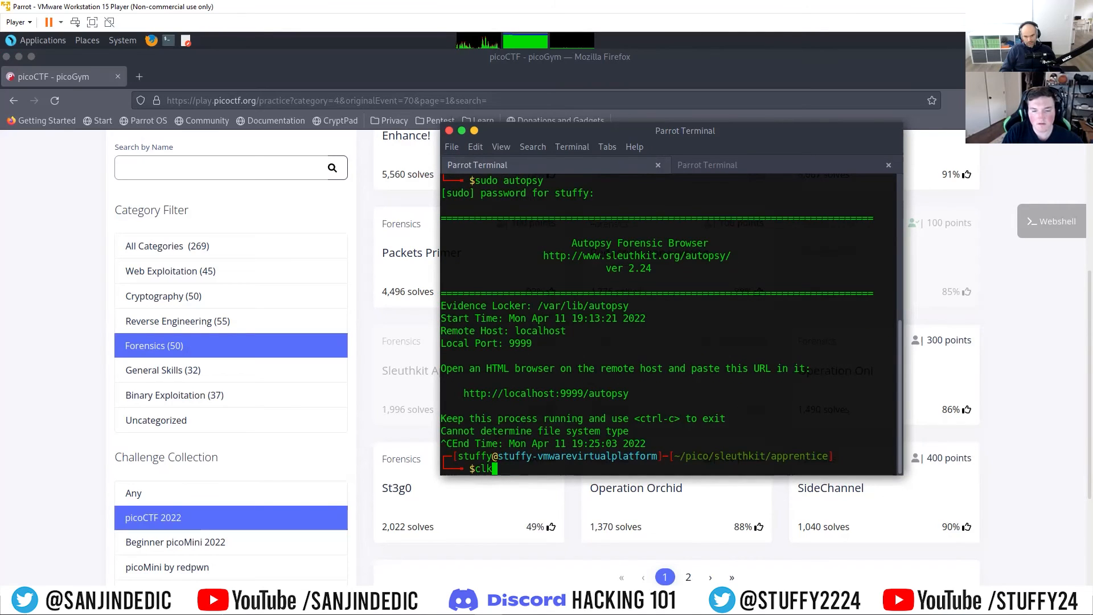
{"action": "key", "text": "Return"}
Step: Change up two directories to ~/pico and list its contents
{"action": "type", "text": "cd .."}
{"action": "key", "text": "Return"}
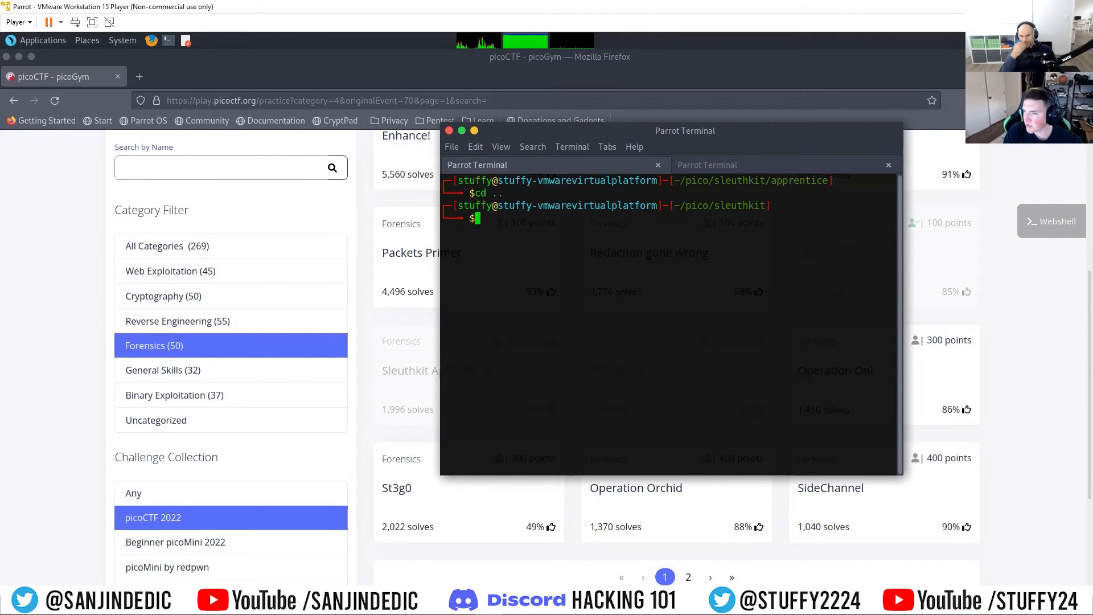
{"action": "type", "text": "cd .."}
{"action": "key", "text": "Return"}
{"action": "type", "text": "ls"}
{"action": "key", "text": "Return"}
Step: Clear the terminal output and move the terminal window off the Operation Oni challenge card
{"action": "type", "text": "clear"}
{"action": "key", "text": "Return"}
{"action": "left_click_drag", "start_coordinate": [725, 130], "coordinate": [583, 93]}
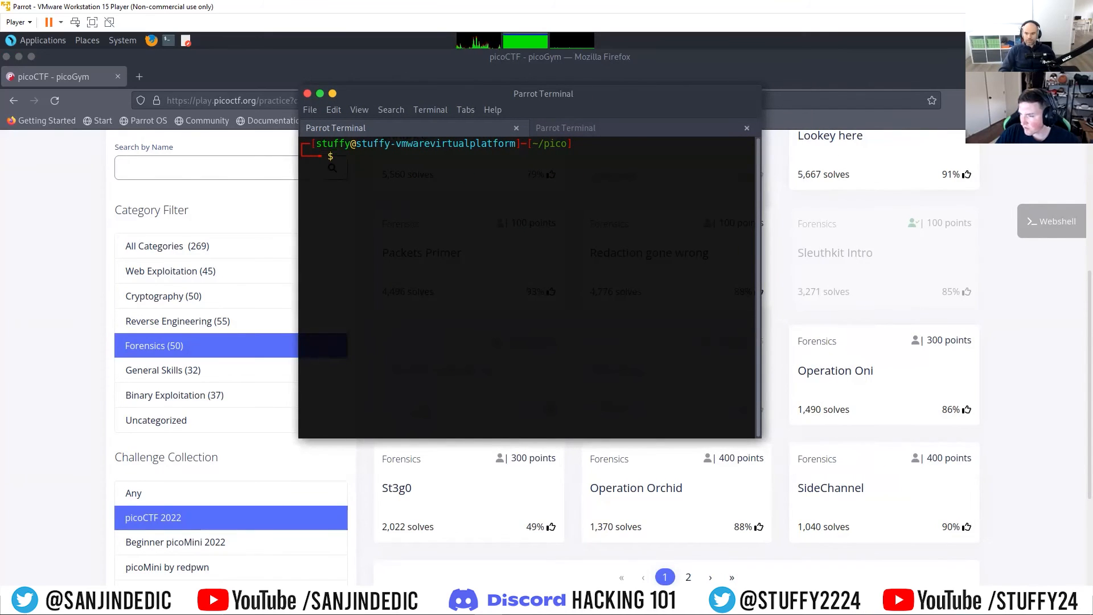
Step: Open the Operation Oni challenge, read its instructions and launch its challenge instance
{"action": "left_click", "coordinate": [868, 392]}
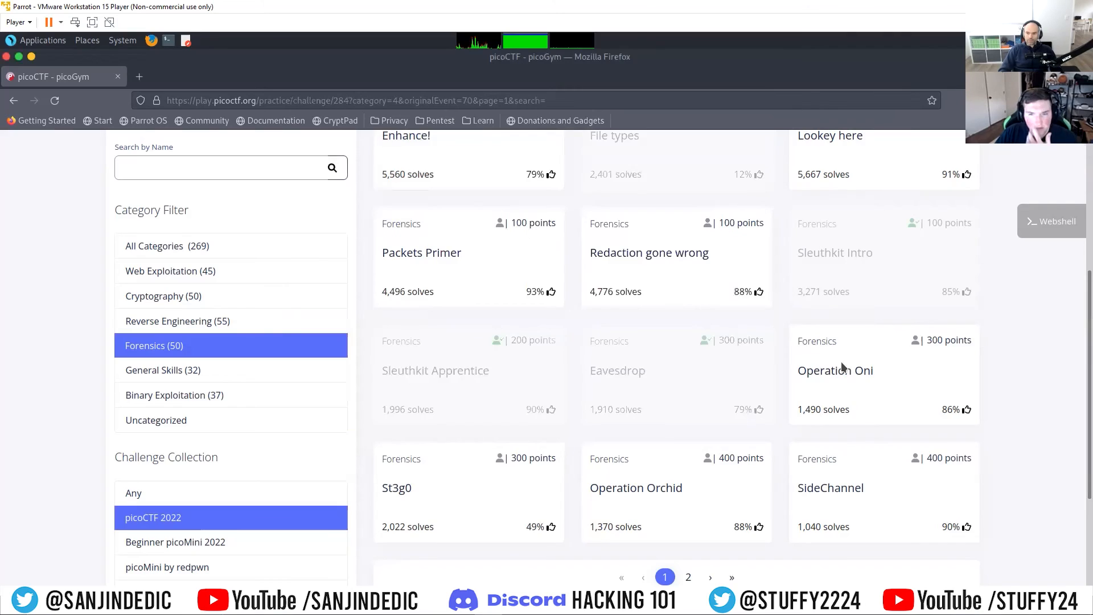
{"action": "left_click", "coordinate": [842, 366]}
{"action": "left_click_drag", "start_coordinate": [504, 268], "coordinate": [487, 340]}
{"action": "left_click", "coordinate": [489, 340]}
{"action": "scroll", "coordinate": [491, 331], "scroll_direction": "down", "scroll_amount": 1}
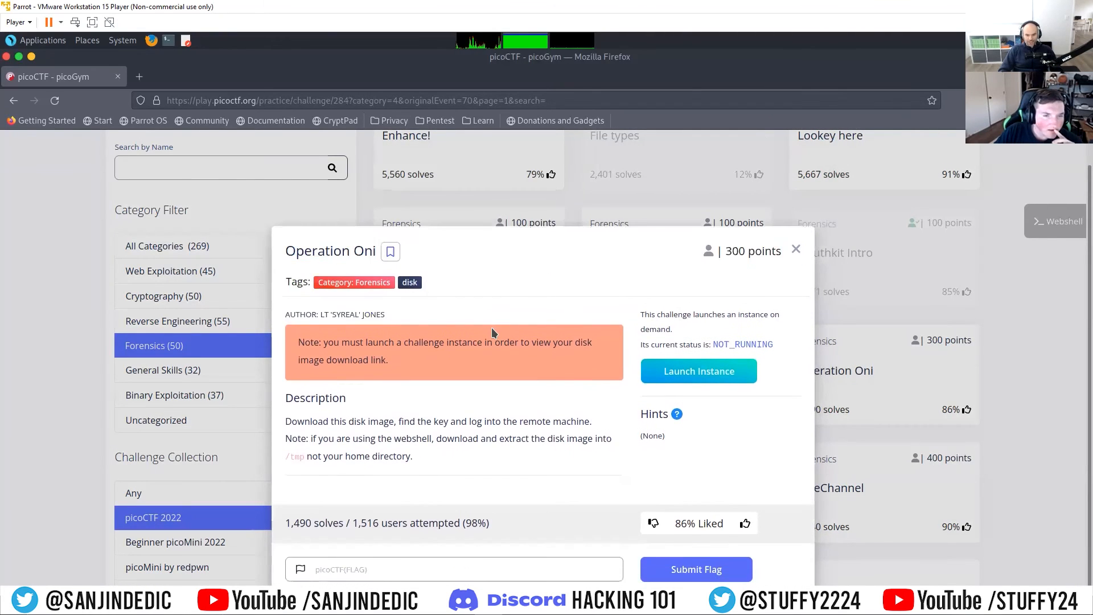
{"action": "left_click", "coordinate": [688, 371]}
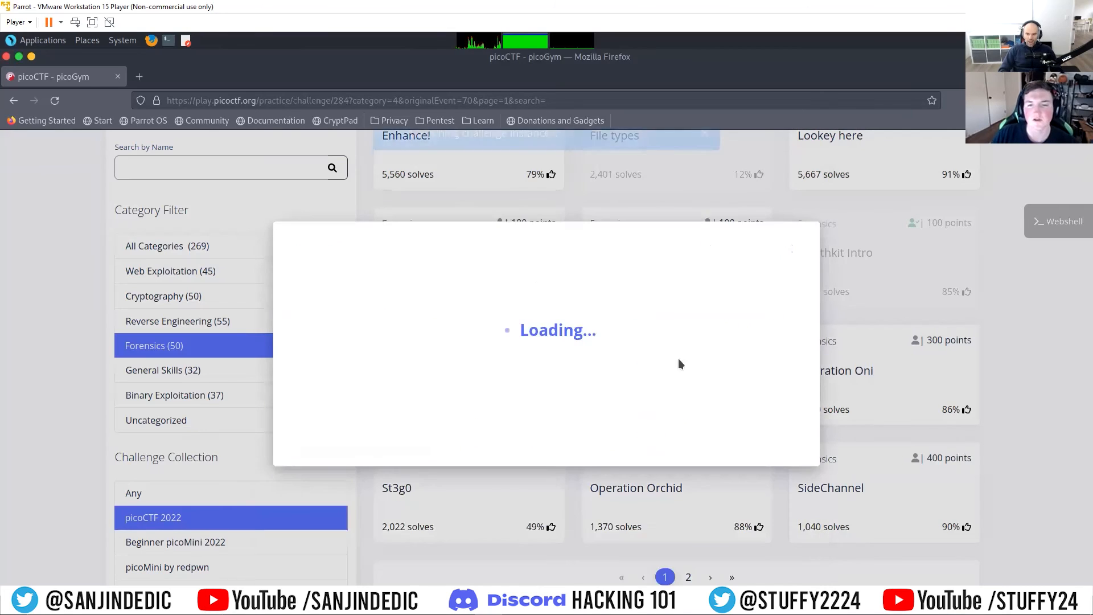
{"action": "scroll", "coordinate": [592, 315], "scroll_direction": "down", "scroll_amount": 1}
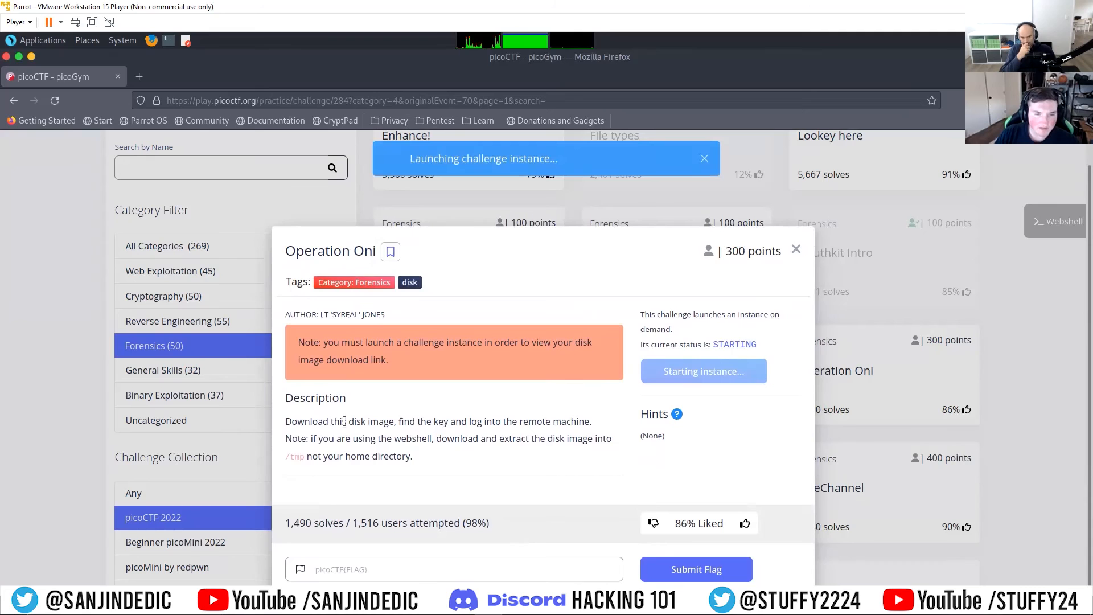
Step: Read the Operation Oni description, focusing on the ssh command for the remote machine and the disk image instructions
{"action": "scroll", "coordinate": [422, 436], "scroll_direction": "down", "scroll_amount": 3}
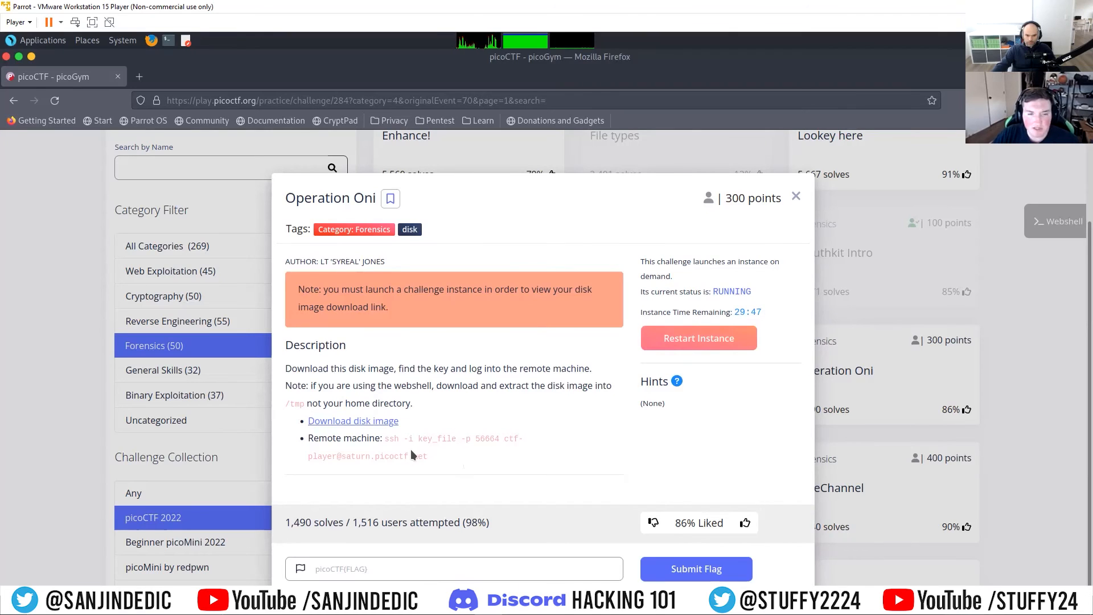
{"action": "left_click_drag", "start_coordinate": [387, 438], "coordinate": [454, 458]}
{"action": "left_click", "coordinate": [455, 458]}
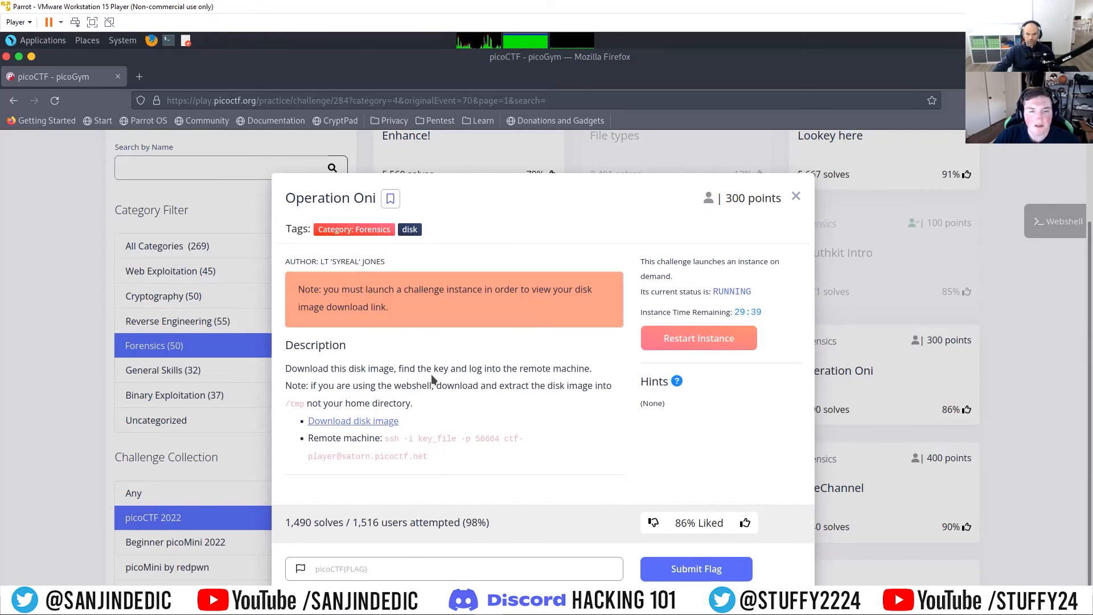
{"action": "left_click_drag", "start_coordinate": [400, 366], "coordinate": [516, 386]}
{"action": "left_click", "coordinate": [516, 385]}
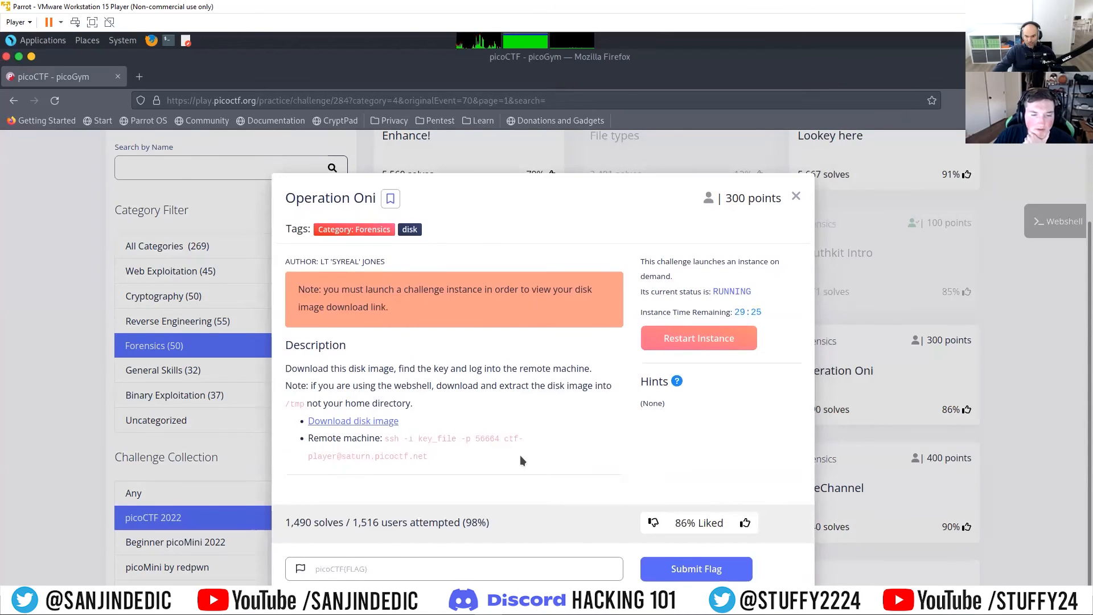
Step: Return to the terminal, move its window off the challenge's download link and list the contents of ~/pico
{"action": "mouse_move", "coordinate": [445, 605]}
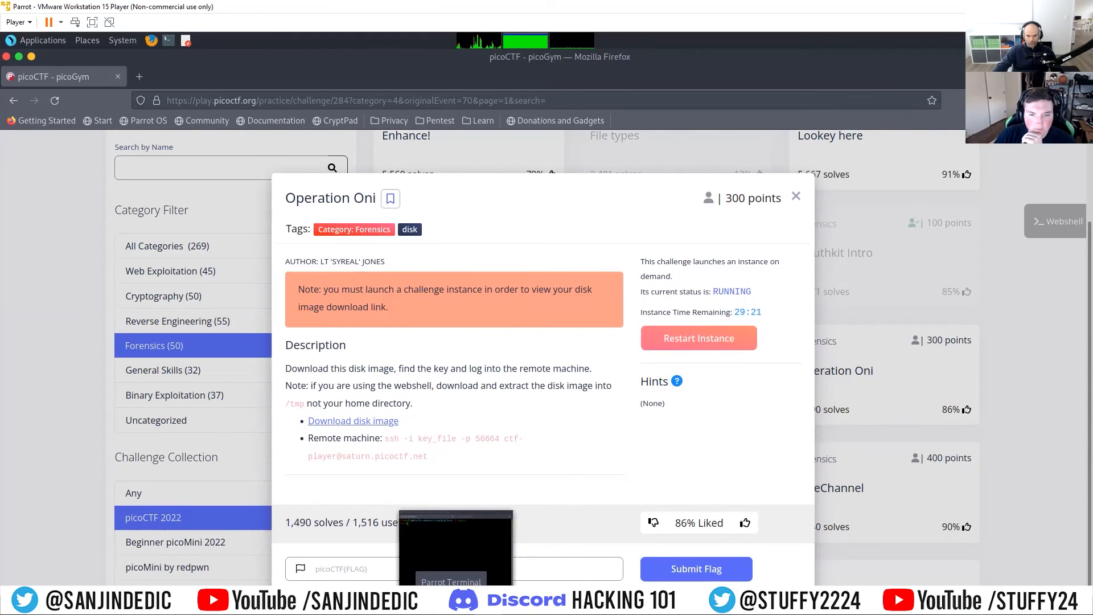
{"action": "left_click", "coordinate": [454, 561]}
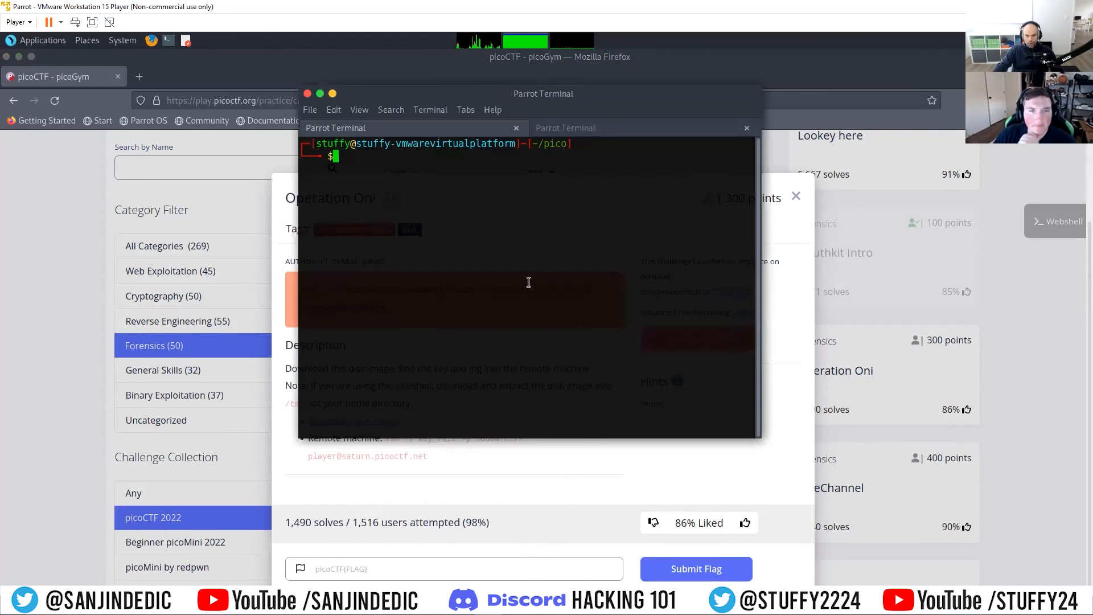
{"action": "type", "text": "cd"}
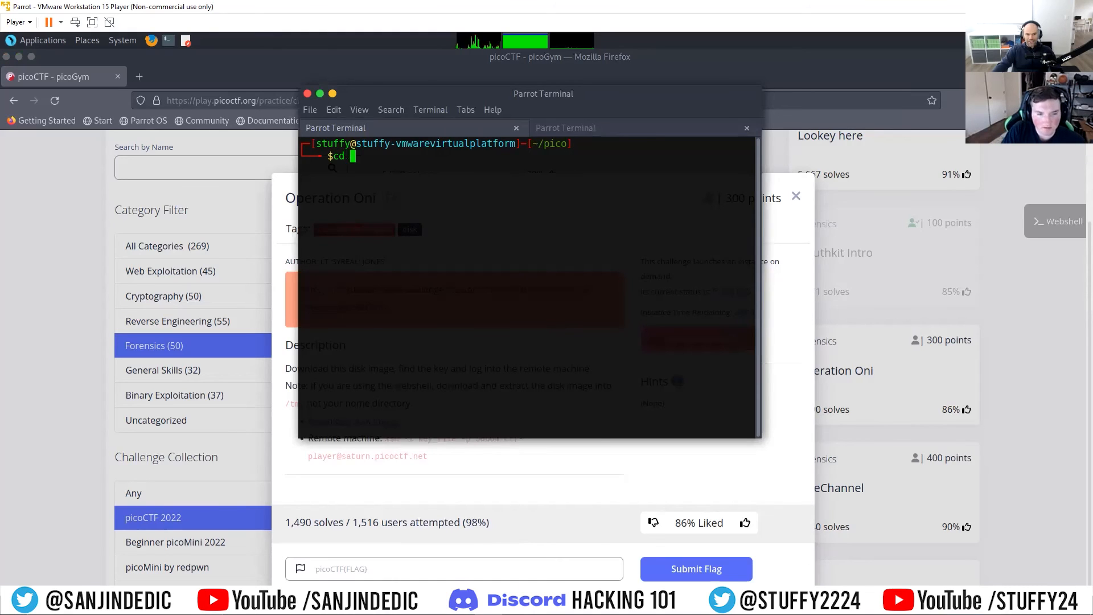
{"action": "left_click_drag", "start_coordinate": [555, 94], "coordinate": [564, 64]}
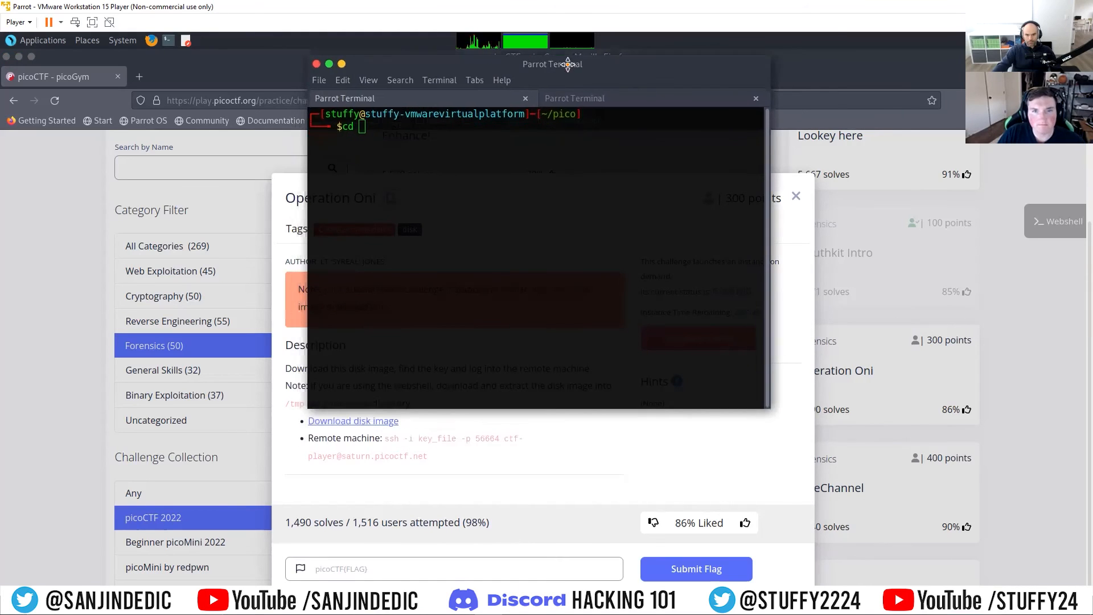
{"action": "key", "text": "BackSpace"}
{"action": "key", "text": "BackSpace"}
{"action": "key", "text": "BackSpace"}
{"action": "type", "text": "ls"}
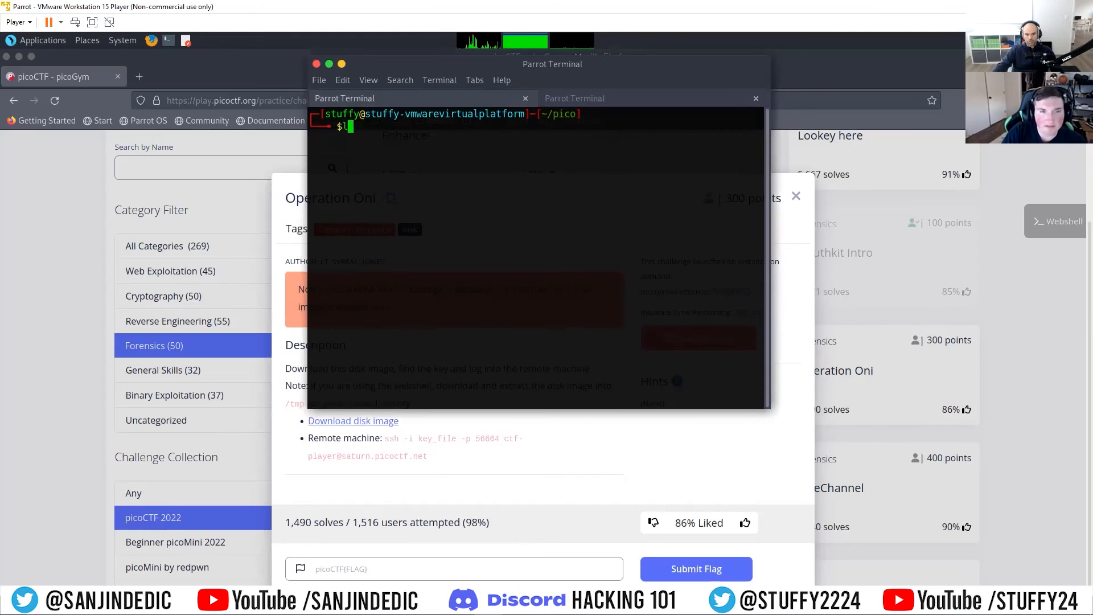
{"action": "key", "text": "Return"}
Step: Change into the Operation directory and list its contents
{"action": "type", "text": "cd Op"}
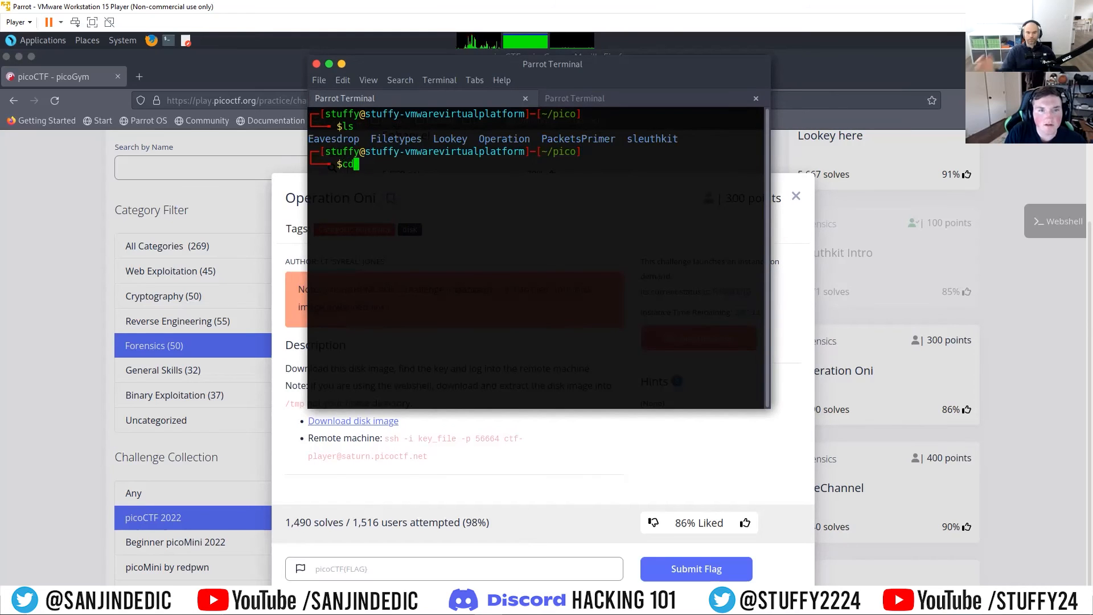
{"action": "key", "text": "Tab"}
{"action": "key", "text": "Return"}
{"action": "type", "text": "ls"}
{"action": "key", "text": "Return"}
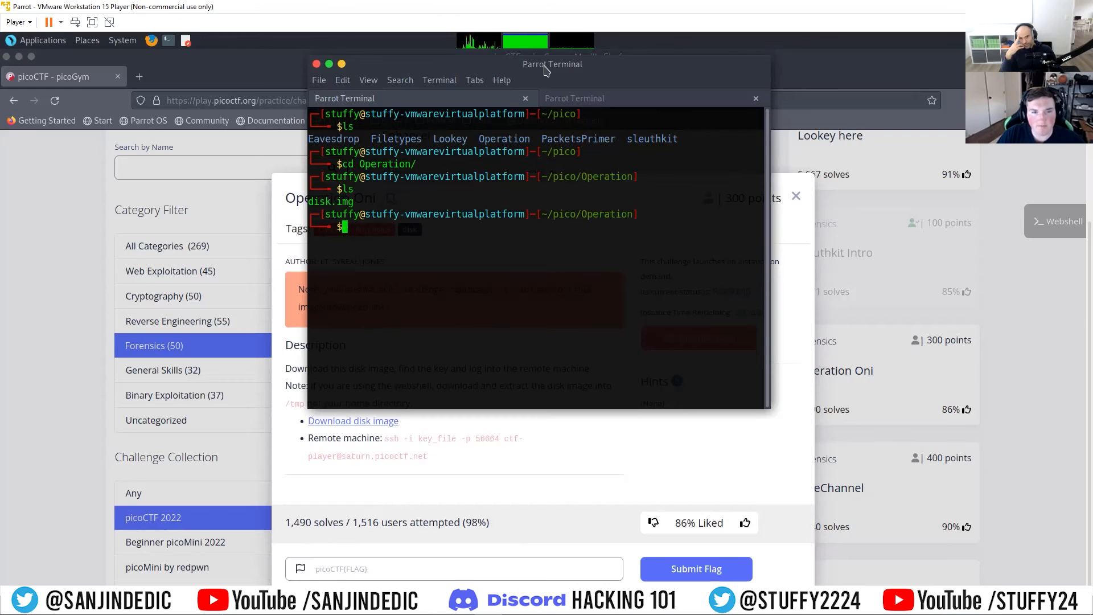
Step: Move the terminal window off the challenge description and examine the key_file argument of the ssh command
{"action": "left_click_drag", "start_coordinate": [545, 70], "coordinate": [765, 168]}
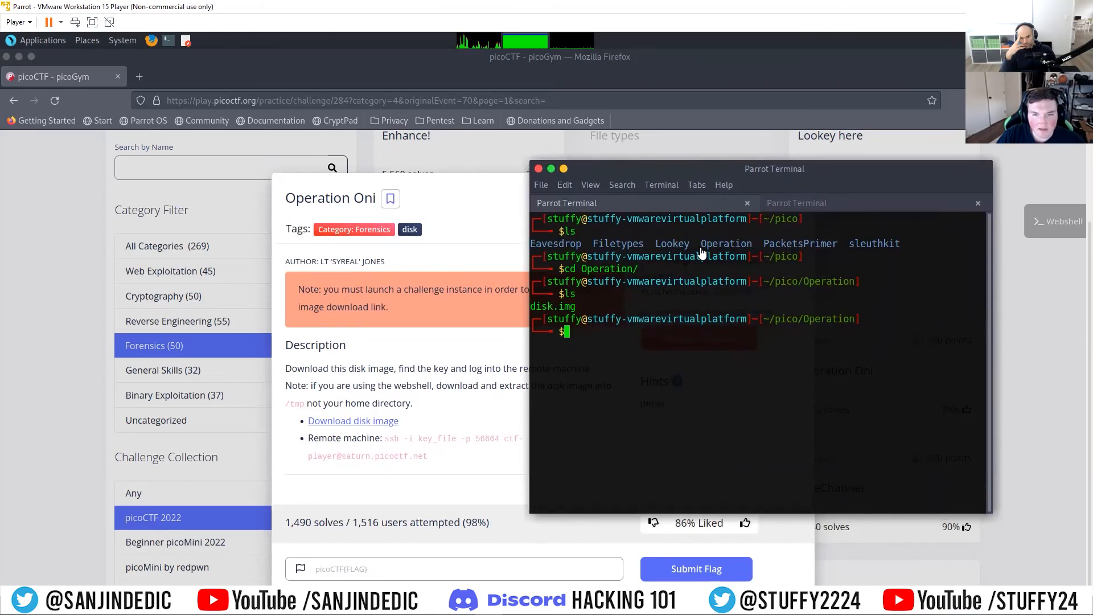
{"action": "left_click_drag", "start_coordinate": [699, 165], "coordinate": [779, 156]}
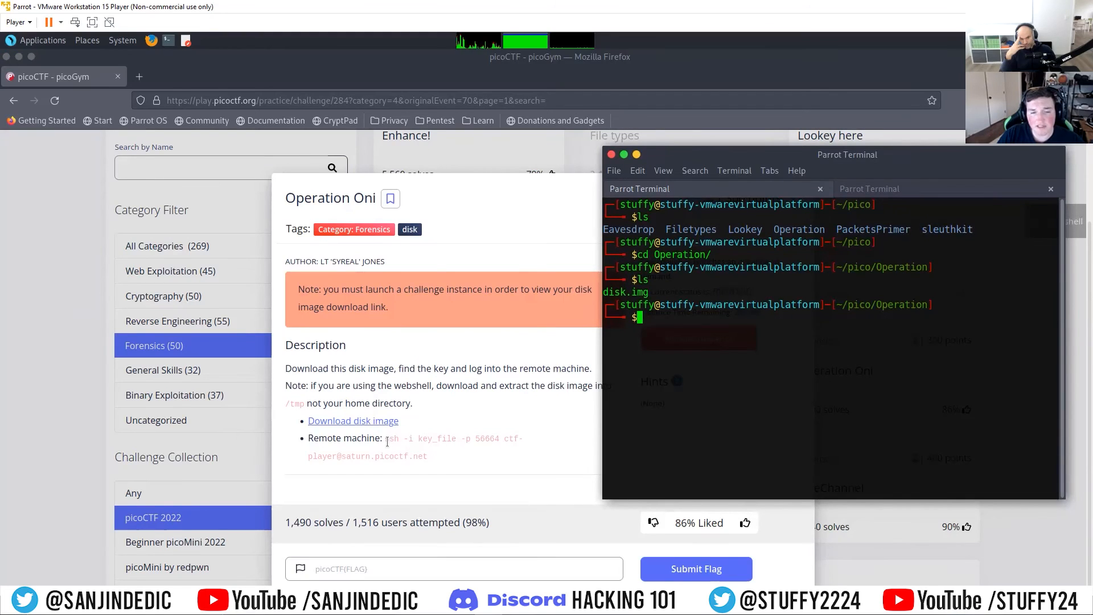
{"action": "left_click_drag", "start_coordinate": [419, 439], "coordinate": [453, 428]}
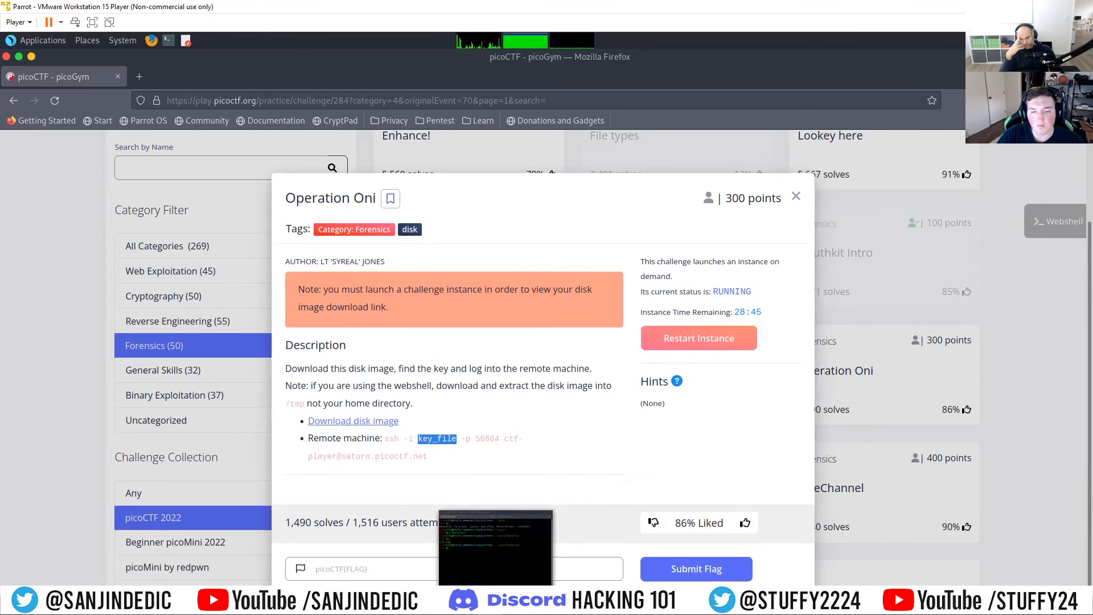
{"action": "left_click", "coordinate": [375, 485]}
Step: Bring the terminal back over the challenge and list the partition table of disk.img with fdisk -l
{"action": "mouse_move", "coordinate": [401, 598]}
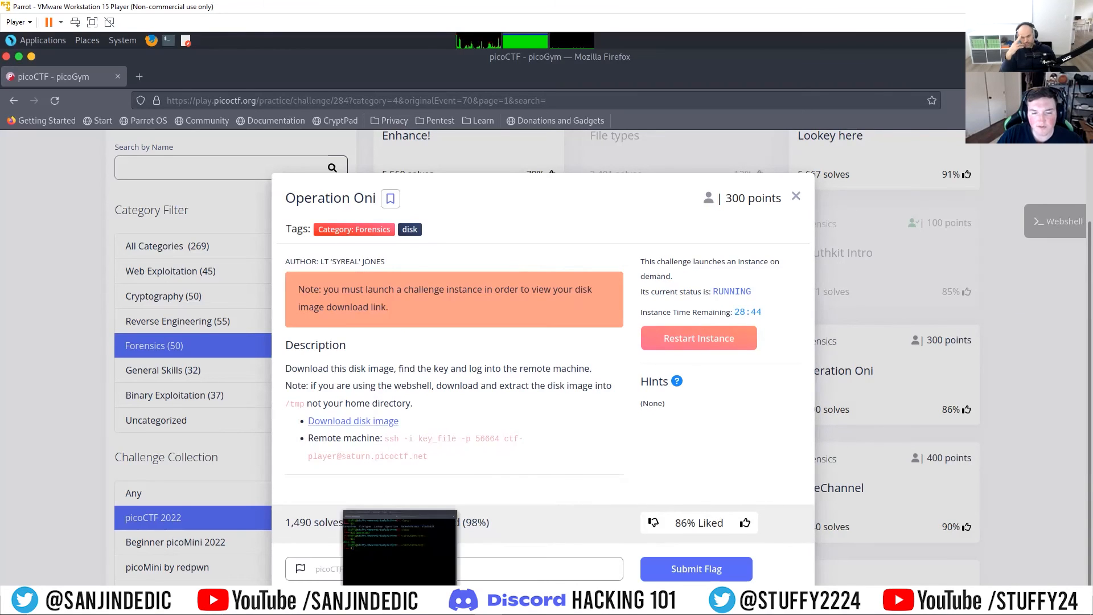
{"action": "left_click", "coordinate": [479, 564]}
{"action": "left_click_drag", "start_coordinate": [738, 154], "coordinate": [548, 108]}
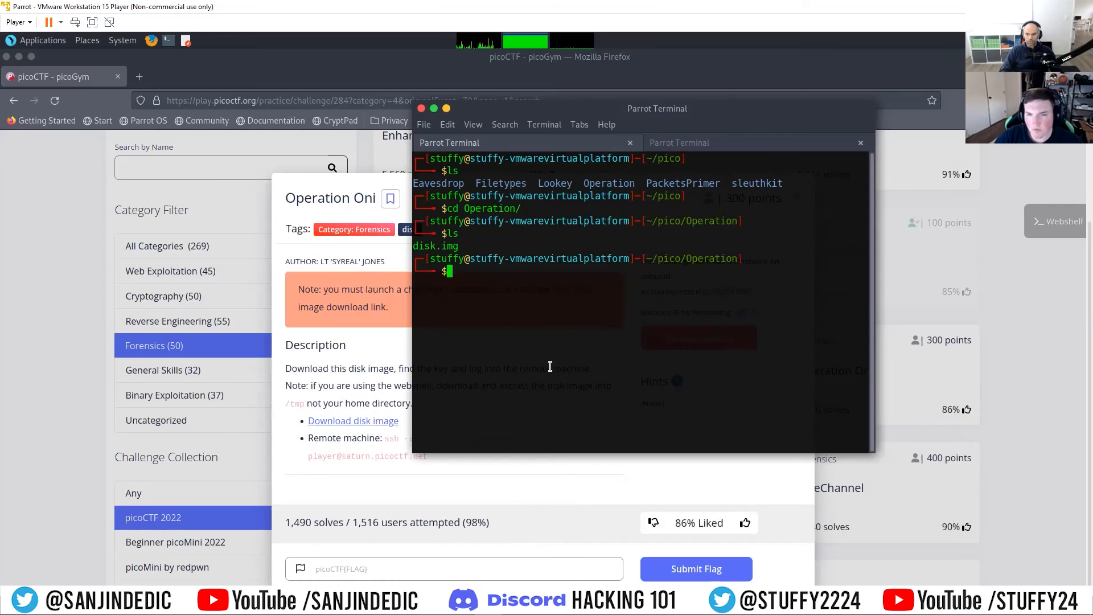
{"action": "type", "text": "k"}
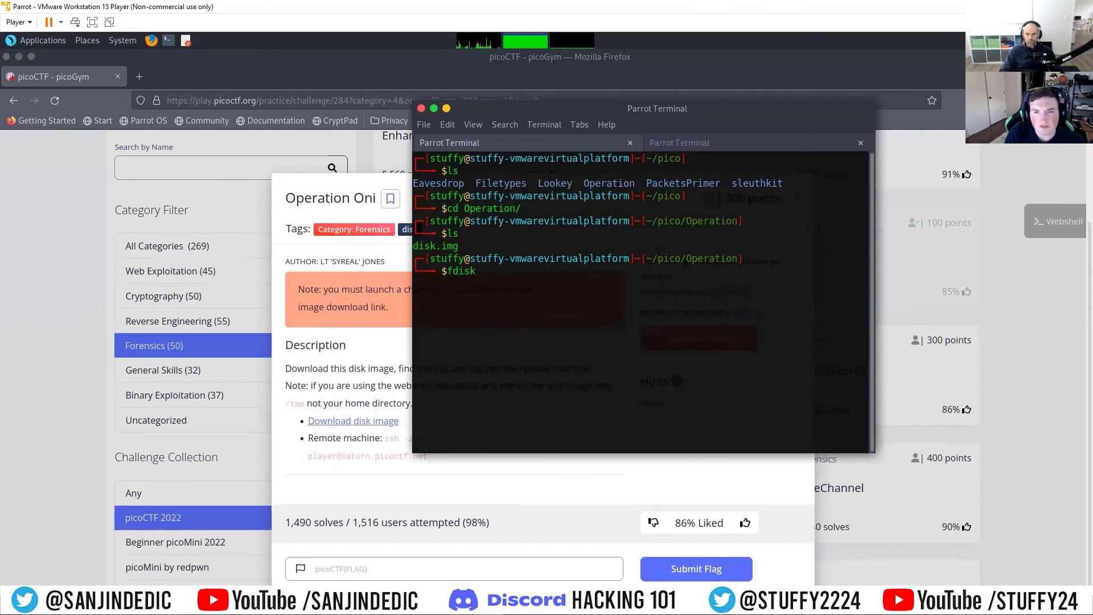
{"action": "key", "text": "BackSpace"}
{"action": "key", "text": "BackSpace"}
{"action": "key", "text": "BackSpace"}
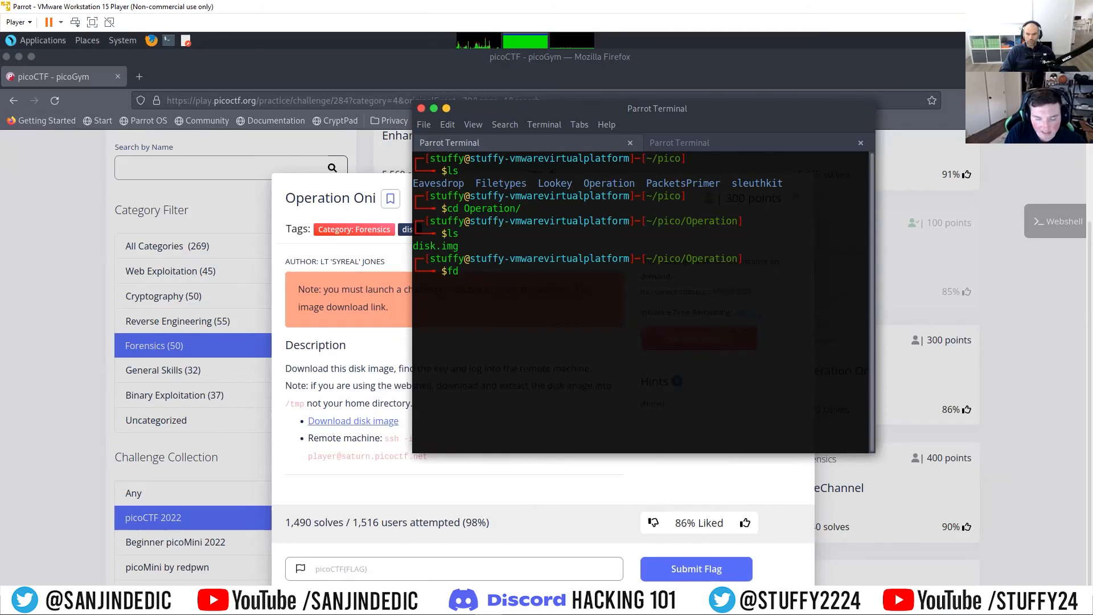
{"action": "type", "text": "isk -l i"}
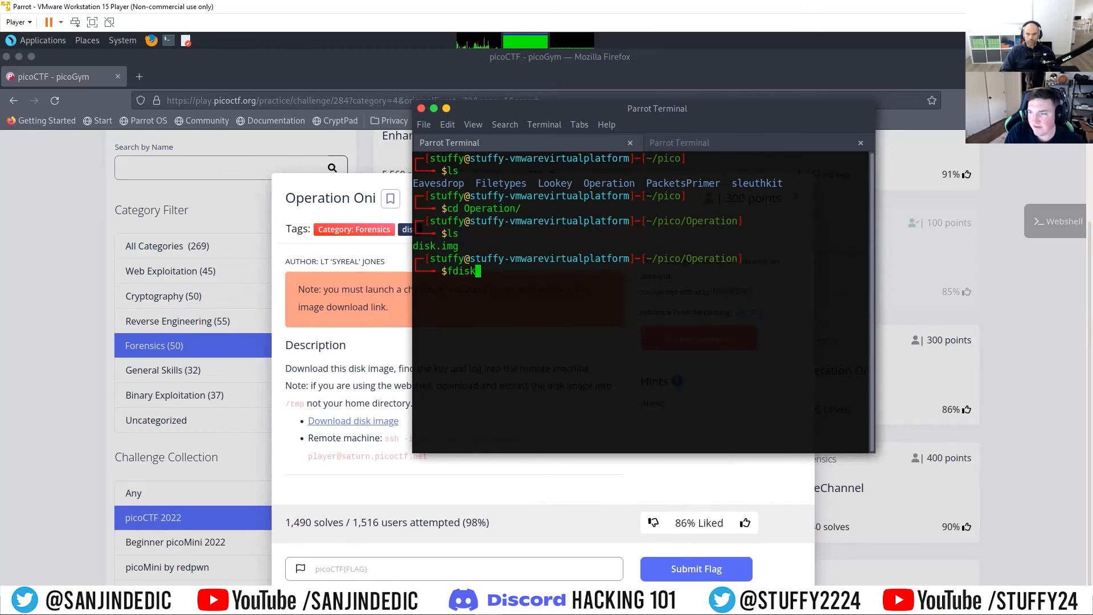
{"action": "key", "text": "BackSpace"}
{"action": "type", "text": "di"}
{"action": "key", "text": "Tab"}
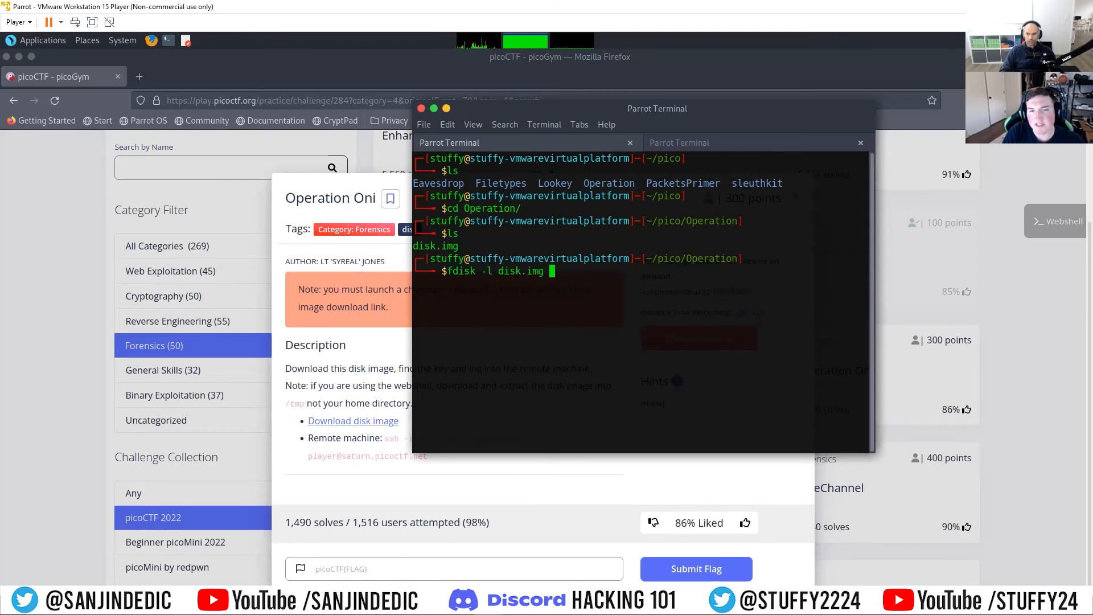
{"action": "key", "text": "Return"}
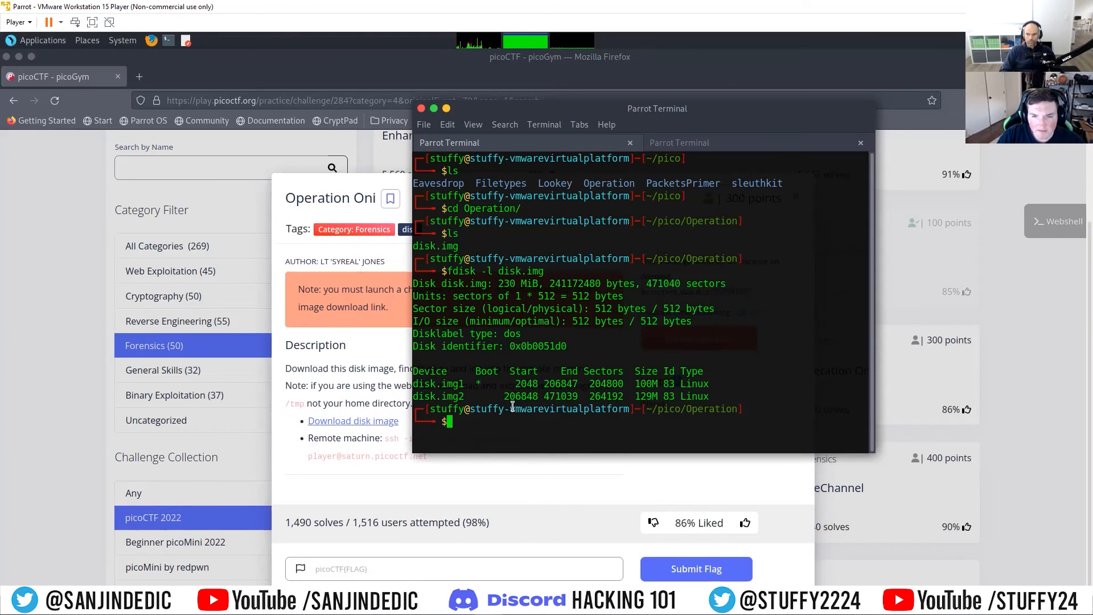
Step: Examine the boot flag, sectors, size and type of both partitions in the fdisk output
{"action": "left_click_drag", "start_coordinate": [504, 397], "coordinate": [728, 403]}
{"action": "left_click", "coordinate": [712, 403]}
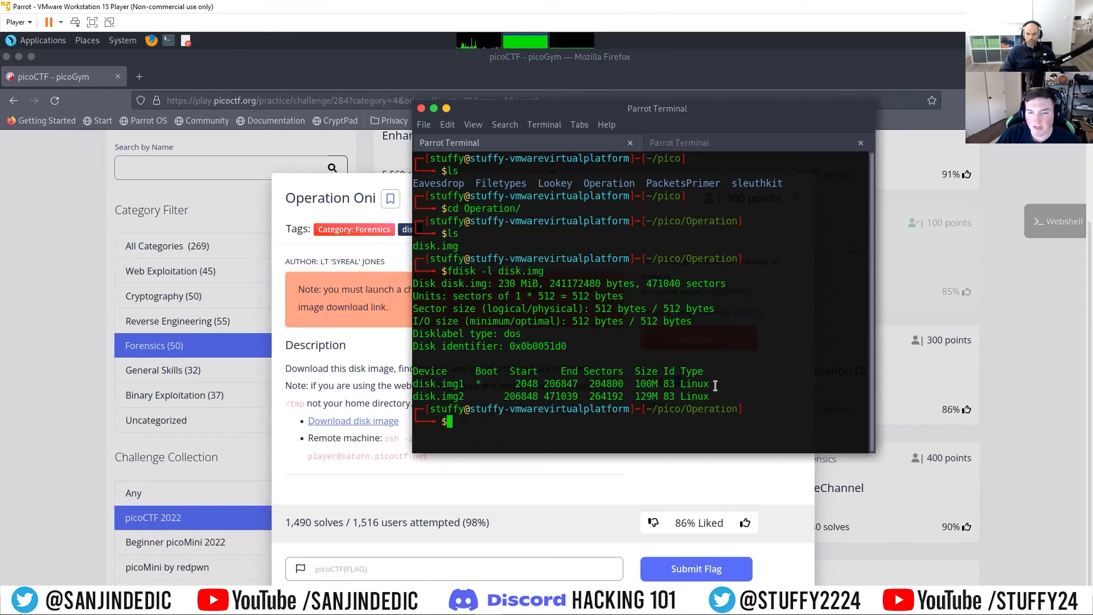
{"action": "left_click_drag", "start_coordinate": [476, 384], "coordinate": [504, 384]}
{"action": "left_click", "coordinate": [505, 384]}
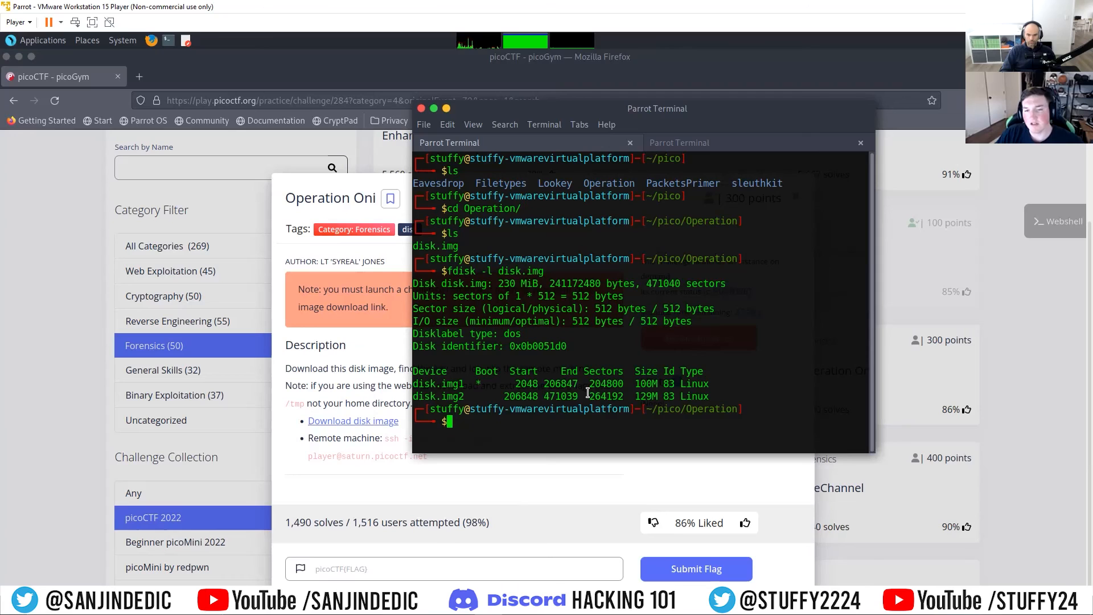
{"action": "left_click_drag", "start_coordinate": [464, 384], "coordinate": [651, 382]}
{"action": "left_click", "coordinate": [685, 395]}
{"action": "left_click_drag", "start_coordinate": [509, 395], "coordinate": [727, 396]}
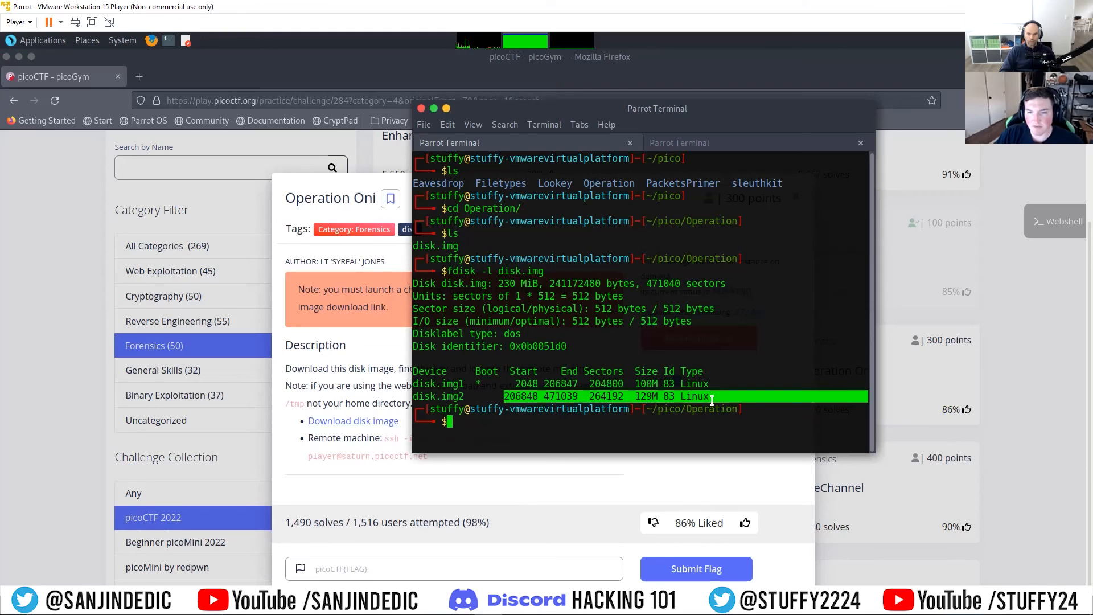
{"action": "left_click", "coordinate": [712, 400]}
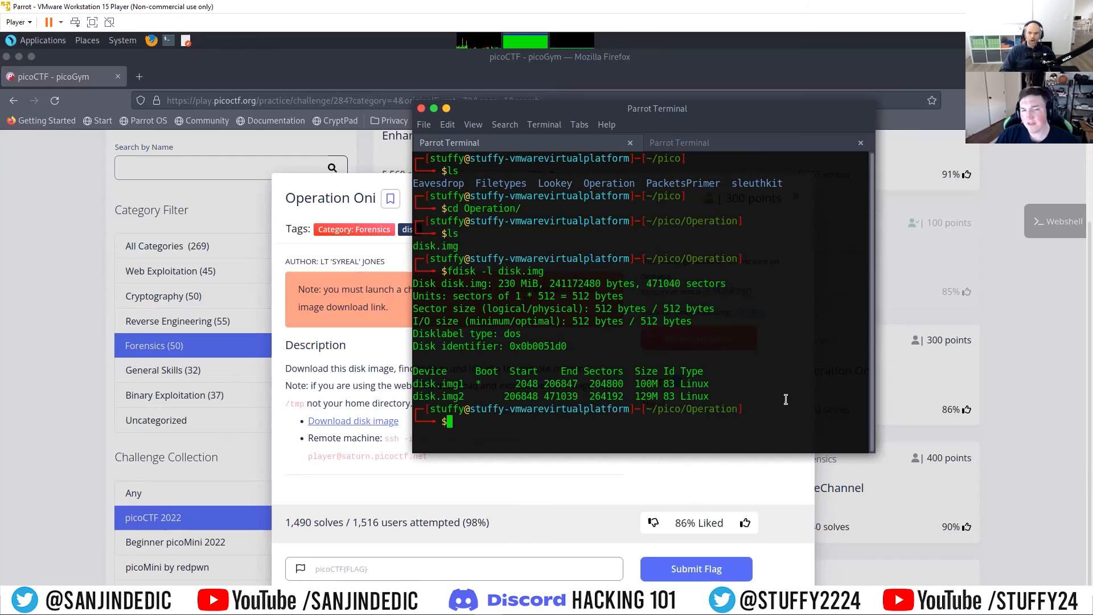
Step: Enlarge the terminal window and highlight the start sector of the disk.img2 partition
{"action": "left_click_drag", "start_coordinate": [555, 107], "coordinate": [499, 83]}
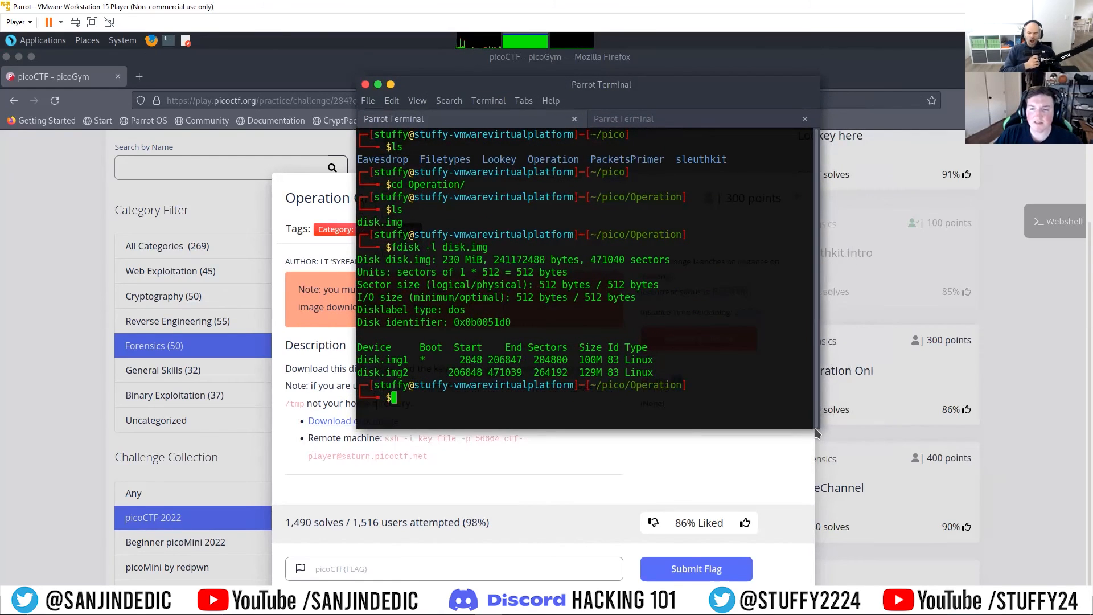
{"action": "left_click_drag", "start_coordinate": [816, 426], "coordinate": [943, 479]}
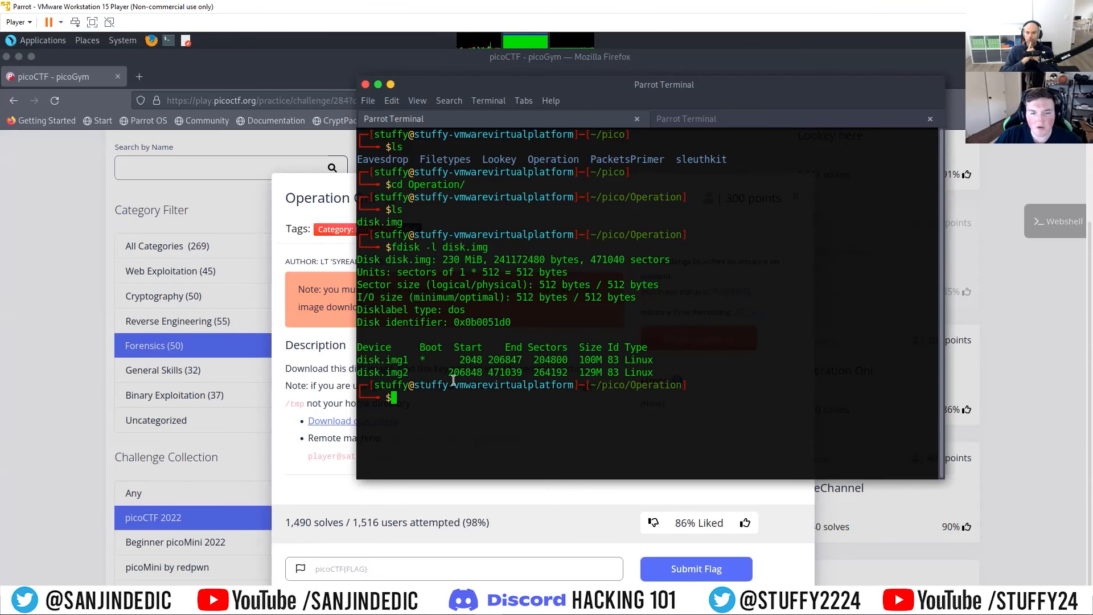
{"action": "left_click_drag", "start_coordinate": [448, 374], "coordinate": [480, 375]}
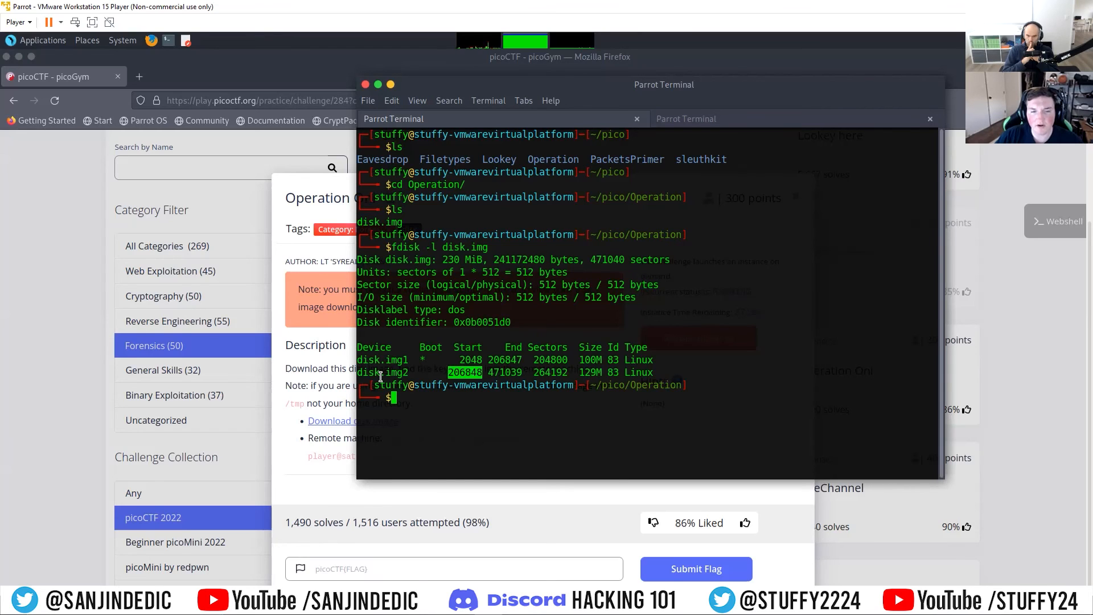
{"action": "right_click", "coordinate": [463, 373]}
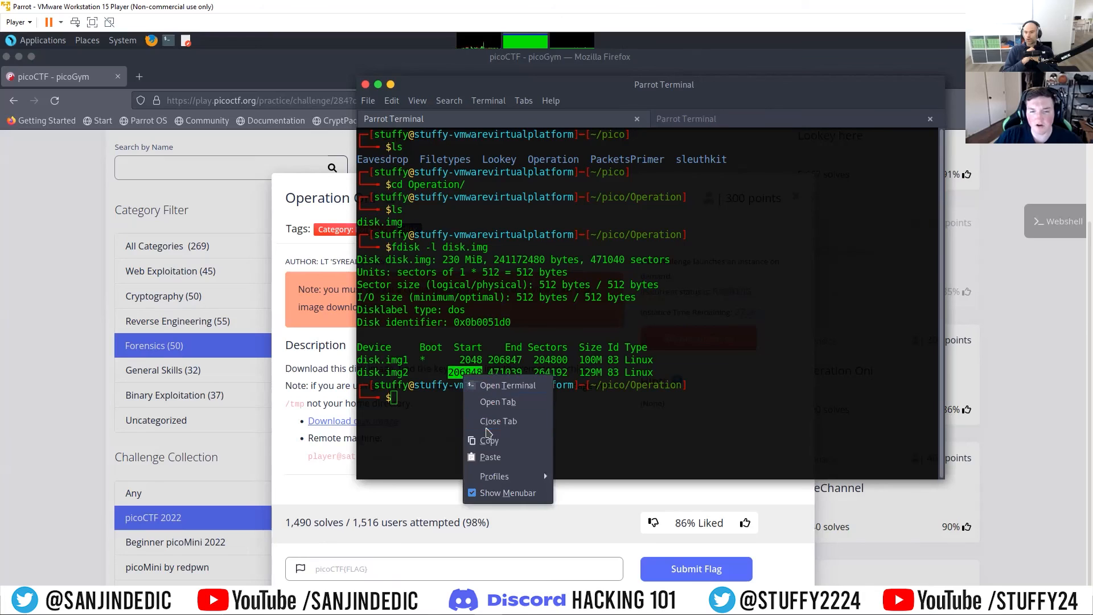
{"action": "left_click", "coordinate": [612, 427]}
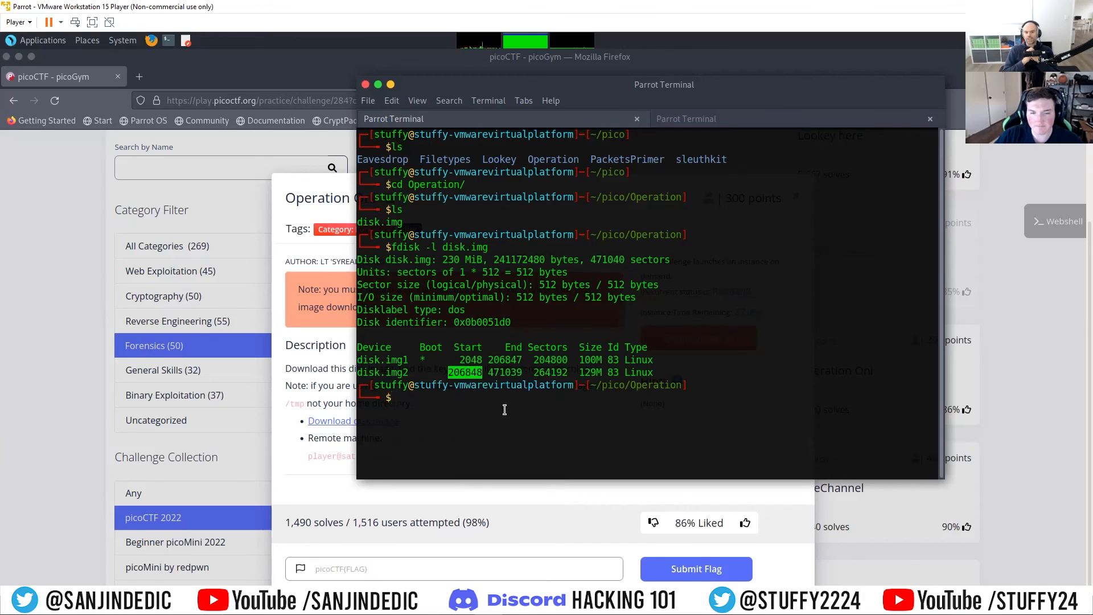
{"action": "left_click", "coordinate": [552, 408]}
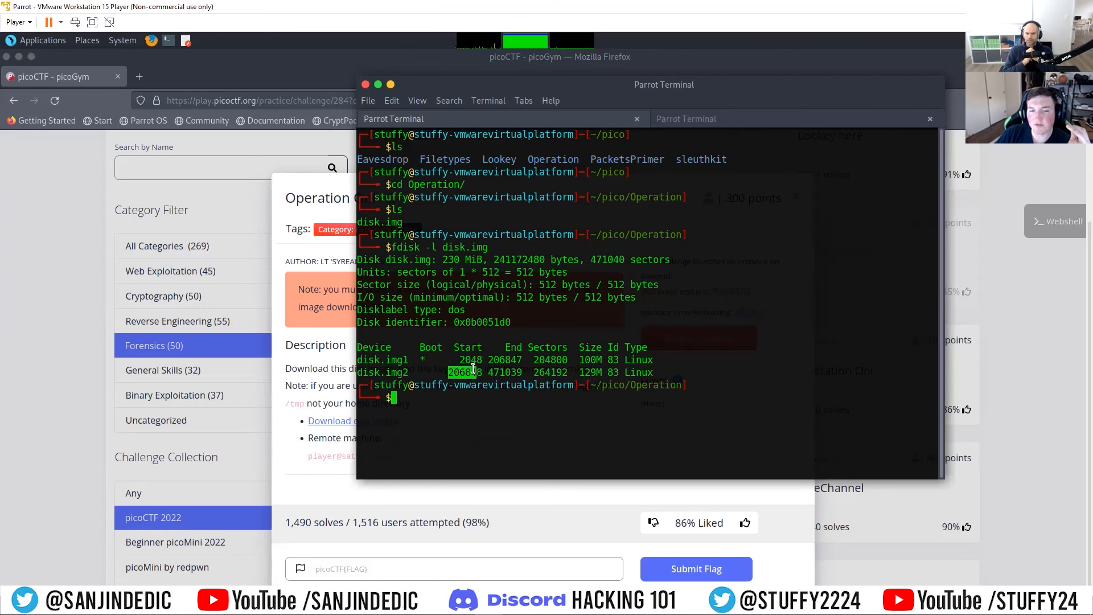
Step: Examine the disk.img2 partition's name and start sector, and compare the sizes of the two partitions
{"action": "left_click_drag", "start_coordinate": [408, 370], "coordinate": [358, 371]}
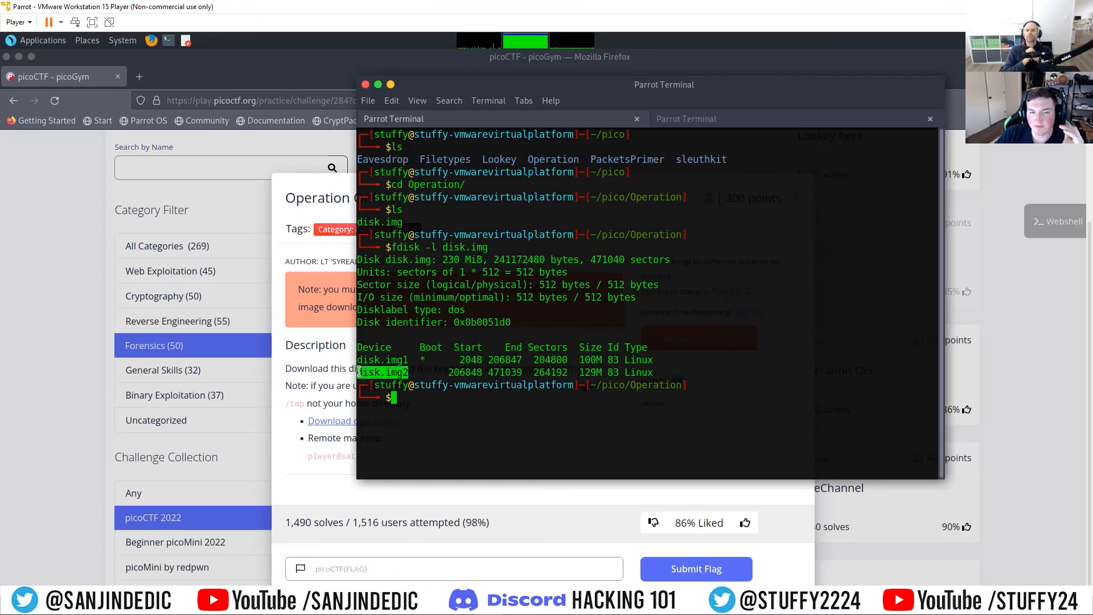
{"action": "left_click", "coordinate": [532, 428]}
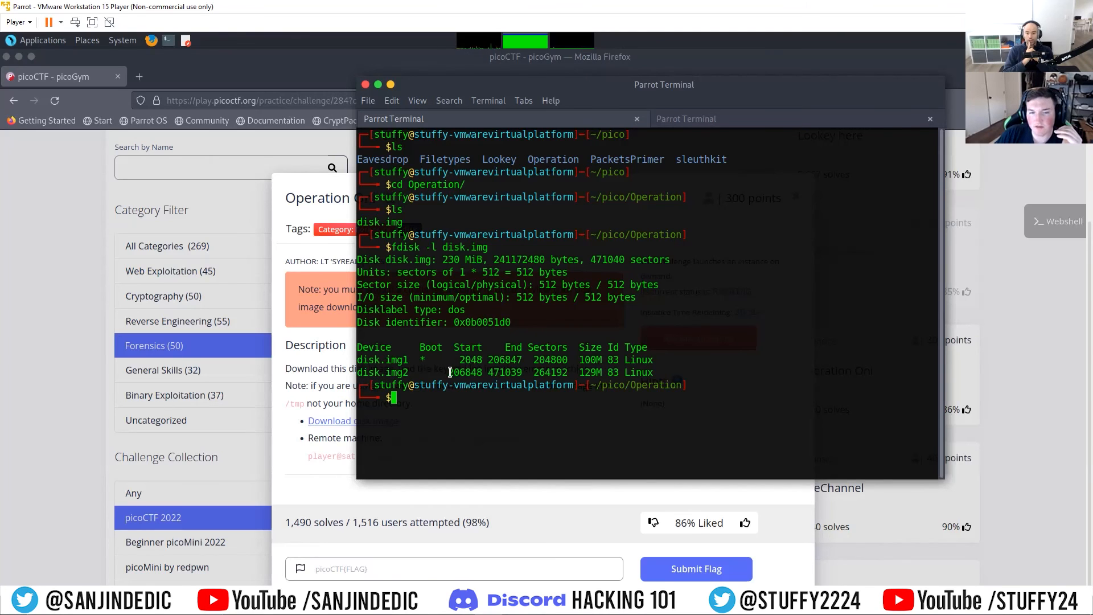
{"action": "left_click_drag", "start_coordinate": [448, 372], "coordinate": [477, 371]}
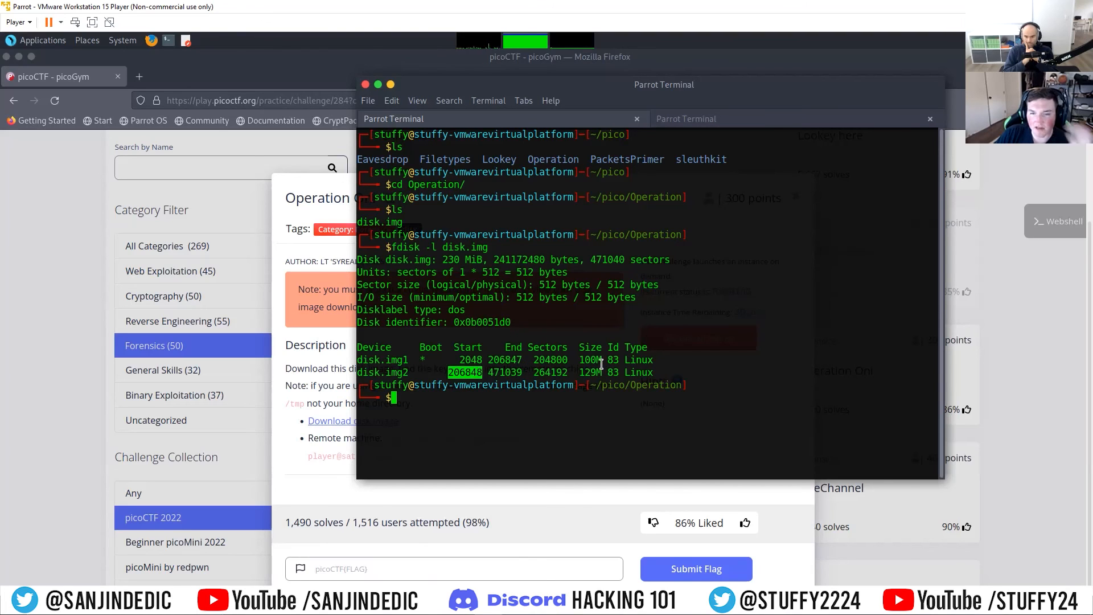
{"action": "left_click_drag", "start_coordinate": [601, 371], "coordinate": [577, 357]}
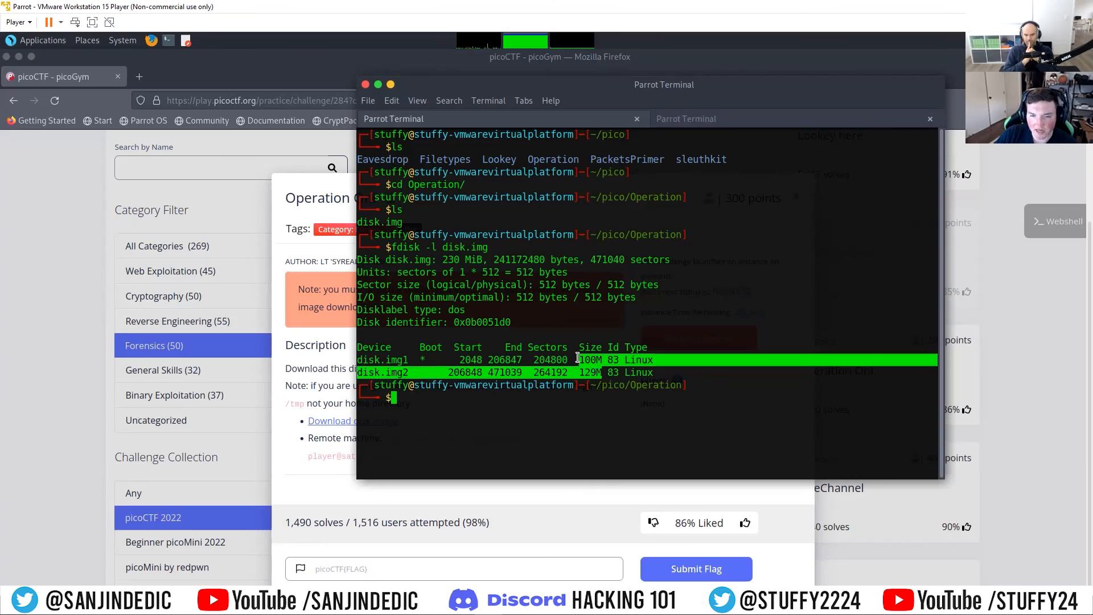
{"action": "left_click", "coordinate": [619, 453]}
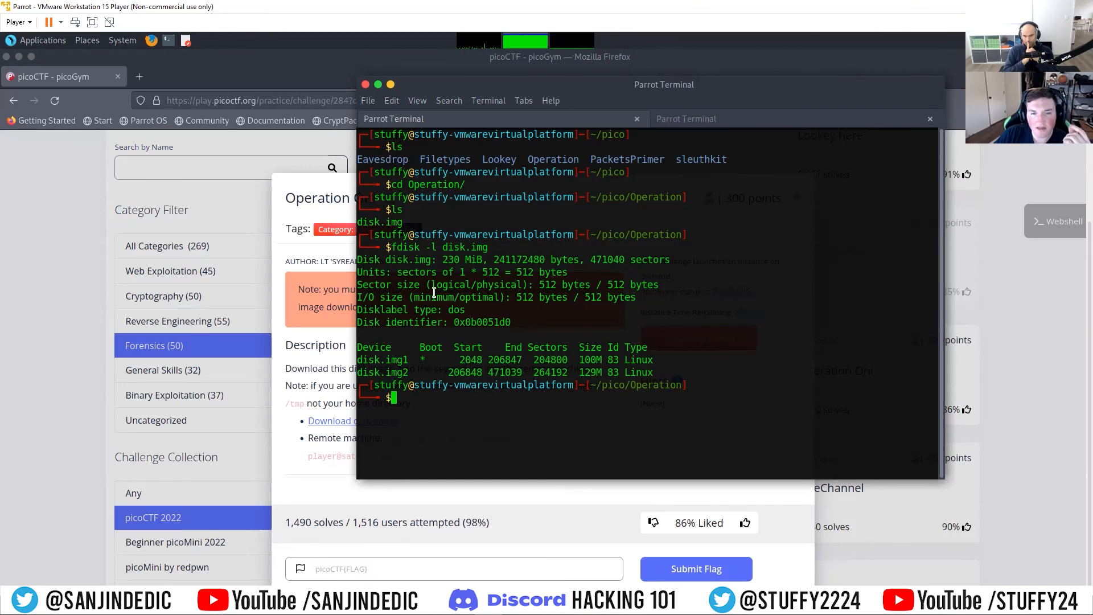
Step: Examine the 512-byte sector size and the start sector of the disk.img2 partition in the fdisk output
{"action": "left_click_drag", "start_coordinate": [539, 284], "coordinate": [585, 283]}
{"action": "left_click", "coordinate": [493, 362]}
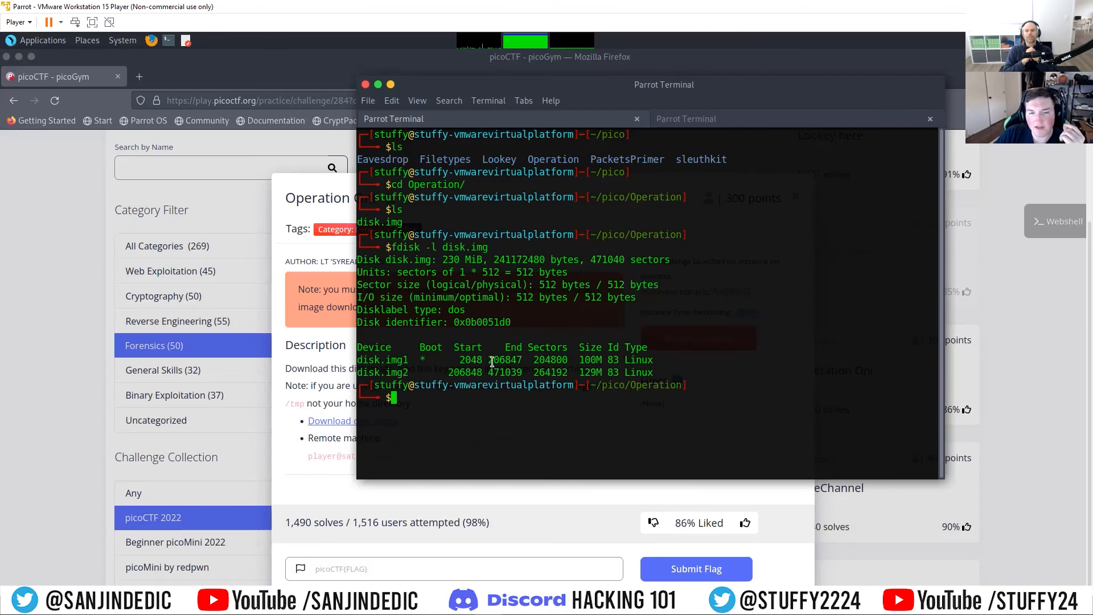
{"action": "left_click_drag", "start_coordinate": [483, 371], "coordinate": [450, 371]}
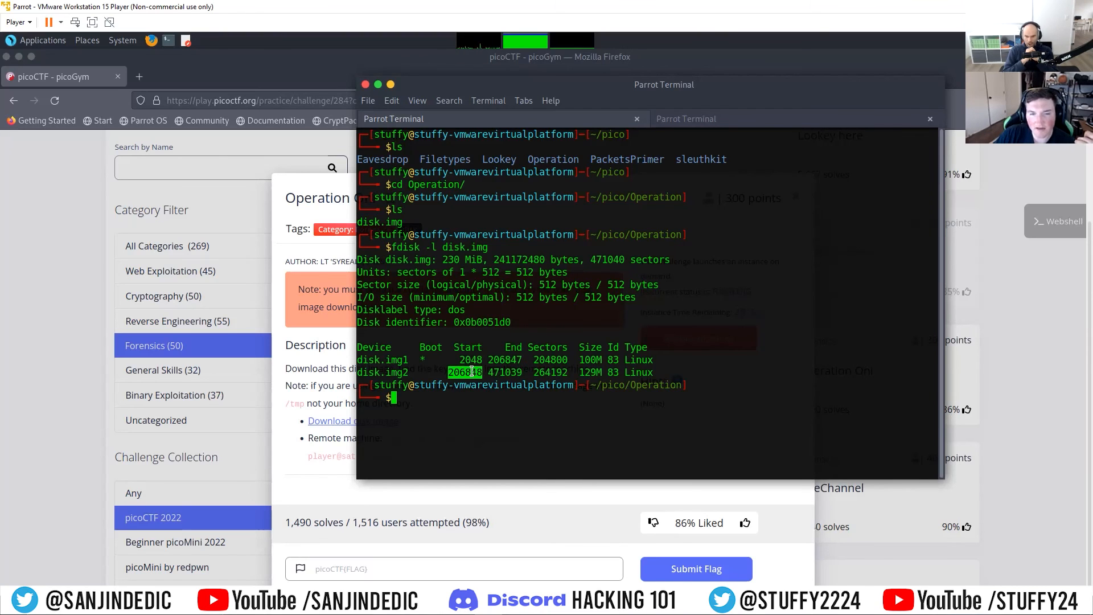
{"action": "left_click", "coordinate": [566, 440]}
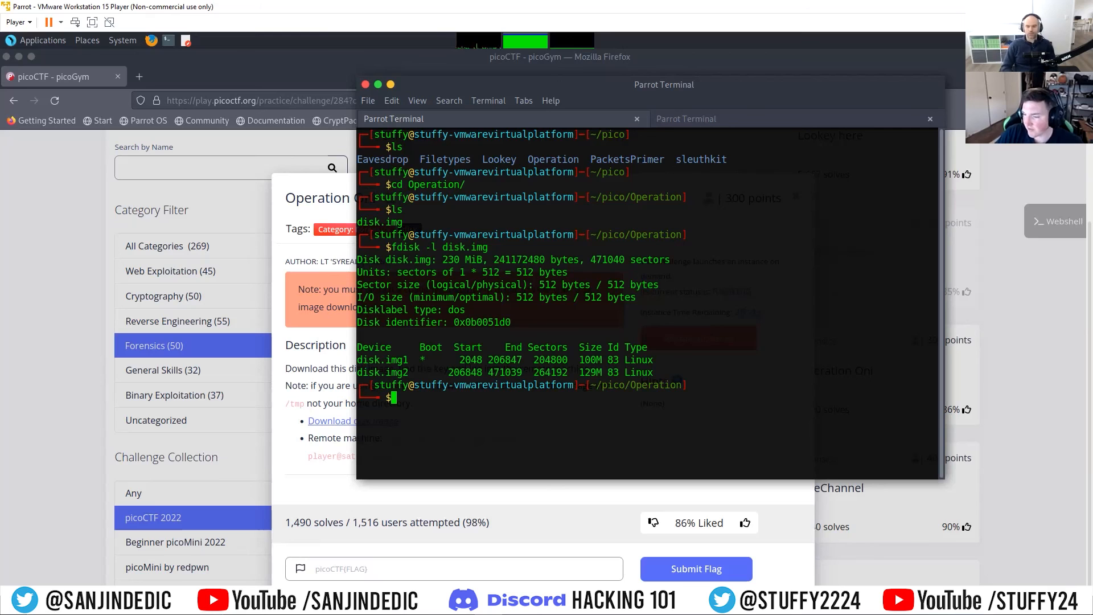
Step: Open the Windows Calculator and move it so that its whole keypad is visible
{"action": "key", "text": "super"}
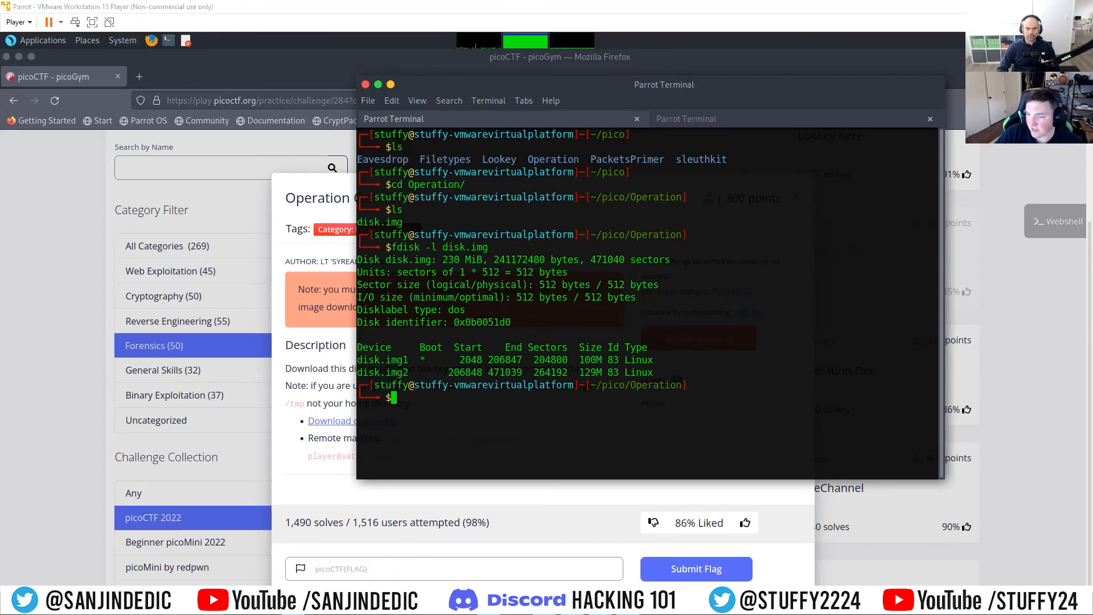
{"action": "type", "text": "calc"}
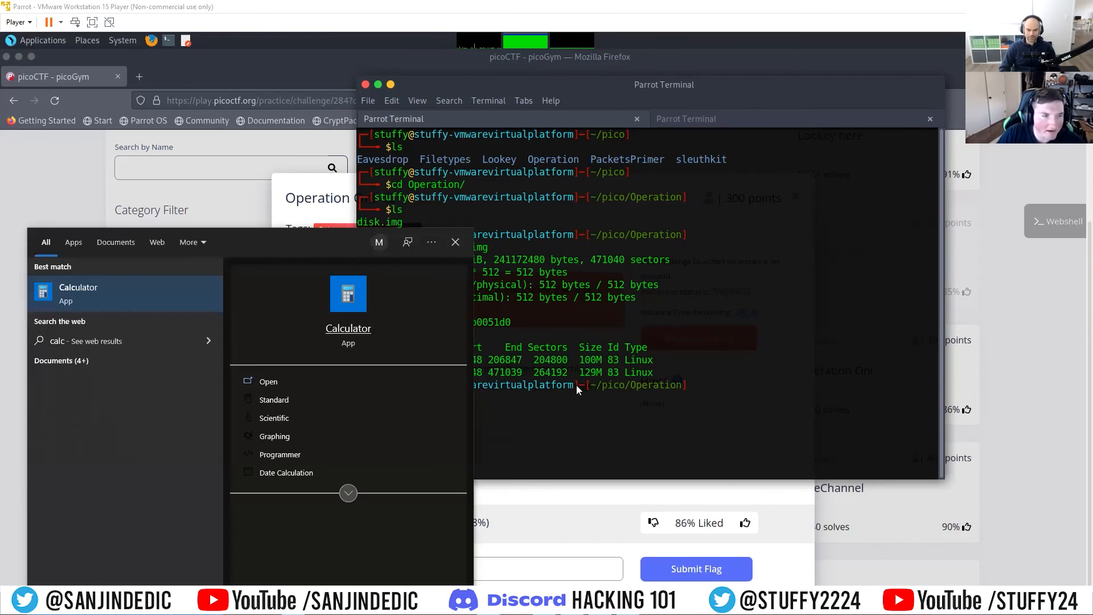
{"action": "left_click", "coordinate": [65, 294]}
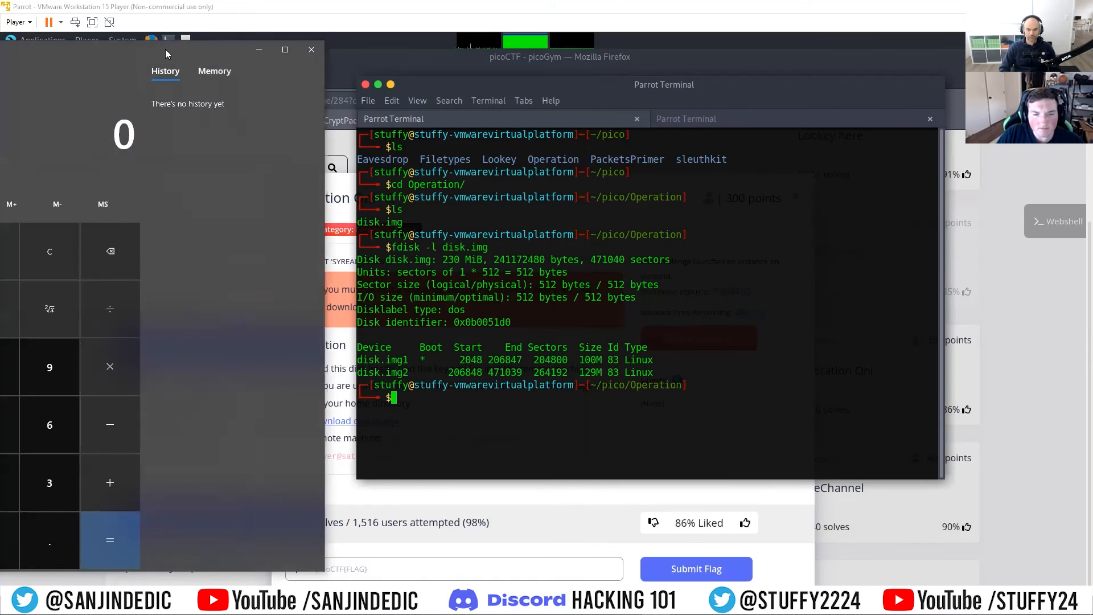
{"action": "left_click_drag", "start_coordinate": [165, 49], "coordinate": [288, 56]}
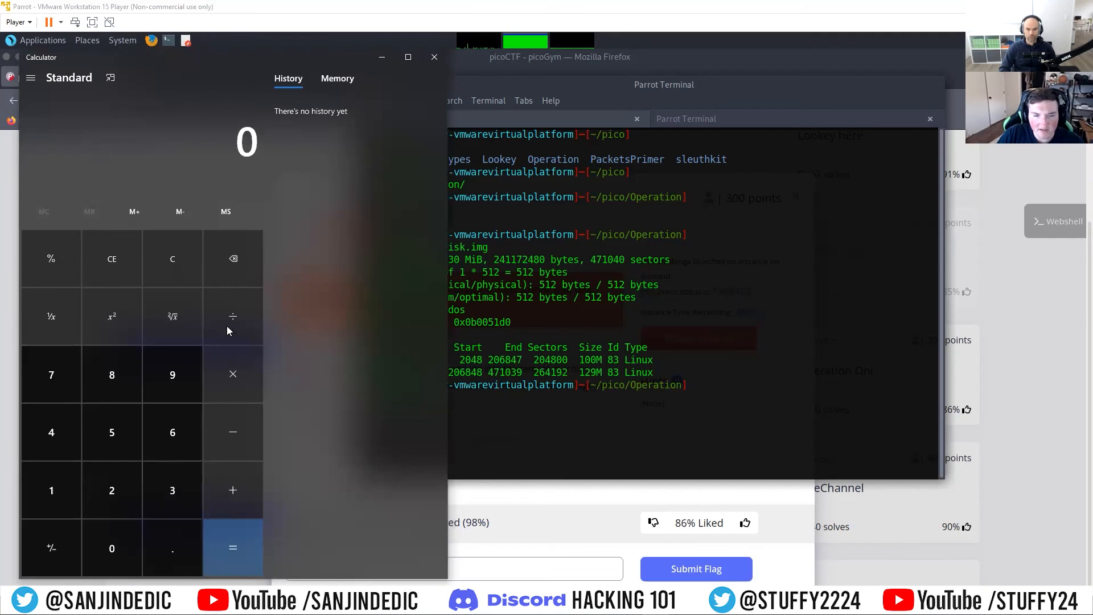
Step: Enter the disk.img2 start sector, 206848, in the calculator
{"action": "left_click", "coordinate": [114, 493]}
{"action": "left_click", "coordinate": [116, 540]}
{"action": "left_click", "coordinate": [174, 439]}
{"action": "left_click", "coordinate": [91, 378]}
{"action": "left_click", "coordinate": [45, 426]}
{"action": "left_click", "coordinate": [120, 380]}
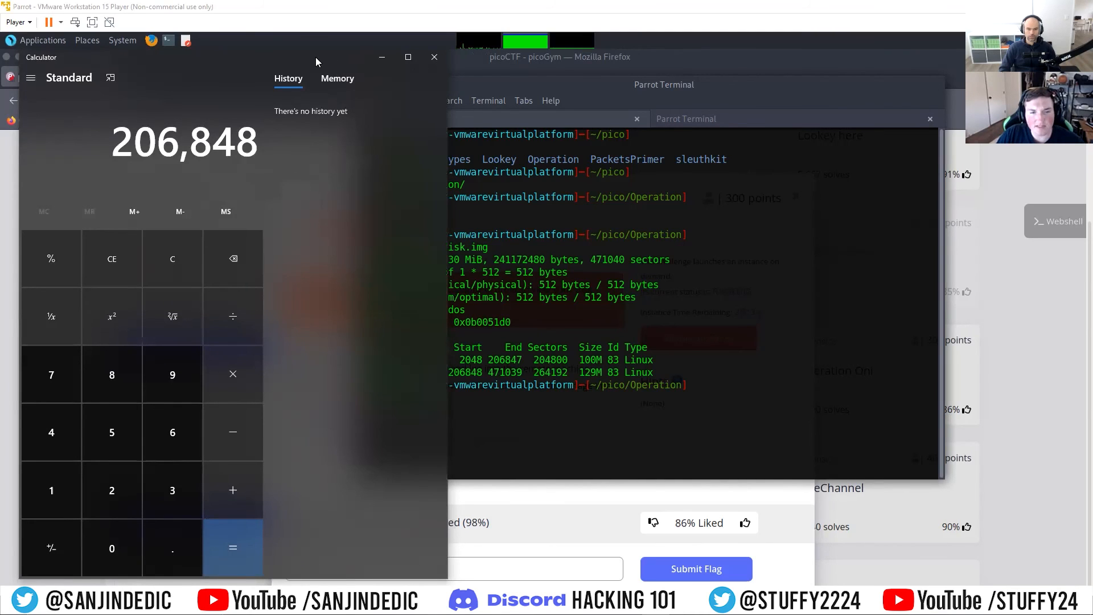
Step: Uncover the fdisk output and multiply the entered start sector by the sector size of 512
{"action": "left_click_drag", "start_coordinate": [317, 61], "coordinate": [402, 50]}
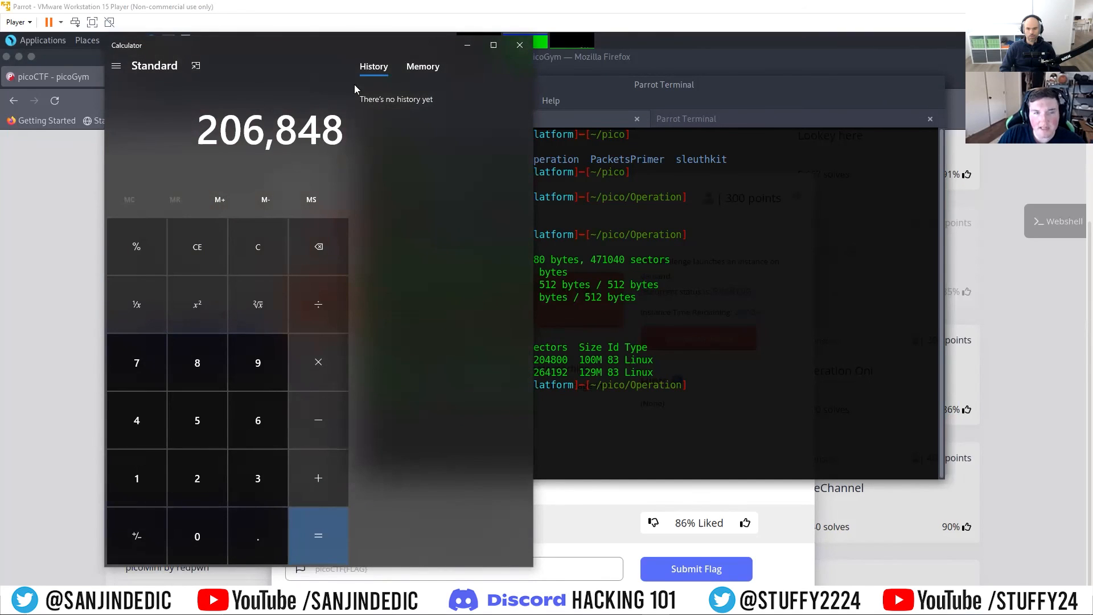
{"action": "left_click_drag", "start_coordinate": [351, 48], "coordinate": [248, 45]}
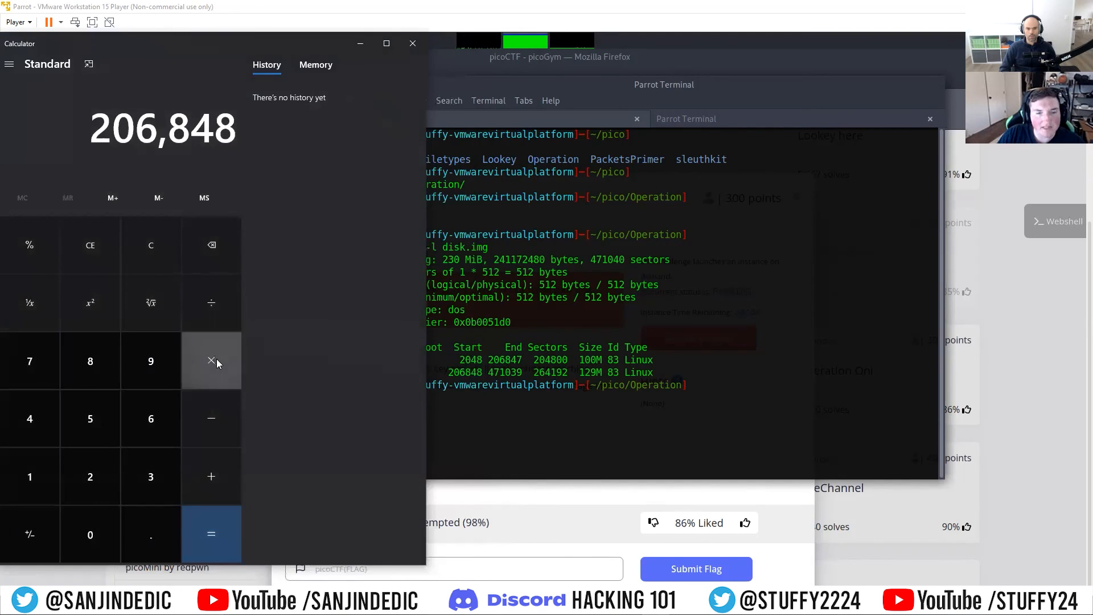
{"action": "left_click", "coordinate": [216, 363]}
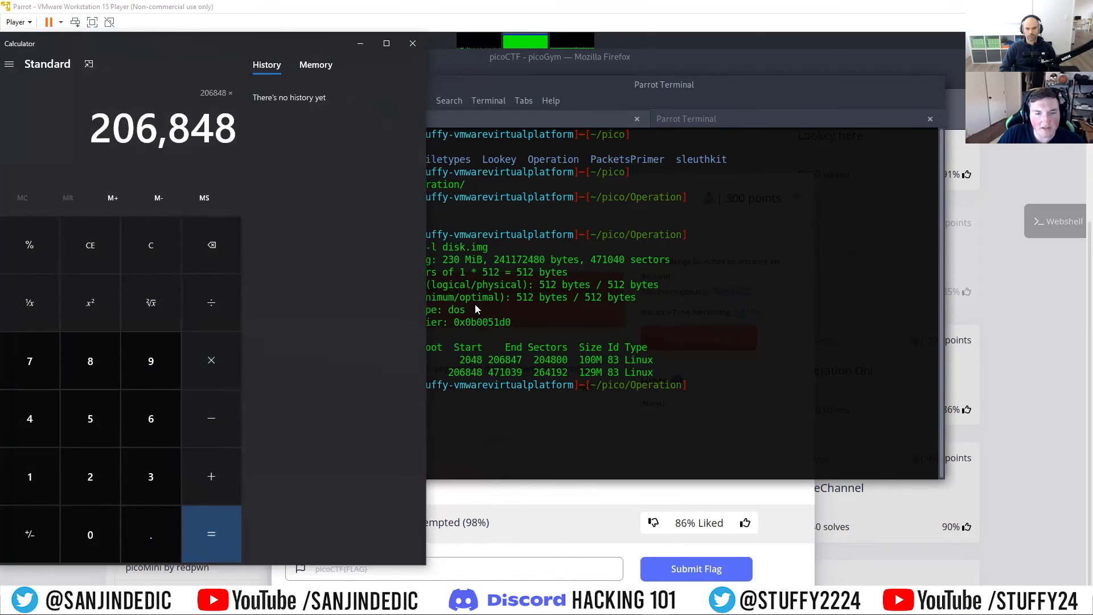
{"action": "left_click", "coordinate": [76, 431]}
{"action": "left_click", "coordinate": [51, 477]}
{"action": "left_click", "coordinate": [67, 482]}
{"action": "left_click", "coordinate": [223, 548]}
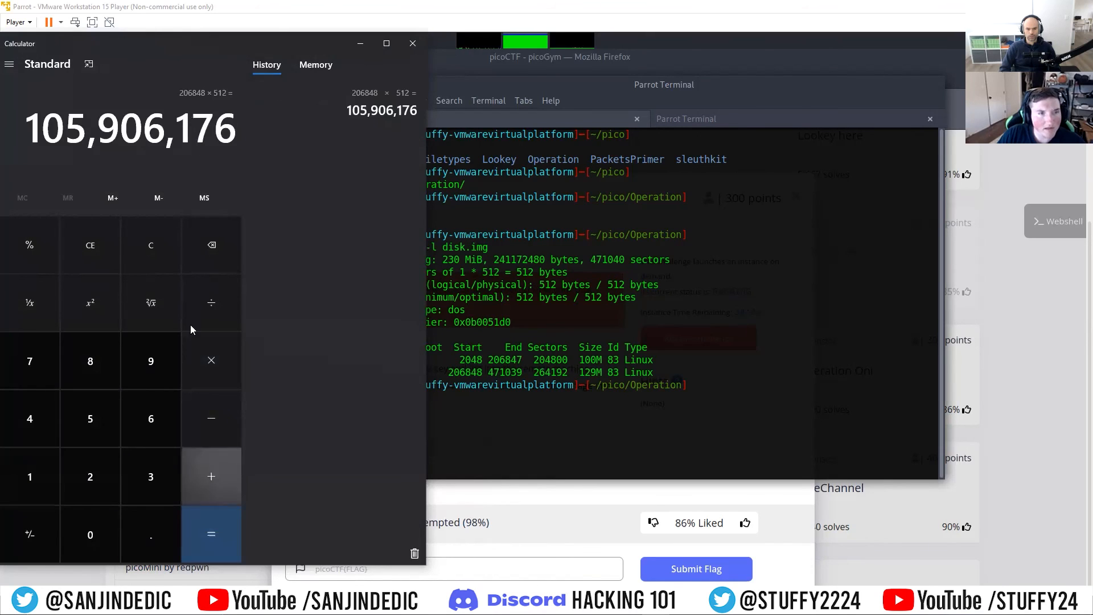
Step: Copy the calculated byte offset and minimise the calculator to return to the terminal
{"action": "left_click_drag", "start_coordinate": [241, 131], "coordinate": [14, 126]}
{"action": "right_click", "coordinate": [69, 134]}
{"action": "left_click", "coordinate": [86, 143]}
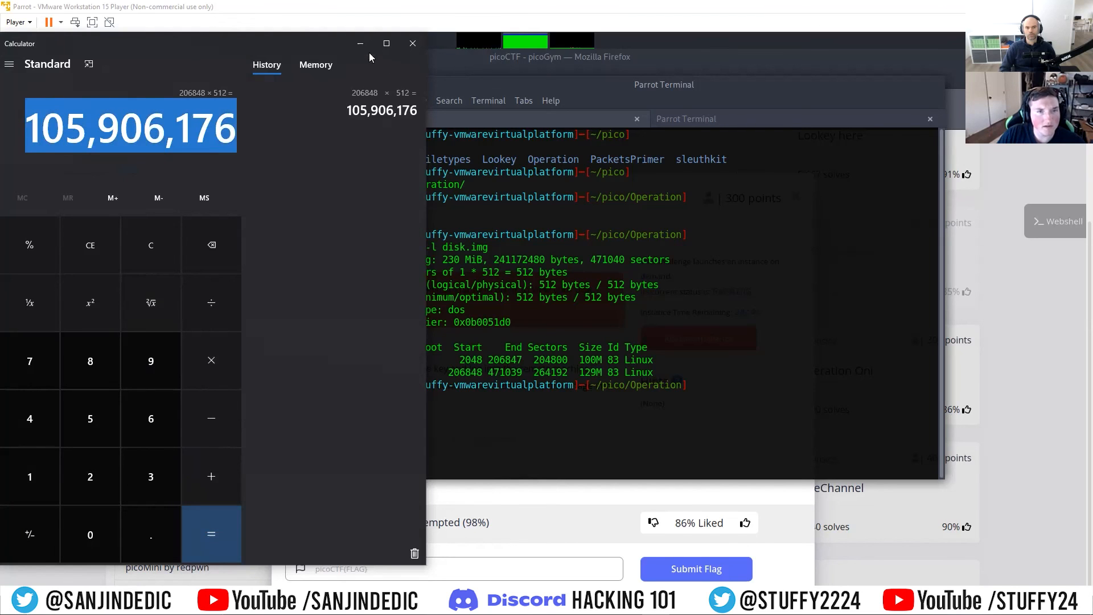
{"action": "left_click", "coordinate": [363, 45]}
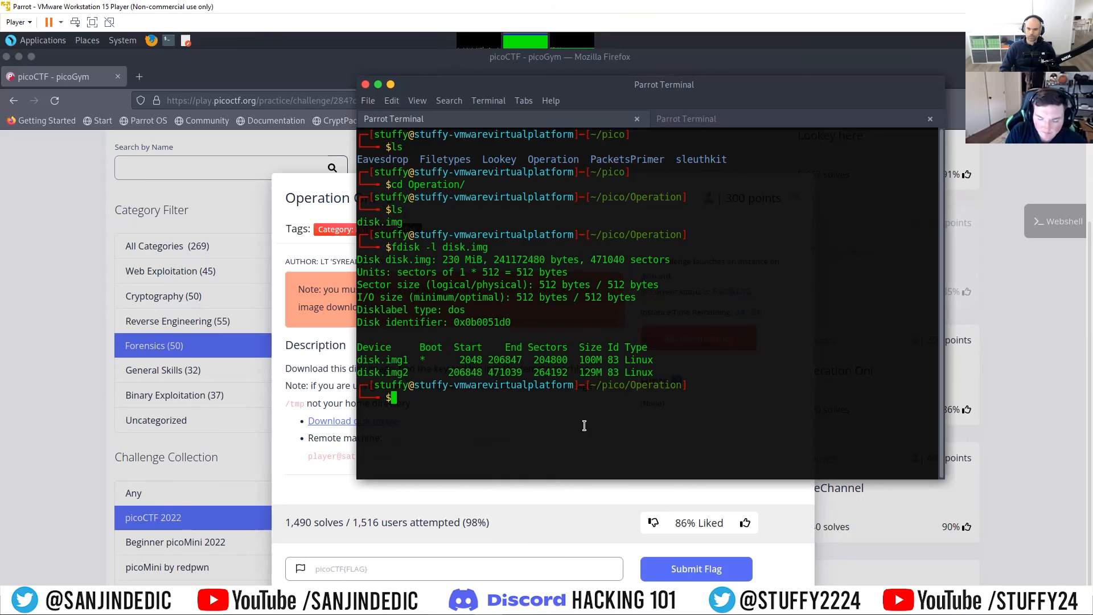
Step: Begin a mount command at the prompt and highlight the disk.img1 boot partition's row in the fdisk output
{"action": "type", "text": "mo"}
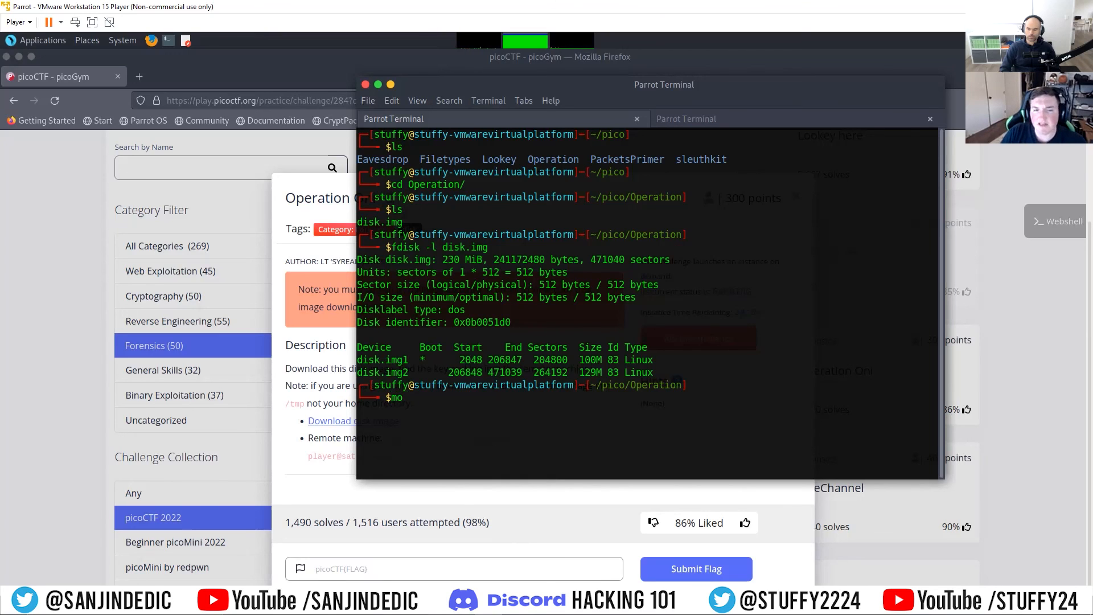
{"action": "left_click_drag", "start_coordinate": [359, 356], "coordinate": [655, 358]}
{"action": "left_click", "coordinate": [612, 407]}
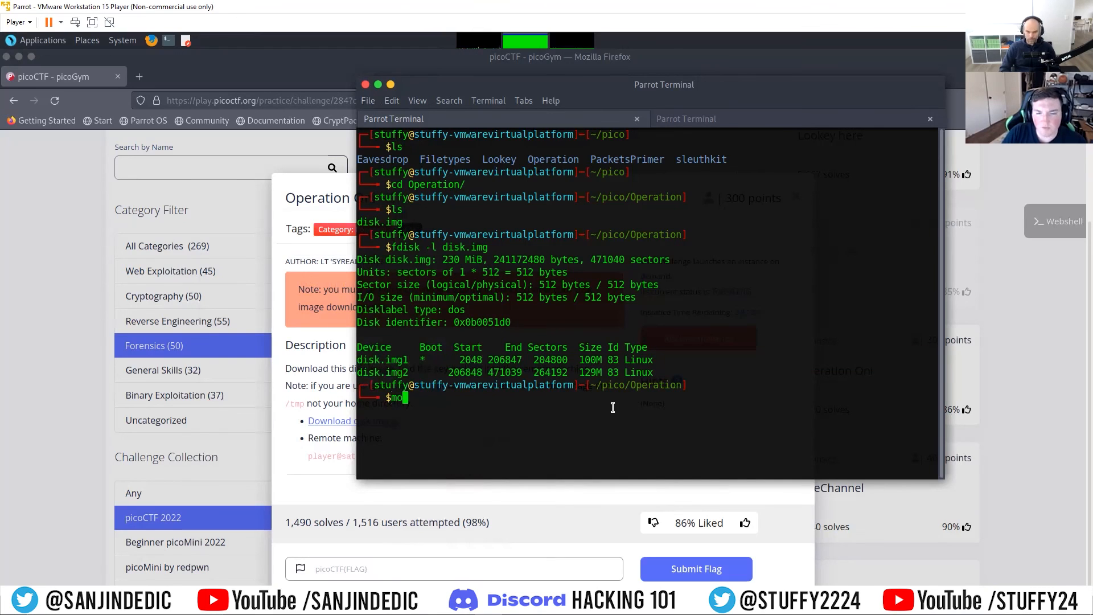
{"action": "type", "text": "unt"}
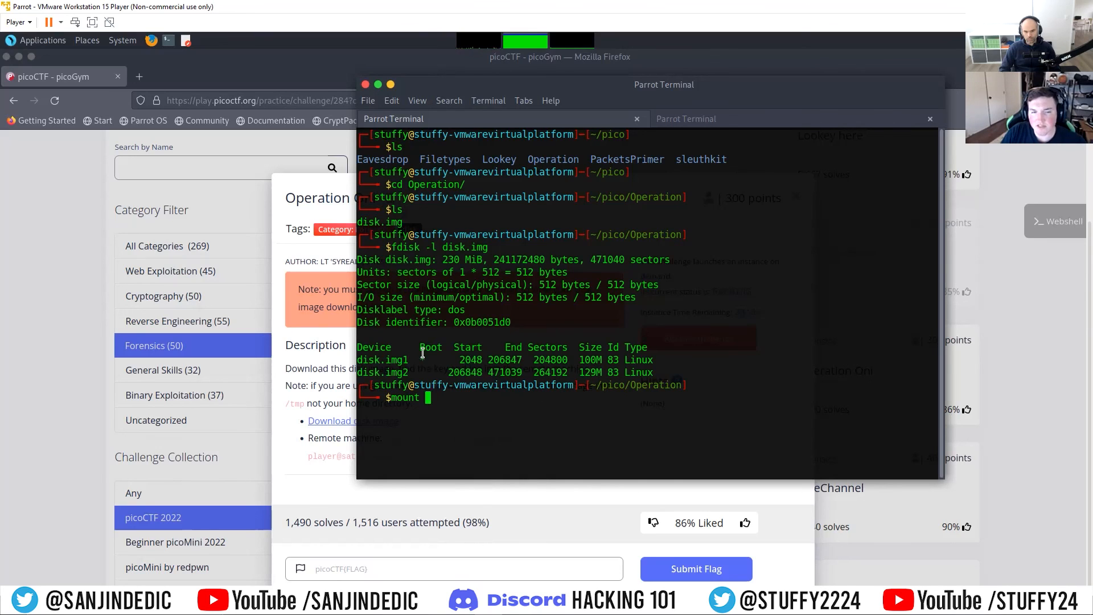
{"action": "left_click_drag", "start_coordinate": [420, 359], "coordinate": [655, 363]}
{"action": "left_click", "coordinate": [541, 413]}
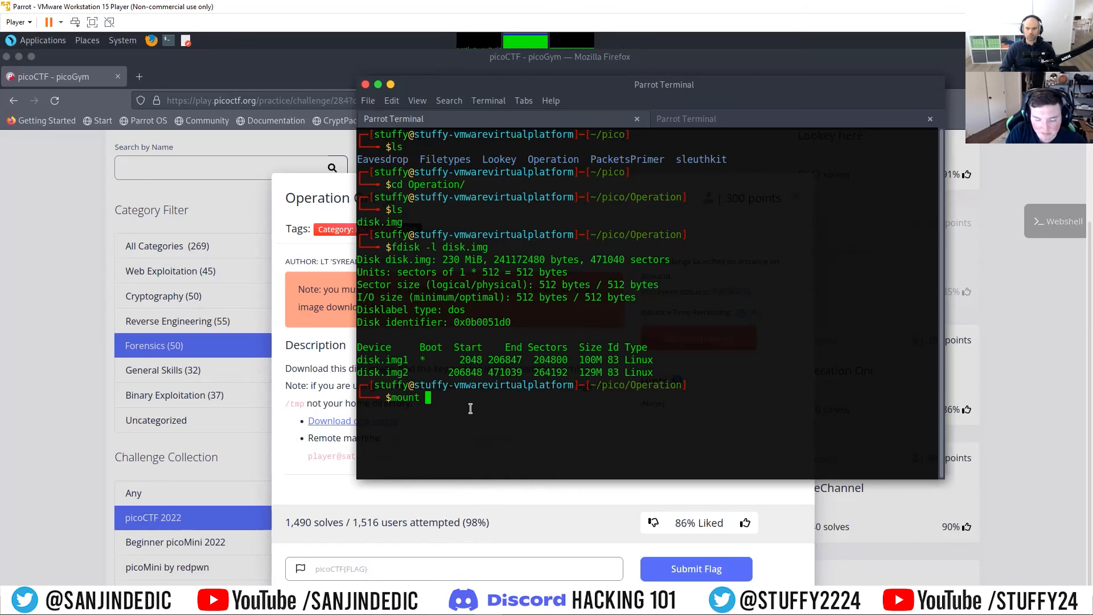
Step: Complete the mount command with -o loop, the pasted offset=105,906,176, disk.img and the /mnt mount point
{"action": "type", "text": "-o loop,"}
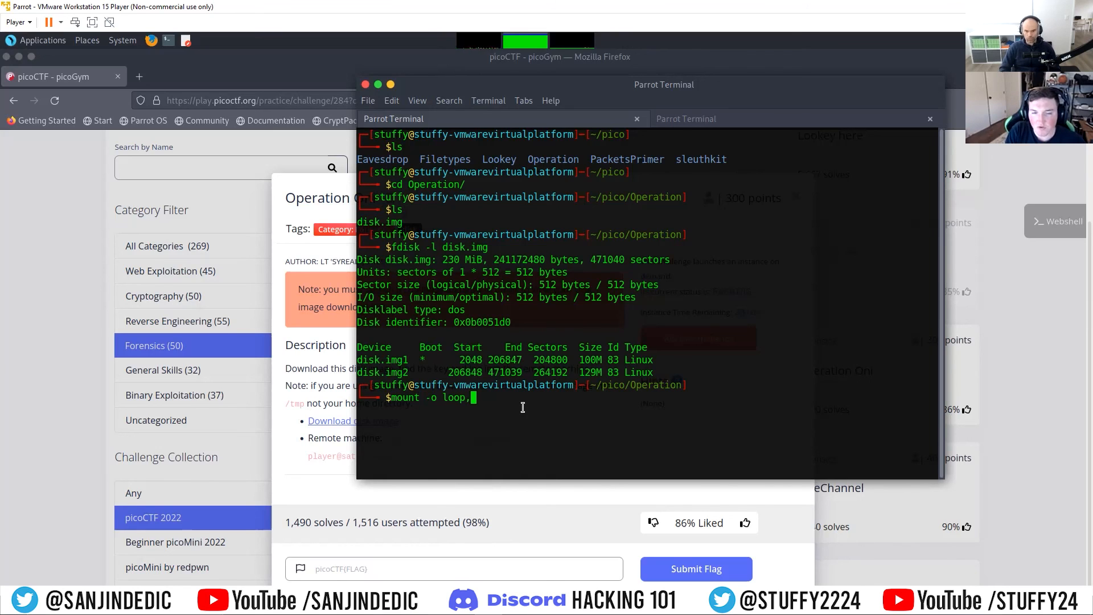
{"action": "type", "text": "o"}
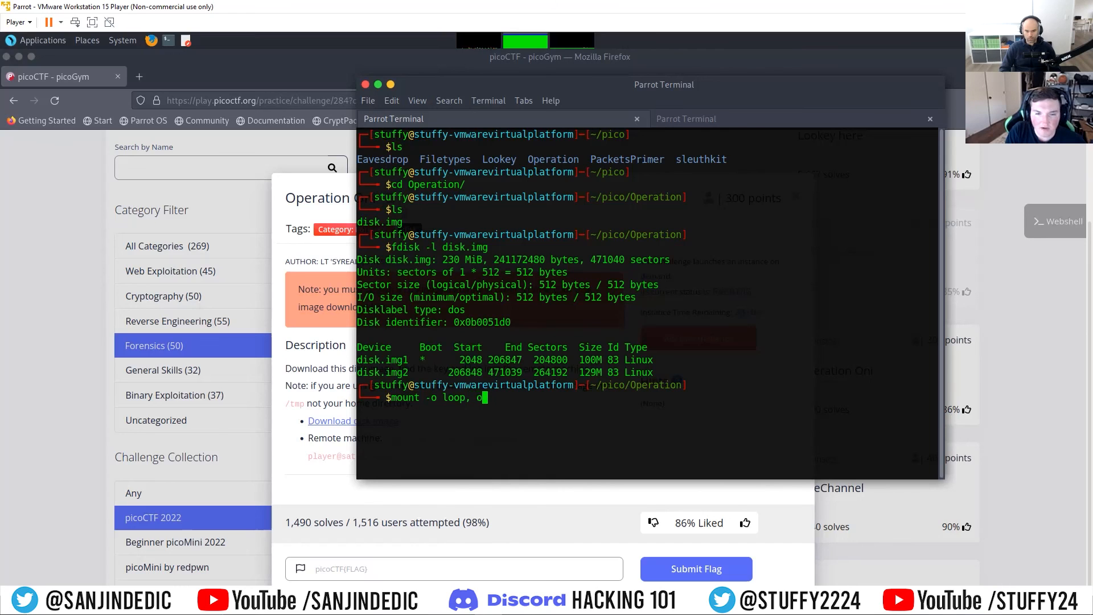
{"action": "type", "text": "ffset="}
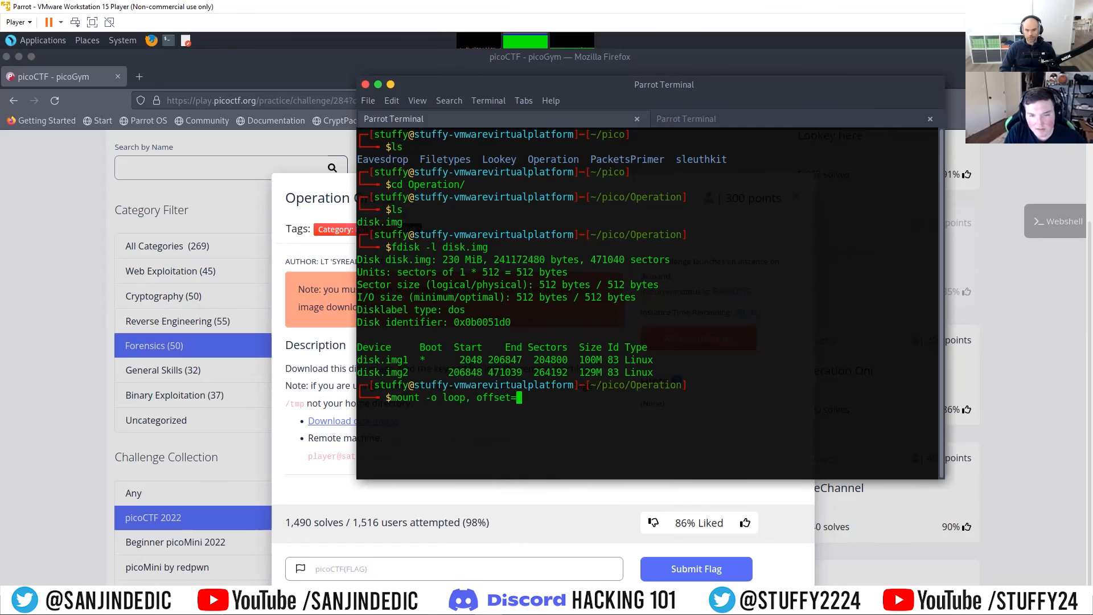
{"action": "key", "text": "ctrl+shift+v"}
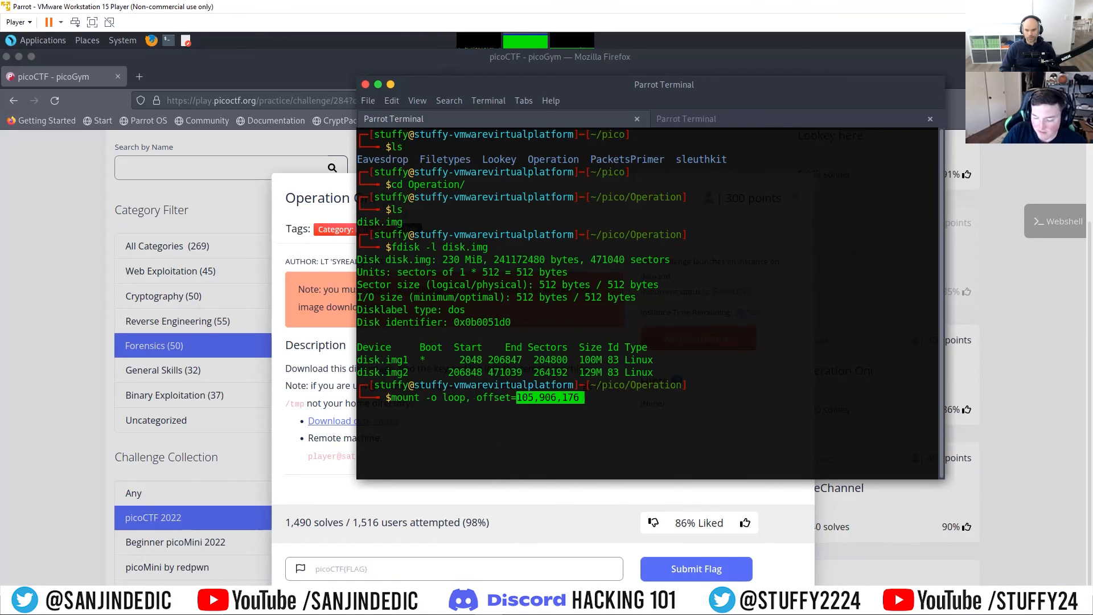
{"action": "left_click", "coordinate": [522, 407]}
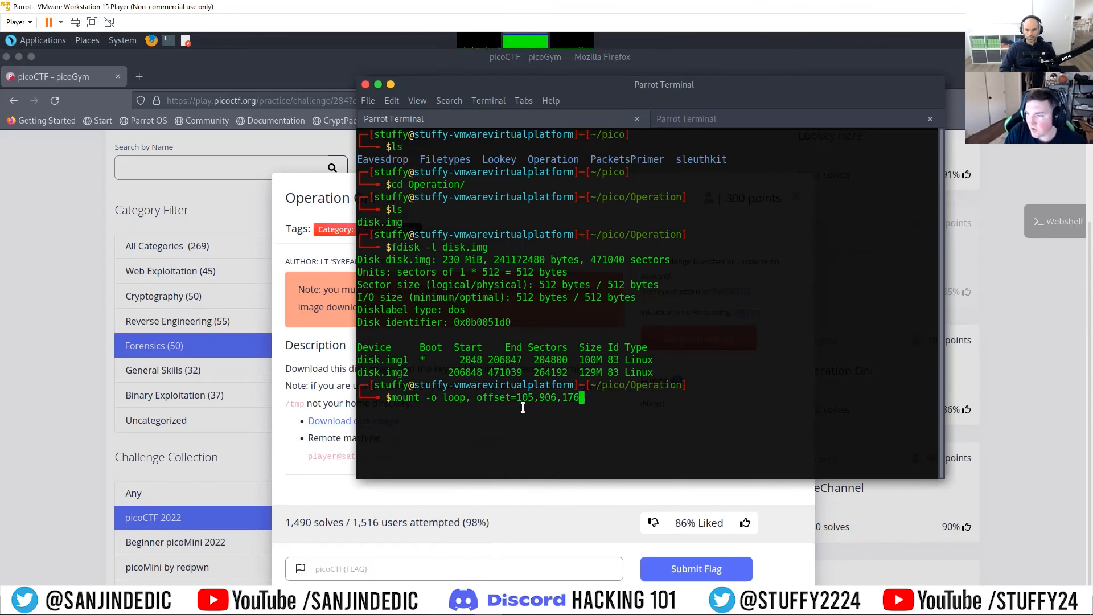
{"action": "type", "text": "disk.img"}
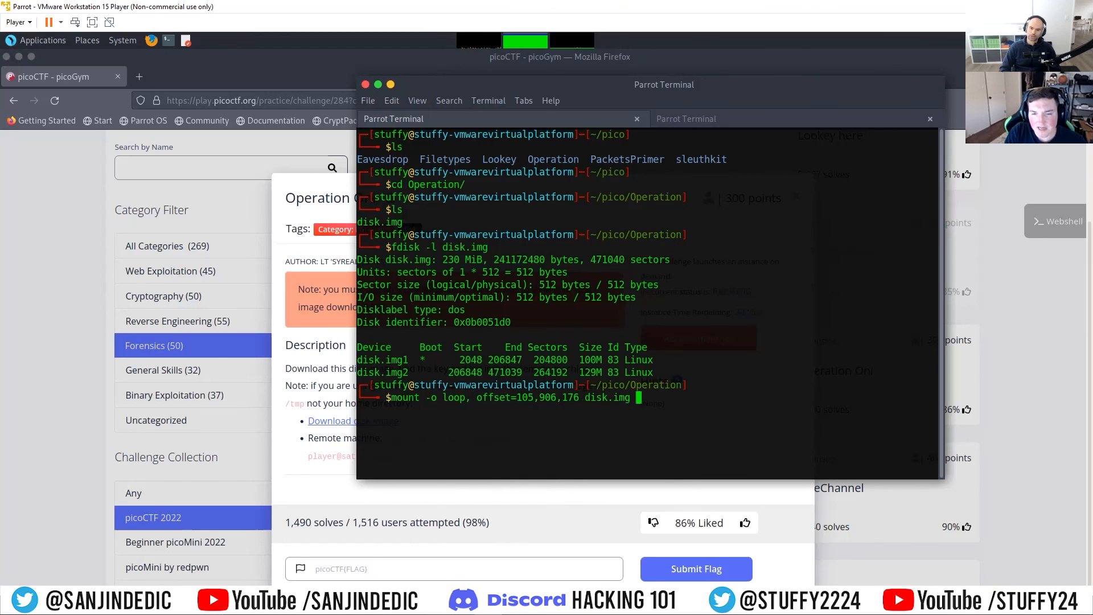
{"action": "type", "text": " /mnt"}
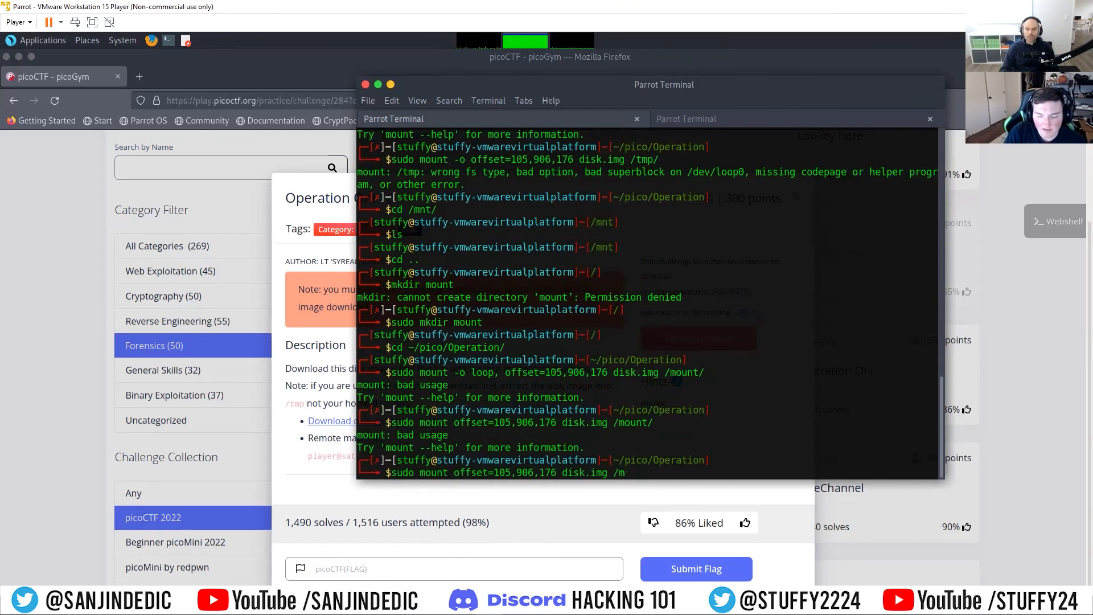
{"action": "type", "text": "nt/"}
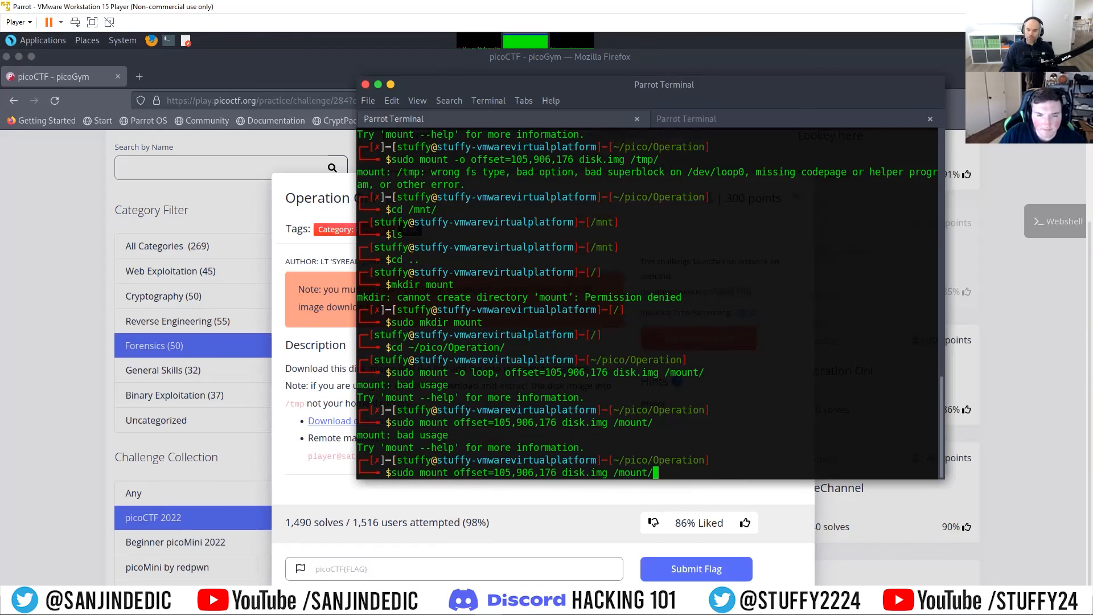
{"action": "key", "text": "Left"}
{"action": "key", "text": "Left"}
{"action": "key", "text": "Left"}
{"action": "key", "text": "Left"}
{"action": "key", "text": "Left"}
{"action": "key", "text": "Left"}
{"action": "key", "text": "Left"}
{"action": "key", "text": "Left"}
{"action": "key", "text": "Left"}
{"action": "key", "text": "Left"}
{"action": "key", "text": "Left"}
{"action": "key", "text": "Left"}
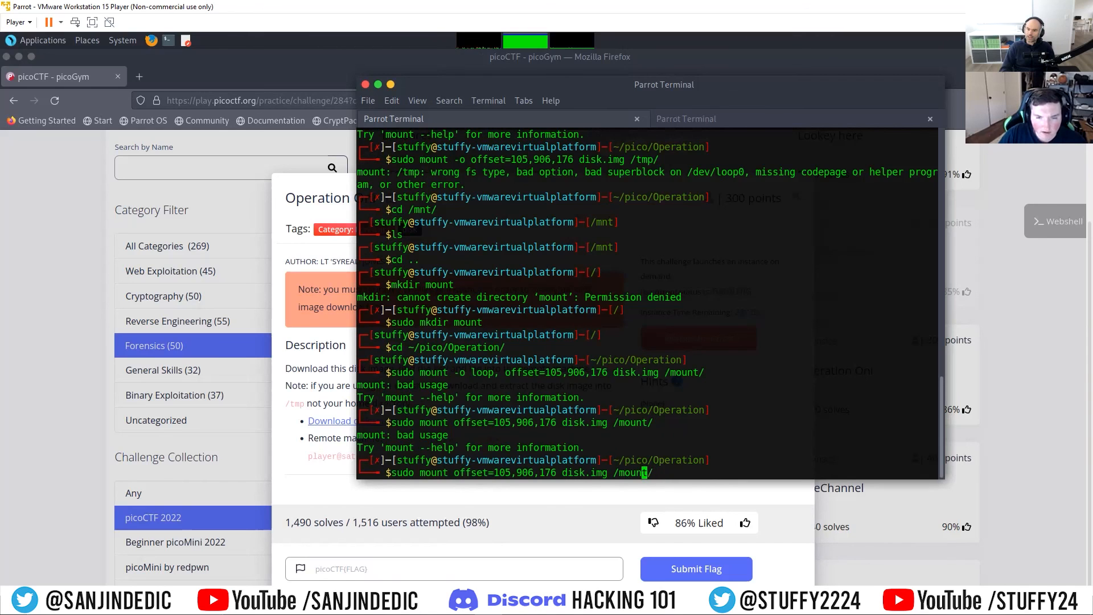
{"action": "key", "text": "Right"}
{"action": "key", "text": "Right"}
{"action": "key", "text": "Right"}
{"action": "key", "text": "Right"}
{"action": "key", "text": "Right"}
{"action": "key", "text": "Right"}
{"action": "key", "text": "Right"}
{"action": "key", "text": "Right"}
{"action": "key", "text": "Right"}
{"action": "key", "text": "Right"}
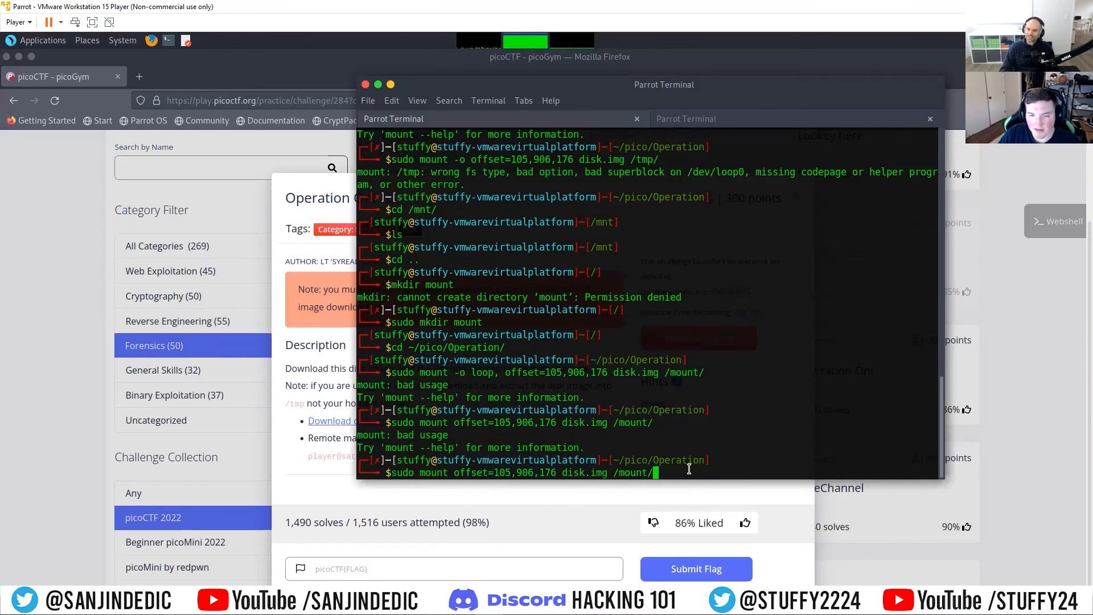
{"action": "key", "text": "ctrl+u"}
{"action": "key", "text": "Up"}
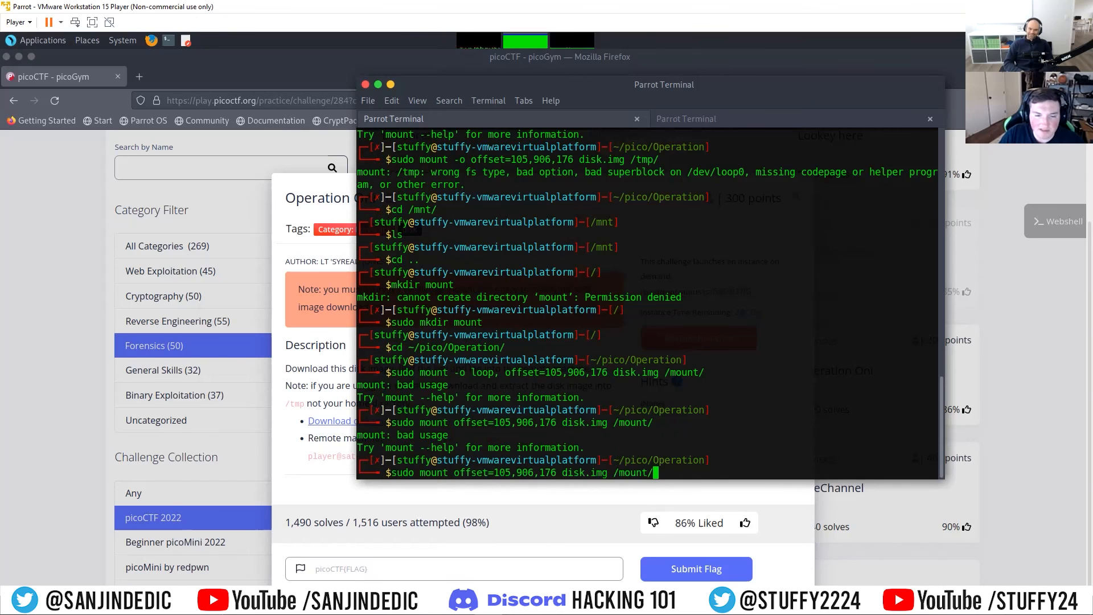
Step: Recall the earlier loop mount command, strip the commas from its offset, and run sudo mount -o loop,offset=105906176 disk.img /mnt/
{"action": "key", "text": "Up"}
{"action": "key", "text": "ctrl+u"}
{"action": "type", "text": "ls"}
{"action": "key", "text": "Up"}
{"action": "key", "text": "Up"}
{"action": "key", "text": "Up"}
{"action": "key", "text": "Up"}
{"action": "key", "text": "Up"}
{"action": "key", "text": "Left"}
{"action": "key", "text": "Left"}
{"action": "key", "text": "Left"}
{"action": "key", "text": "Left"}
{"action": "key", "text": "Left"}
{"action": "key", "text": "Left"}
{"action": "key", "text": "Left"}
{"action": "key", "text": "Left"}
{"action": "key", "text": "Left"}
{"action": "key", "text": "Left"}
{"action": "key", "text": "Left"}
{"action": "key", "text": "Left"}
{"action": "key", "text": "Left"}
{"action": "key", "text": "Left"}
{"action": "key", "text": "Left"}
{"action": "key", "text": "Left"}
{"action": "key", "text": "Left"}
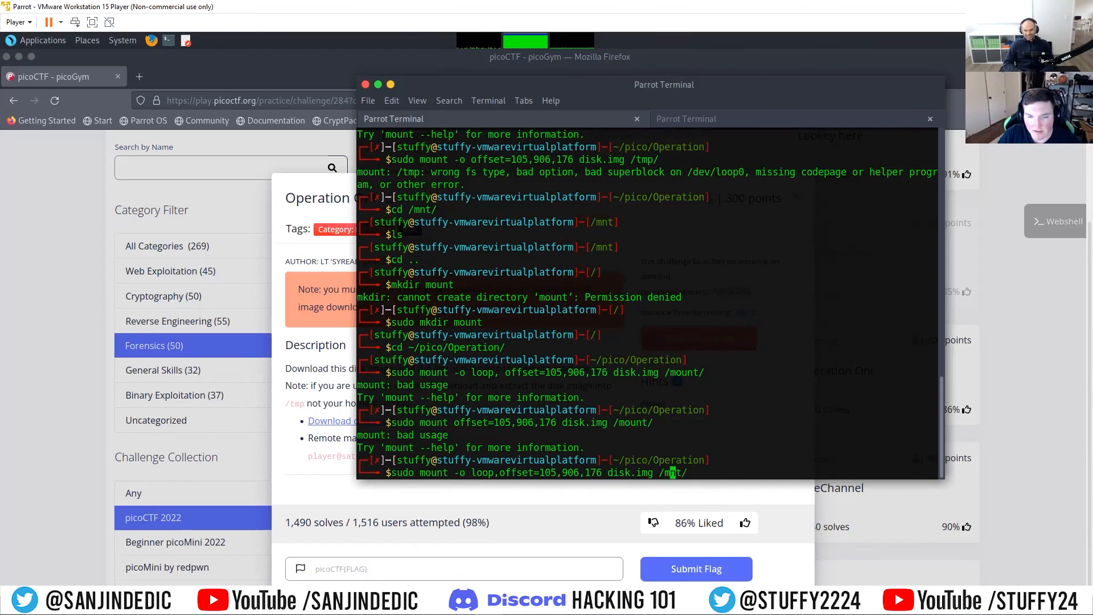
{"action": "key", "text": "Left"}
{"action": "key", "text": "BackSpace"}
{"action": "key", "text": "Left"}
{"action": "key", "text": "Left"}
{"action": "key", "text": "Left"}
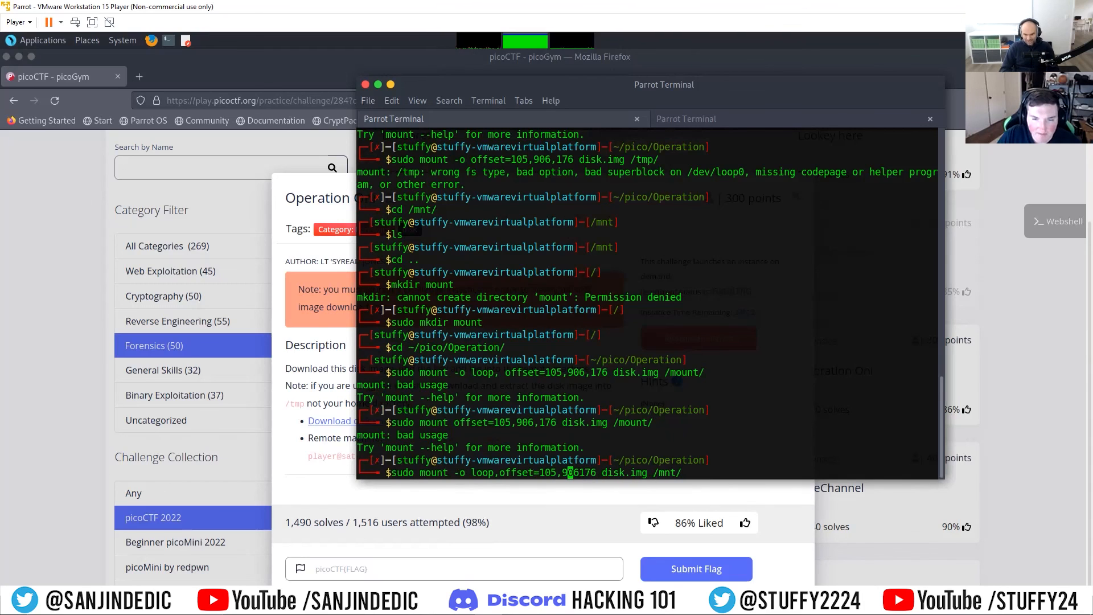
{"action": "key", "text": "BackSpace"}
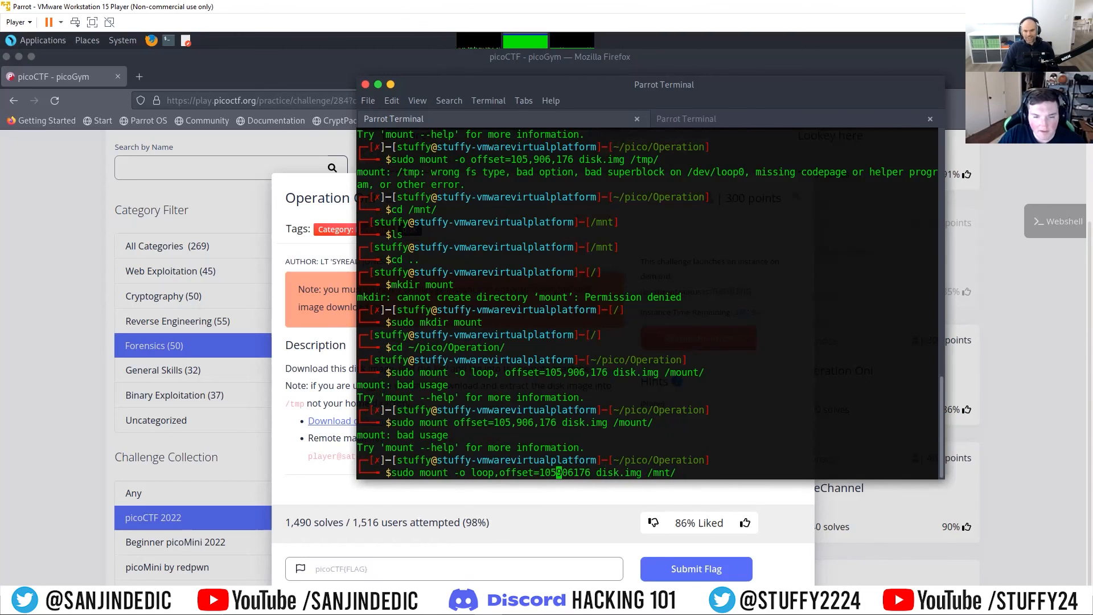
{"action": "key", "text": "Return"}
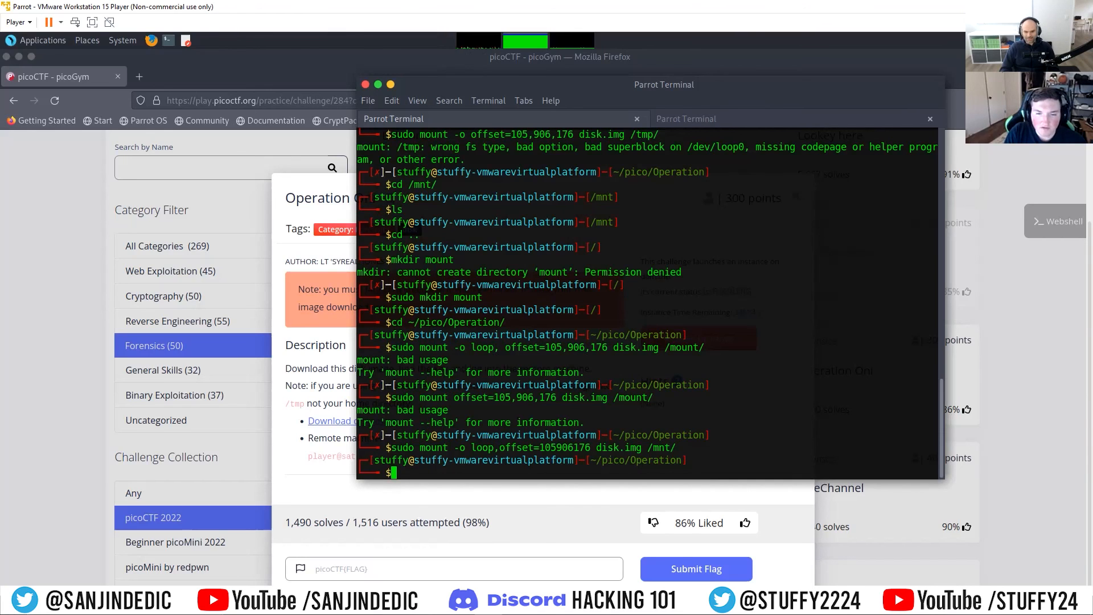
Step: Change to the /mnt/ directory and list the contents of the mounted partition
{"action": "type", "text": "cd /mnt/"}
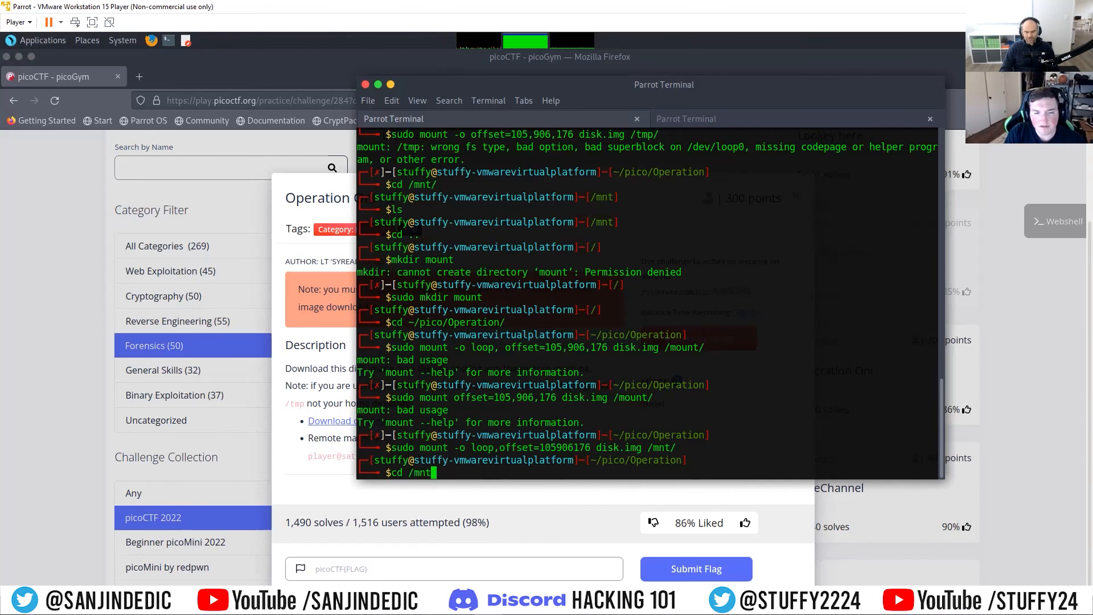
{"action": "key", "text": "Return"}
{"action": "type", "text": "ls"}
{"action": "key", "text": "Return"}
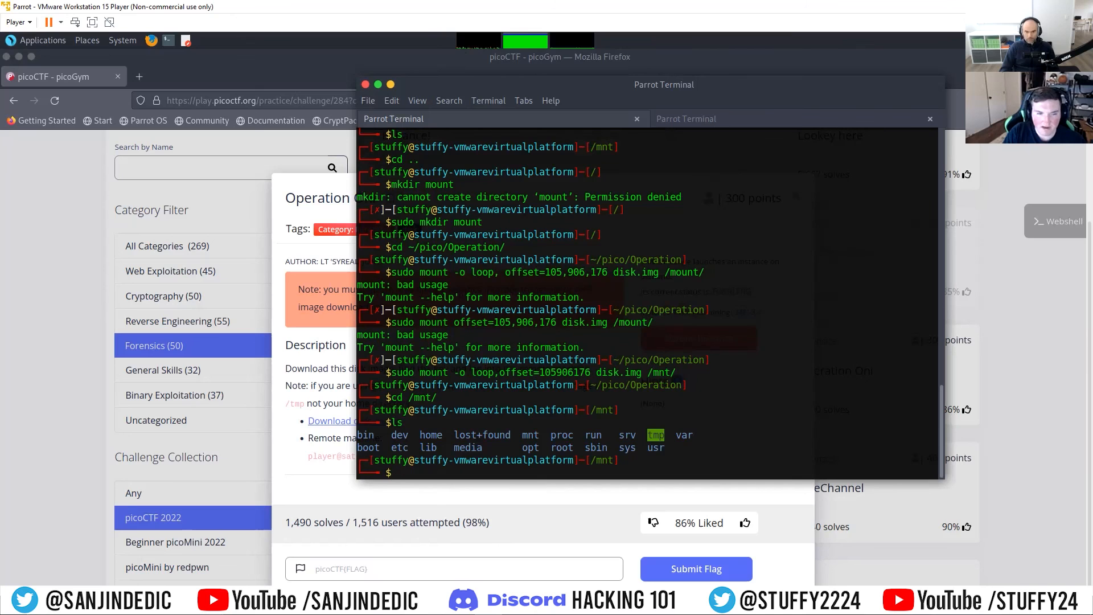
Step: Try to change into the mounted partition's root directory as the regular user with cd root
{"action": "left_click_drag", "start_coordinate": [577, 79], "coordinate": [672, 74]}
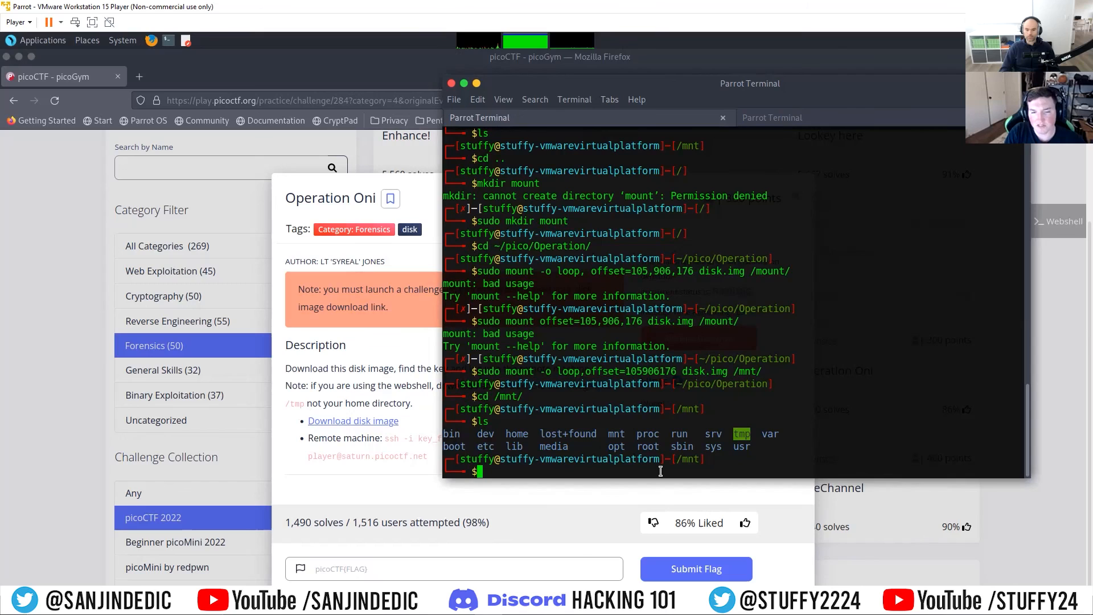
{"action": "type", "text": "cd root/"}
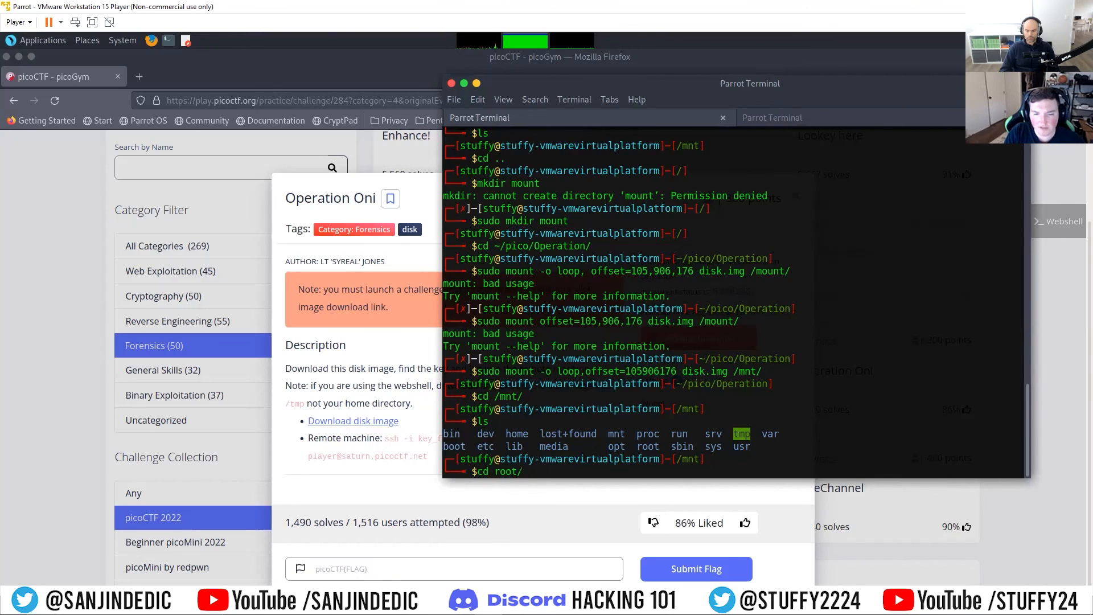
{"action": "key", "text": "BackSpace"}
{"action": "key", "text": "BackSpace"}
{"action": "key", "text": "BackSpace"}
{"action": "key", "text": "BackSpace"}
{"action": "key", "text": "BackSpace"}
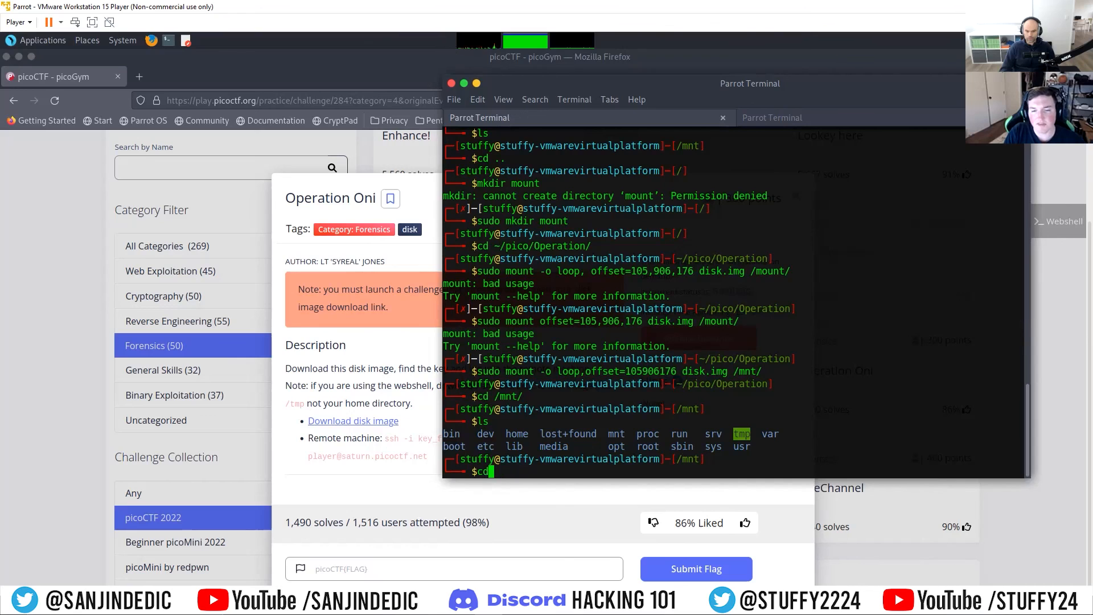
{"action": "type", "text": "root"}
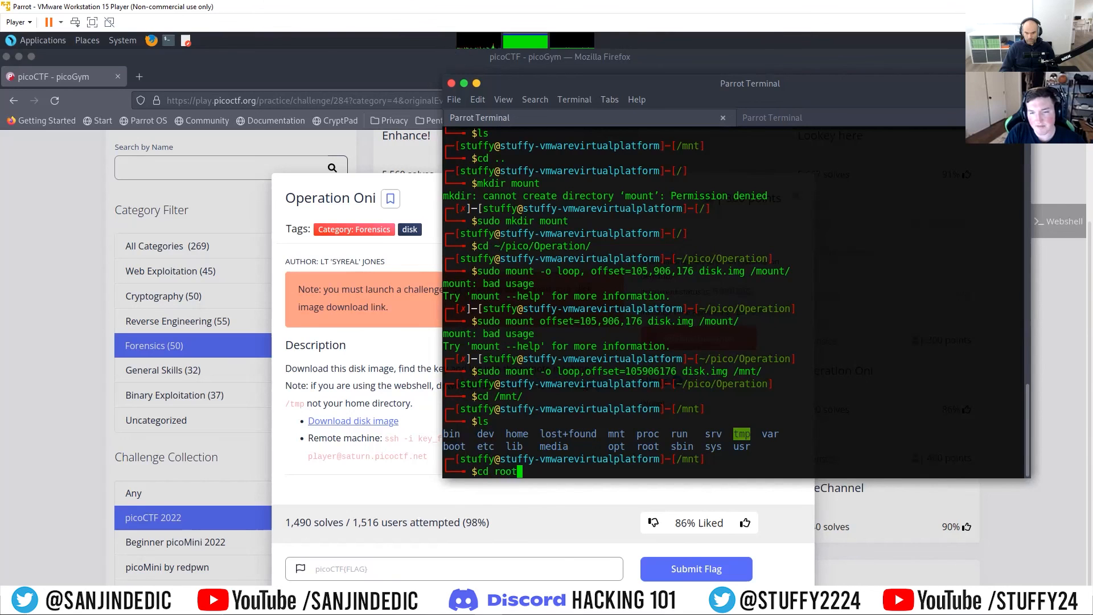
{"action": "key", "text": "Return"}
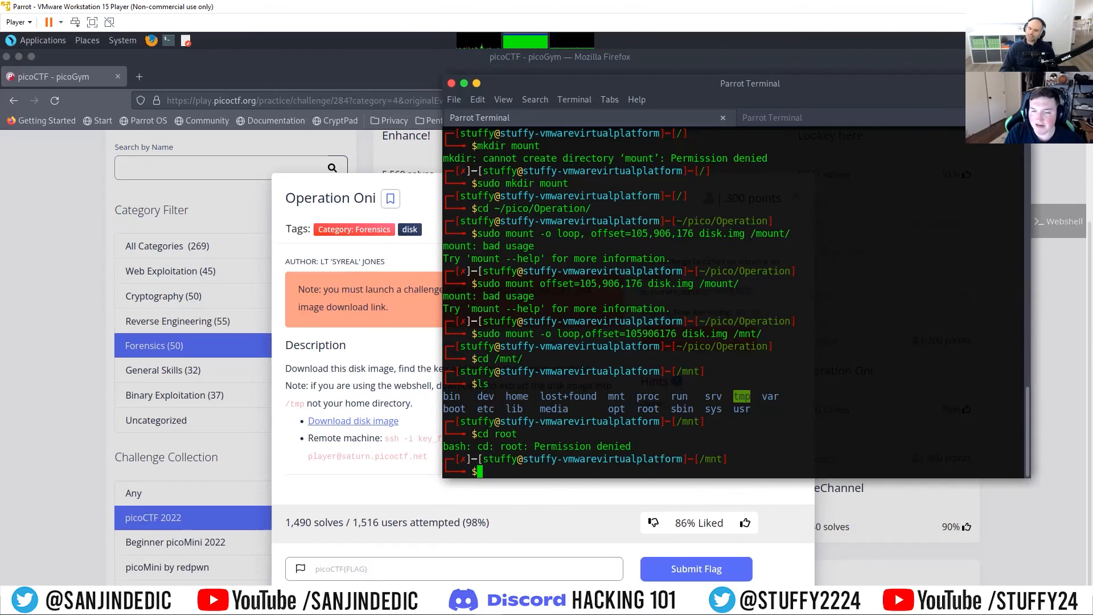
Step: Open a root shell with sudo su -, change to /mnt/ and list its contents
{"action": "type", "text": "sudo su -"}
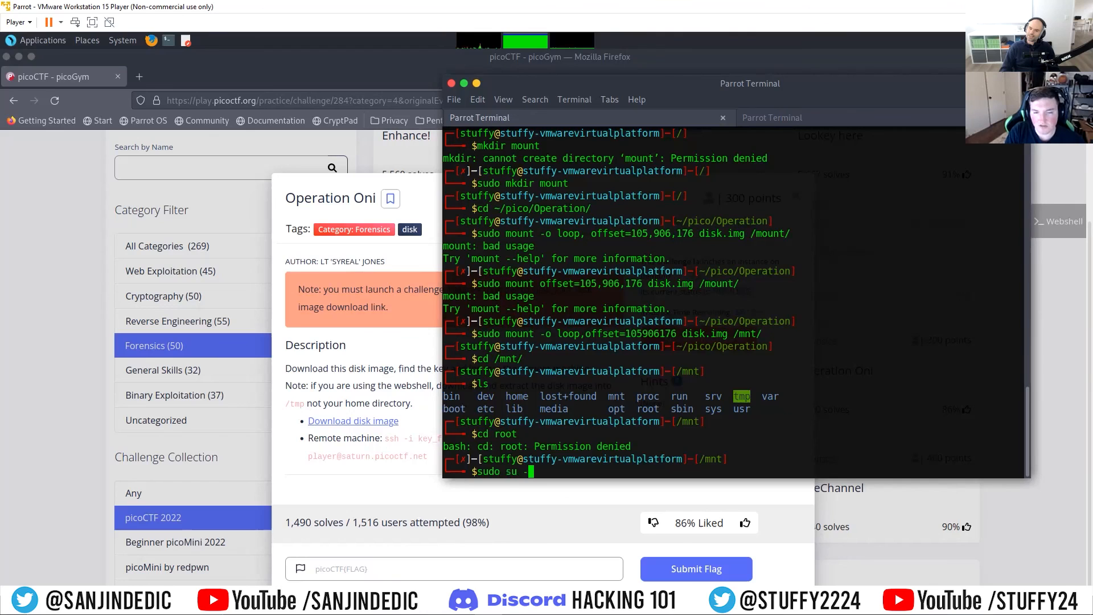
{"action": "key", "text": "Return"}
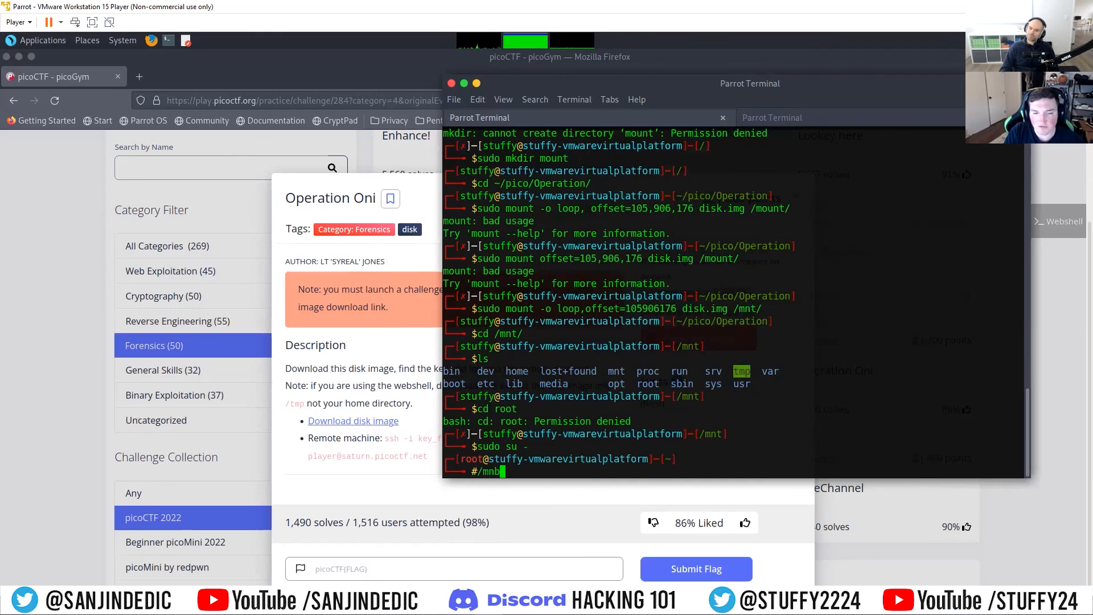
{"action": "type", "text": "cd "}
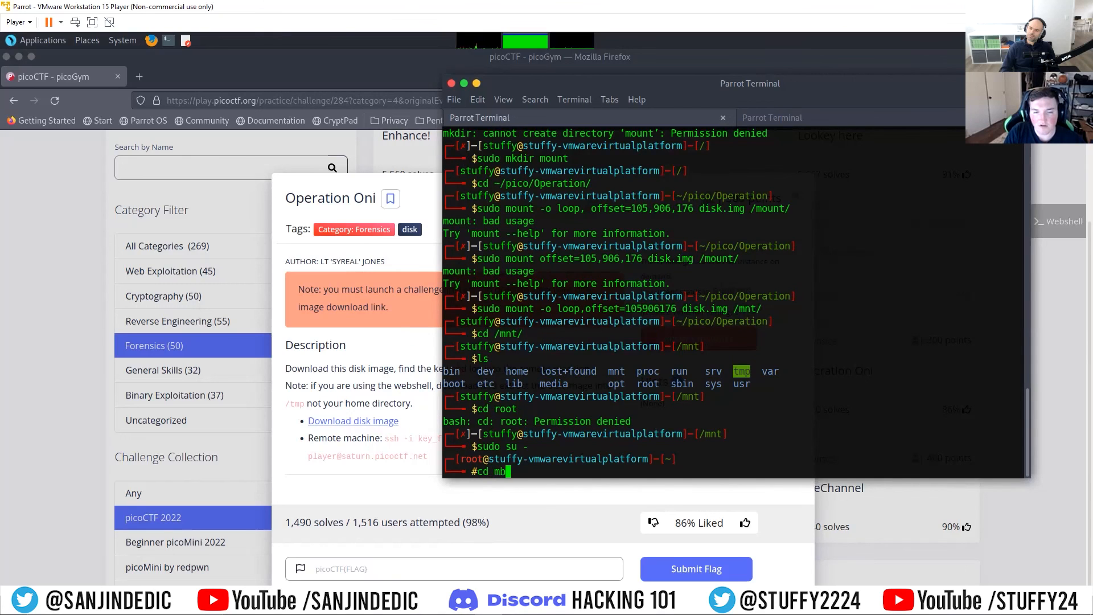
{"action": "type", "text": "/mnt/"}
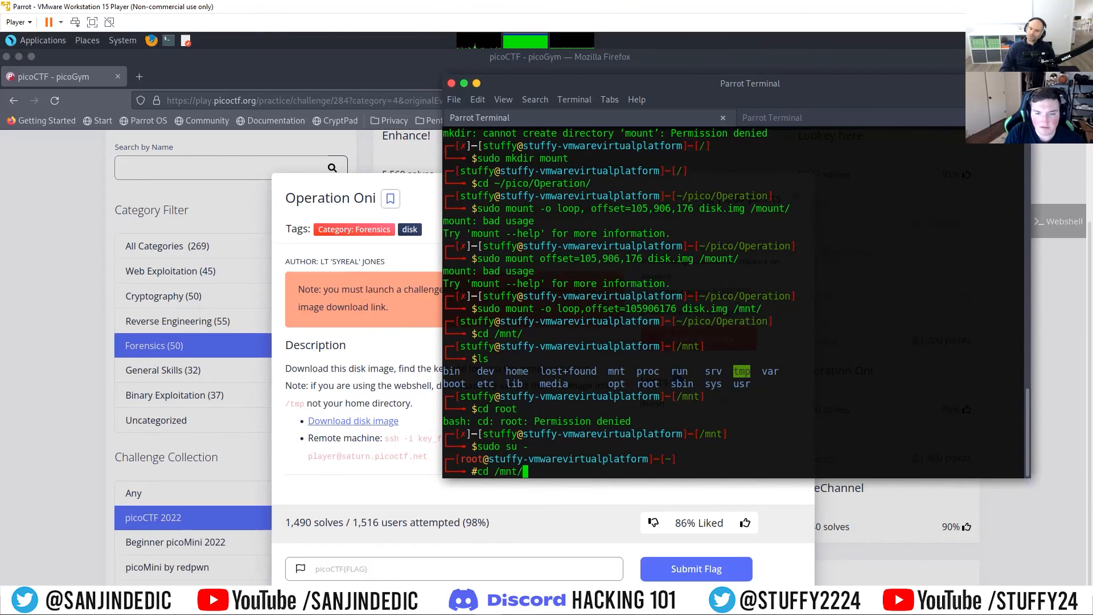
{"action": "key", "text": "Return"}
{"action": "type", "text": "ls"}
{"action": "key", "text": "Return"}
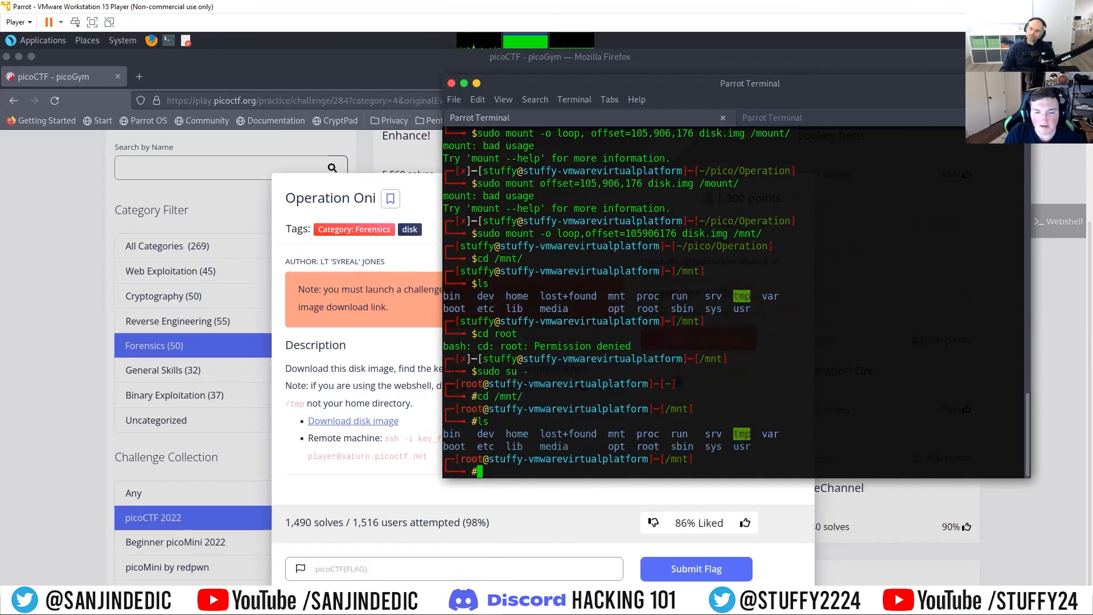
Step: Change into the root/ directory of the mounted partition and list its contents, including hidden files with ls -la
{"action": "type", "text": "cd root/"}
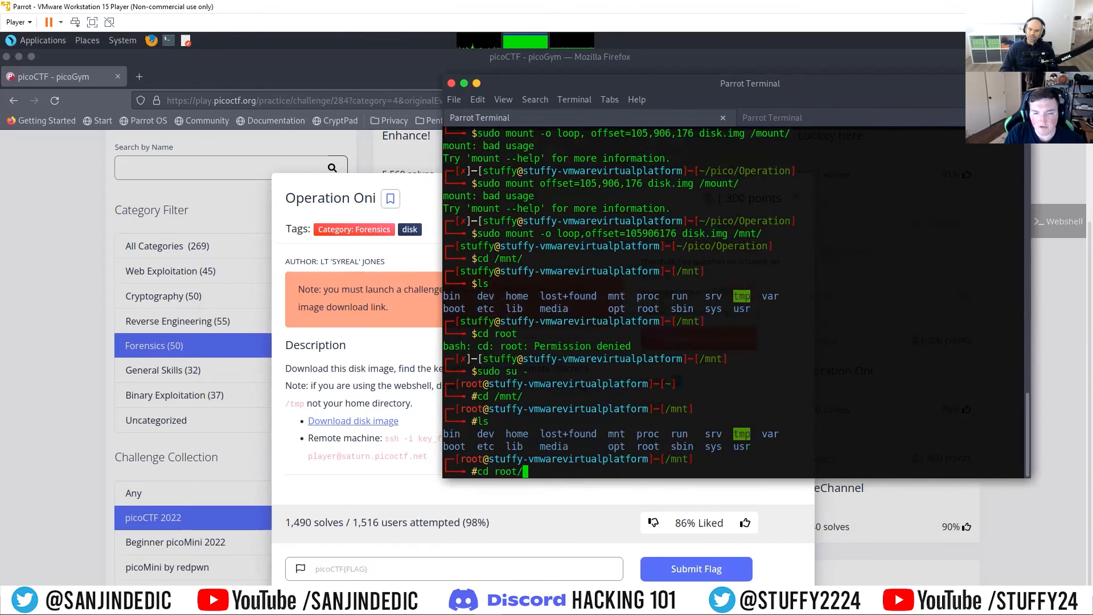
{"action": "key", "text": "Return"}
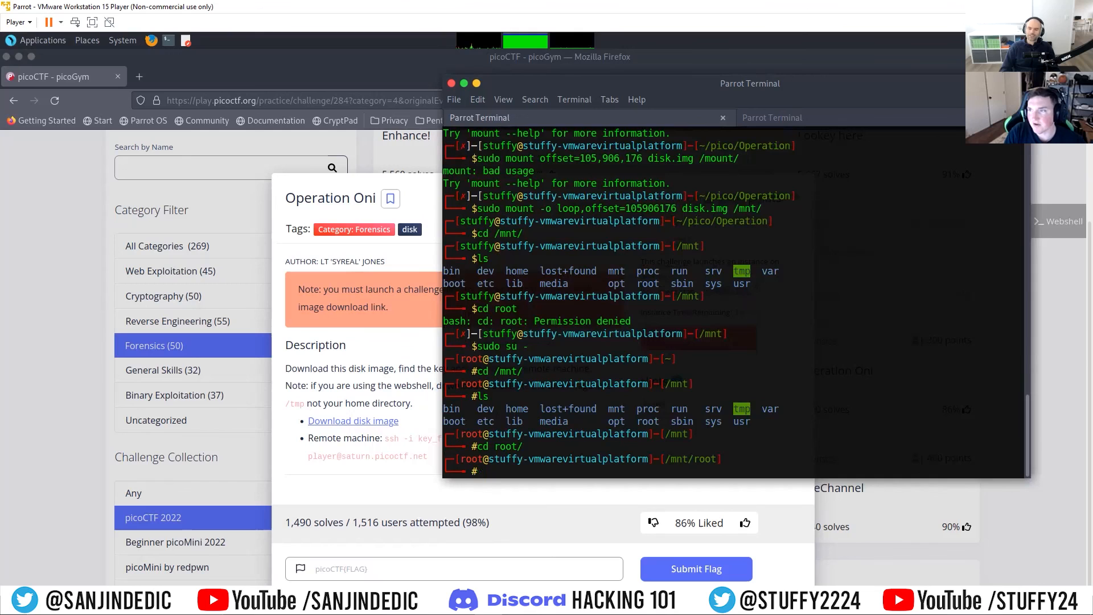
{"action": "type", "text": "ls"}
{"action": "key", "text": "Return"}
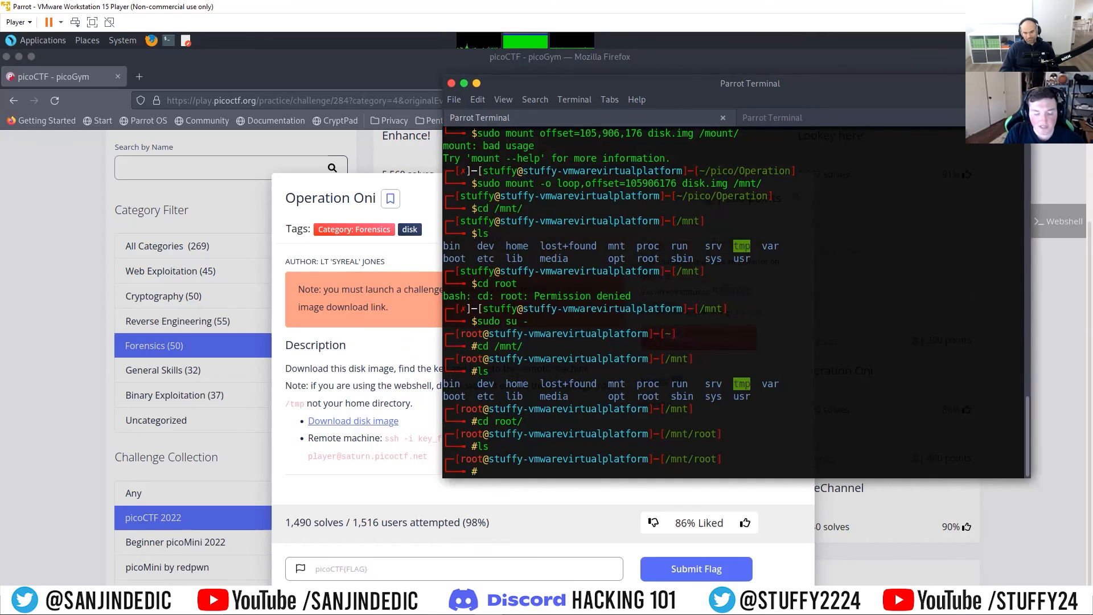
{"action": "type", "text": "ls -la"}
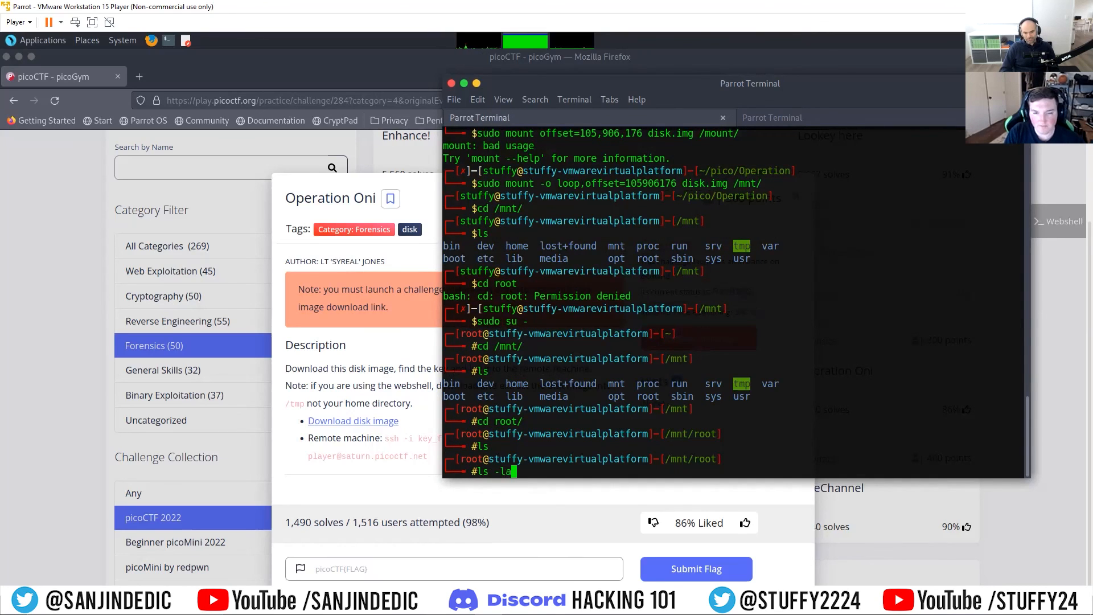
{"action": "key", "text": "Return"}
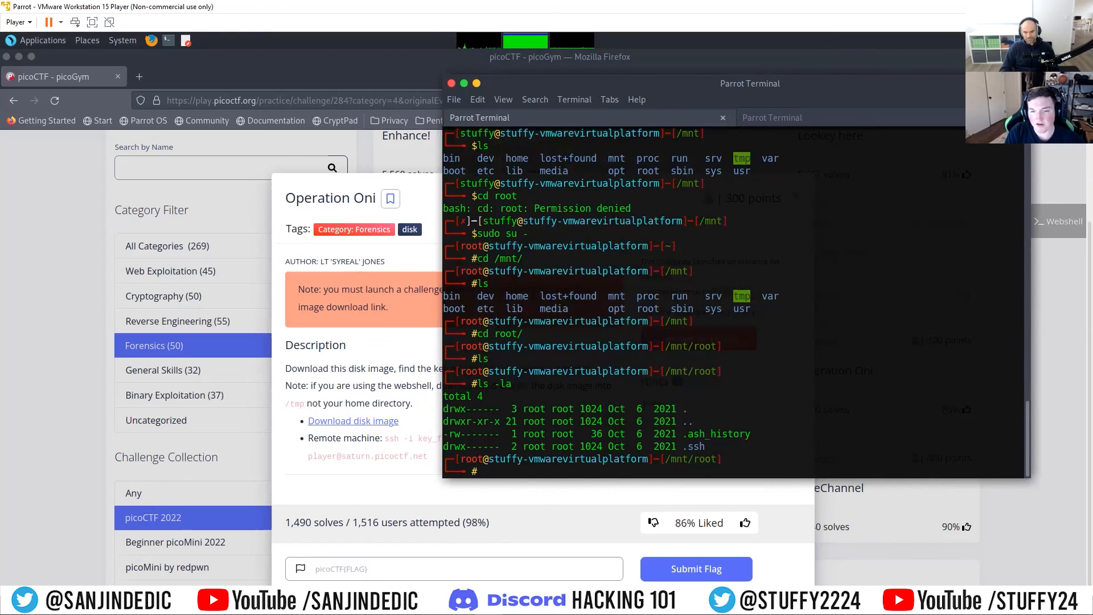
Step: Change into the hidden .ssh/ directory and list the key files
{"action": "type", "text": "cd"}
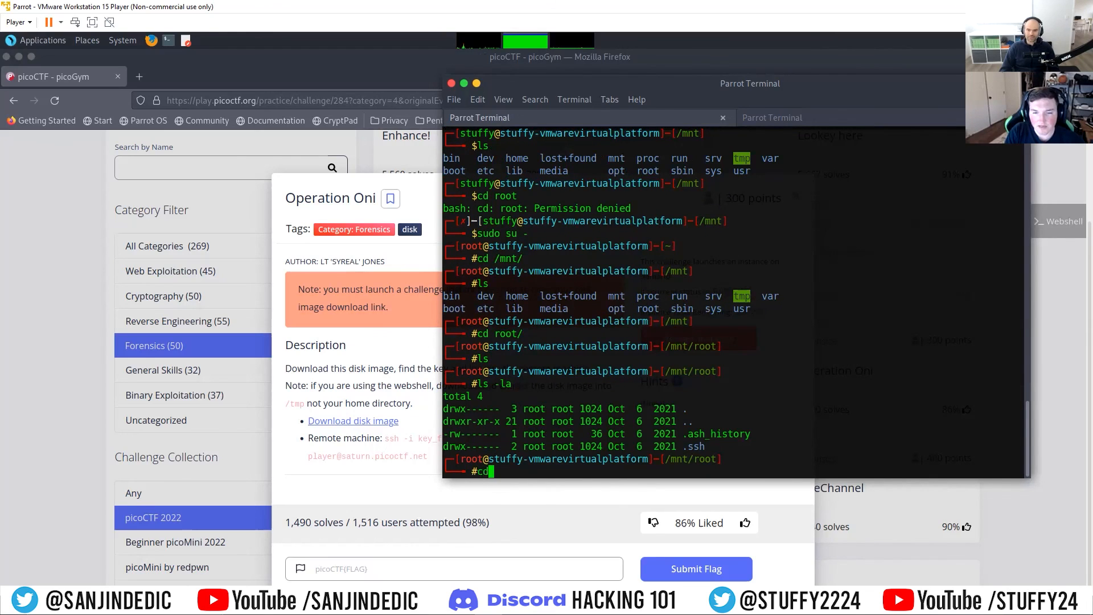
{"action": "type", "text": " .ssh/"}
{"action": "key", "text": "Return"}
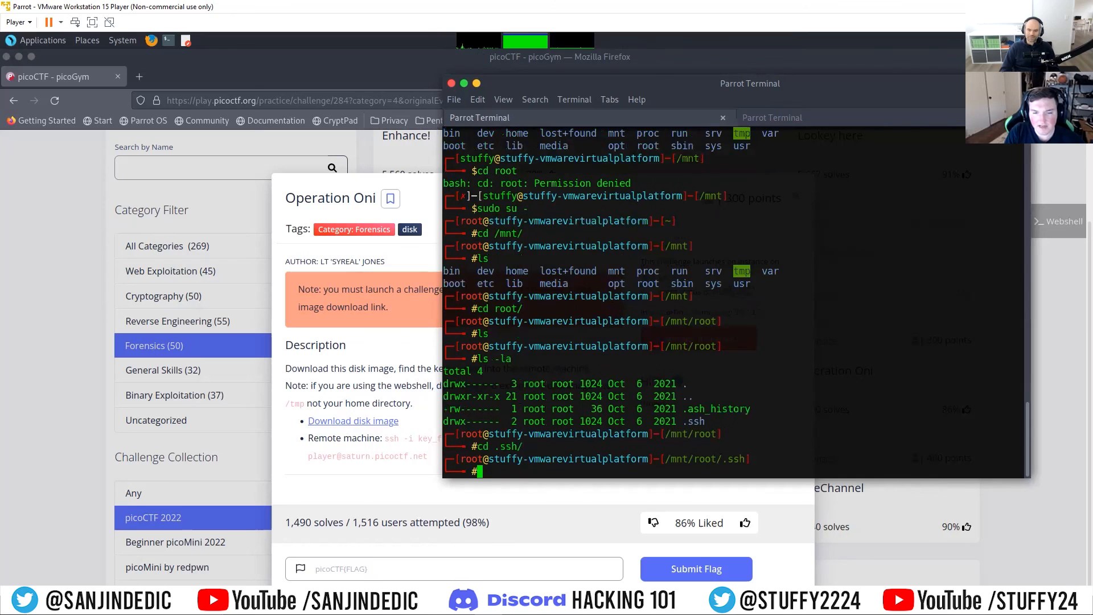
{"action": "type", "text": "ls"}
{"action": "key", "text": "Return"}
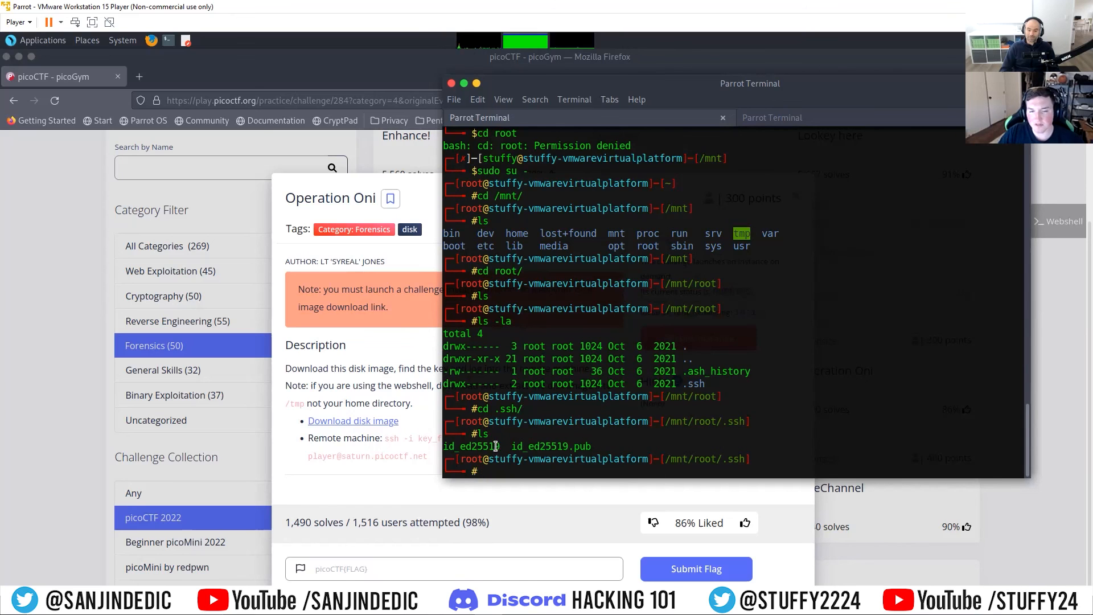
Step: Copy the remote machine's ssh command from the Operation Oni description and paste it at the terminal prompt
{"action": "left_click_drag", "start_coordinate": [630, 79], "coordinate": [755, 154]}
{"action": "left_click_drag", "start_coordinate": [429, 457], "coordinate": [390, 438]}
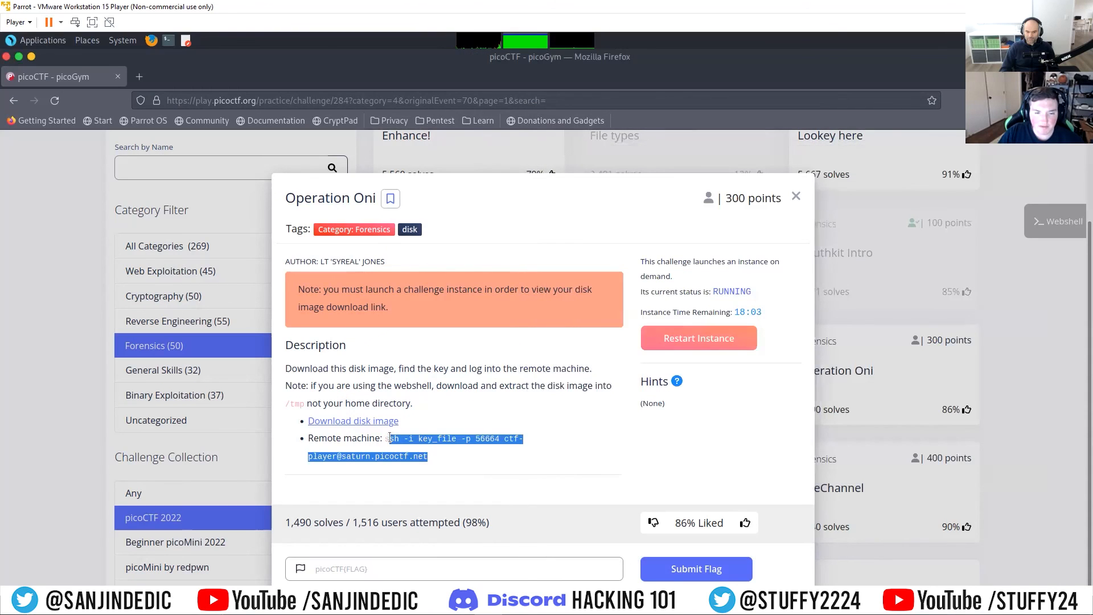
{"action": "right_click", "coordinate": [399, 439]}
{"action": "left_click", "coordinate": [418, 448]}
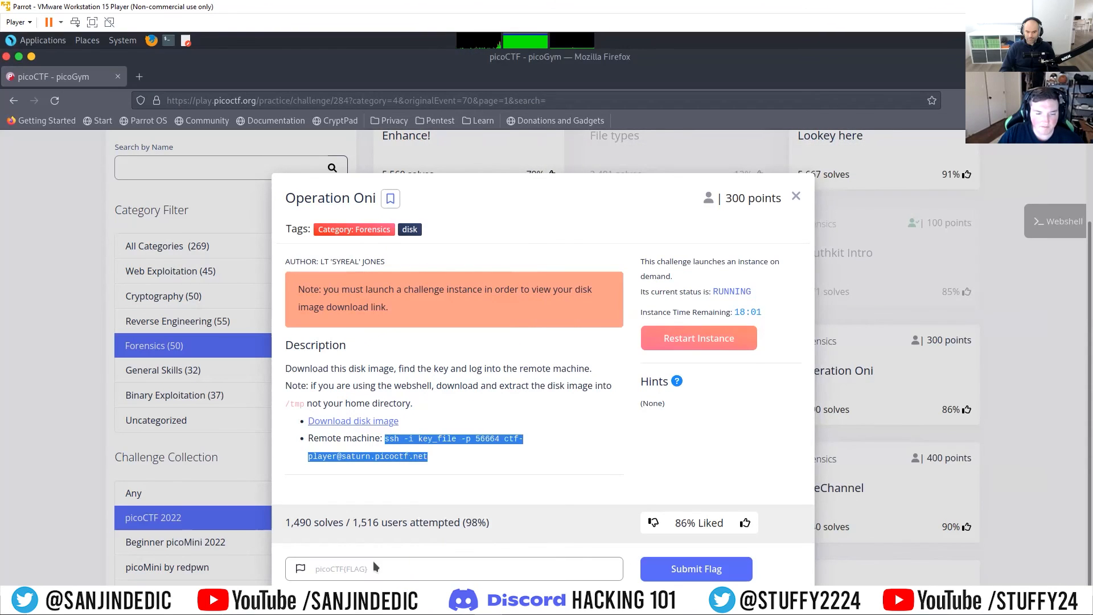
{"action": "mouse_move", "coordinate": [415, 594]}
{"action": "left_click_drag", "start_coordinate": [751, 152], "coordinate": [559, 113]}
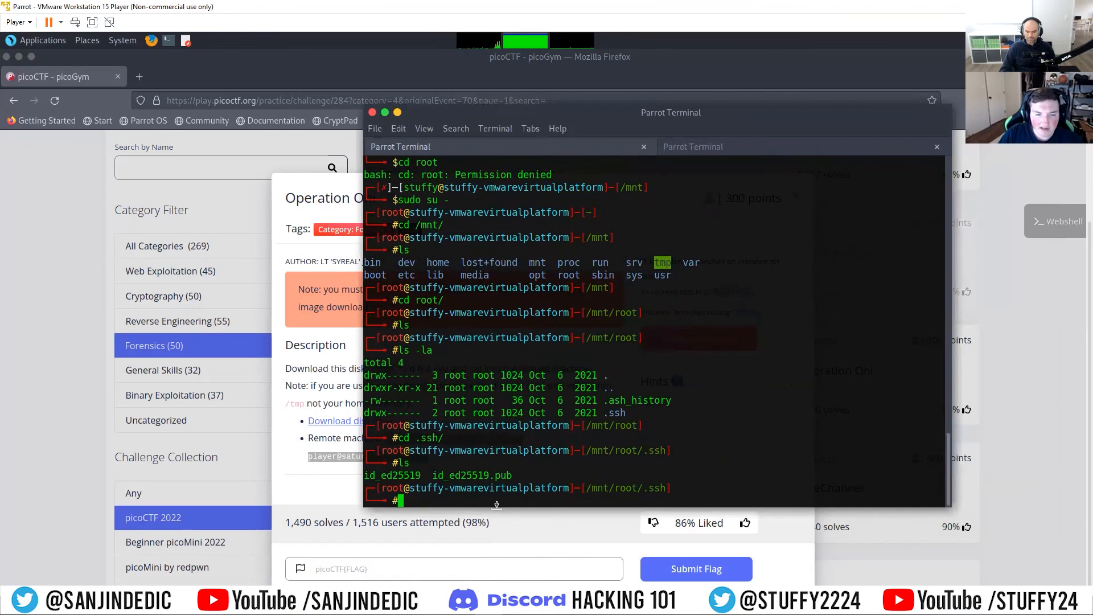
{"action": "key", "text": "ctrl+shift+v"}
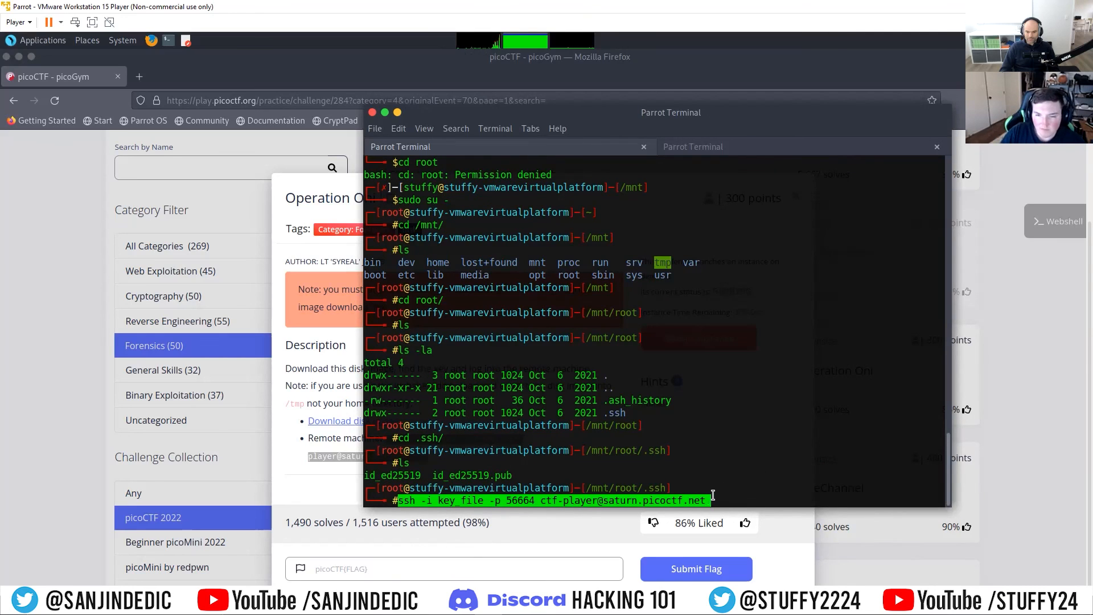
Step: Replace key_file in the pasted ssh command with the private key file id_ed25519
{"action": "key", "text": "Left"}
{"action": "key", "text": "Left"}
{"action": "key", "text": "Left"}
{"action": "key", "text": "Left"}
{"action": "key", "text": "Left"}
{"action": "key", "text": "Left"}
{"action": "key", "text": "Left"}
{"action": "key", "text": "Left"}
{"action": "key", "text": "Left"}
{"action": "key", "text": "Left"}
{"action": "key", "text": "Left"}
{"action": "key", "text": "Left"}
{"action": "key", "text": "Left"}
{"action": "key", "text": "Left"}
{"action": "key", "text": "Left"}
{"action": "key", "text": "Left"}
{"action": "key", "text": "Left"}
{"action": "key", "text": "Left"}
{"action": "key", "text": "Left"}
{"action": "key", "text": "Left"}
{"action": "key", "text": "Left"}
{"action": "key", "text": "Left"}
{"action": "key", "text": "Left"}
{"action": "key", "text": "Left"}
{"action": "key", "text": "Left"}
{"action": "key", "text": "Left"}
{"action": "key", "text": "Left"}
{"action": "key", "text": "Left"}
{"action": "key", "text": "Left"}
{"action": "key", "text": "Left"}
{"action": "key", "text": "Left"}
{"action": "key", "text": "Left"}
{"action": "key", "text": "Left"}
{"action": "key", "text": "Left"}
{"action": "key", "text": "Left"}
{"action": "key", "text": "Left"}
{"action": "key", "text": "Left"}
{"action": "key", "text": "Left"}
{"action": "key", "text": "Left"}
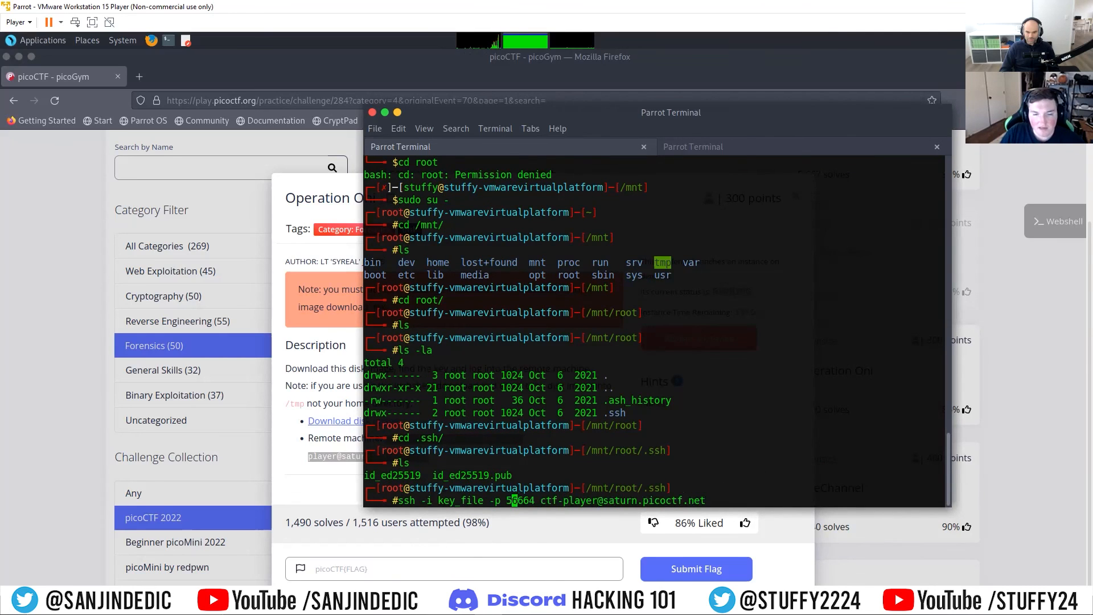
{"action": "key", "text": "BackSpace"}
{"action": "key", "text": "BackSpace"}
{"action": "key", "text": "BackSpace"}
{"action": "key", "text": "BackSpace"}
{"action": "key", "text": "BackSpace"}
{"action": "key", "text": "BackSpace"}
{"action": "key", "text": "BackSpace"}
{"action": "key", "text": "BackSpace"}
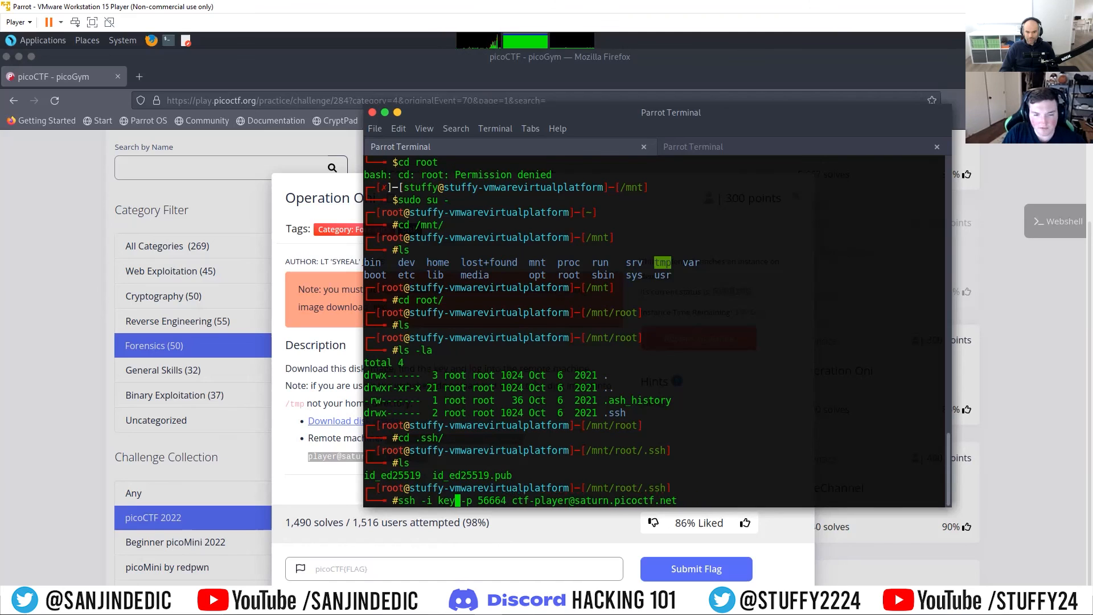
{"action": "type", "text": "i"}
{"action": "key", "text": "Tab"}
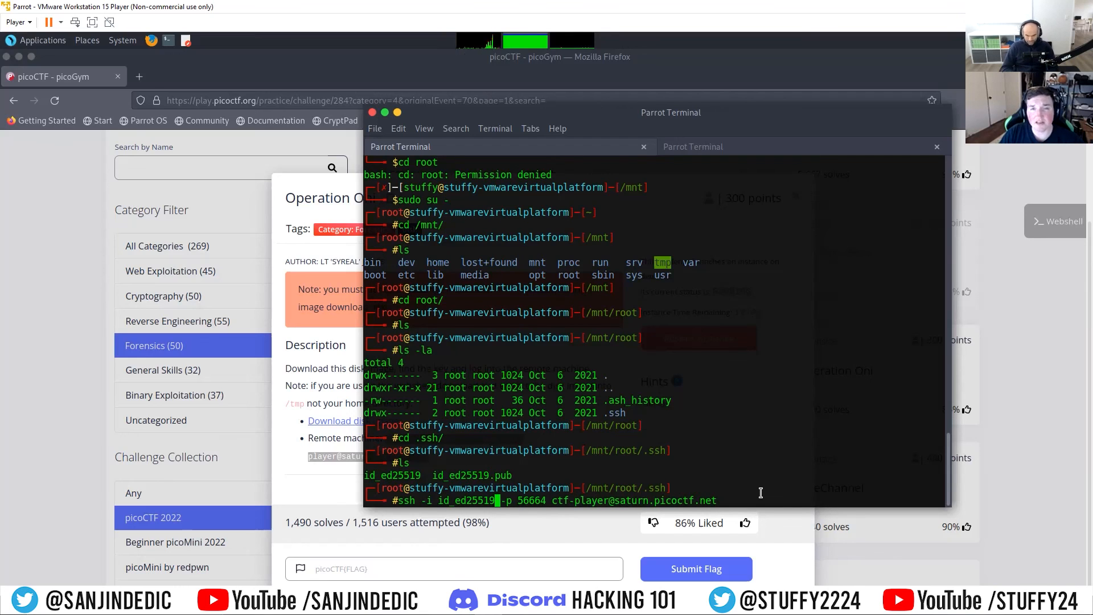
Step: Run the ssh command on port 56664 and accept the host's authenticity with yes to log into the remote machine
{"action": "key", "text": "Return"}
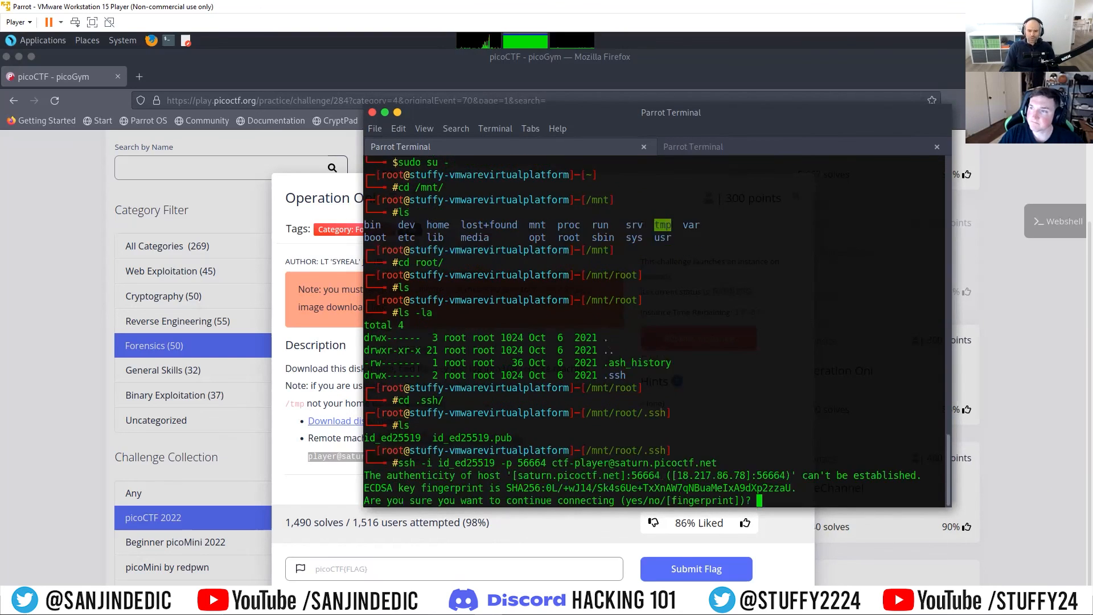
{"action": "type", "text": "yes"}
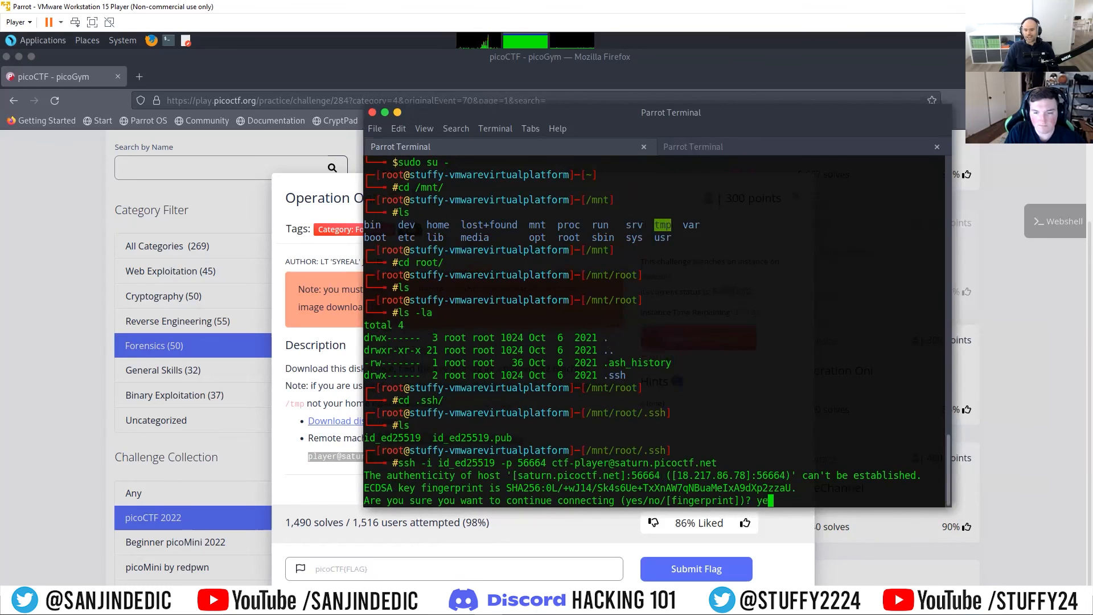
{"action": "key", "text": "Return"}
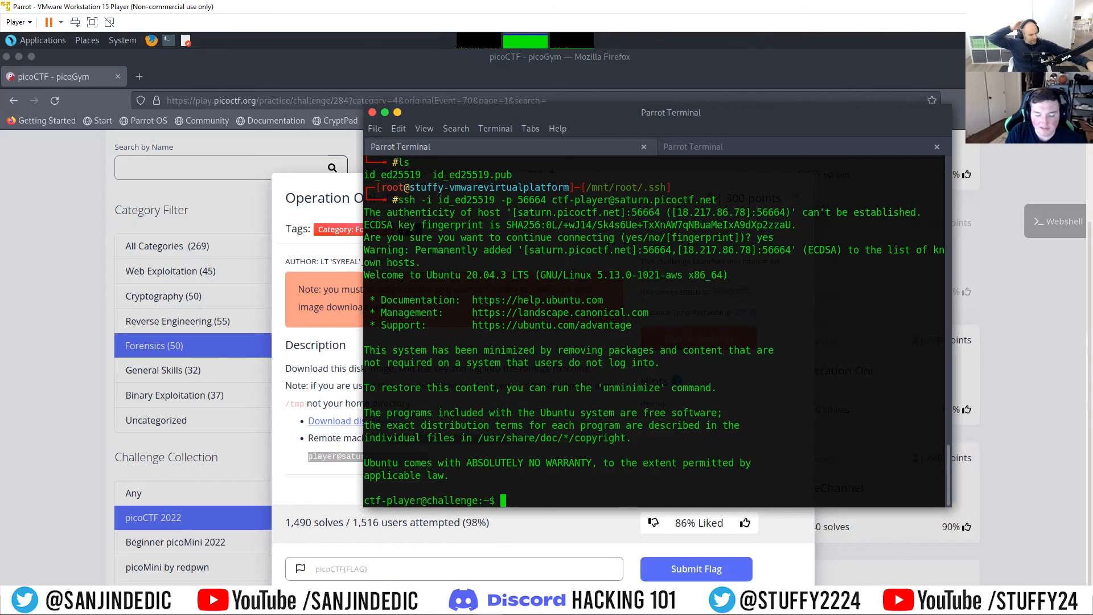
Step: List the remote home directory and print the contents of flag.txt with cat
{"action": "type", "text": "ls"}
{"action": "key", "text": "Return"}
{"action": "type", "text": "cat flag"}
{"action": "key", "text": "Tab"}
{"action": "key", "text": "Return"}
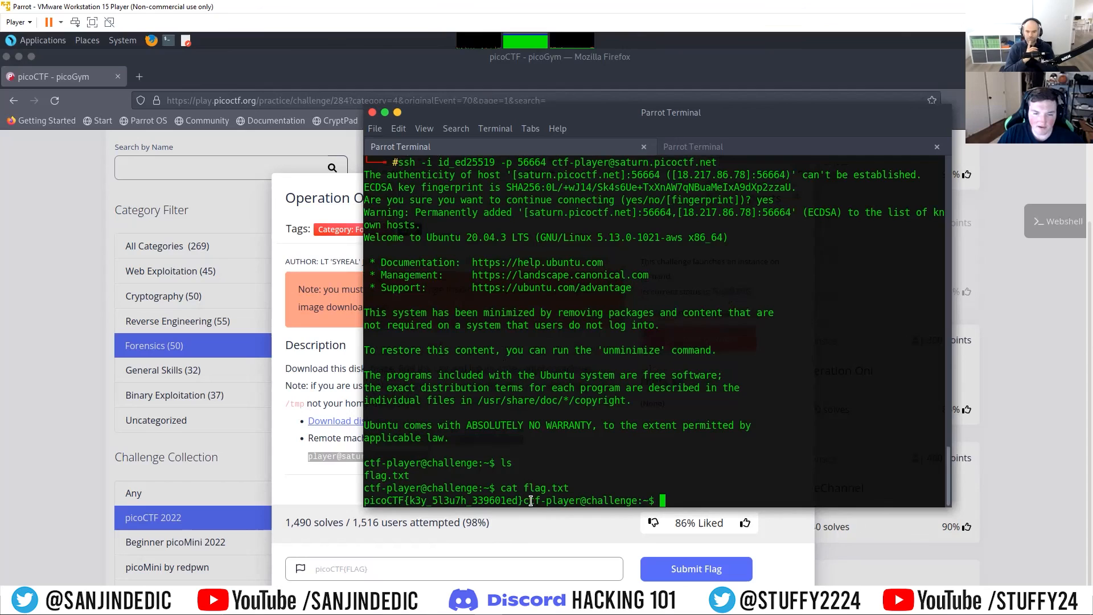
Step: Copy the picoCTF flag from the terminal output, paste it into Operation Oni's flag field in Firefox and submit it
{"action": "left_click_drag", "start_coordinate": [522, 501], "coordinate": [368, 499]}
{"action": "right_click", "coordinate": [366, 499]}
{"action": "left_click", "coordinate": [404, 435]}
{"action": "left_click", "coordinate": [361, 572]}
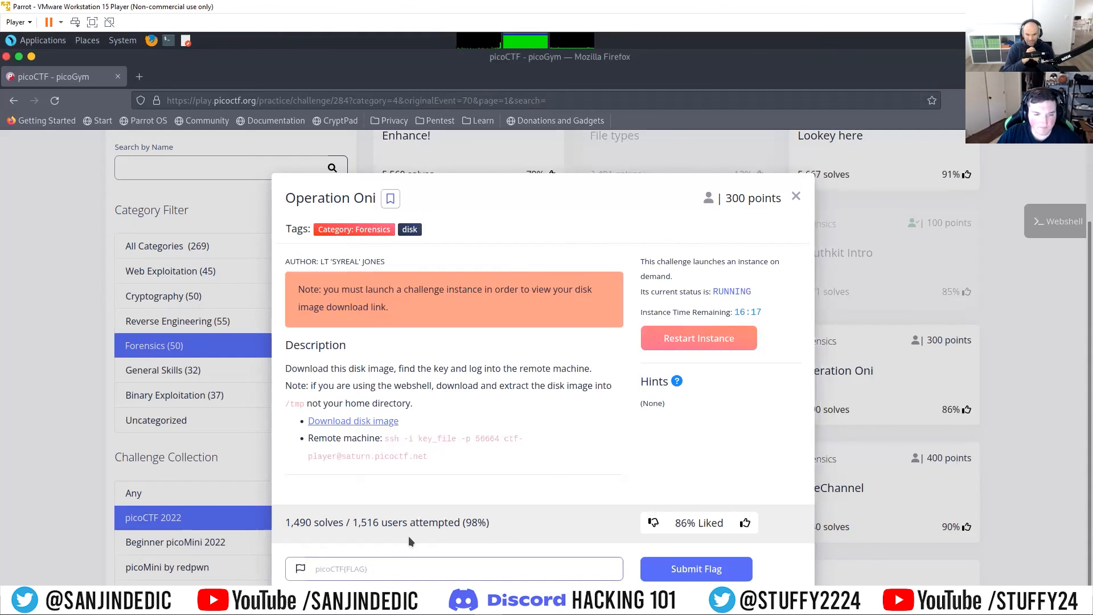
{"action": "key", "text": "ctrl+v"}
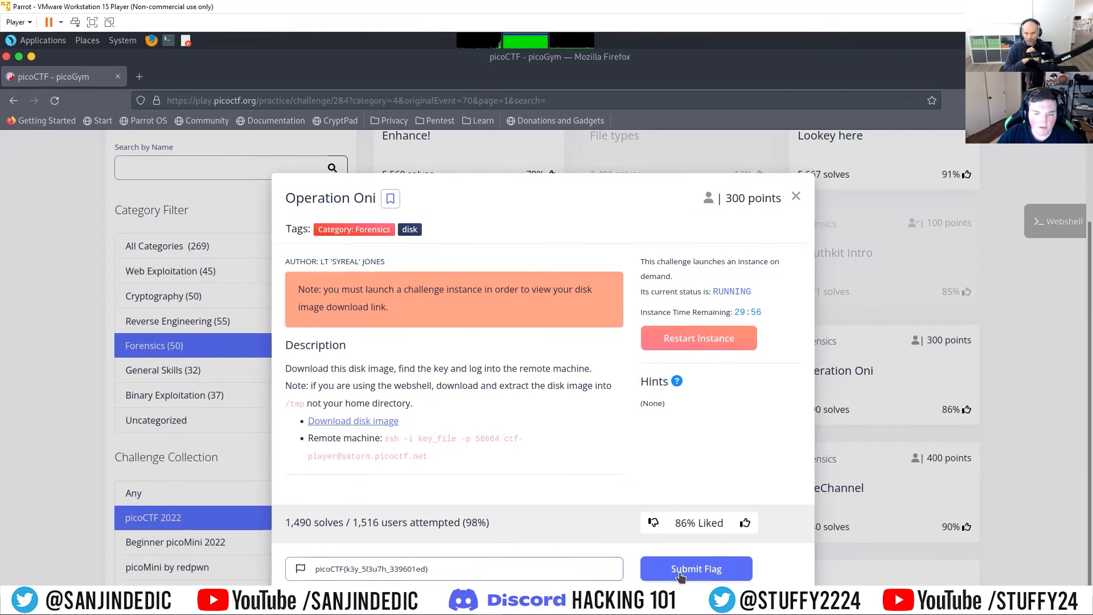
{"action": "key", "text": "Return"}
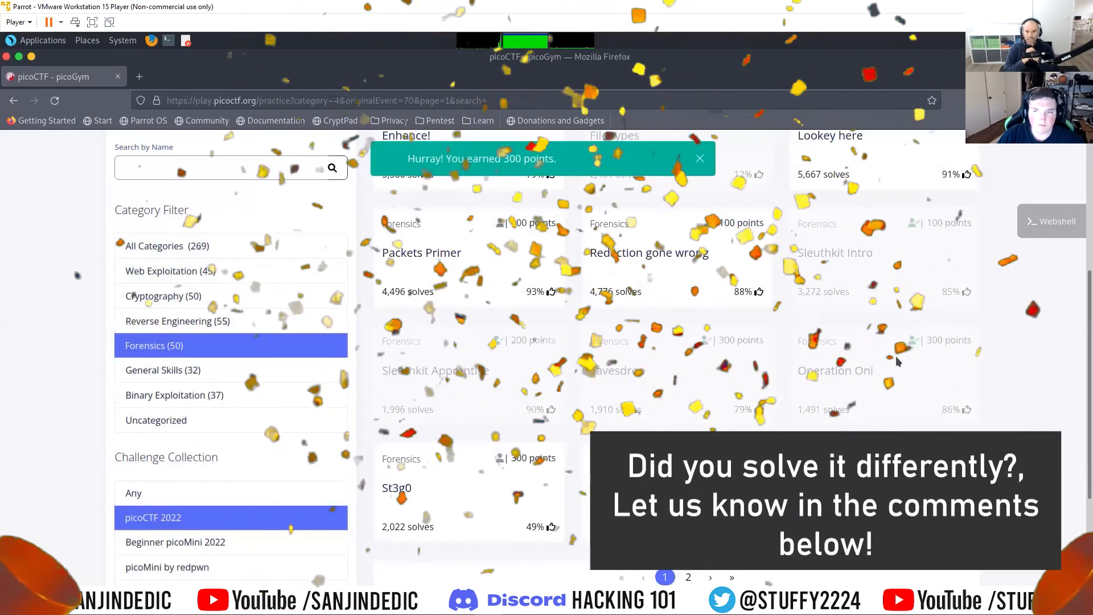
Step: Switch back to the terminal, leave the remote session and clear the screen
{"action": "left_click", "coordinate": [483, 593]}
{"action": "left_click", "coordinate": [561, 496]}
{"action": "type", "text": "clear"}
{"action": "key", "text": "Return"}
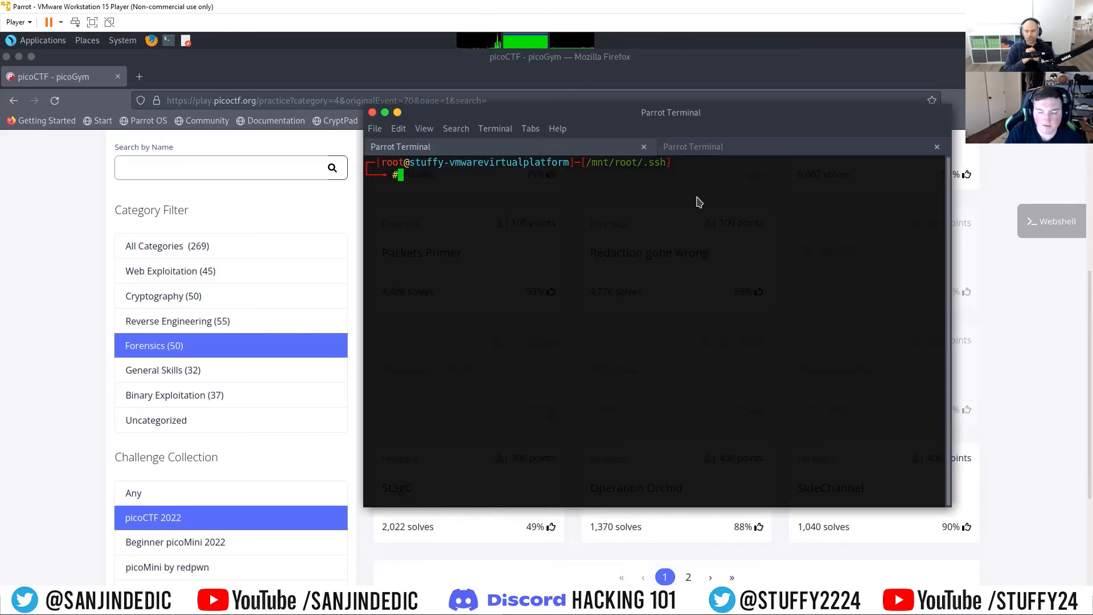
Step: Move up three directory levels with cd .. from /mnt/root/.ssh to the filesystem root
{"action": "type", "text": "cd .."}
{"action": "key", "text": "Return"}
{"action": "type", "text": "cd .."}
{"action": "key", "text": "Return"}
{"action": "type", "text": "cd ."}
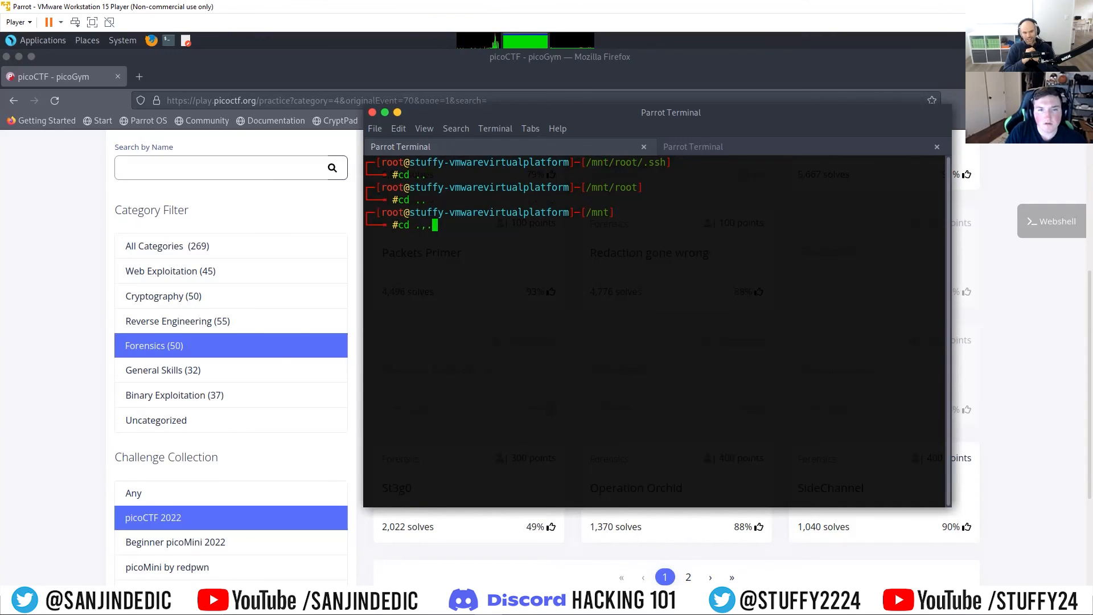
{"action": "type", "text": "."}
{"action": "key", "text": "Return"}
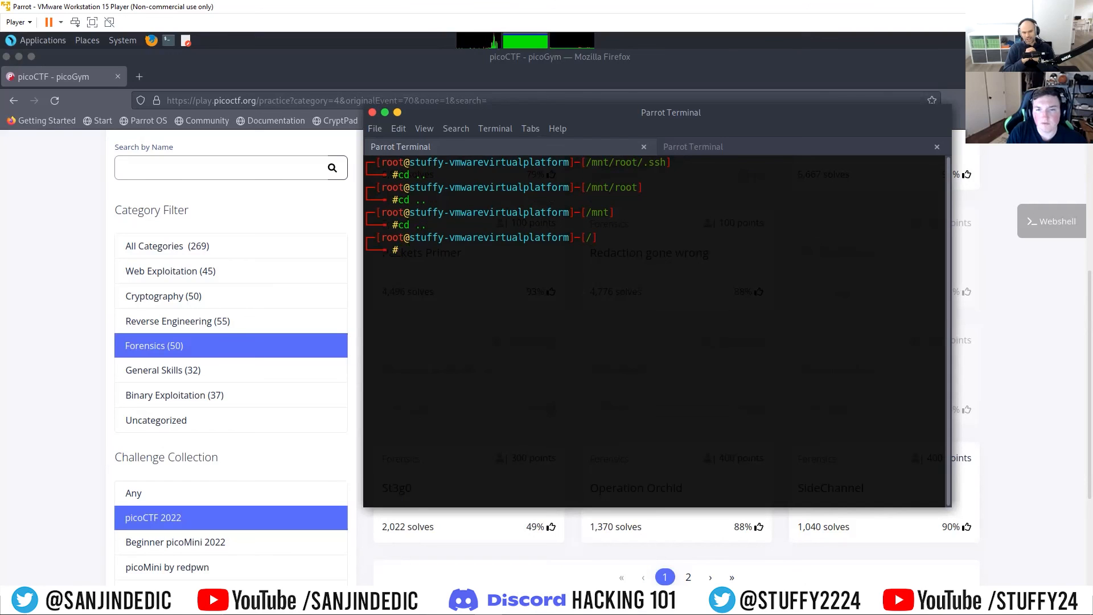
Step: Try to unmount the disk image from /mnt with umount
{"action": "type", "text": "um"}
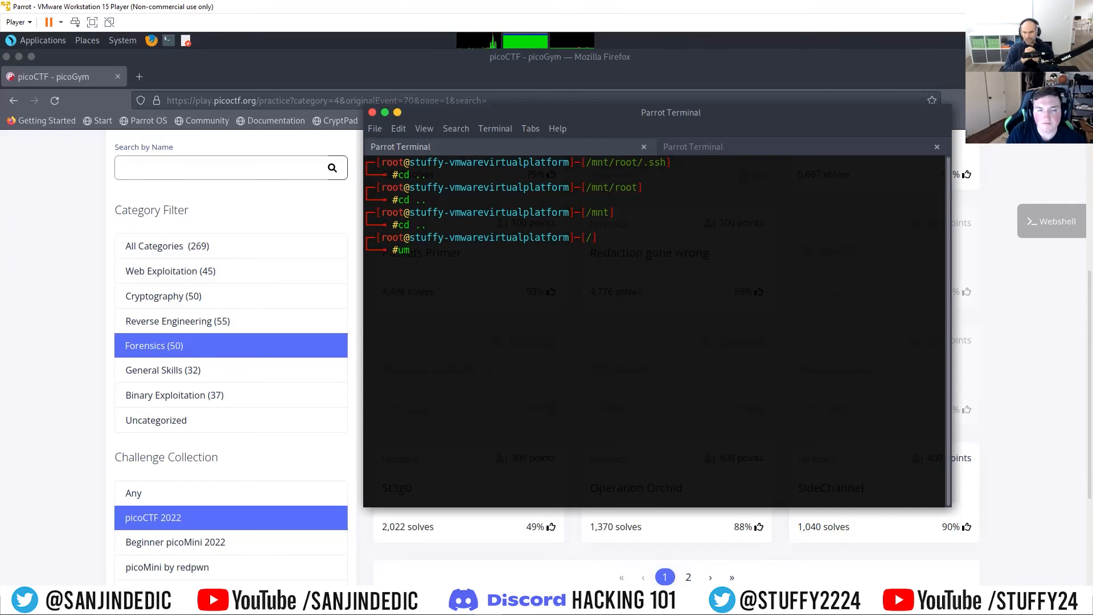
{"action": "type", "text": "ount "}
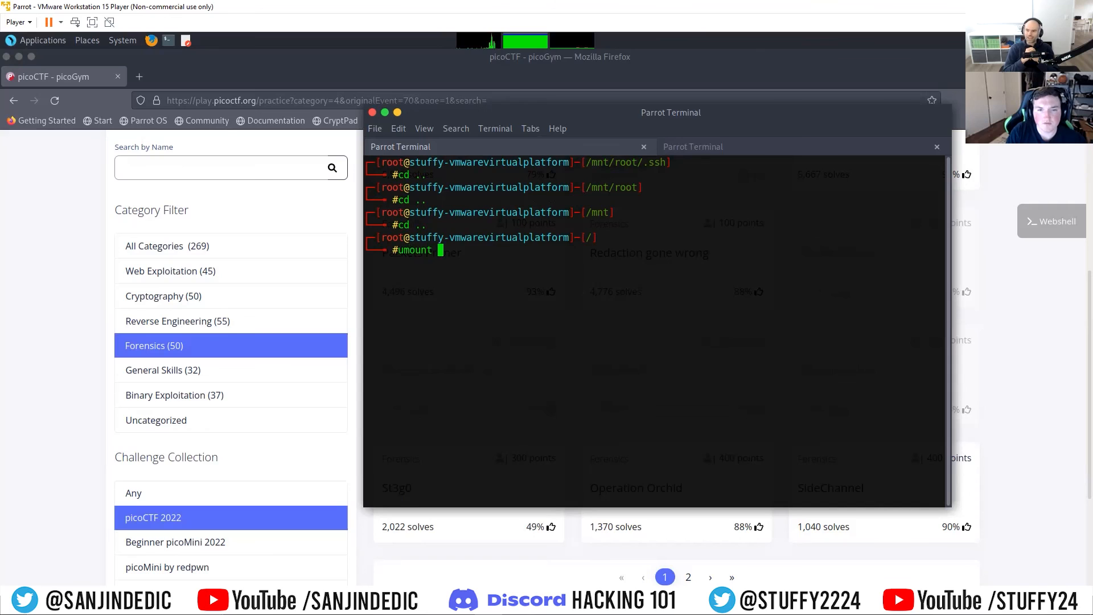
{"action": "type", "text": "/mnt"}
{"action": "key", "text": "Return"}
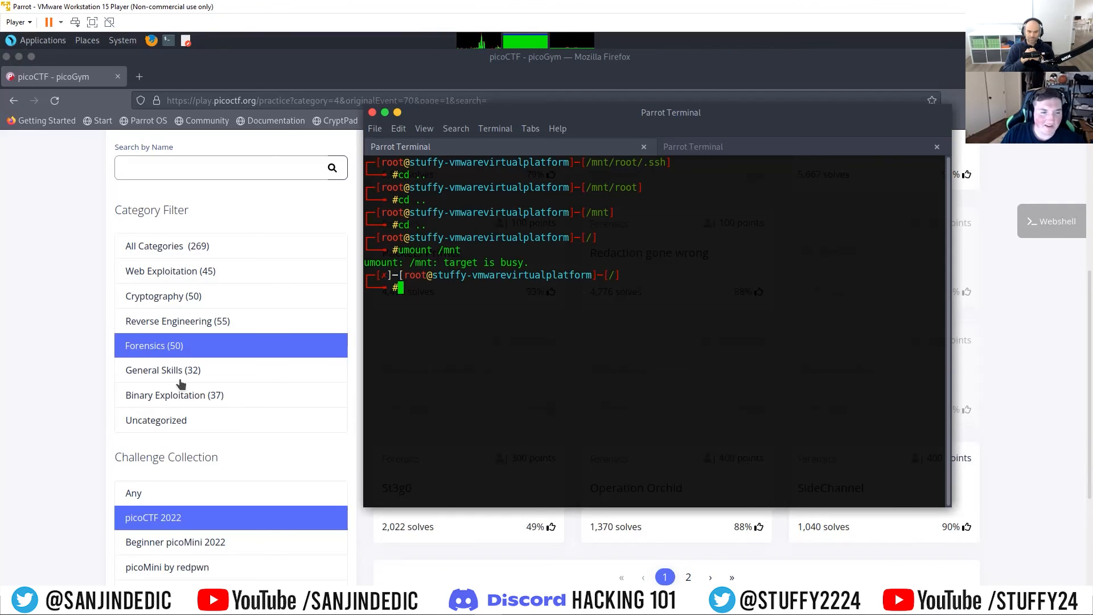
Step: Switch to Firefox and filter the picoCTF 2022 challenges by the Binary Exploitation category
{"action": "left_click", "coordinate": [170, 395]}
{"action": "left_click", "coordinate": [171, 395]}
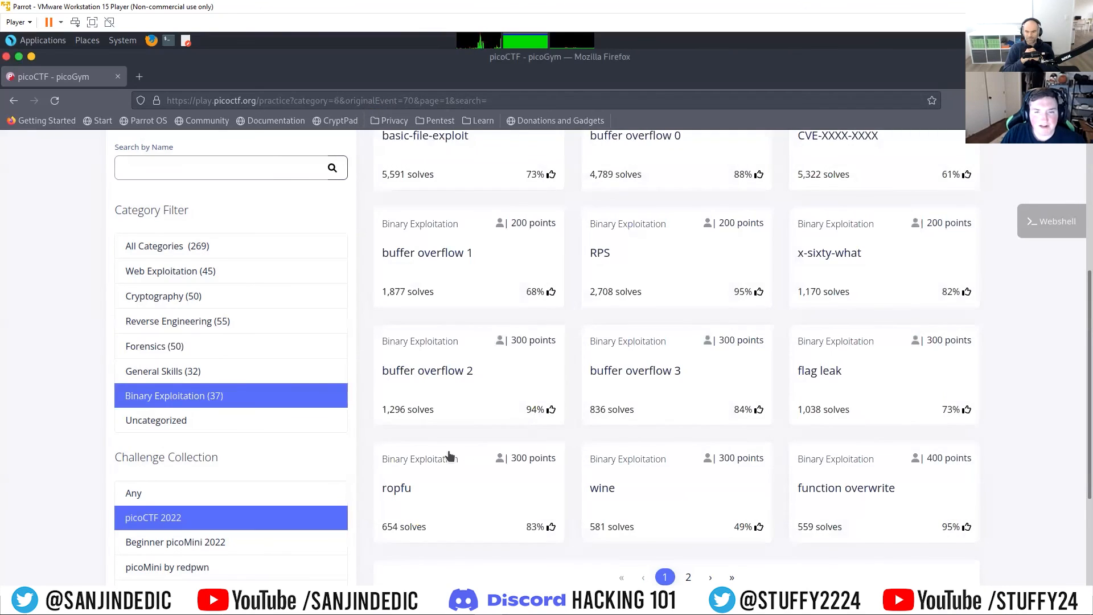
{"action": "scroll", "coordinate": [488, 374], "scroll_direction": "up", "scroll_amount": 3}
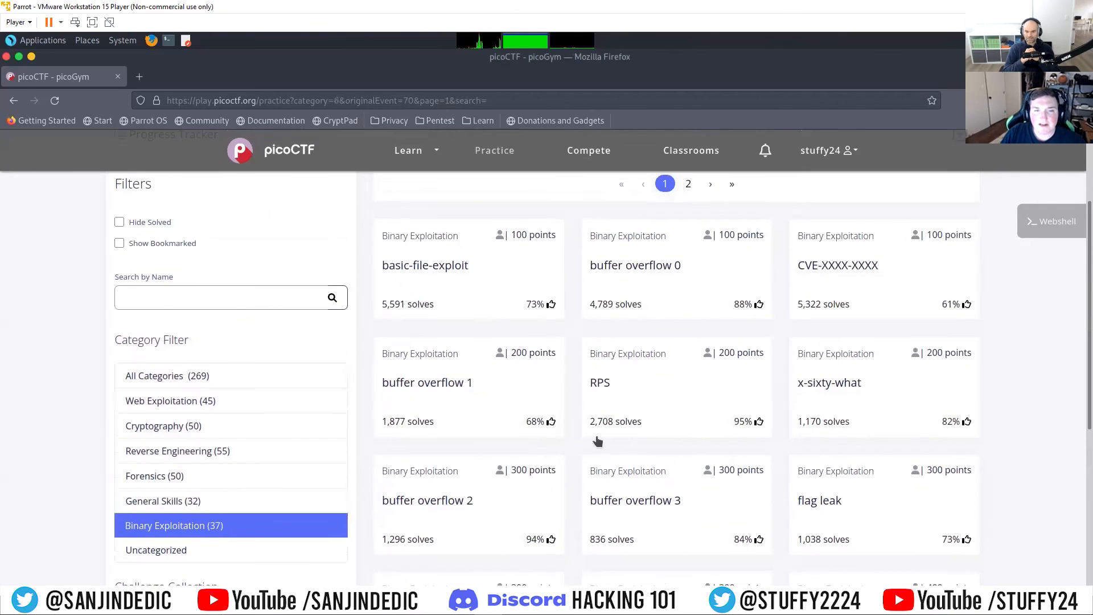
{"action": "scroll", "coordinate": [597, 439], "scroll_direction": "down", "scroll_amount": 3}
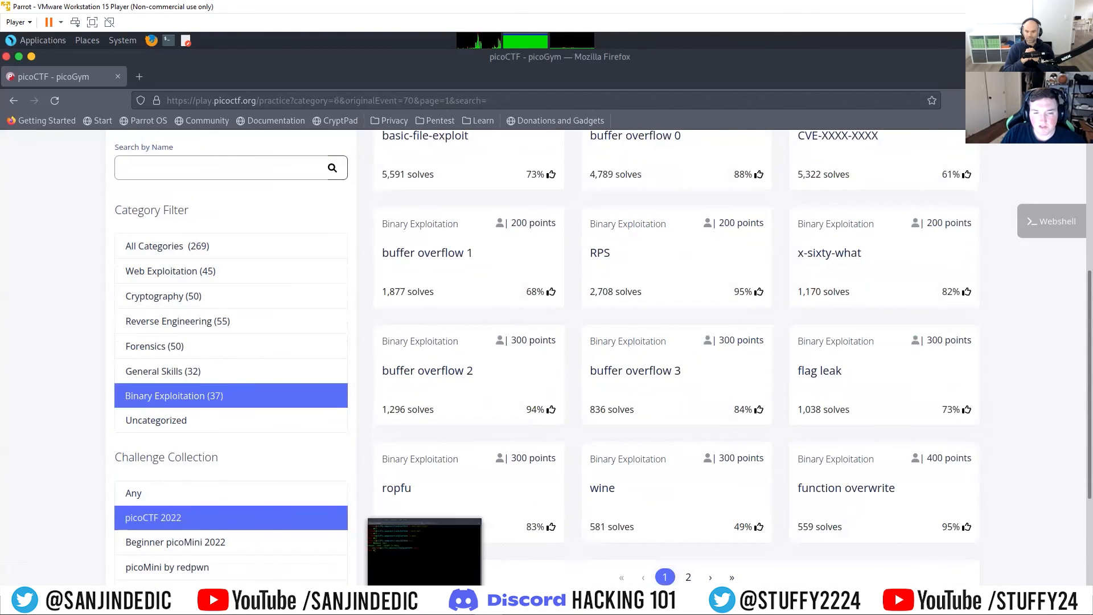
Step: Bring the terminal back to the front and lower it to uncover the first row of Binary Exploitation challenges
{"action": "left_click", "coordinate": [425, 593]}
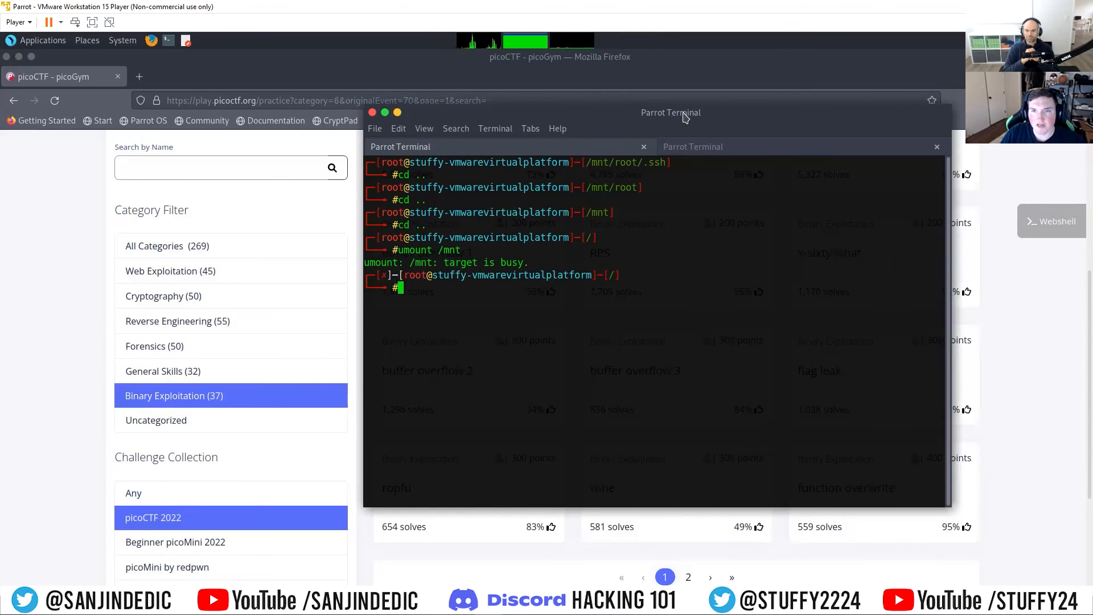
{"action": "left_click_drag", "start_coordinate": [687, 105], "coordinate": [692, 236]}
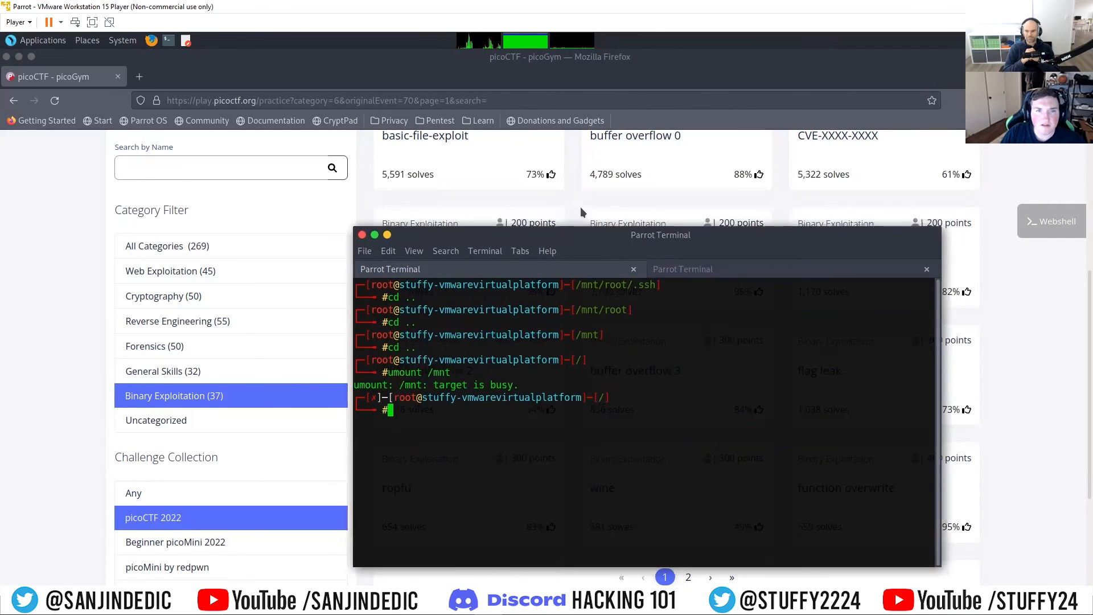
{"action": "scroll", "coordinate": [581, 212], "scroll_direction": "up", "scroll_amount": 3}
{"action": "scroll", "coordinate": [535, 210], "scroll_direction": "down", "scroll_amount": 2}
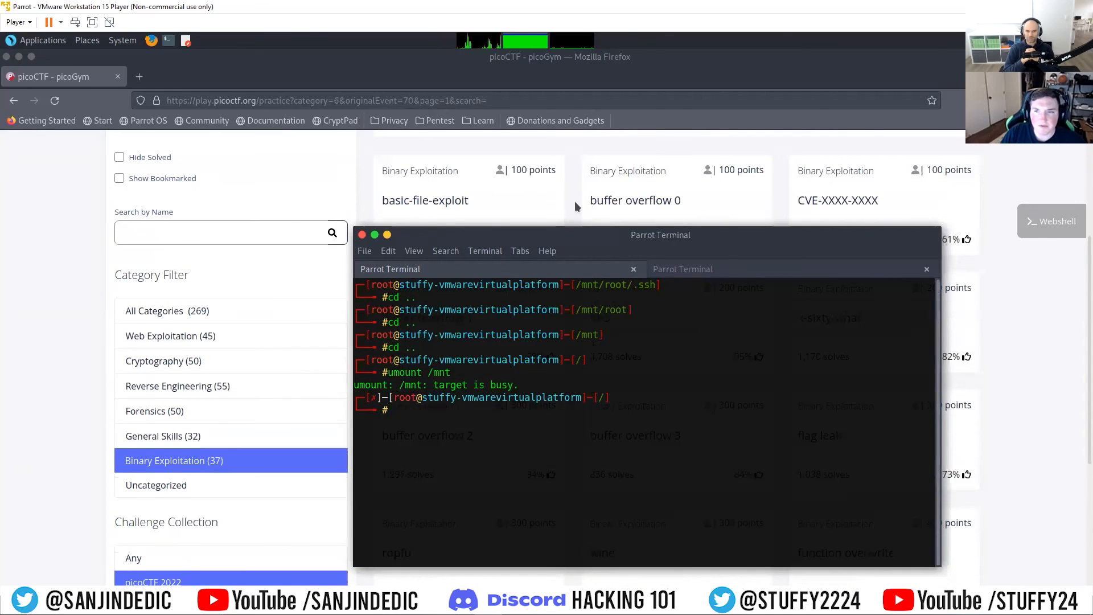
{"action": "scroll", "coordinate": [570, 204], "scroll_direction": "down", "scroll_amount": 3}
{"action": "scroll", "coordinate": [618, 200], "scroll_direction": "up", "scroll_amount": 3}
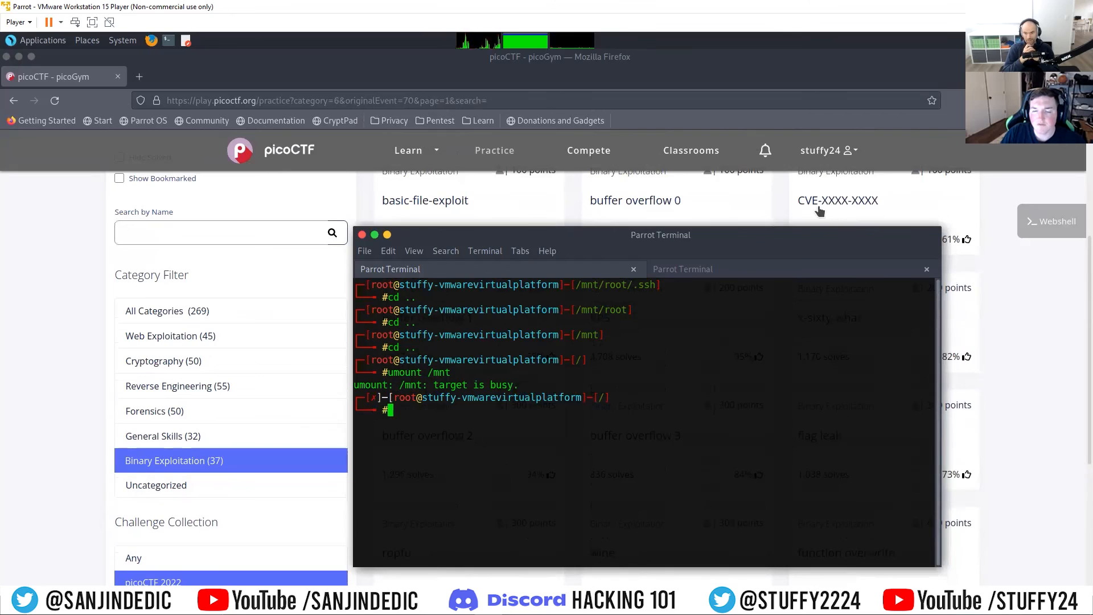
{"action": "scroll", "coordinate": [819, 210], "scroll_direction": "down", "scroll_amount": 1}
{"action": "scroll", "coordinate": [818, 202], "scroll_direction": "up", "scroll_amount": 1}
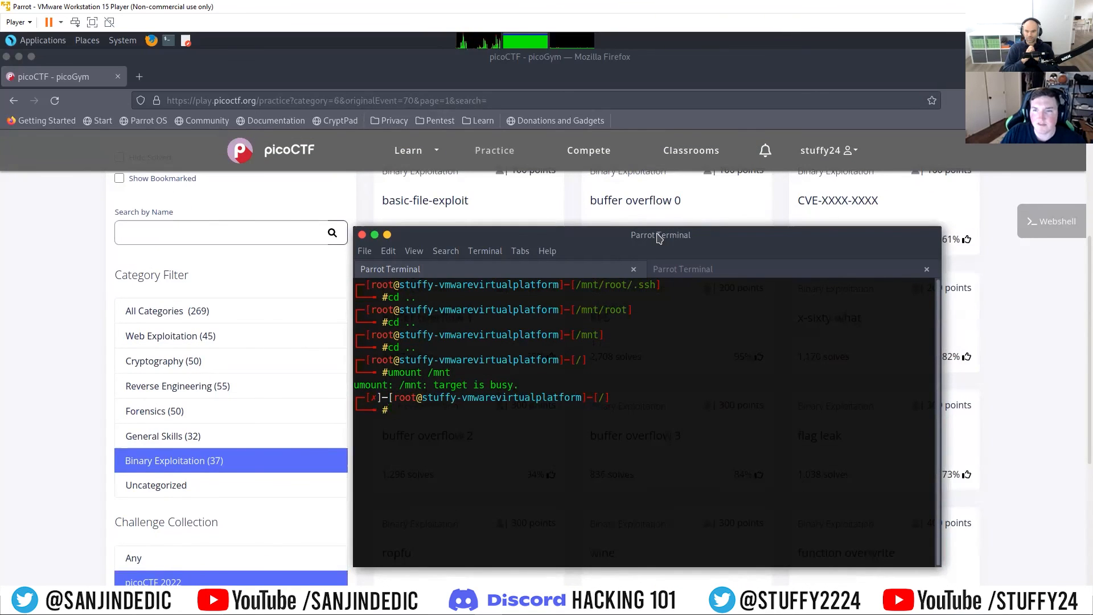
Step: Move the terminal window back up over the challenge list and clear its screen
{"action": "left_click_drag", "start_coordinate": [611, 238], "coordinate": [612, 168]}
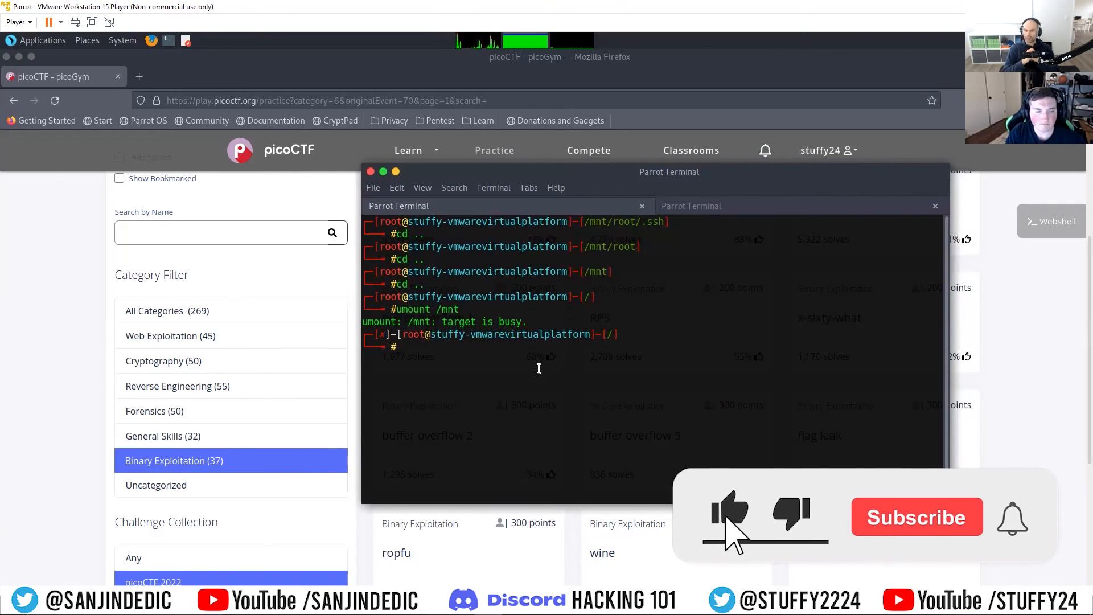
{"action": "type", "text": "clear"}
{"action": "key", "text": "Return"}
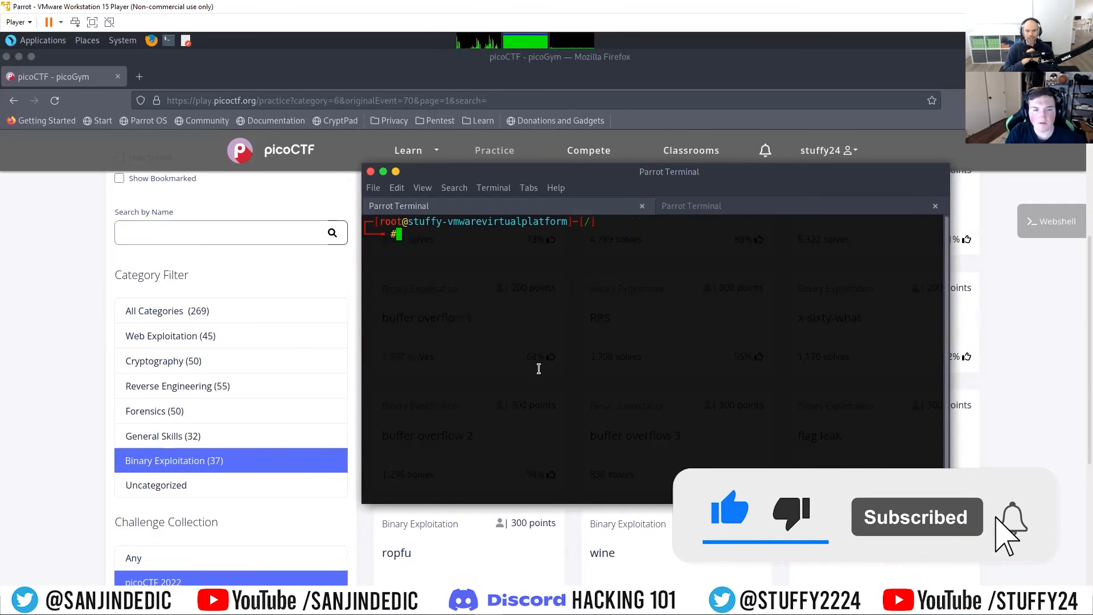